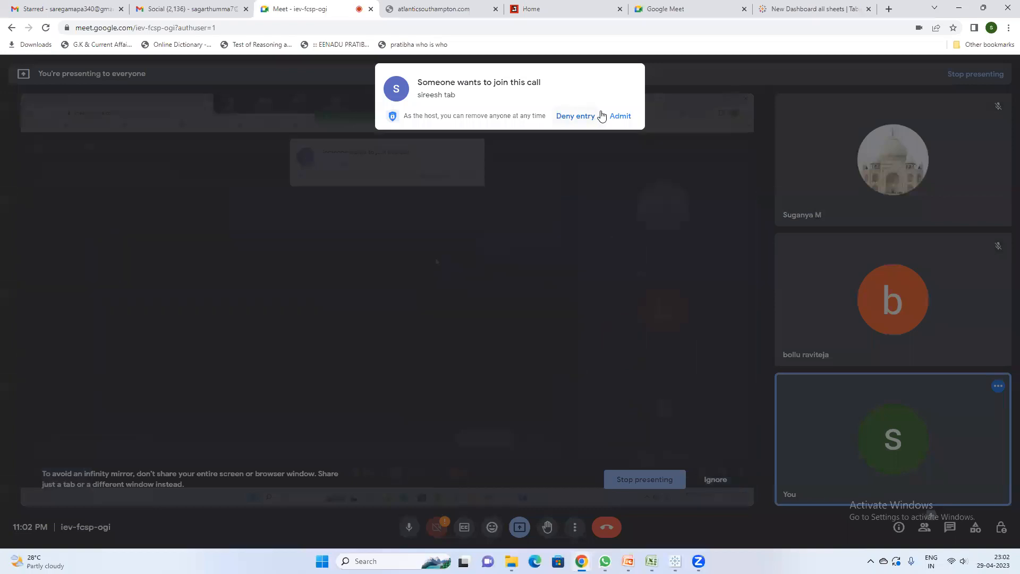
Step: Admit the waiting participant to the video call and switch to the Tableau workbook
{"action": "left_click", "coordinate": [611, 118]}
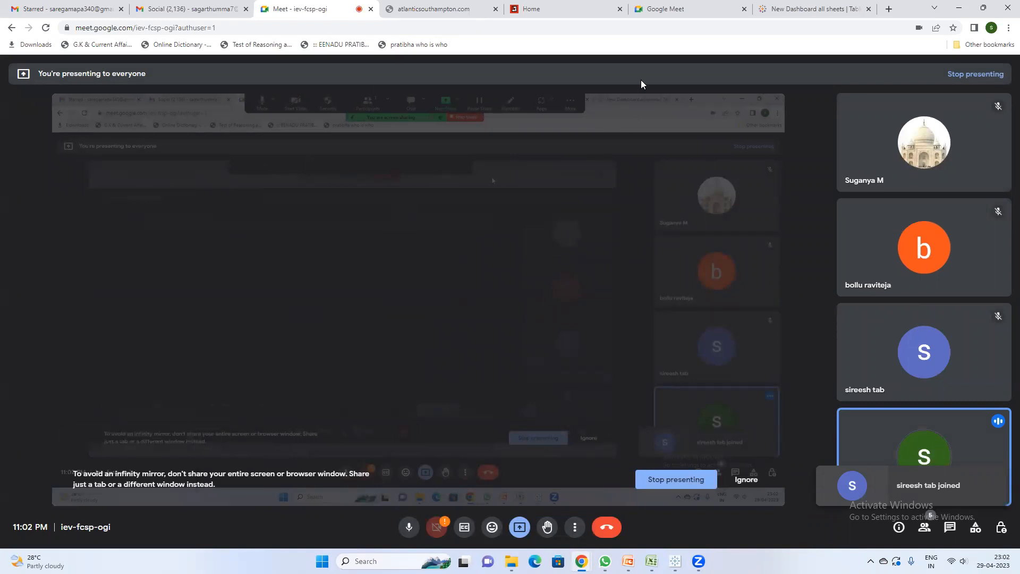
{"action": "left_click", "coordinate": [960, 6]}
{"action": "mouse_move", "coordinate": [676, 562]}
{"action": "left_click", "coordinate": [670, 511]}
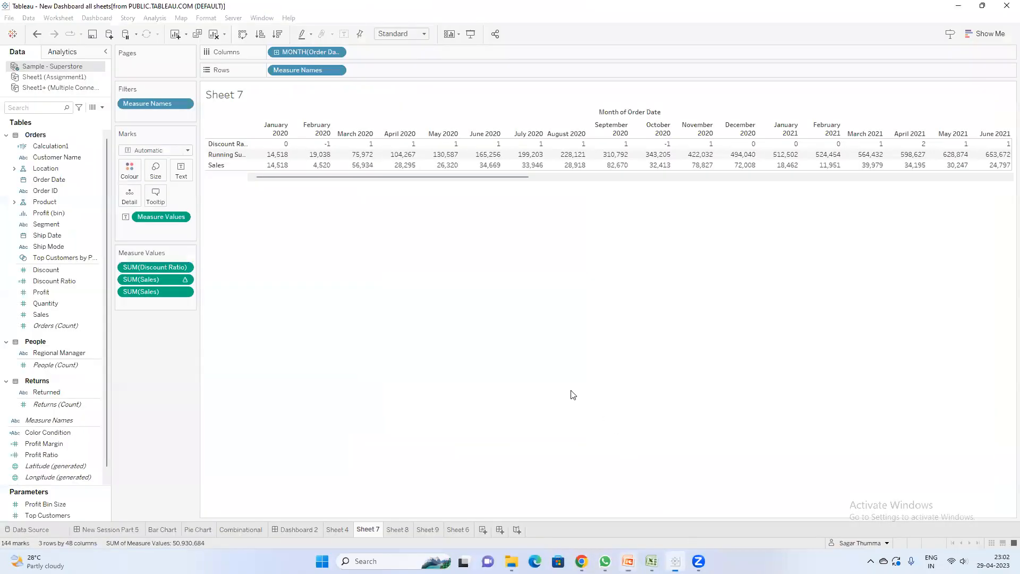
{"action": "right_click", "coordinate": [41, 69]}
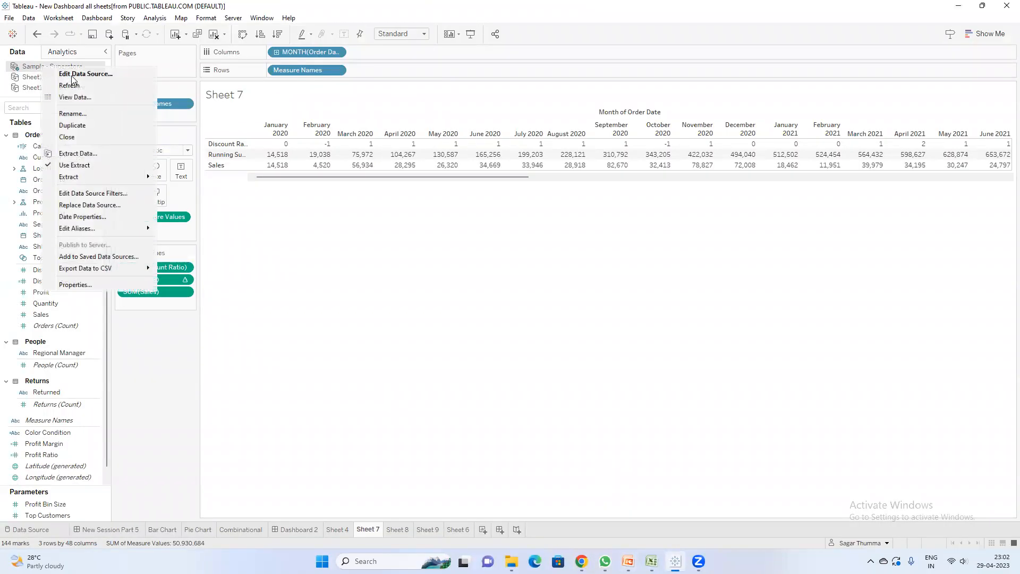
{"action": "left_click", "coordinate": [50, 73]}
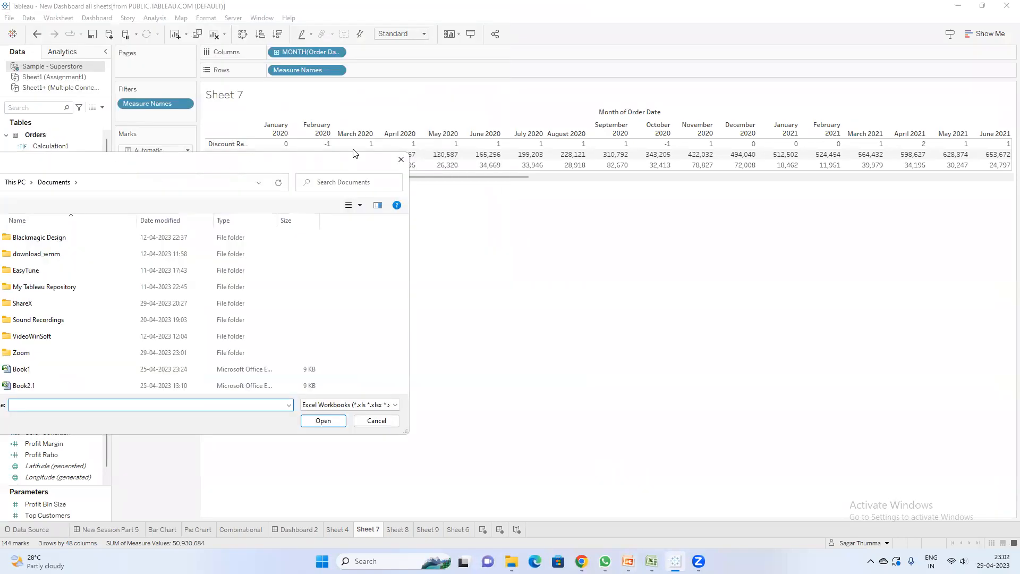
{"action": "left_click", "coordinate": [400, 159]}
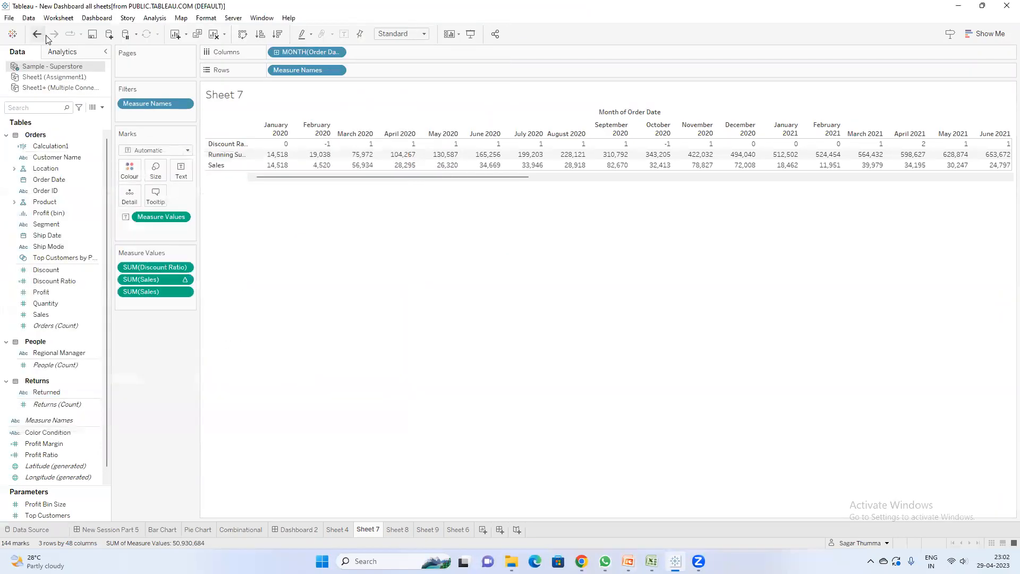
Step: Connect to the saved Sample - Superstore data source again and open the new connection for editing
{"action": "left_click", "coordinate": [12, 34]}
{"action": "left_click", "coordinate": [66, 408]}
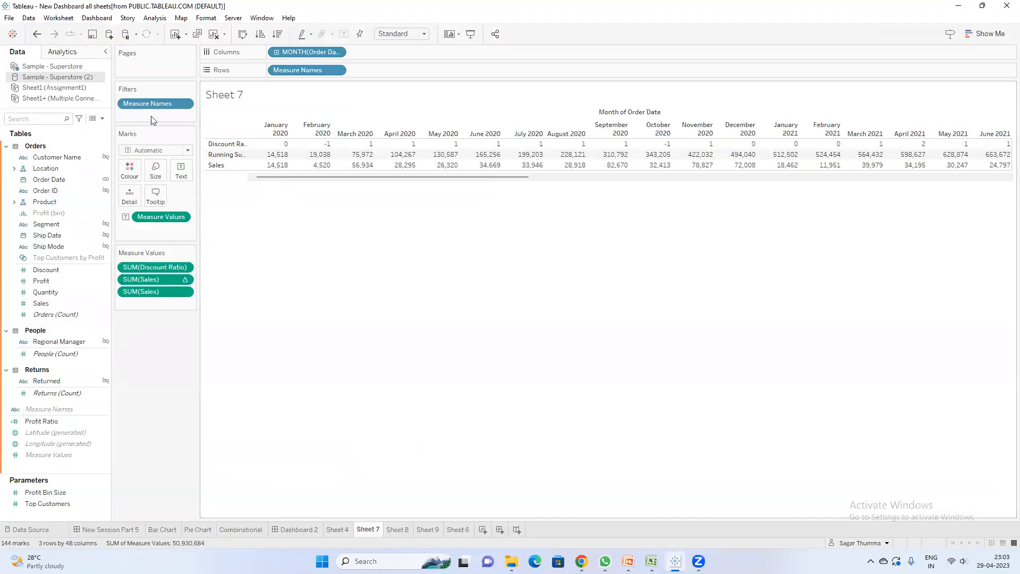
{"action": "right_click", "coordinate": [62, 80]}
{"action": "left_click", "coordinate": [80, 85]}
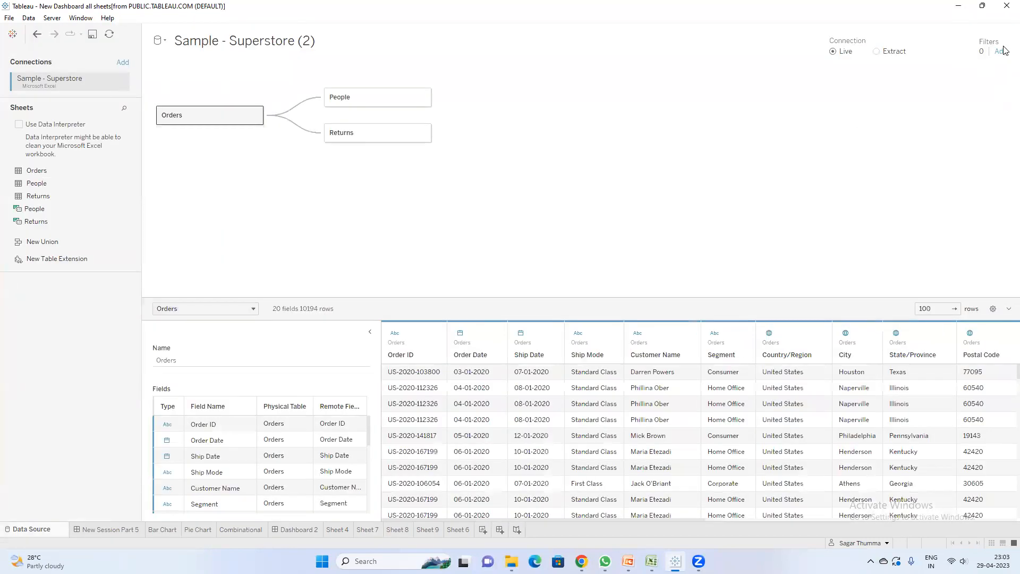
Step: Add a data source filter on Category that keeps only Office Supplies
{"action": "left_click", "coordinate": [1001, 51]}
{"action": "left_click", "coordinate": [400, 302]}
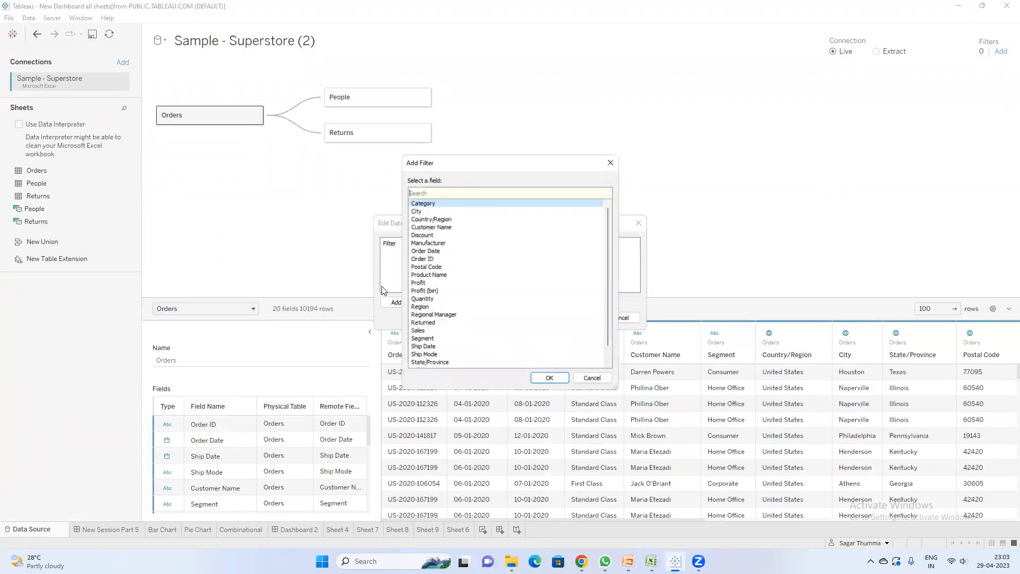
{"action": "double_click", "coordinate": [441, 209]}
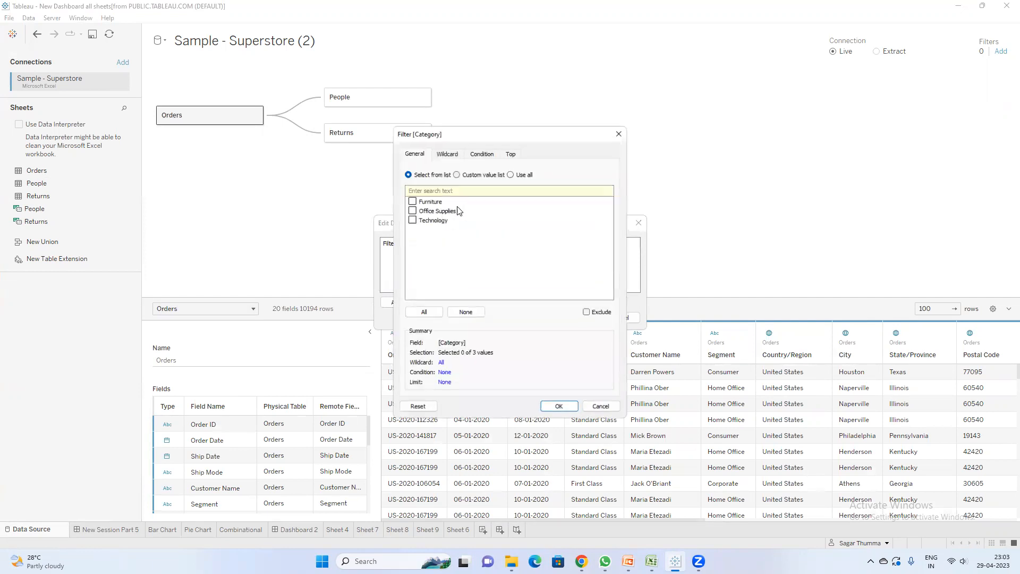
{"action": "left_click", "coordinate": [420, 209]}
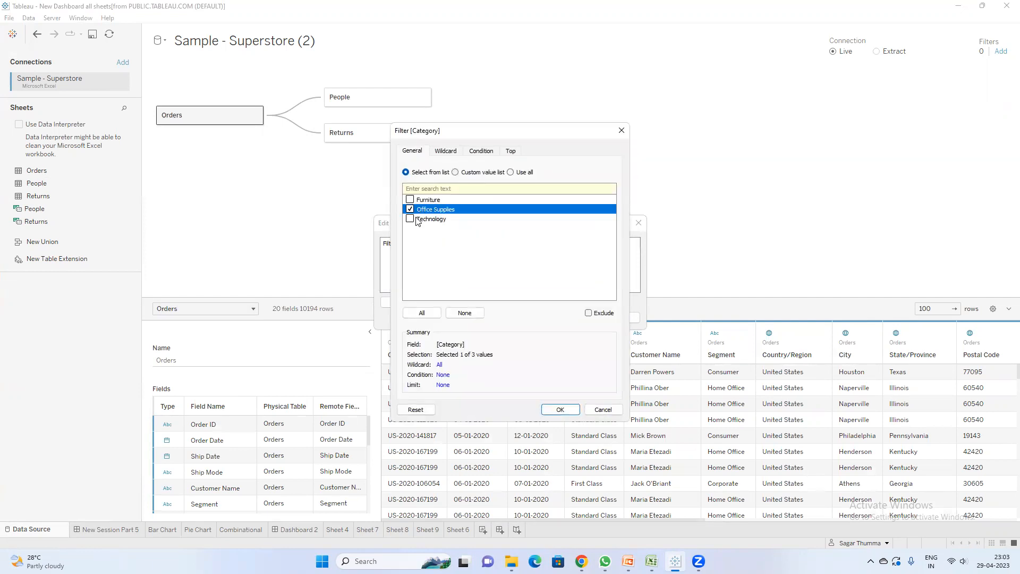
{"action": "left_click", "coordinate": [564, 413]}
{"action": "left_click", "coordinate": [577, 318]}
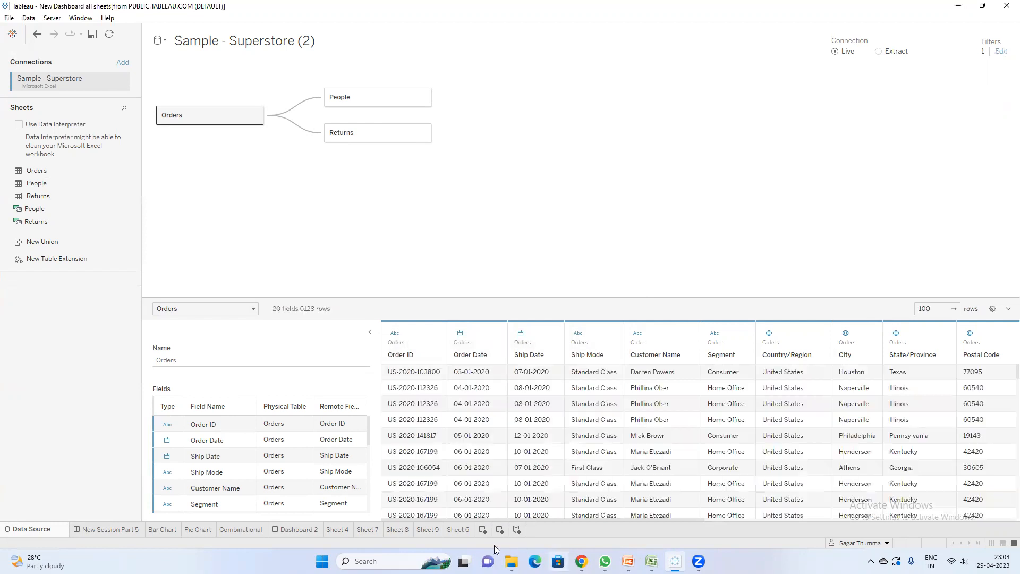
Step: Create a new worksheet and place the Category field on Rows
{"action": "key", "text": "ctrl+m"}
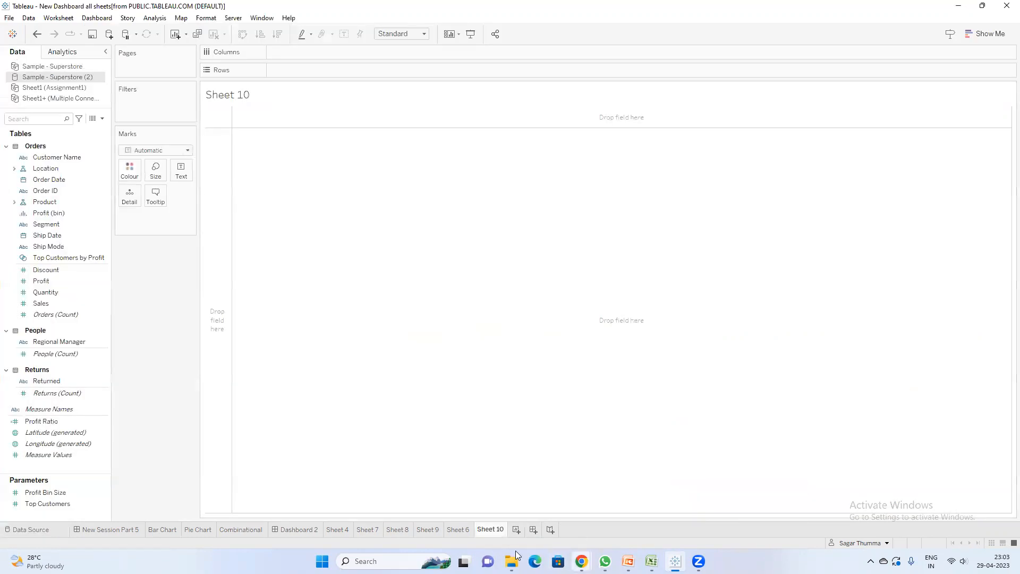
{"action": "left_click", "coordinate": [56, 123]}
{"action": "type", "text": "cat"}
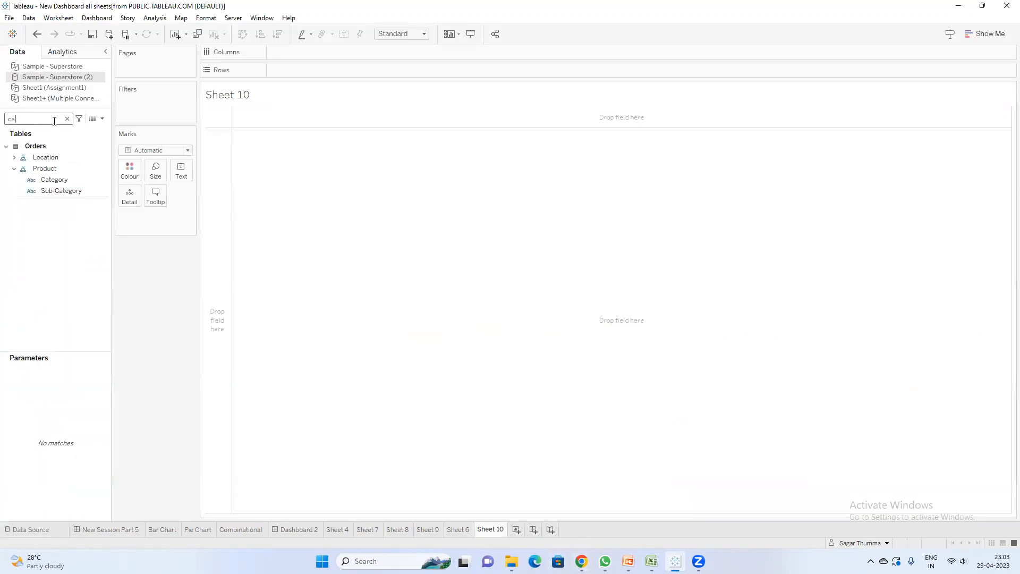
{"action": "left_click", "coordinate": [57, 180]}
{"action": "left_click_drag", "start_coordinate": [57, 183], "coordinate": [277, 70]}
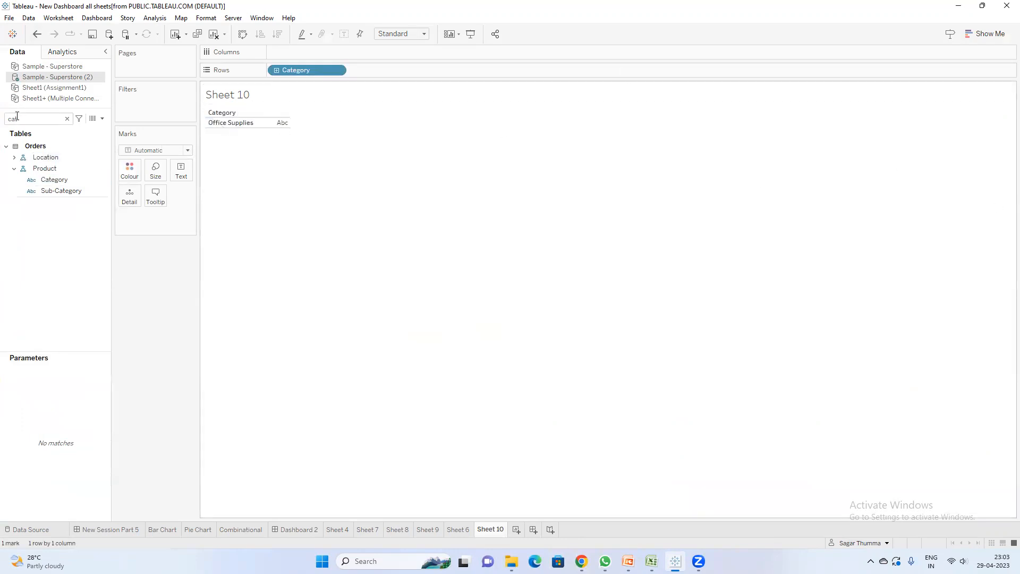
{"action": "left_click", "coordinate": [67, 119]}
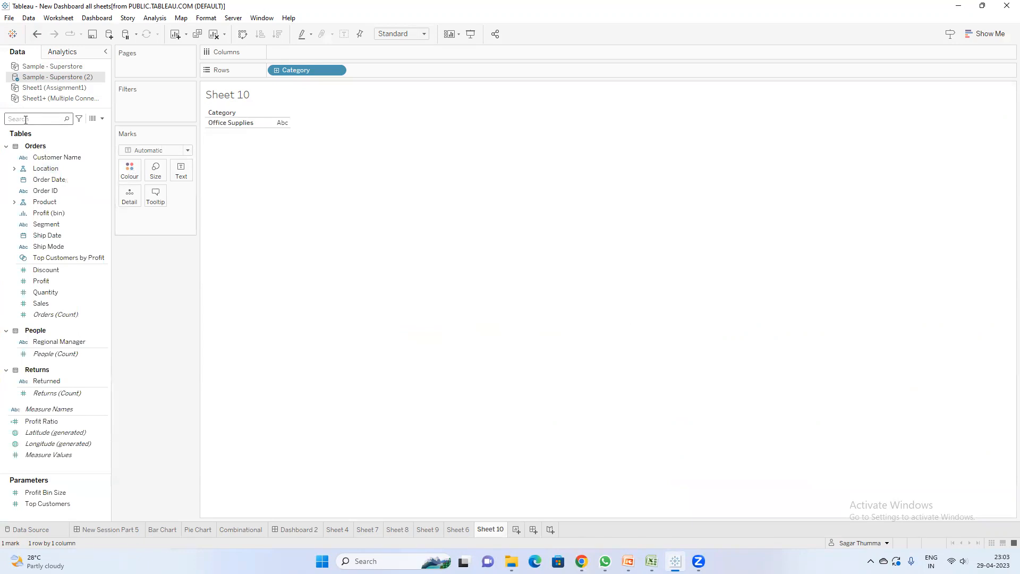
Step: Filter the sheet by Sub-Category, keeping Appliances, Art, Binders, Envelopes and Fasteners
{"action": "left_click", "coordinate": [66, 201]}
{"action": "left_click", "coordinate": [14, 202]}
{"action": "left_click_drag", "start_coordinate": [56, 213], "coordinate": [154, 99]}
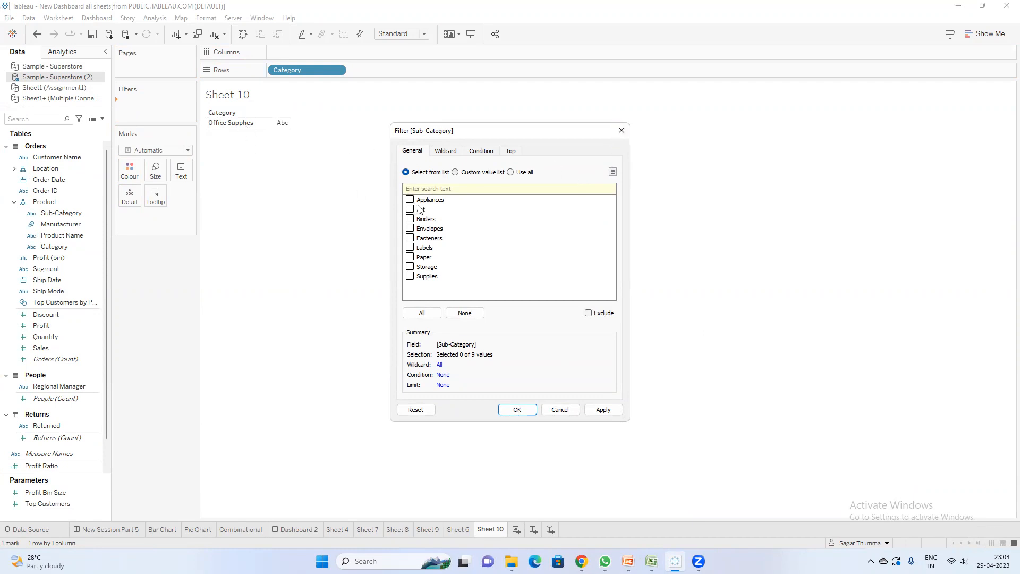
{"action": "left_click_drag", "start_coordinate": [443, 202], "coordinate": [433, 238]}
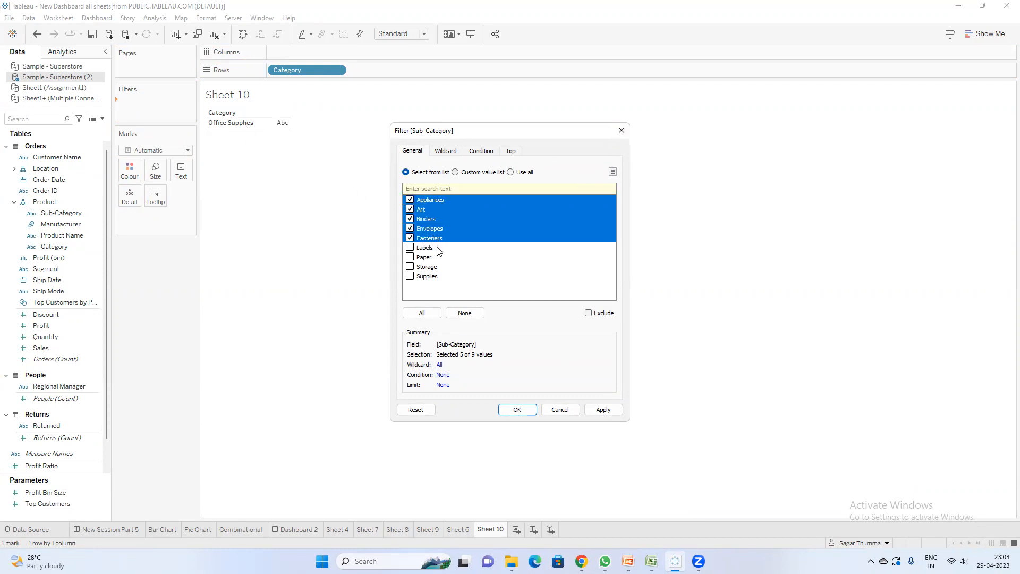
{"action": "left_click", "coordinate": [517, 410]}
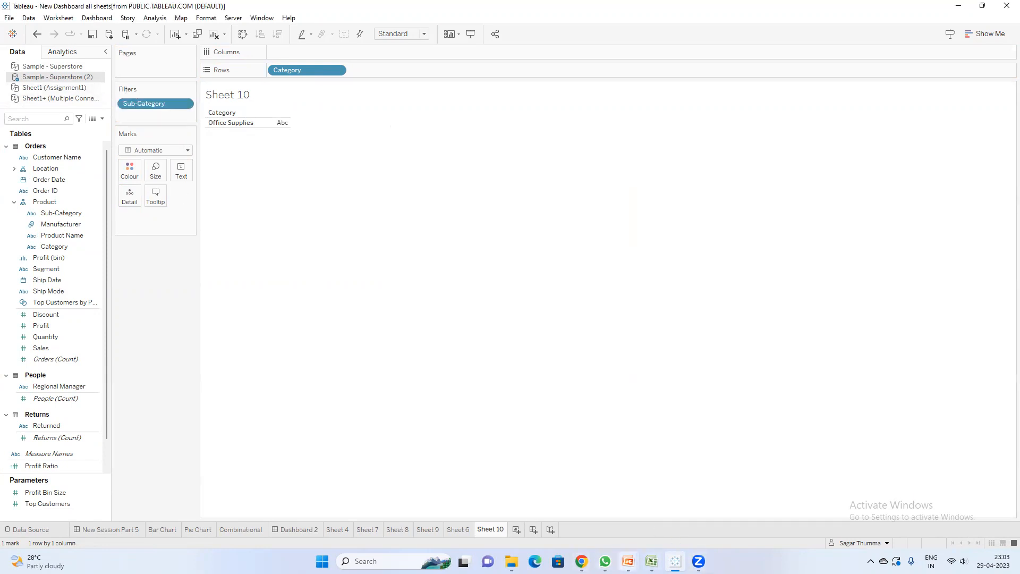
Step: Review the Order of Operations slide in the PowerPoint training deck and return to Tableau
{"action": "mouse_move", "coordinate": [628, 562]}
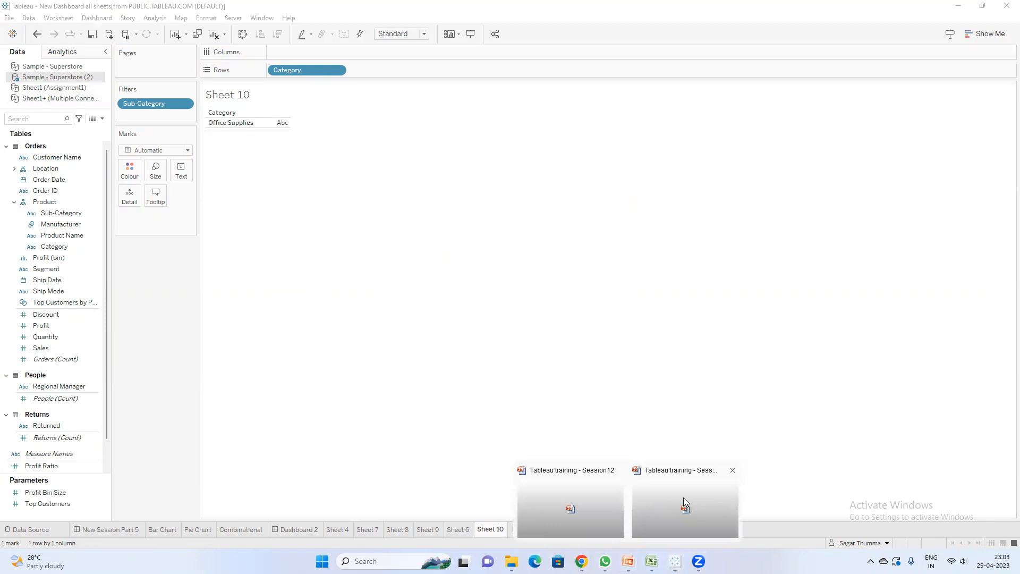
{"action": "left_click", "coordinate": [683, 498]}
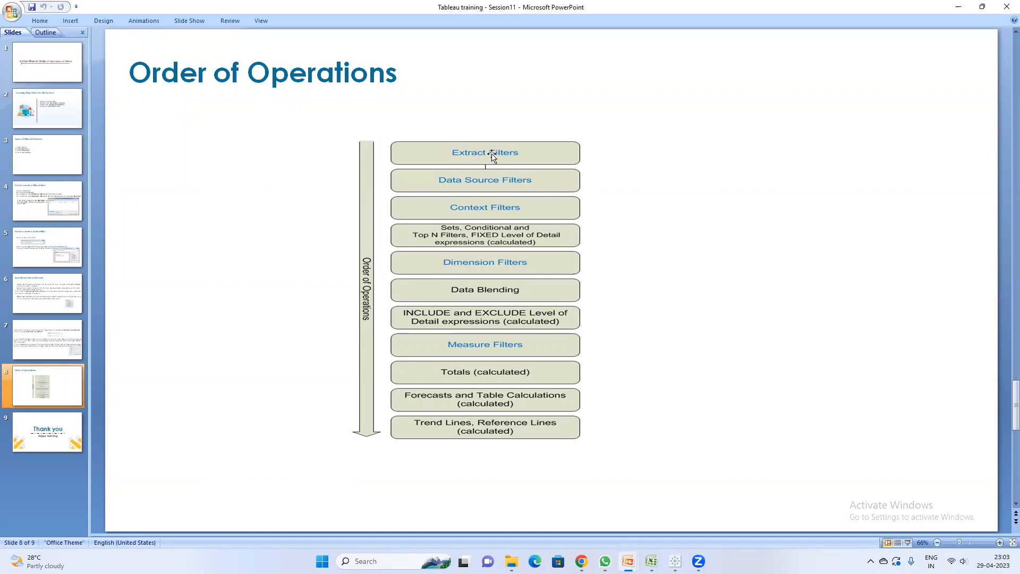
{"action": "left_click", "coordinate": [960, 9]}
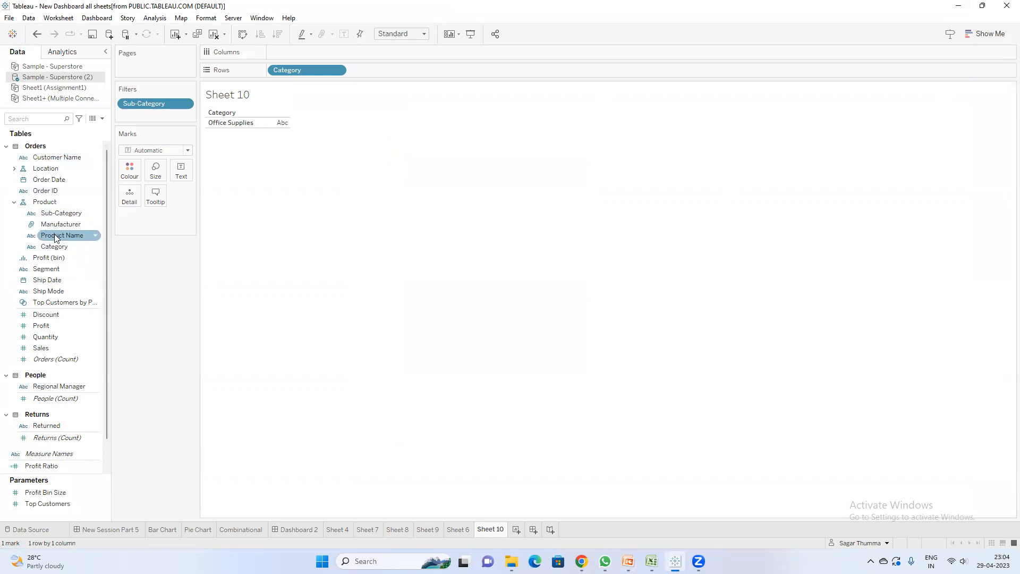
Step: Add a Product Name filter with all values selected and make it a context filter
{"action": "left_click_drag", "start_coordinate": [55, 238], "coordinate": [154, 115]}
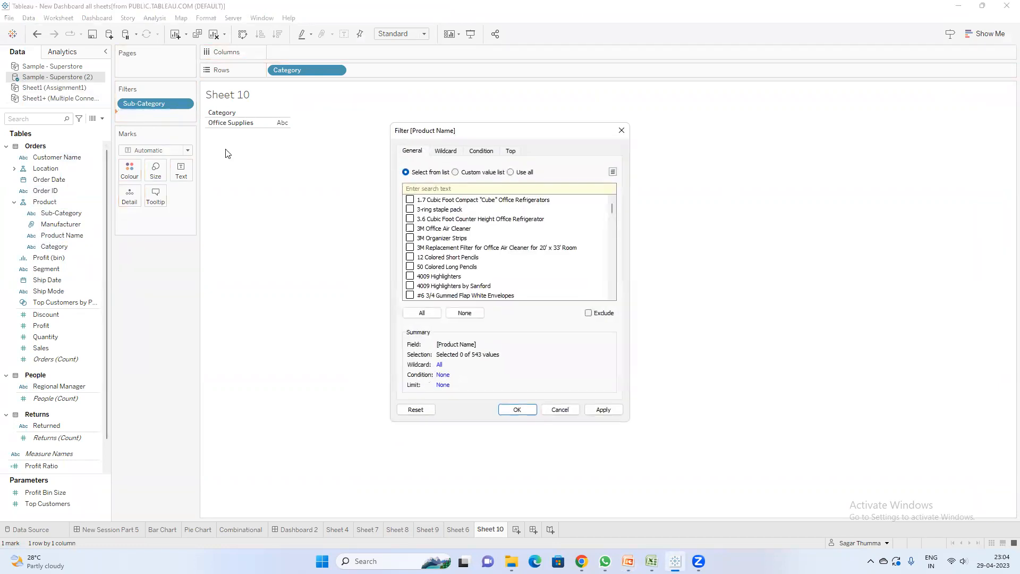
{"action": "left_click", "coordinate": [422, 313]}
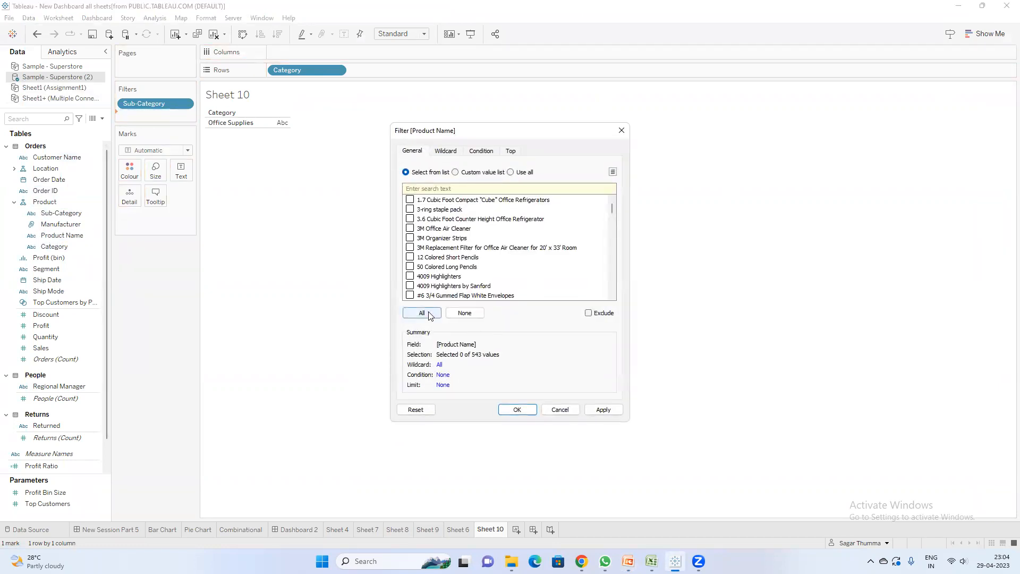
{"action": "left_click", "coordinate": [519, 413]}
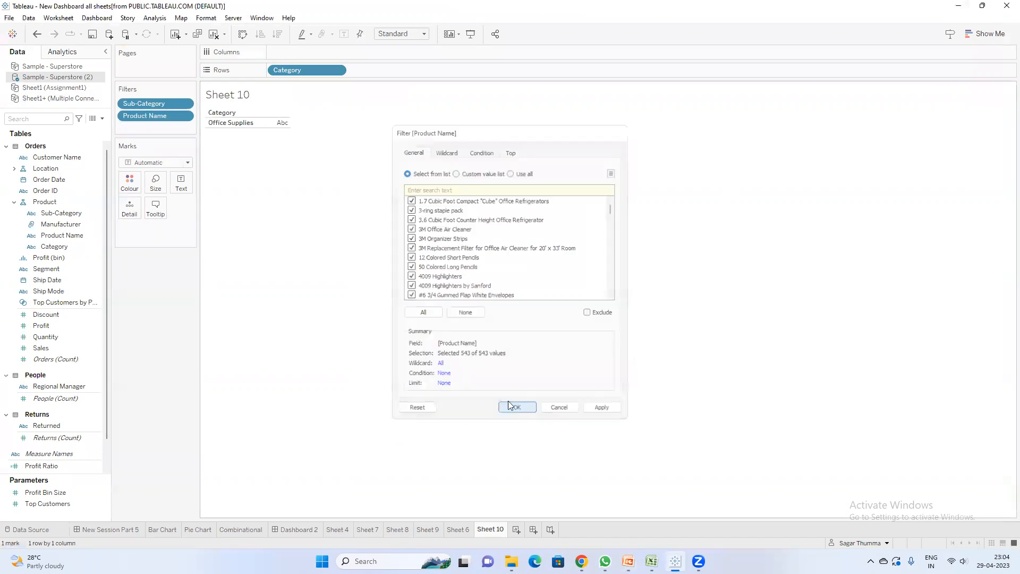
{"action": "right_click", "coordinate": [152, 122]}
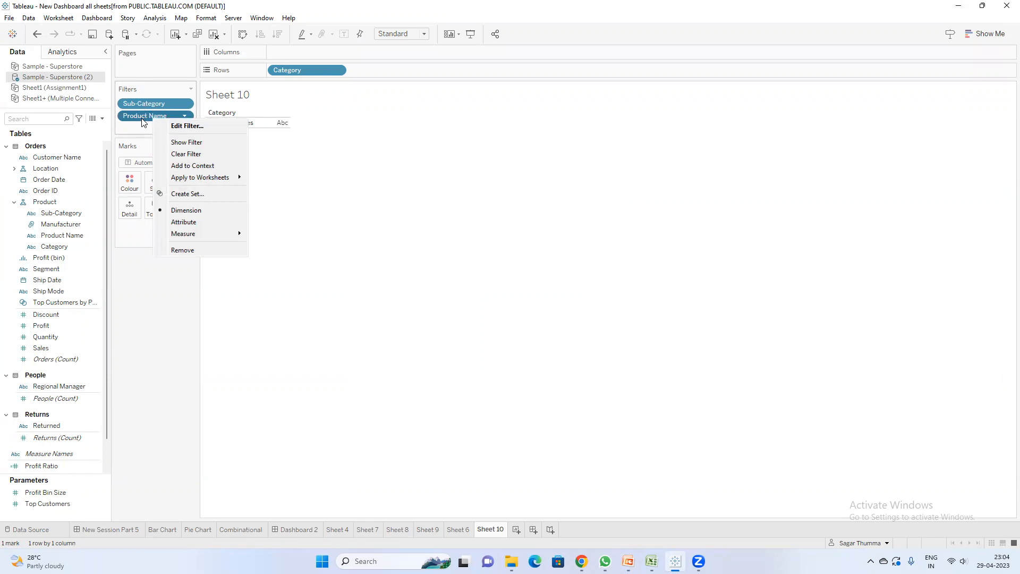
{"action": "left_click", "coordinate": [192, 166]}
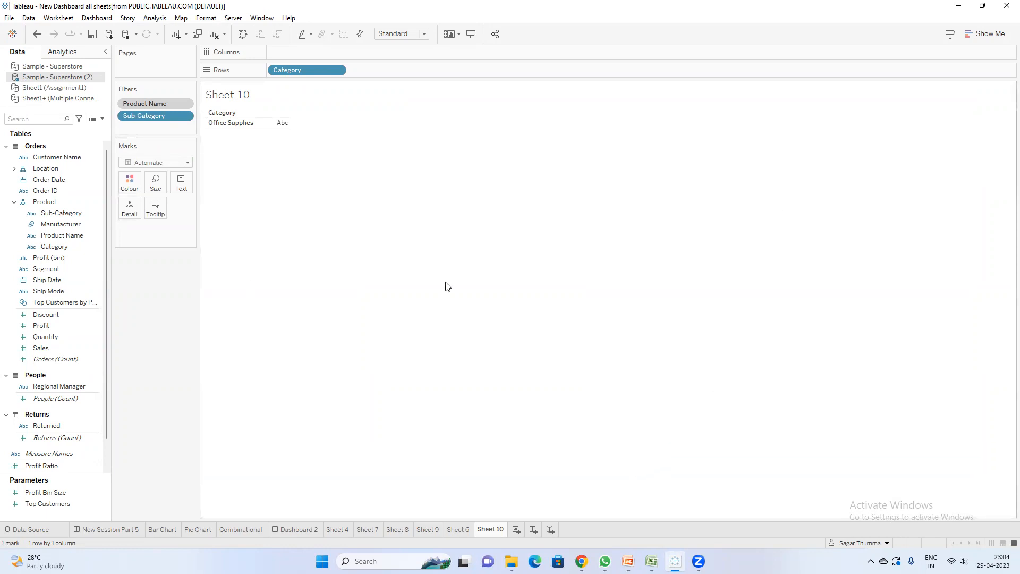
Step: Review the data source filters defined for Sample - Superstore (2)
{"action": "right_click", "coordinate": [60, 77]}
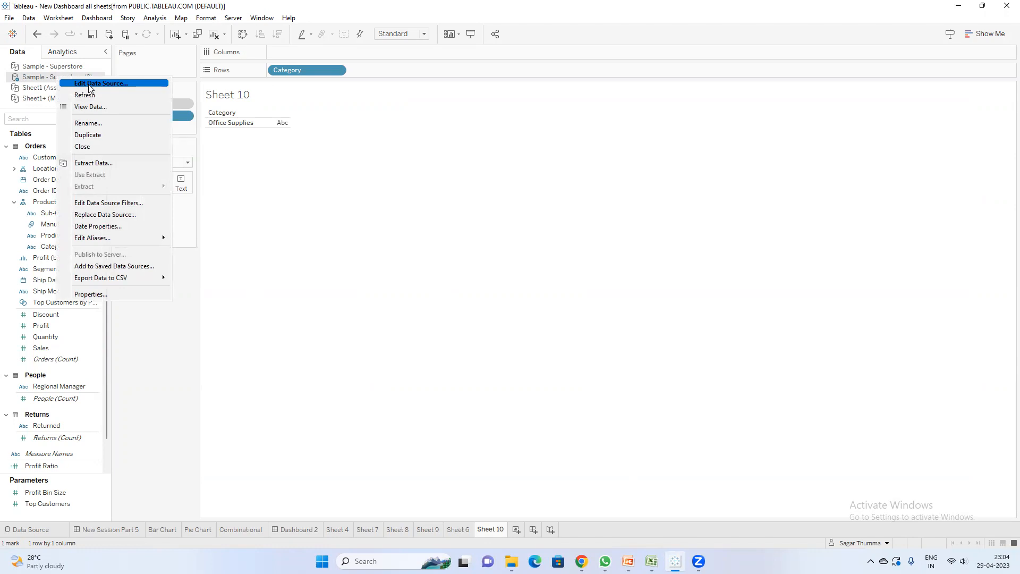
{"action": "left_click", "coordinate": [89, 84]}
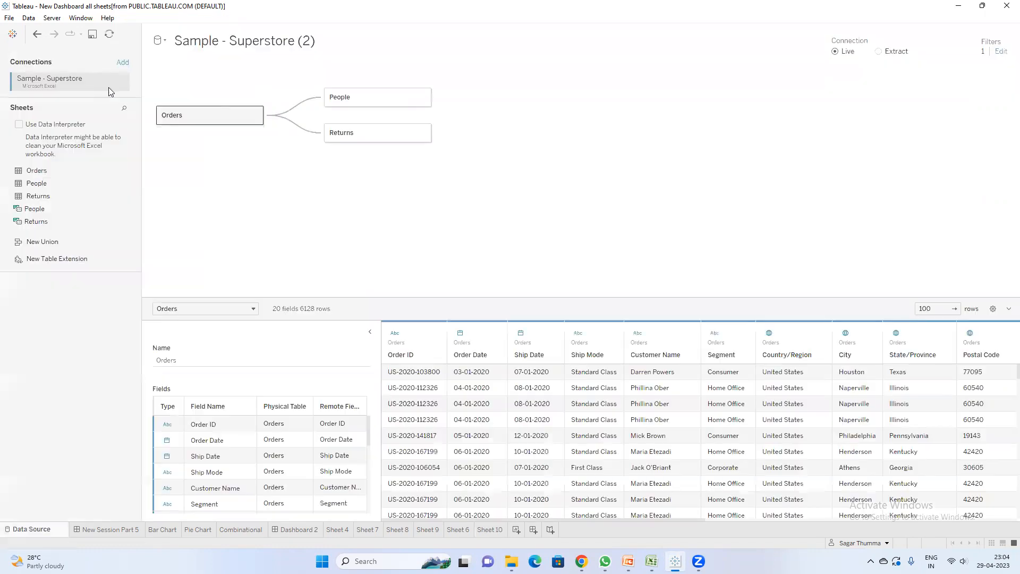
{"action": "left_click", "coordinate": [1003, 52]}
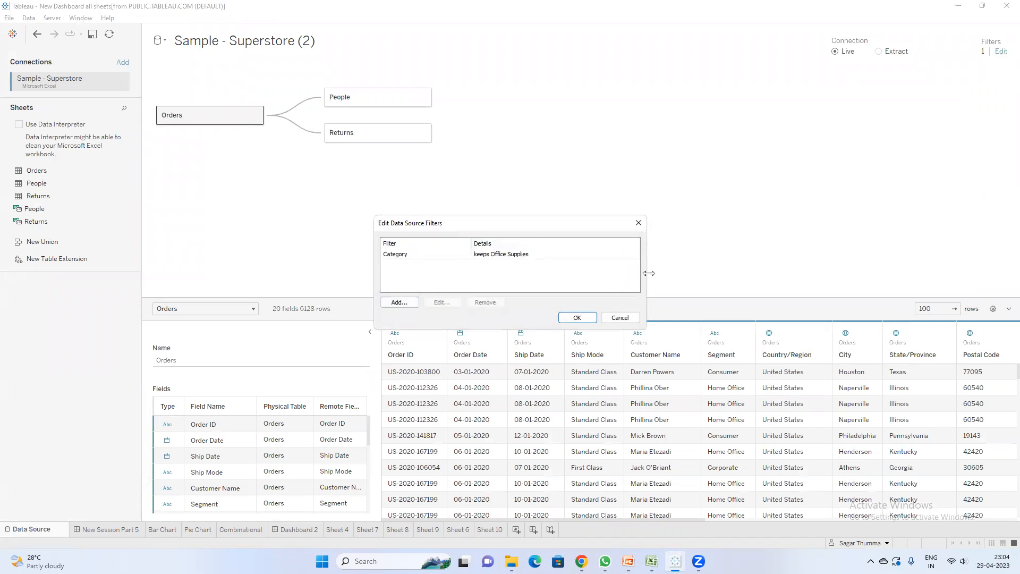
{"action": "left_click", "coordinate": [639, 223]}
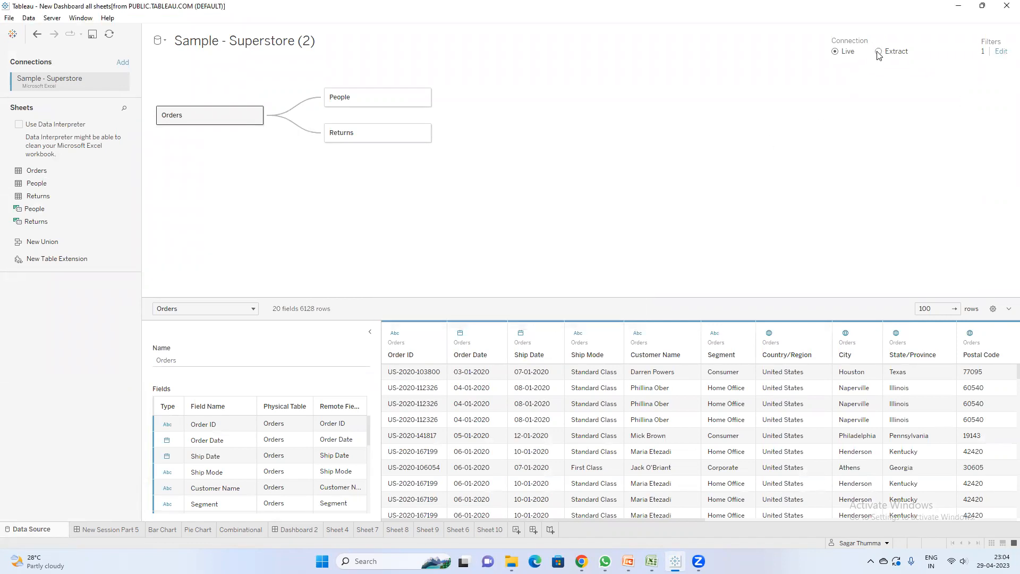
Step: Inspect the filter options of an Extract connection, restore the Live connection and return to Sheet 10
{"action": "left_click", "coordinate": [879, 51]}
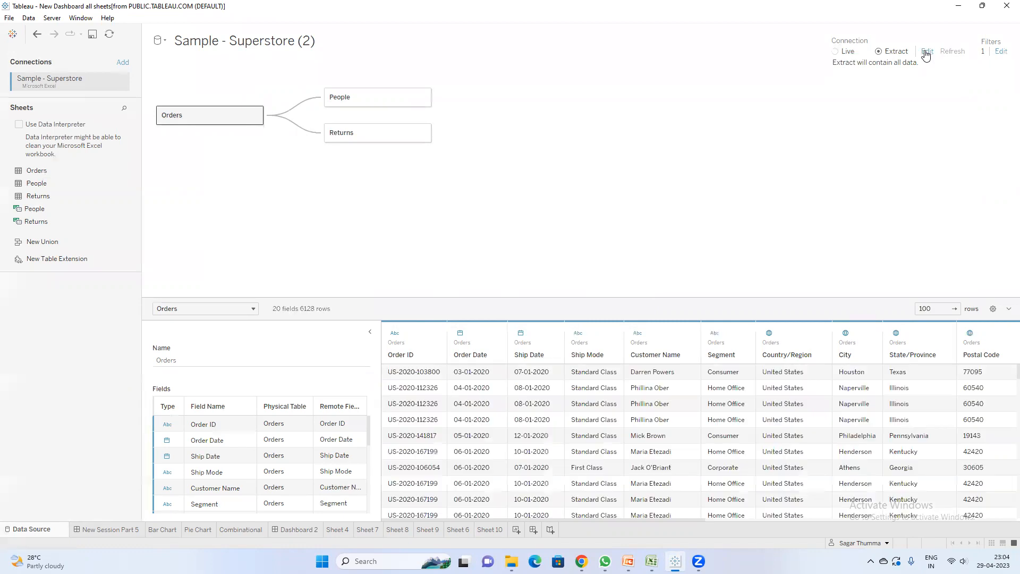
{"action": "left_click", "coordinate": [927, 52]}
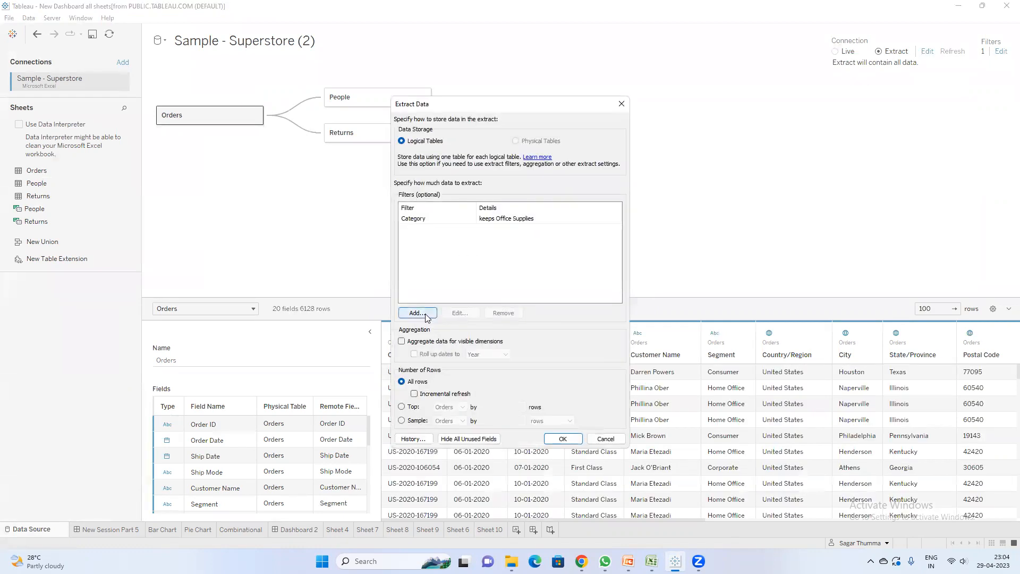
{"action": "left_click", "coordinate": [621, 104]}
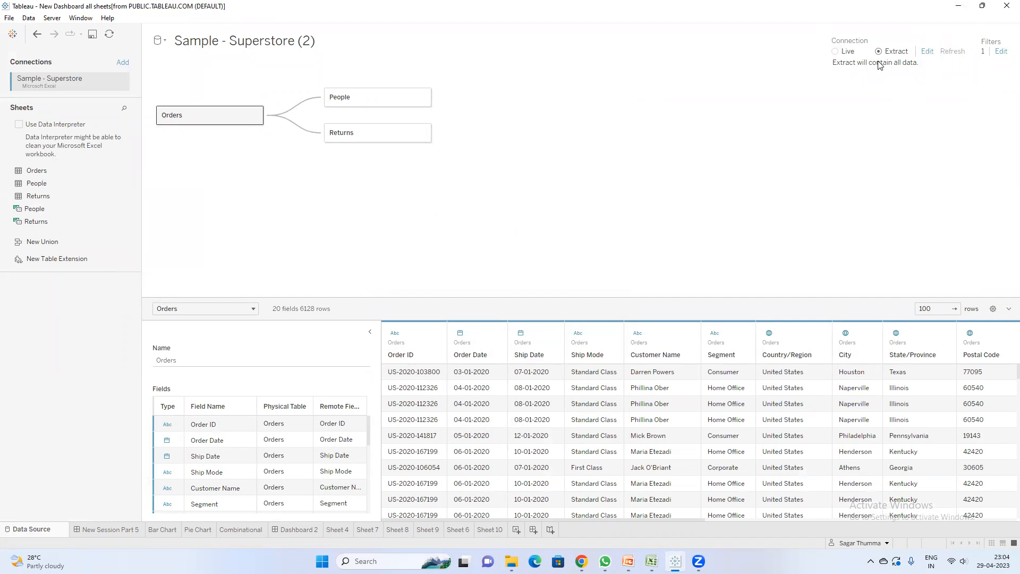
{"action": "left_click", "coordinate": [836, 51]}
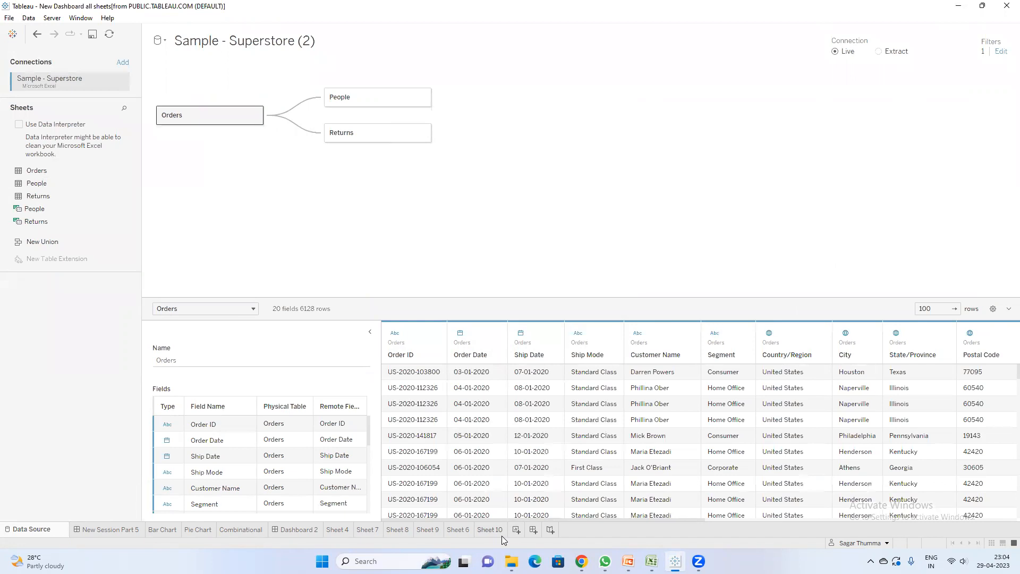
{"action": "left_click", "coordinate": [490, 530]}
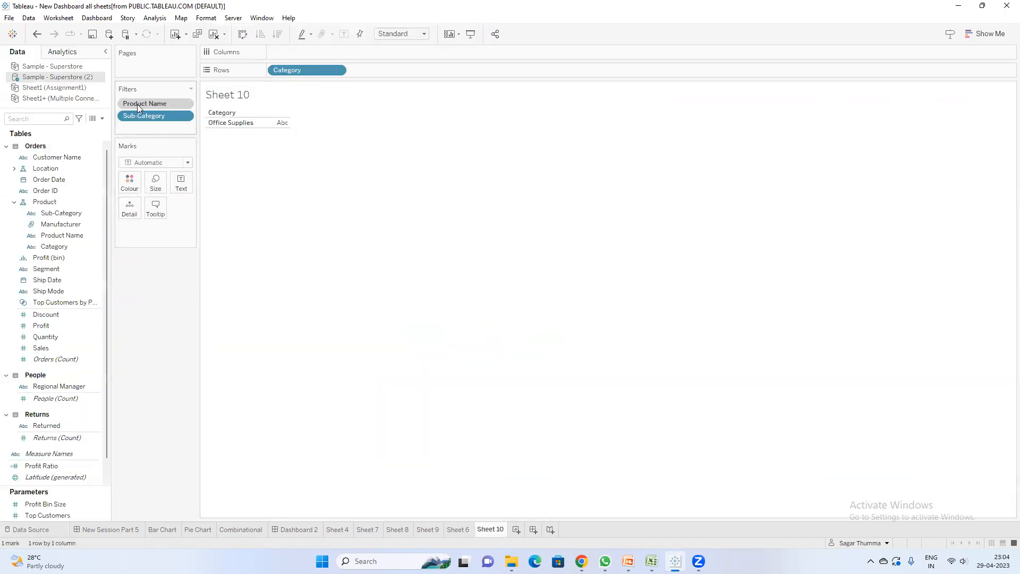
Step: Switch to the PowerPoint training deck and review the Order of Operations slide
{"action": "mouse_move", "coordinate": [676, 562]}
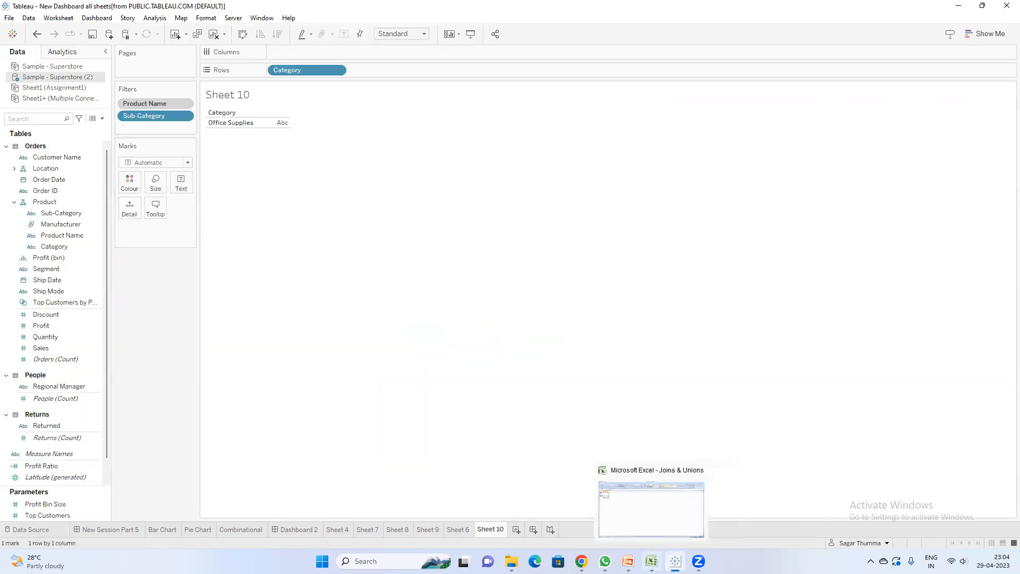
{"action": "mouse_move", "coordinate": [628, 561]}
{"action": "left_click", "coordinate": [677, 509]}
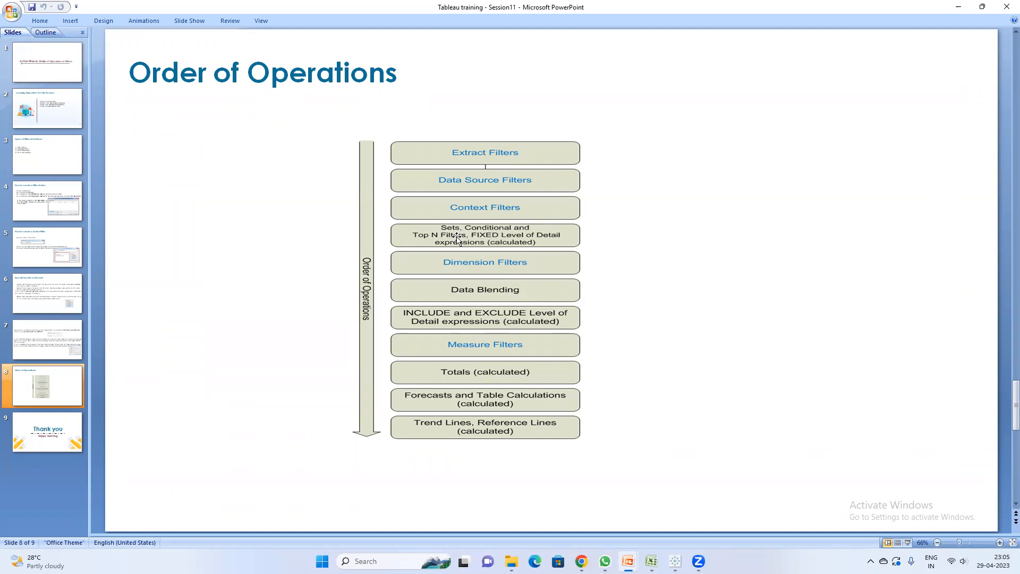
Step: Write an LOD note in a new Notepad document listing Fixed, Include and exclude, highlight Fixed, and return to the slide
{"action": "mouse_move", "coordinate": [651, 561]}
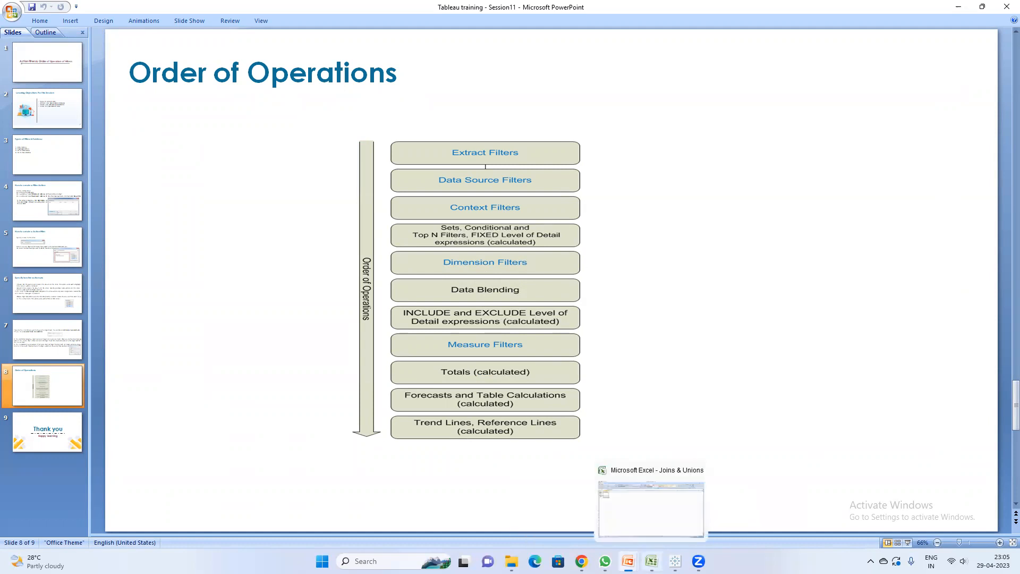
{"action": "key", "text": "super"}
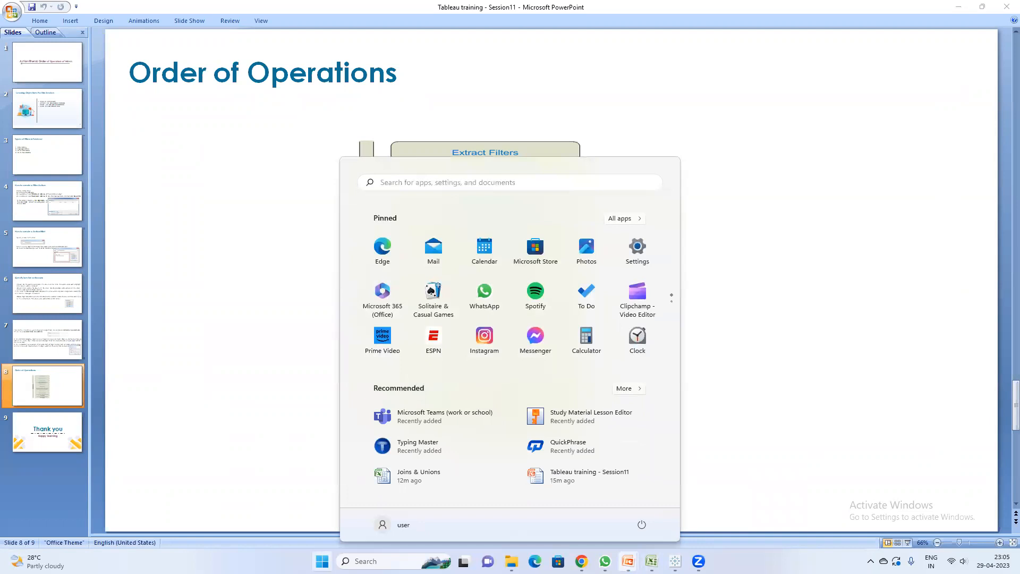
{"action": "type", "text": "note"}
{"action": "key", "text": "Return"}
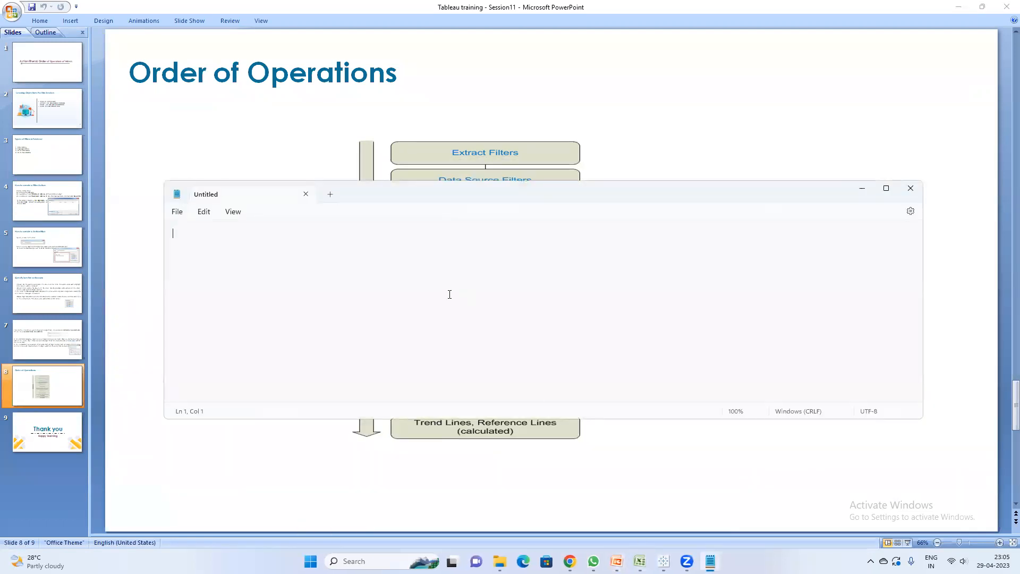
{"action": "left_click_drag", "start_coordinate": [403, 198], "coordinate": [723, 246]}
{"action": "type", "text": "LOD"}
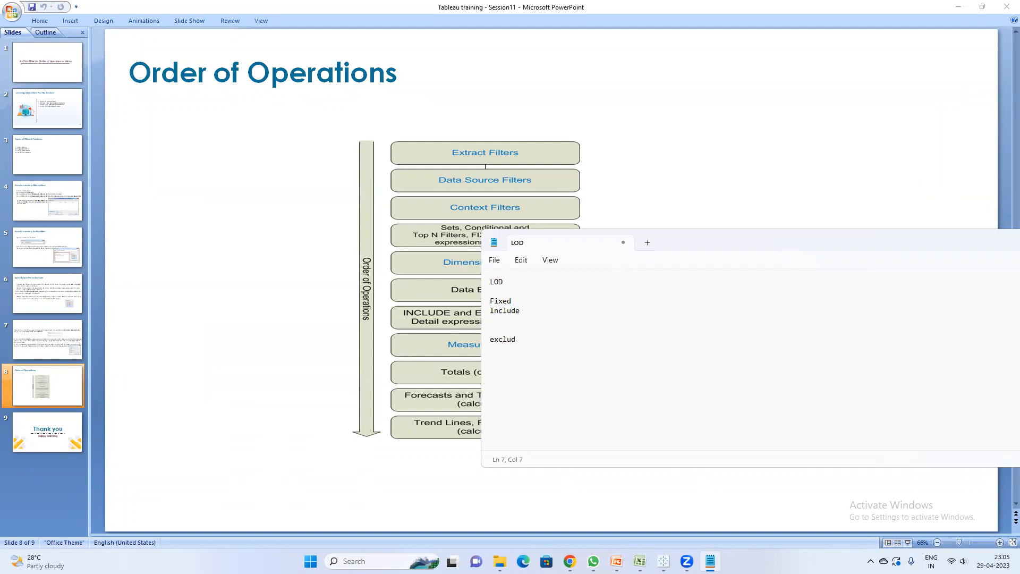
{"action": "left_click_drag", "start_coordinate": [515, 300], "coordinate": [451, 290]}
{"action": "left_click", "coordinate": [633, 206]}
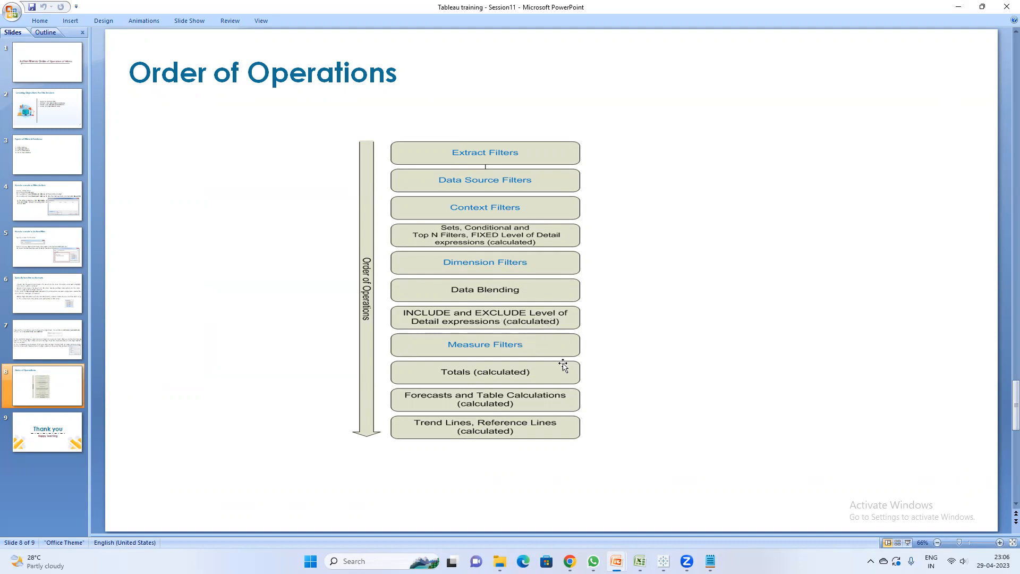
Step: Switch to Tableau, inspect the range-of-values filter options for the Sales measure, and cancel the filter
{"action": "left_click", "coordinate": [664, 561]}
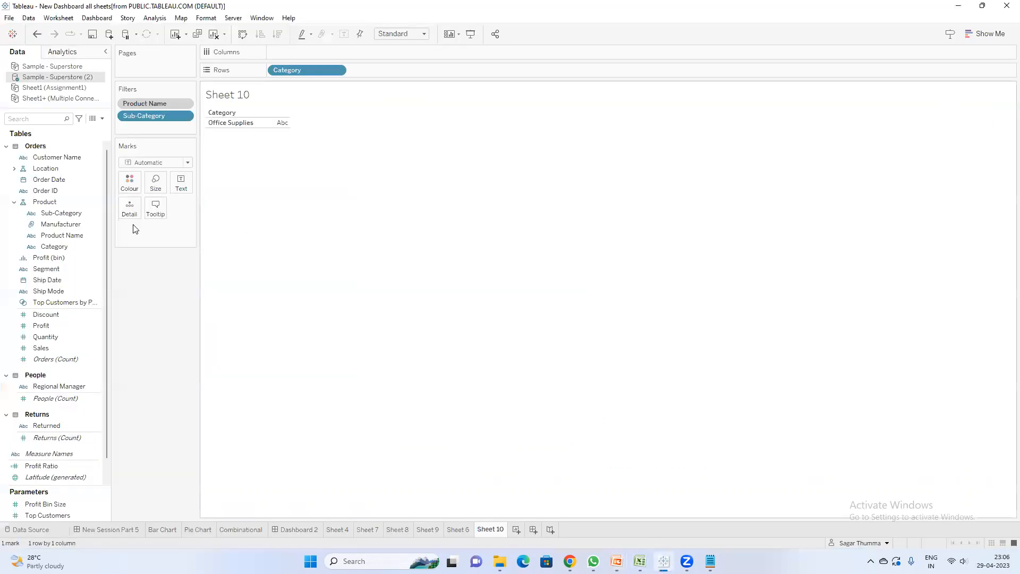
{"action": "left_click_drag", "start_coordinate": [39, 349], "coordinate": [146, 127]}
{"action": "double_click", "coordinate": [473, 221]}
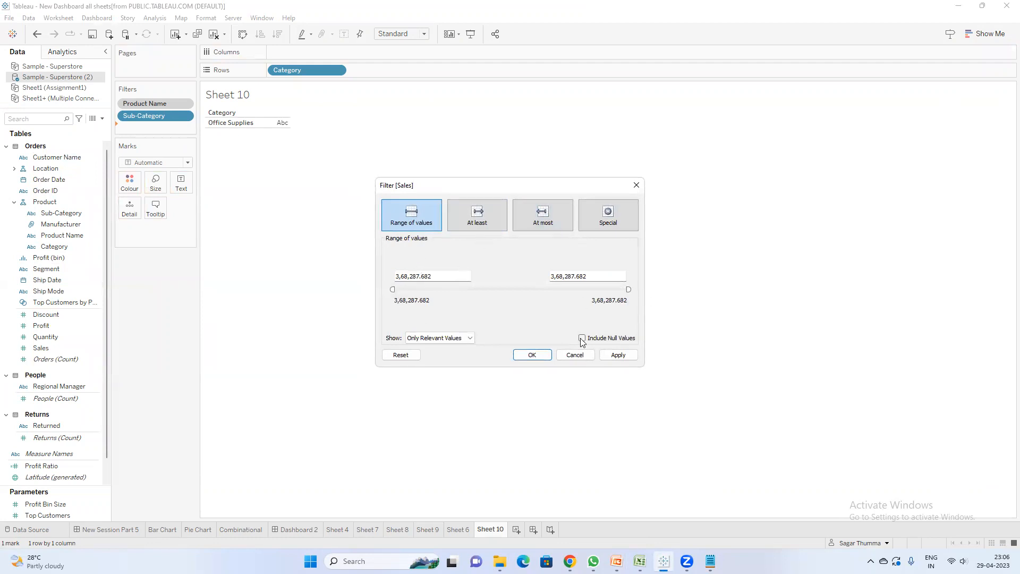
{"action": "left_click", "coordinate": [573, 356]}
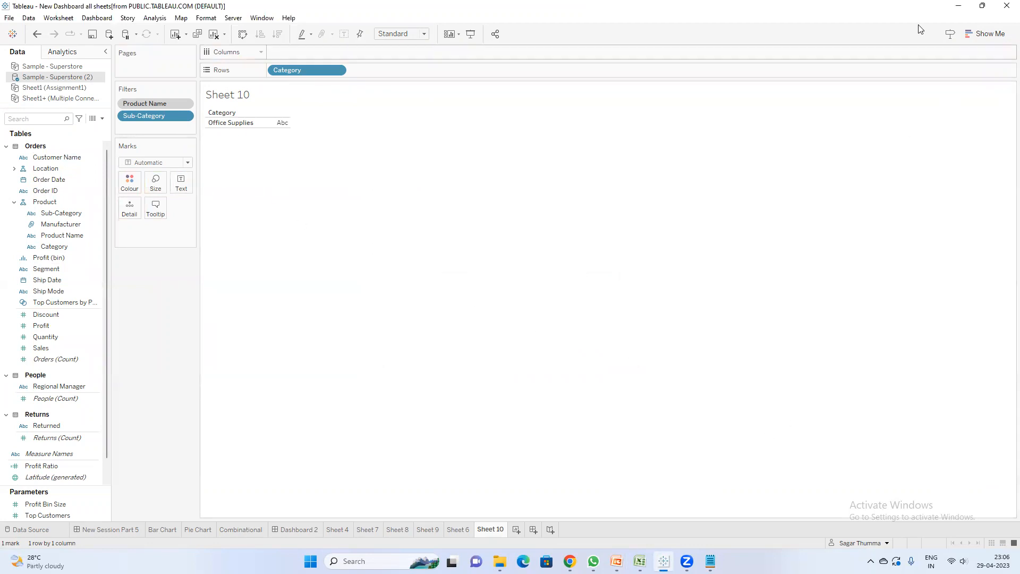
Step: Glance at the Order of Operations slide, return to Tableau and remove the Product Name and Sub-Category filters from Sheet 10
{"action": "left_click", "coordinate": [959, 6]}
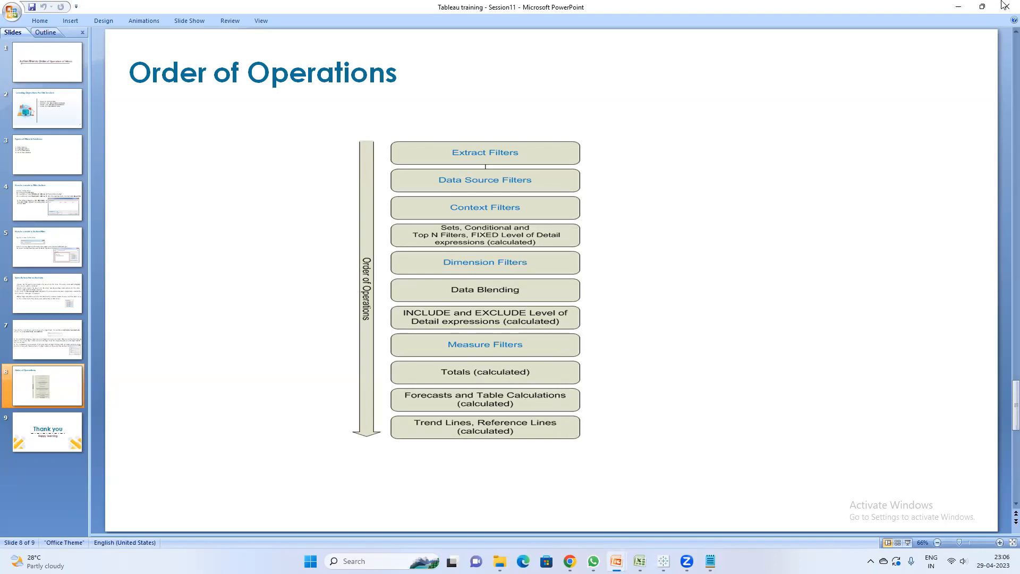
{"action": "left_click", "coordinate": [958, 6]}
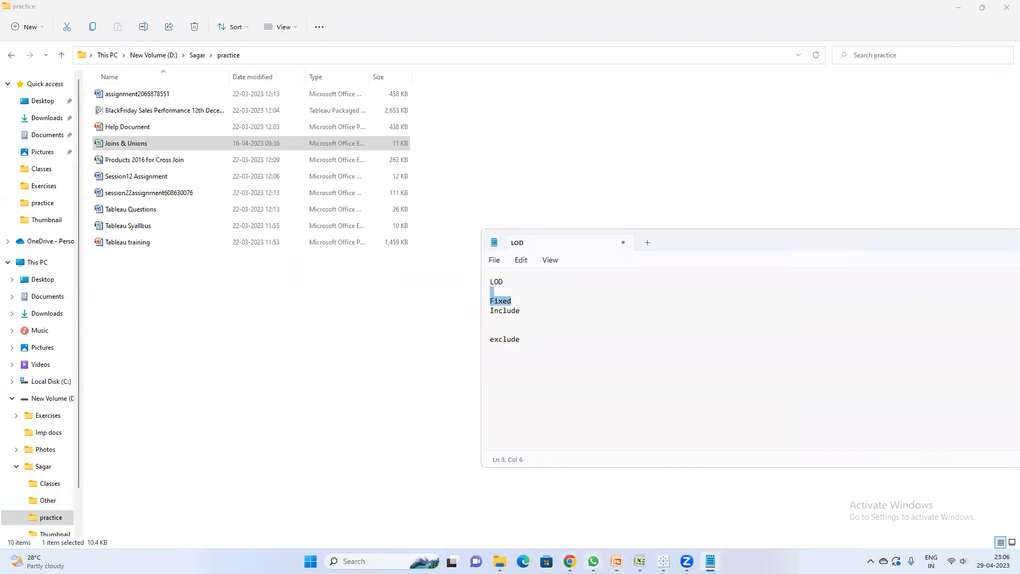
{"action": "left_click", "coordinate": [664, 562]}
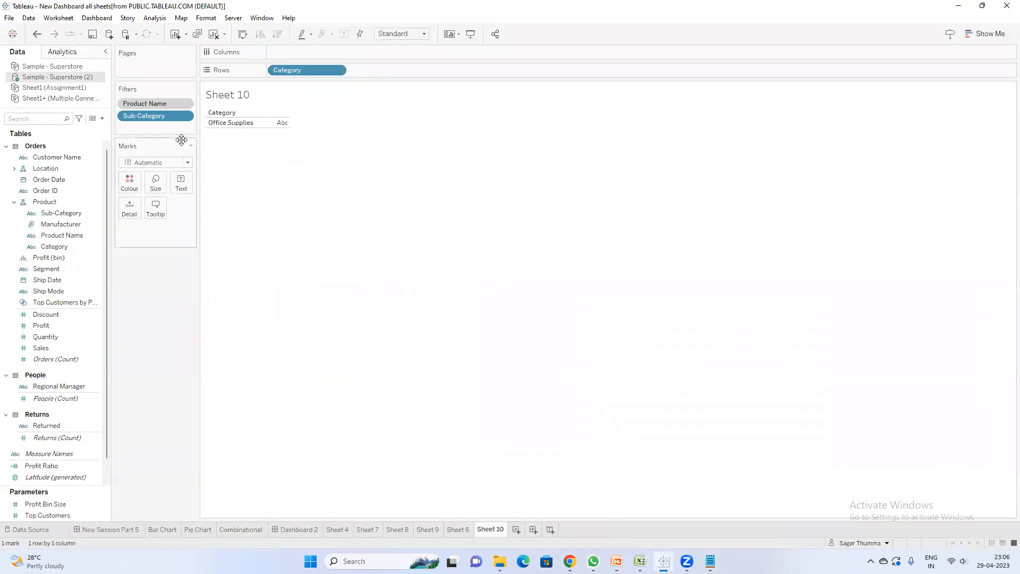
{"action": "left_click_drag", "start_coordinate": [148, 102], "coordinate": [157, 298]}
{"action": "left_click_drag", "start_coordinate": [148, 103], "coordinate": [138, 309]}
Step: Add Sub-Category to the rows of Sheet 10 and show summed Sales as the table's values
{"action": "left_click", "coordinate": [42, 118]}
{"action": "type", "text": "s"}
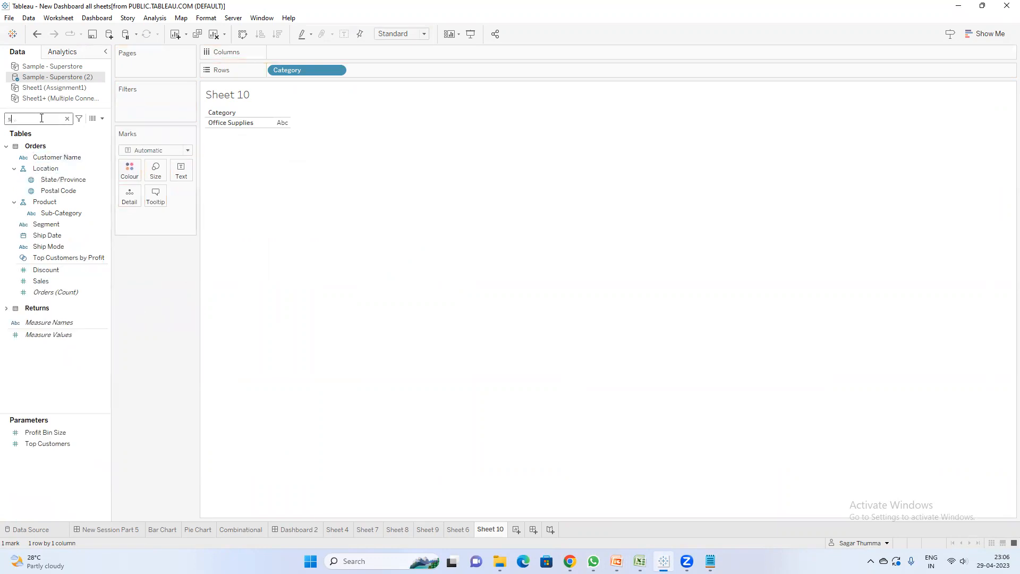
{"action": "type", "text": "u"}
{"action": "double_click", "coordinate": [58, 169]}
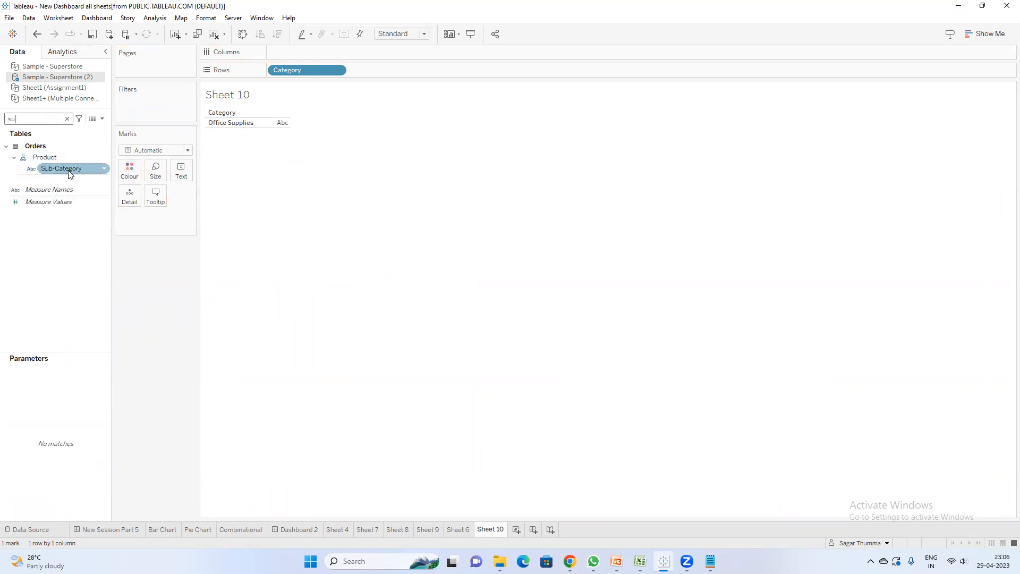
{"action": "key", "text": "BackSpace"}
{"action": "type", "text": "a"}
{"action": "left_click_drag", "start_coordinate": [46, 163], "coordinate": [160, 215]}
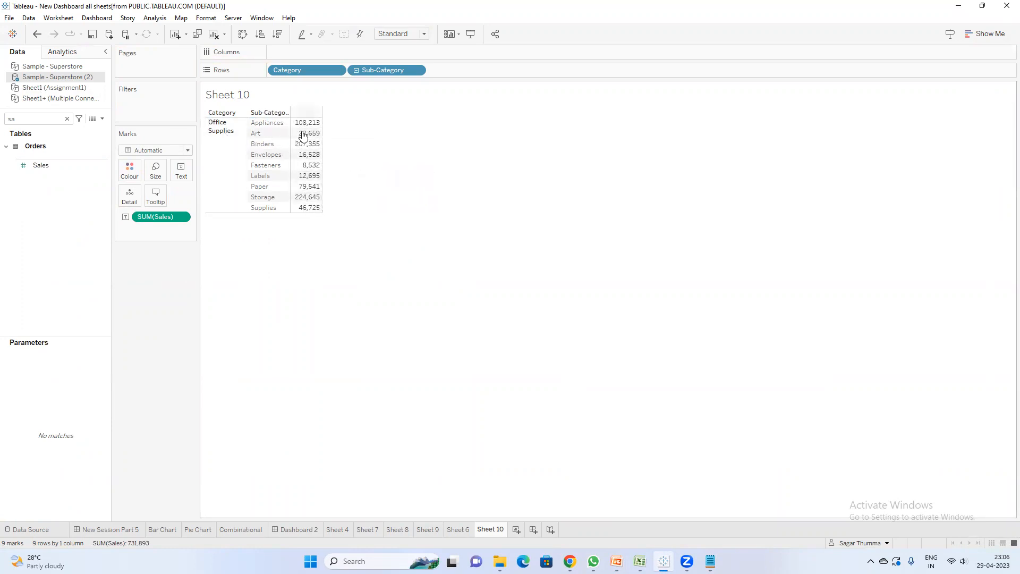
Step: Highlight the Sales values and enable both row and column grand totals for the table
{"action": "left_click_drag", "start_coordinate": [303, 124], "coordinate": [298, 213]}
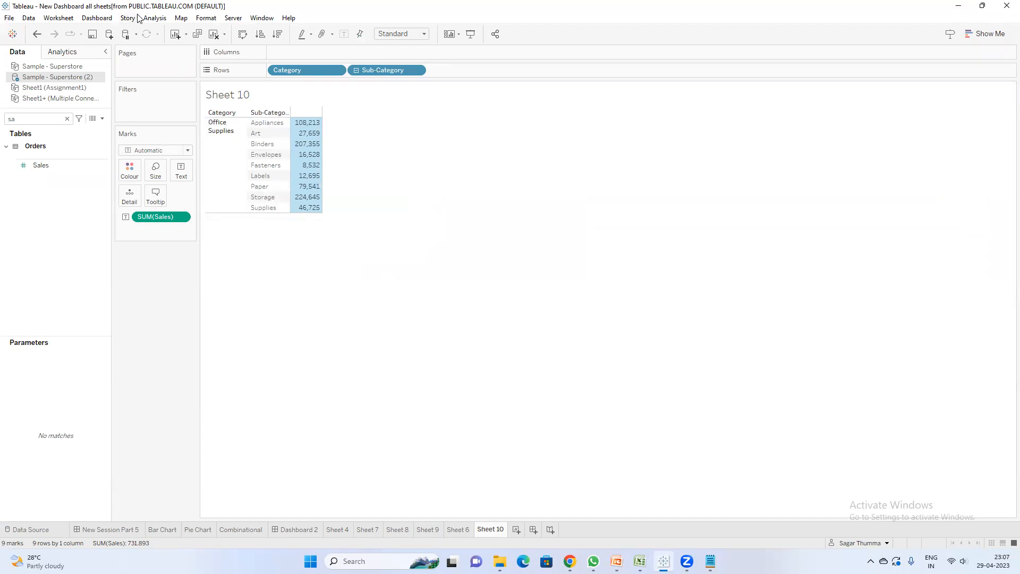
{"action": "left_click", "coordinate": [154, 18]}
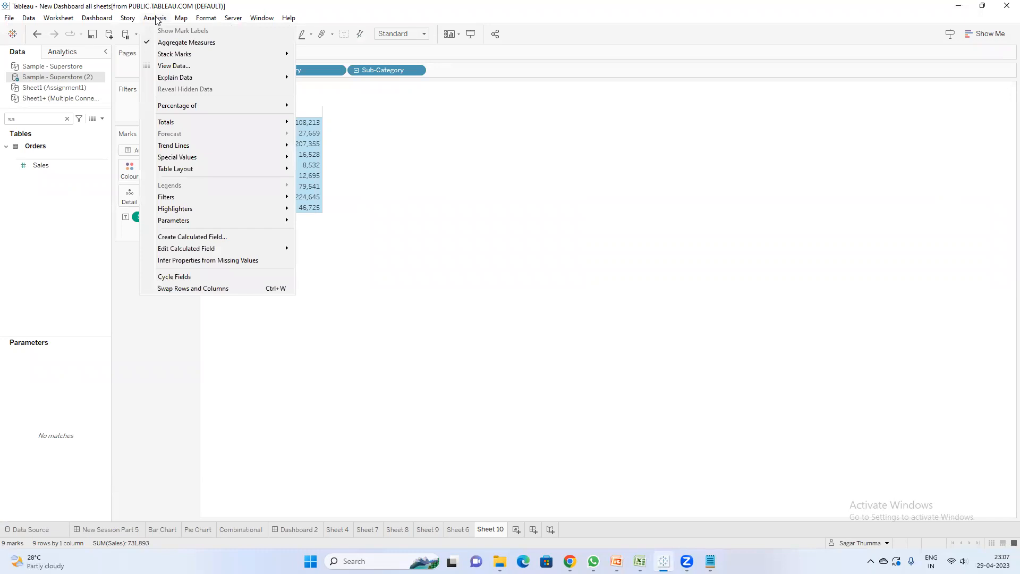
{"action": "mouse_move", "coordinate": [182, 172]}
{"action": "mouse_move", "coordinate": [233, 126]}
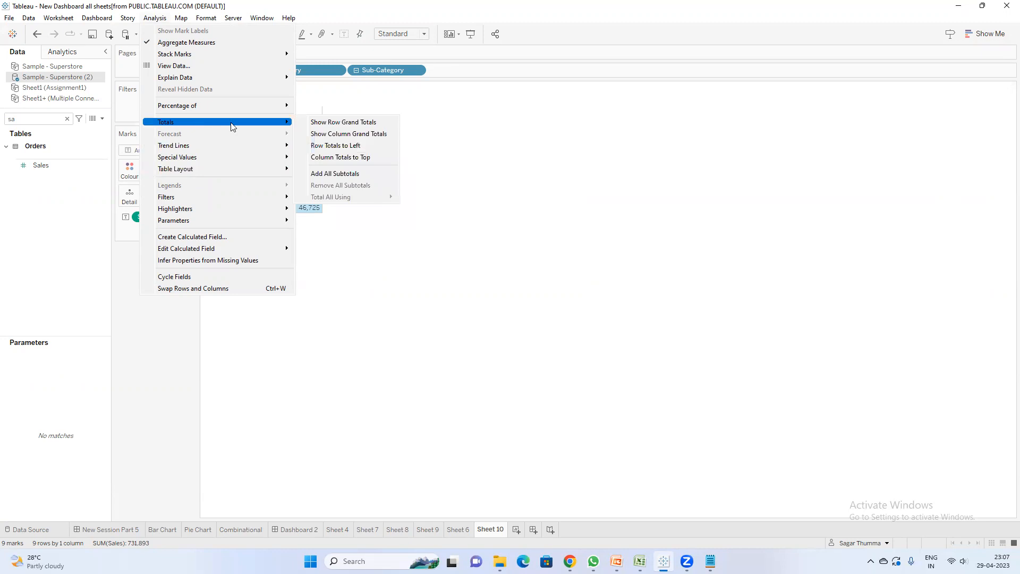
{"action": "left_click", "coordinate": [343, 125]}
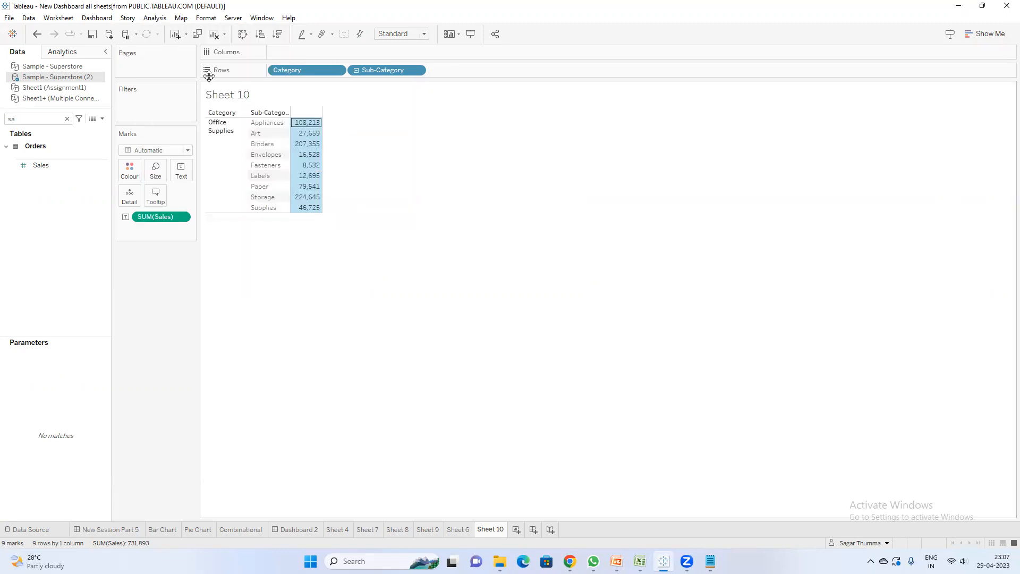
{"action": "left_click", "coordinate": [155, 19]}
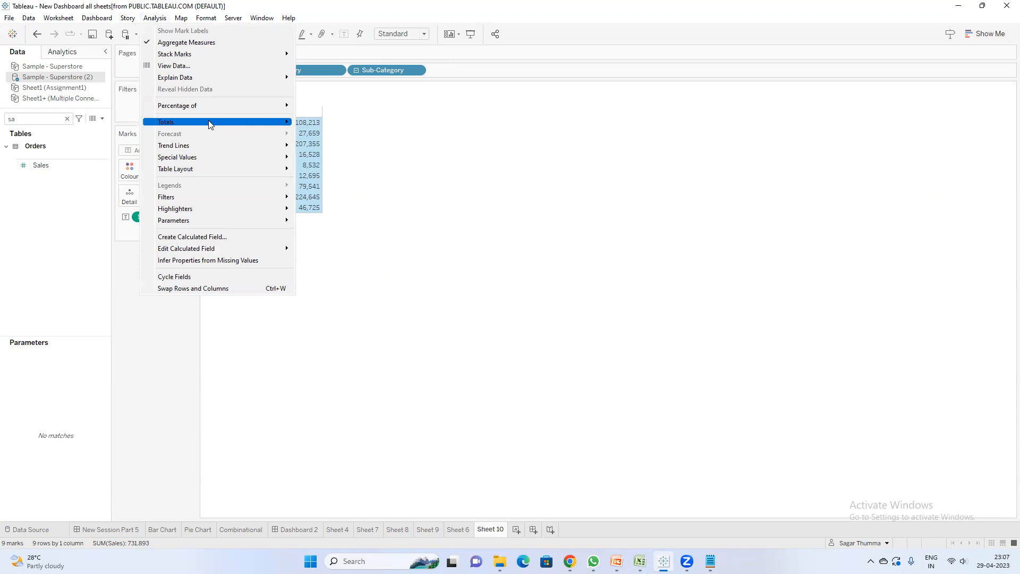
{"action": "mouse_move", "coordinate": [210, 123]}
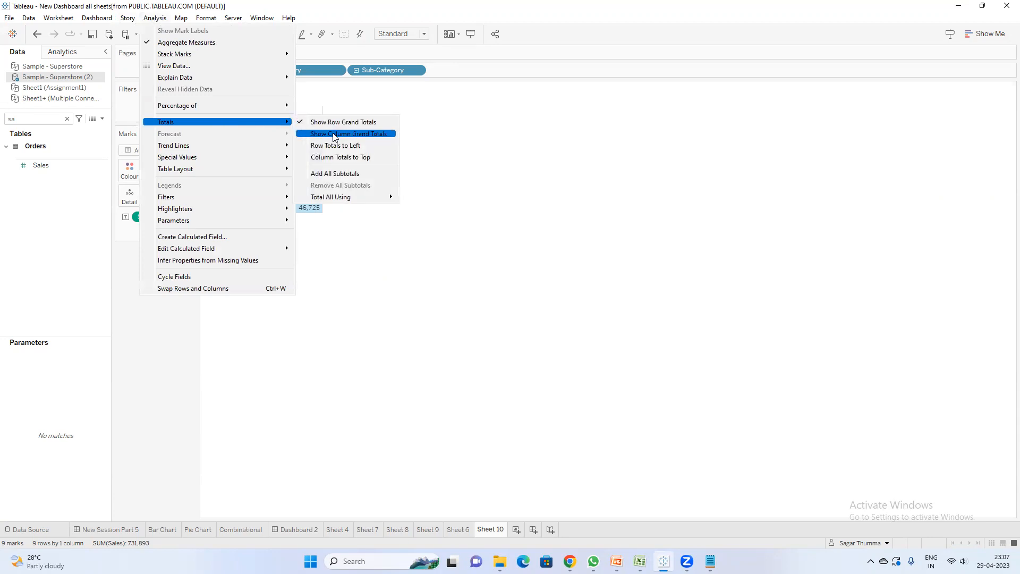
{"action": "left_click", "coordinate": [335, 136]}
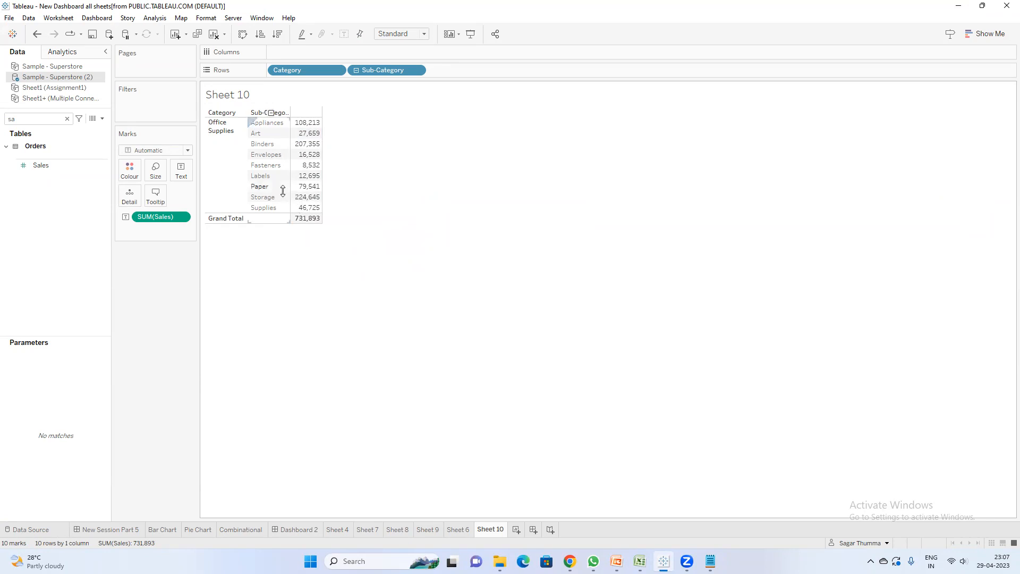
Step: Review the calculated totals, forecasts and reference lines on the Order of Operations slide in PowerPoint and return to Tableau
{"action": "key", "text": "alt+Tab"}
{"action": "mouse_move", "coordinate": [617, 561]}
{"action": "left_click", "coordinate": [676, 500]}
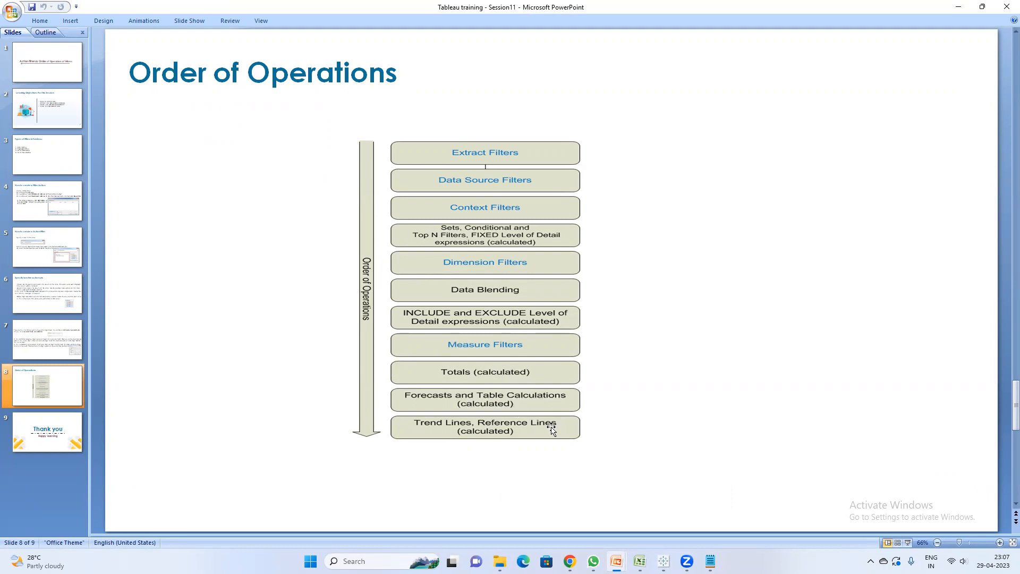
{"action": "key", "text": "alt+Tab"}
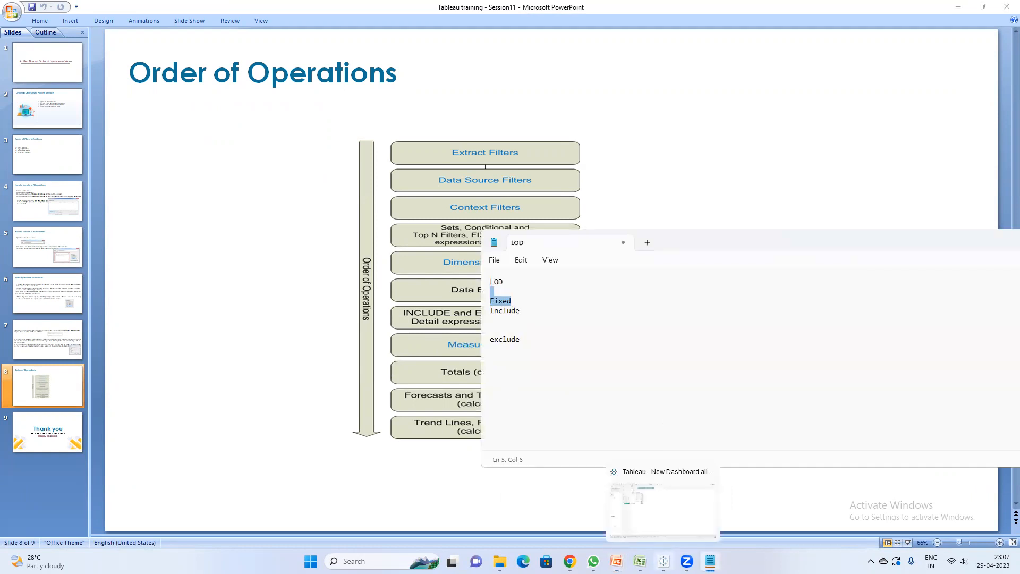
{"action": "mouse_move", "coordinate": [640, 561]}
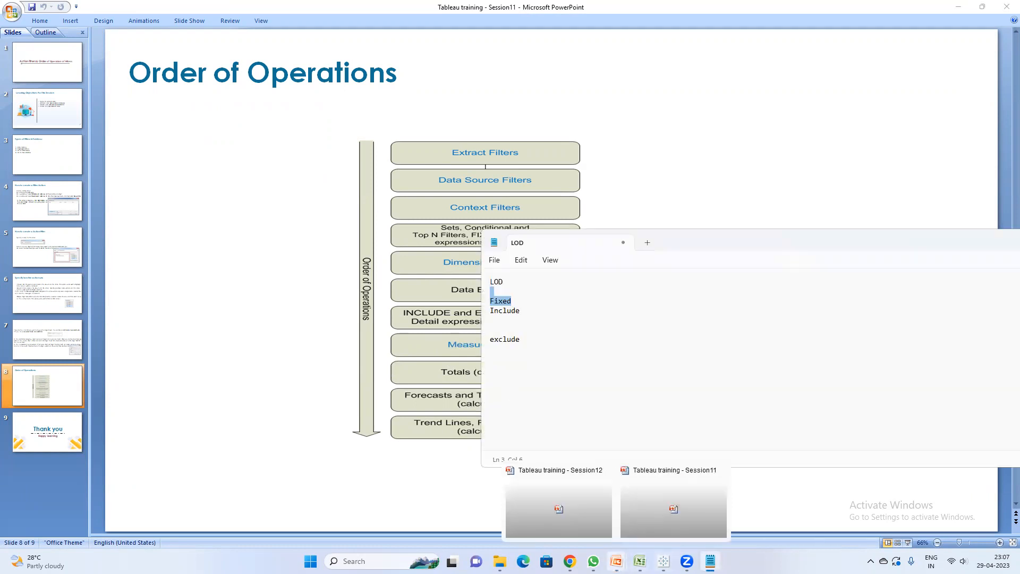
{"action": "left_click", "coordinate": [663, 562]}
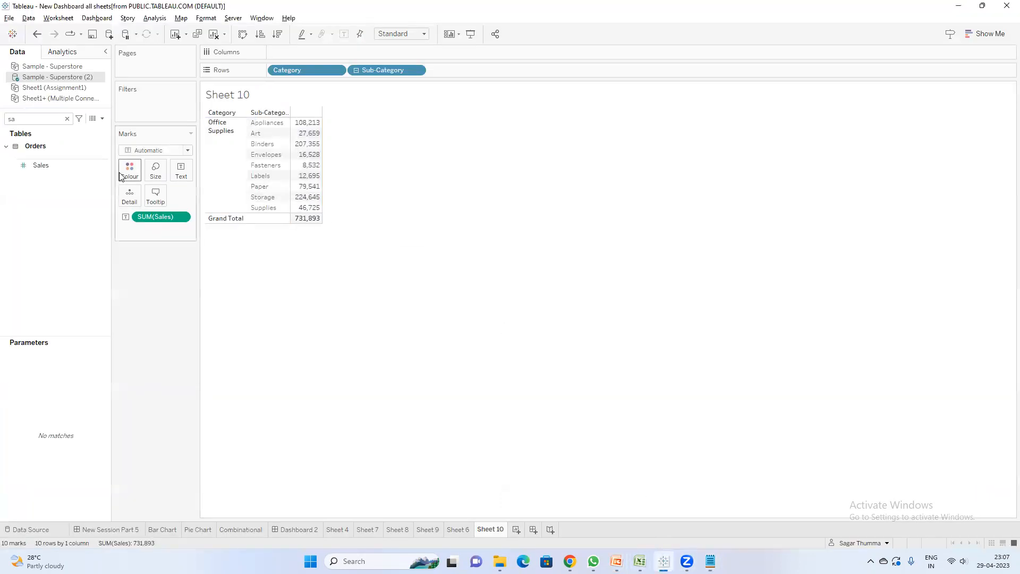
Step: Apply a Running Total quick table calculation to the Sales values and look over its calculation options
{"action": "right_click", "coordinate": [147, 215]}
{"action": "mouse_move", "coordinate": [215, 381]}
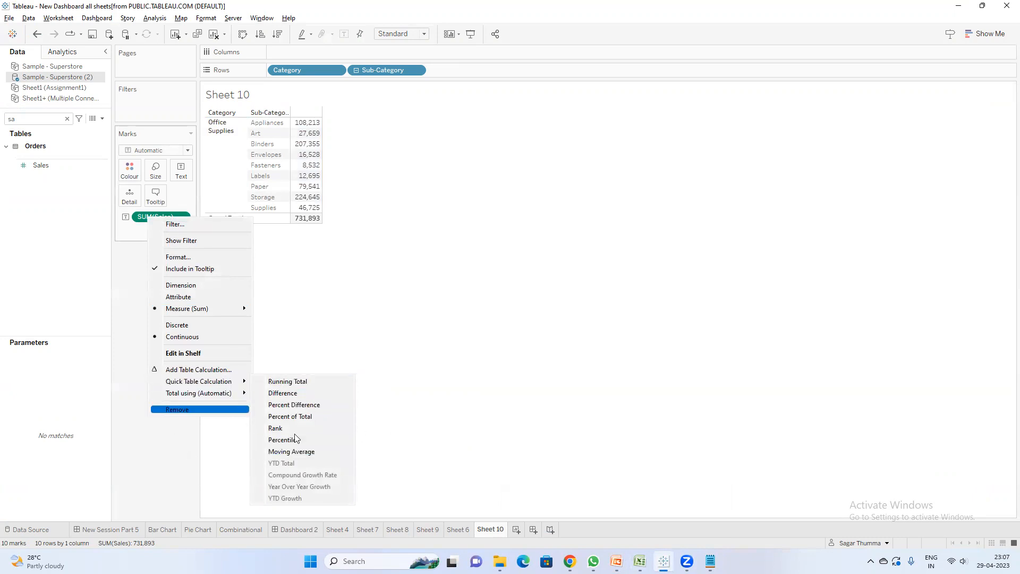
{"action": "left_click", "coordinate": [288, 382]}
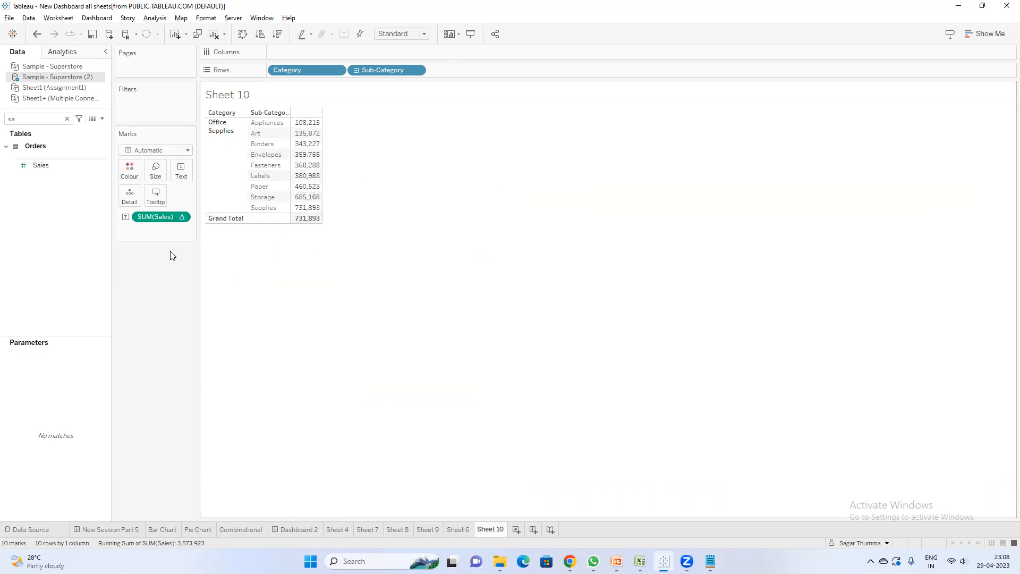
{"action": "left_click", "coordinate": [163, 223]}
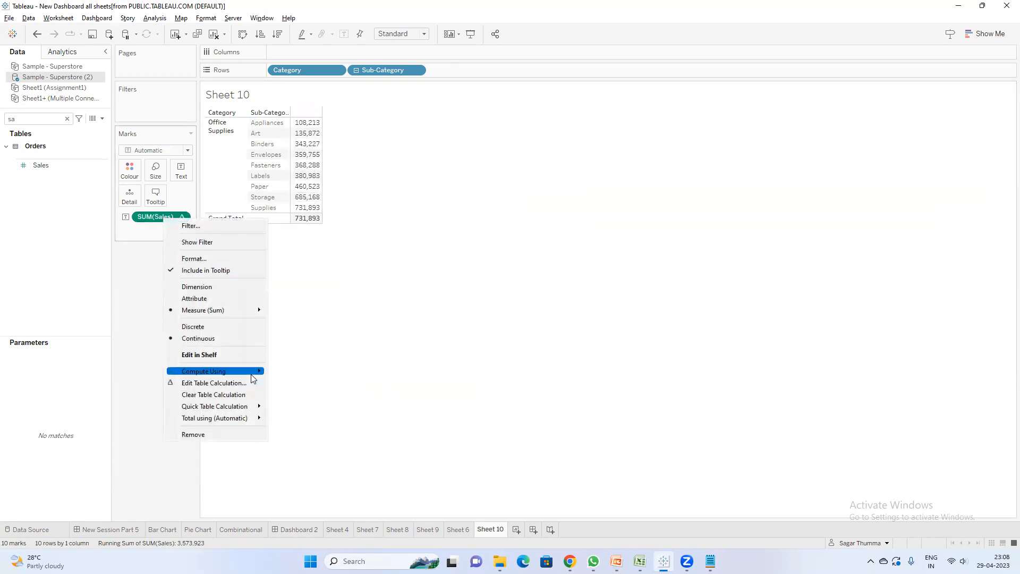
{"action": "left_click", "coordinate": [287, 294]}
Step: Switch to PowerPoint and check where table calculations fall on the Order of Operations slide
{"action": "key", "text": "alt+Tab"}
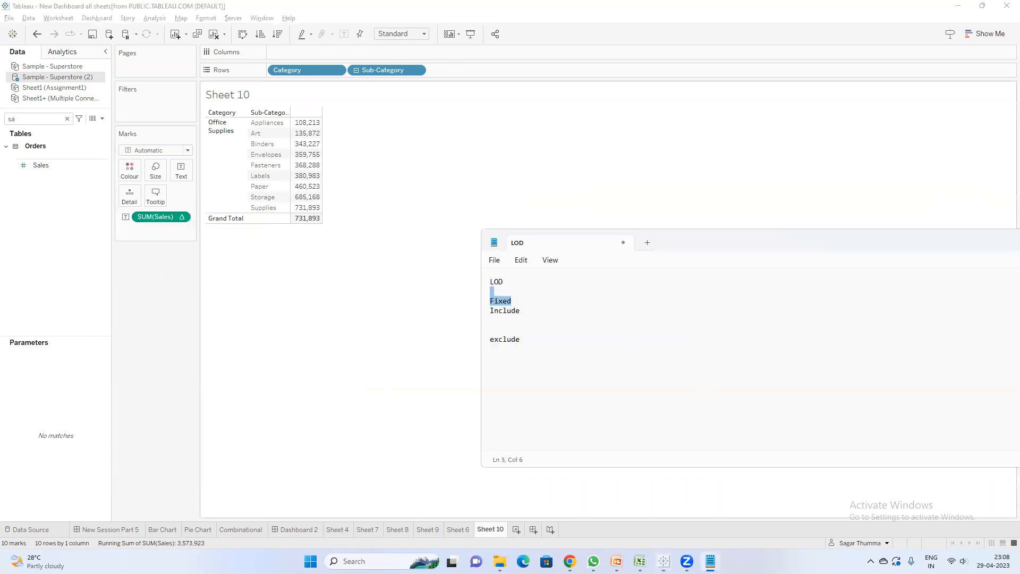
{"action": "mouse_move", "coordinate": [617, 562]}
{"action": "left_click", "coordinate": [650, 520]}
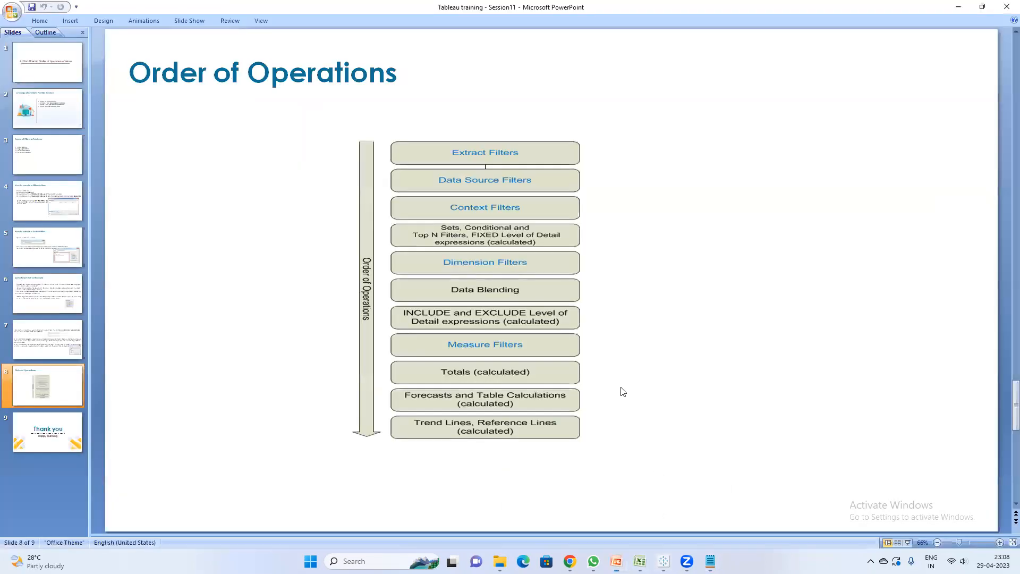
{"action": "key", "text": "alt+Tab"}
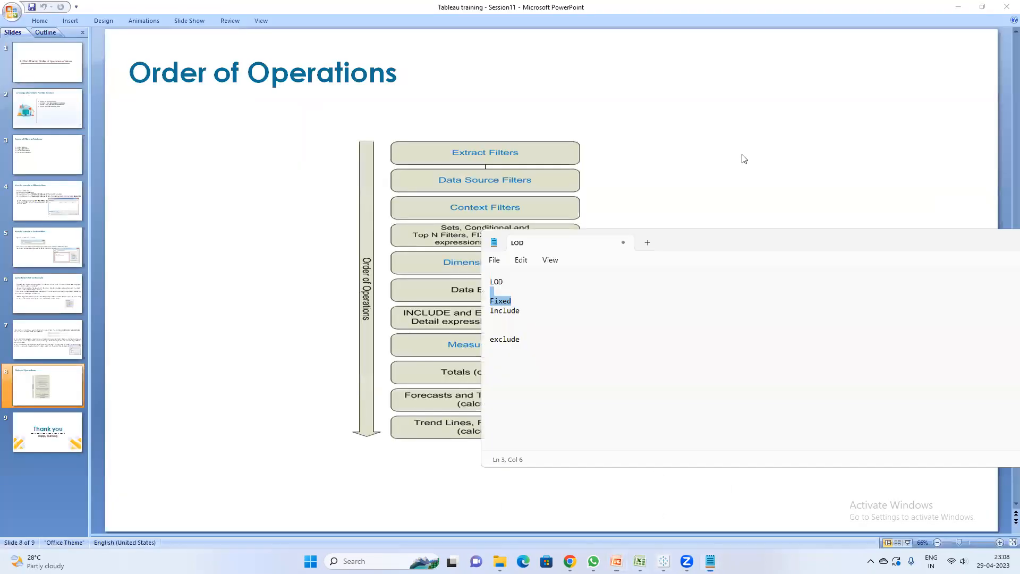
Step: Minimize the PowerPoint deck, return to Tableau and add a new blank worksheet
{"action": "left_click", "coordinate": [960, 7]}
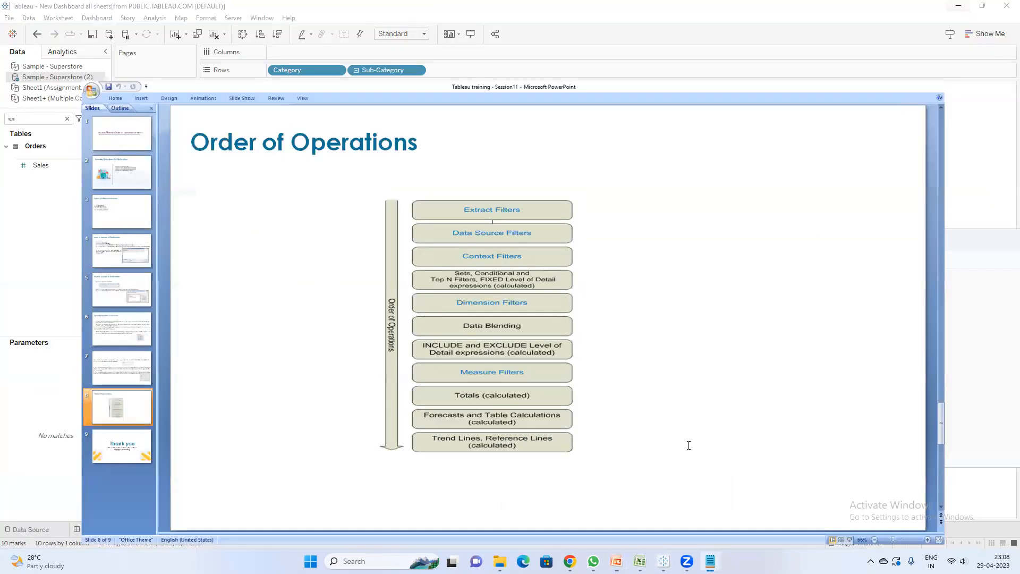
{"action": "left_click", "coordinate": [319, 365]}
{"action": "left_click", "coordinate": [516, 529]}
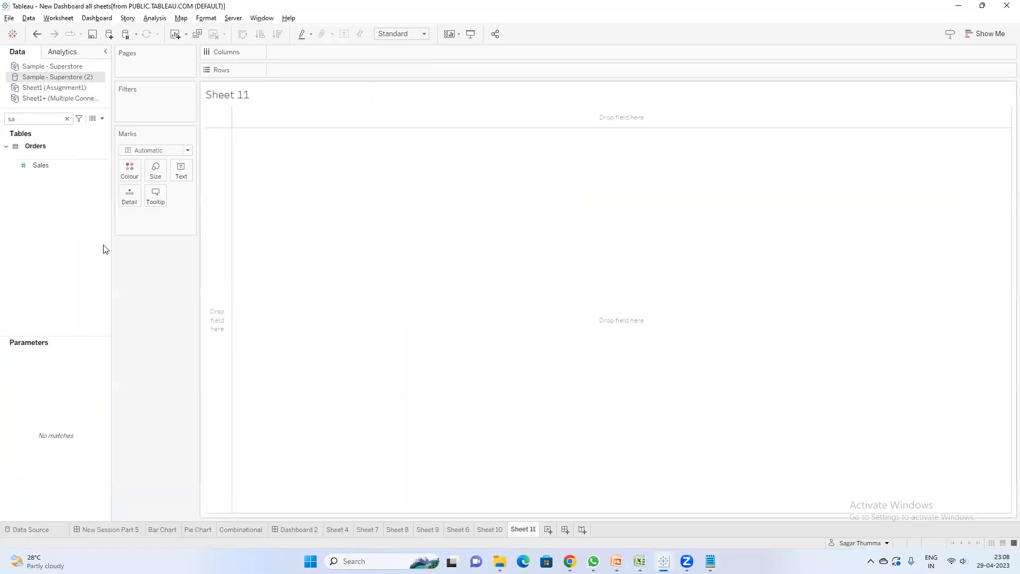
Step: Search the fields for Order Date and place it on Rows as a continuous month
{"action": "left_click", "coordinate": [66, 118]}
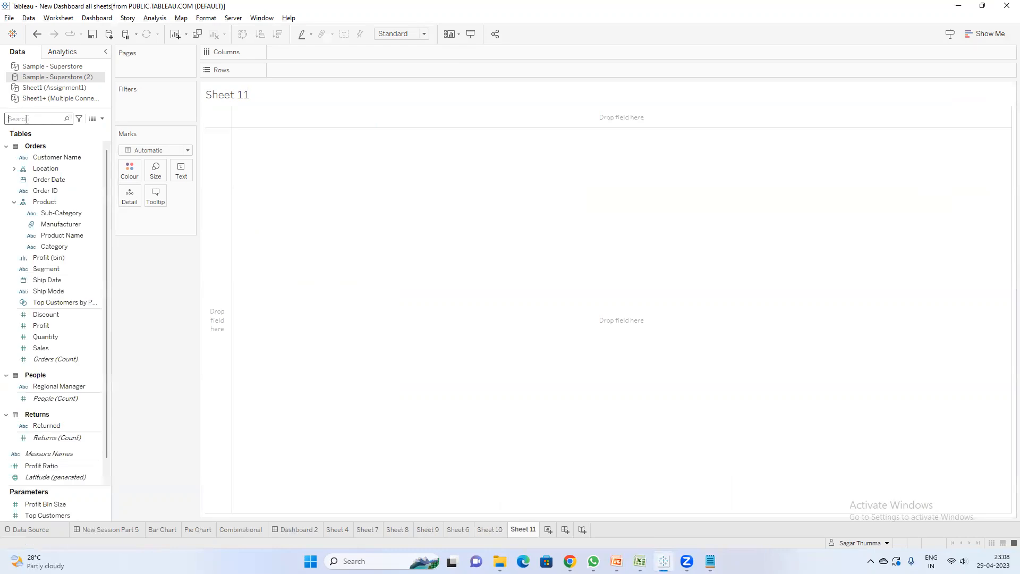
{"action": "type", "text": "ord"}
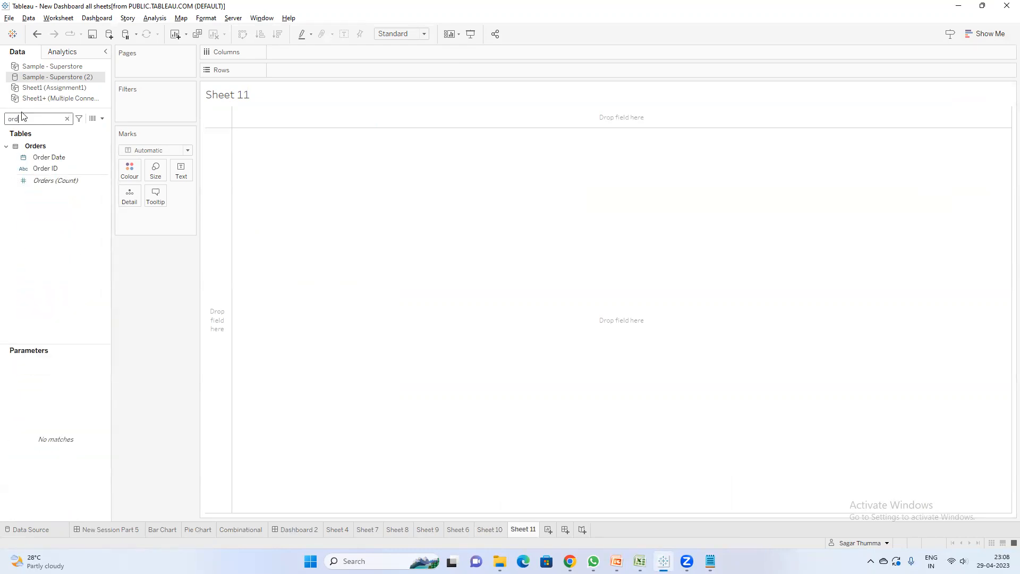
{"action": "left_click_drag", "start_coordinate": [73, 161], "coordinate": [283, 80]}
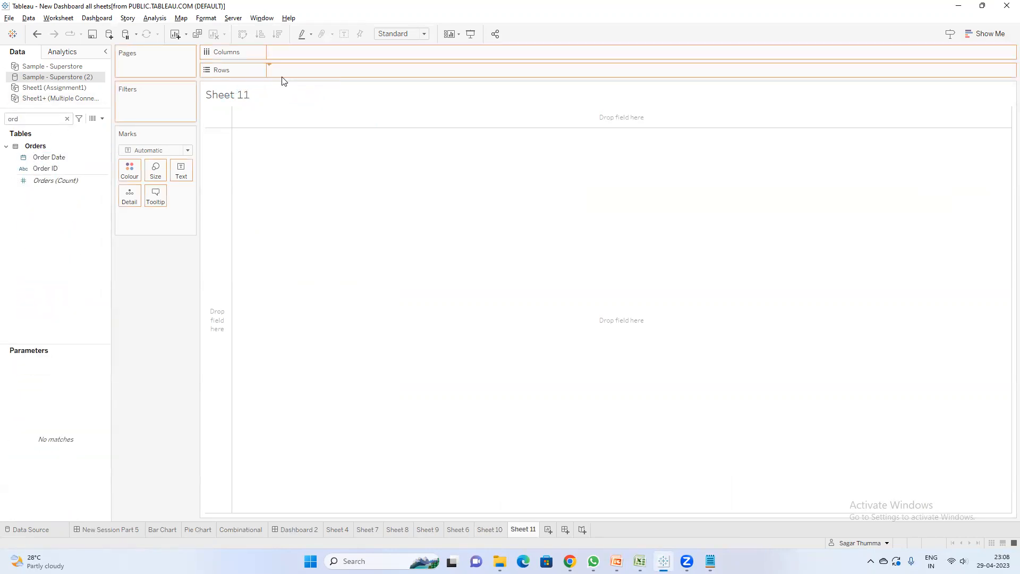
{"action": "right_click", "coordinate": [305, 74]}
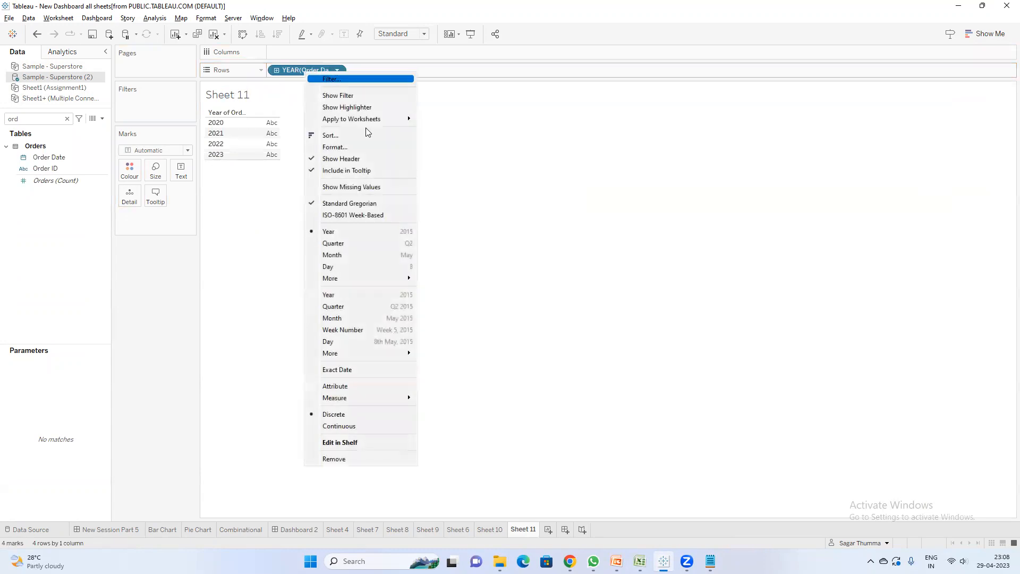
{"action": "left_click", "coordinate": [364, 318]}
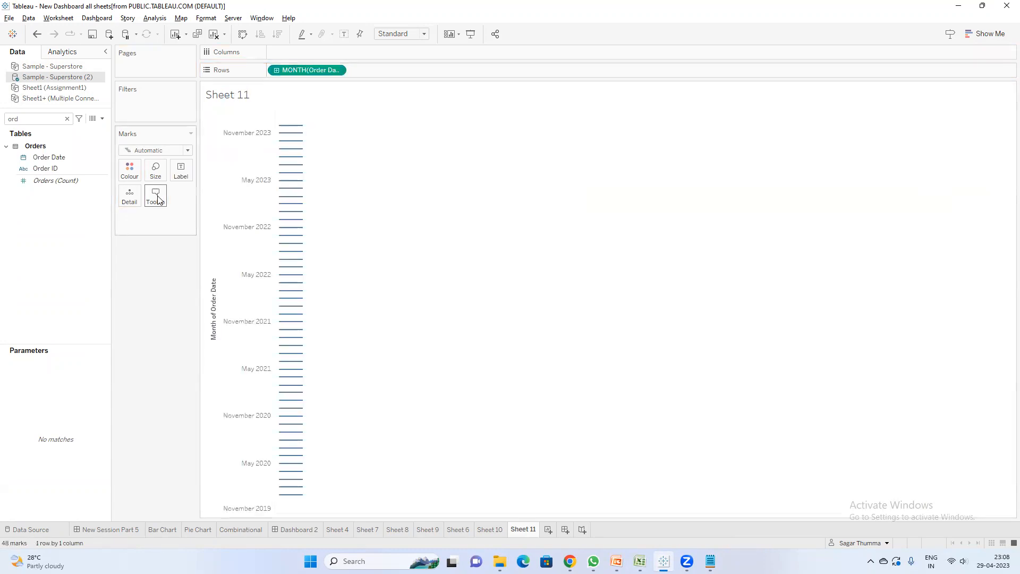
Step: Search for the Sales field, add it to the view, and swap rows and columns so months run horizontally
{"action": "left_click", "coordinate": [32, 115]}
{"action": "key", "text": "BackSpace"}
{"action": "key", "text": "BackSpace"}
{"action": "key", "text": "BackSpace"}
{"action": "type", "text": "sa"}
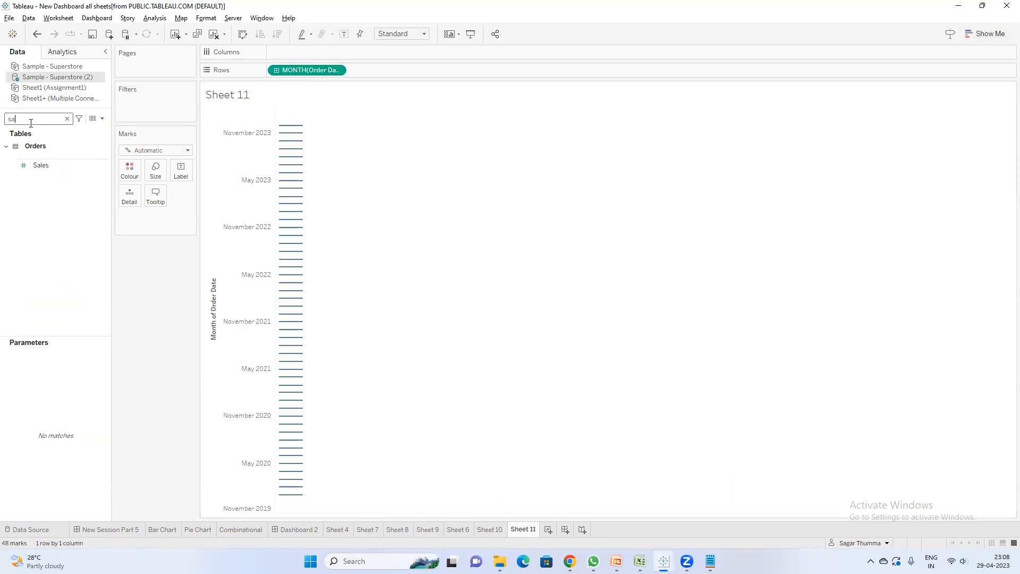
{"action": "double_click", "coordinate": [56, 162]}
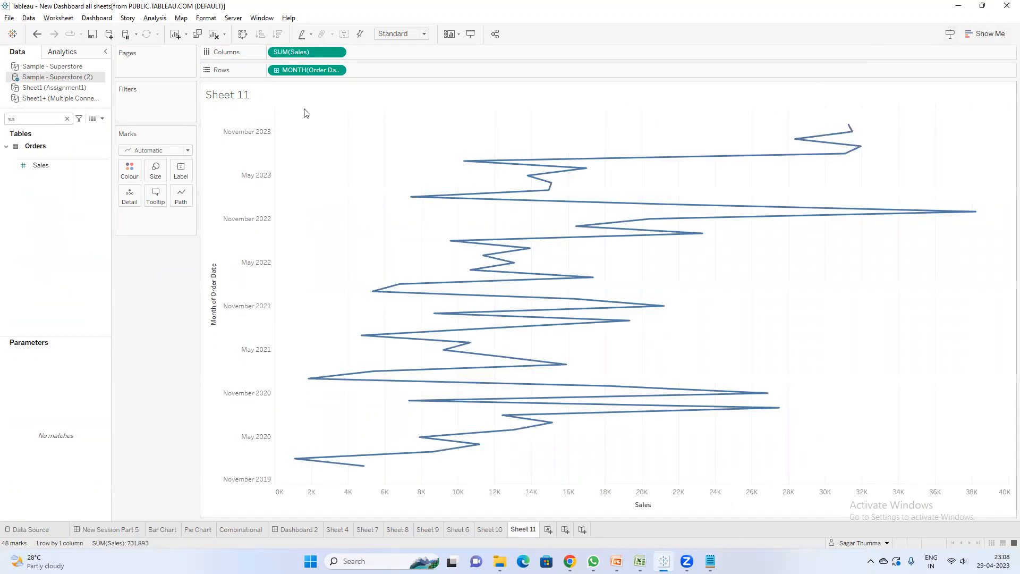
{"action": "left_click", "coordinate": [243, 34]}
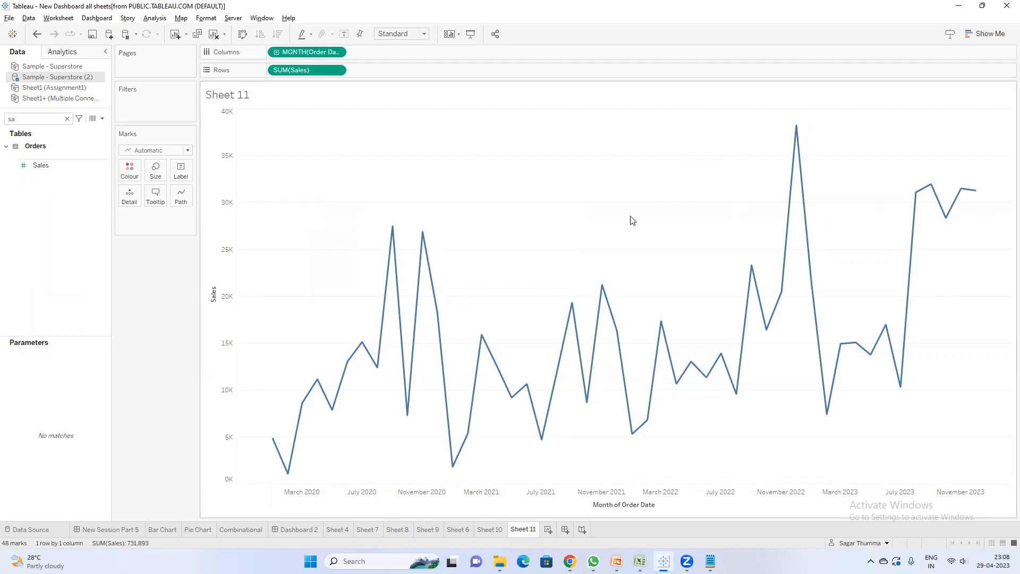
Step: Show a forecast on the monthly Sales line chart and inspect its actual and estimated points
{"action": "right_click", "coordinate": [609, 190]}
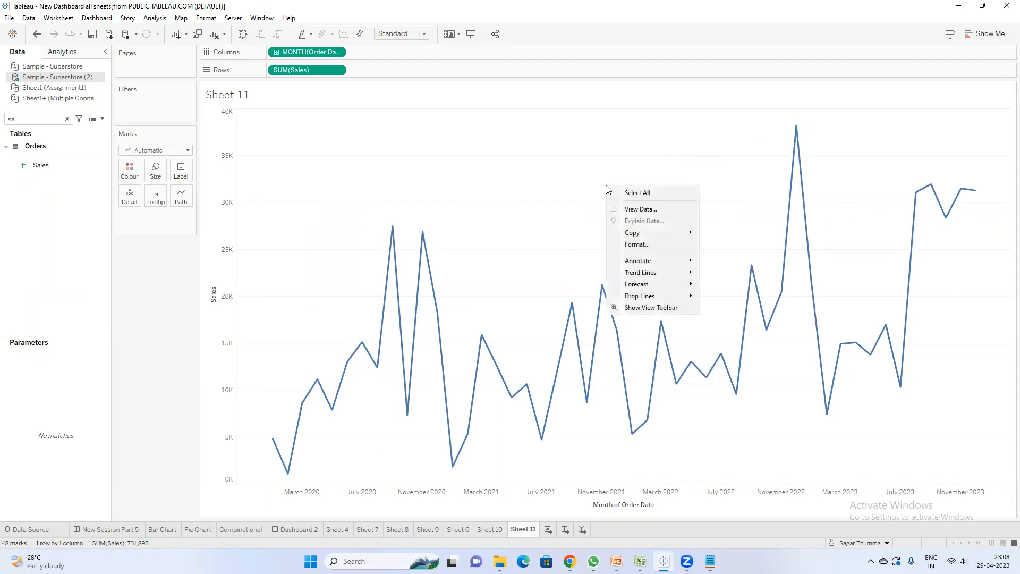
{"action": "mouse_move", "coordinate": [664, 286]}
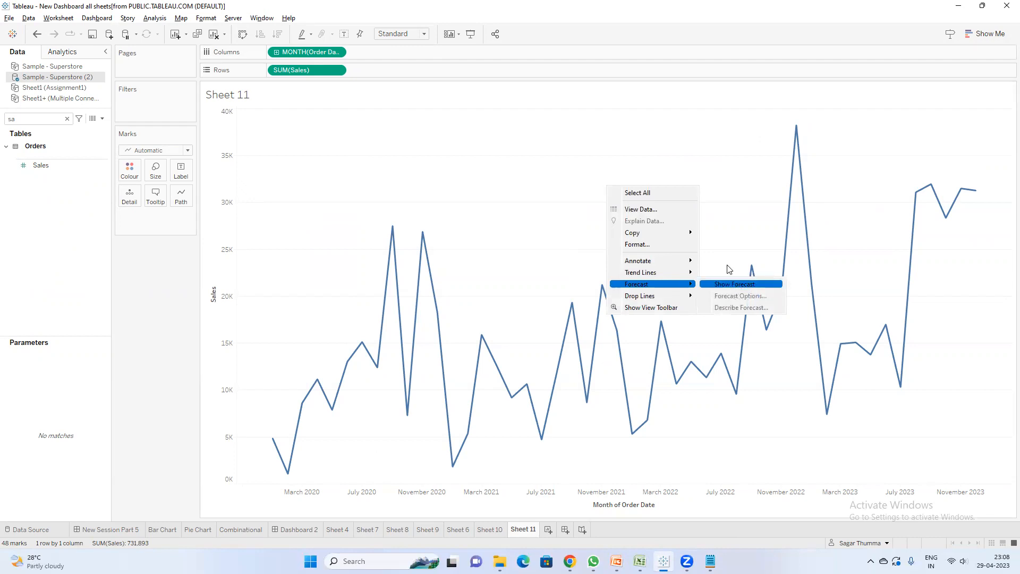
{"action": "right_click", "coordinate": [599, 170]}
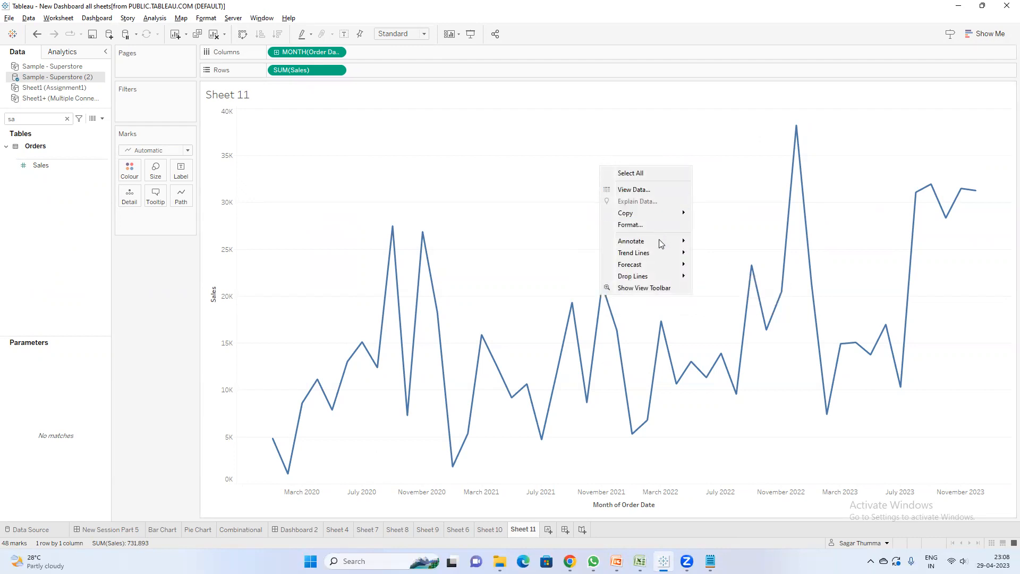
{"action": "mouse_move", "coordinate": [659, 264]}
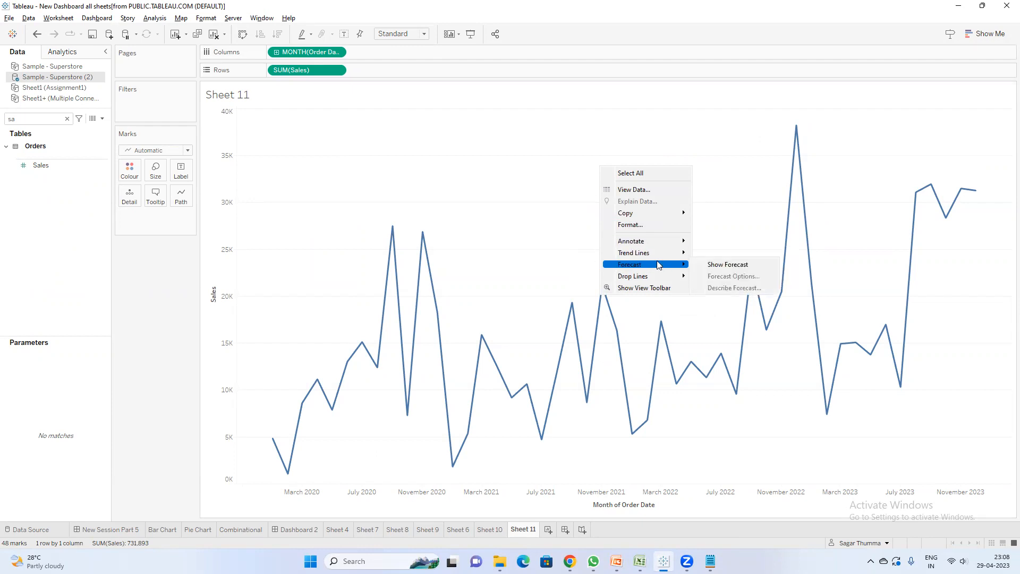
{"action": "left_click", "coordinate": [727, 264]}
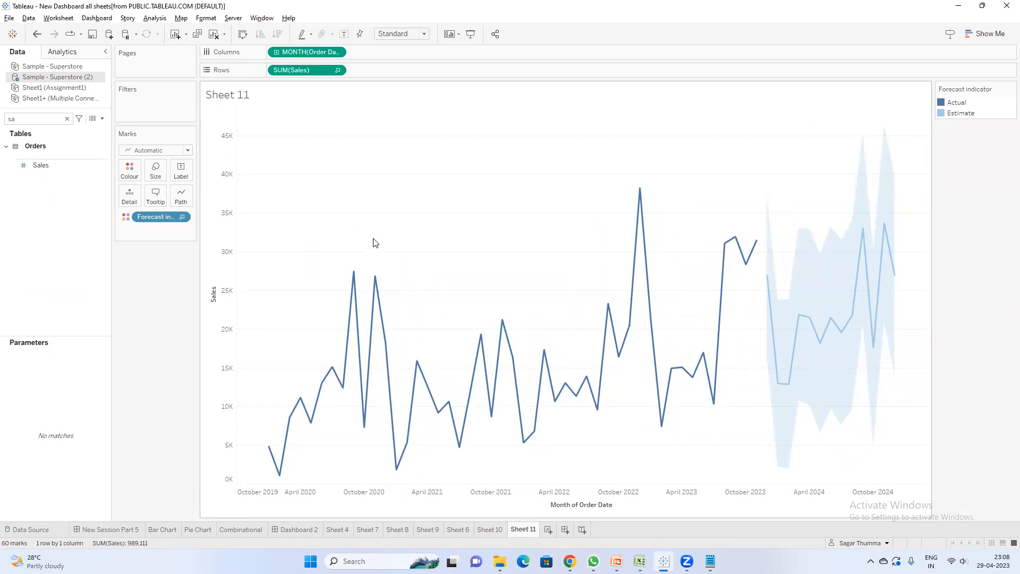
{"action": "mouse_move", "coordinate": [772, 289]}
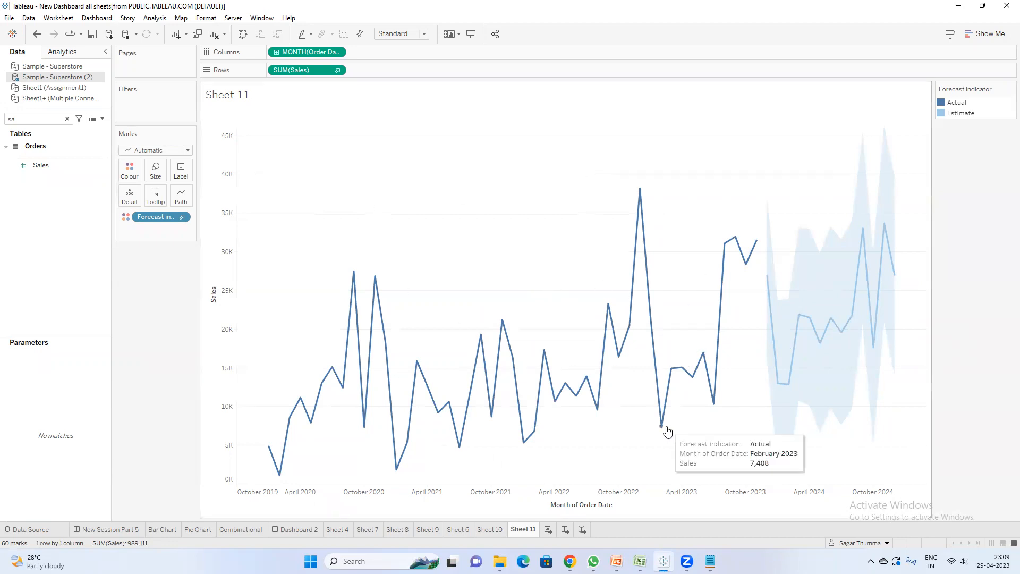
{"action": "mouse_move", "coordinate": [793, 378]}
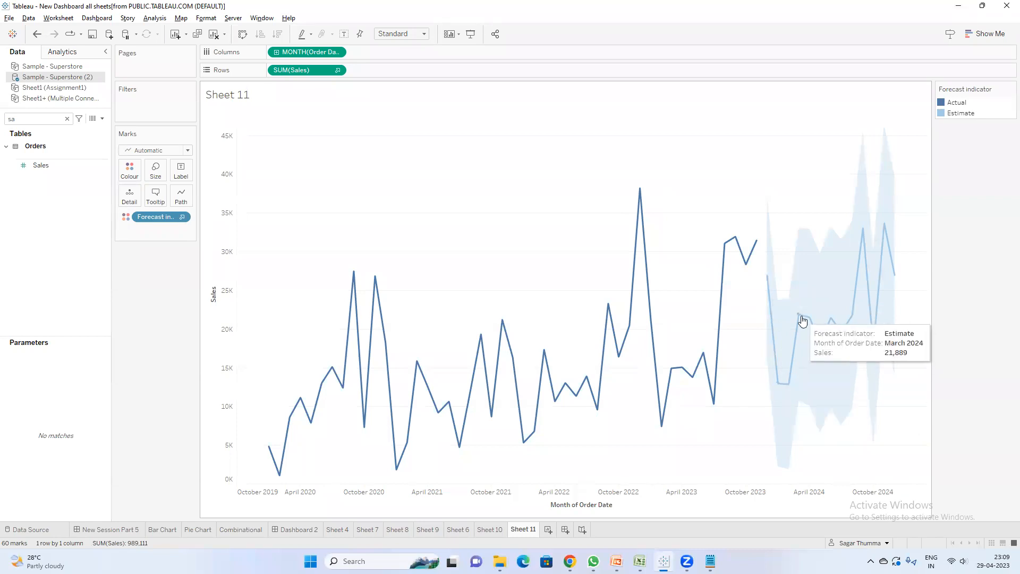
{"action": "mouse_move", "coordinate": [819, 332]}
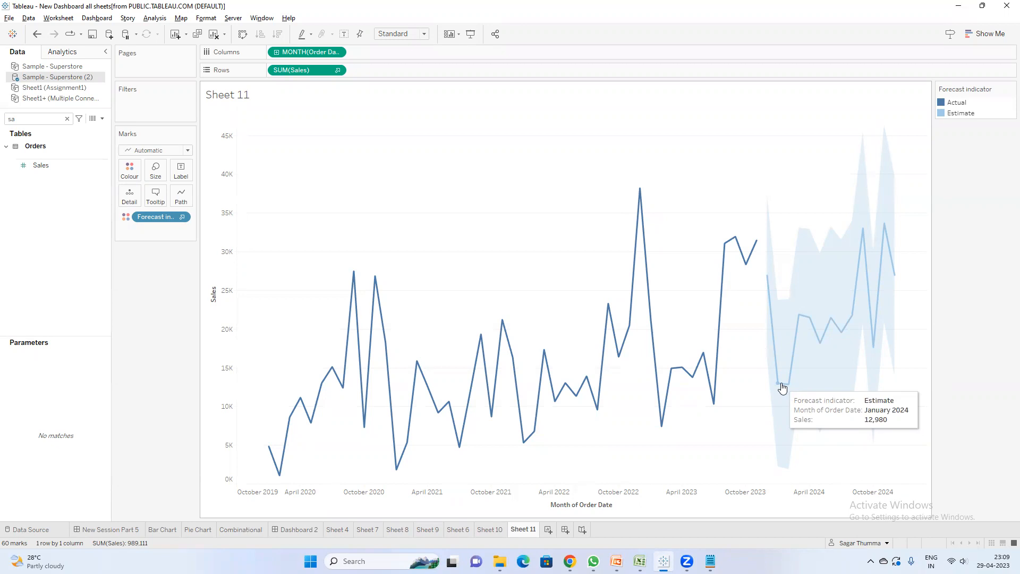
Step: Switch to the Session11 PowerPoint deck, check where forecasts and trend lines fall on the Order of Operations slide, and return to Tableau
{"action": "left_click", "coordinate": [959, 6]}
{"action": "mouse_move", "coordinate": [664, 561]}
{"action": "mouse_move", "coordinate": [617, 562]}
{"action": "left_click", "coordinate": [677, 506]}
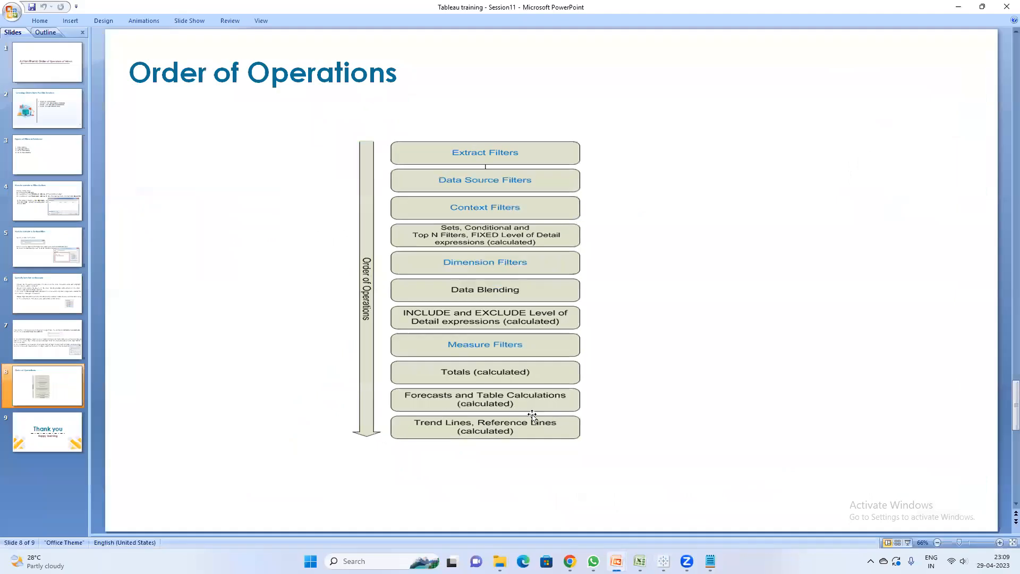
{"action": "left_click", "coordinate": [959, 7]}
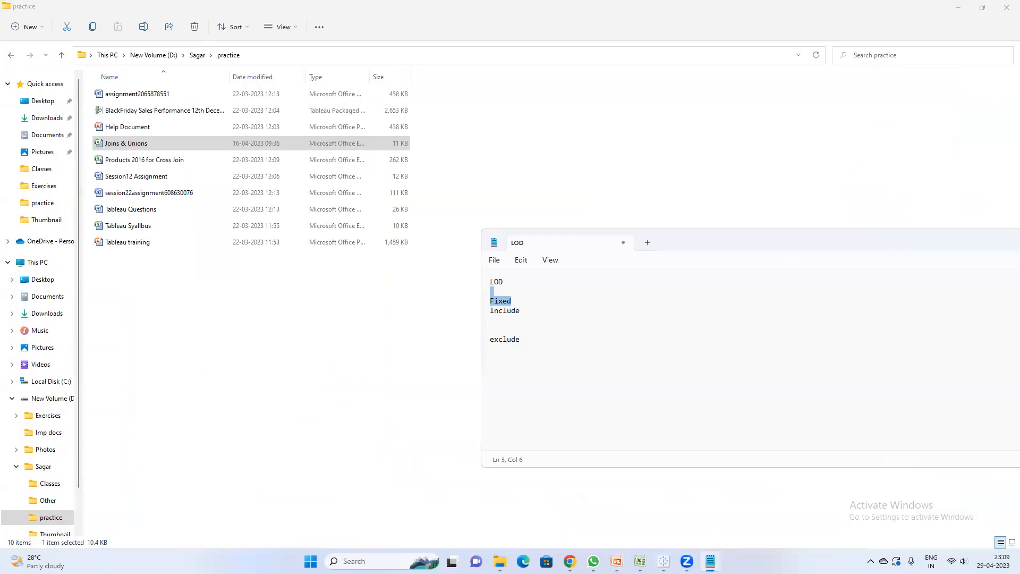
{"action": "mouse_move", "coordinate": [640, 561]}
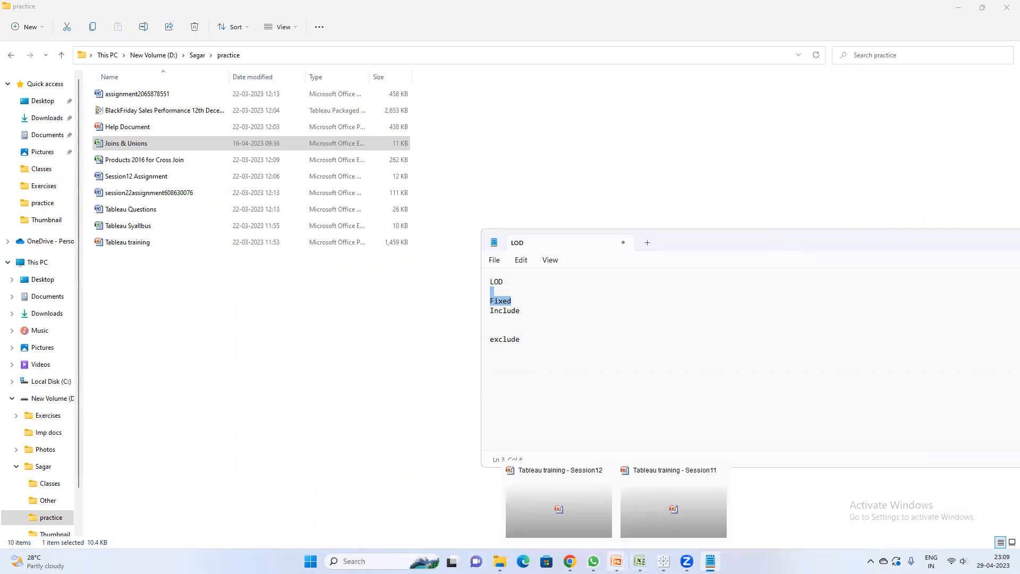
{"action": "left_click", "coordinate": [664, 562]}
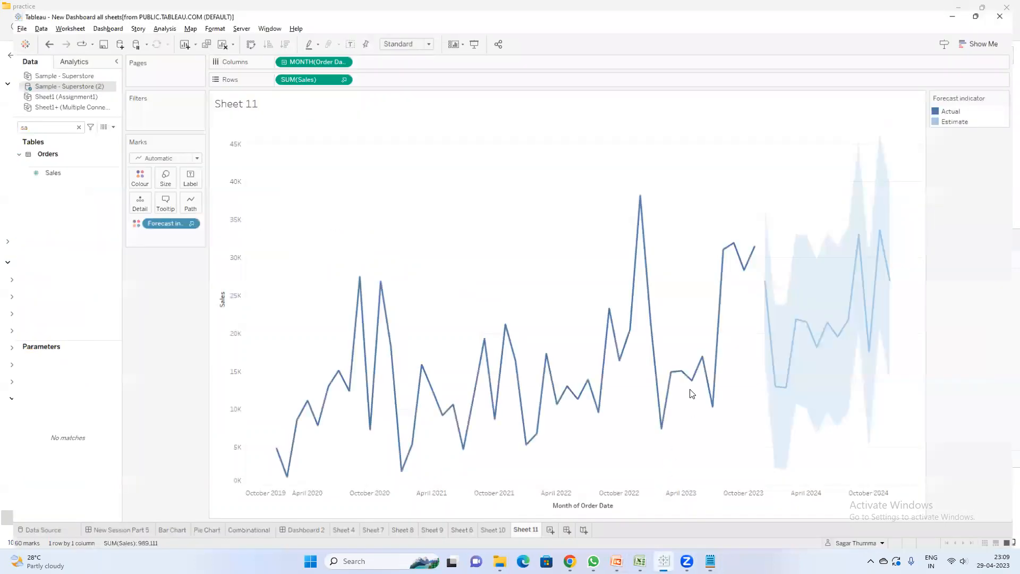
Step: Show trend lines on the monthly Sales chart for both the actual and the forecast values
{"action": "right_click", "coordinate": [415, 275]}
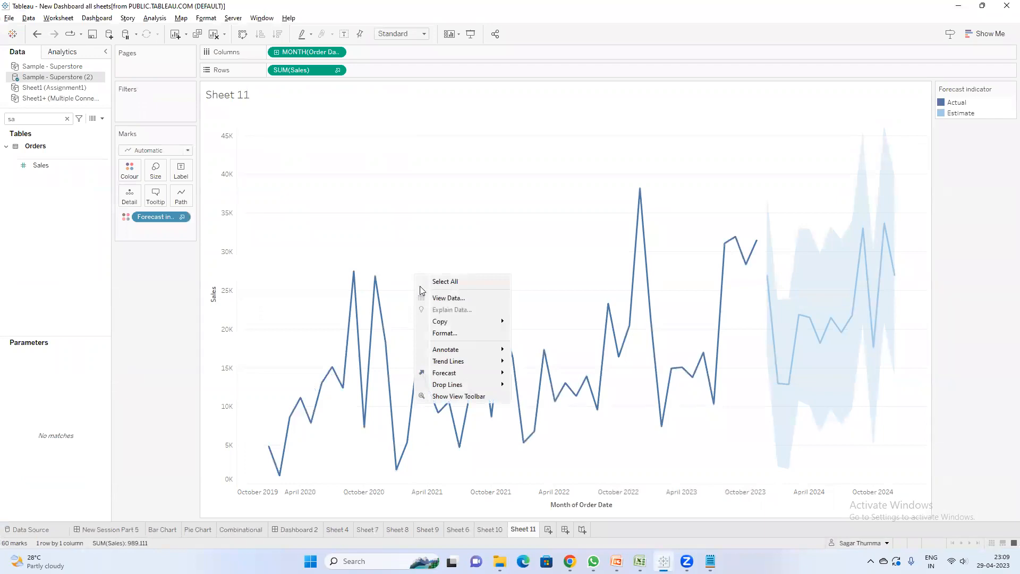
{"action": "left_click", "coordinate": [547, 362]}
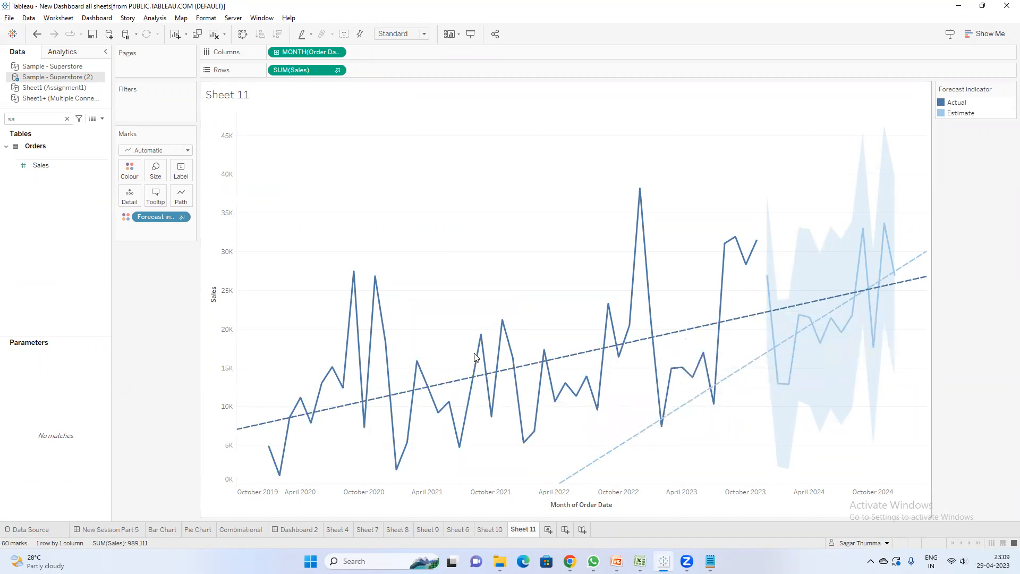
{"action": "mouse_move", "coordinate": [905, 277]}
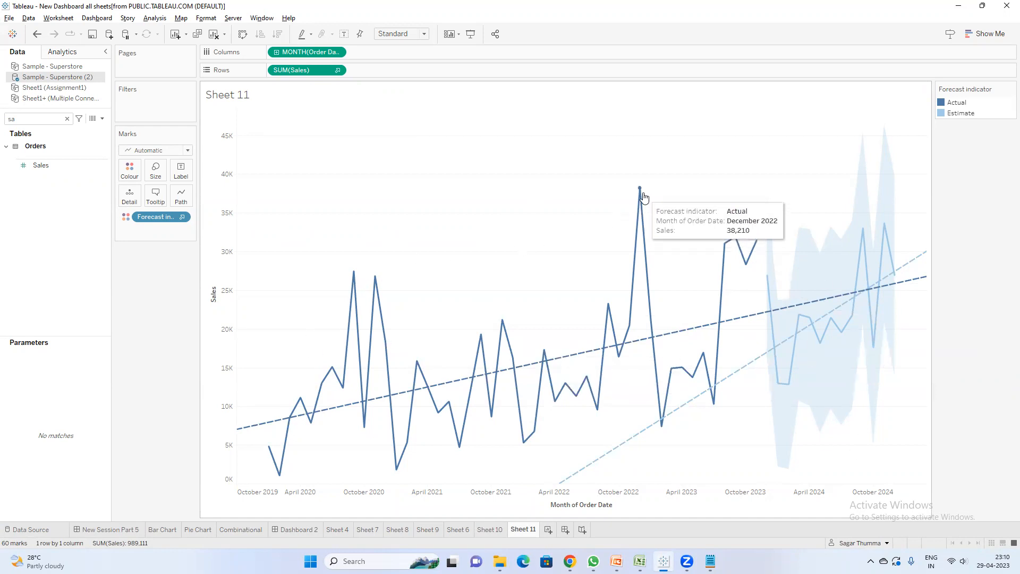
{"action": "right_click", "coordinate": [496, 268]}
{"action": "mouse_move", "coordinate": [563, 351]}
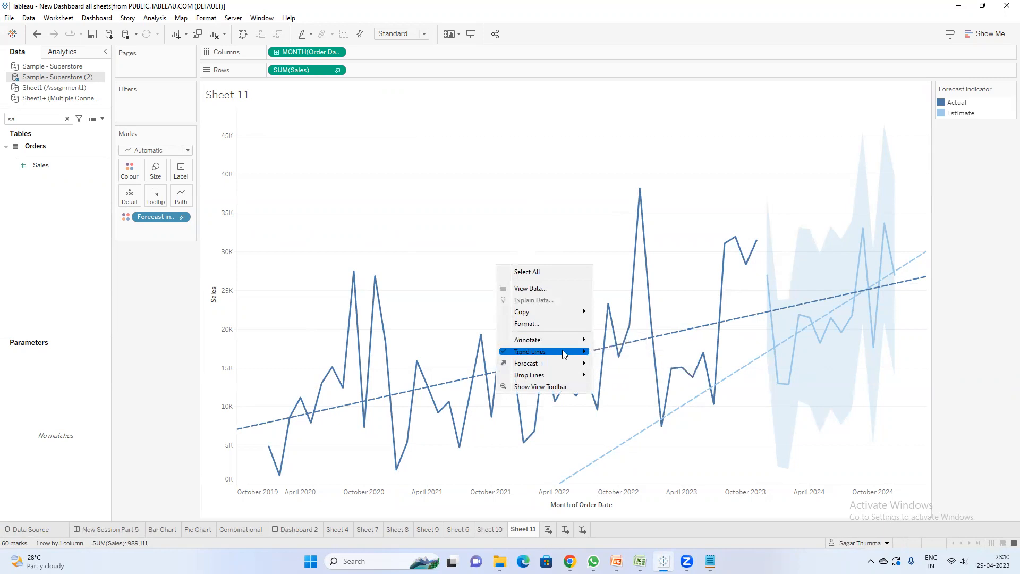
{"action": "left_click", "coordinate": [586, 197]}
{"action": "key", "text": "alt+Tab"}
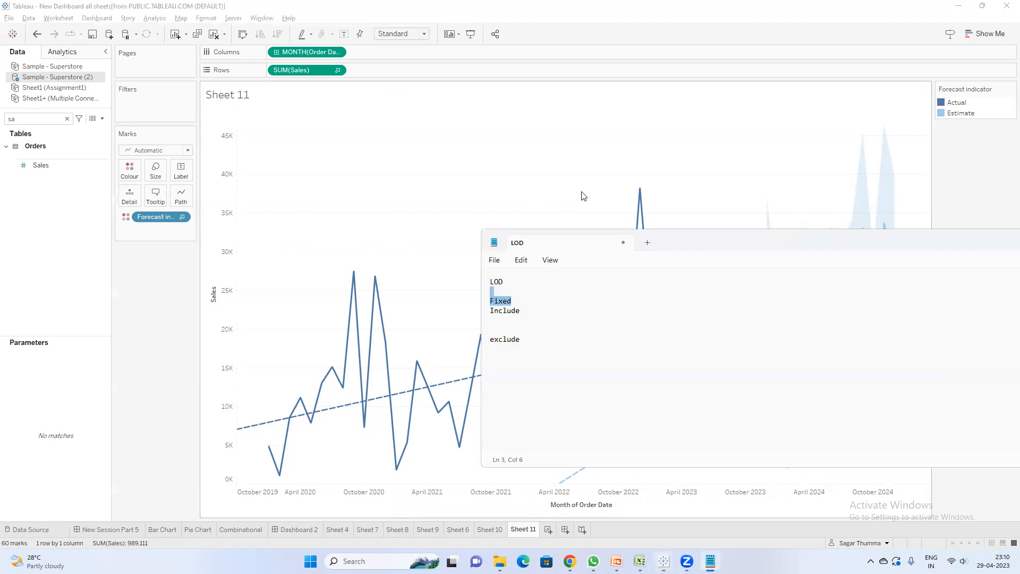
{"action": "left_click", "coordinate": [537, 198]}
Step: Open the trend model description, enlarge its window to review the model statistics and individual trend lines, and close it
{"action": "right_click", "coordinate": [519, 273]}
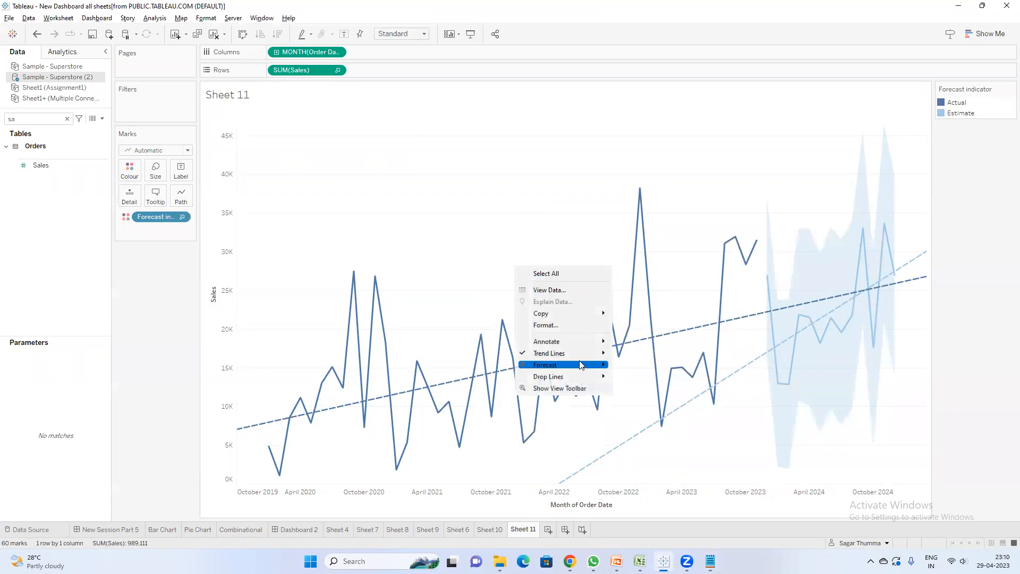
{"action": "mouse_move", "coordinate": [577, 353]}
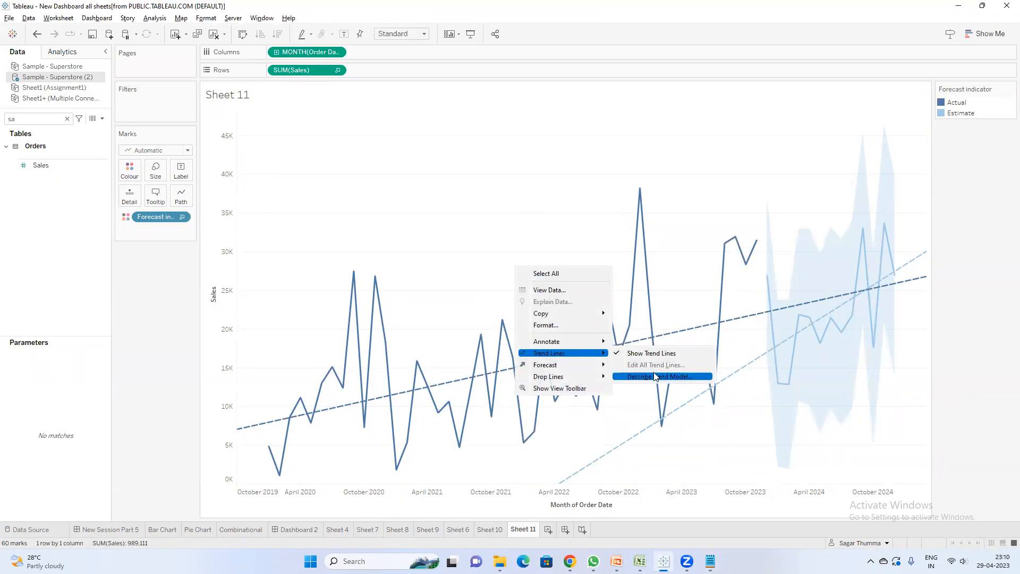
{"action": "left_click", "coordinate": [649, 376]}
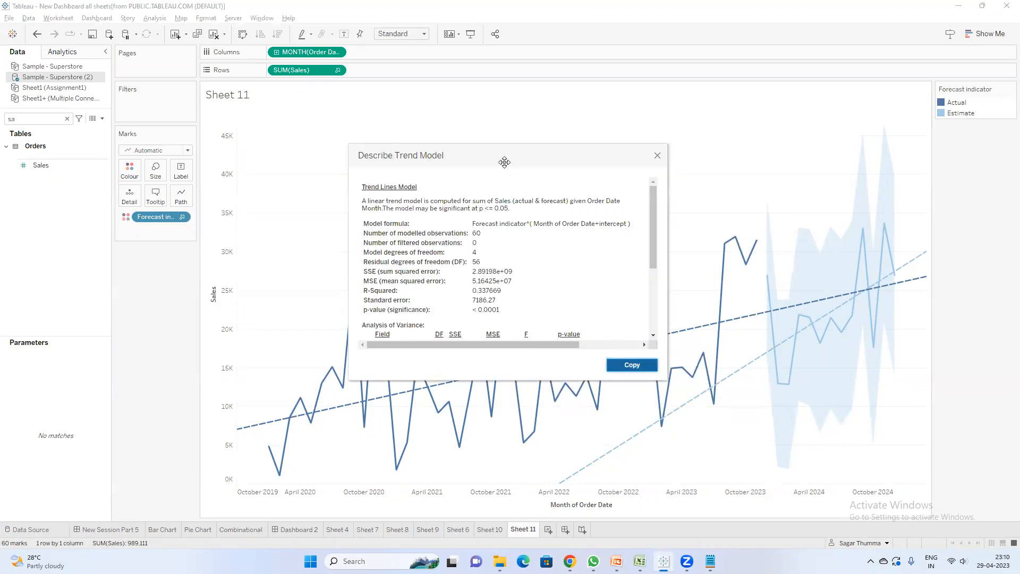
{"action": "left_click_drag", "start_coordinate": [504, 155], "coordinate": [497, 131]}
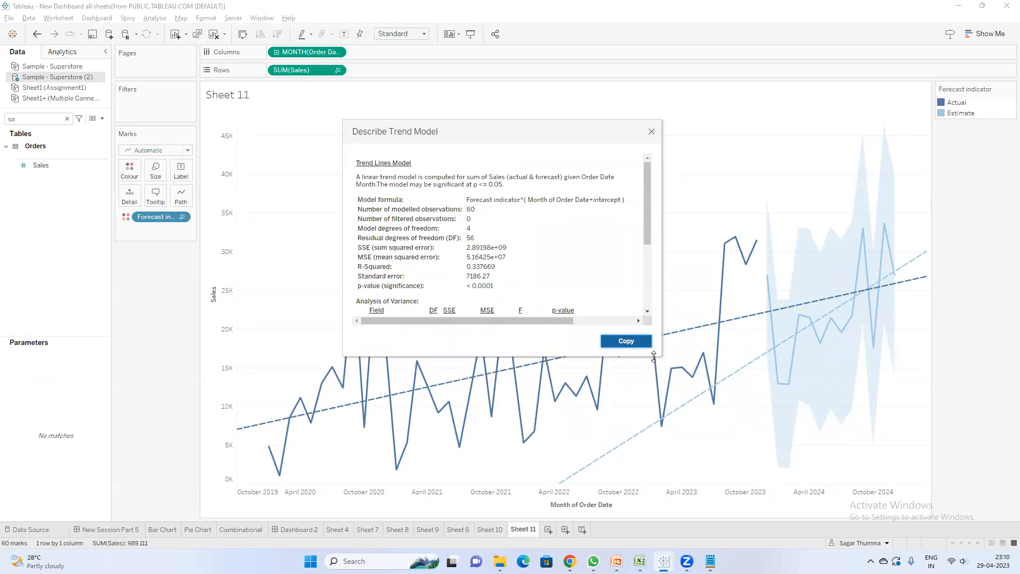
{"action": "left_click_drag", "start_coordinate": [662, 357], "coordinate": [729, 459]}
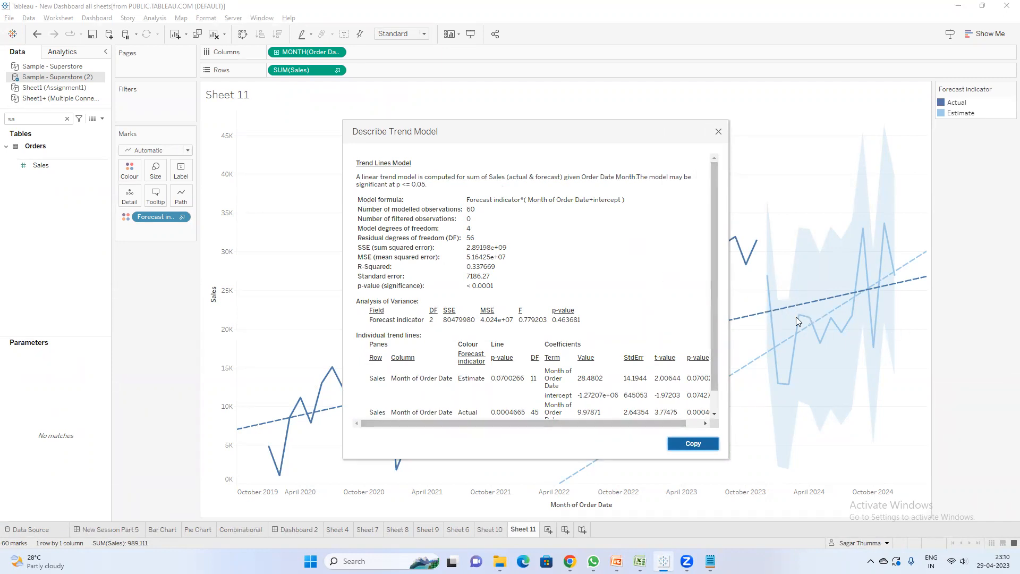
{"action": "left_click", "coordinate": [720, 132]}
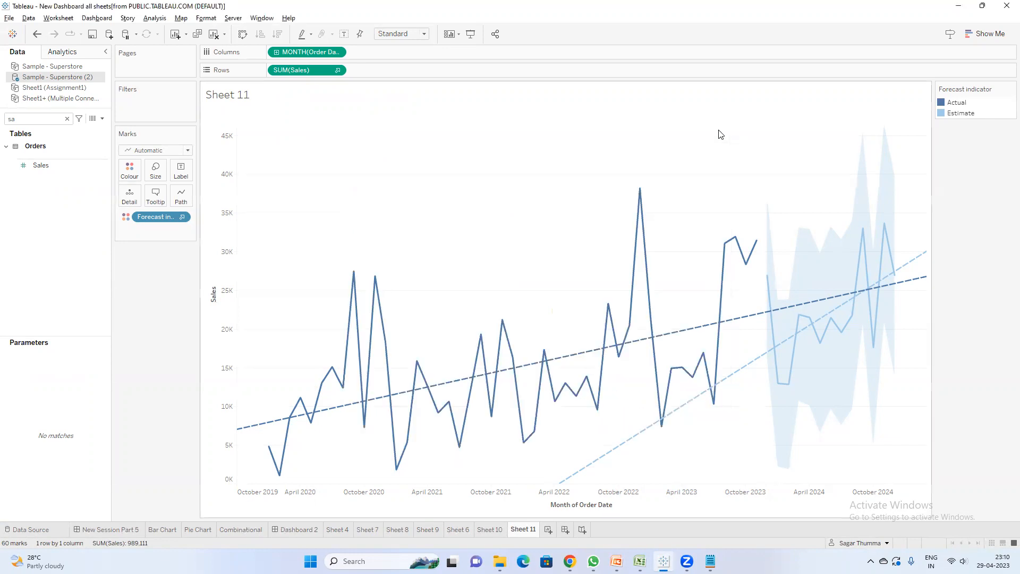
Step: Switch to PowerPoint, review the trend and reference lines entry ending the Order of Operations, and return to the Tableau chart
{"action": "left_click", "coordinate": [958, 7]}
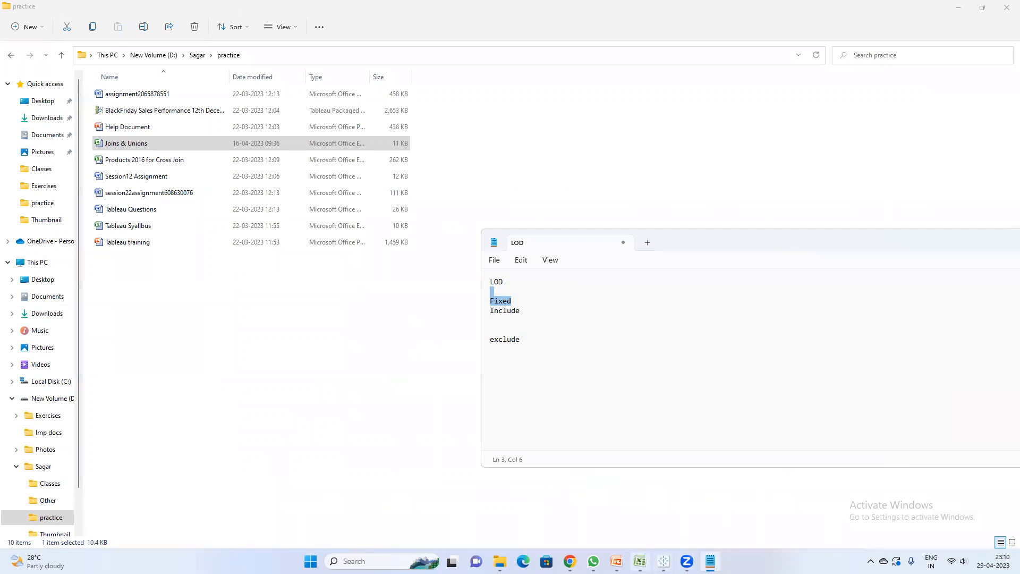
{"action": "mouse_move", "coordinate": [619, 558]}
{"action": "left_click", "coordinate": [666, 518]}
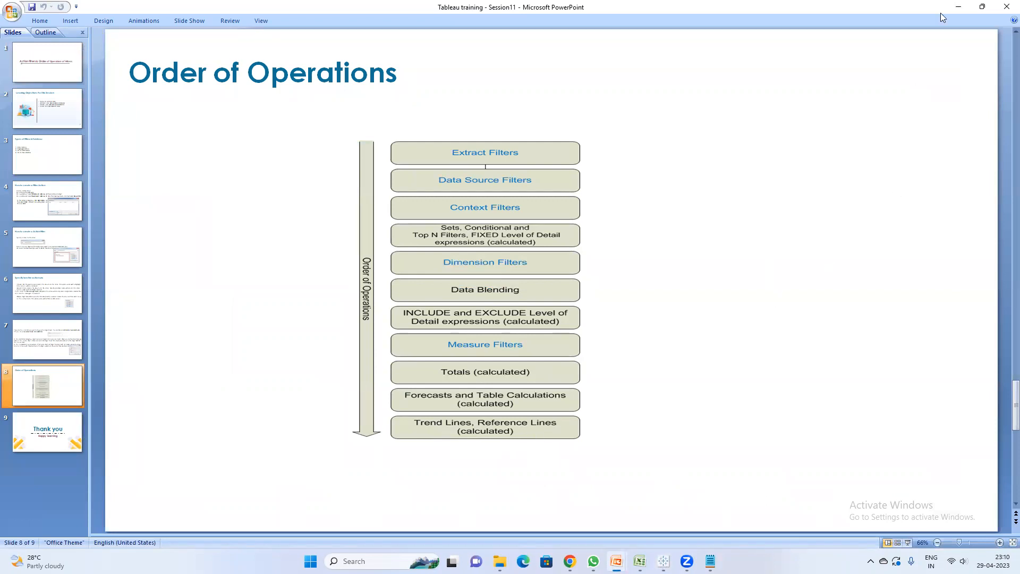
{"action": "left_click", "coordinate": [958, 8]}
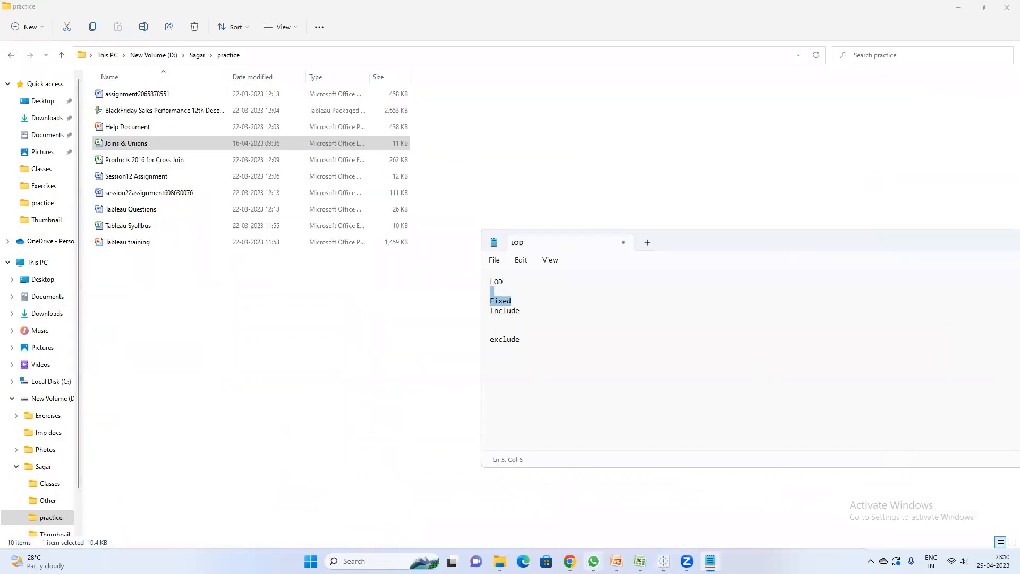
{"action": "left_click", "coordinate": [663, 562]}
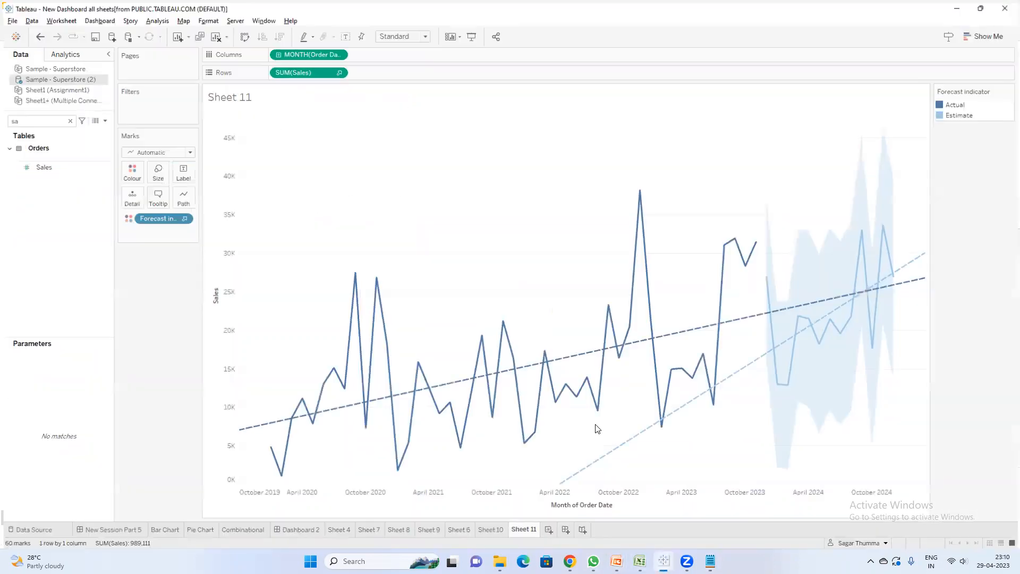
Step: Add a per-pane reference line to the Sales axis at a constant value of 20,000
{"action": "right_click", "coordinate": [222, 307]}
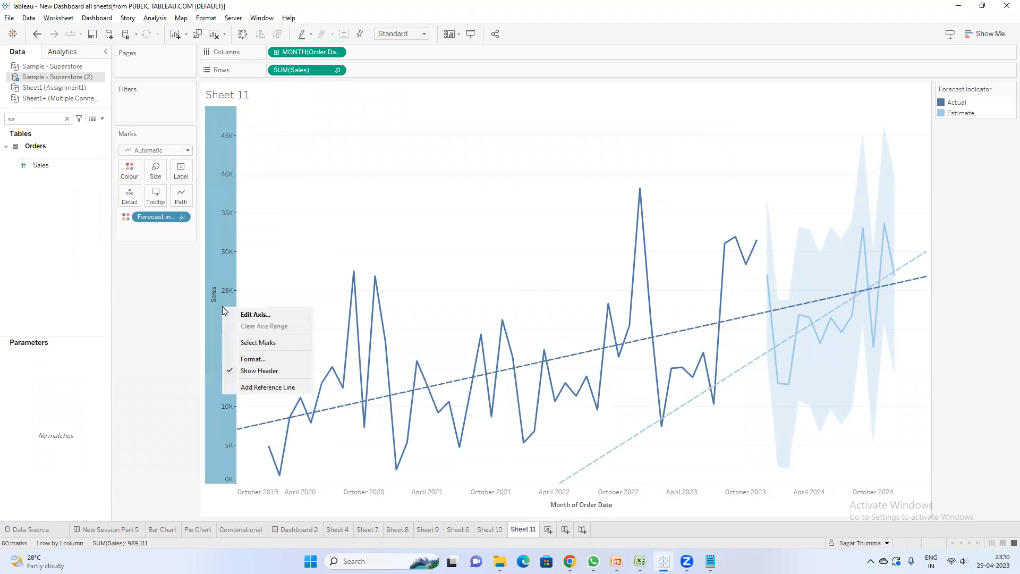
{"action": "left_click", "coordinate": [264, 388]}
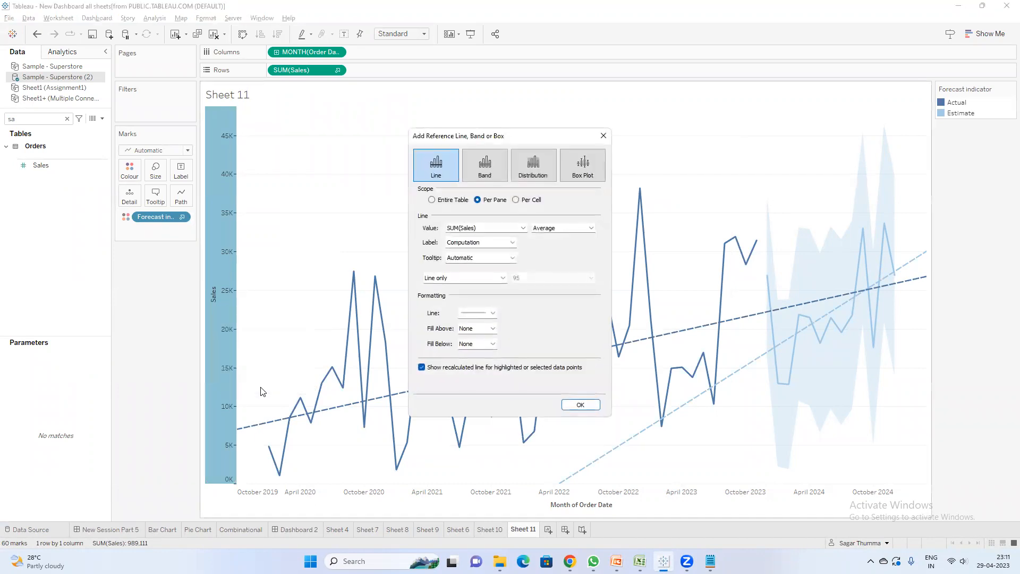
{"action": "left_click_drag", "start_coordinate": [505, 139], "coordinate": [535, 141]}
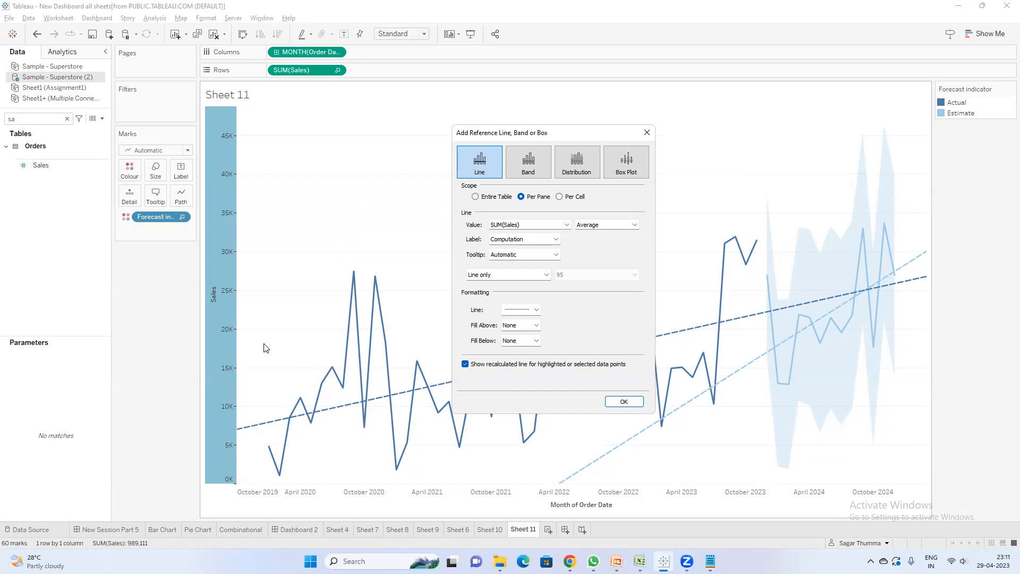
{"action": "left_click", "coordinate": [566, 225]}
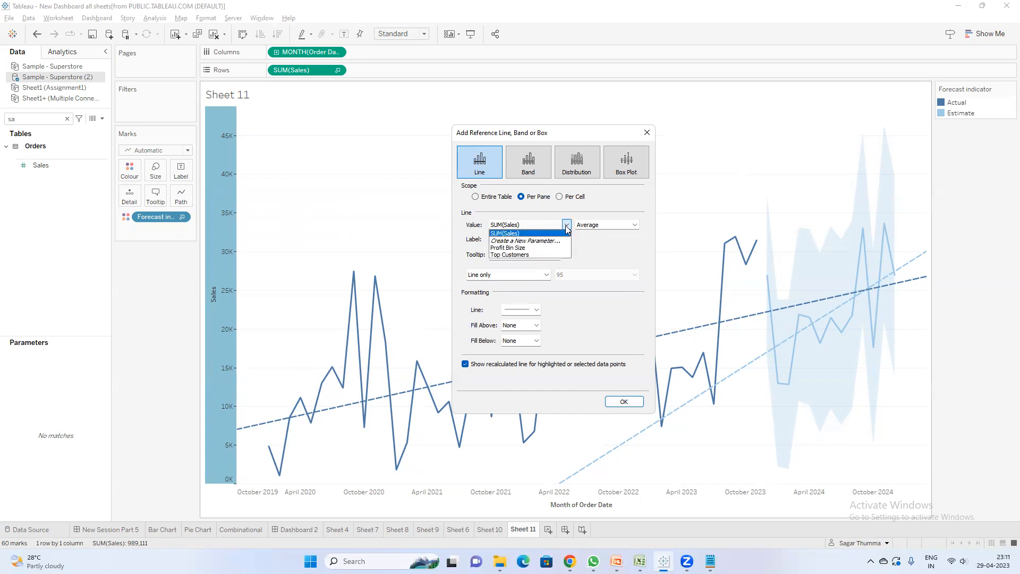
{"action": "left_click", "coordinate": [603, 226]}
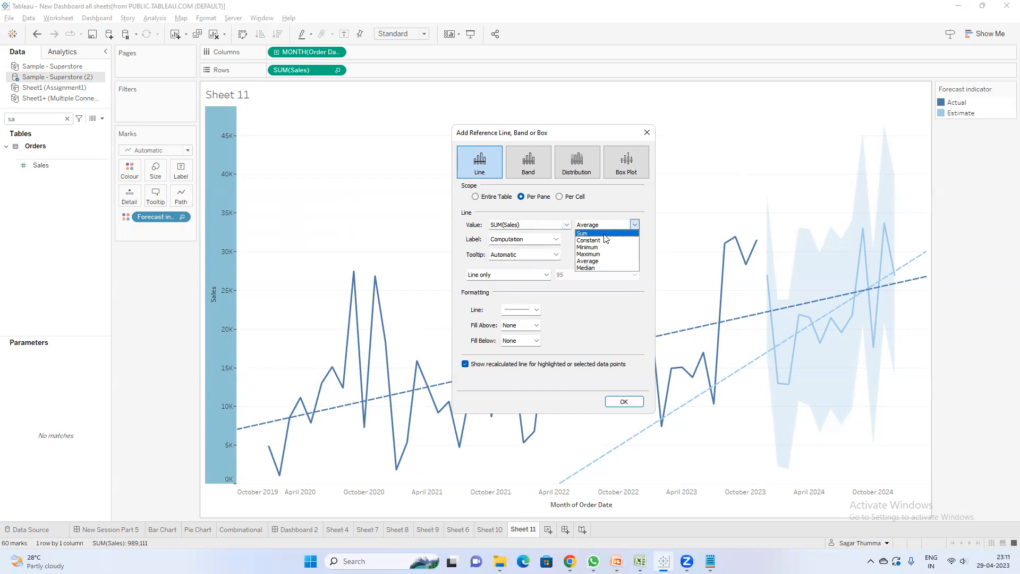
{"action": "left_click", "coordinate": [579, 233]}
{"action": "left_click_drag", "start_coordinate": [538, 226], "coordinate": [371, 230]}
{"action": "type", "text": "20"}
{"action": "key", "text": "Return"}
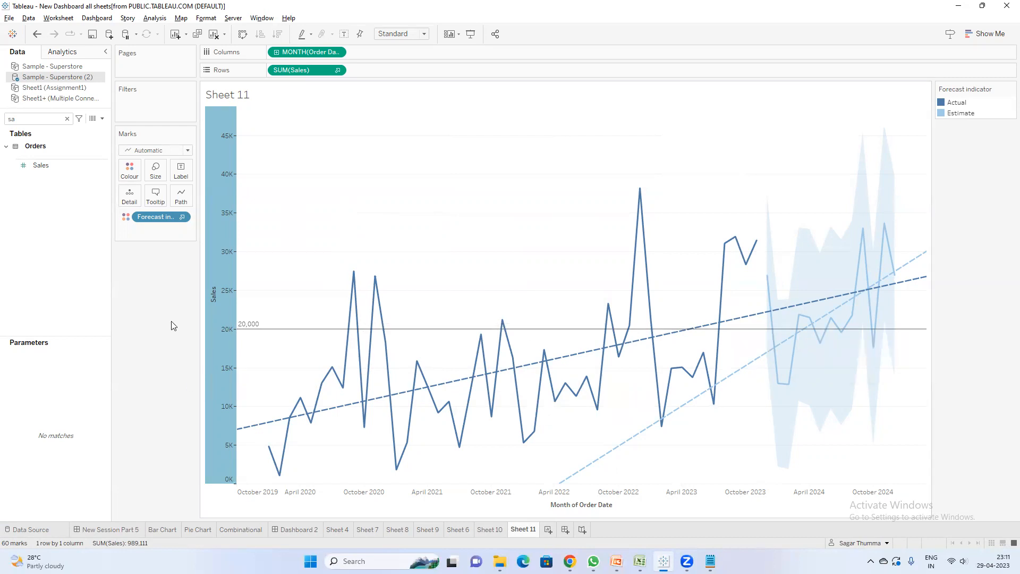
Step: Change the Sales axis reference line from a constant to the average of SUM(Sales)
{"action": "right_click", "coordinate": [221, 314]}
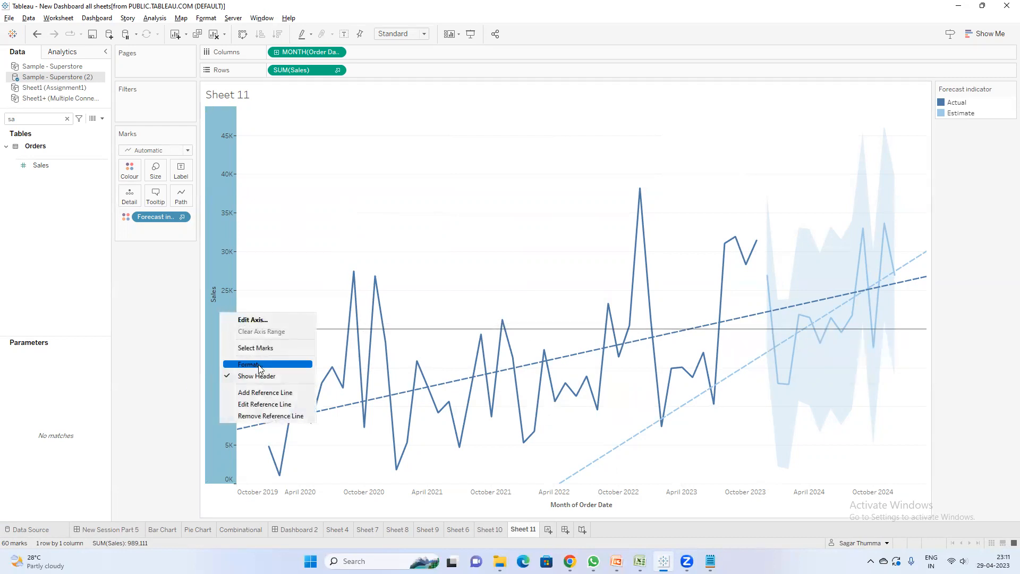
{"action": "left_click", "coordinate": [270, 405]}
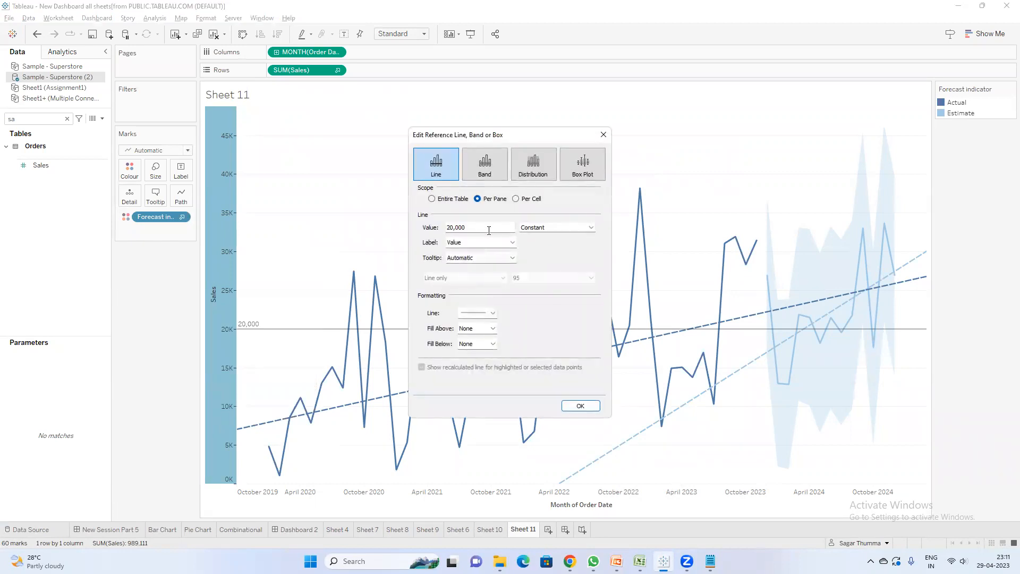
{"action": "left_click", "coordinate": [553, 229]}
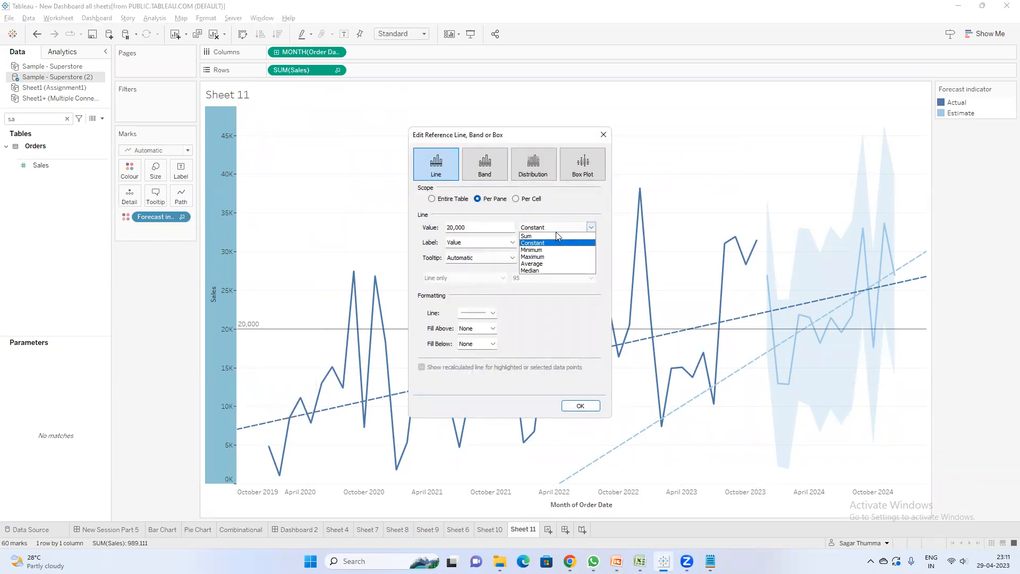
{"action": "left_click", "coordinate": [547, 264]}
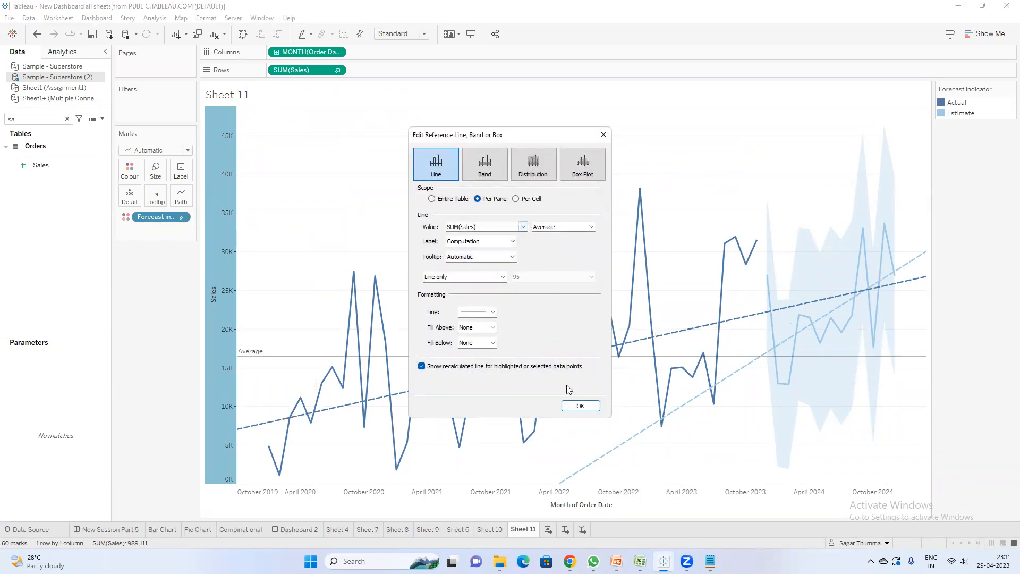
{"action": "left_click", "coordinate": [580, 406]}
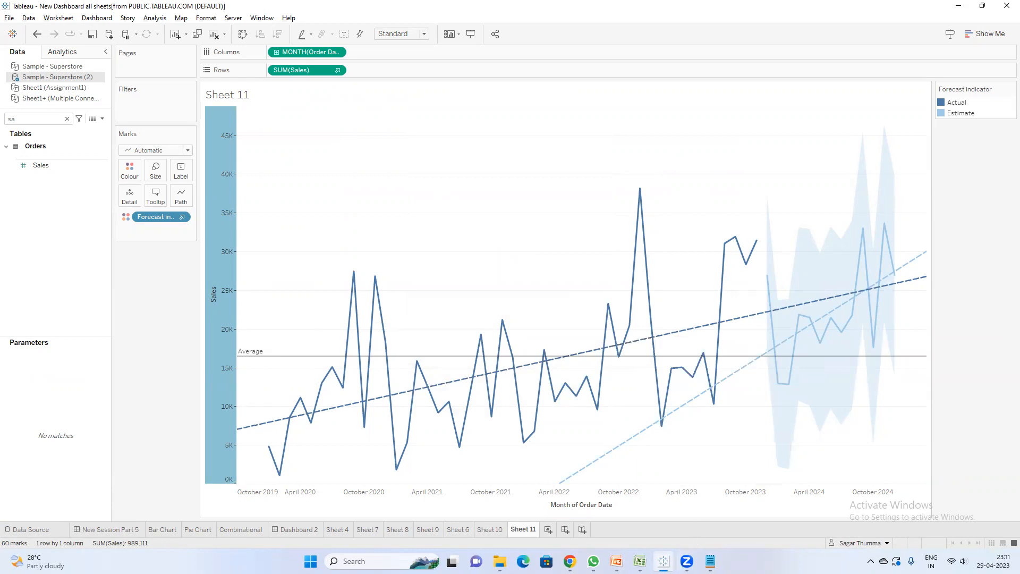
Step: Switch to the Session11 PowerPoint deck and review the Order of Operations, Thank you and Types of Filters in Tableau slides
{"action": "left_click", "coordinate": [616, 561]}
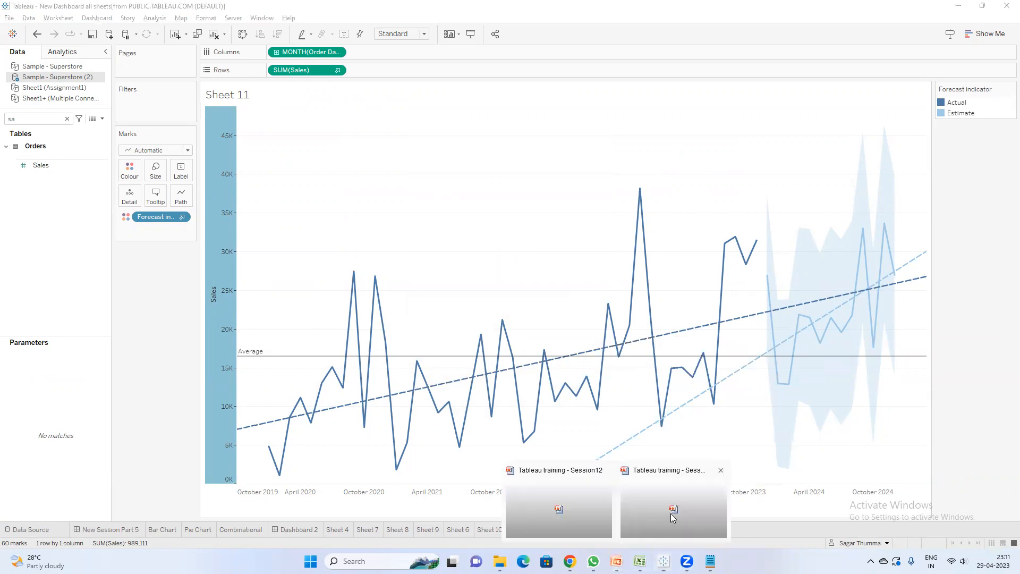
{"action": "left_click", "coordinate": [672, 519]}
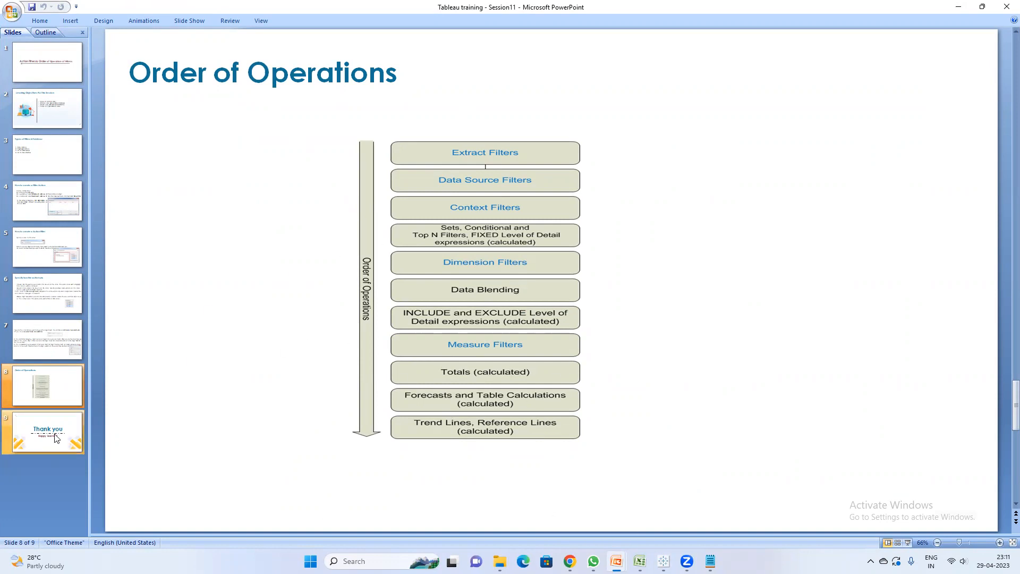
{"action": "left_click", "coordinate": [76, 445]}
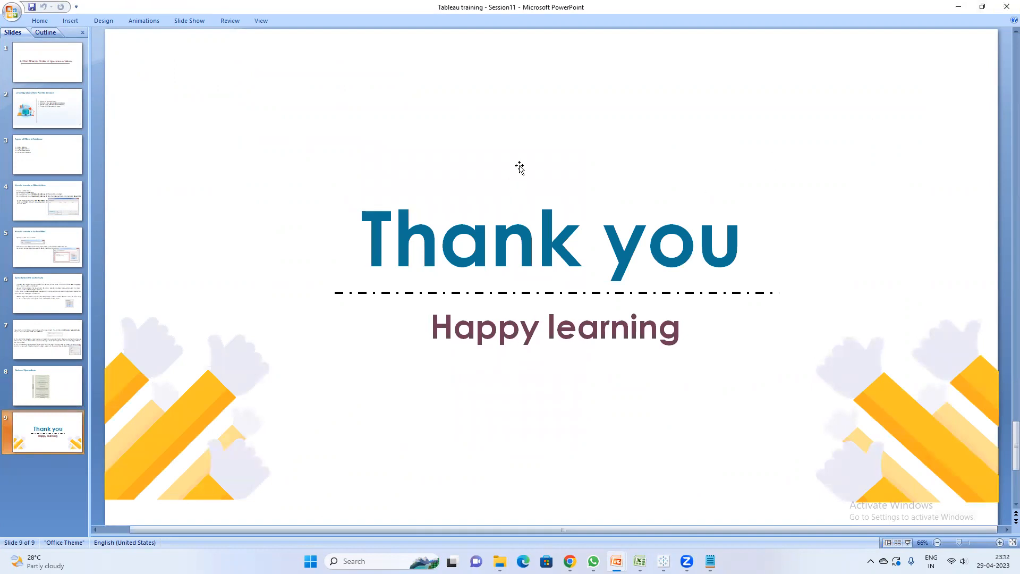
{"action": "left_click", "coordinate": [42, 211]}
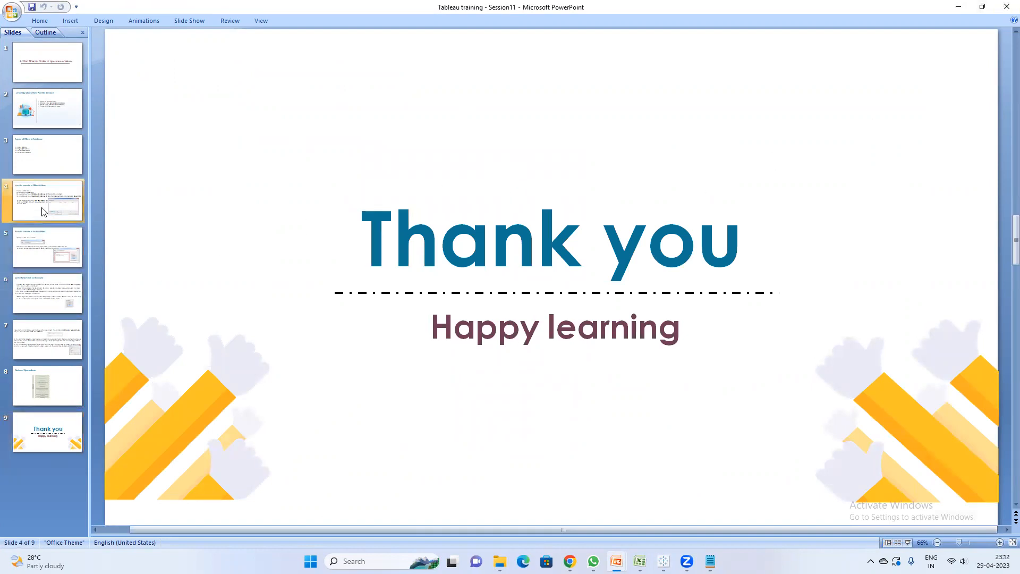
{"action": "left_click", "coordinate": [52, 170]}
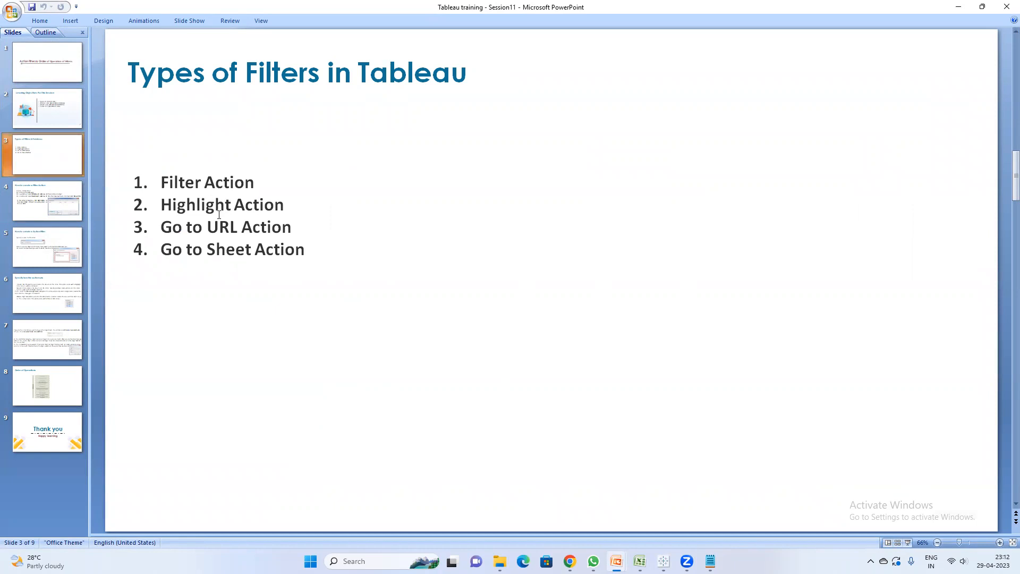
Step: Close the Session11 deck and show the Joins & Unions in Tableau title slide of the Session12 deck
{"action": "left_click", "coordinate": [1006, 4]}
{"action": "scroll", "coordinate": [88, 171], "scroll_direction": "up", "scroll_amount": 5}
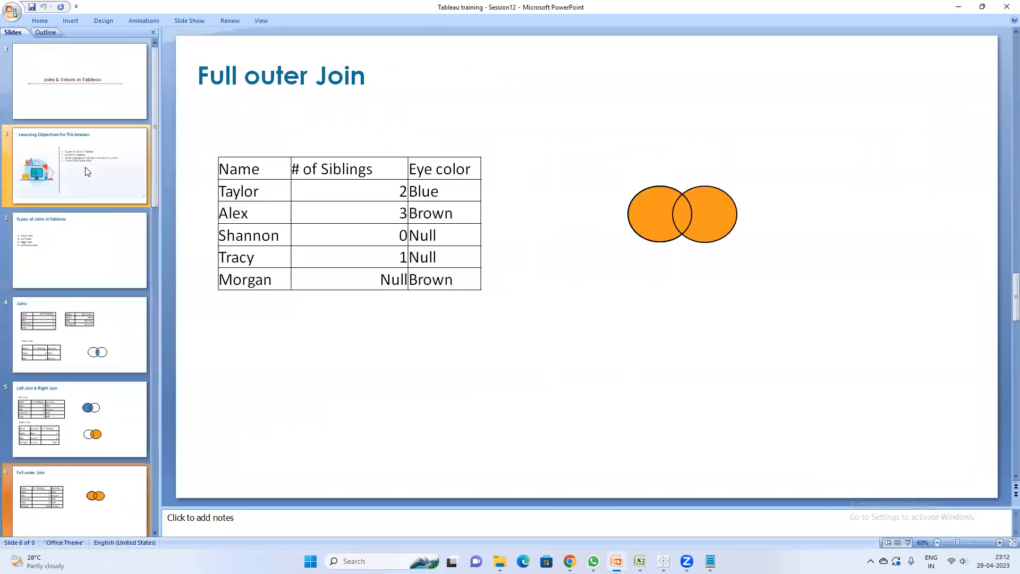
{"action": "left_click", "coordinate": [96, 100]}
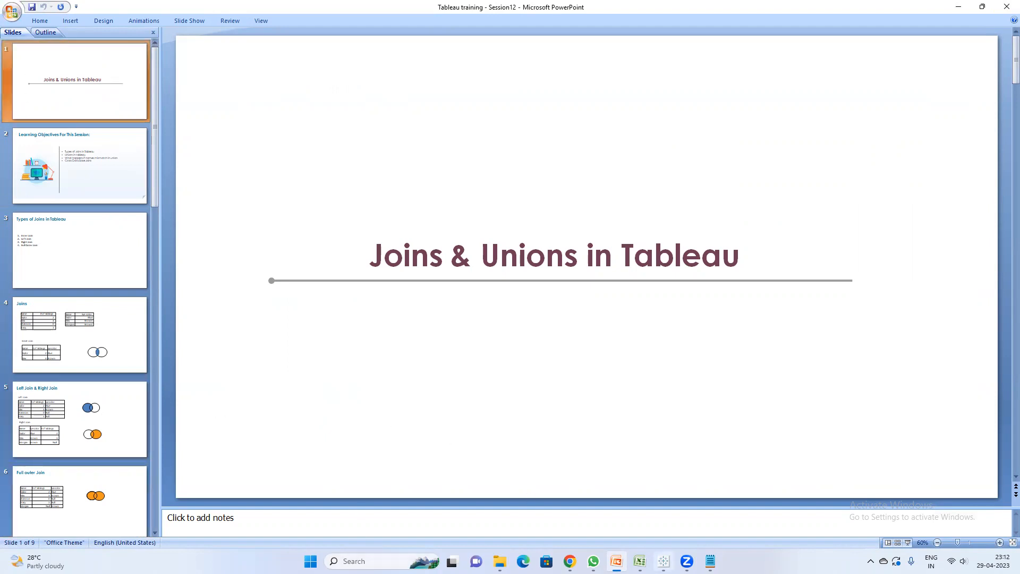
{"action": "left_click", "coordinate": [640, 561]}
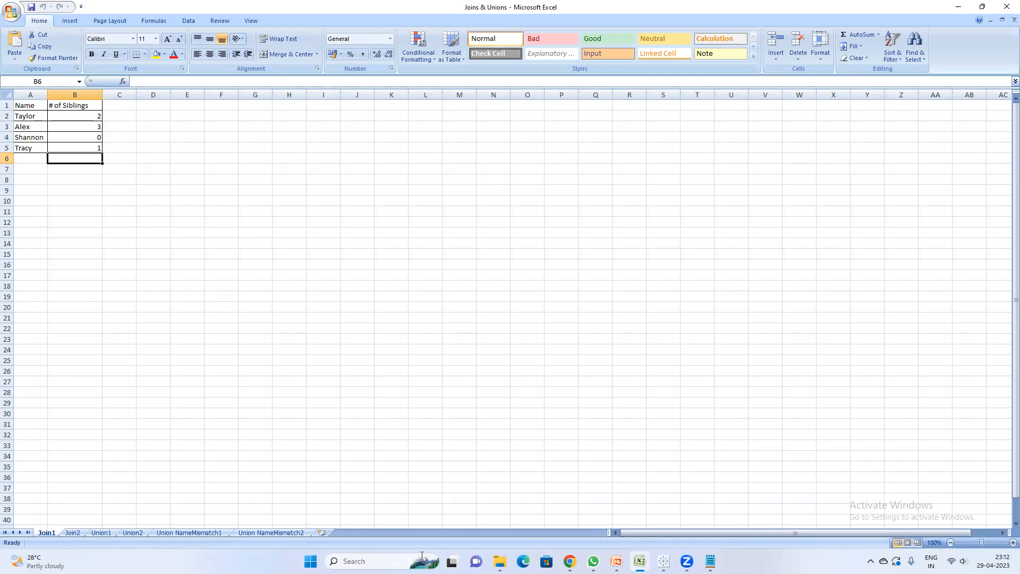
{"action": "left_click", "coordinate": [570, 561]}
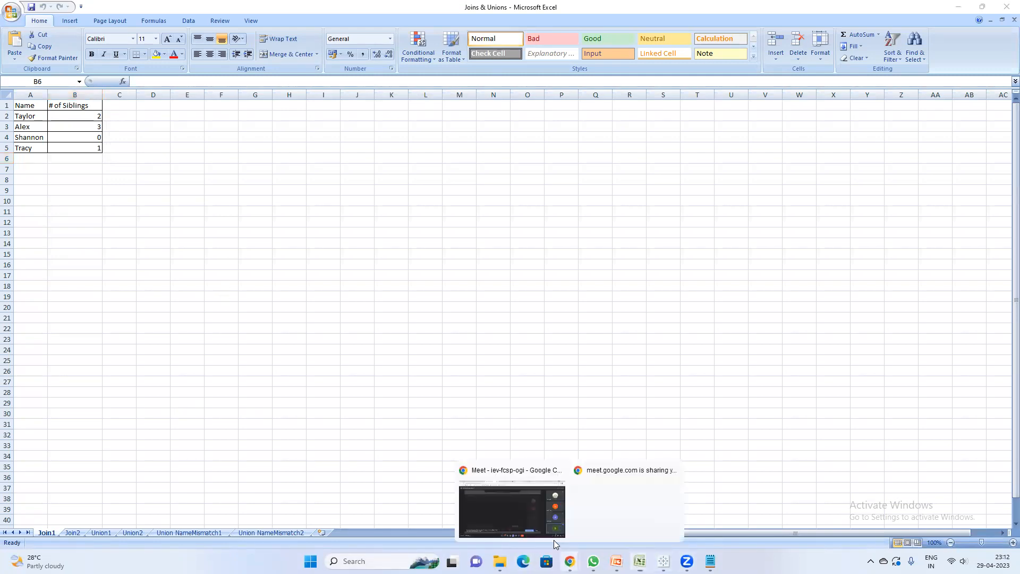
{"action": "left_click", "coordinate": [517, 499]}
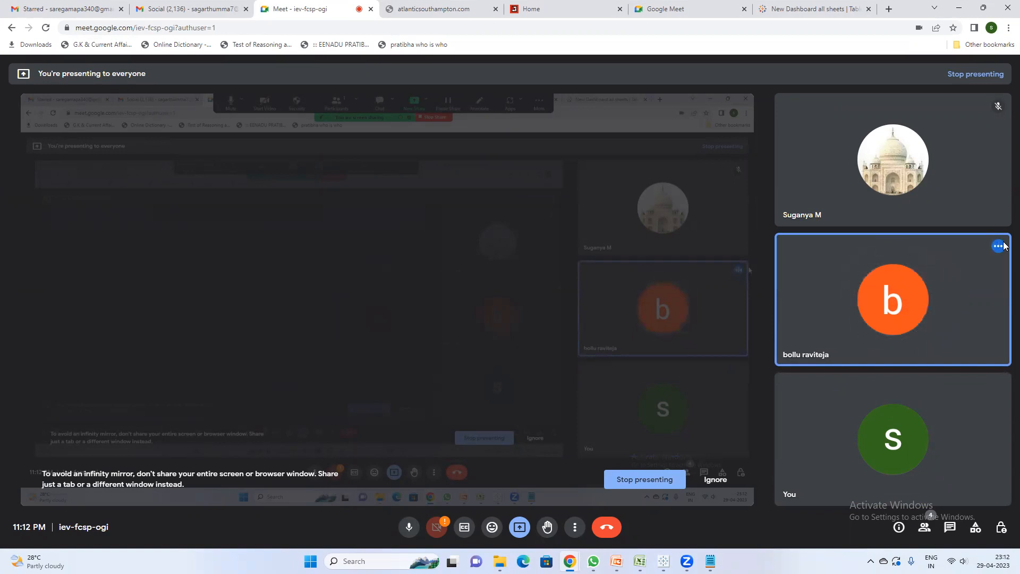
{"action": "left_click", "coordinate": [663, 562]}
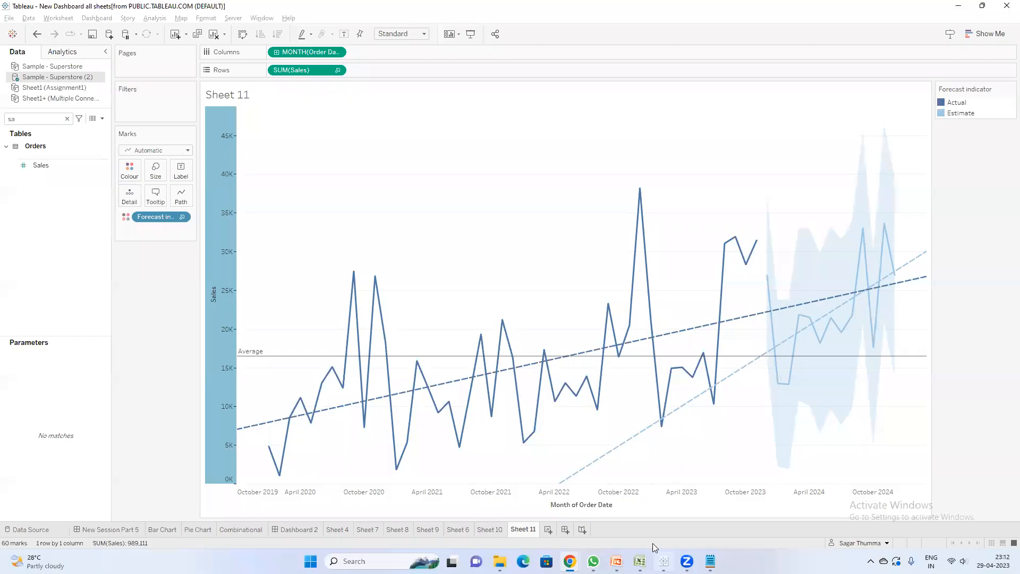
{"action": "left_click", "coordinate": [616, 561]}
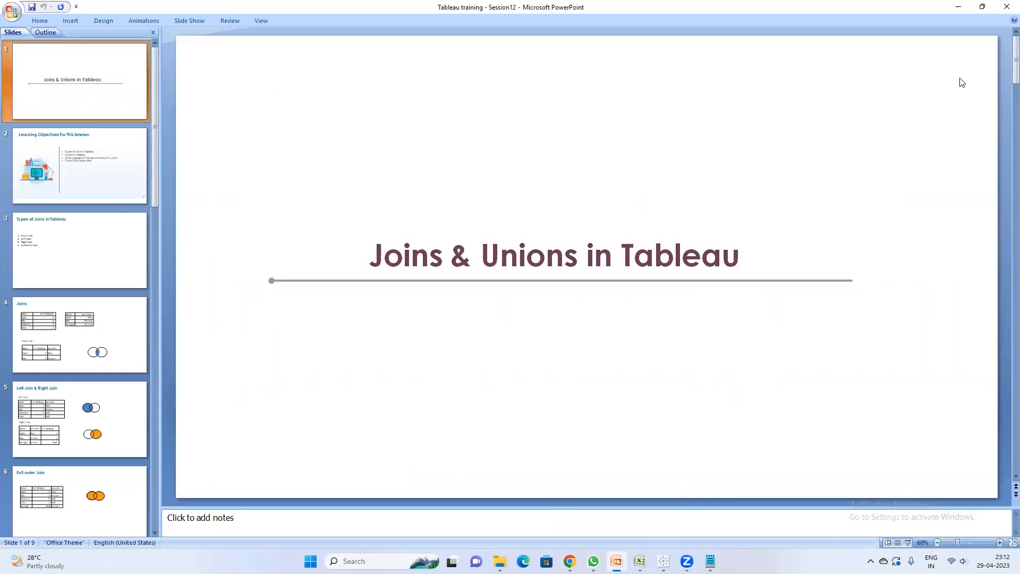
{"action": "left_click", "coordinate": [961, 8]}
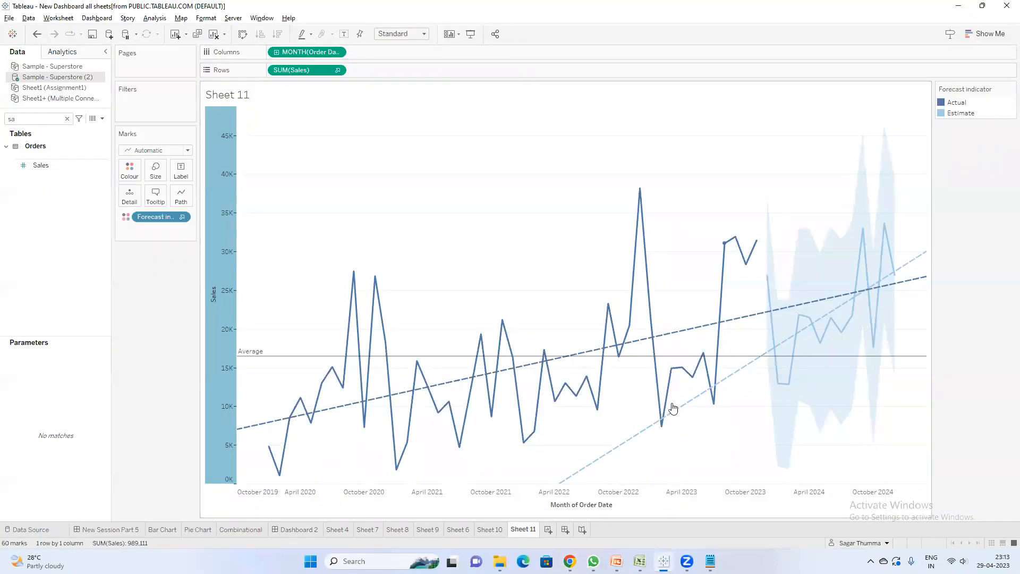
{"action": "mouse_move", "coordinate": [663, 561]}
{"action": "left_click", "coordinate": [959, 6]}
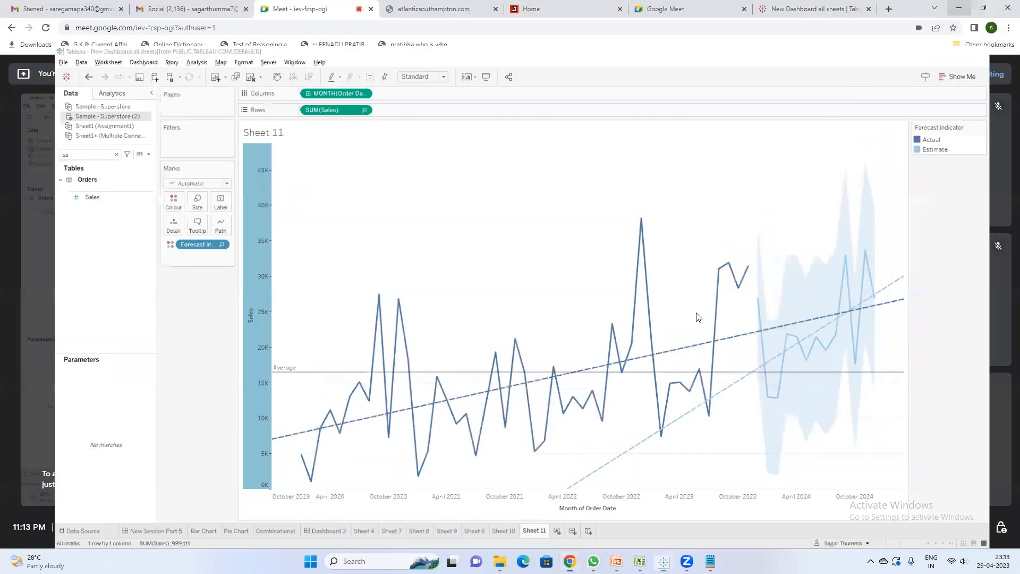
Step: Switch to the Joins & Unions workbook in Excel and examine the Name and # of Siblings table on the Join1 sheet
{"action": "left_click", "coordinate": [616, 561]}
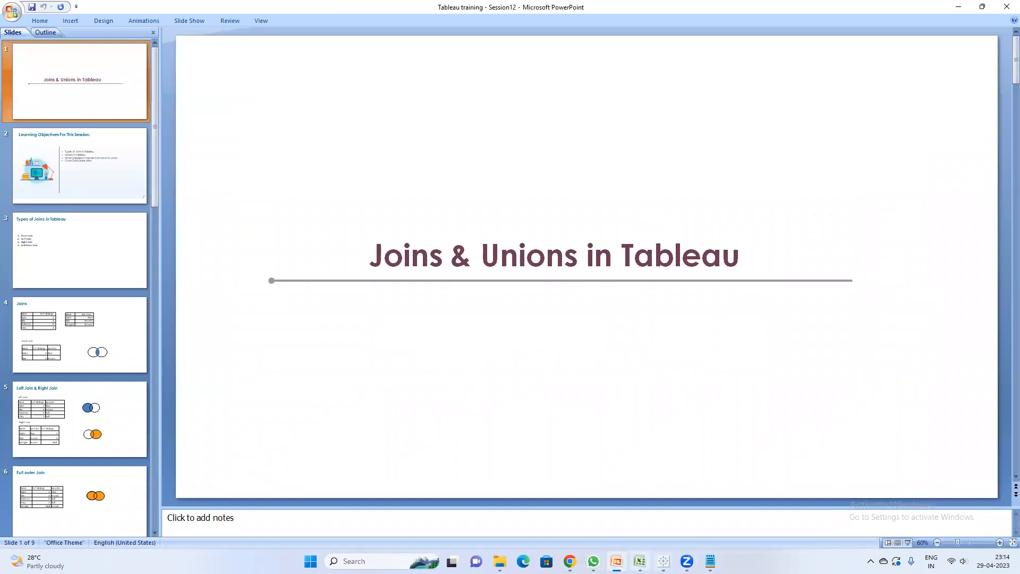
{"action": "left_click", "coordinate": [640, 561]}
{"action": "left_click", "coordinate": [163, 198]}
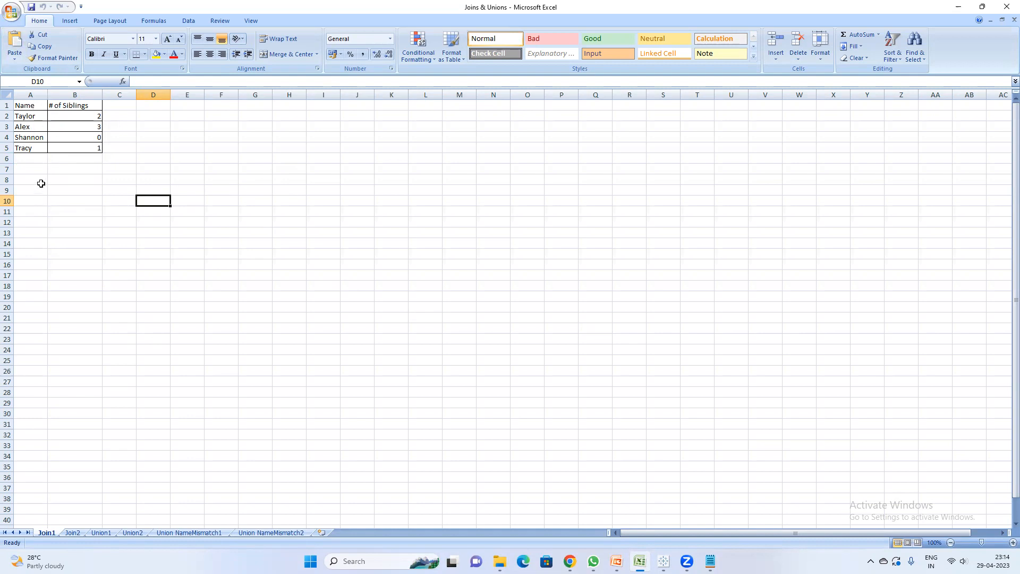
{"action": "left_click", "coordinate": [36, 107]}
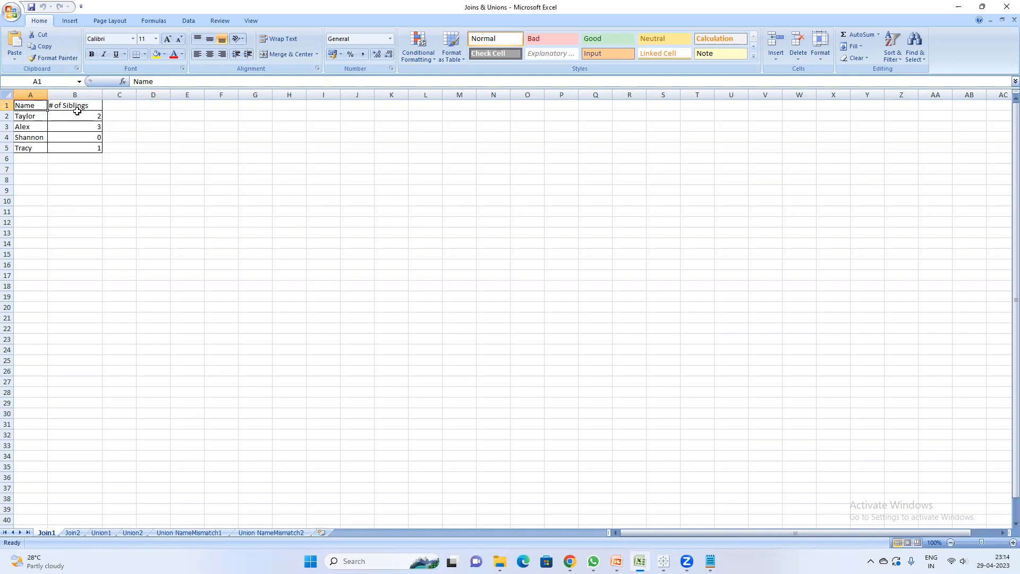
{"action": "left_click", "coordinate": [99, 105]}
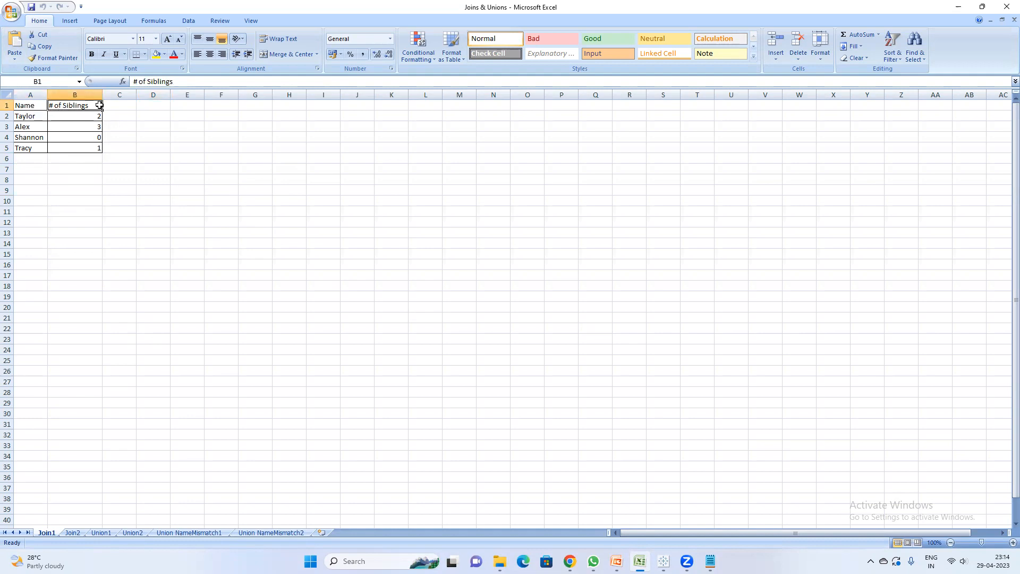
{"action": "left_click", "coordinate": [23, 116]}
{"action": "left_click", "coordinate": [88, 116]}
{"action": "left_click", "coordinate": [21, 134]}
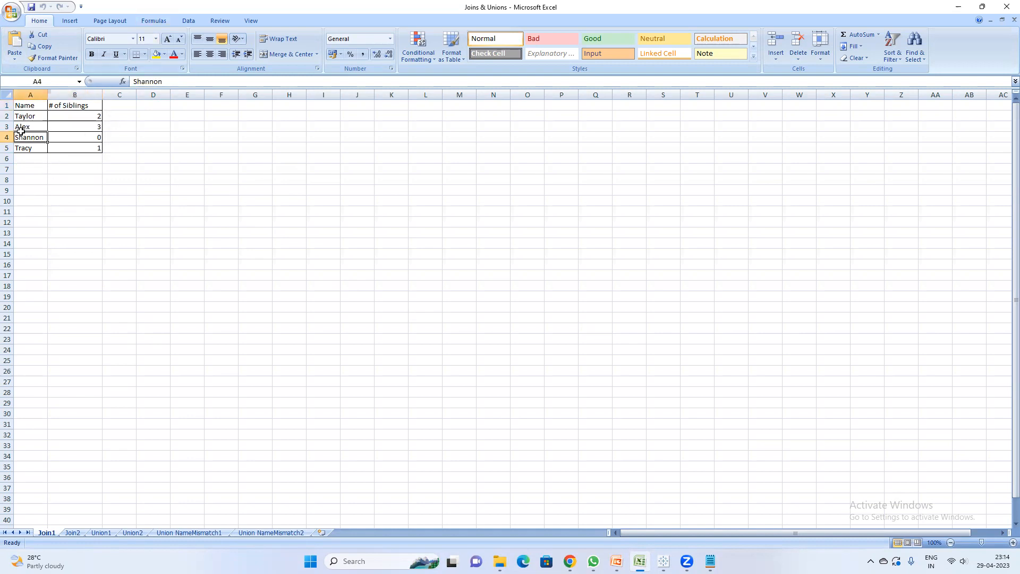
{"action": "left_click", "coordinate": [94, 127]}
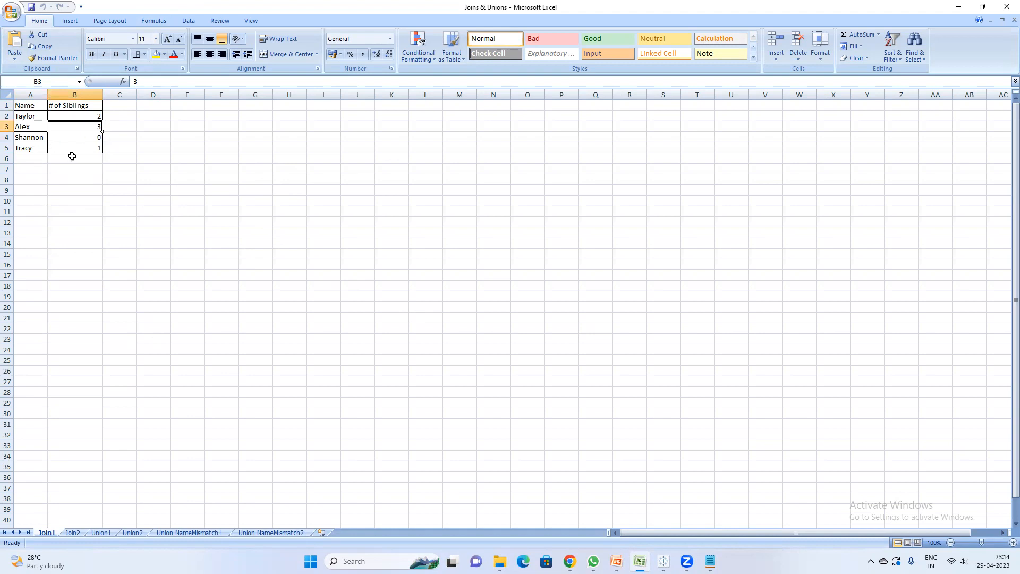
{"action": "left_click", "coordinate": [37, 178]}
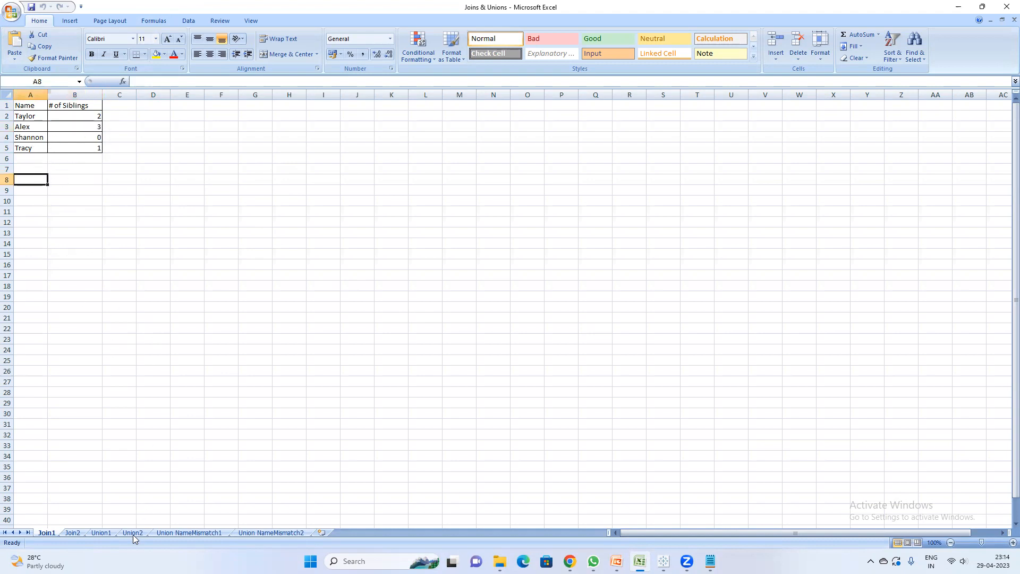
Step: Compare the Name and eye color table on the Join2 sheet with the Name and # of Siblings table on Join1
{"action": "left_click", "coordinate": [72, 533]}
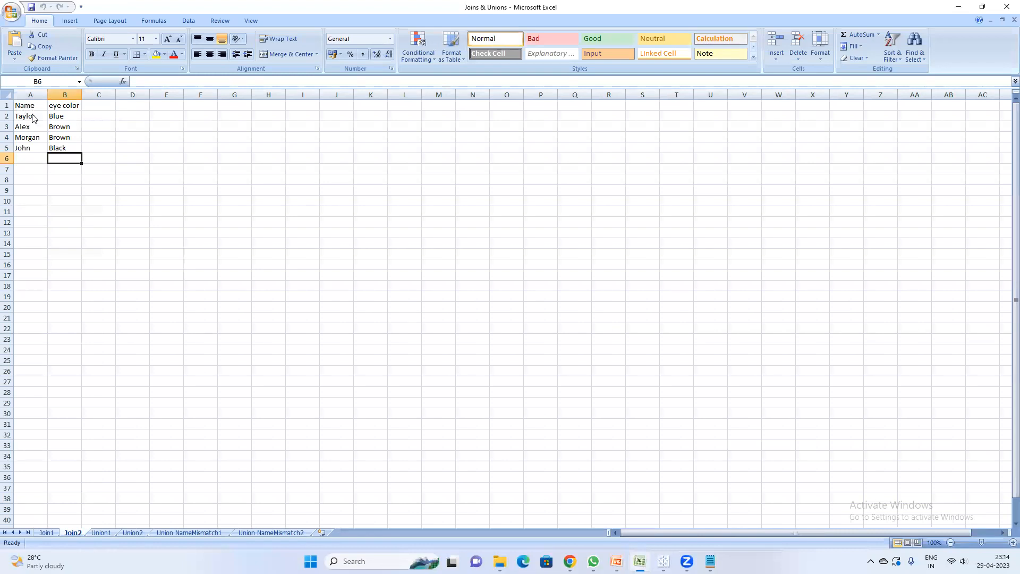
{"action": "left_click_drag", "start_coordinate": [23, 104], "coordinate": [62, 136]}
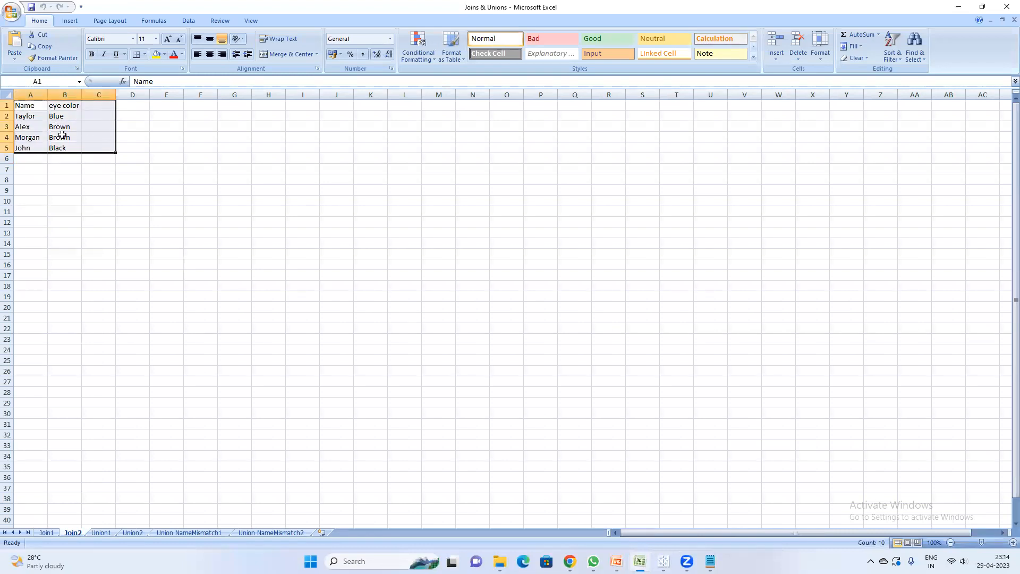
{"action": "left_click", "coordinate": [38, 104]}
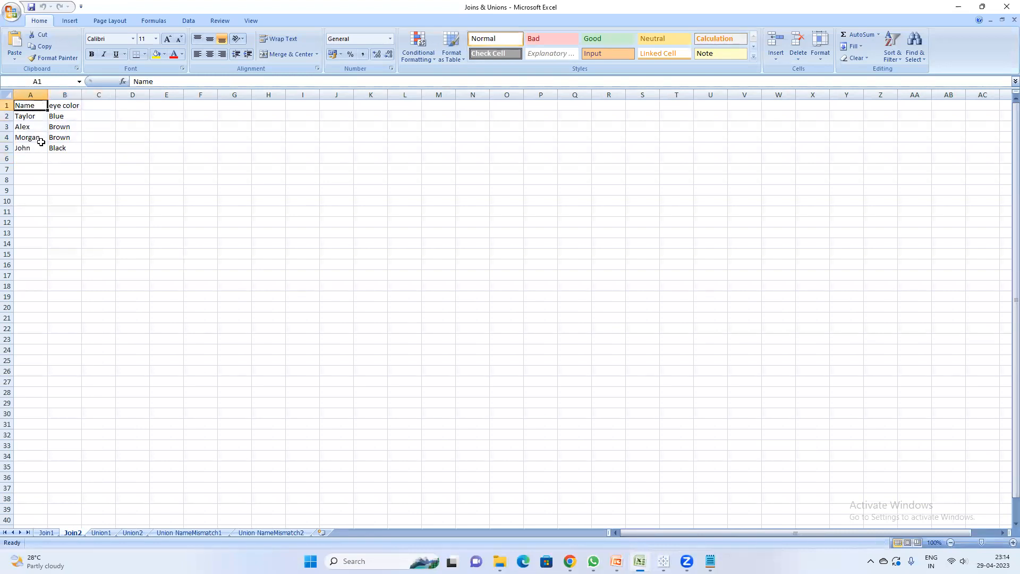
{"action": "left_click", "coordinate": [46, 533]}
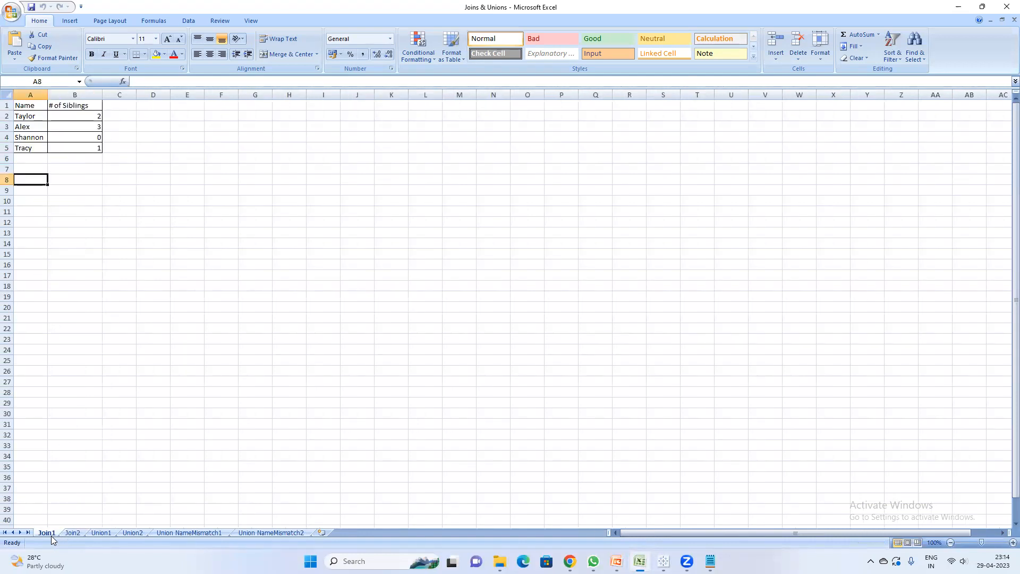
{"action": "left_click", "coordinate": [73, 533]}
{"action": "left_click", "coordinate": [46, 533]}
{"action": "left_click", "coordinate": [73, 533]}
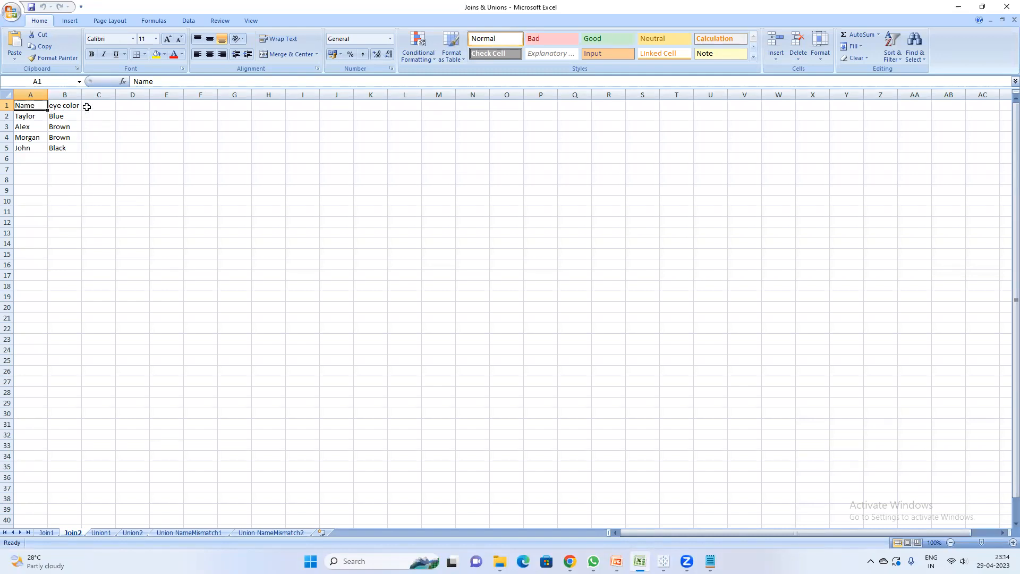
{"action": "left_click", "coordinate": [38, 117]}
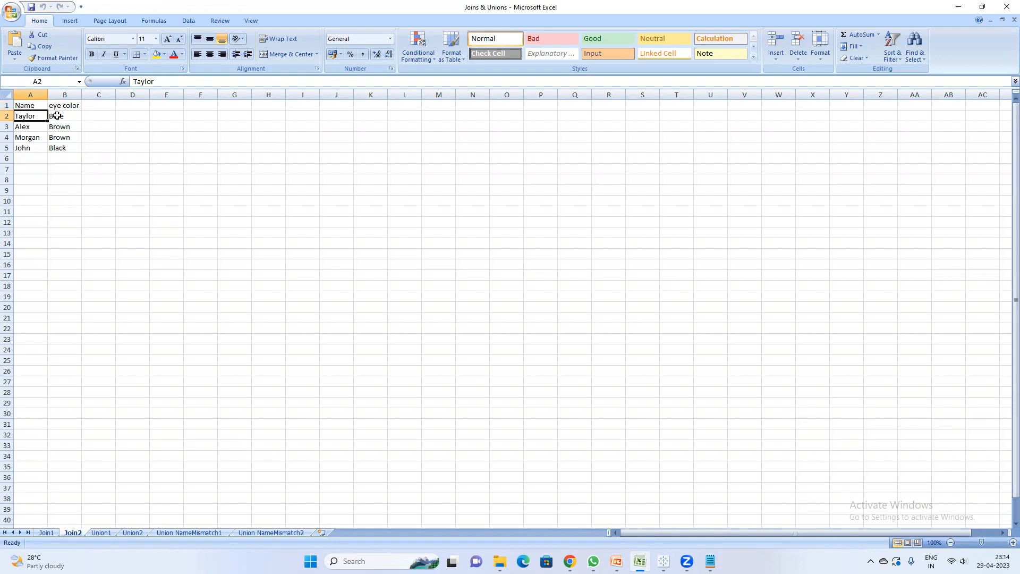
{"action": "left_click", "coordinate": [46, 533]}
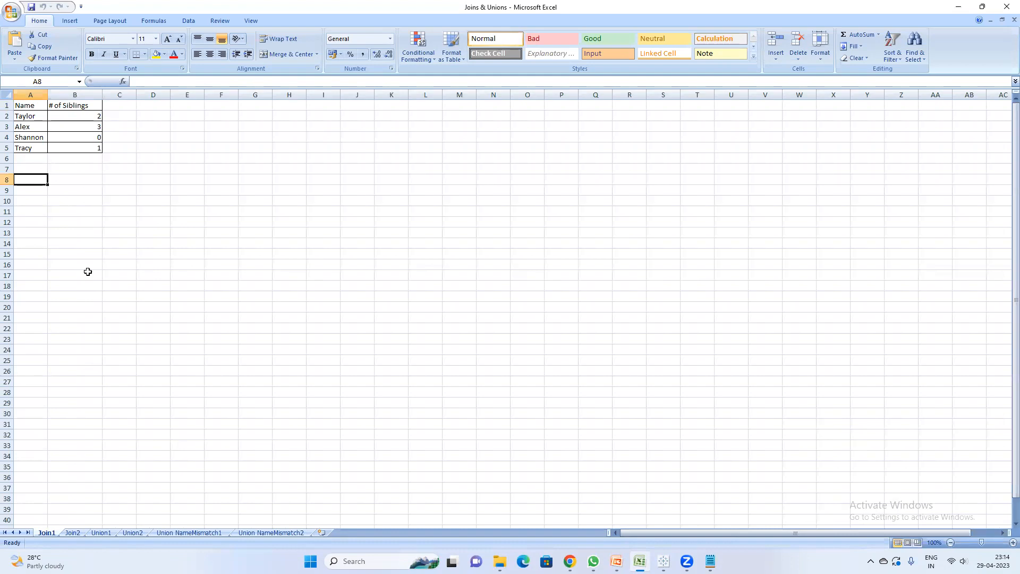
{"action": "left_click", "coordinate": [72, 532]}
{"action": "left_click", "coordinate": [46, 533]}
Step: Switch to Tableau, create a new blank workbook and dismiss the File Recovery dialog
{"action": "left_click", "coordinate": [663, 561]}
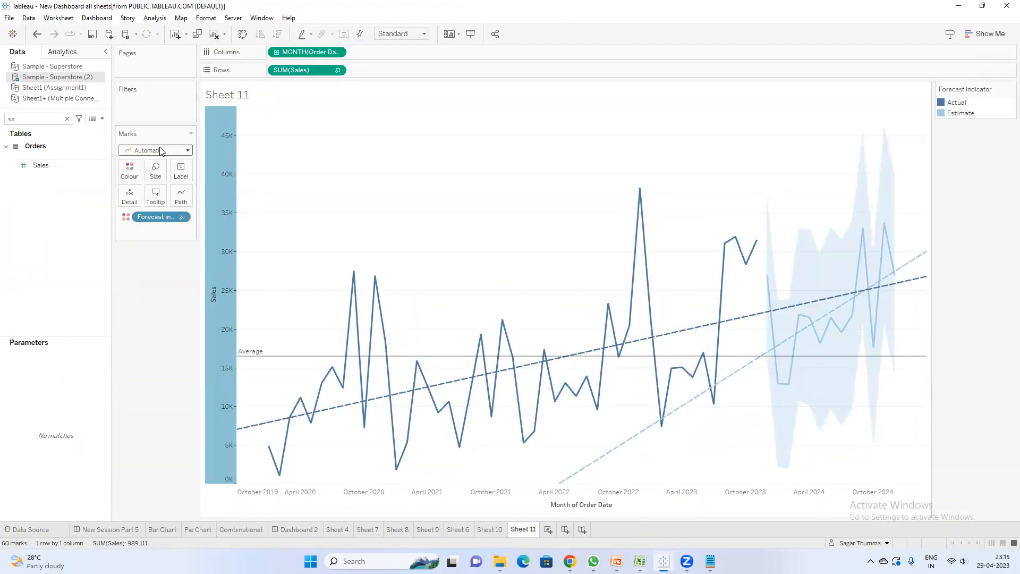
{"action": "left_click", "coordinate": [161, 295]}
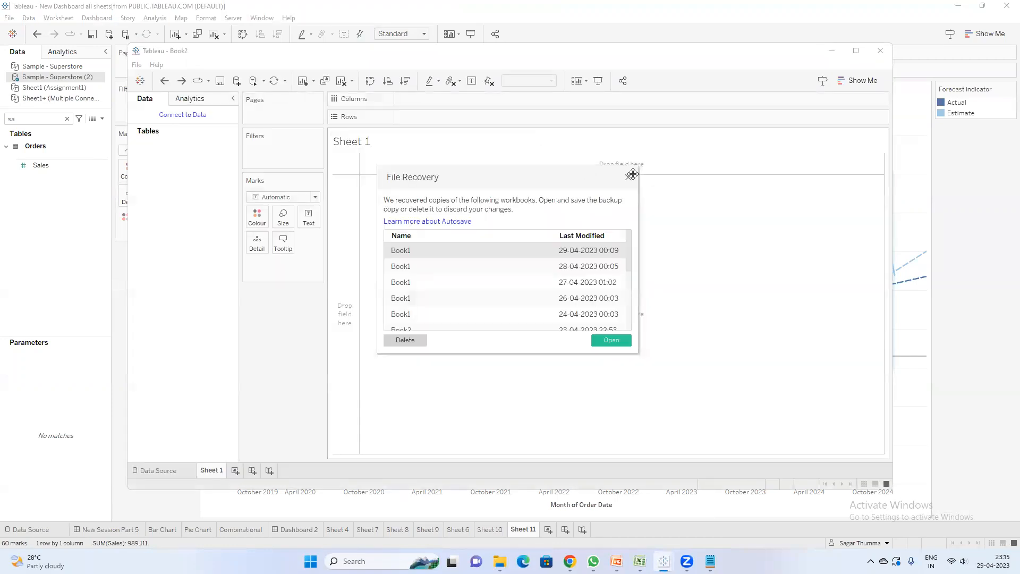
{"action": "left_click", "coordinate": [631, 176]}
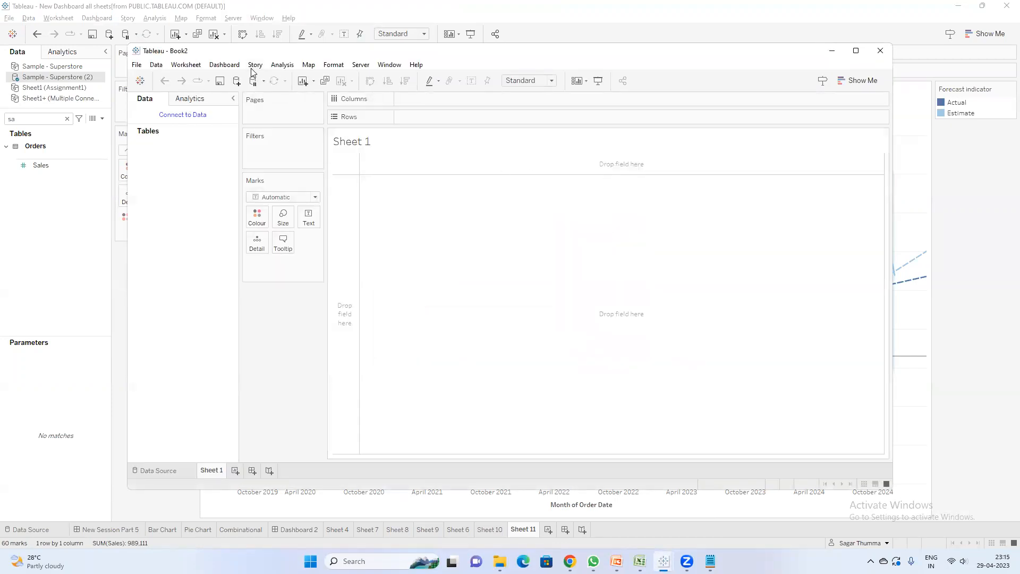
Step: Connect the new workbook to the Joins & Unions Excel file from the practice folder on the D: drive
{"action": "left_click", "coordinate": [237, 81]}
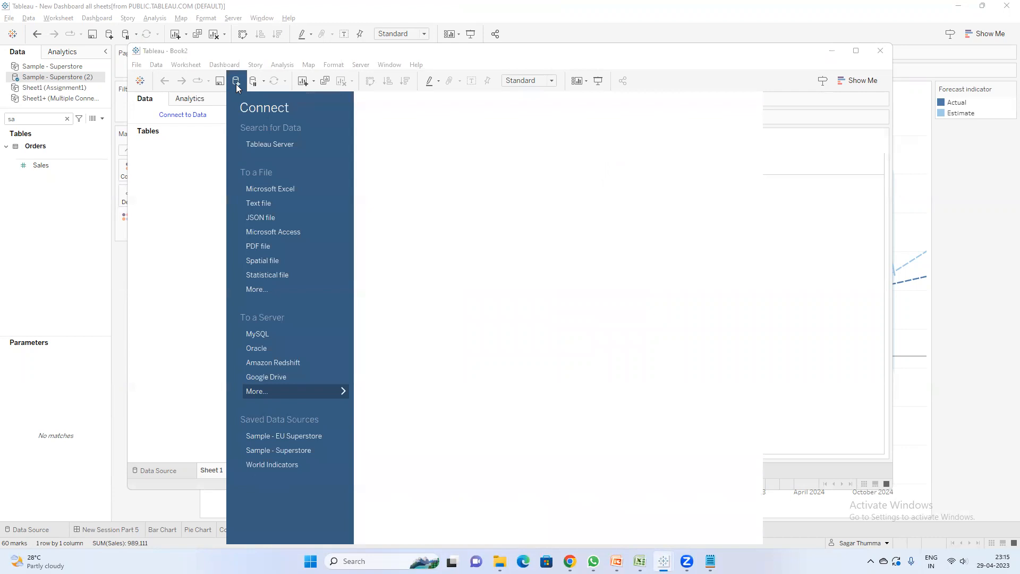
{"action": "left_click", "coordinate": [265, 191]}
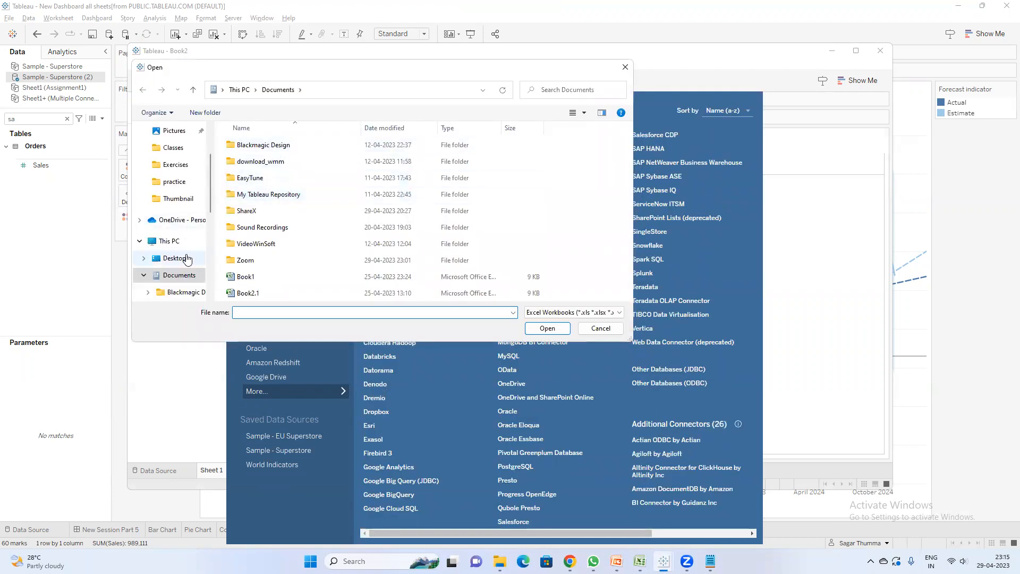
{"action": "left_click", "coordinate": [168, 240]}
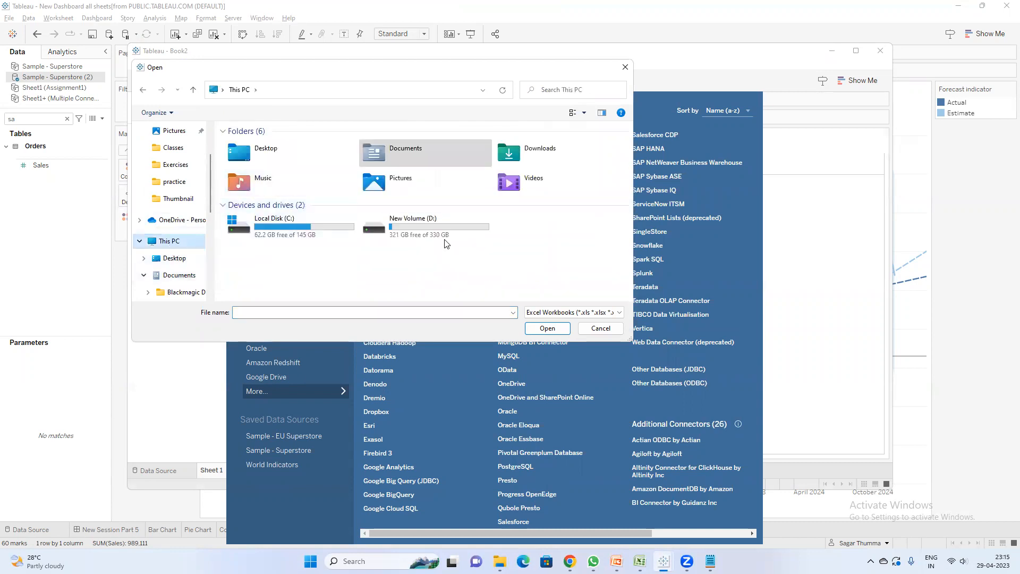
{"action": "double_click", "coordinate": [412, 225]}
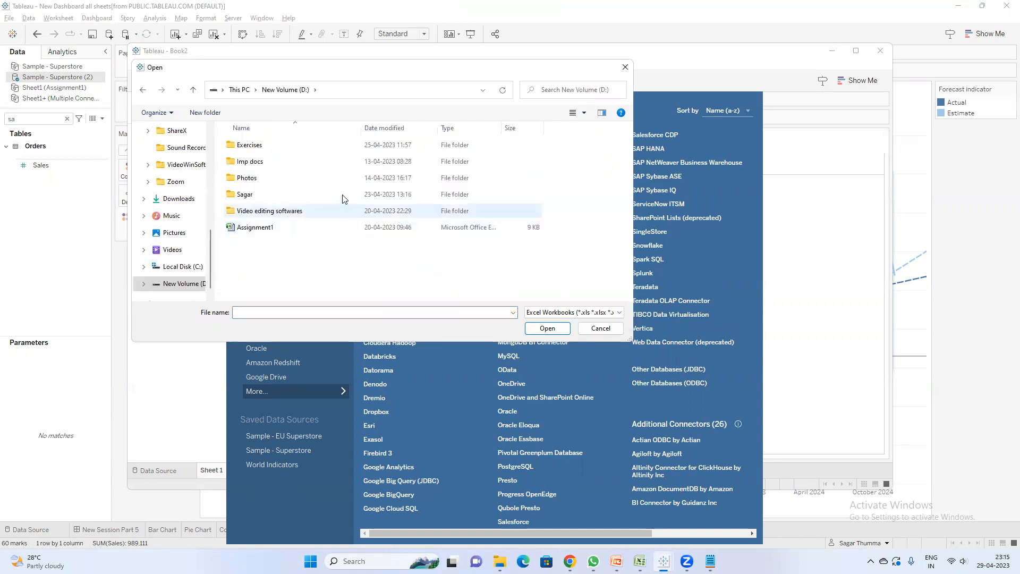
{"action": "double_click", "coordinate": [262, 195]}
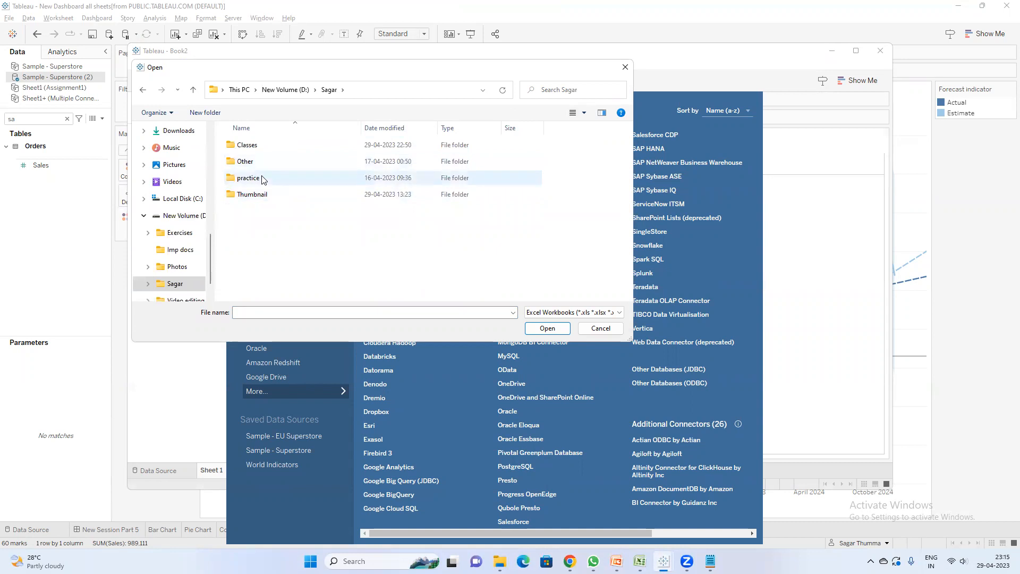
{"action": "double_click", "coordinate": [263, 179]}
{"action": "double_click", "coordinate": [258, 145]}
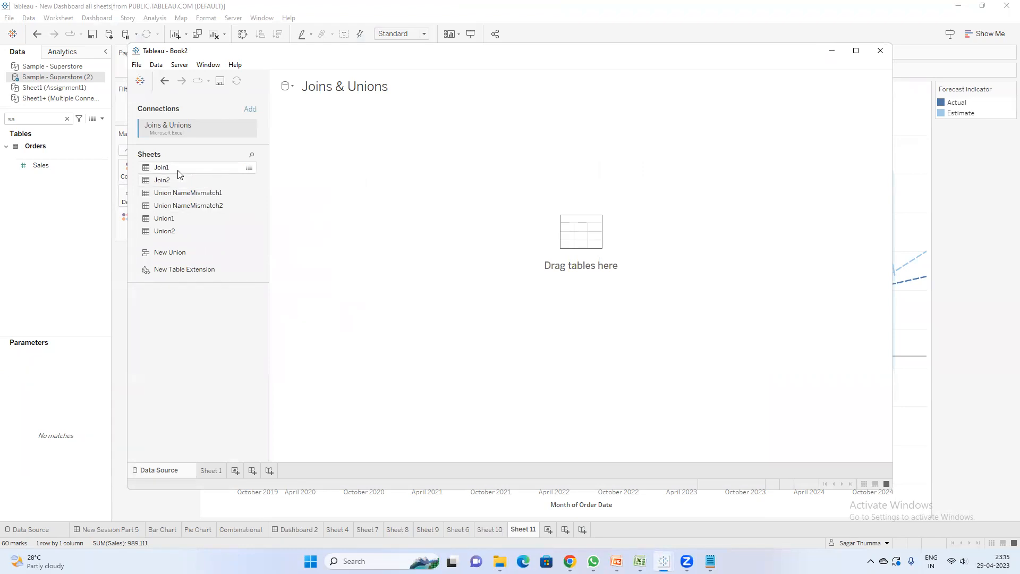
Step: Add the Join1 sheet to the data source canvas and join Join2 to it in the physical layer
{"action": "left_click_drag", "start_coordinate": [178, 170], "coordinate": [306, 156]}
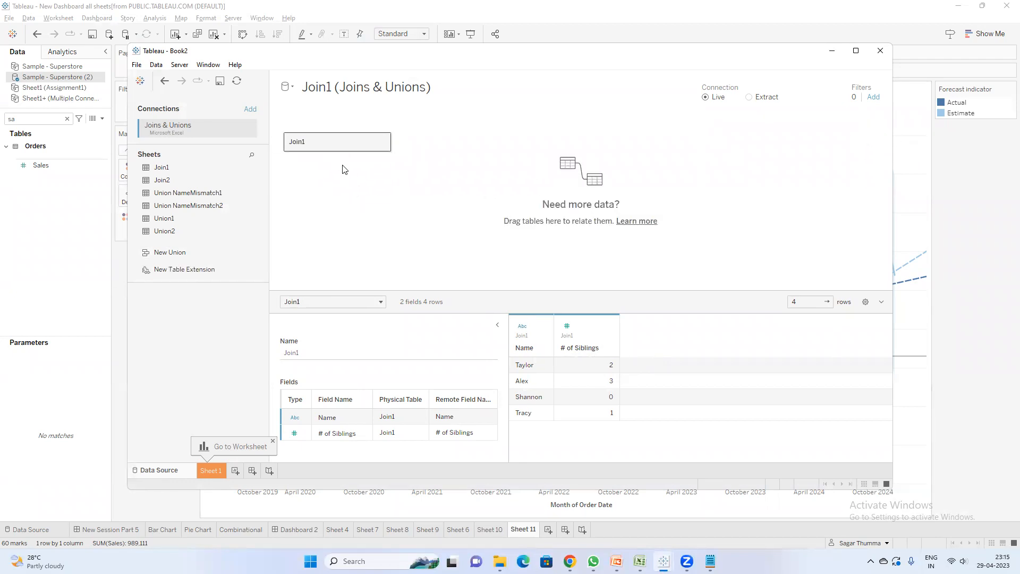
{"action": "double_click", "coordinate": [319, 146]}
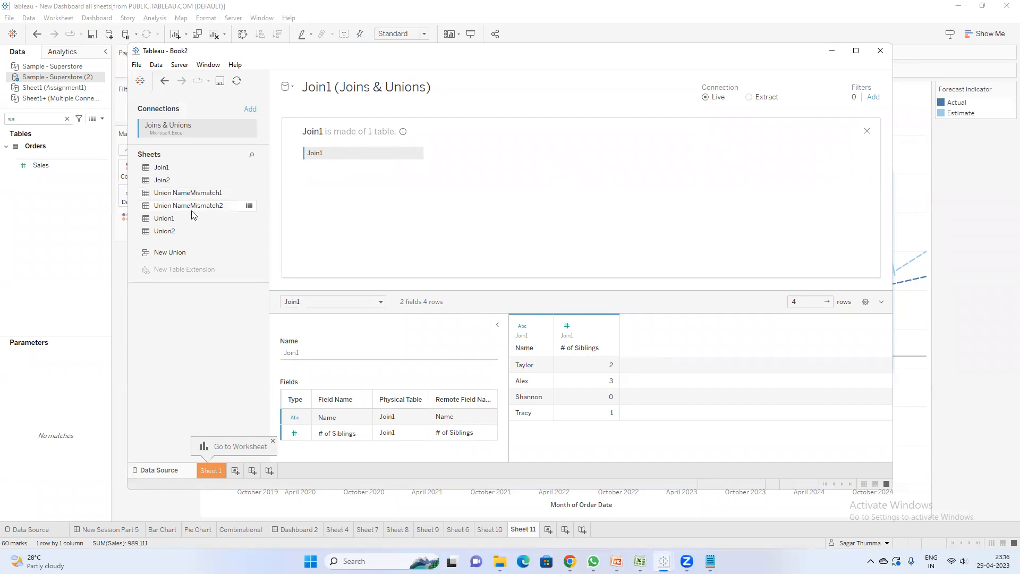
{"action": "left_click_drag", "start_coordinate": [162, 180], "coordinate": [449, 160]}
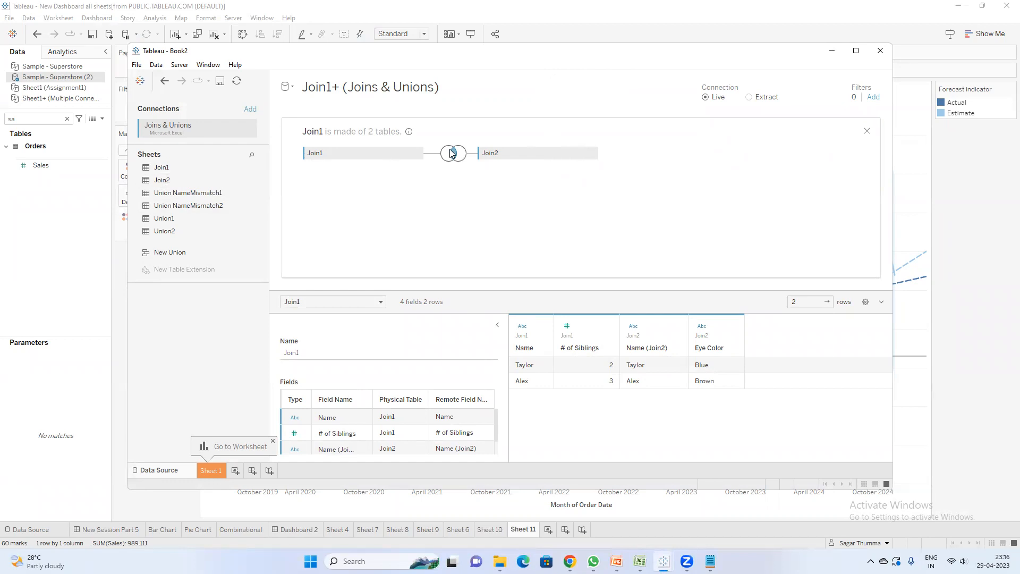
Step: Switch to the Excel workbook and compare the Name columns on the Join1 and Join2 sheets
{"action": "mouse_move", "coordinate": [456, 159]}
{"action": "left_click", "coordinate": [640, 561]}
{"action": "left_click", "coordinate": [22, 105]}
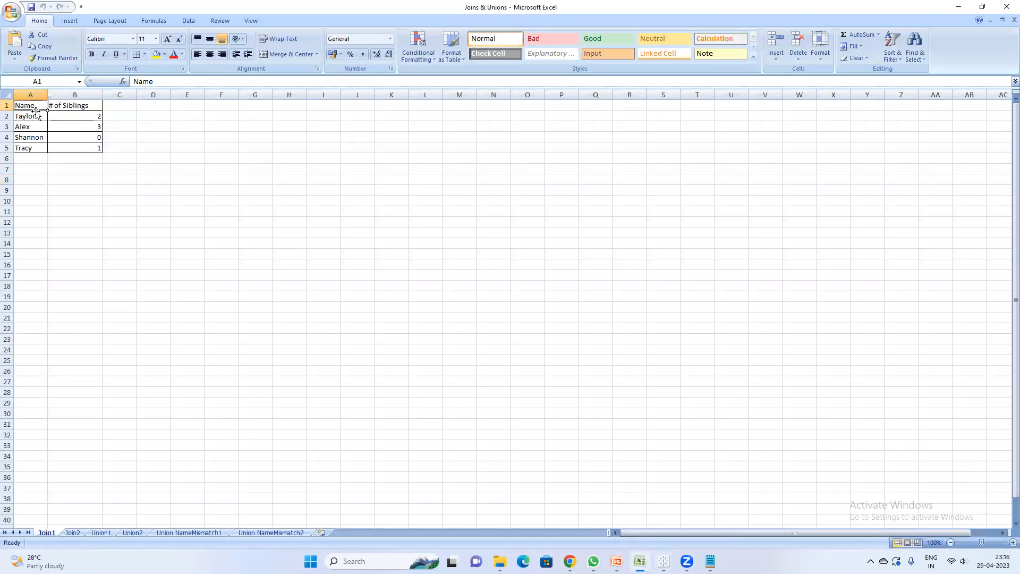
{"action": "left_click", "coordinate": [74, 532]}
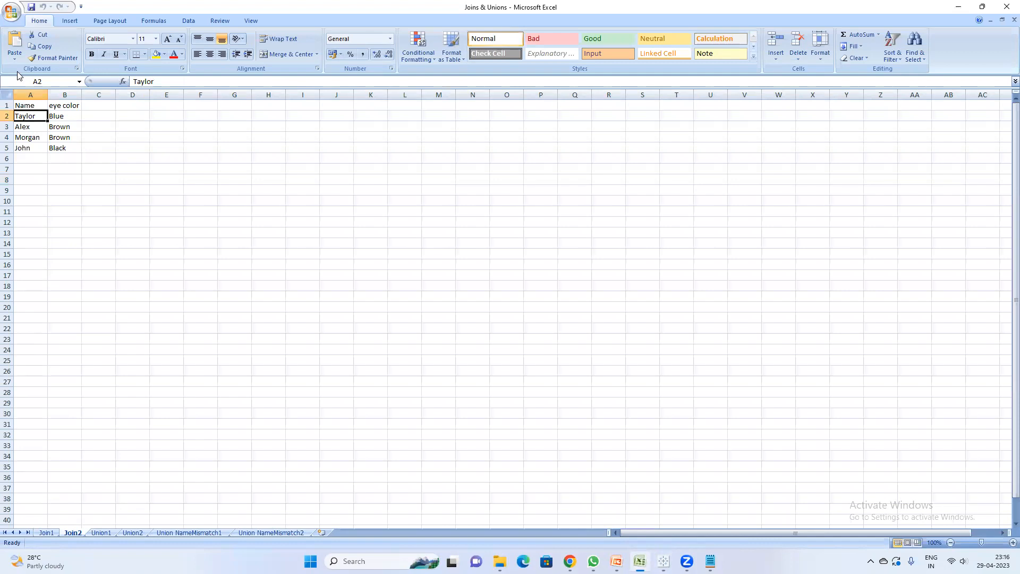
{"action": "left_click", "coordinate": [31, 105]}
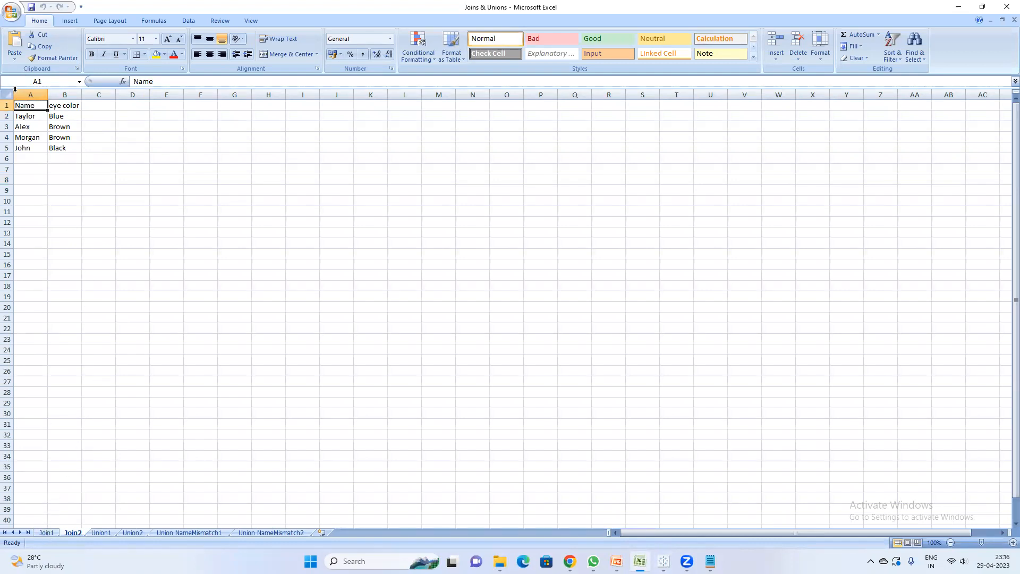
{"action": "left_click", "coordinate": [46, 534]}
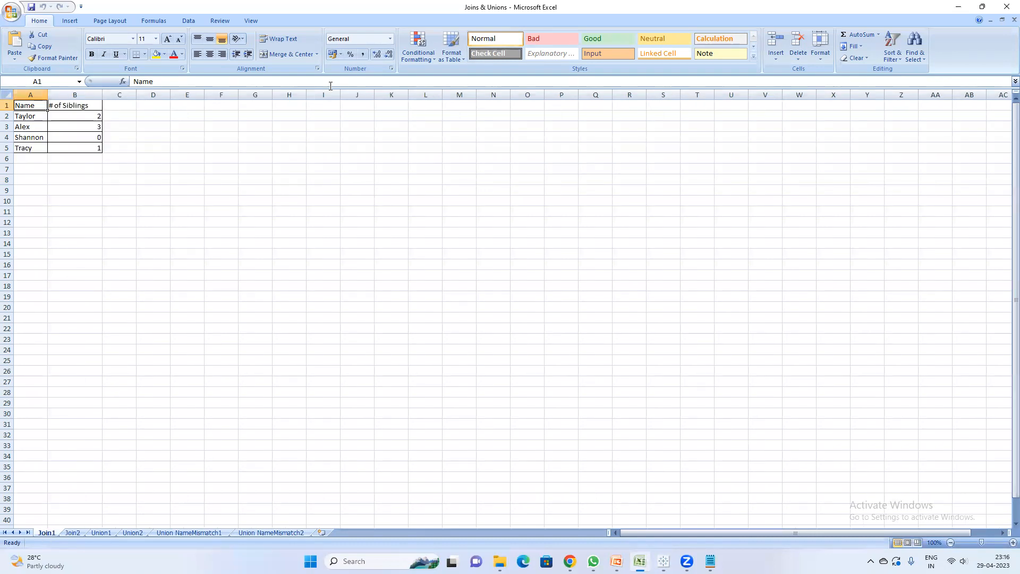
Step: Return to Tableau to show the Join1–Join2 join settings, and switch back to the Join1 sheet in Excel
{"action": "left_click", "coordinate": [976, 7]}
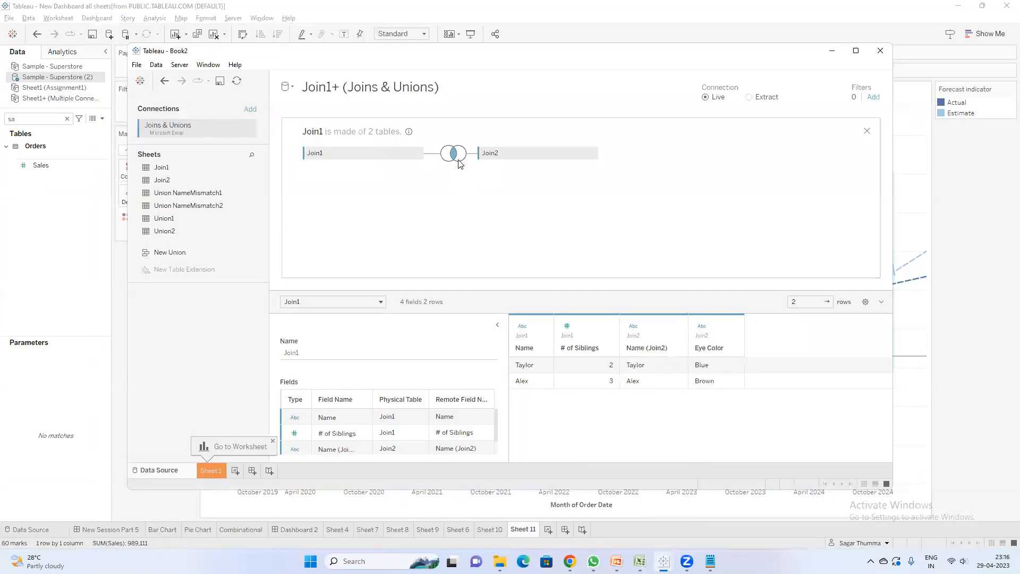
{"action": "left_click", "coordinate": [456, 155]}
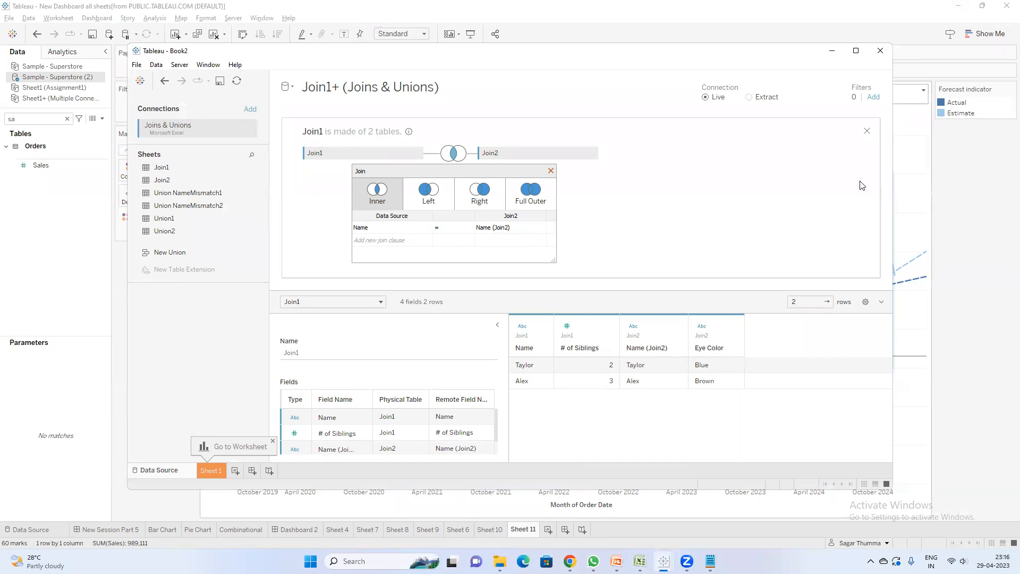
{"action": "left_click", "coordinate": [640, 561]}
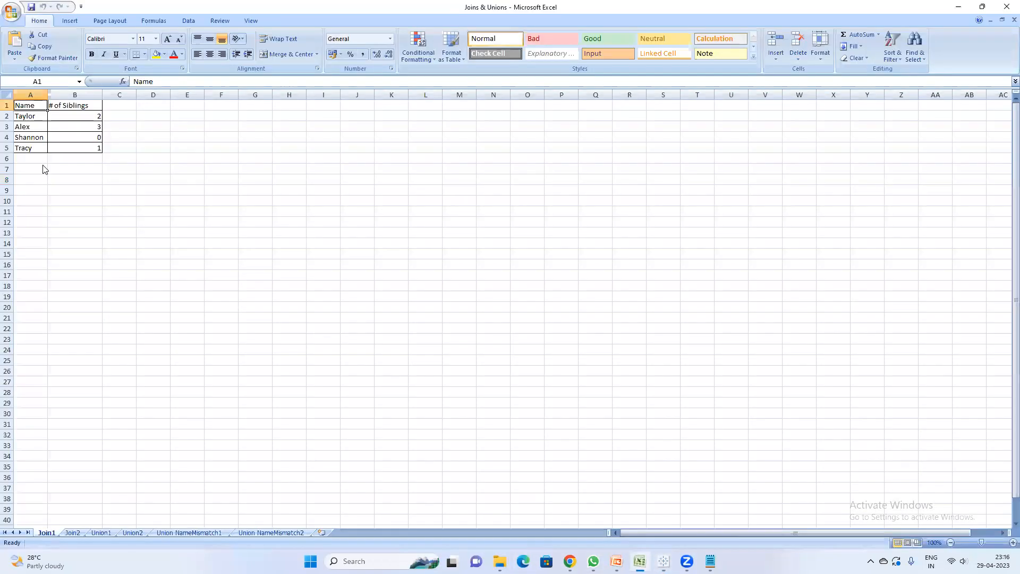
{"action": "left_click", "coordinate": [30, 117]}
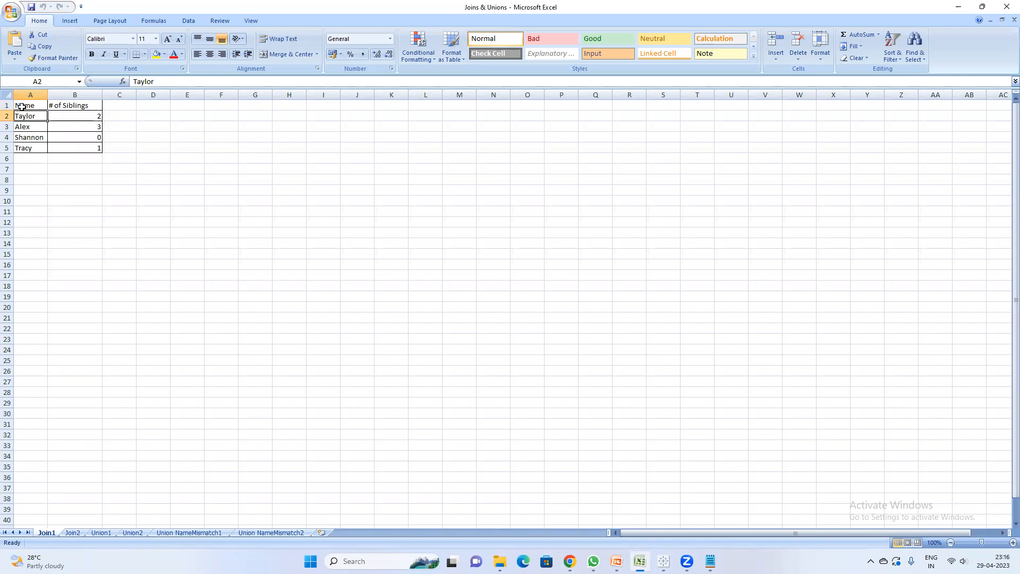
{"action": "left_click_drag", "start_coordinate": [20, 107], "coordinate": [85, 146]}
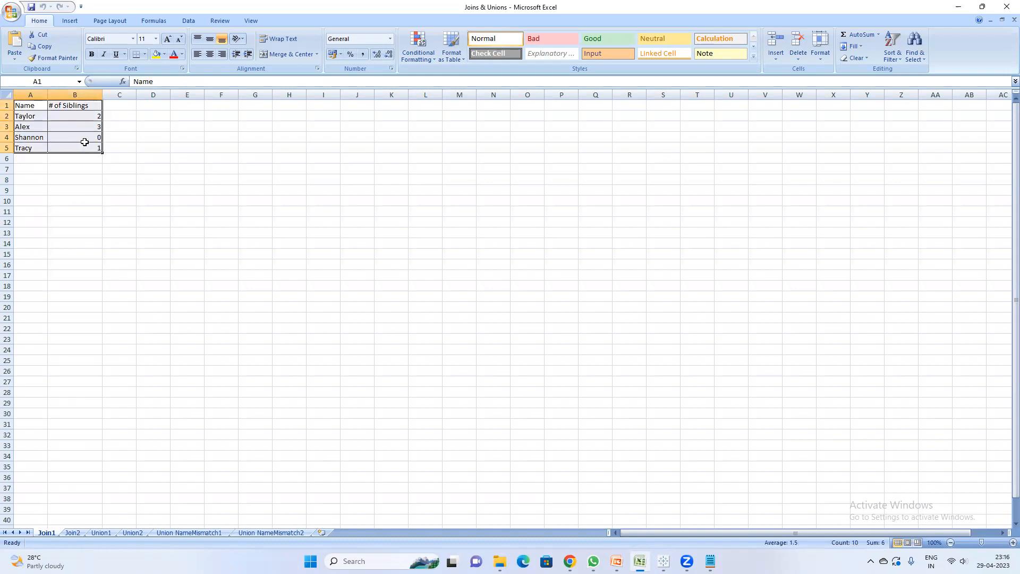
{"action": "key", "text": "ctrl+c"}
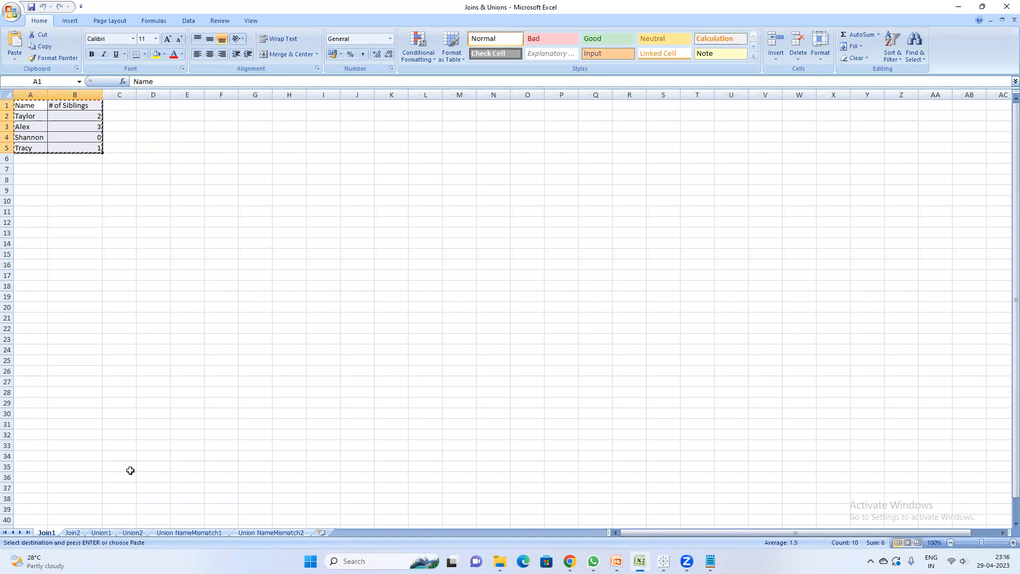
{"action": "left_click", "coordinate": [73, 532]}
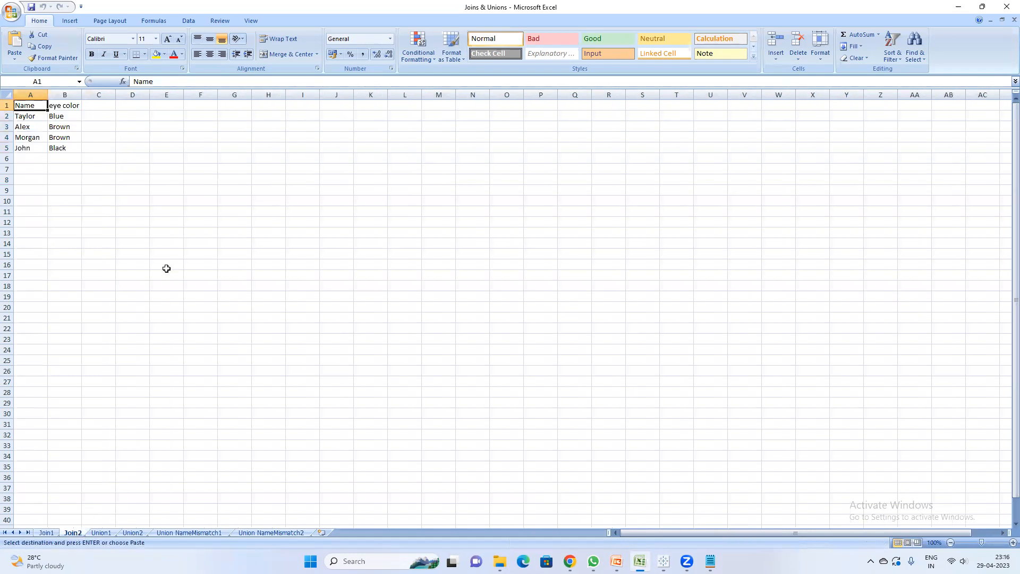
{"action": "left_click", "coordinate": [169, 104]}
{"action": "key", "text": "ctrl+v"}
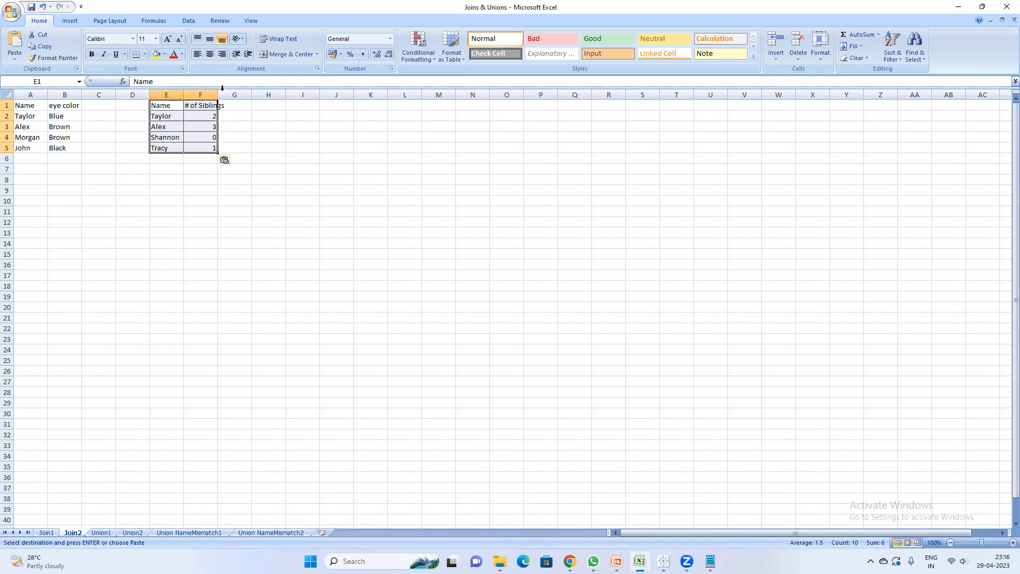
{"action": "key", "text": "ctrl+z"}
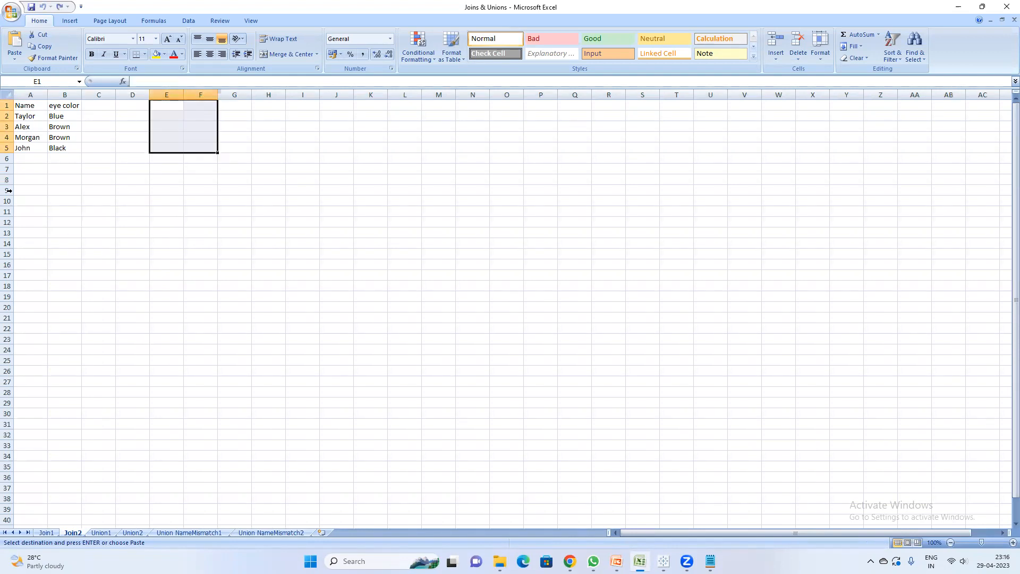
Step: Copy the Name and eye color table from Join2 and paste it at cell D1 of the Join1 sheet
{"action": "left_click_drag", "start_coordinate": [29, 106], "coordinate": [77, 149]}
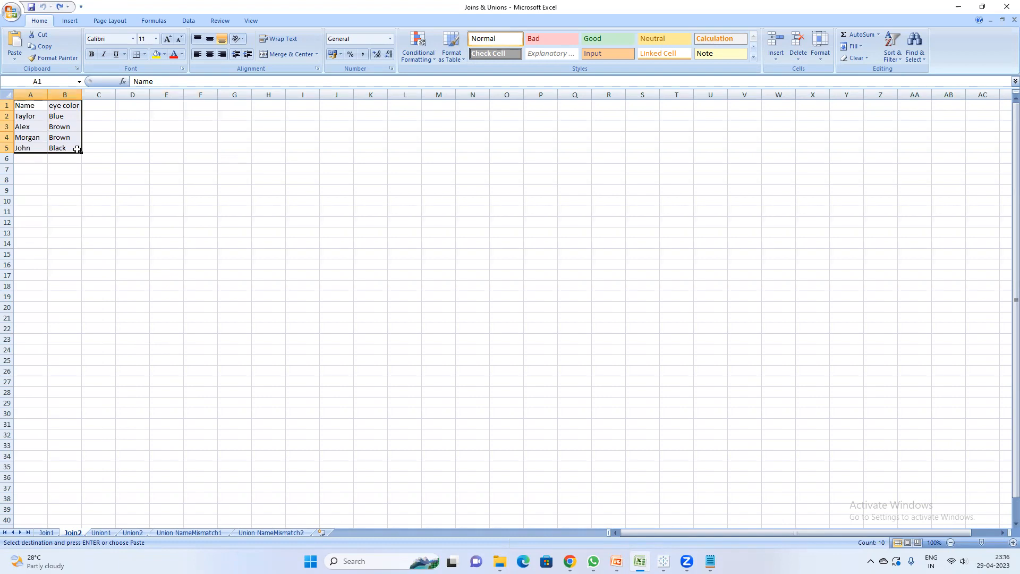
{"action": "left_click", "coordinate": [48, 533]}
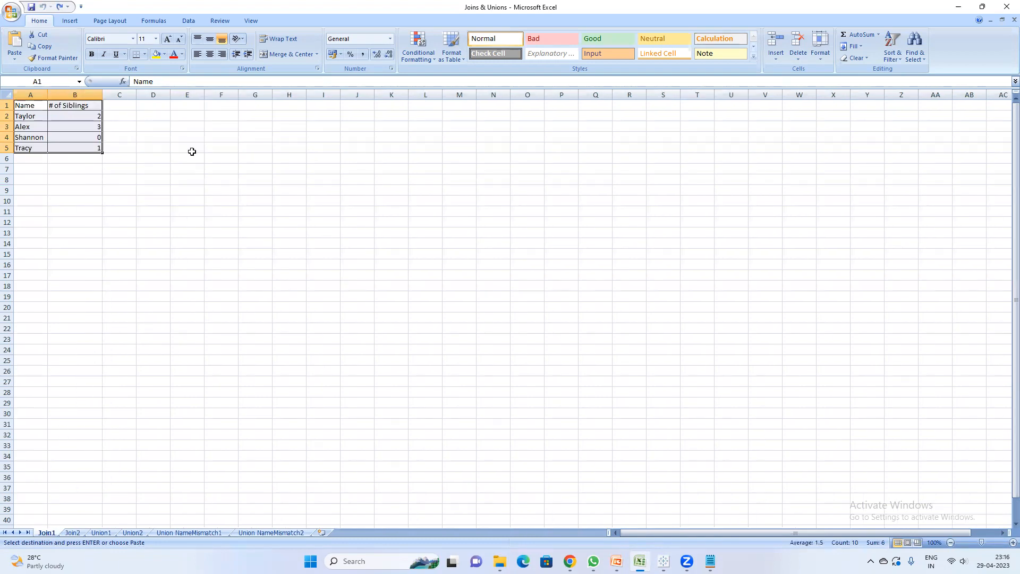
{"action": "left_click", "coordinate": [161, 106]}
{"action": "key", "text": "ctrl+v"}
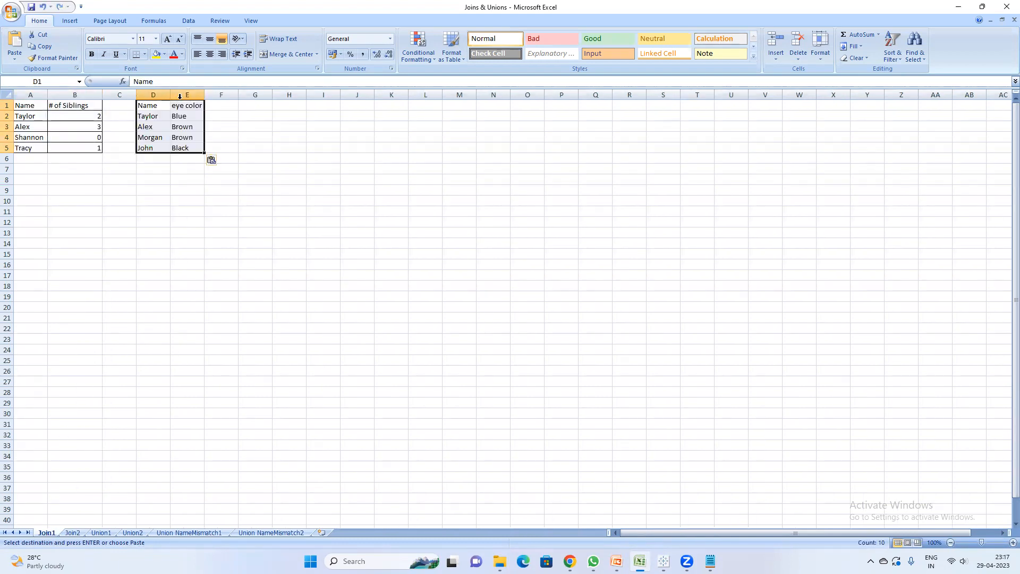
Step: Insert a row above the two tables on the Join1 sheet and label them Table1 in B1 and Table2 in D1
{"action": "left_click", "coordinate": [37, 115]}
{"action": "left_click_drag", "start_coordinate": [21, 104], "coordinate": [91, 157]}
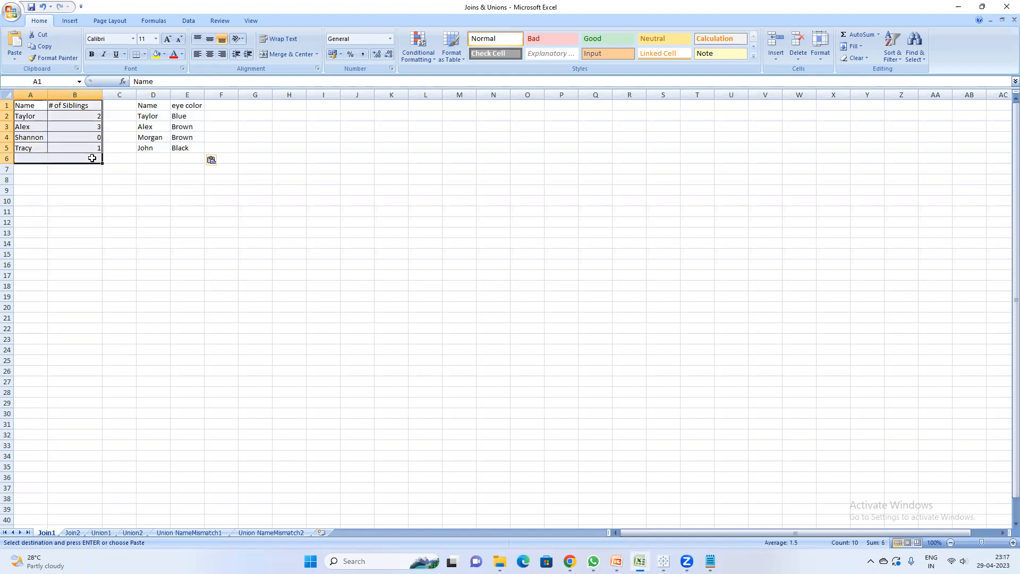
{"action": "left_click_drag", "start_coordinate": [144, 109], "coordinate": [189, 148]}
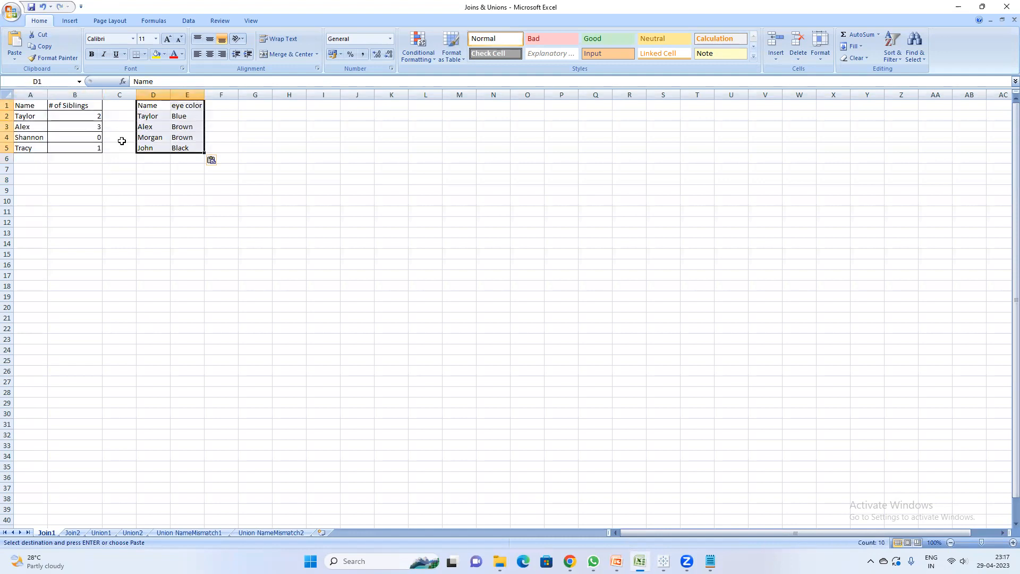
{"action": "right_click", "coordinate": [7, 105]}
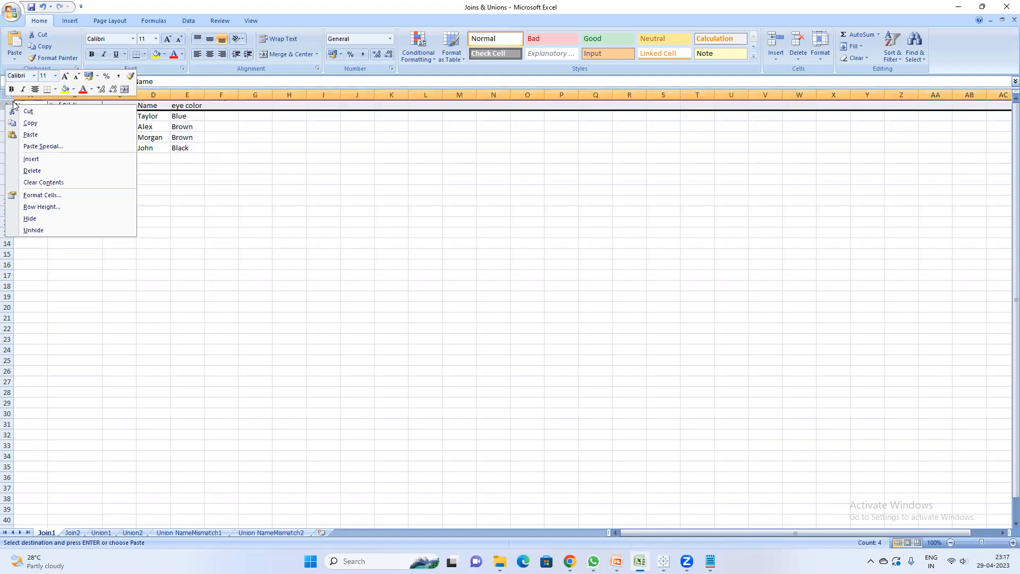
{"action": "left_click", "coordinate": [51, 160]}
{"action": "left_click", "coordinate": [81, 102]}
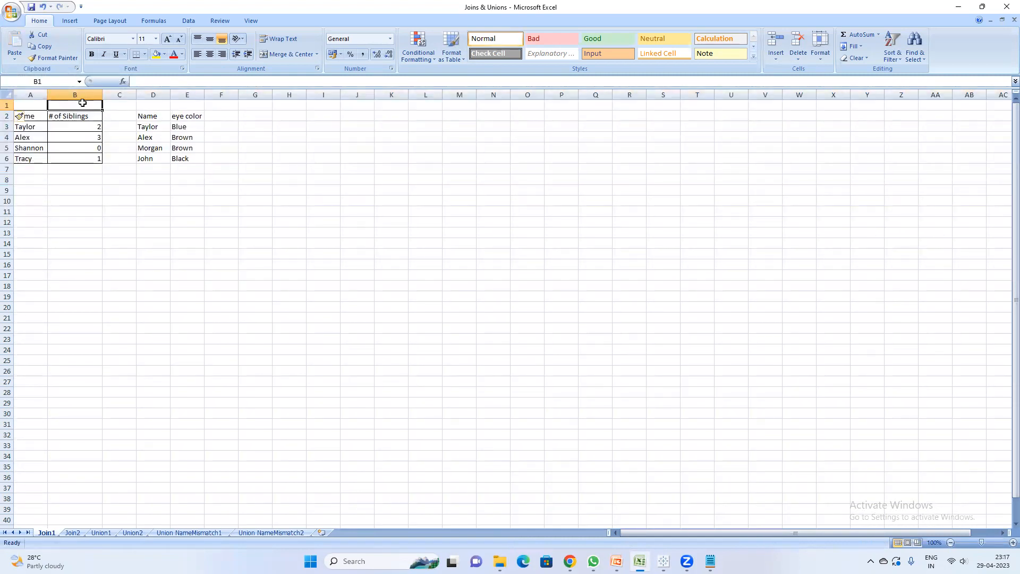
{"action": "type", "text": "Table1"}
{"action": "key", "text": "Return"}
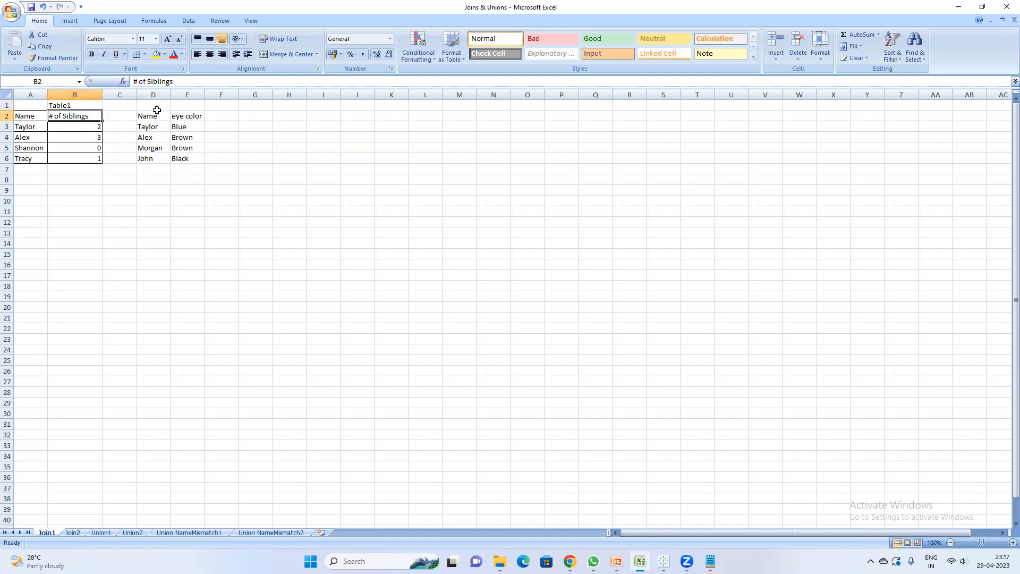
{"action": "left_click", "coordinate": [158, 107]}
{"action": "type", "text": "Table2"}
{"action": "key", "text": "Return"}
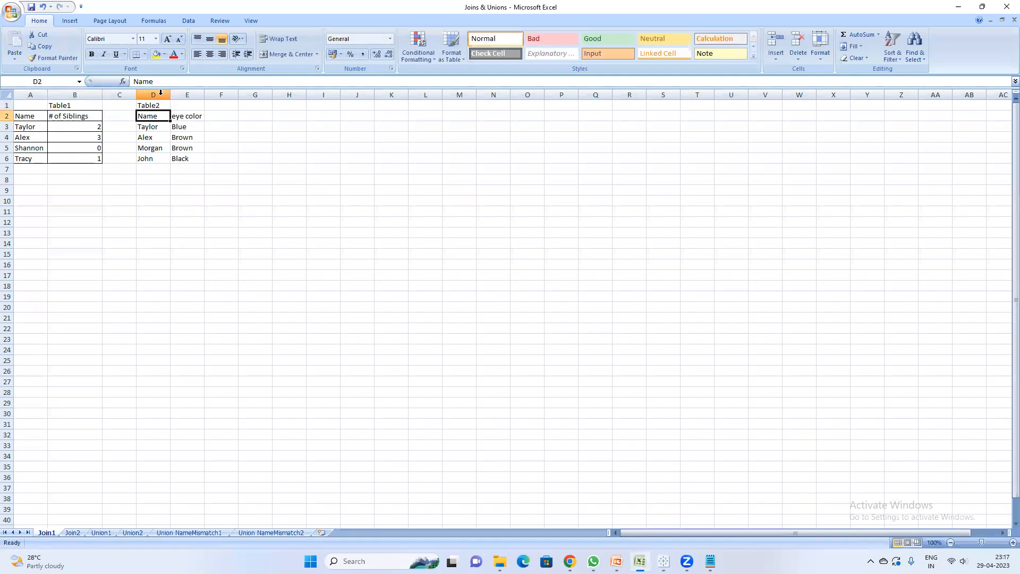
Step: Compare the Name entries of Table1 with those of Table2, row by row, to identify the matching records
{"action": "left_click", "coordinate": [128, 192]}
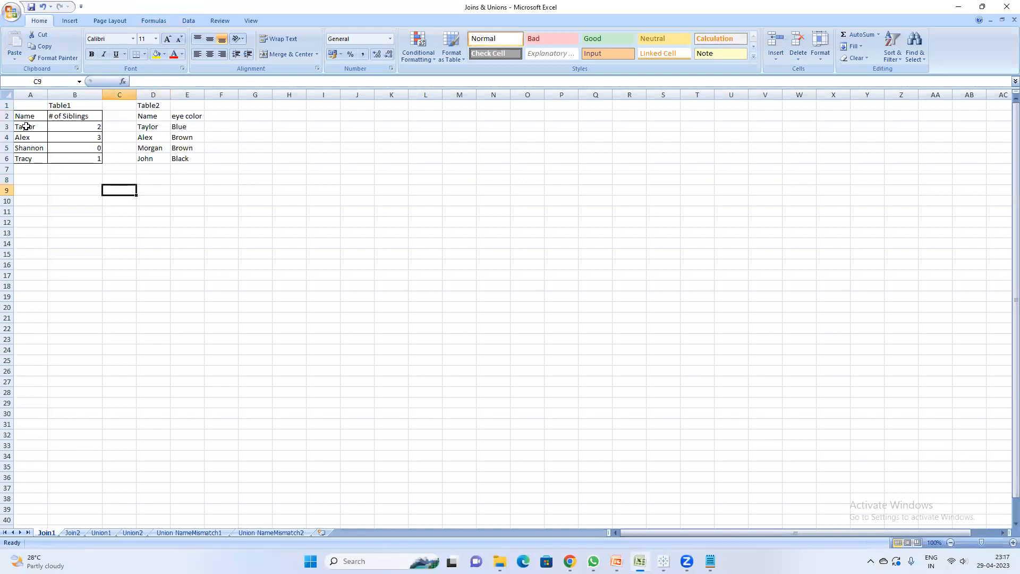
{"action": "left_click", "coordinate": [26, 126]}
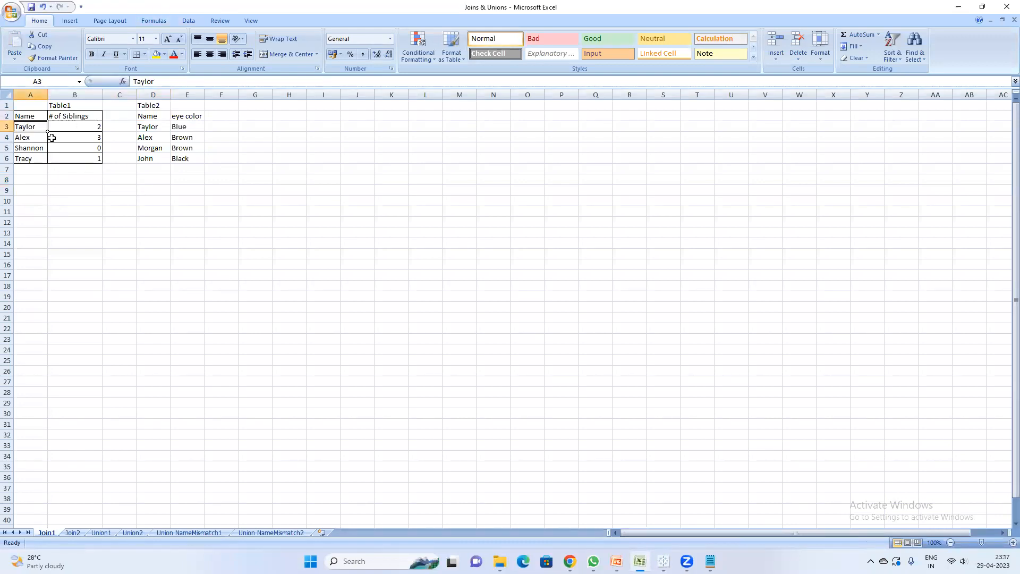
{"action": "left_click", "coordinate": [144, 126]}
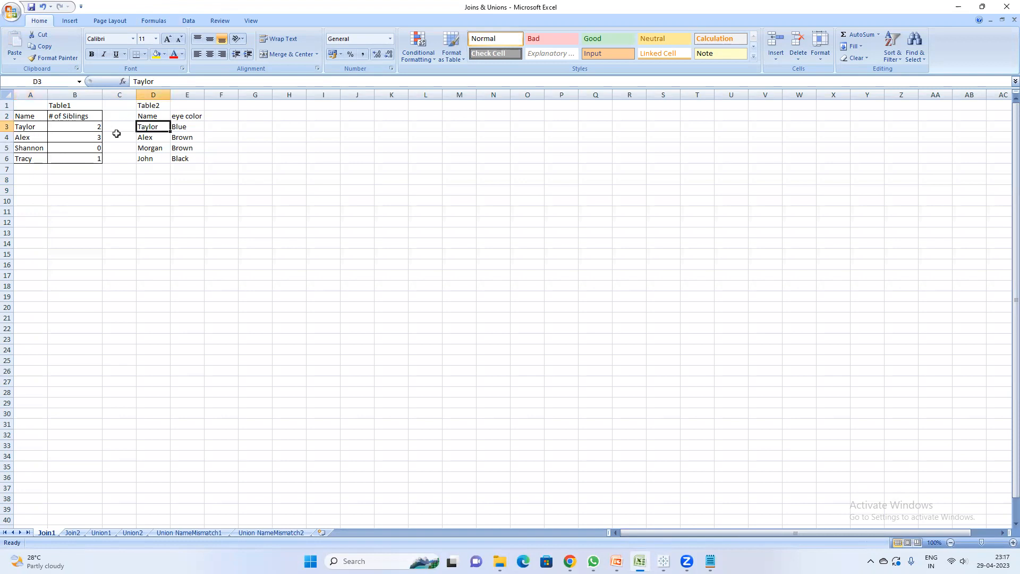
{"action": "left_click", "coordinate": [30, 138]}
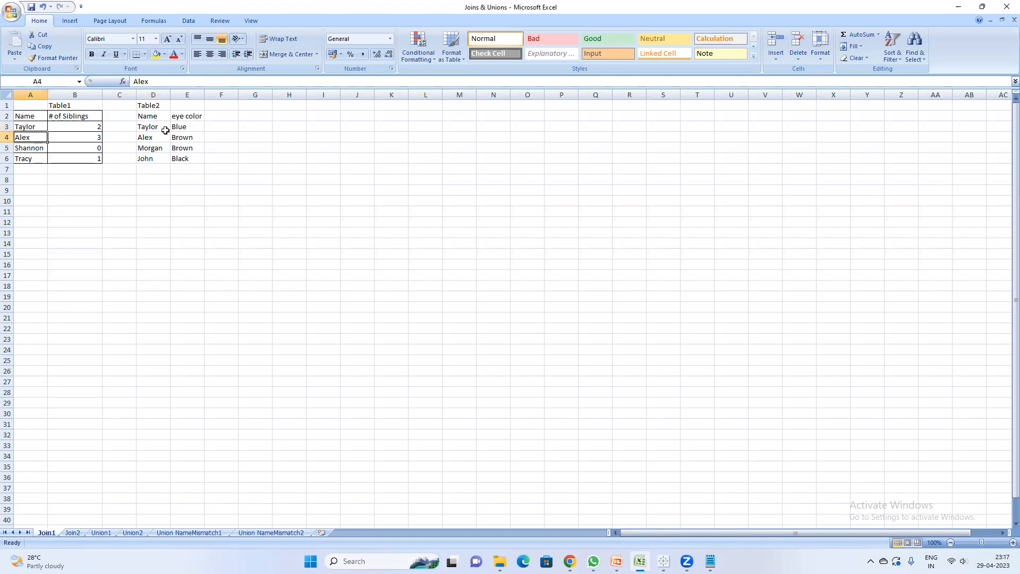
{"action": "left_click", "coordinate": [146, 136]}
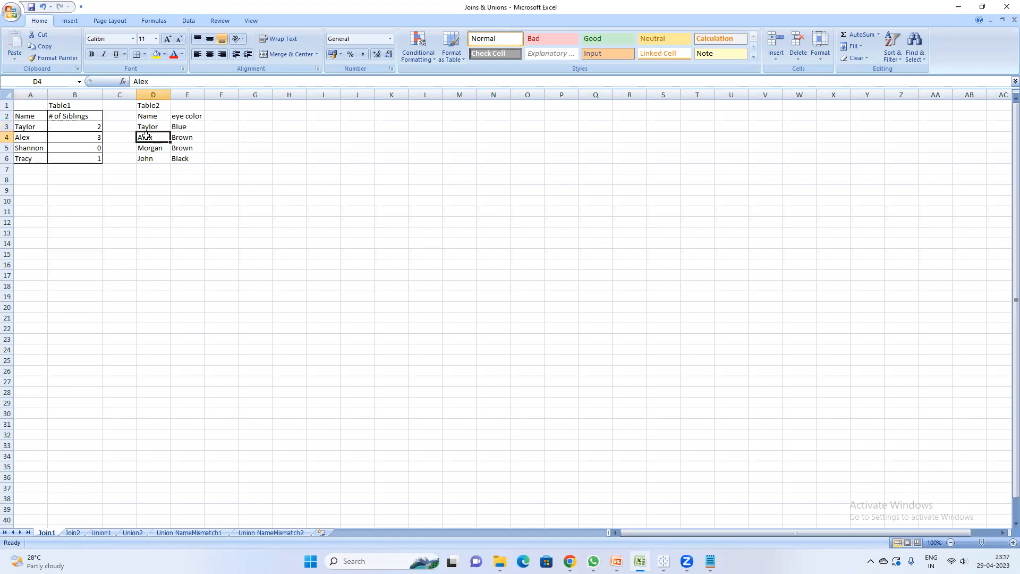
{"action": "left_click", "coordinate": [28, 148]}
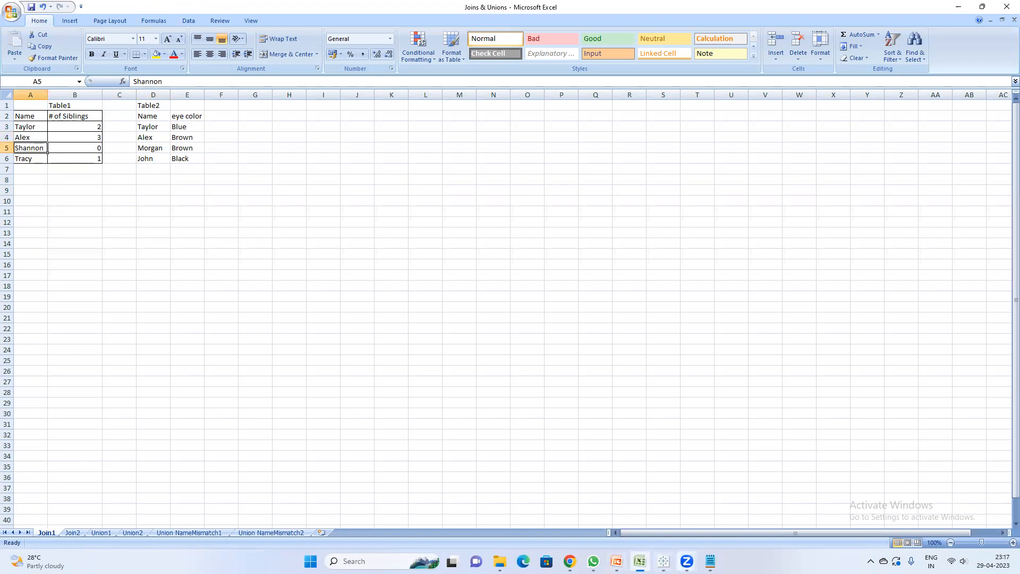
Step: Switch to the Tableau Book2 window, close the join settings and examine the inner join's preview rows
{"action": "left_click", "coordinate": [663, 562]}
{"action": "left_click", "coordinate": [732, 506]}
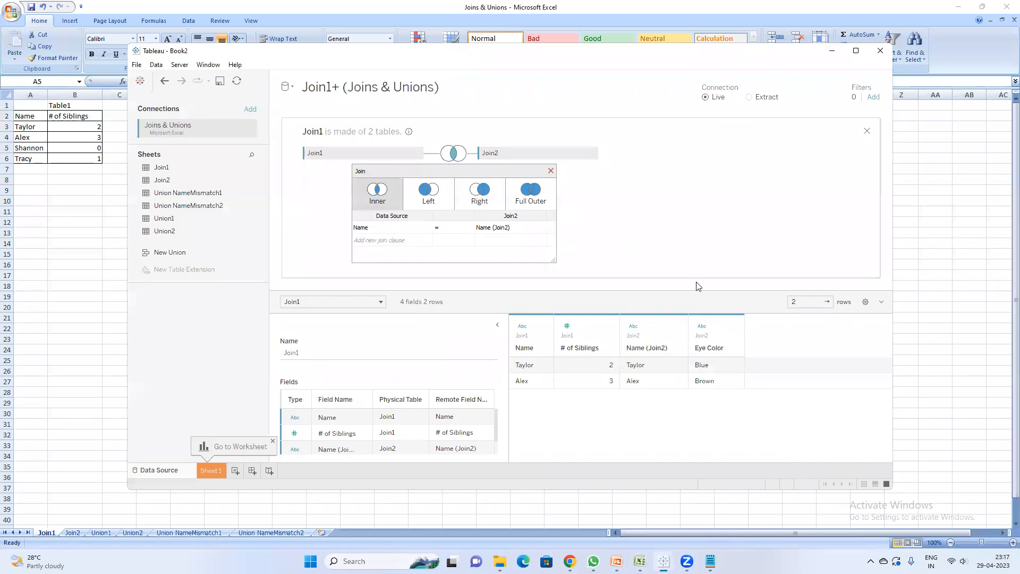
{"action": "left_click", "coordinate": [561, 193]}
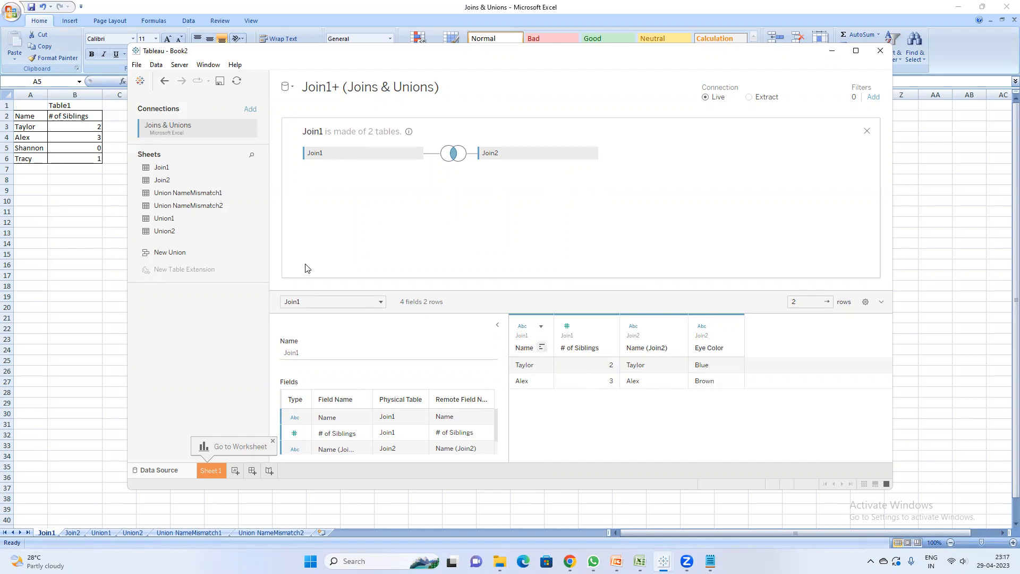
Step: Return to the Excel workbook and enter "inner join" in cell B10 of the Join1 sheet
{"action": "left_click", "coordinate": [52, 212]}
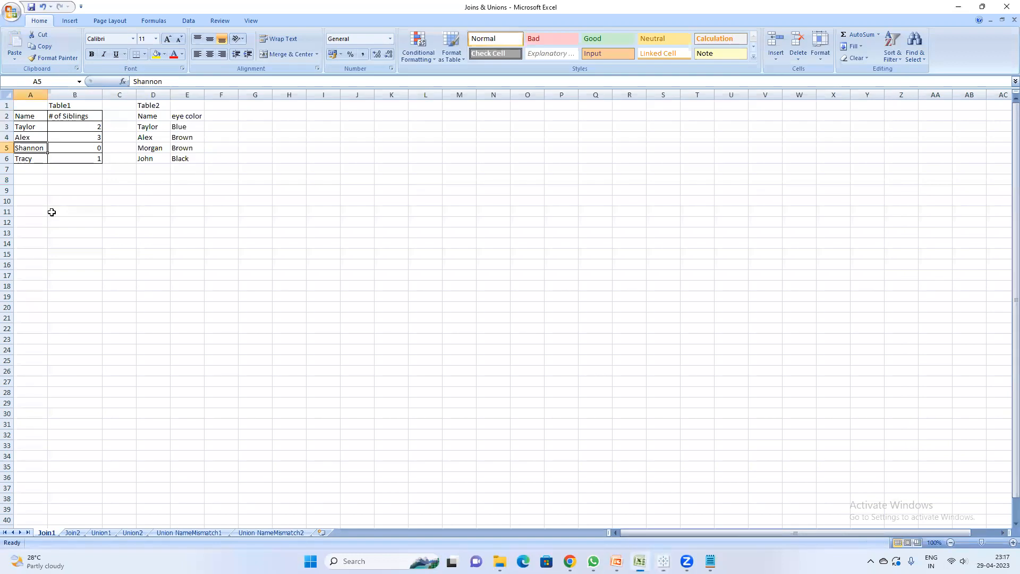
{"action": "left_click", "coordinate": [86, 202]}
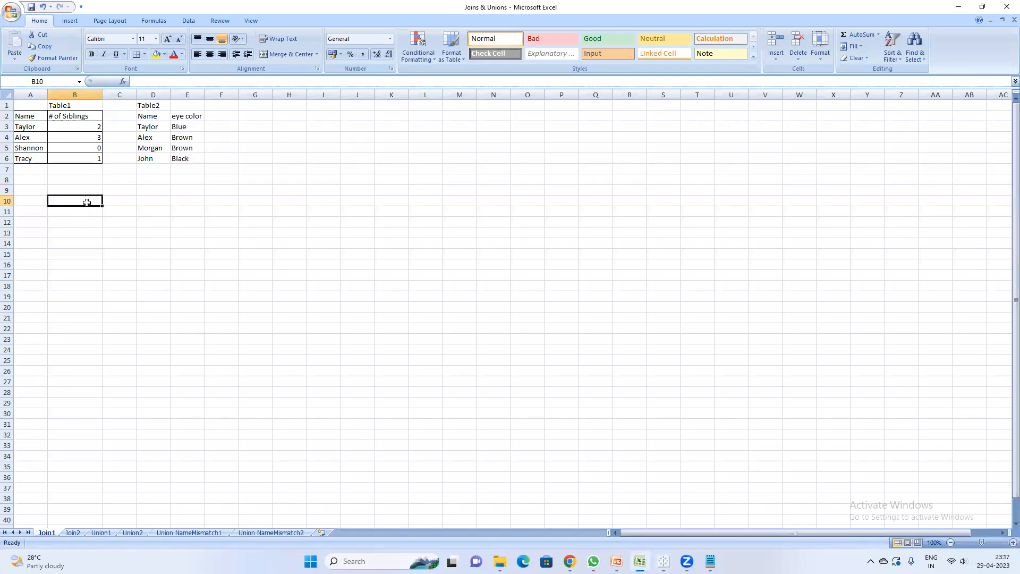
{"action": "type", "text": "inner join"}
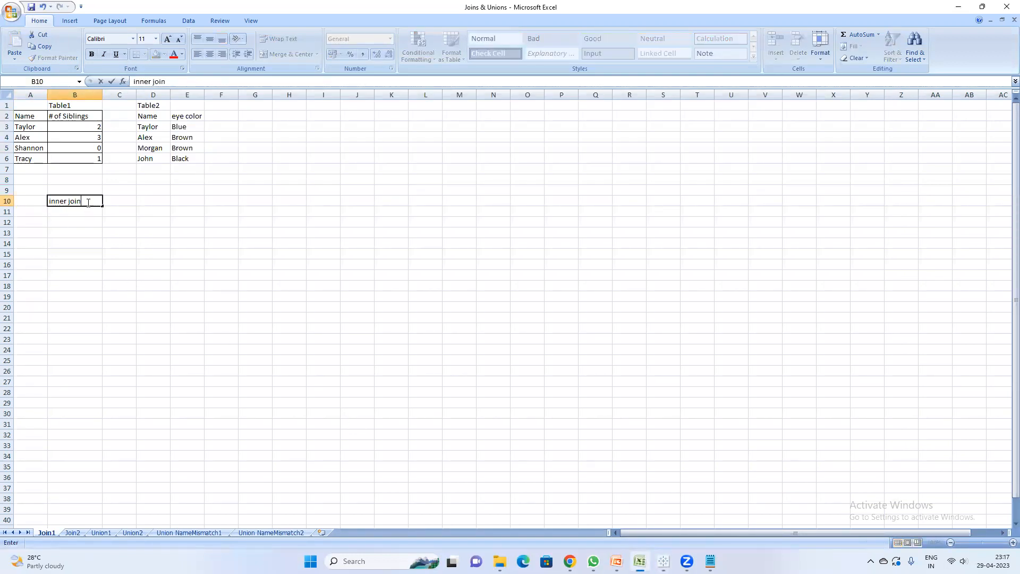
{"action": "key", "text": "Return"}
Step: Widen column C and enter the description "Only matching values from both tables" in C10
{"action": "key", "text": "Return"}
{"action": "key", "text": "Up"}
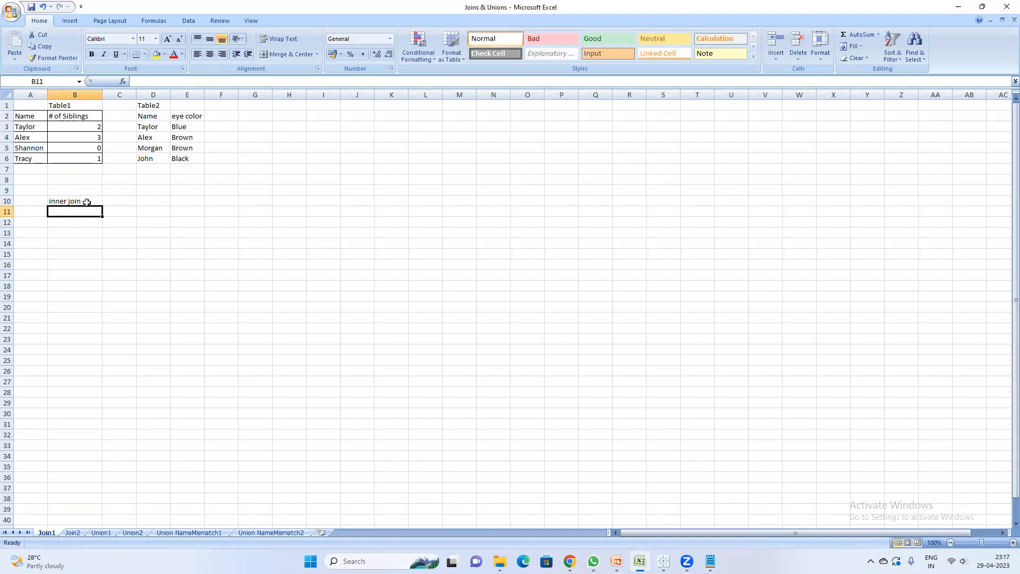
{"action": "key", "text": "Right"}
{"action": "key", "text": "Right"}
{"action": "key", "text": "Up"}
{"action": "key", "text": "Left"}
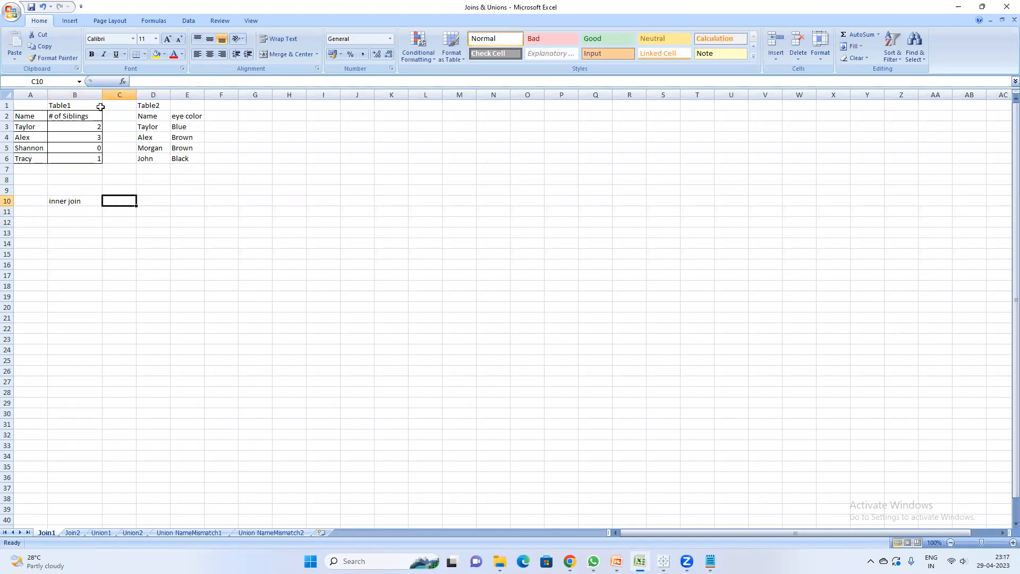
{"action": "left_click_drag", "start_coordinate": [137, 95], "coordinate": [337, 94]}
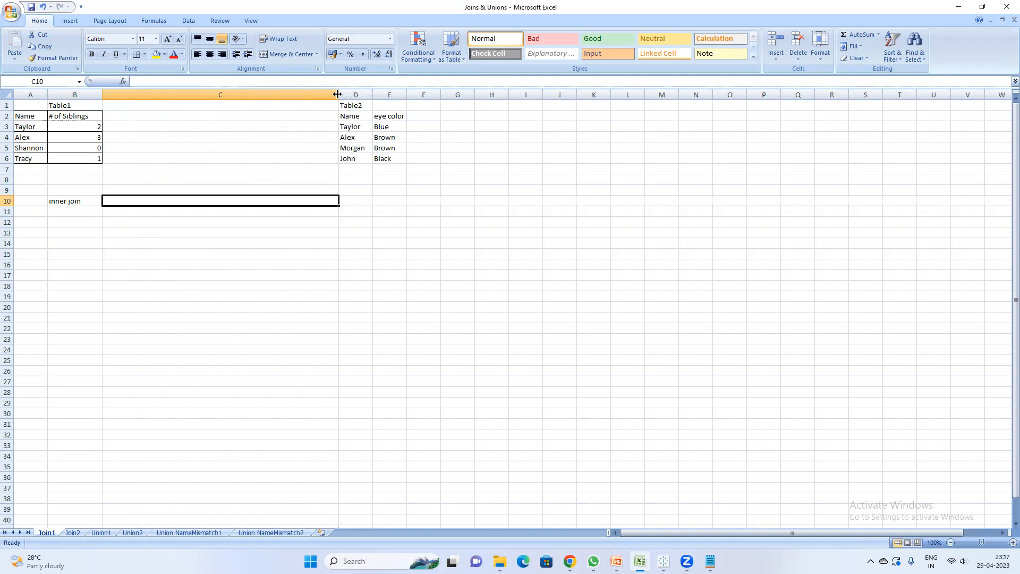
{"action": "type", "text": "Onl"}
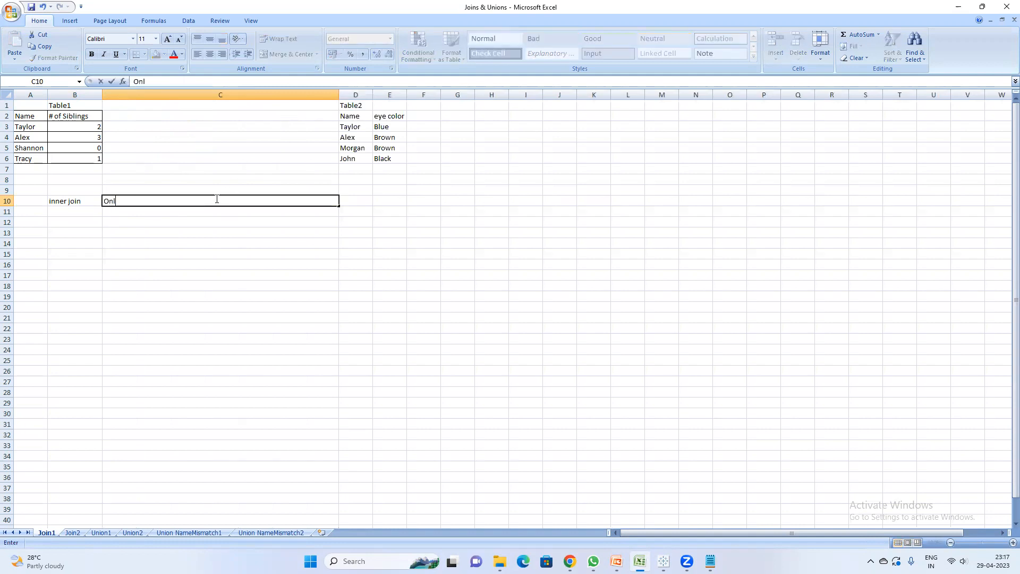
{"action": "type", "text": "y matching value  from both table"}
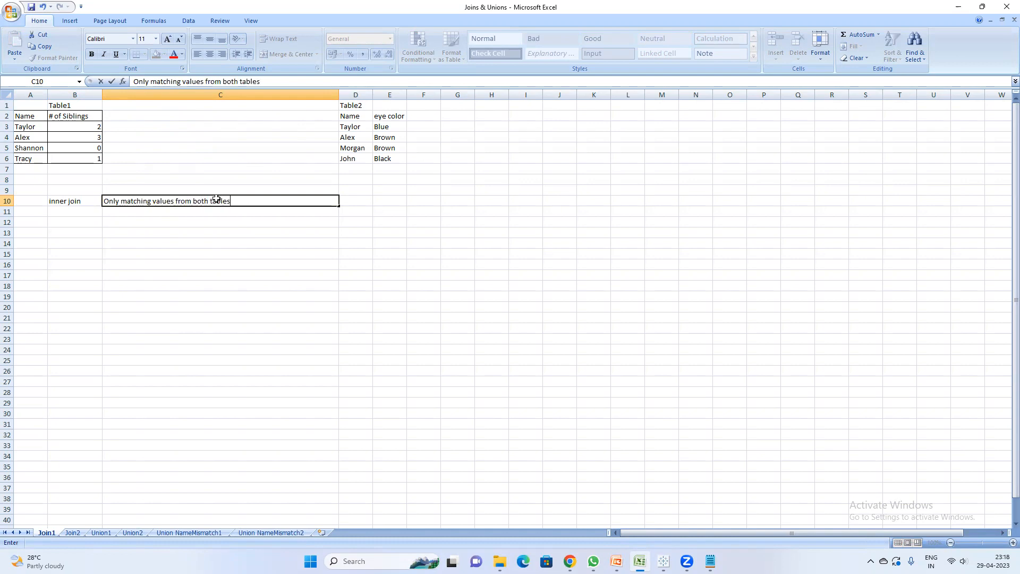
{"action": "type", "text": "s"}
{"action": "key", "text": "Return"}
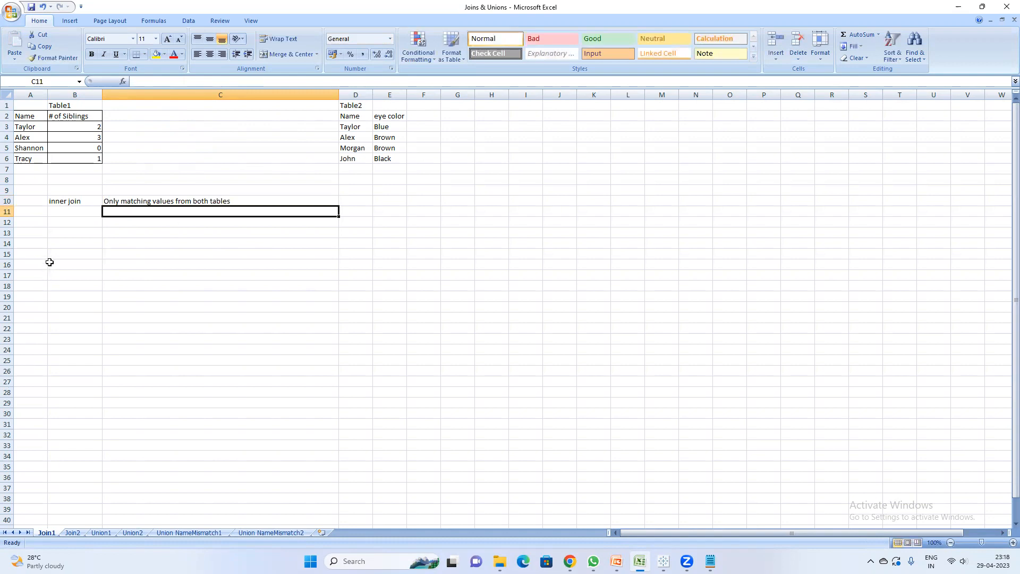
Step: Enter "Left Join" in B11 and its description "Left table all records & matching records from right table" in C11
{"action": "left_click", "coordinate": [83, 214]}
{"action": "type", "text": "L"}
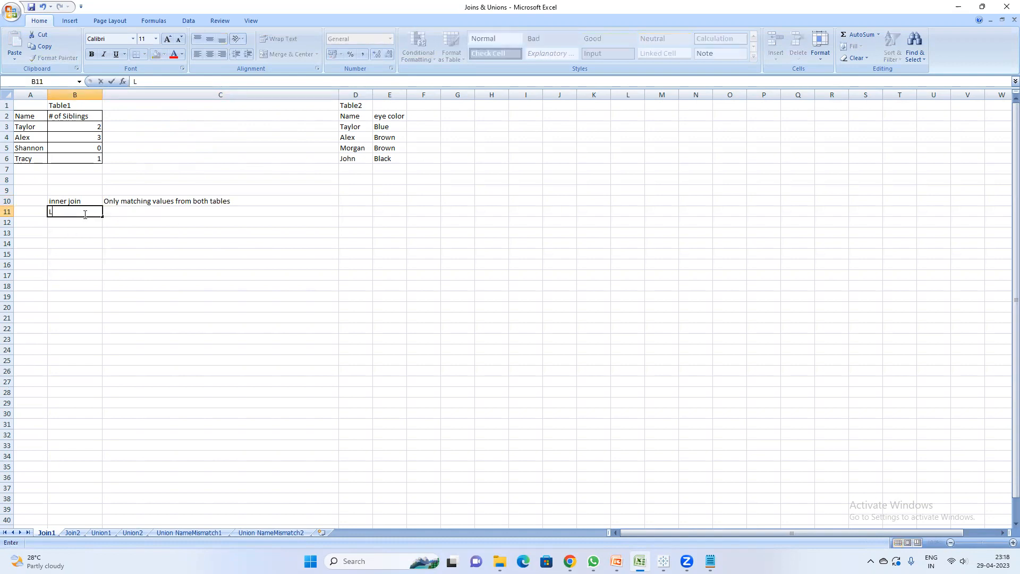
{"action": "type", "text": "eft Join"}
{"action": "key", "text": "Return"}
{"action": "left_click", "coordinate": [84, 214]}
{"action": "key", "text": "Right"}
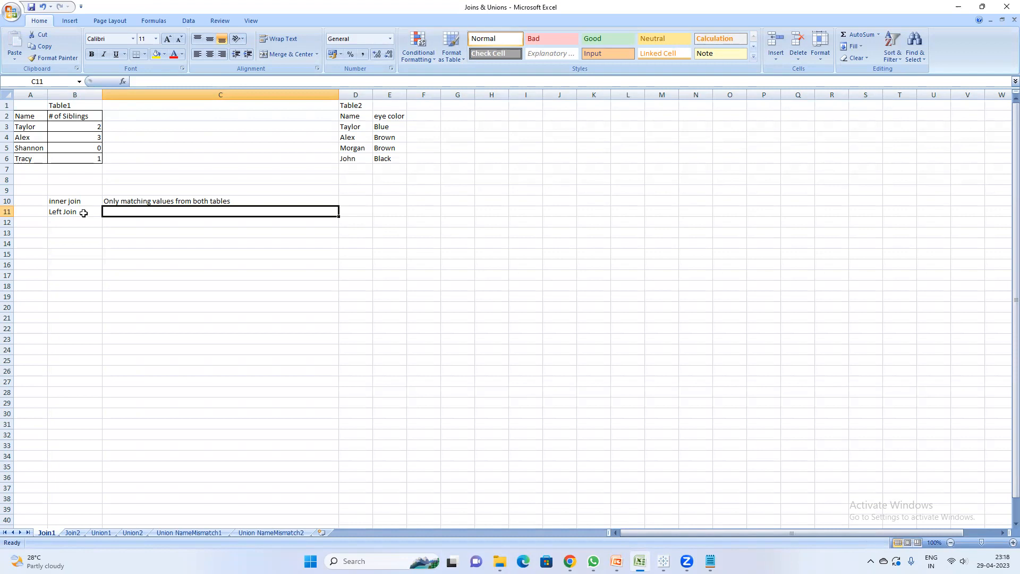
{"action": "type", "text": "Left table"}
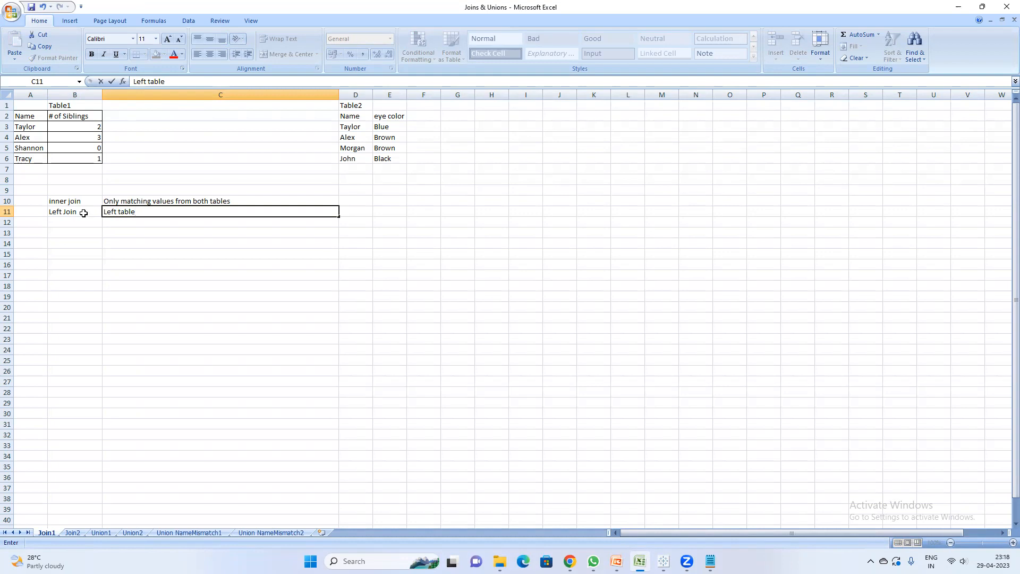
{"action": "type", "text": " all records & matching r"}
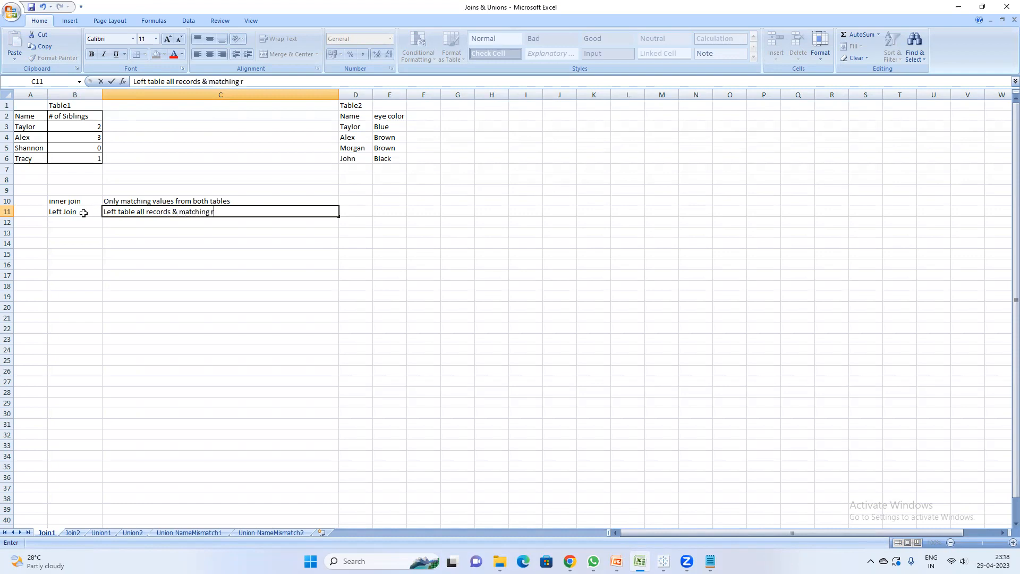
{"action": "type", "text": "ecords from right table"}
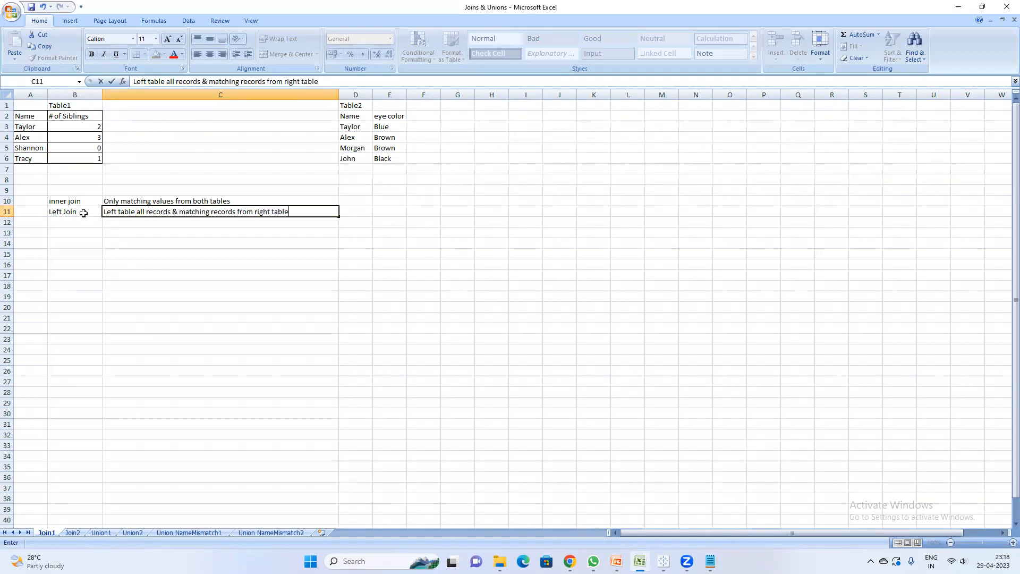
{"action": "key", "text": "Return"}
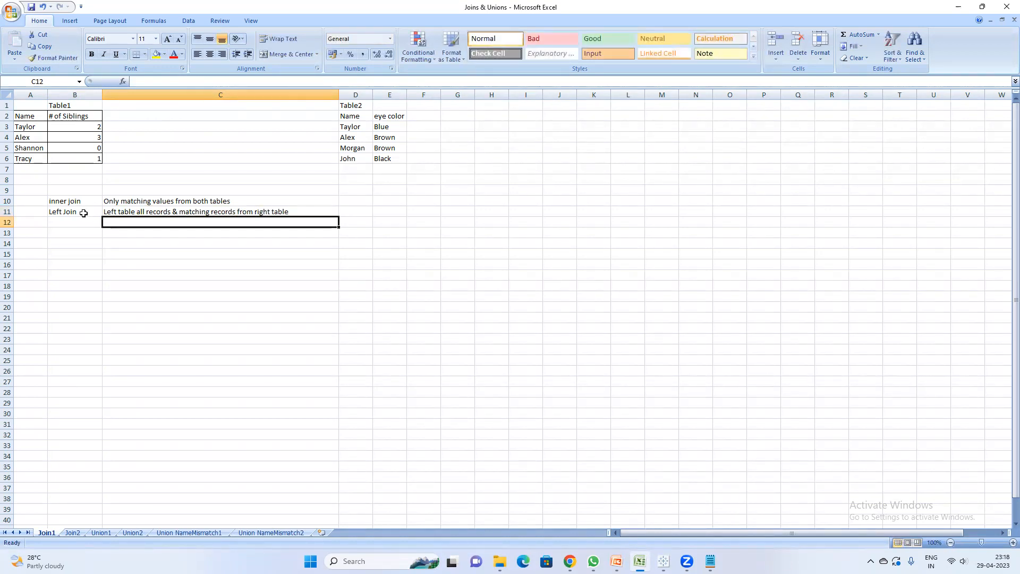
Step: Copy Table1 with its headers to cell F14 and widen column G to fit the # of Siblings header
{"action": "left_click_drag", "start_coordinate": [25, 118], "coordinate": [67, 157]}
{"action": "key", "text": "ctrl+c"}
{"action": "left_click", "coordinate": [416, 247]}
{"action": "key", "text": "ctrl+v"}
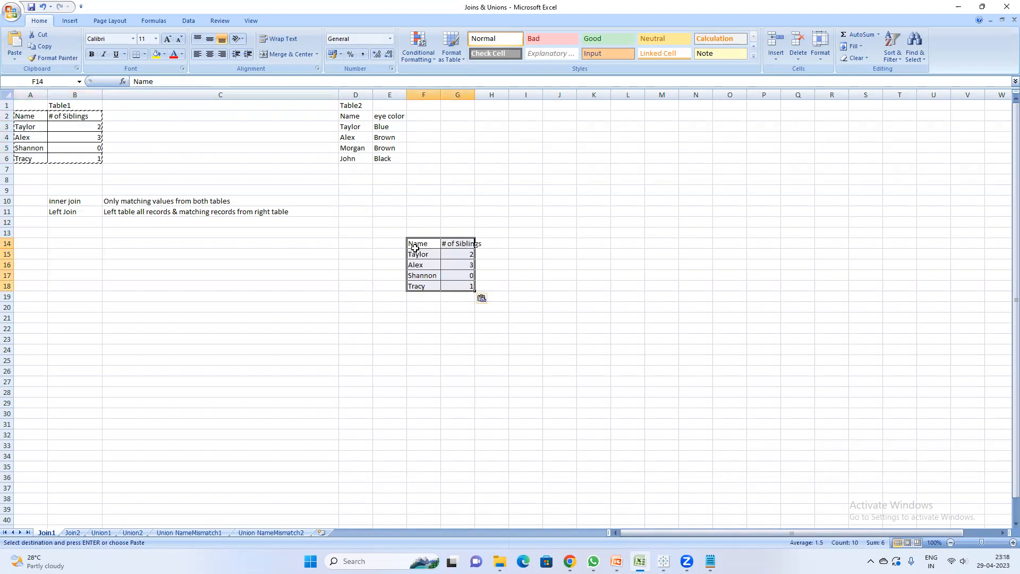
{"action": "left_click_drag", "start_coordinate": [476, 102], "coordinate": [487, 96]}
Step: Copy the two matching records of Table2 (D3:E4) to cell H15, beside the copied Table1 rows
{"action": "left_click_drag", "start_coordinate": [364, 128], "coordinate": [400, 137]}
{"action": "key", "text": "ctrl+c"}
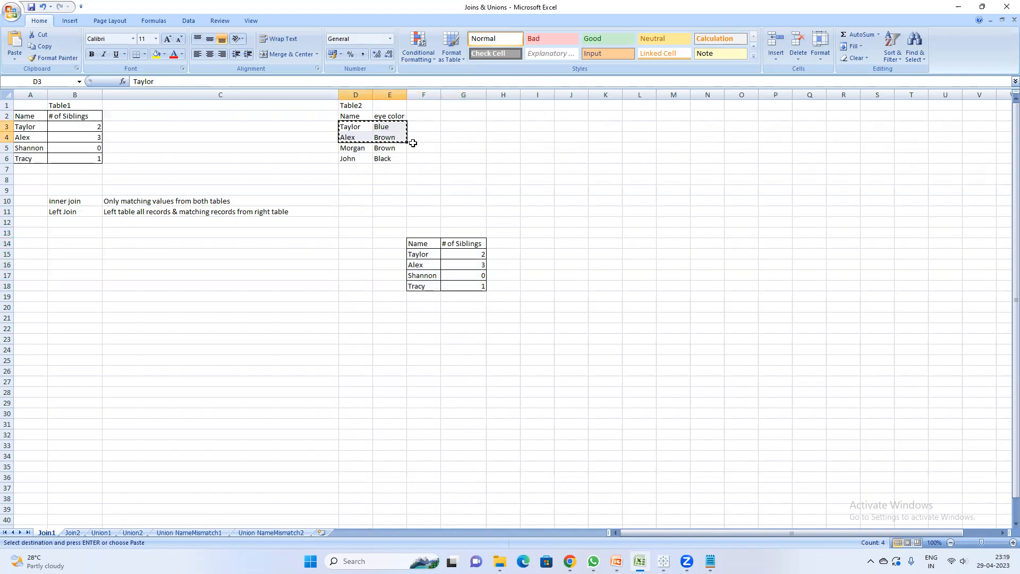
{"action": "left_click", "coordinate": [509, 256]}
{"action": "key", "text": "ctrl+v"}
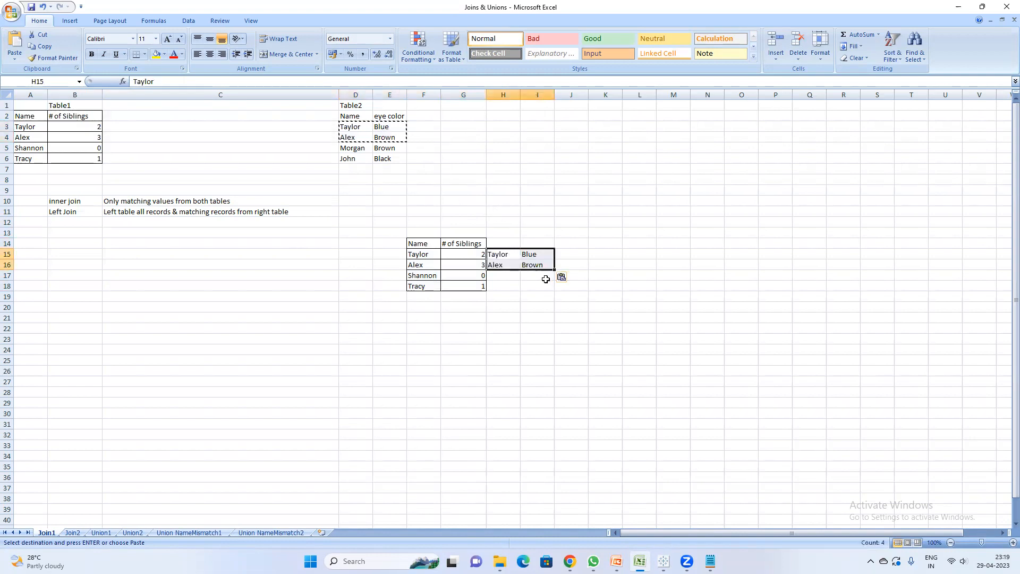
Step: Copy Table2's Name and eye color headers to H14, and select the empty cell H17 beside the first unmatched record
{"action": "key", "text": "Up"}
{"action": "left_click_drag", "start_coordinate": [352, 116], "coordinate": [394, 116]}
{"action": "key", "text": "ctrl+c"}
{"action": "left_click", "coordinate": [506, 244]}
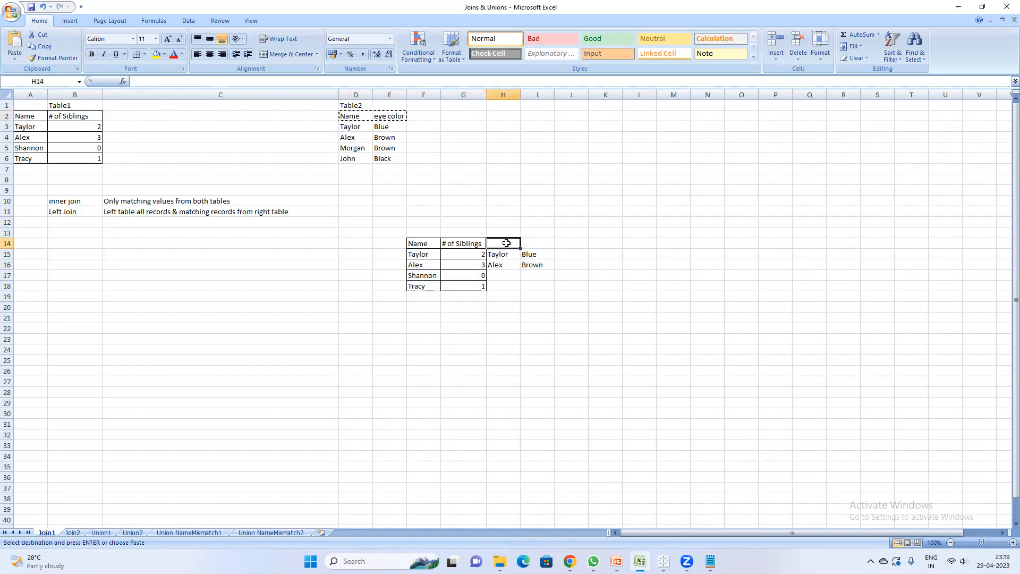
{"action": "key", "text": "ctrl+v"}
{"action": "key", "text": "Escape"}
{"action": "left_click", "coordinate": [510, 277]}
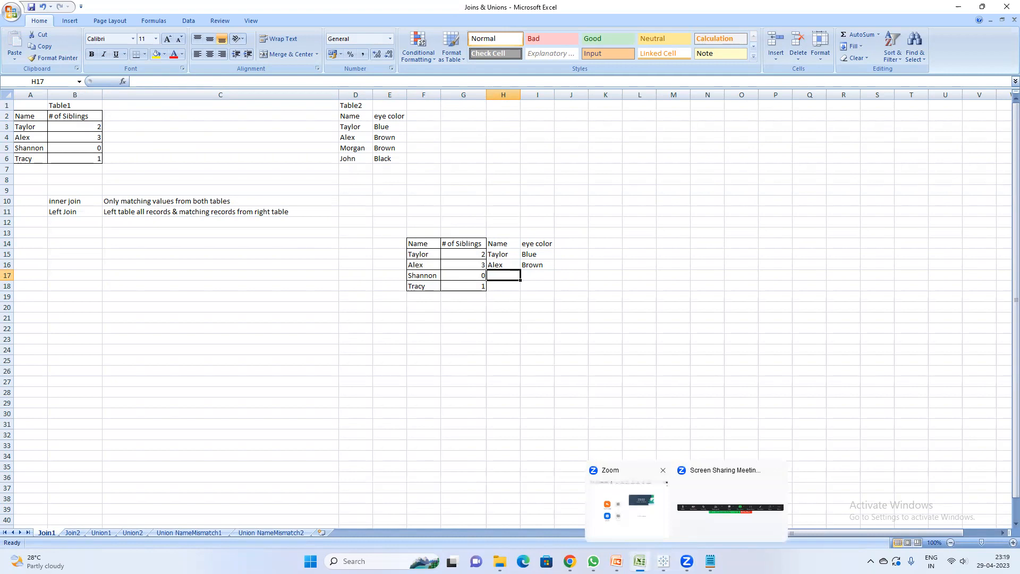
Step: Switch to the Tableau Book2 workbook and build Sheet 1 with Name and Eye Color as rows and # of Siblings as text values
{"action": "mouse_move", "coordinate": [664, 561]}
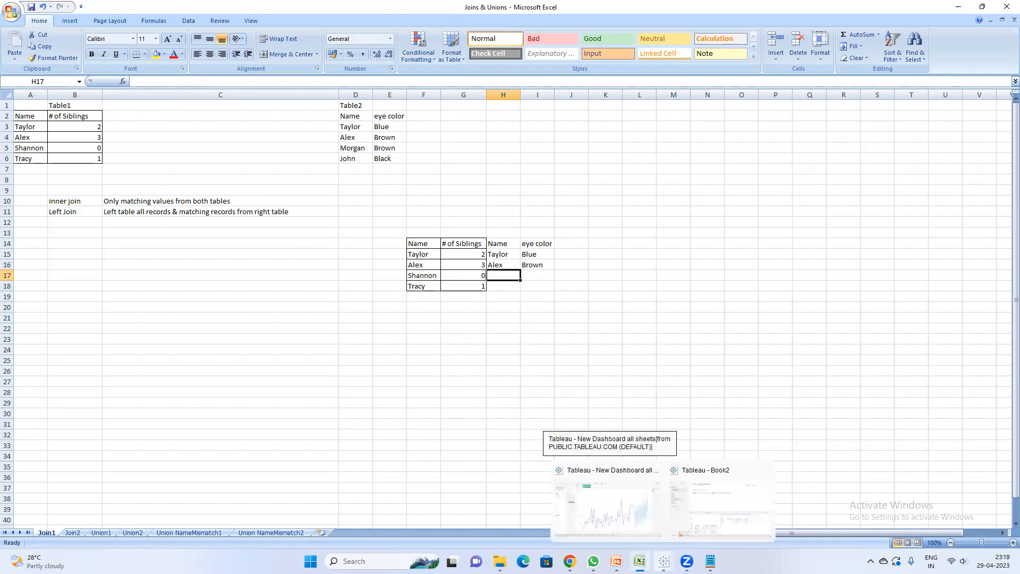
{"action": "left_click", "coordinate": [723, 502]}
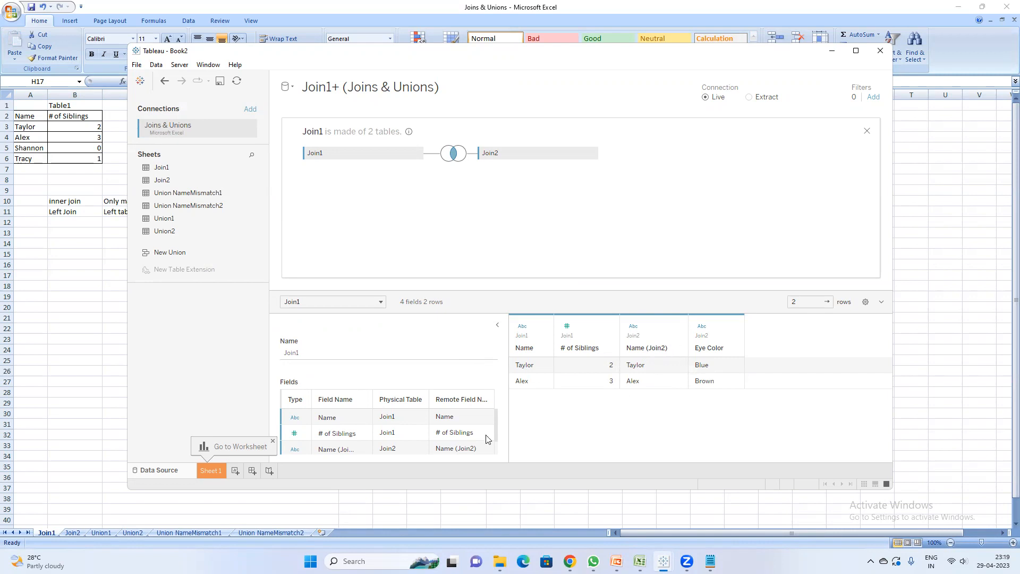
{"action": "left_click", "coordinate": [213, 470]}
{"action": "left_click", "coordinate": [168, 171]}
{"action": "double_click", "coordinate": [168, 171]}
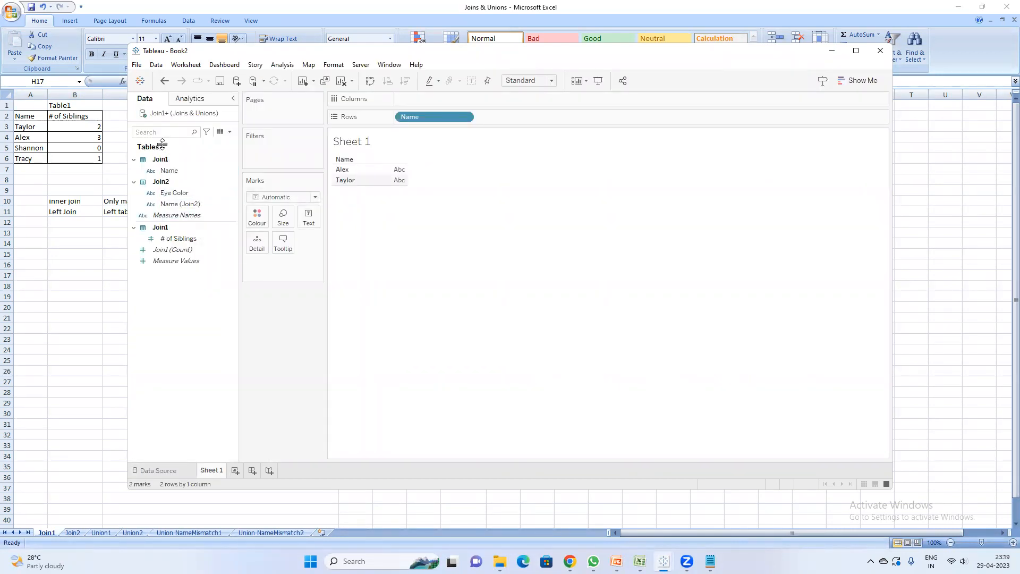
{"action": "double_click", "coordinate": [176, 193]}
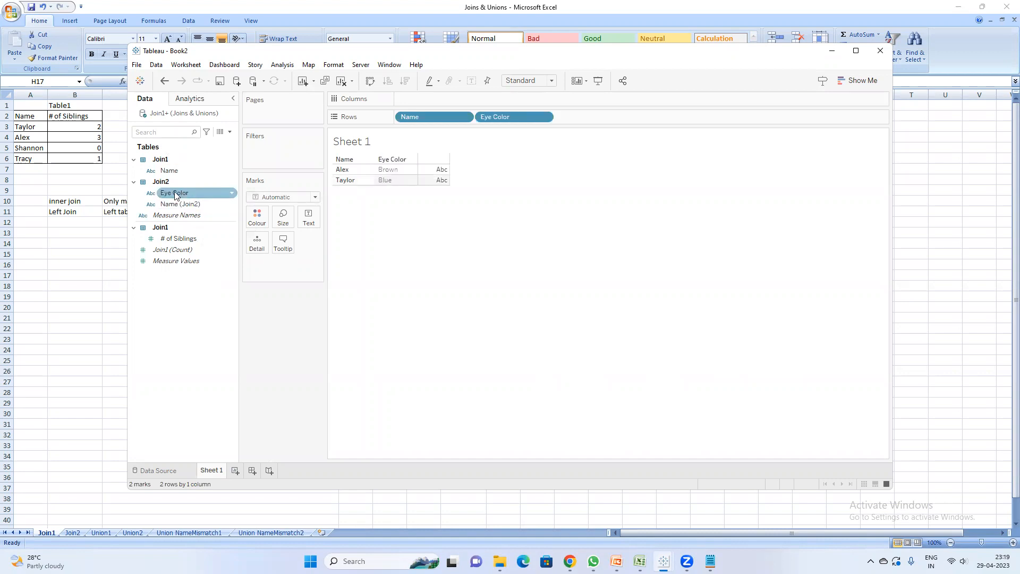
{"action": "double_click", "coordinate": [183, 239]}
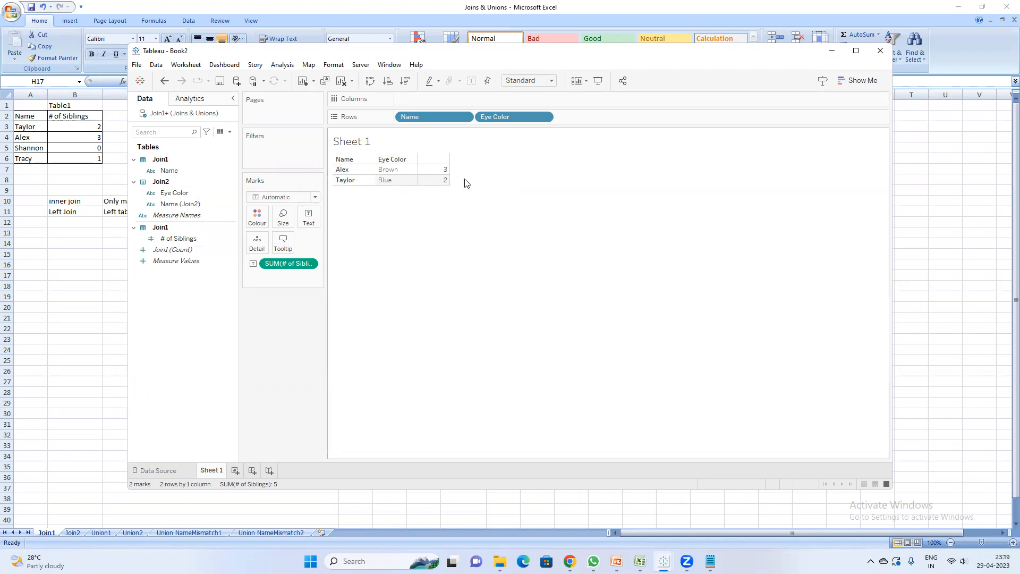
Step: View the underlying data of the Join1+ data source, and close the data window
{"action": "left_click", "coordinate": [221, 133]}
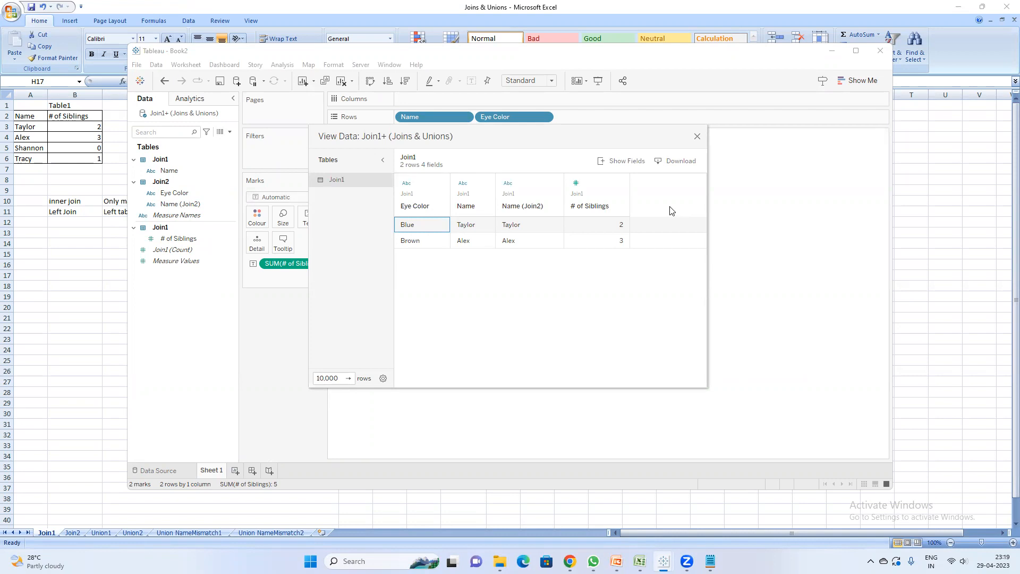
{"action": "left_click", "coordinate": [698, 137]}
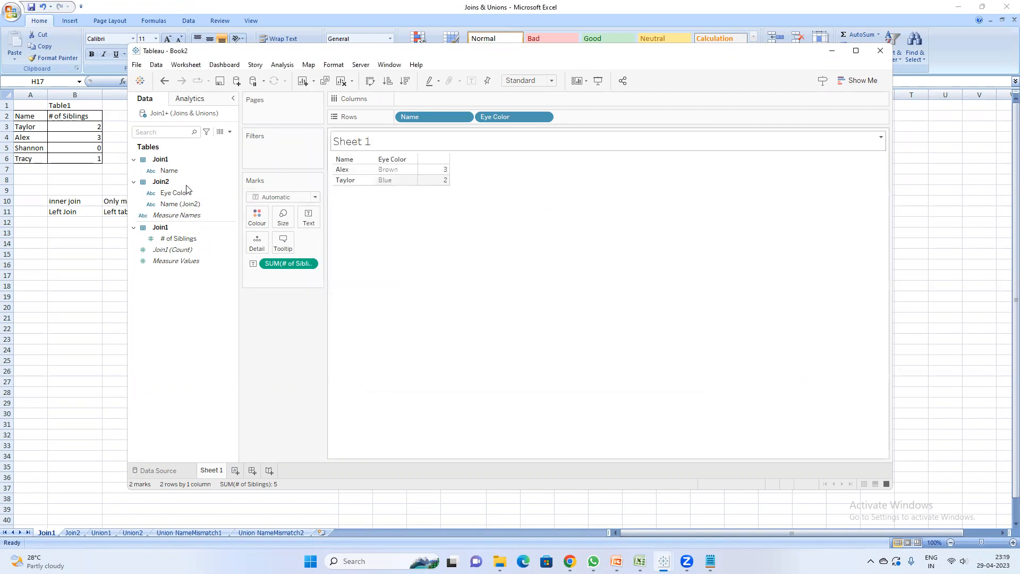
Step: Edit the data source, change the join between Join1 and Join2 to Left, and highlight the Taylor and Alex values from Join1
{"action": "right_click", "coordinate": [186, 119]}
{"action": "left_click", "coordinate": [265, 123]}
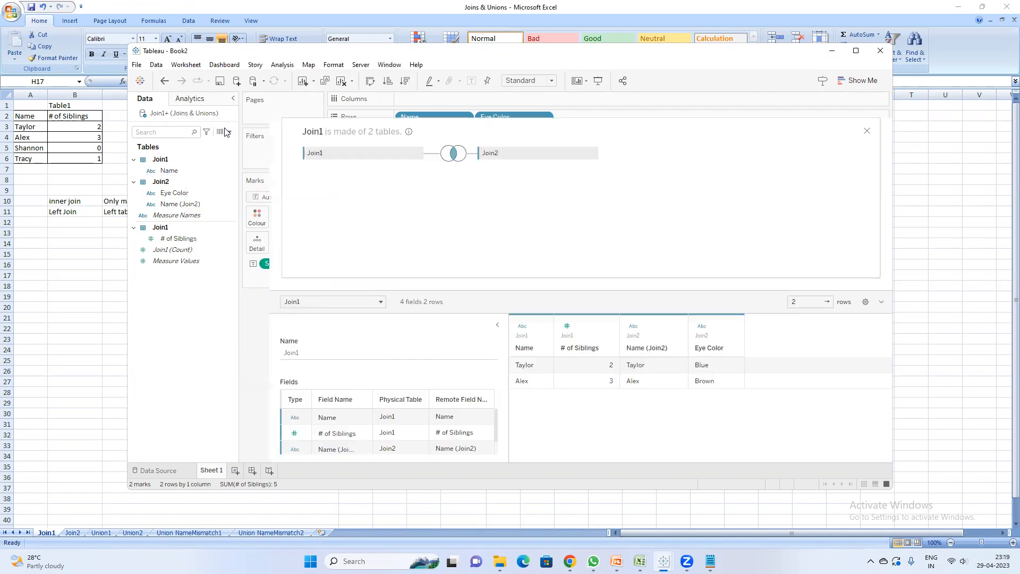
{"action": "left_click", "coordinate": [454, 156]}
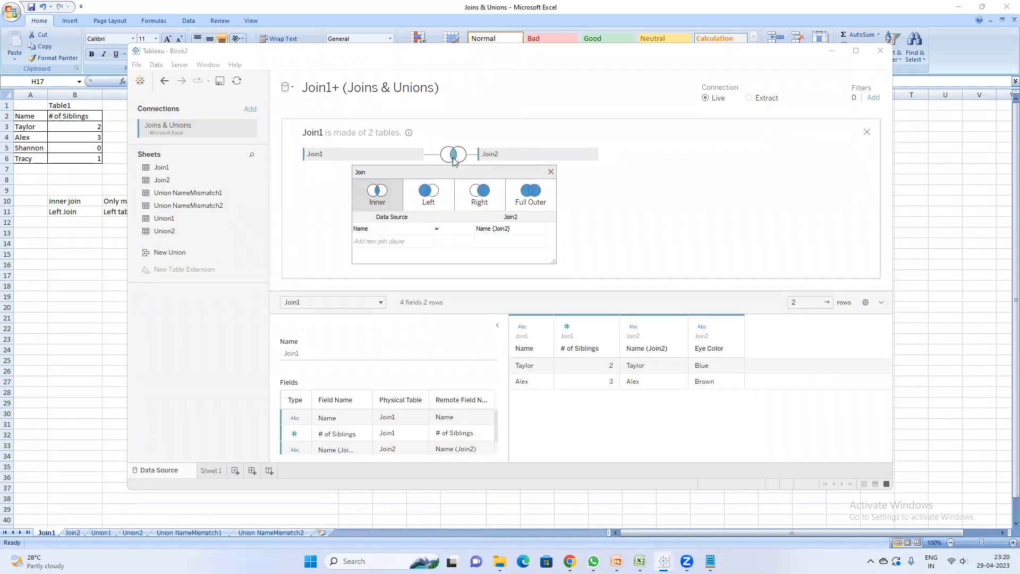
{"action": "left_click", "coordinate": [437, 195]}
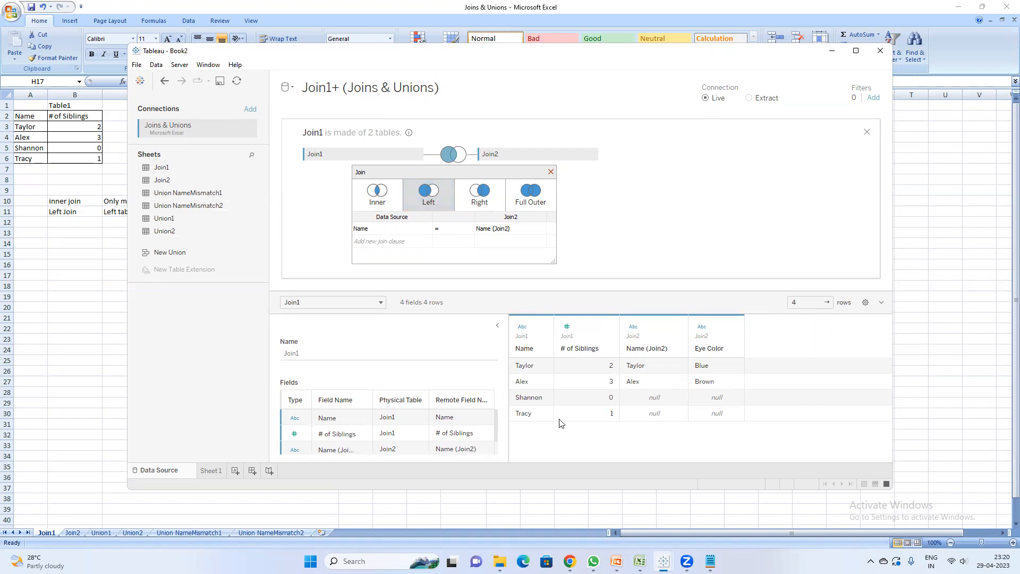
{"action": "left_click_drag", "start_coordinate": [540, 345], "coordinate": [612, 382]}
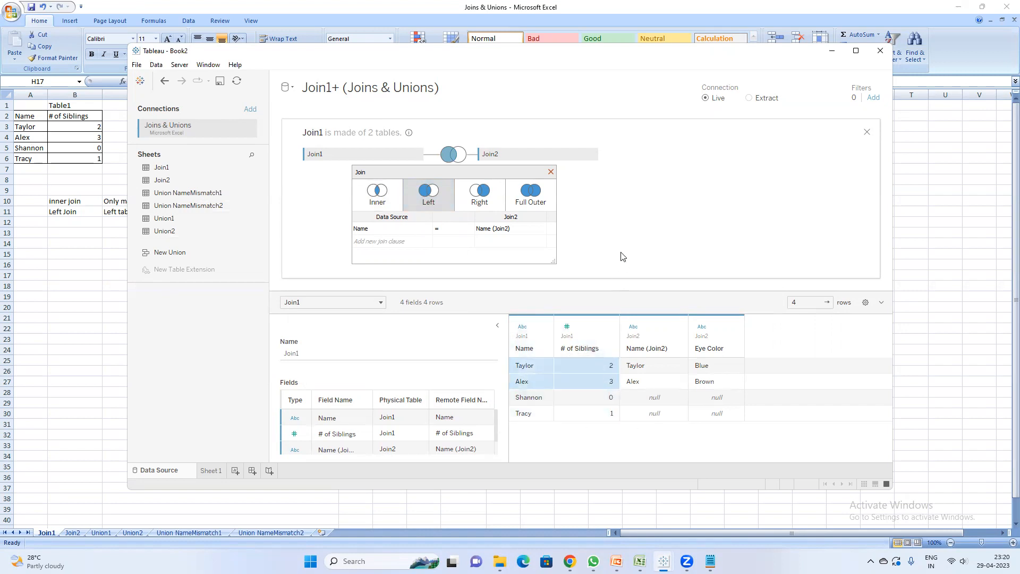
{"action": "left_click", "coordinate": [550, 171]}
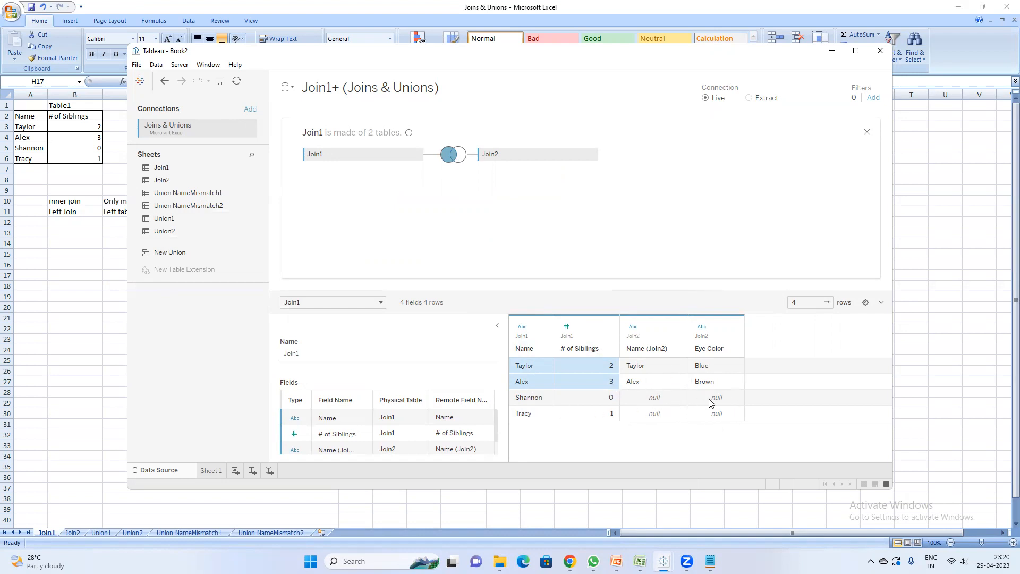
Step: Switch to Excel and enter "Right Join" in B12 and its description "Right table all records & matching records from left table" in C12
{"action": "left_click", "coordinate": [73, 228]}
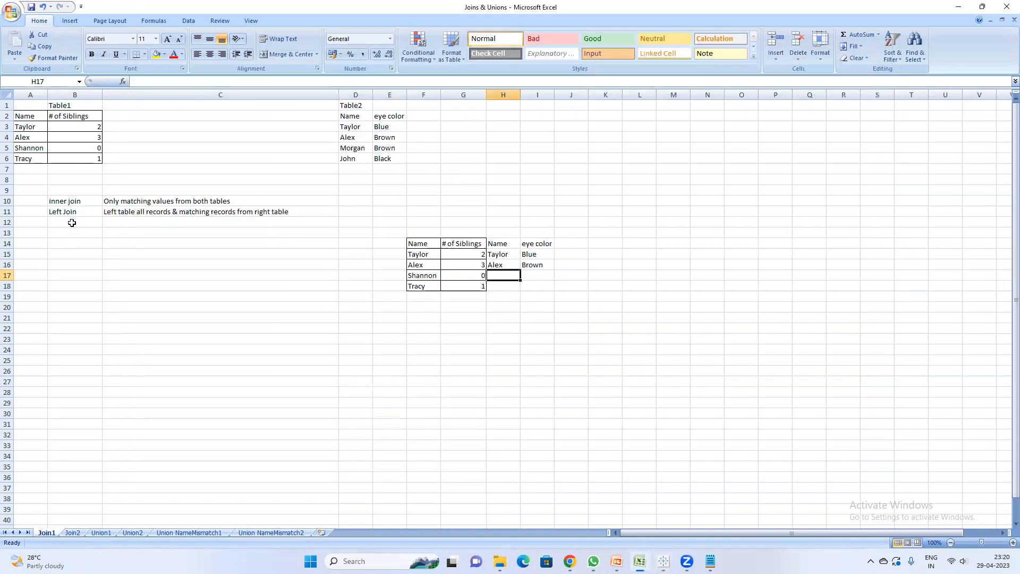
{"action": "left_click", "coordinate": [82, 220]}
{"action": "type", "text": "Ri"}
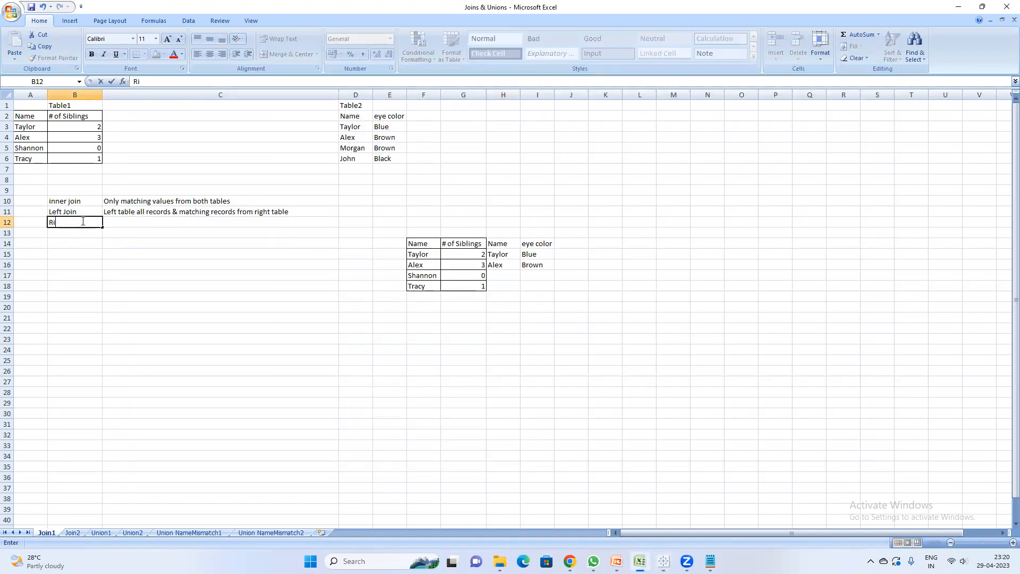
{"action": "type", "text": "ght Join"}
{"action": "key", "text": "Return"}
{"action": "key", "text": "Up"}
{"action": "key", "text": "Right"}
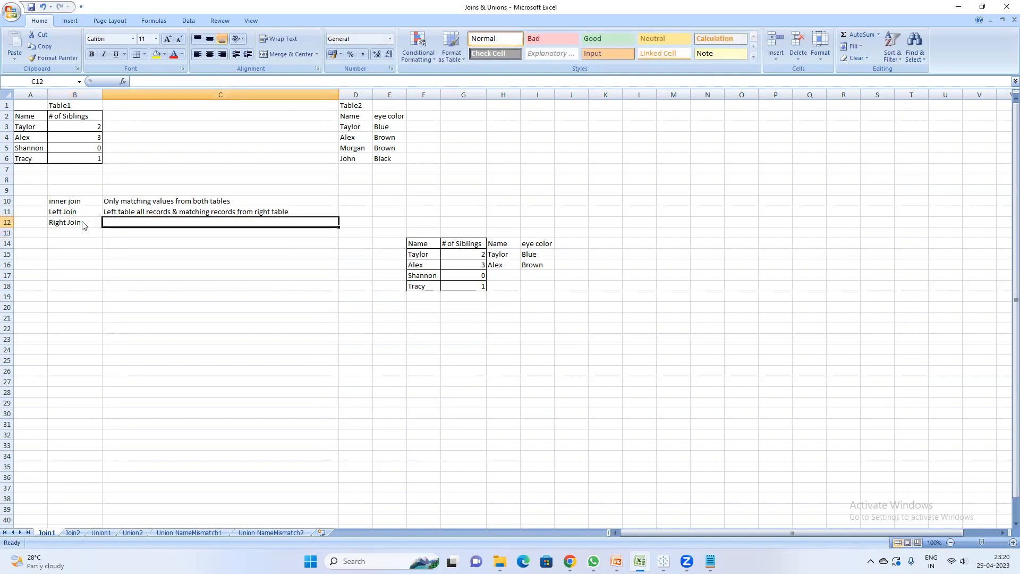
{"action": "type", "text": "Right table all"}
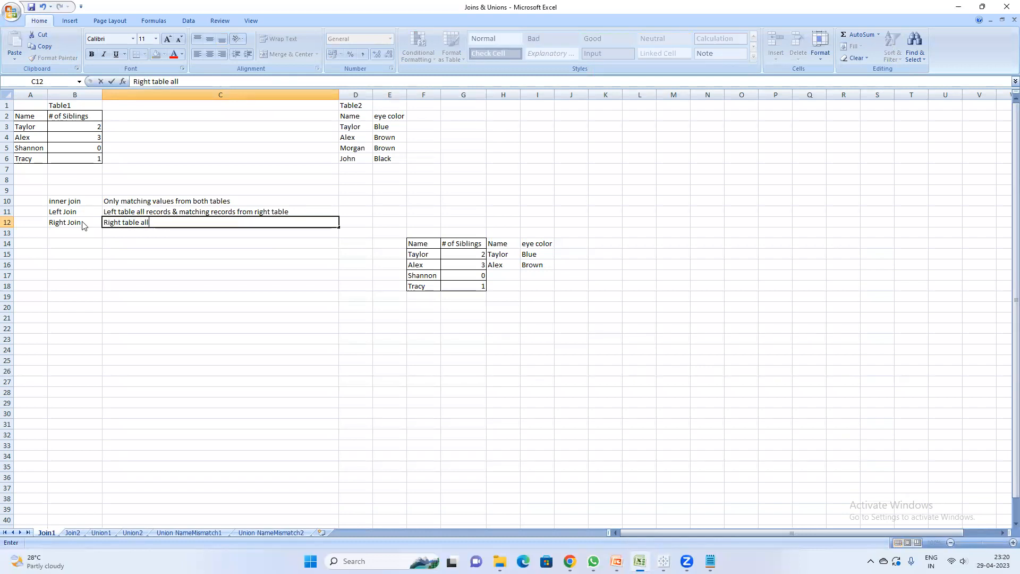
{"action": "type", "text": " records & mat"}
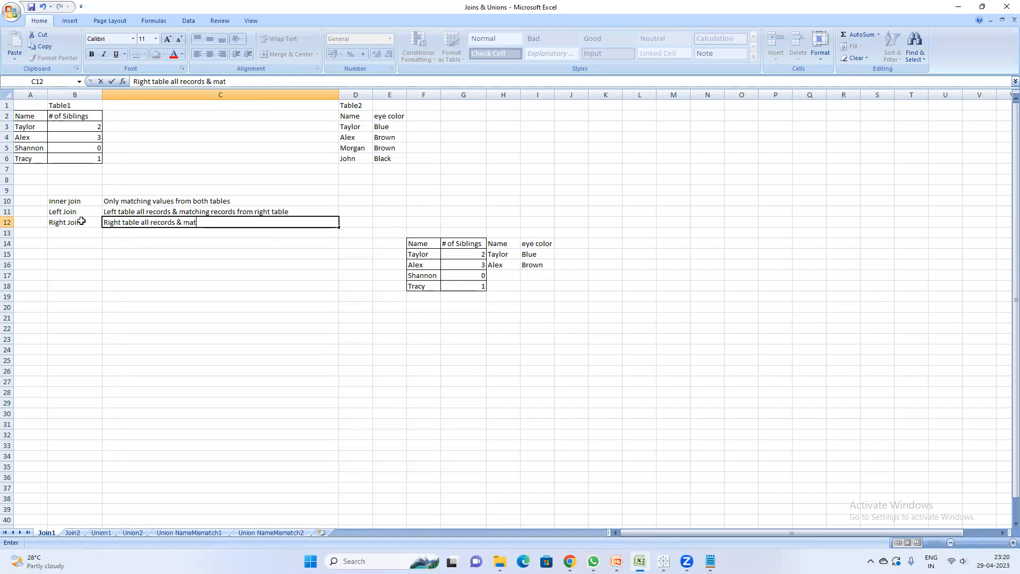
{"action": "type", "text": "ching records from lef"}
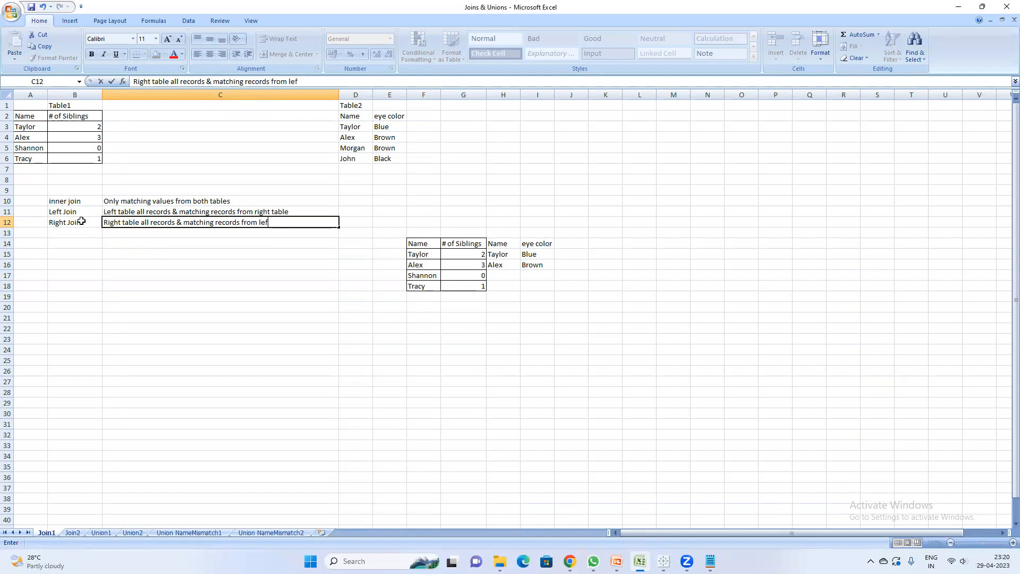
{"action": "type", "text": "t table"}
{"action": "key", "text": "Return"}
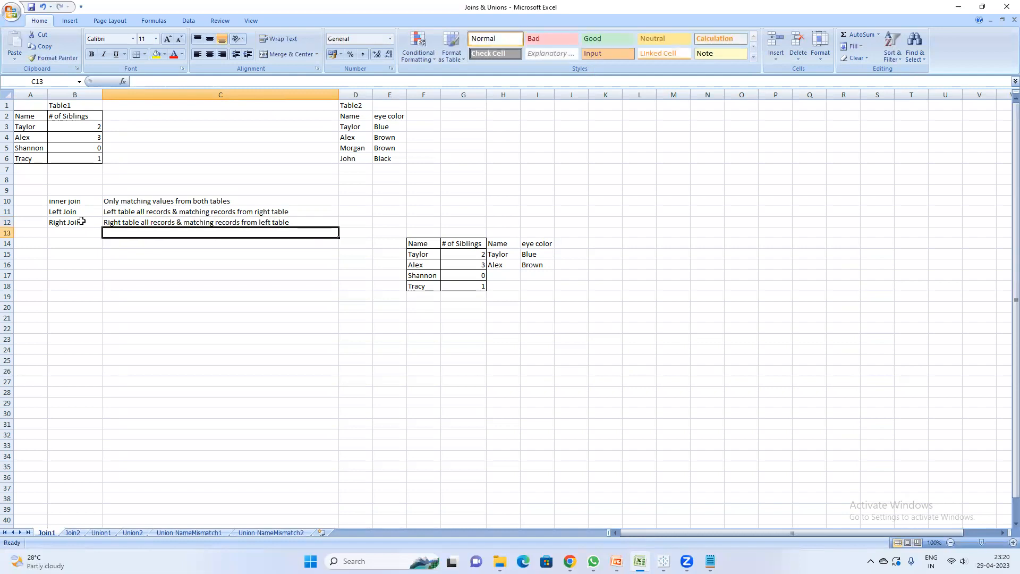
Step: Copy Table2 with its headers (D2:E6) over the sample rows in F14:G18
{"action": "left_click", "coordinate": [352, 115]}
{"action": "left_click_drag", "start_coordinate": [383, 126], "coordinate": [398, 155]}
{"action": "key", "text": "ctrl+c"}
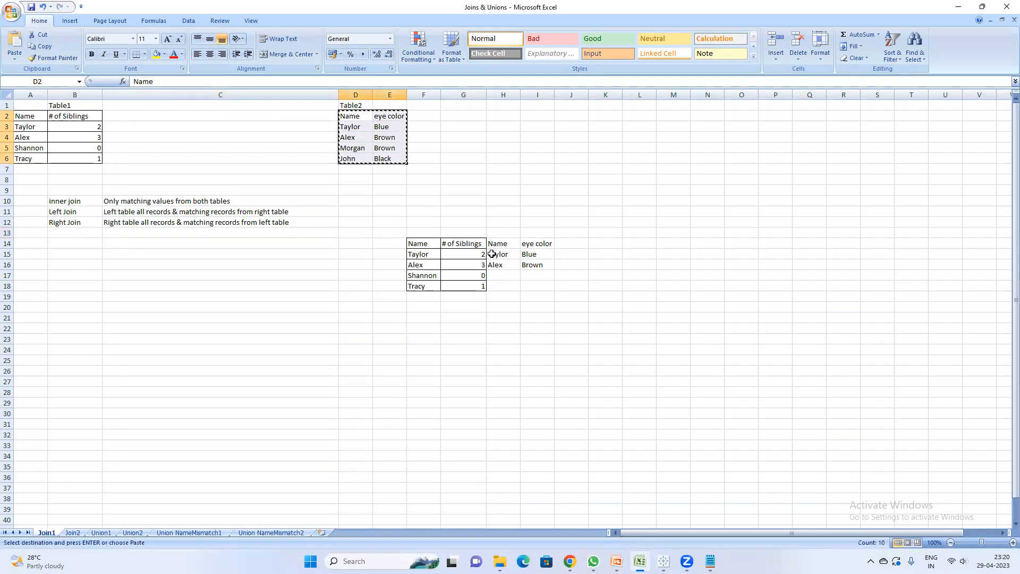
{"action": "left_click_drag", "start_coordinate": [415, 246], "coordinate": [471, 287]}
{"action": "key", "text": "ctrl+v"}
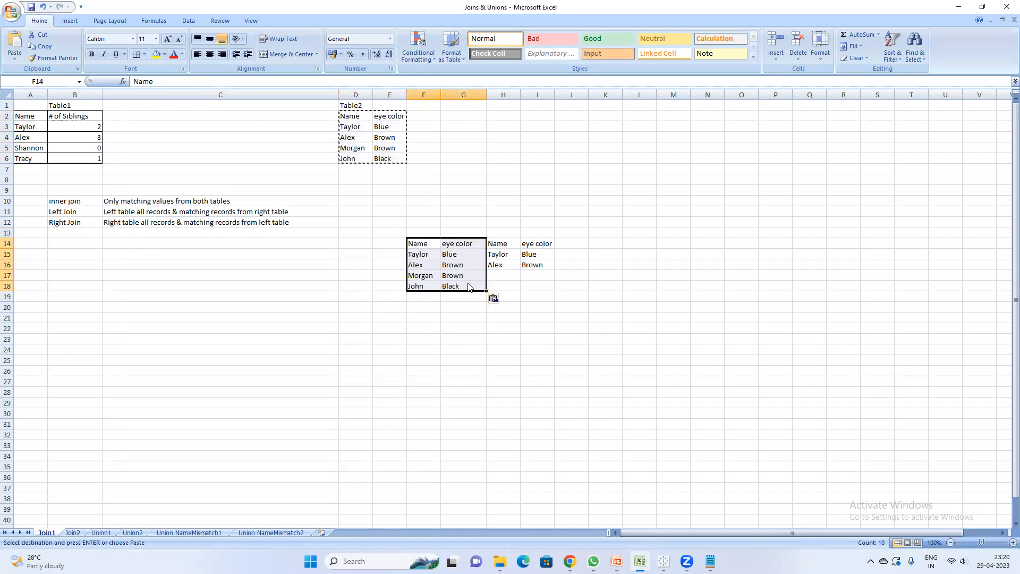
Step: Copy Table1's headers and two matching records (A2:B4) over H14:I16, beside the copied Table2 rows
{"action": "left_click_drag", "start_coordinate": [19, 117], "coordinate": [66, 132]}
{"action": "key", "text": "ctrl+c"}
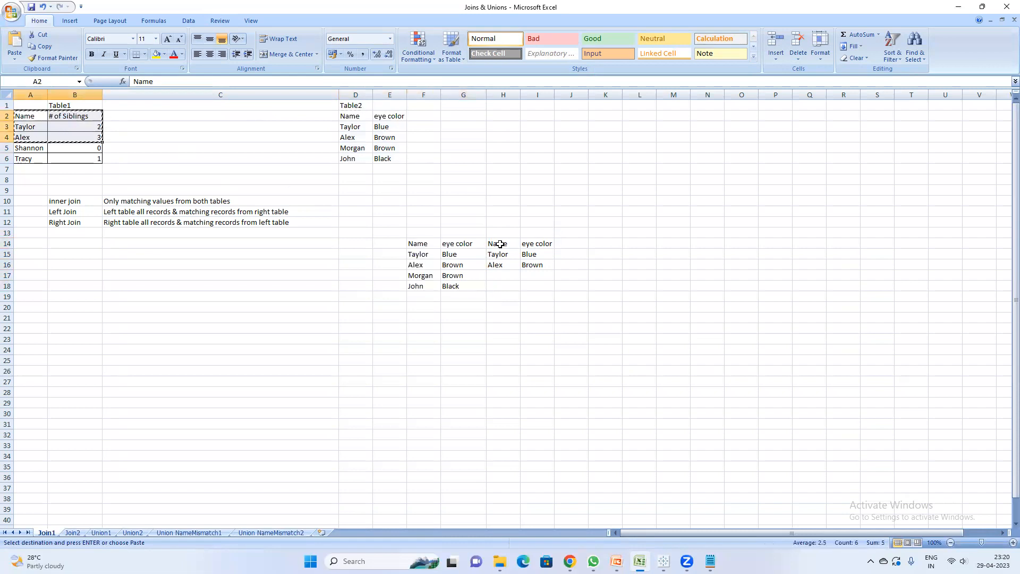
{"action": "left_click_drag", "start_coordinate": [500, 245], "coordinate": [529, 263]}
{"action": "key", "text": "ctrl+v"}
{"action": "key", "text": "Escape"}
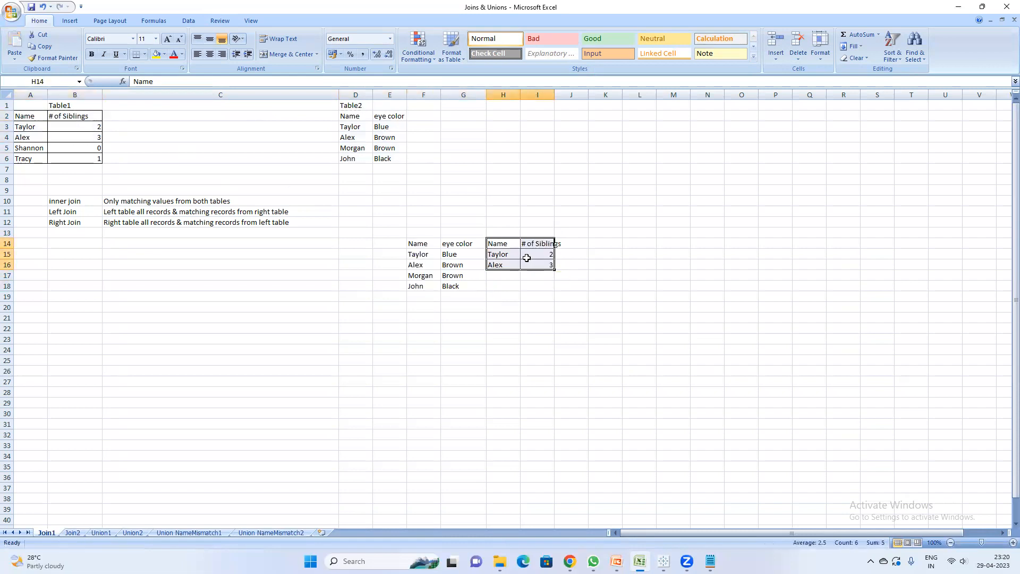
Step: Switch to Tableau, change the join between Join1 and Join2 to Right, and check the matching rows in the data preview
{"action": "key", "text": "alt+Tab"}
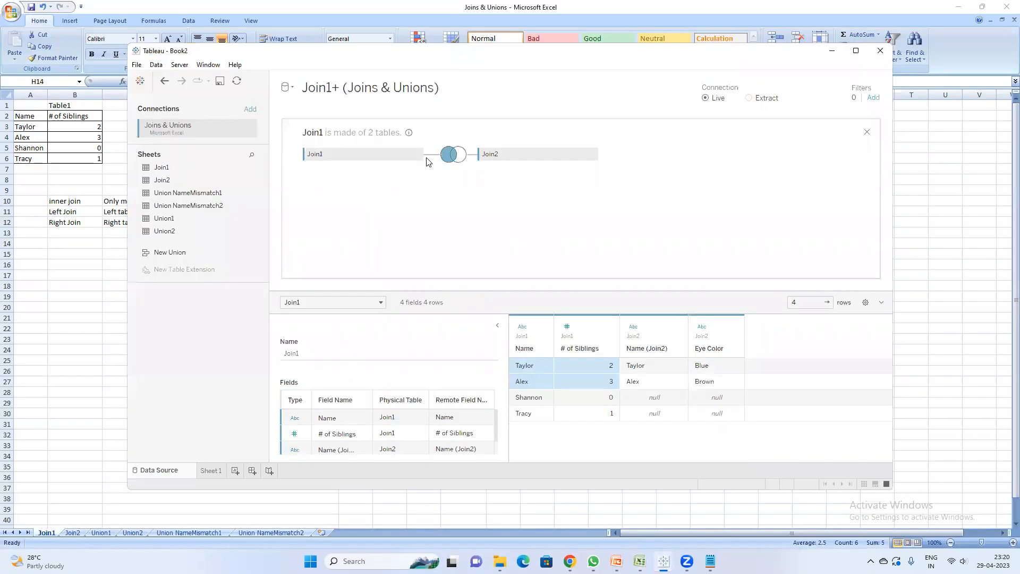
{"action": "left_click", "coordinate": [453, 154]}
{"action": "left_click", "coordinate": [484, 199]}
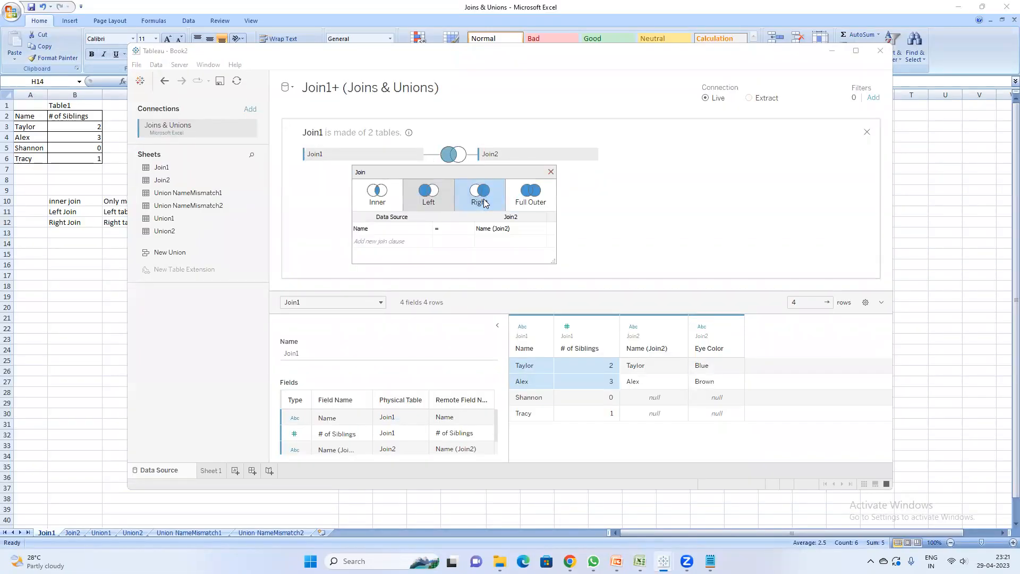
{"action": "left_click_drag", "start_coordinate": [649, 347], "coordinate": [716, 378]}
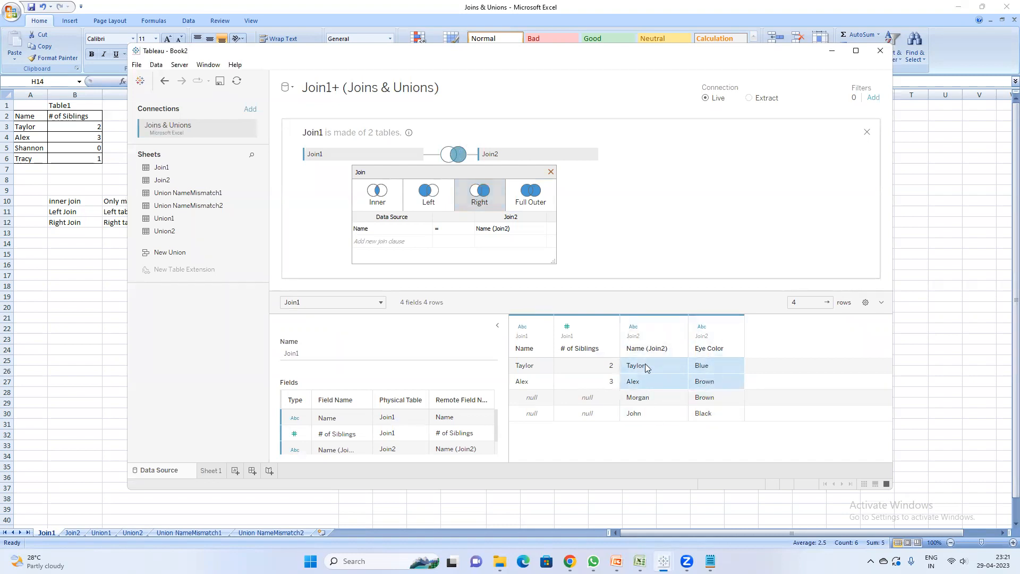
{"action": "left_click", "coordinate": [536, 372]}
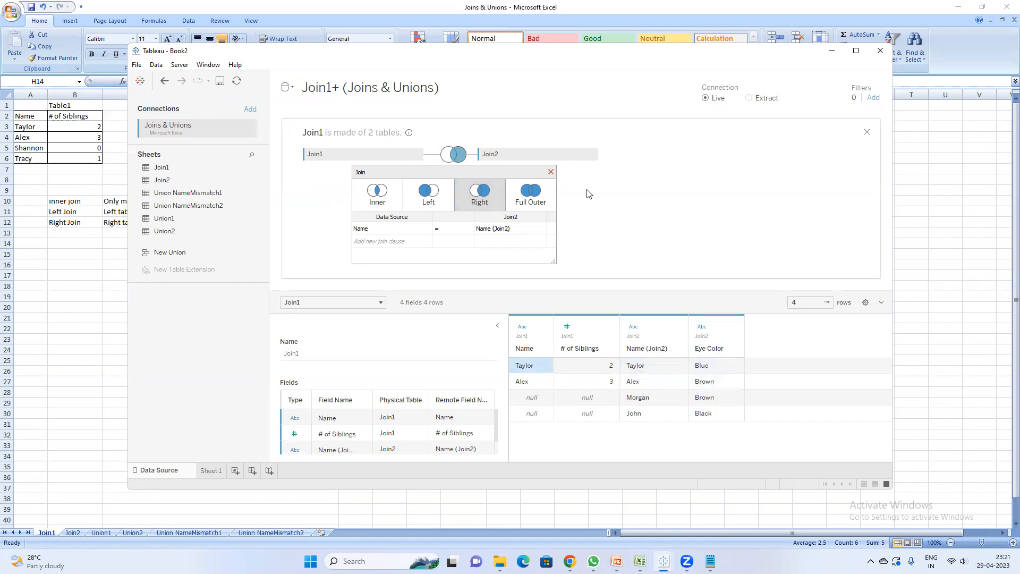
{"action": "left_click", "coordinate": [551, 172]}
Step: Switch to Excel and enter "Full Join" in B13 and its description "Left & Right table records & matching records" in C13
{"action": "left_click", "coordinate": [82, 234]}
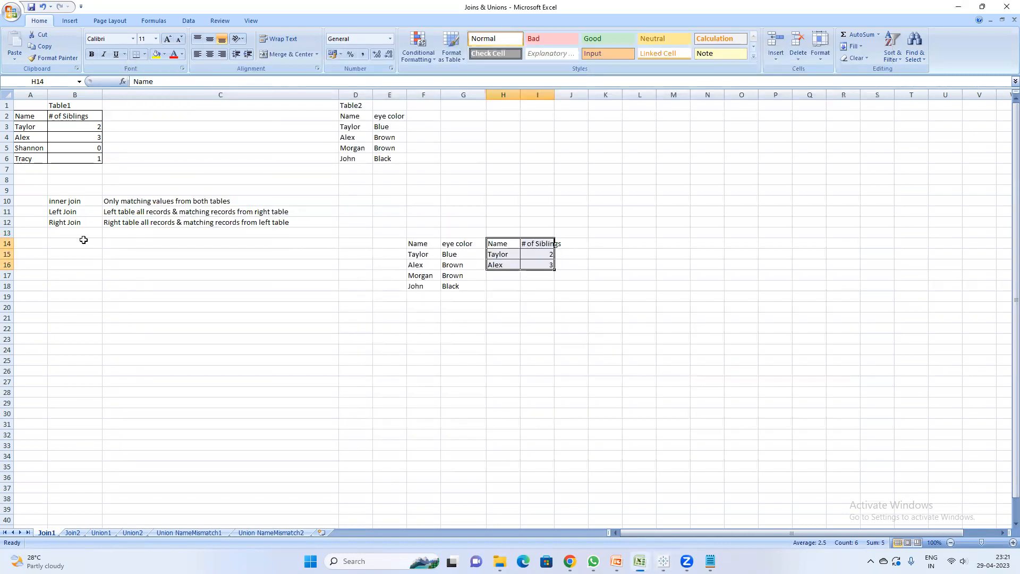
{"action": "type", "text": "Fu"}
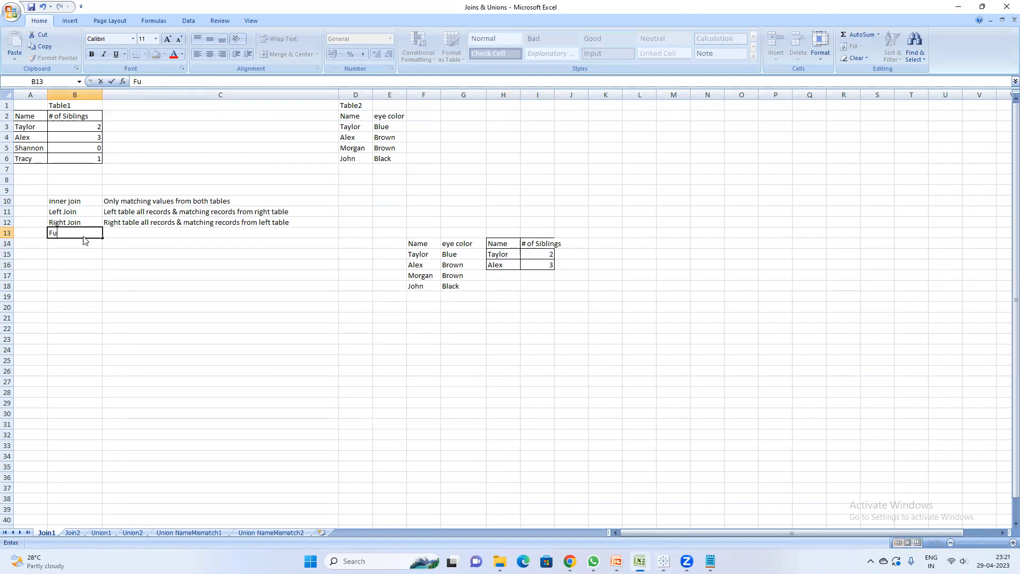
{"action": "type", "text": "ll Join"}
{"action": "key", "text": "Return"}
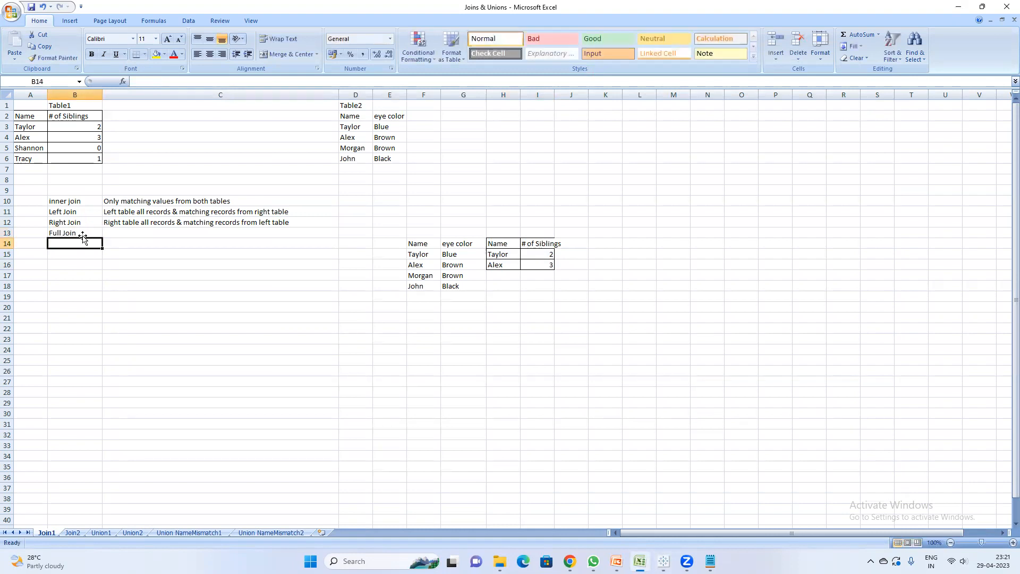
{"action": "left_click", "coordinate": [82, 235]}
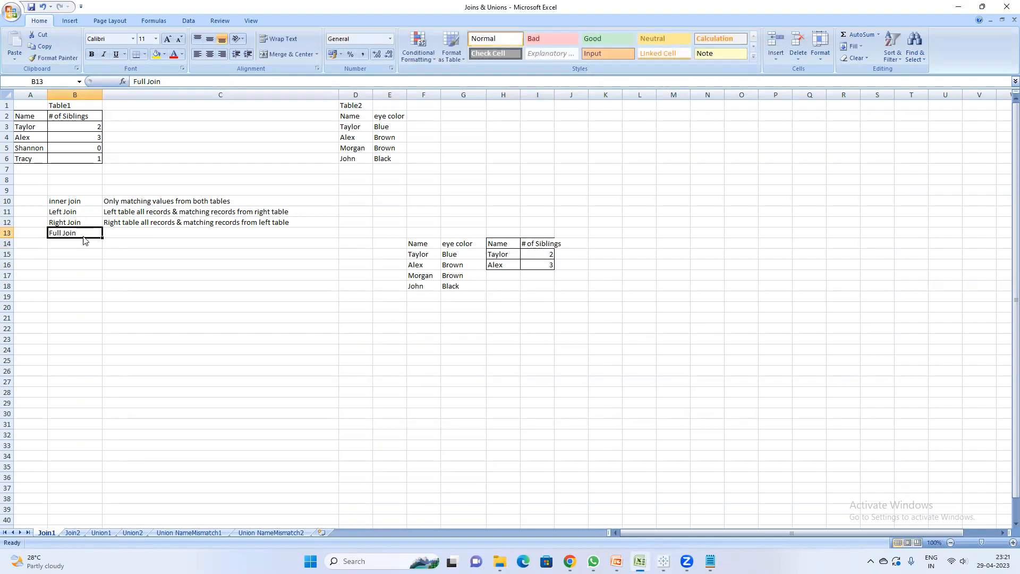
{"action": "key", "text": "Right"}
{"action": "type", "text": "Ri"}
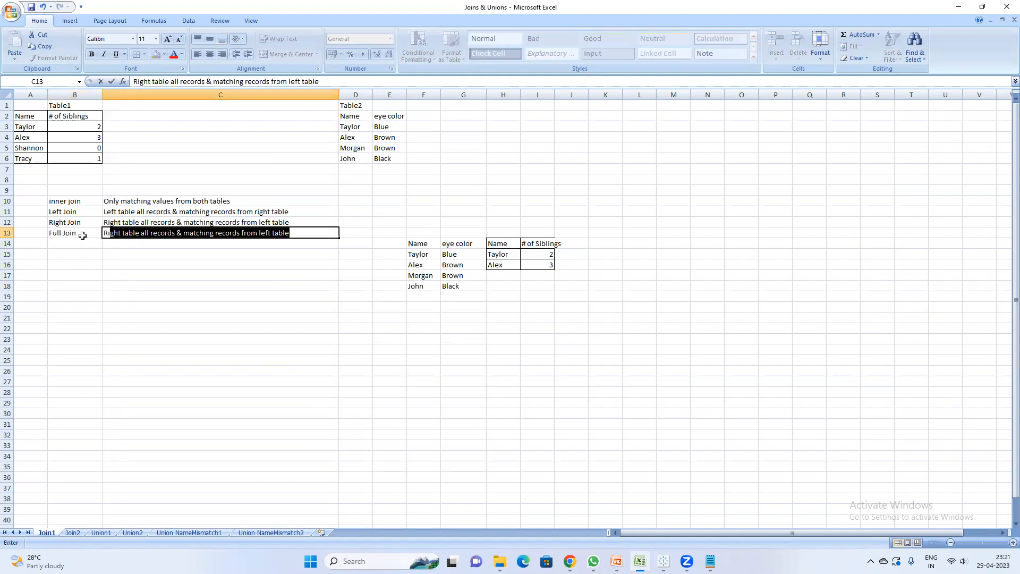
{"action": "key", "text": "BackSpace"}
{"action": "key", "text": "BackSpace"}
{"action": "key", "text": "BackSpace"}
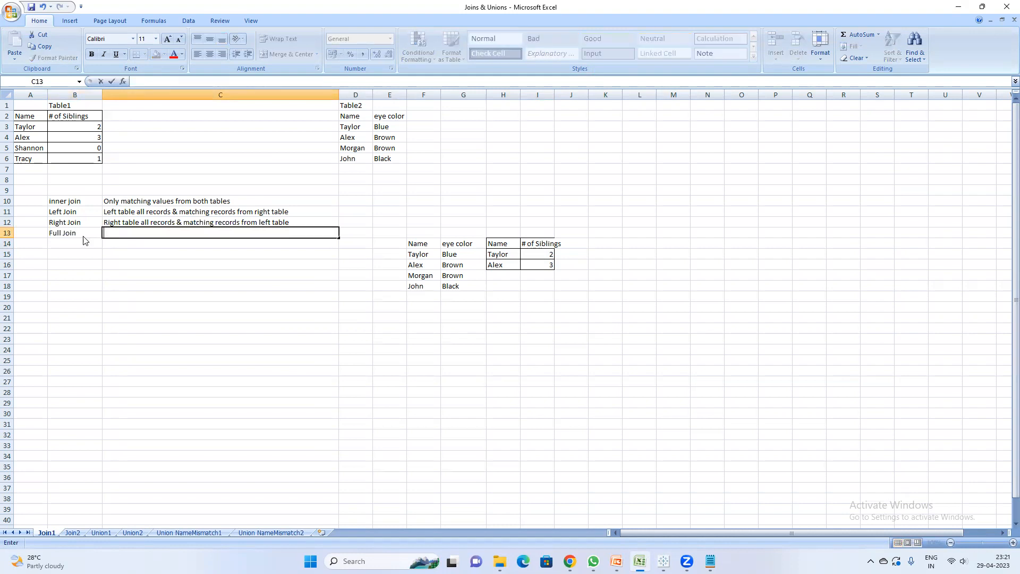
{"action": "type", "text": "Left & Right table re"}
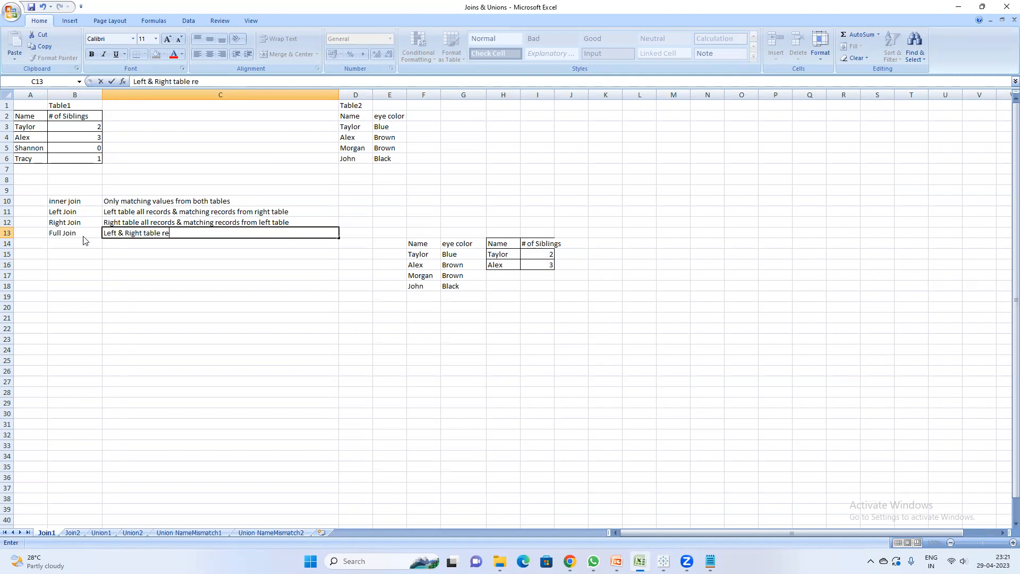
{"action": "type", "text": "cords & matching records"}
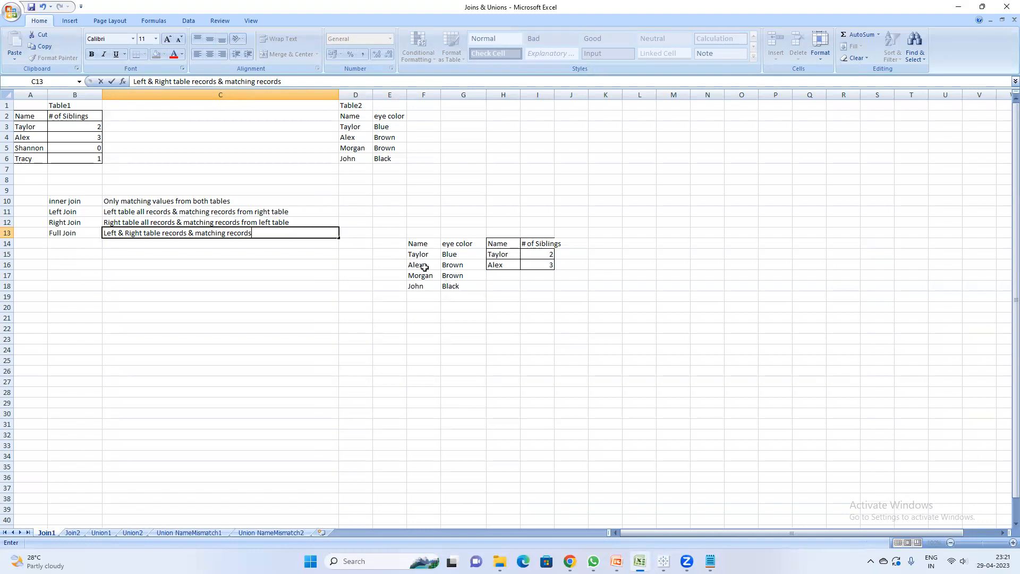
Step: Clear the right join sample results from F14:I18
{"action": "left_click_drag", "start_coordinate": [412, 257], "coordinate": [555, 281]}
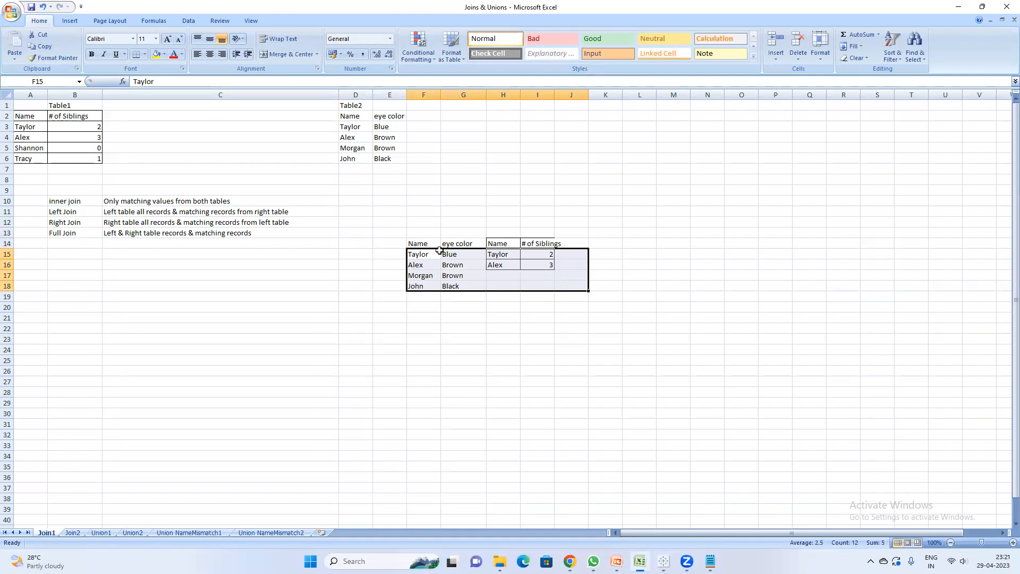
{"action": "left_click_drag", "start_coordinate": [424, 244], "coordinate": [527, 287]}
{"action": "key", "text": "Delete"}
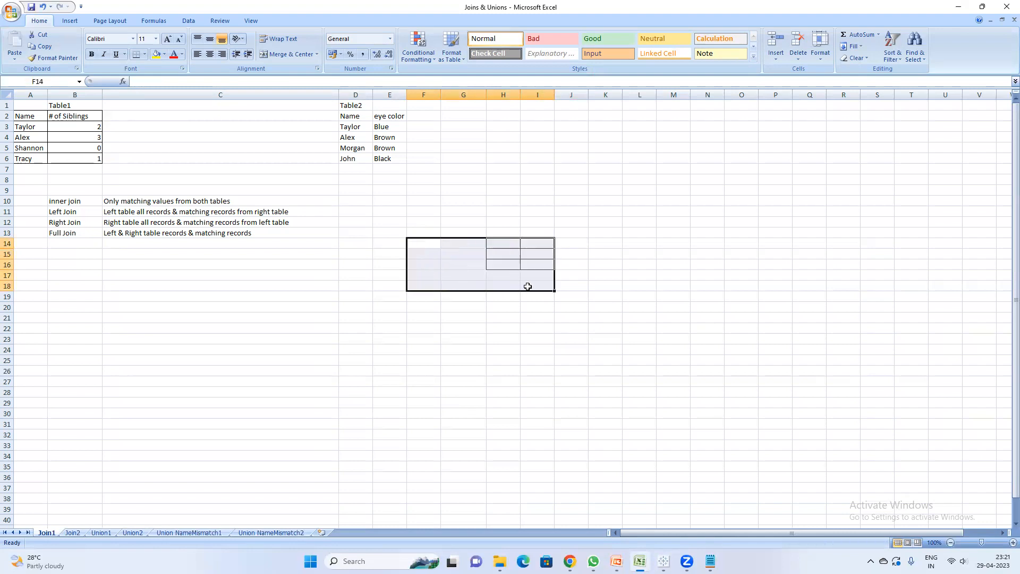
{"action": "left_click", "coordinate": [474, 171]}
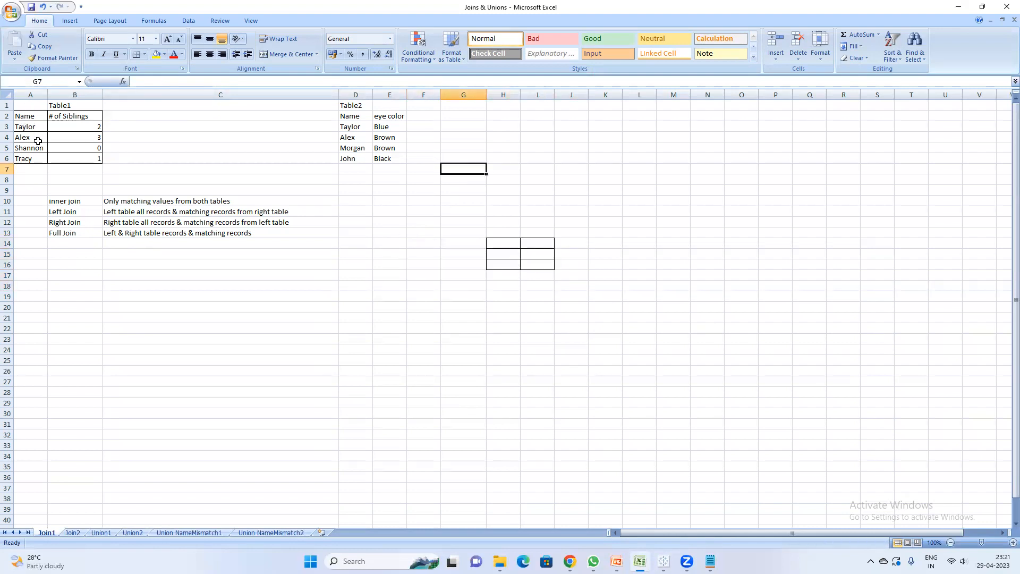
Step: Copy Table1's headers and two matching records (A2:B4) to G14:H16
{"action": "left_click_drag", "start_coordinate": [21, 115], "coordinate": [83, 137]}
{"action": "key", "text": "ctrl+c"}
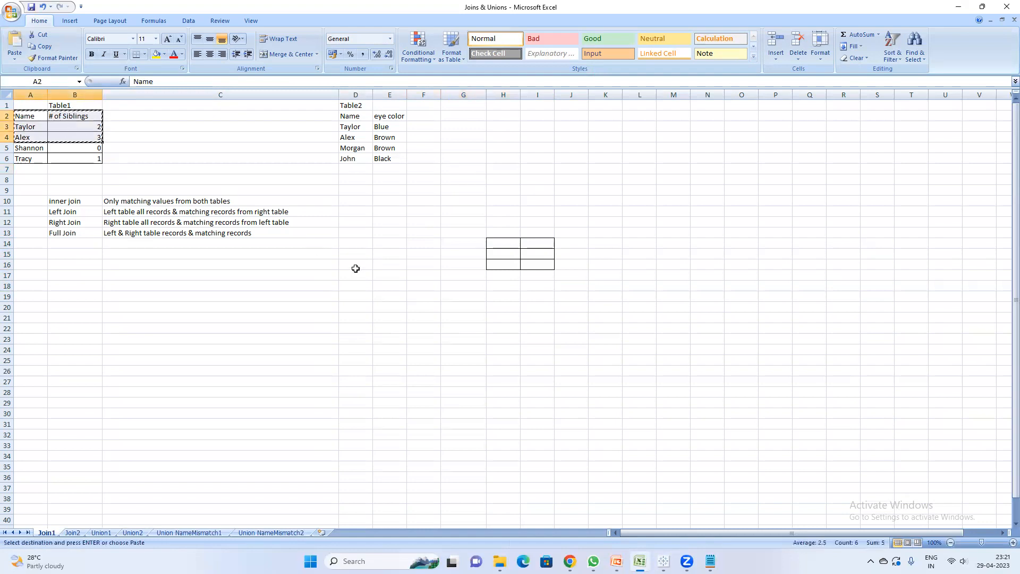
{"action": "left_click", "coordinate": [475, 244]}
{"action": "key", "text": "ctrl+v"}
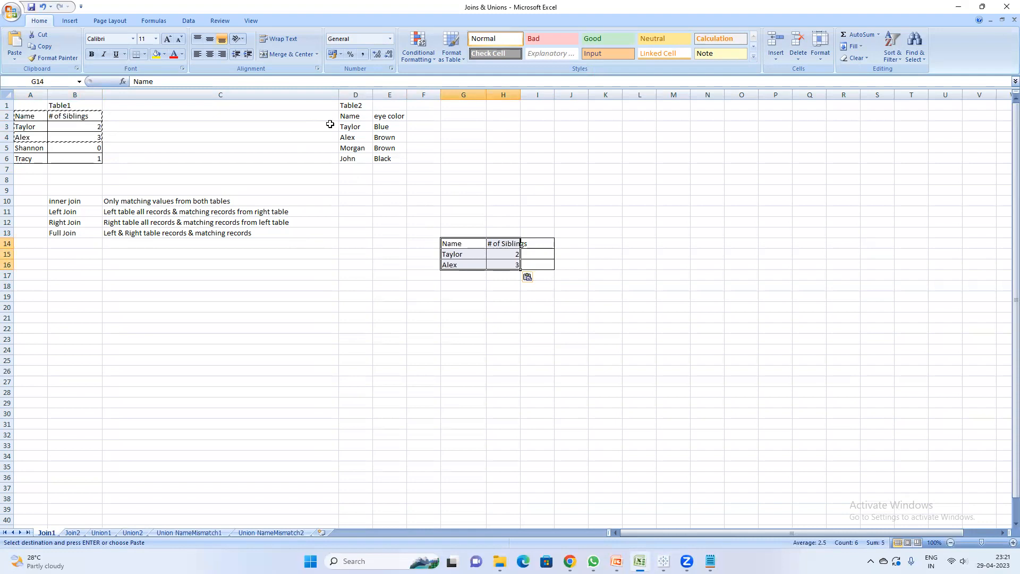
Step: Copy Table2's headers and two matching records (D2:E4) to I14:J16, and widen column H to fit its header
{"action": "left_click", "coordinate": [349, 117]}
{"action": "left_click_drag", "start_coordinate": [378, 128], "coordinate": [385, 137]}
{"action": "key", "text": "ctrl+c"}
{"action": "left_click", "coordinate": [546, 244]}
{"action": "key", "text": "Escape"}
{"action": "left_click_drag", "start_coordinate": [350, 116], "coordinate": [394, 139]}
{"action": "key", "text": "ctrl+c"}
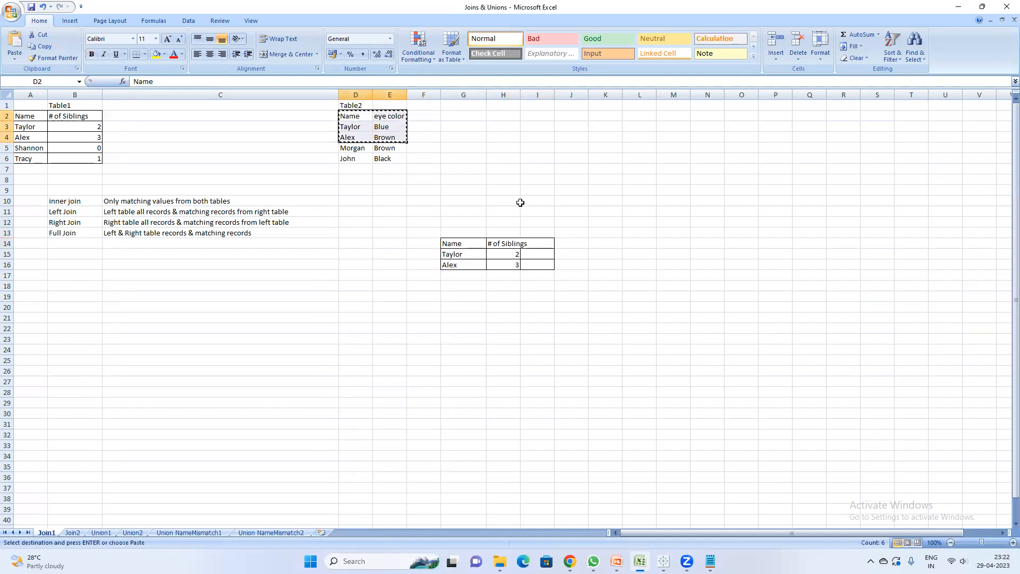
{"action": "left_click", "coordinate": [540, 243]}
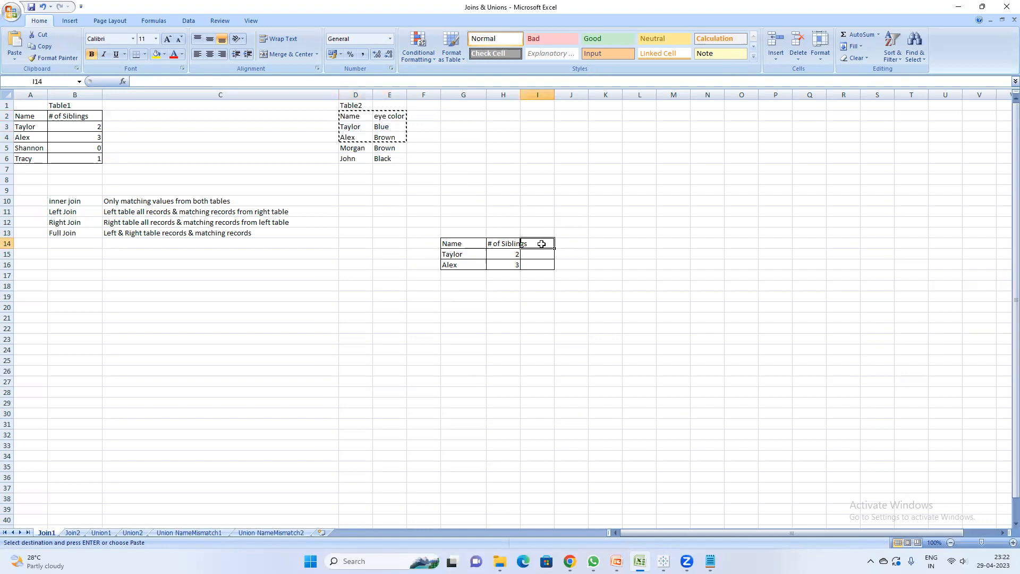
{"action": "key", "text": "ctrl+v"}
{"action": "left_click", "coordinate": [596, 276]}
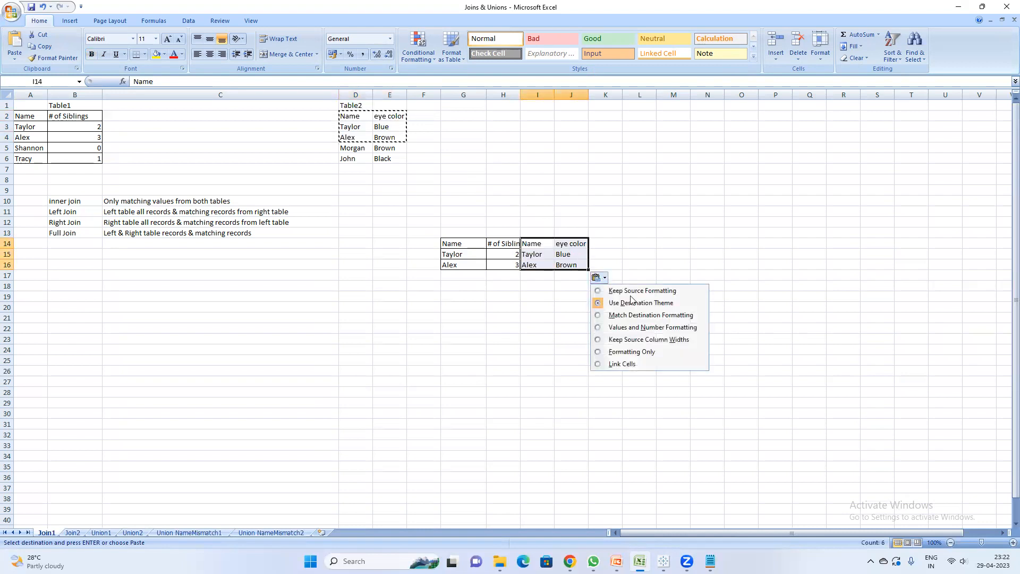
{"action": "left_click", "coordinate": [534, 307]}
{"action": "left_click_drag", "start_coordinate": [523, 97], "coordinate": [532, 96]}
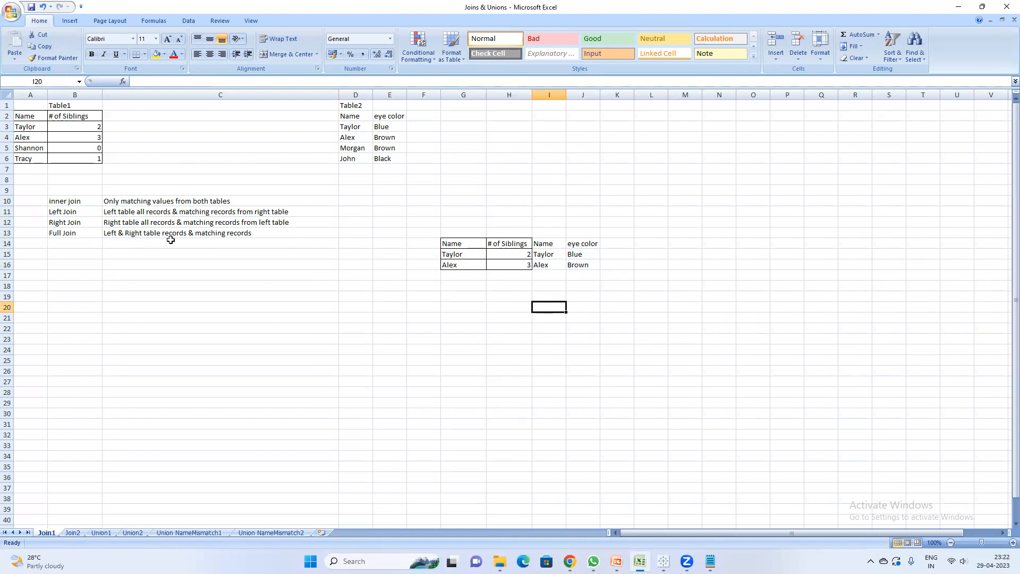
Step: Copy Table1's two unmatched records (A5:B6) to G17:H18 below the matching rows
{"action": "left_click_drag", "start_coordinate": [23, 150], "coordinate": [83, 153]}
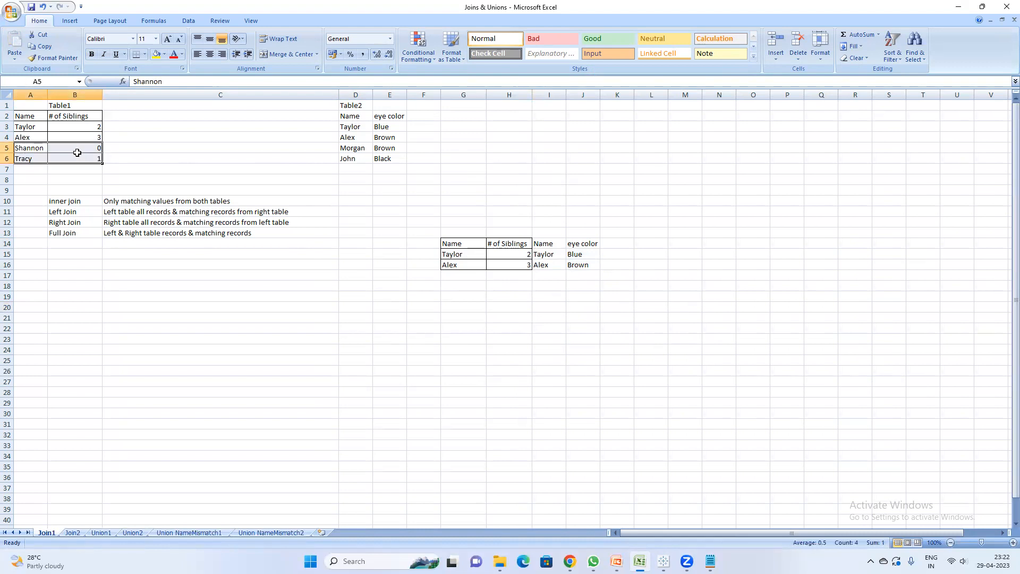
{"action": "key", "text": "ctrl+c"}
{"action": "left_click", "coordinate": [468, 276]}
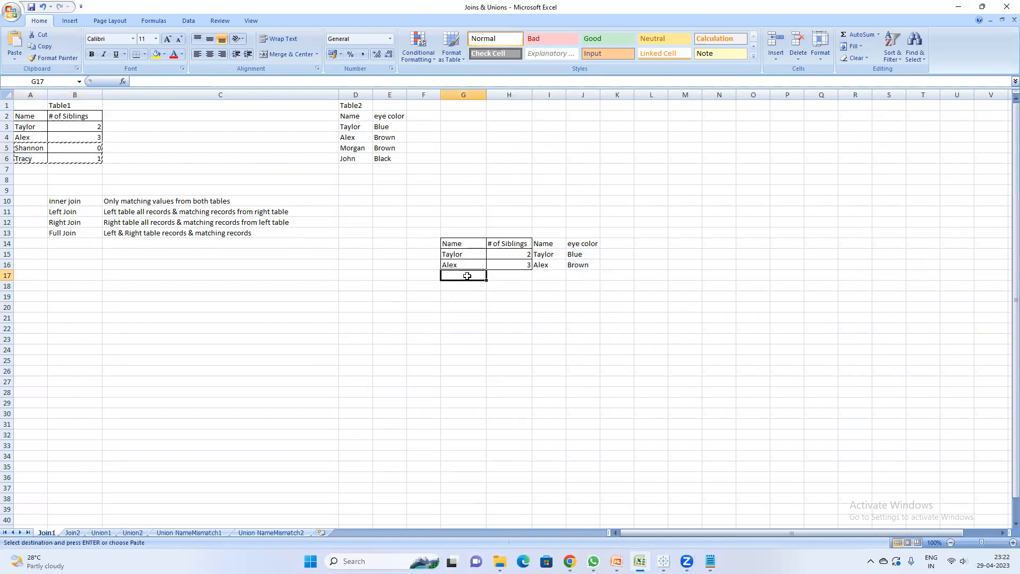
{"action": "key", "text": "ctrl+v"}
{"action": "left_click", "coordinate": [488, 313]}
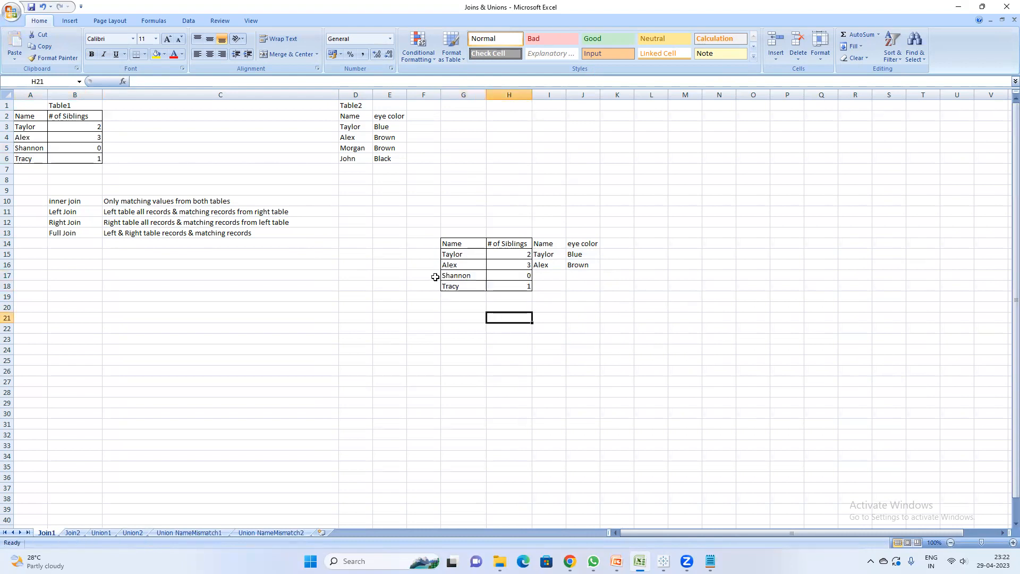
{"action": "left_click", "coordinate": [465, 276]}
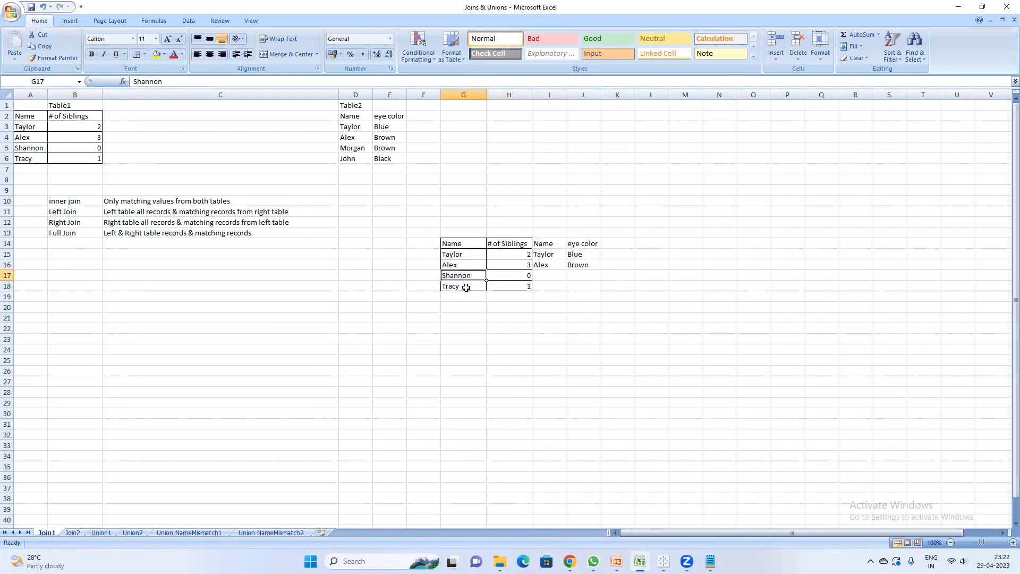
Step: Fill I17:J18 with "null" beside Table1's unmatched records
{"action": "left_click", "coordinate": [545, 274]}
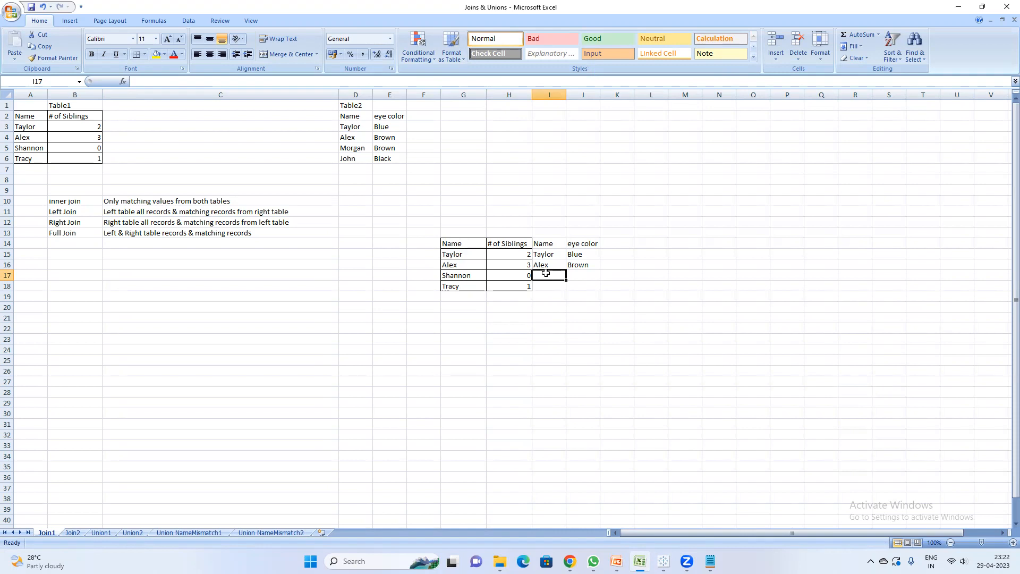
{"action": "type", "text": "null"}
{"action": "key", "text": "Return"}
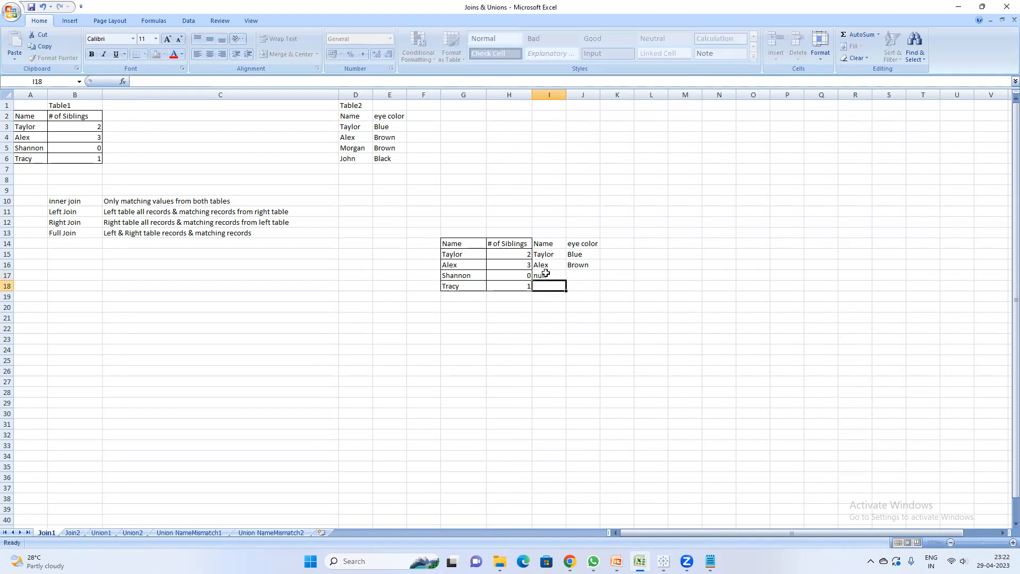
{"action": "key", "text": "Up"}
{"action": "key", "text": "Right"}
{"action": "type", "text": "null"}
{"action": "key", "text": "Return"}
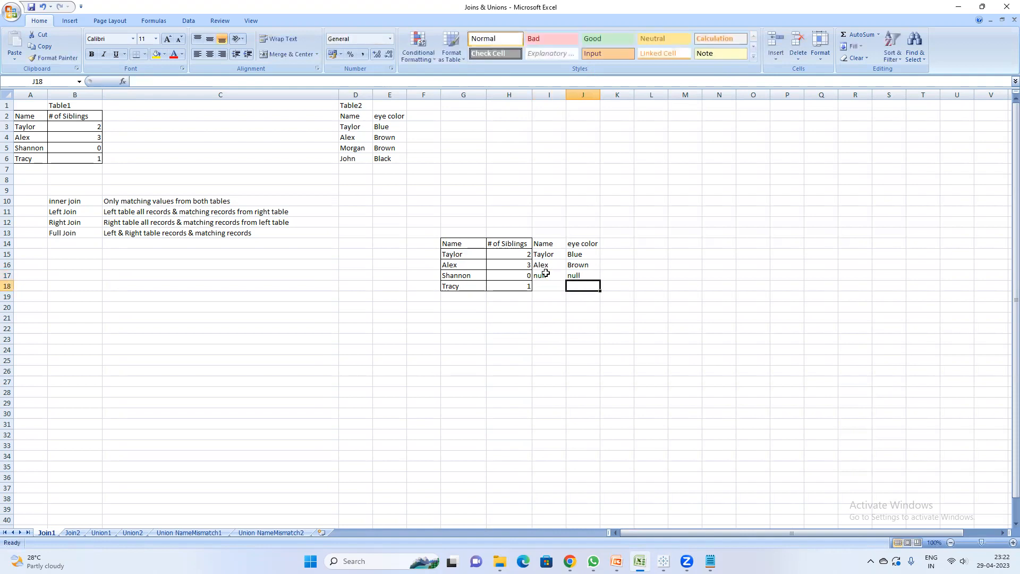
{"action": "type", "text": "null"}
{"action": "key", "text": "Return"}
{"action": "key", "text": "Left"}
{"action": "key", "text": "Up"}
{"action": "type", "text": "nu"}
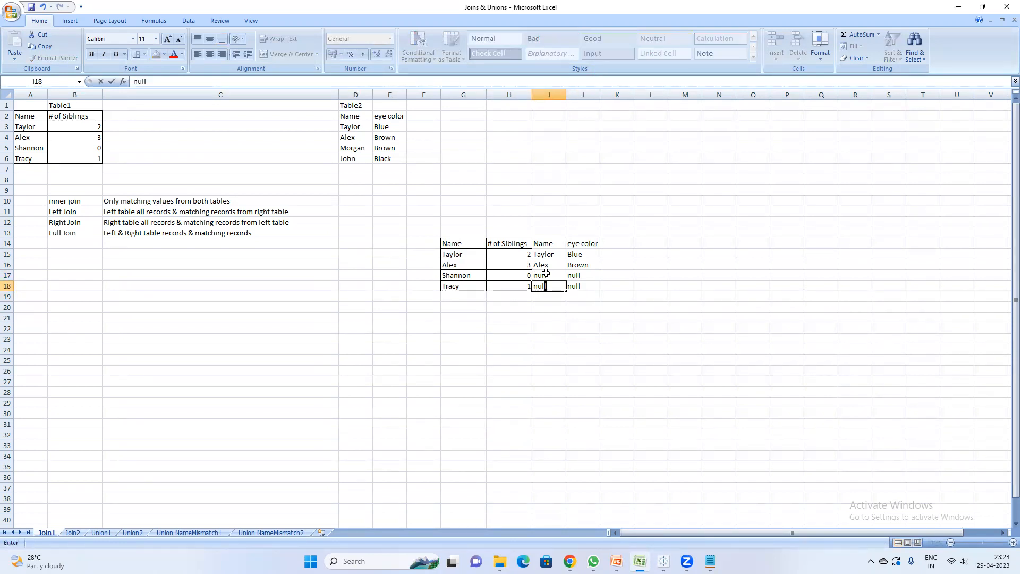
{"action": "key", "text": "Return"}
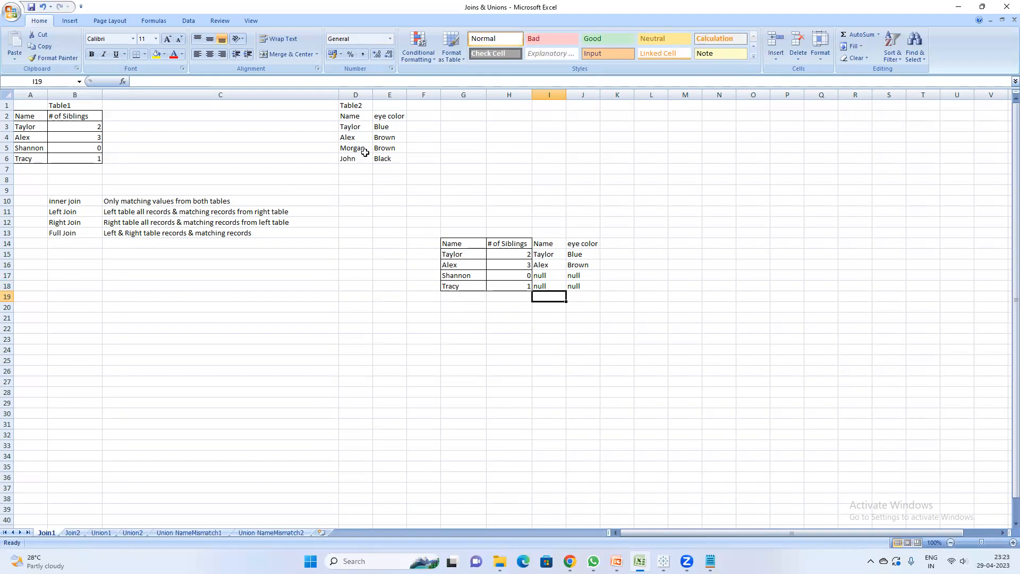
Step: Copy Table2's two unmatched records (D5:E6) to I19:J20 below the null values
{"action": "left_click_drag", "start_coordinate": [352, 151], "coordinate": [387, 159]}
{"action": "key", "text": "ctrl+c"}
{"action": "left_click", "coordinate": [557, 296]}
{"action": "key", "text": "ctrl+v"}
{"action": "left_click", "coordinate": [583, 349]}
{"action": "left_click", "coordinate": [546, 298]}
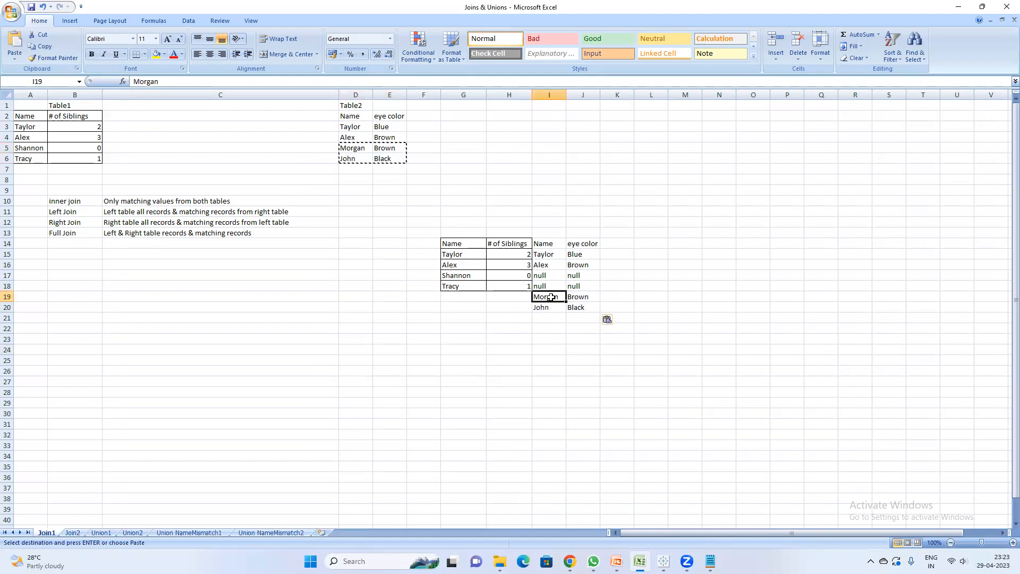
Step: Enter null placeholders in G19:H20 beside Table2's unmatched records
{"action": "left_click", "coordinate": [461, 295]}
{"action": "type", "text": "null"}
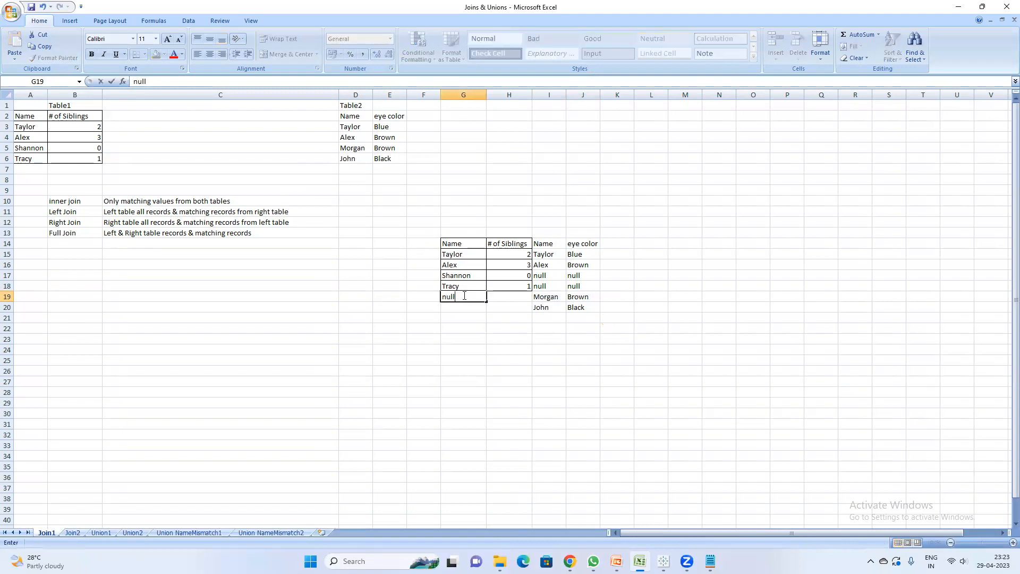
{"action": "key", "text": "Return"}
{"action": "key", "text": "Up"}
{"action": "key", "text": "Right"}
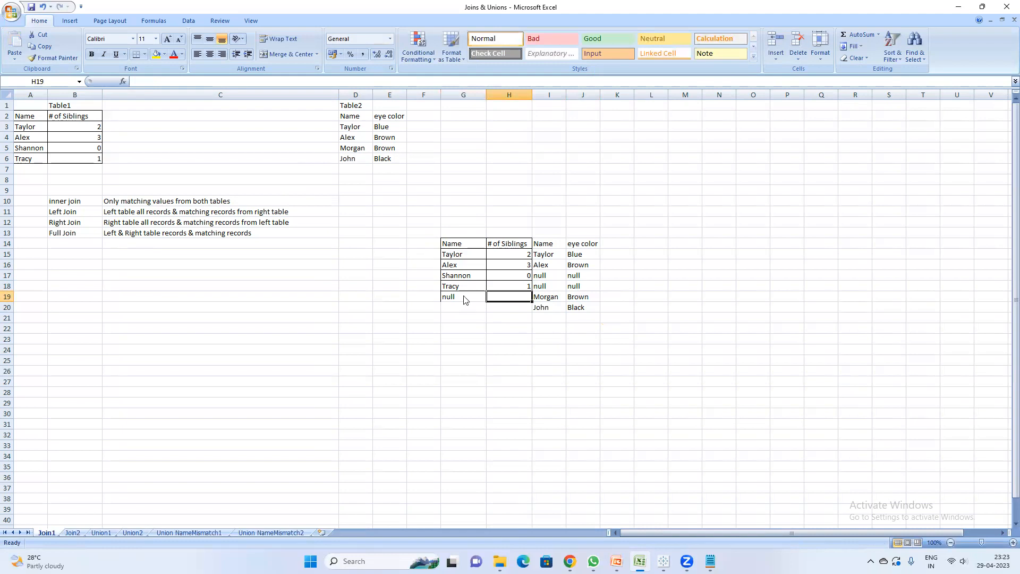
{"action": "type", "text": "nul"}
{"action": "key", "text": "Return"}
{"action": "type", "text": "nul"}
{"action": "key", "text": "Return"}
{"action": "key", "text": "Up"}
{"action": "key", "text": "Left"}
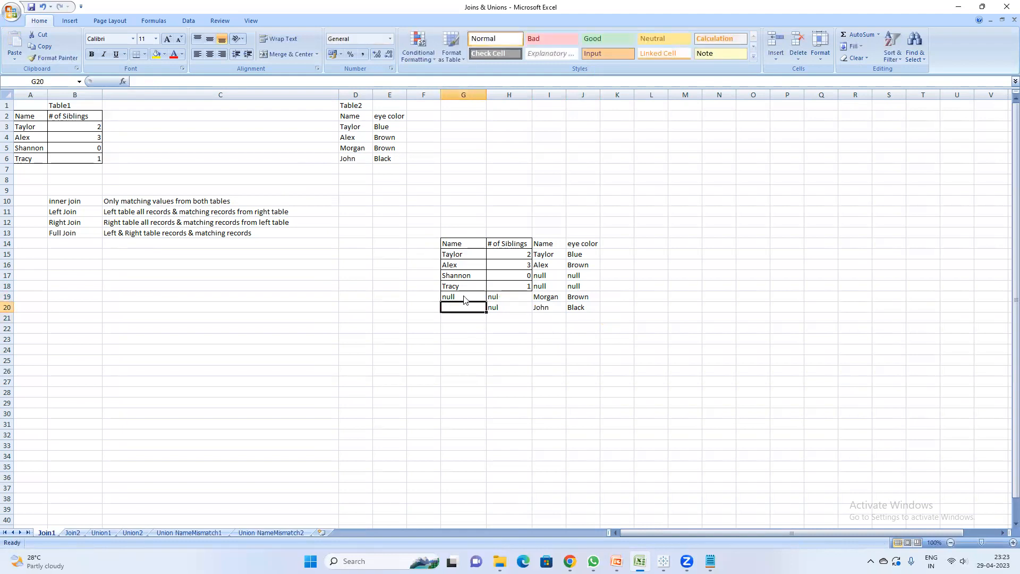
{"action": "type", "text": "nul"}
{"action": "key", "text": "Return"}
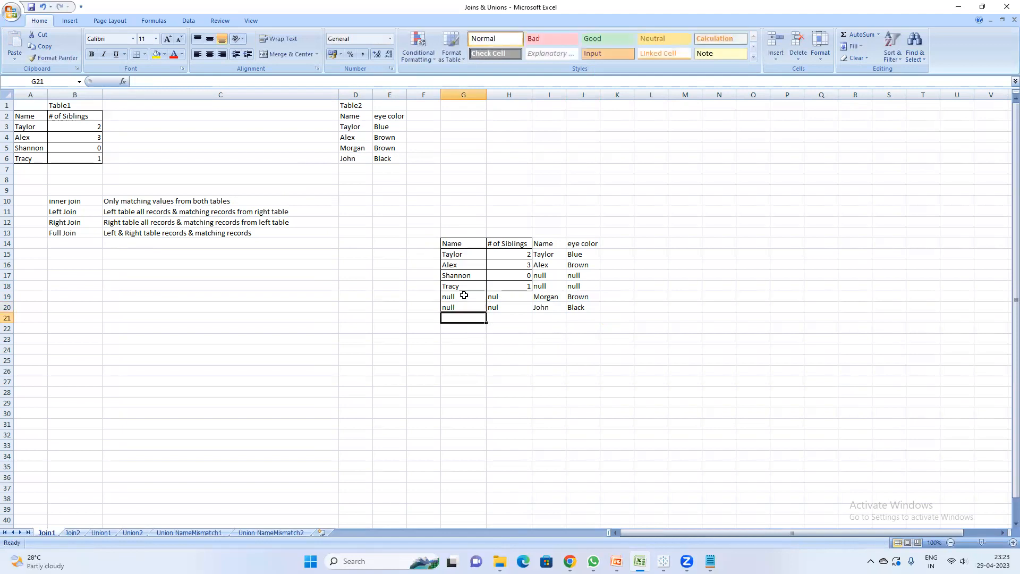
Step: Correct the placeholders in H19 and H20 to read "null"
{"action": "key", "text": "Up"}
{"action": "key", "text": "Right"}
{"action": "type", "text": "nu"}
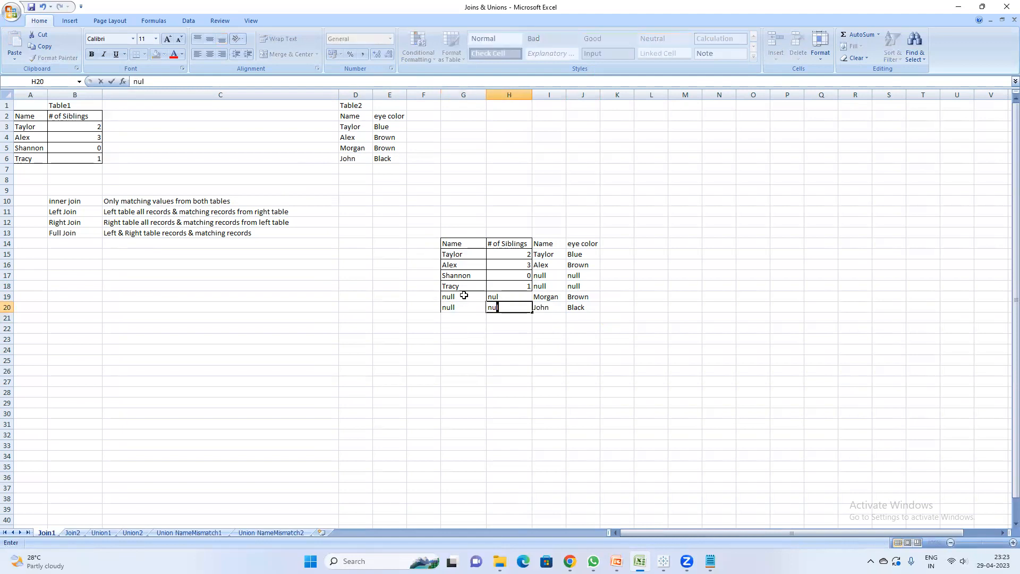
{"action": "key", "text": "Up"}
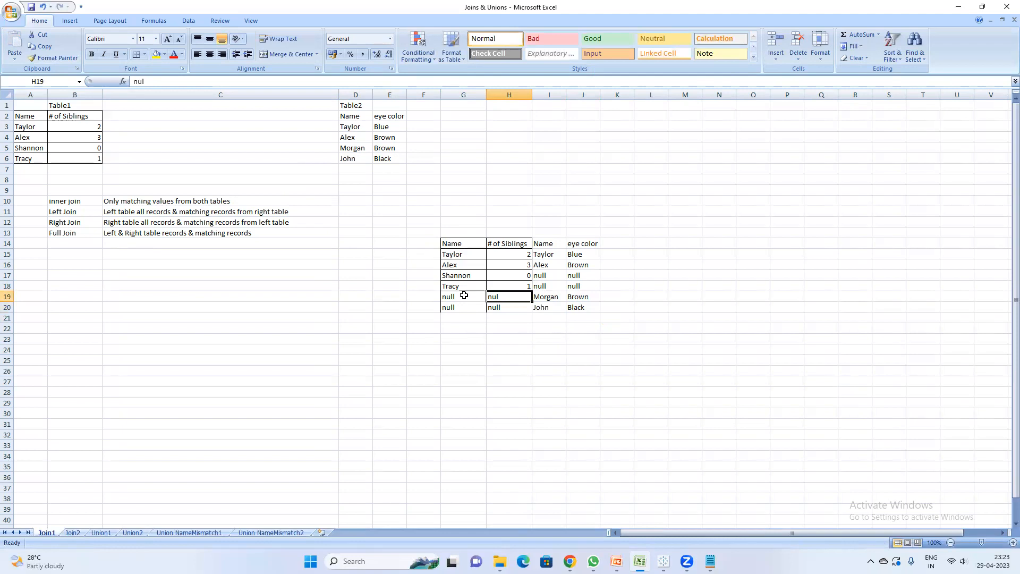
{"action": "type", "text": "null"}
{"action": "key", "text": "Return"}
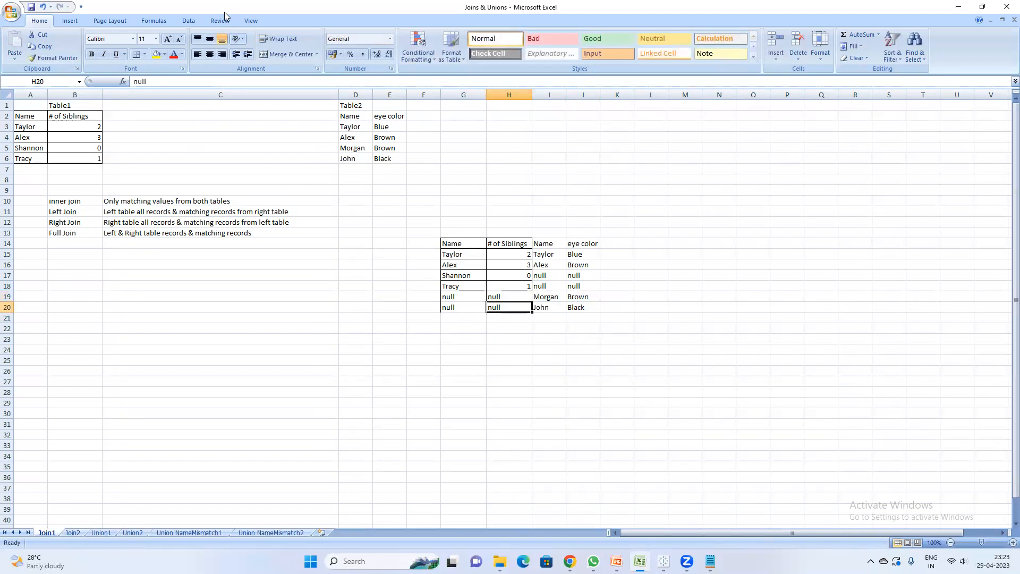
Step: Examine the full join sample's Table1 rows, Table2 rows and matching rows against the unmatched records in Table2
{"action": "left_click_drag", "start_coordinate": [457, 251], "coordinate": [505, 284]}
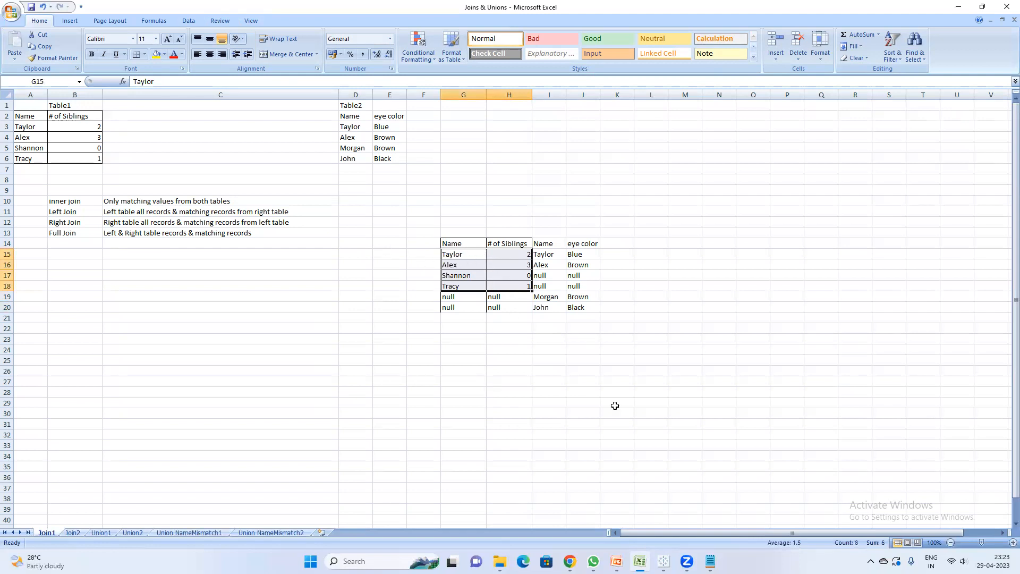
{"action": "left_click_drag", "start_coordinate": [548, 256], "coordinate": [586, 306]}
{"action": "left_click_drag", "start_coordinate": [458, 254], "coordinate": [584, 264]}
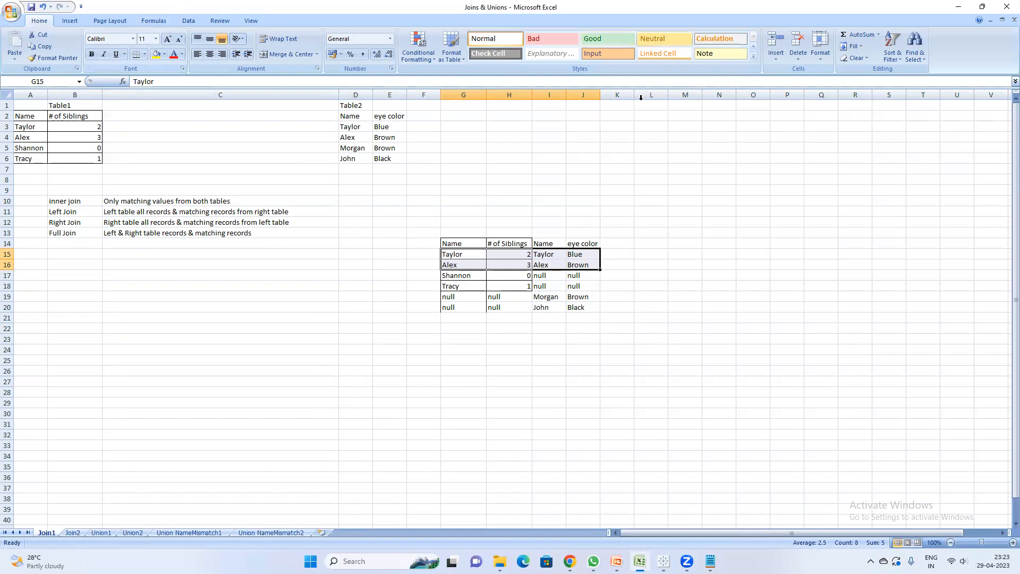
{"action": "left_click_drag", "start_coordinate": [554, 296], "coordinate": [583, 298]}
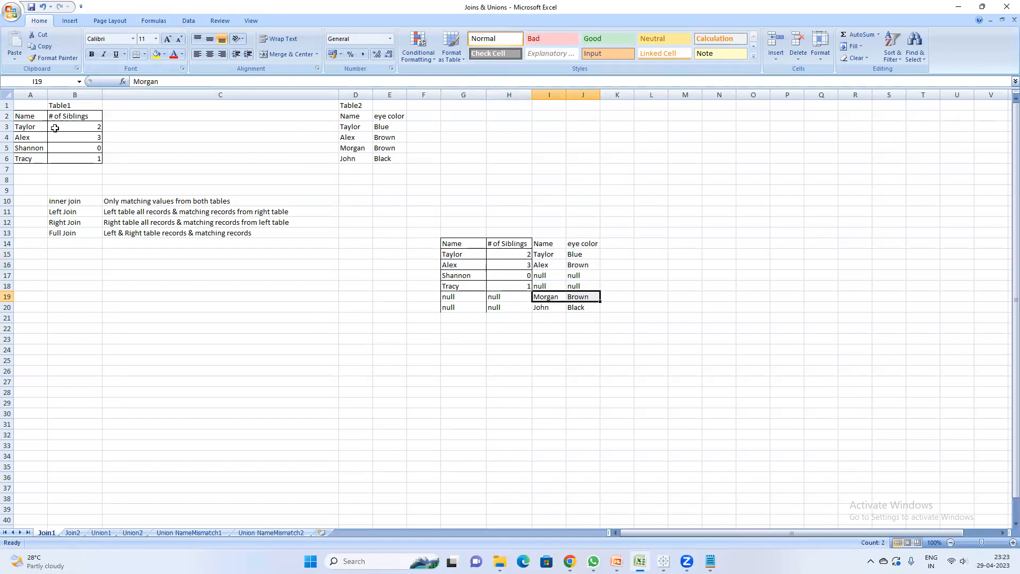
{"action": "left_click_drag", "start_coordinate": [353, 148], "coordinate": [384, 154]}
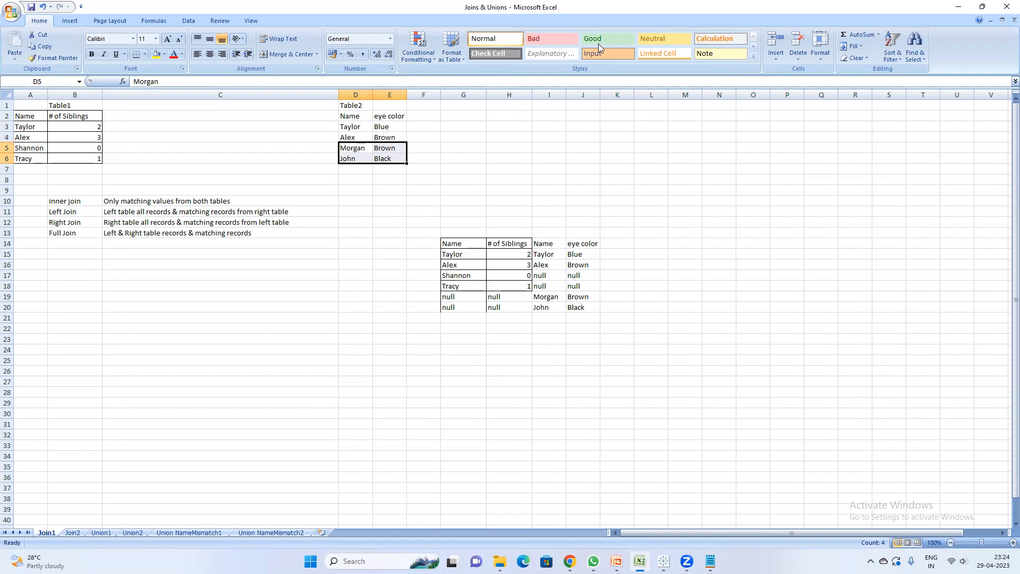
{"action": "left_click", "coordinate": [355, 149]}
{"action": "left_click_drag", "start_coordinate": [355, 149], "coordinate": [377, 160]}
Step: Switch to Tableau
{"action": "left_click", "coordinate": [664, 561]}
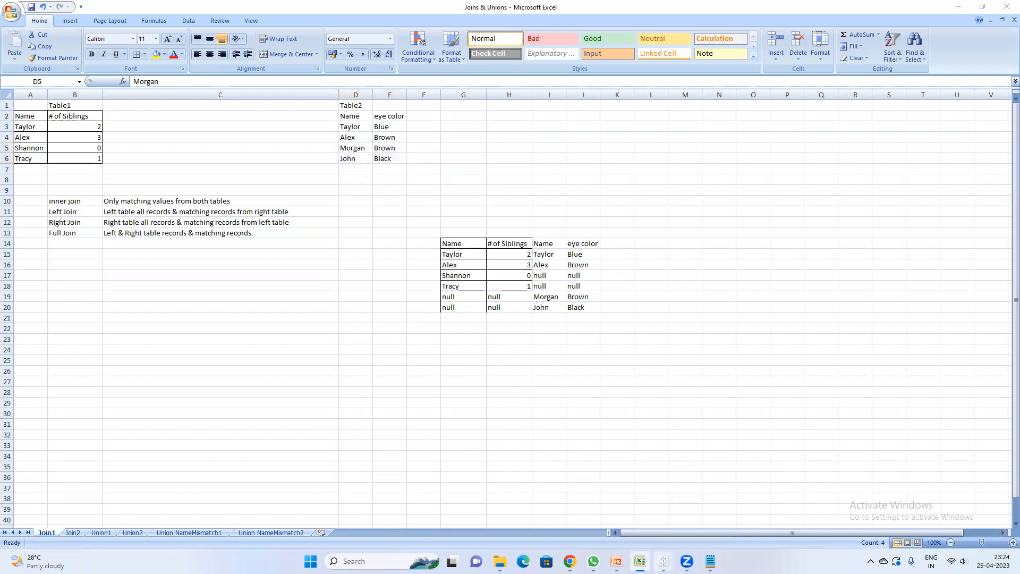
Step: Switch to Tableau, set the join between Join1 and Join2 to Full Outer, and inspect the joined rows in an enlarged preview
{"action": "left_click", "coordinate": [708, 504]}
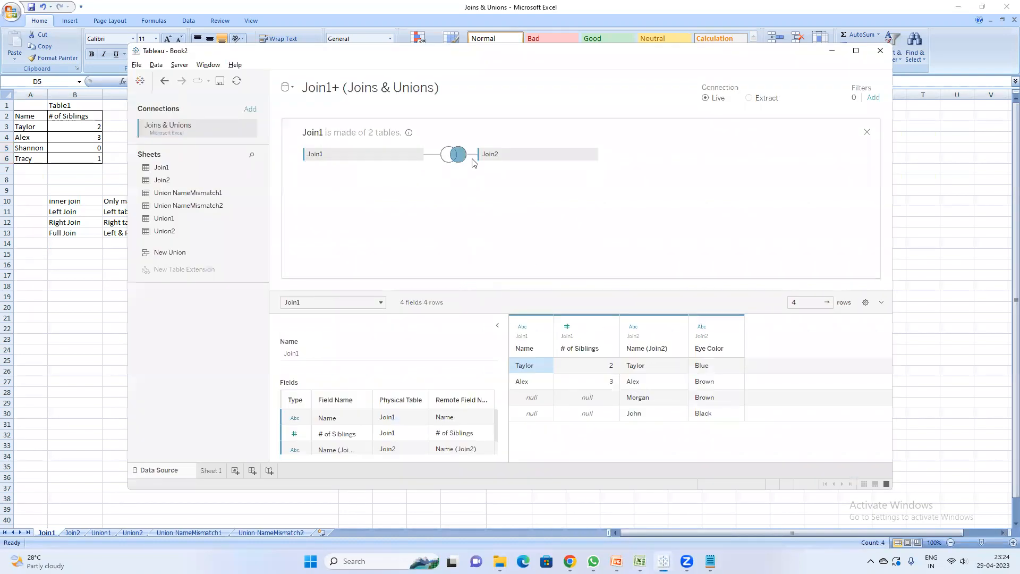
{"action": "left_click", "coordinate": [449, 157]}
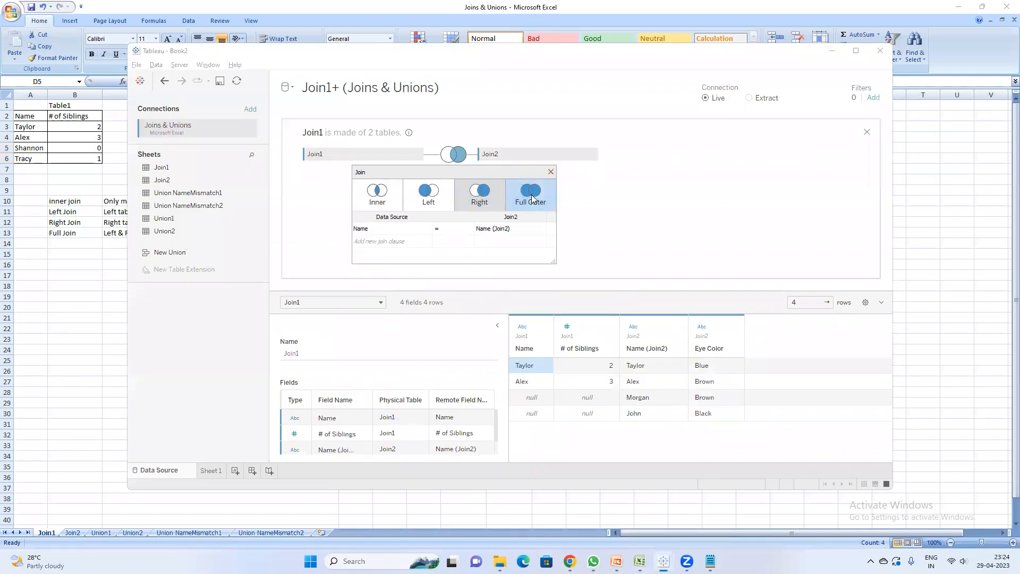
{"action": "left_click", "coordinate": [532, 199]}
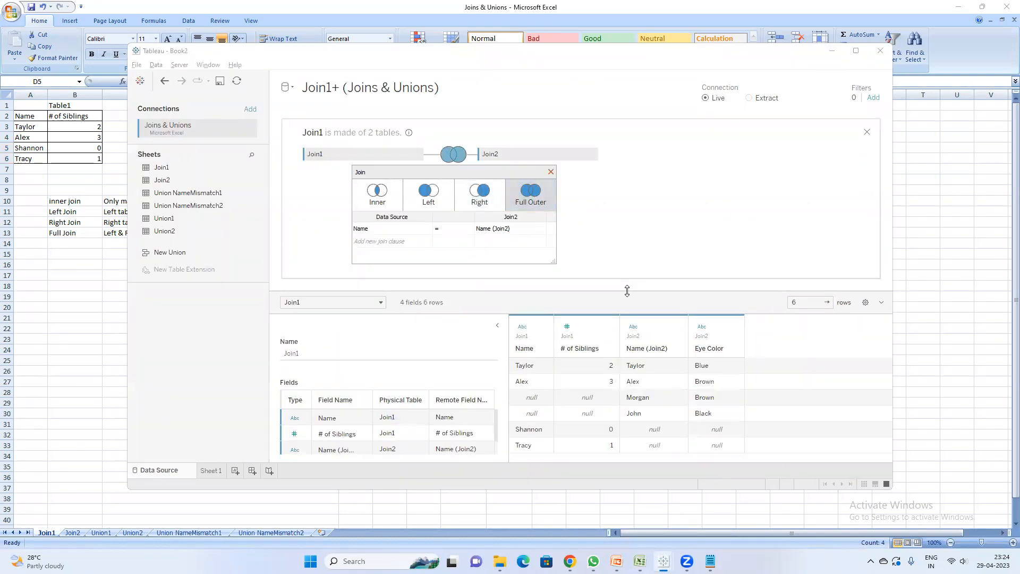
{"action": "left_click_drag", "start_coordinate": [627, 291], "coordinate": [626, 200]}
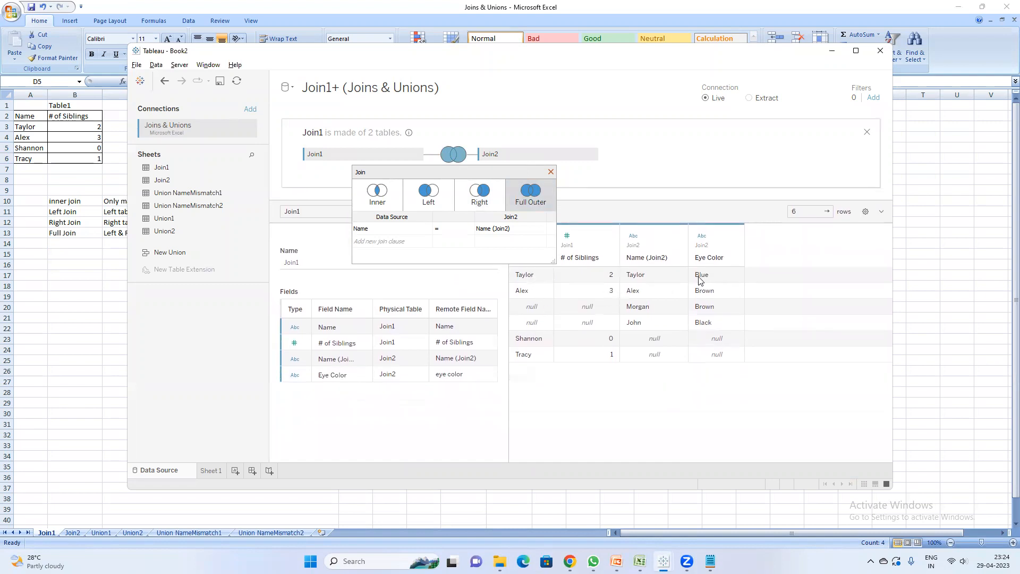
{"action": "left_click_drag", "start_coordinate": [647, 280], "coordinate": [733, 313]}
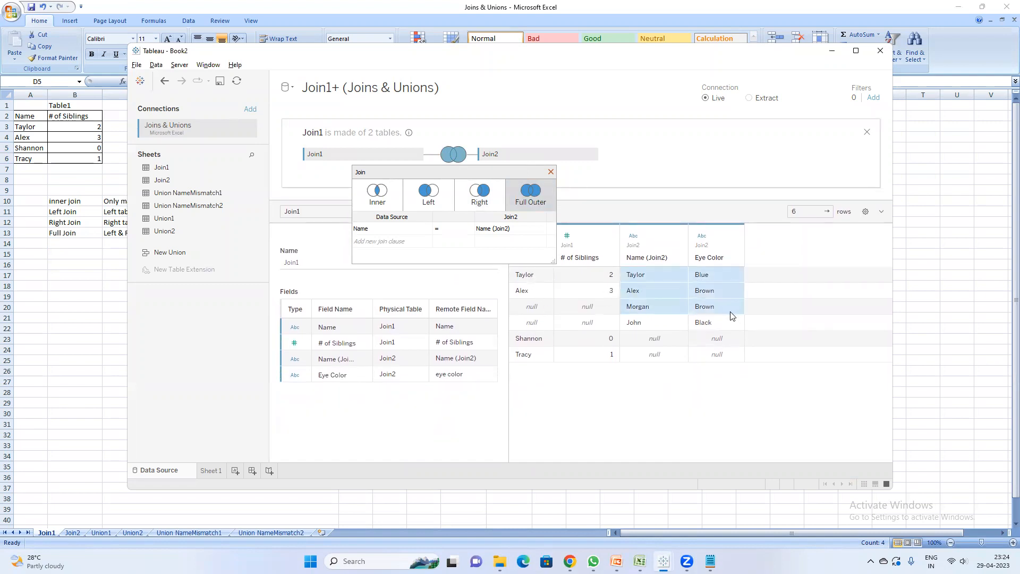
{"action": "left_click_drag", "start_coordinate": [533, 280], "coordinate": [610, 366]}
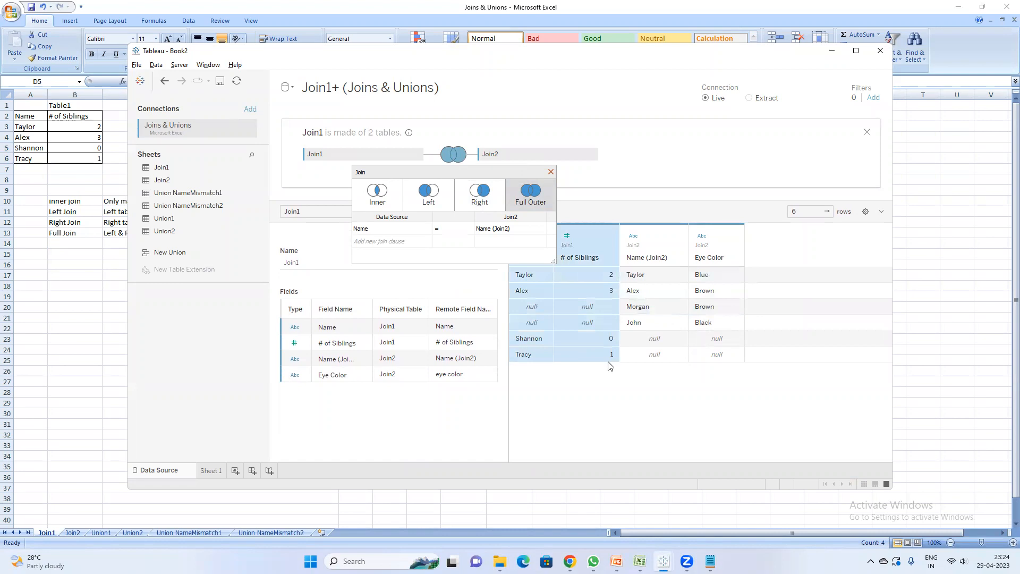
{"action": "left_click", "coordinate": [551, 172]}
Step: Create a new worksheet and add Name from Join1 and Name (Join2) as rows
{"action": "left_click", "coordinate": [235, 470]}
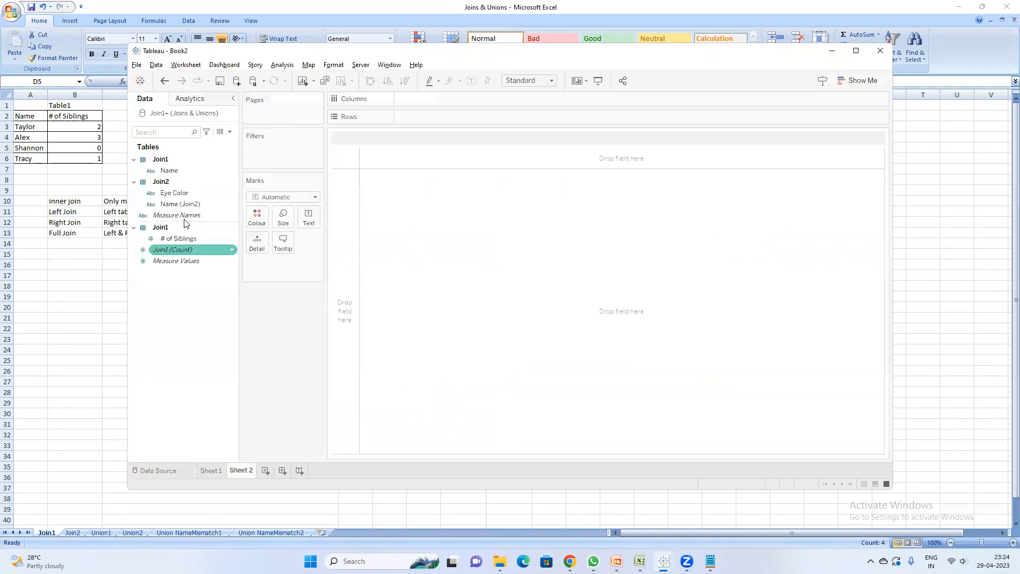
{"action": "left_click", "coordinate": [166, 131]}
{"action": "type", "text": "nam"}
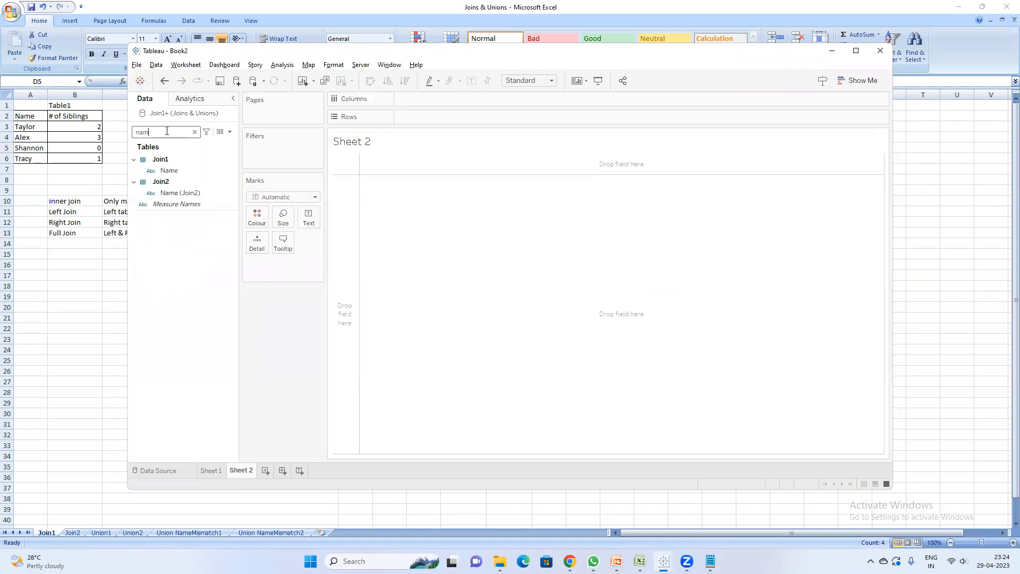
{"action": "double_click", "coordinate": [175, 167]}
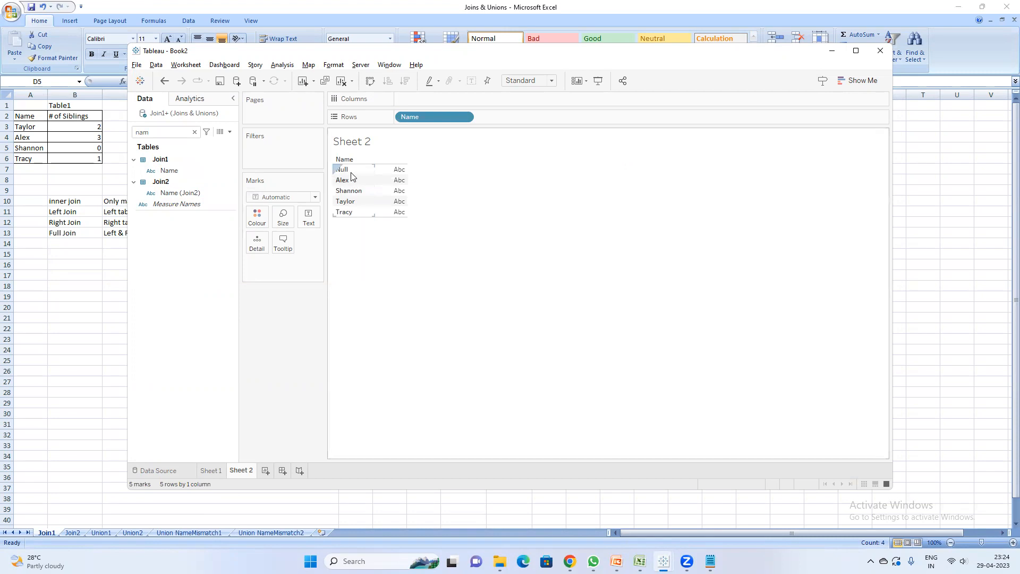
{"action": "left_click", "coordinate": [186, 194]}
{"action": "double_click", "coordinate": [186, 193]}
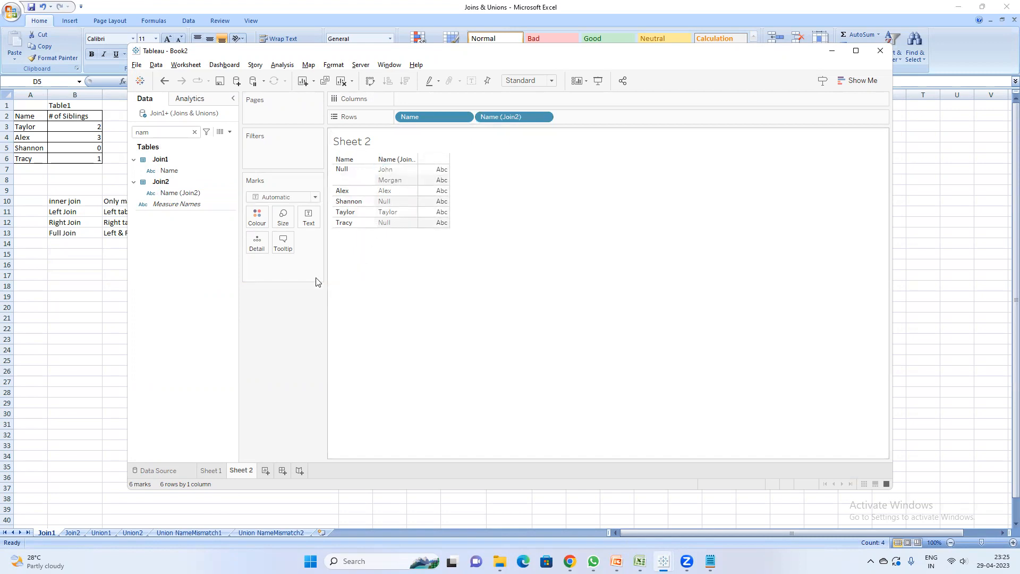
Step: Switch to Excel and compare the Name values of Table1 with those of Table2
{"action": "left_click", "coordinate": [24, 136]}
{"action": "left_click_drag", "start_coordinate": [25, 127], "coordinate": [27, 158]}
{"action": "left_click_drag", "start_coordinate": [362, 127], "coordinate": [362, 159]}
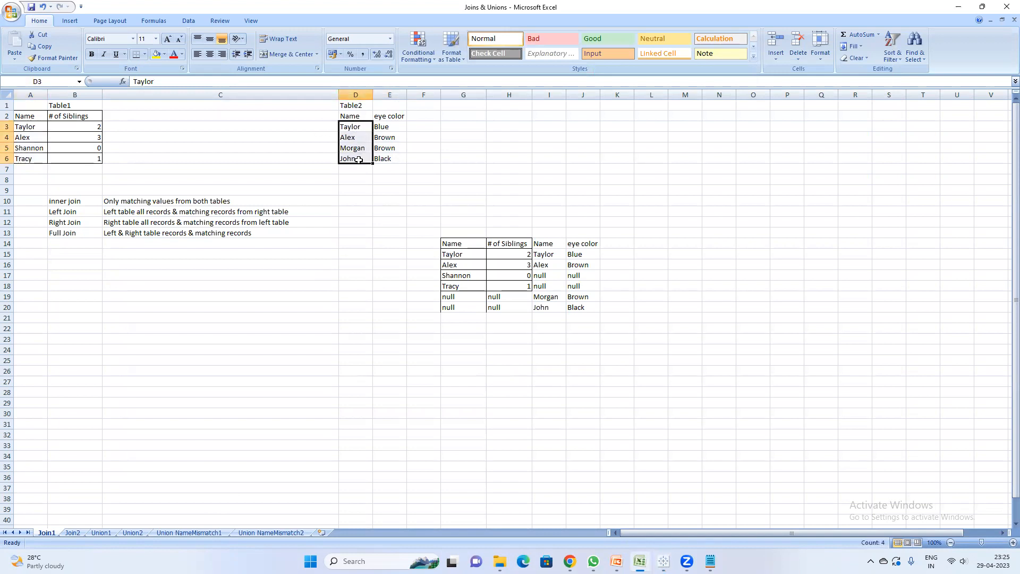
Step: Switch back to Tableau, search the fields for "ey" and add Eye Color to the rows of Sheet 2
{"action": "key", "text": "alt+Tab"}
{"action": "left_click", "coordinate": [163, 132]}
{"action": "type", "text": "nam"}
{"action": "key", "text": "BackSpace"}
{"action": "key", "text": "BackSpace"}
{"action": "key", "text": "BackSpace"}
{"action": "type", "text": "s"}
{"action": "key", "text": "BackSpace"}
{"action": "type", "text": "ey"}
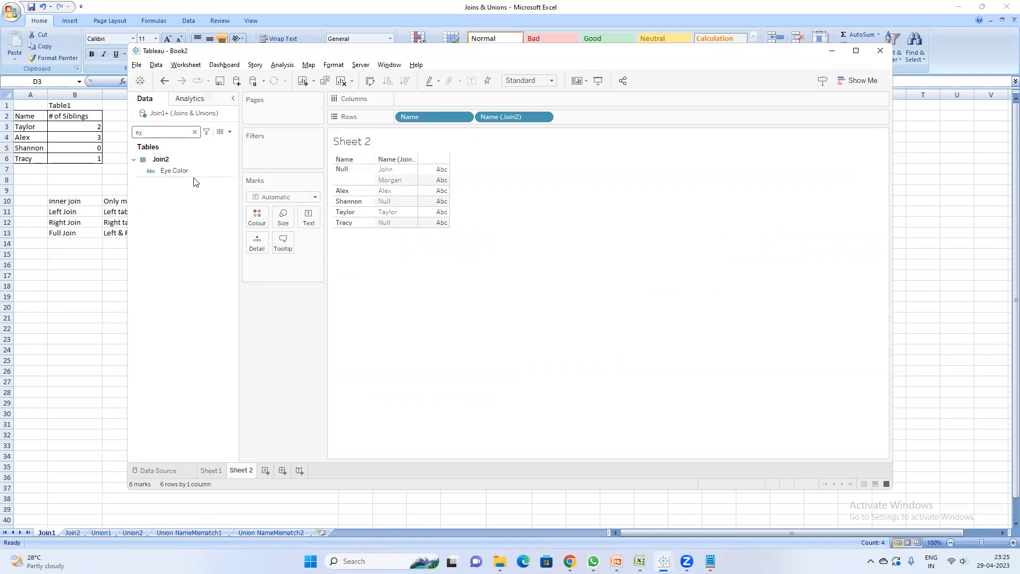
{"action": "double_click", "coordinate": [176, 171]}
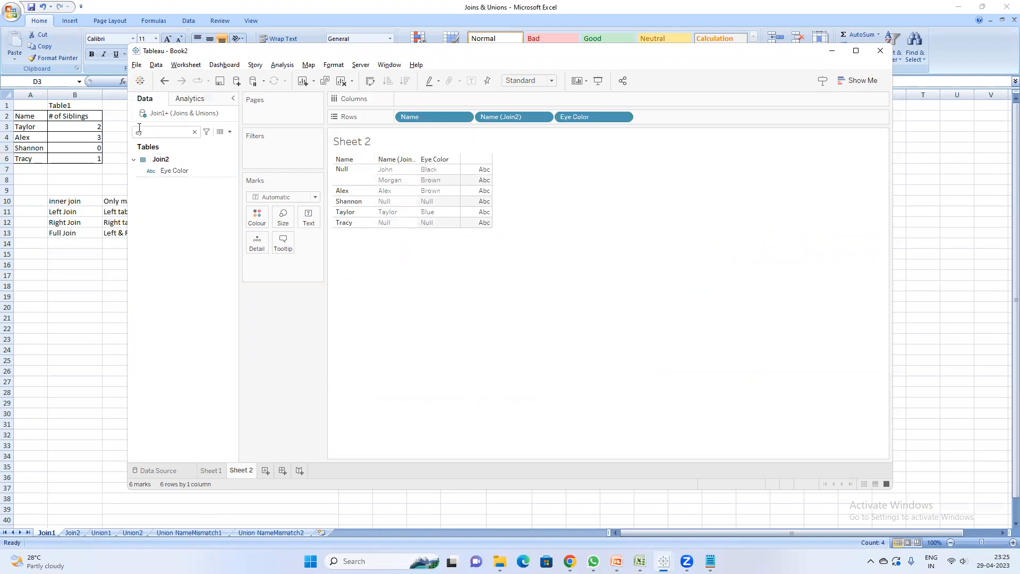
Step: Search the fields for "s" and add # of Siblings to the Sheet 2 table as its summed text value
{"action": "key", "text": "BackSpace"}
{"action": "key", "text": "BackSpace"}
{"action": "type", "text": "s"}
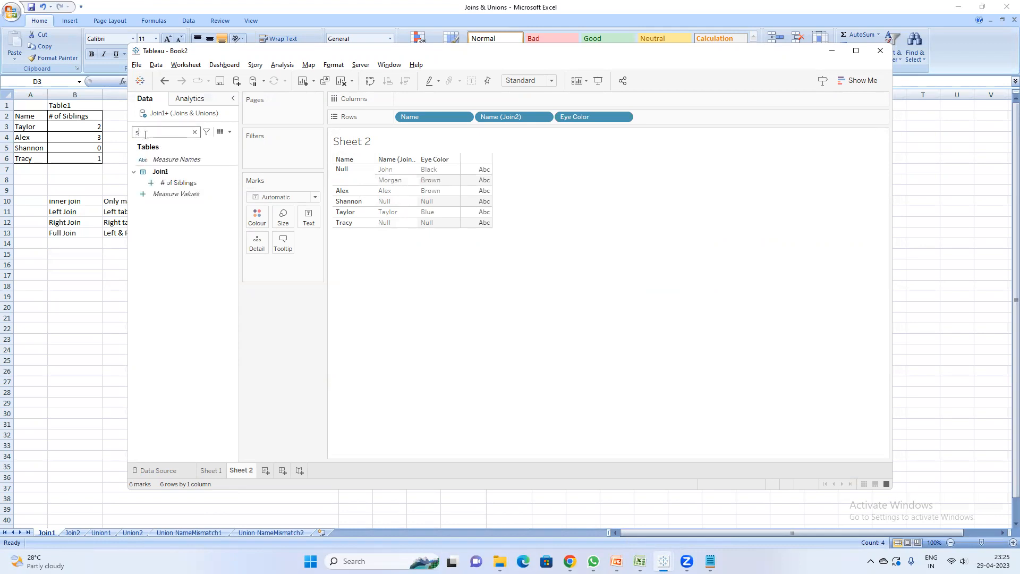
{"action": "double_click", "coordinate": [179, 182]}
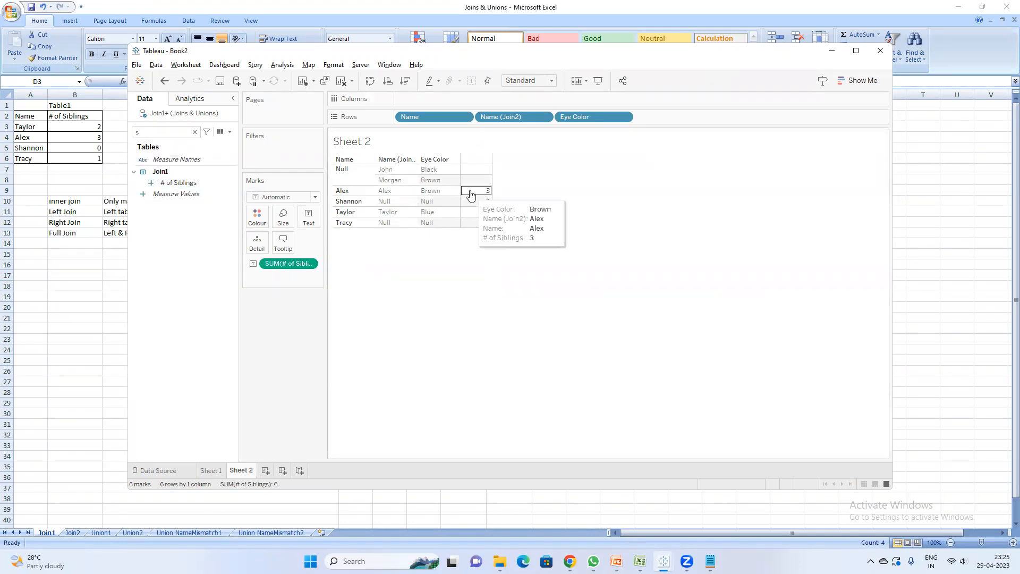
Step: Create a calculated field with the formula [Name]+[Name (Join2)] and apply it, keeping its editor open
{"action": "left_click", "coordinate": [230, 132]}
{"action": "left_click", "coordinate": [160, 142]}
{"action": "left_click_drag", "start_coordinate": [489, 238], "coordinate": [510, 254]}
{"action": "left_click", "coordinate": [465, 286]}
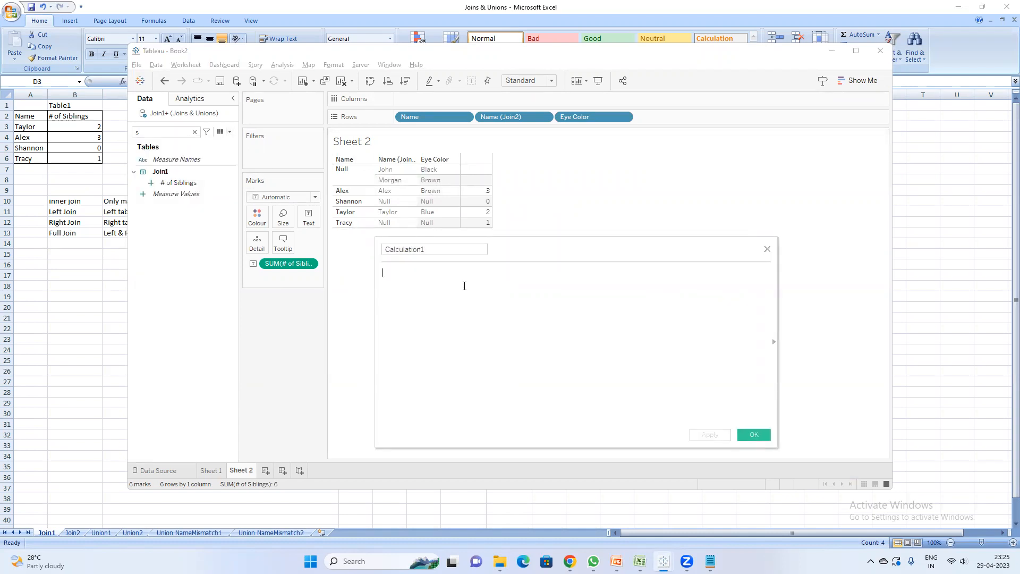
{"action": "type", "text": "Nam"}
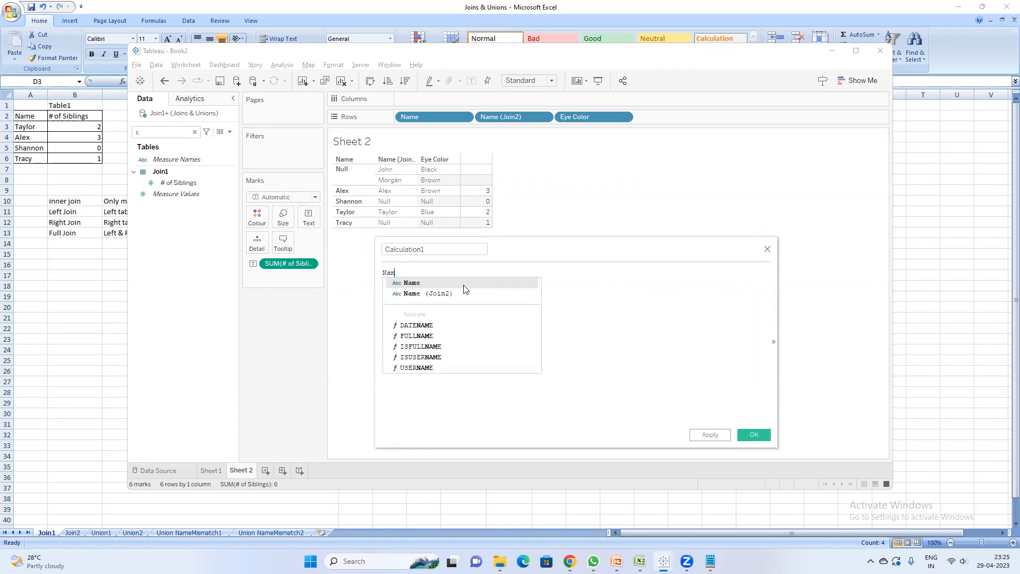
{"action": "left_click", "coordinate": [464, 286]}
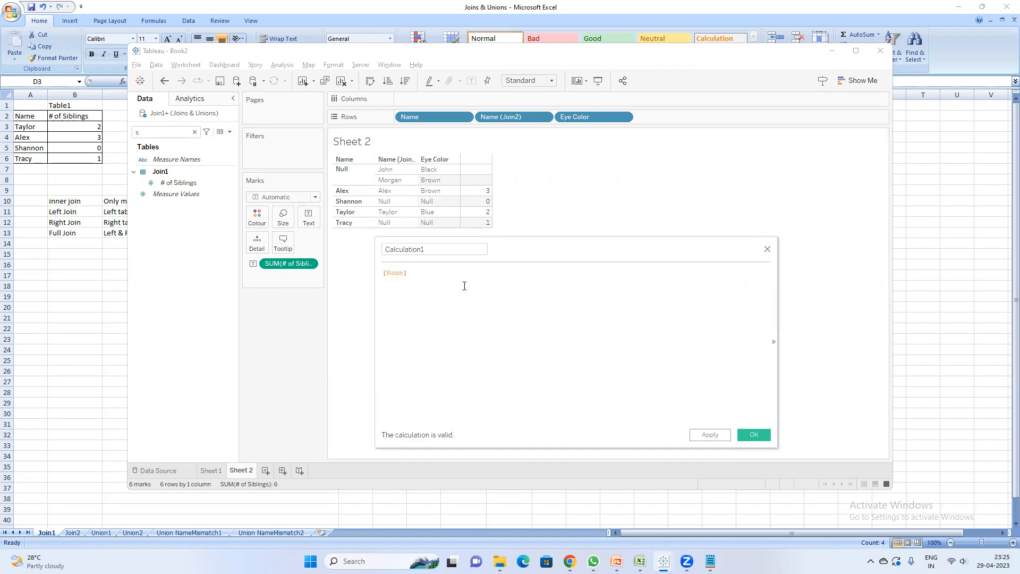
{"action": "type", "text": "+na"}
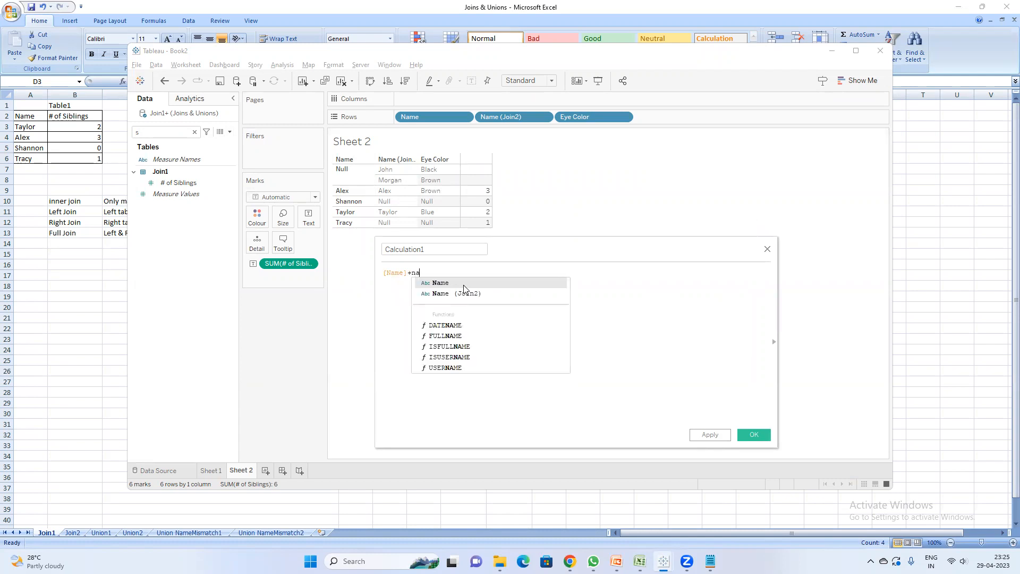
{"action": "left_click", "coordinate": [464, 293]}
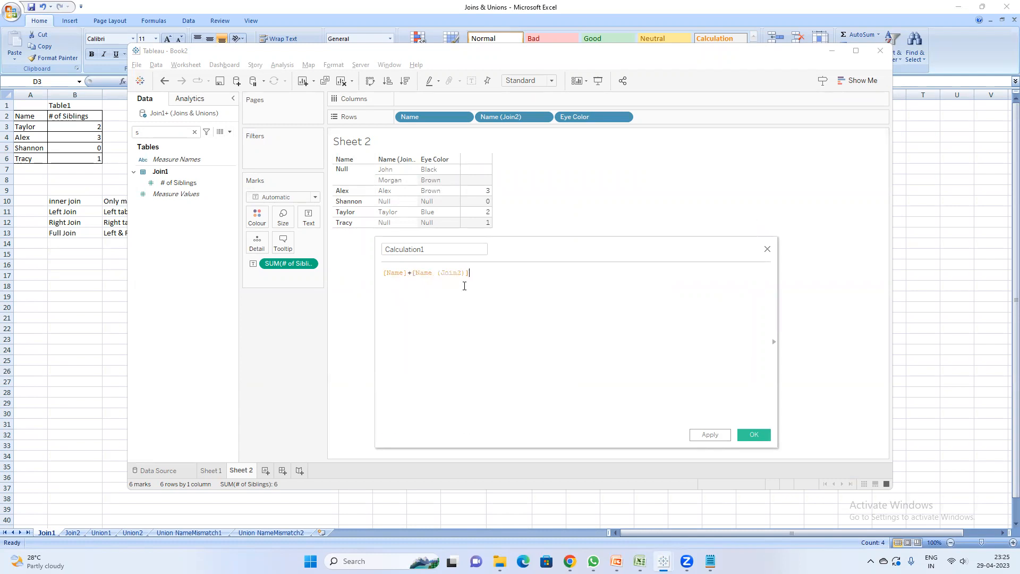
{"action": "left_click", "coordinate": [711, 434]}
Step: Search the fields for "ca" and add Calculation1 to the rows of Sheet 2
{"action": "key", "text": "BackSpace"}
{"action": "type", "text": "ca"}
{"action": "double_click", "coordinate": [182, 164]}
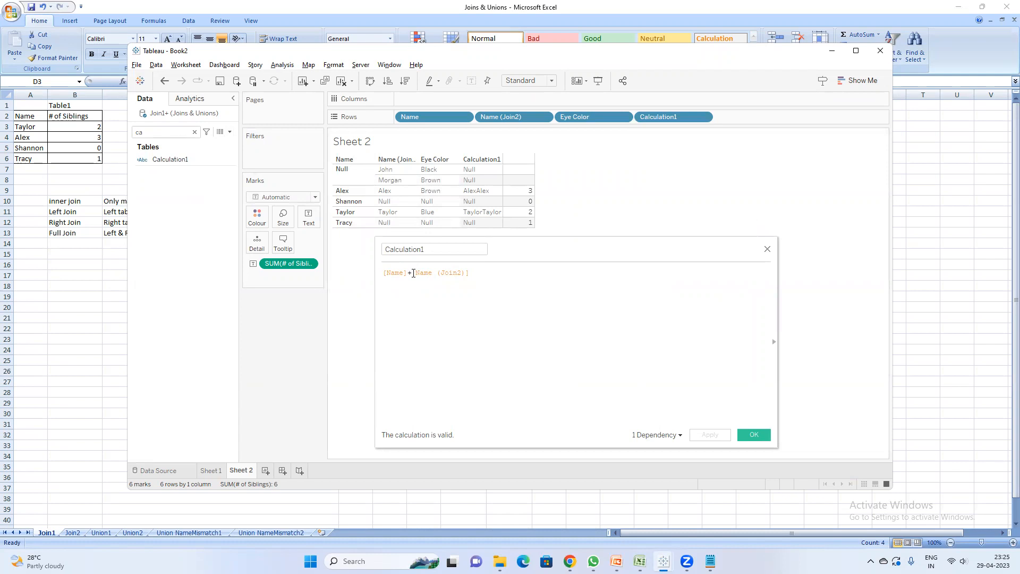
Step: Try to put ISNULL( before [Name] and a comma after it in the Calculation1 formula
{"action": "left_click", "coordinate": [414, 272]}
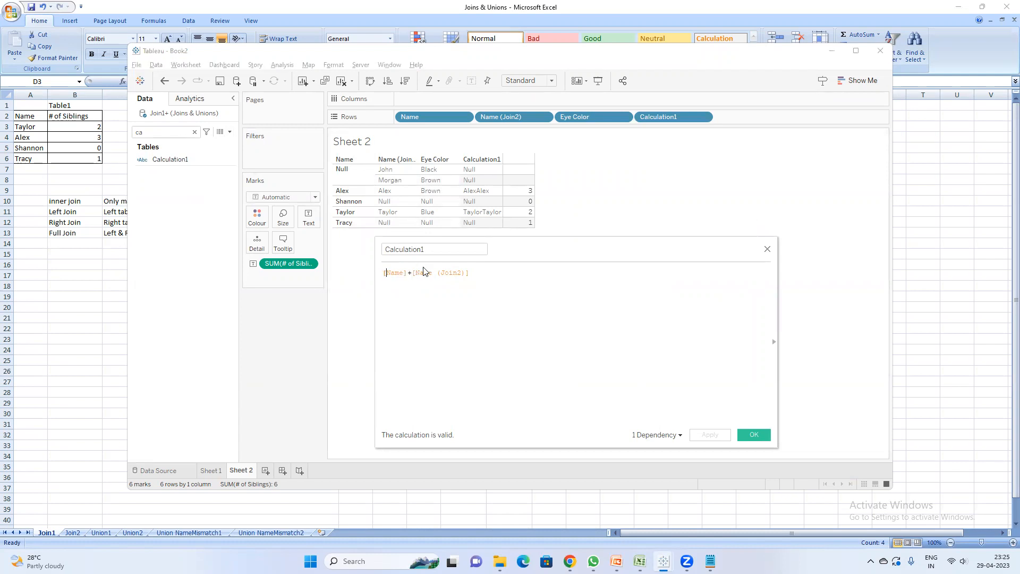
{"action": "type", "text": "isn"}
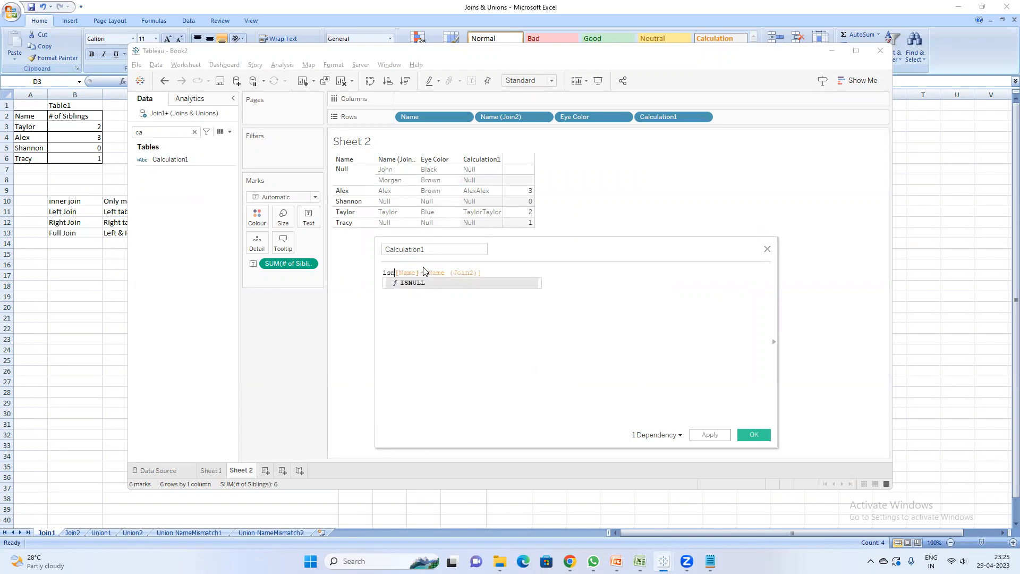
{"action": "key", "text": "Return"}
{"action": "key", "text": "Delete"}
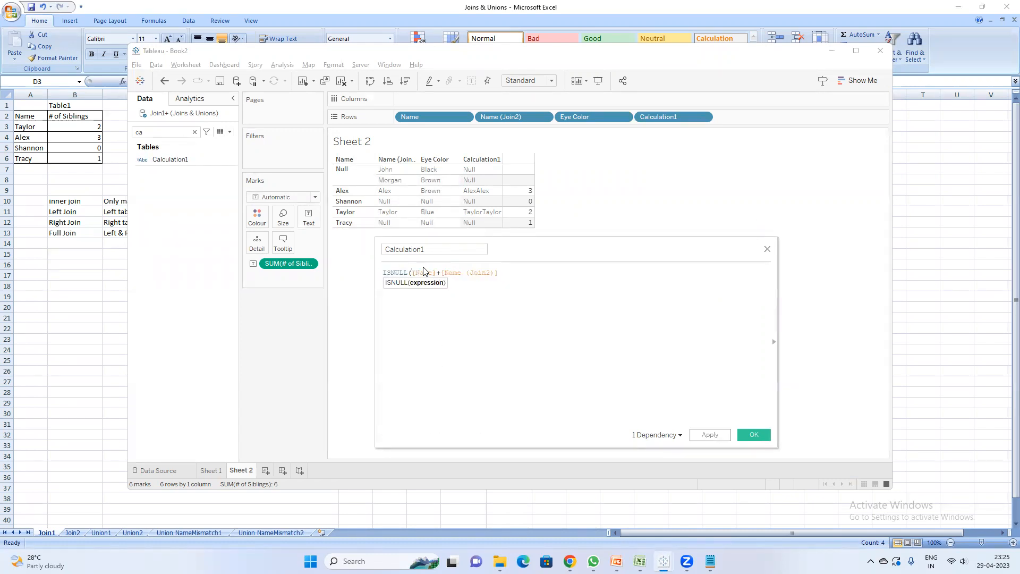
{"action": "type", "text": ")"}
{"action": "key", "text": "BackSpace"}
{"action": "type", "text": ","}
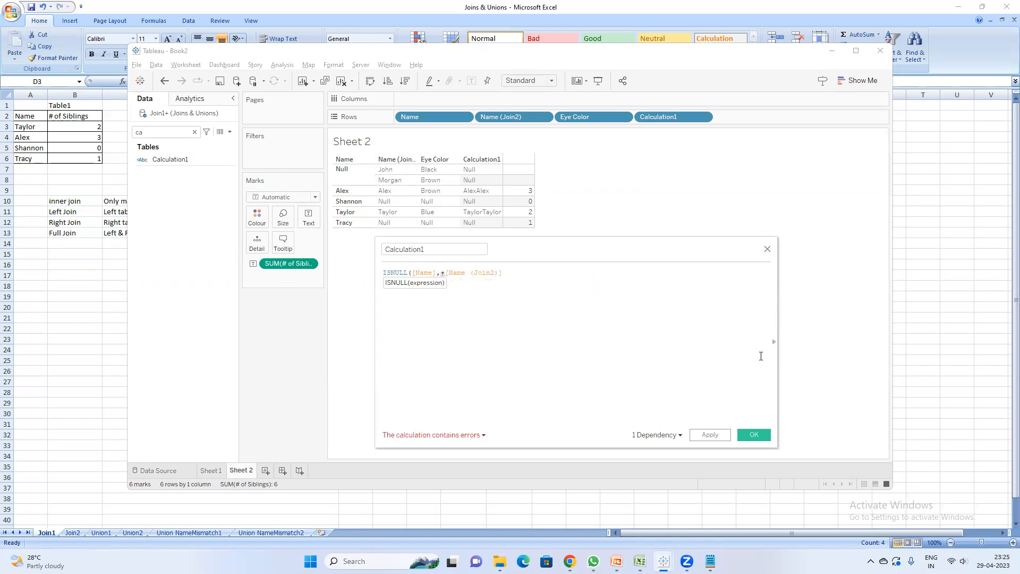
Step: Open the function reference, read the ISNULL description and list the String functions
{"action": "left_click", "coordinate": [774, 343]}
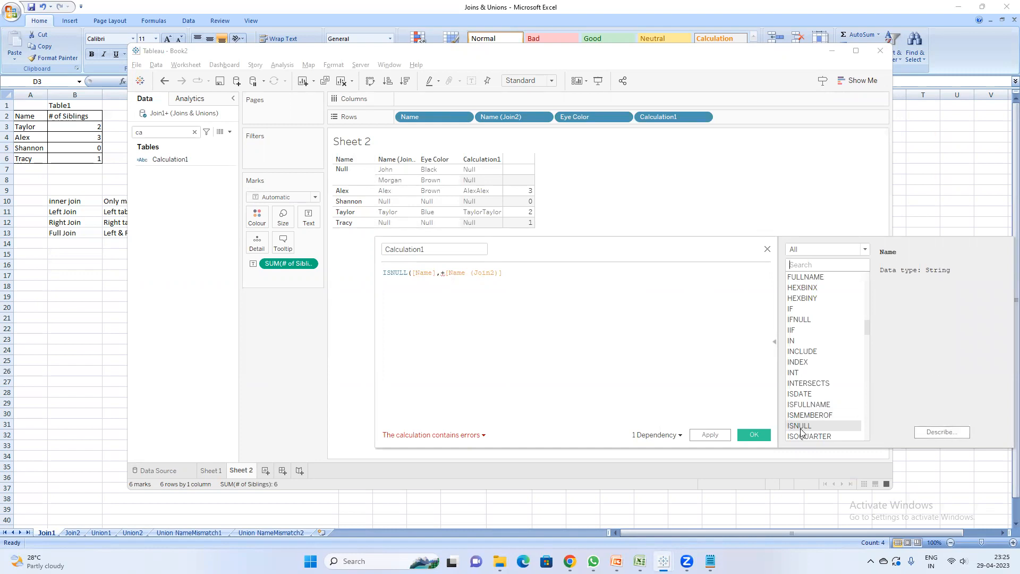
{"action": "left_click", "coordinate": [810, 414]}
{"action": "left_click", "coordinate": [817, 424]}
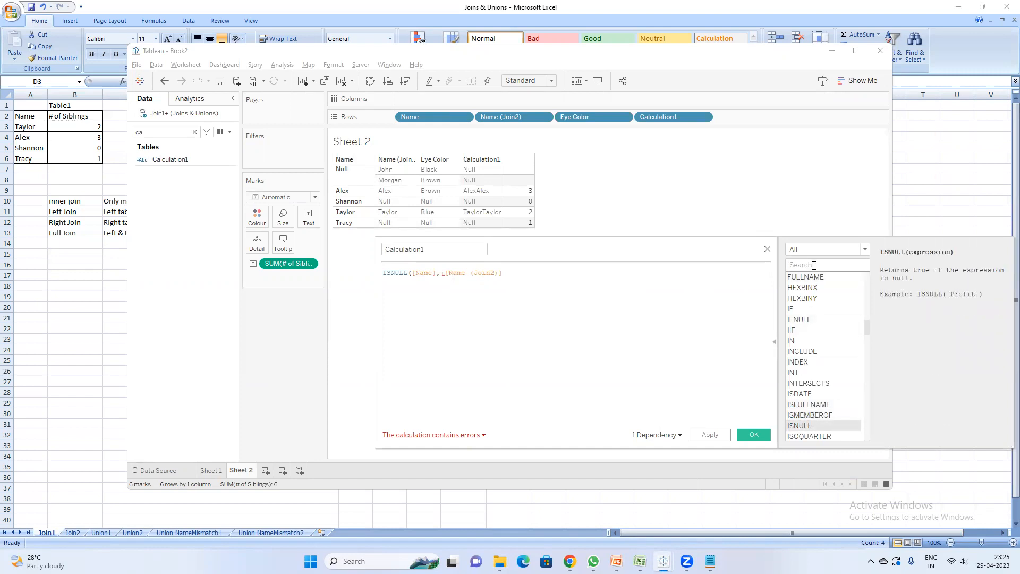
{"action": "left_click", "coordinate": [838, 251]}
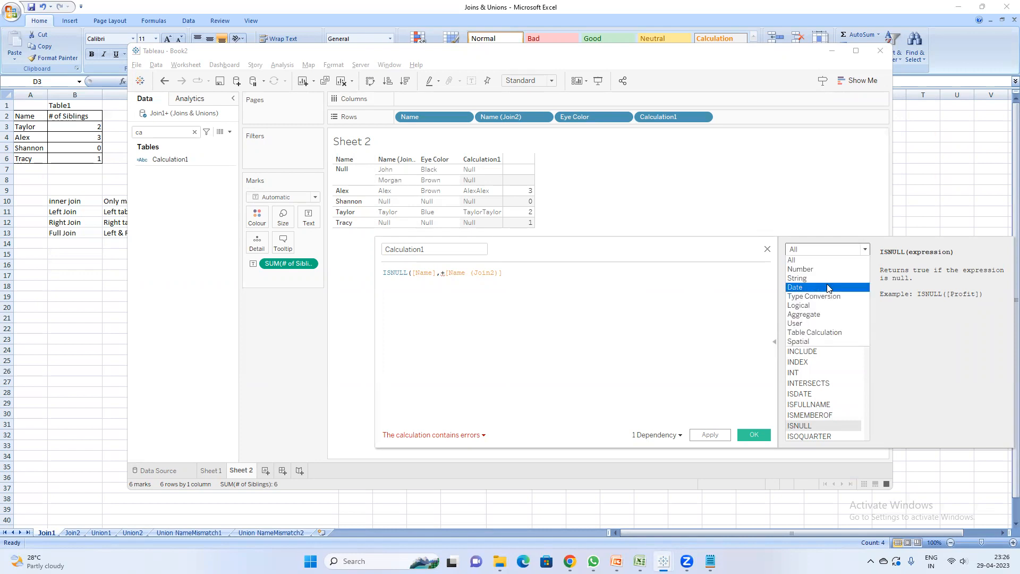
{"action": "left_click", "coordinate": [830, 284]}
{"action": "left_click", "coordinate": [827, 251]}
{"action": "left_click", "coordinate": [825, 276]}
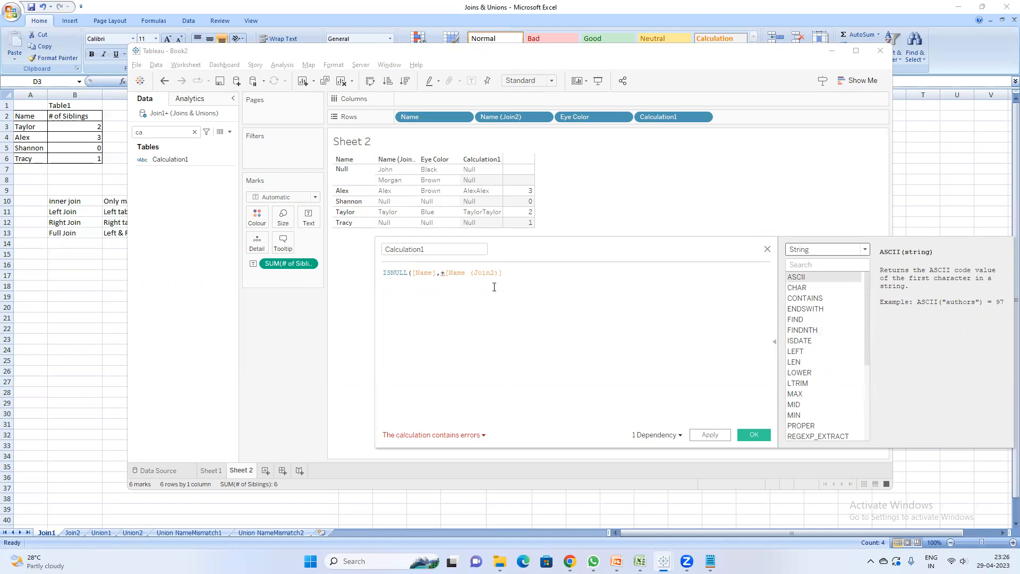
Step: Close the Calculation1 editor without applying the unfinished ISNULL edit
{"action": "left_click", "coordinate": [514, 276]}
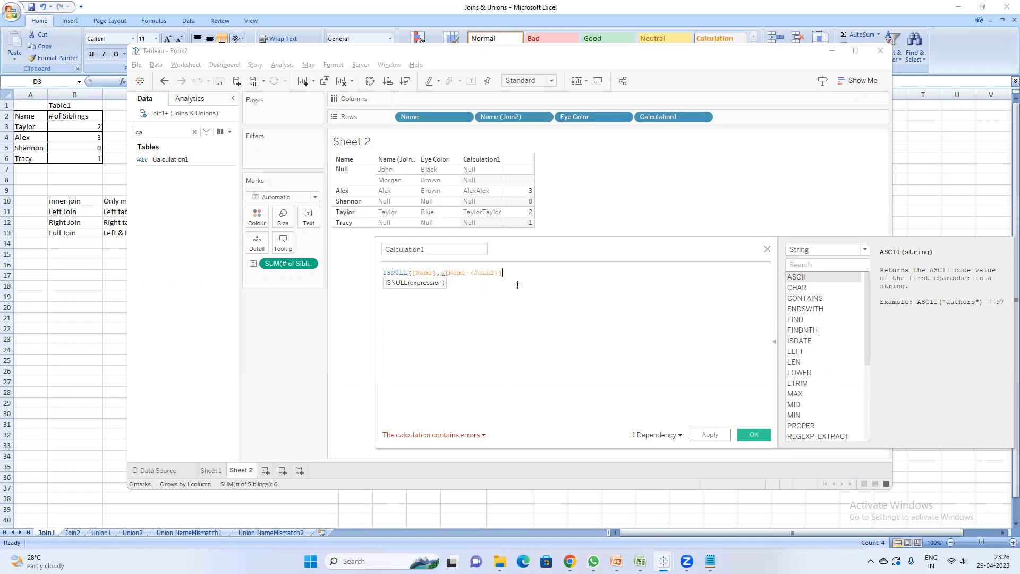
{"action": "key", "text": "ctrl+a"}
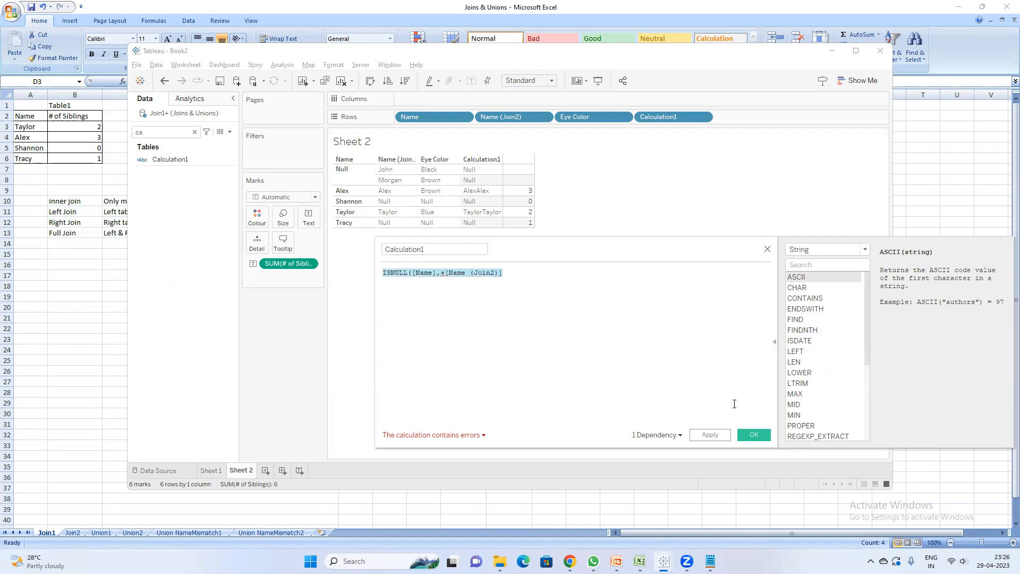
{"action": "left_click", "coordinate": [768, 249]}
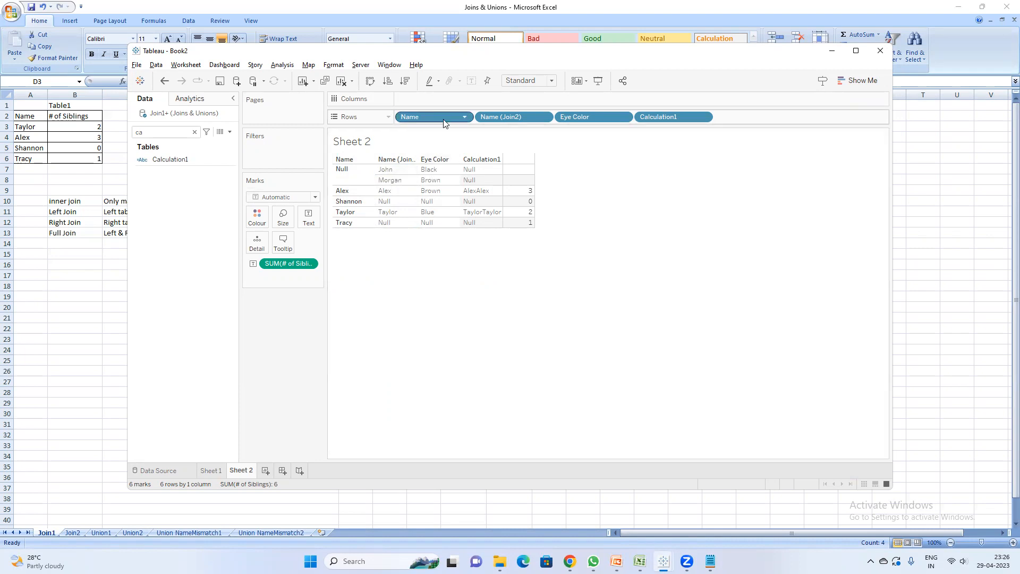
Step: Create a new calculated field and begin its formula with IF
{"action": "left_click", "coordinate": [230, 133]}
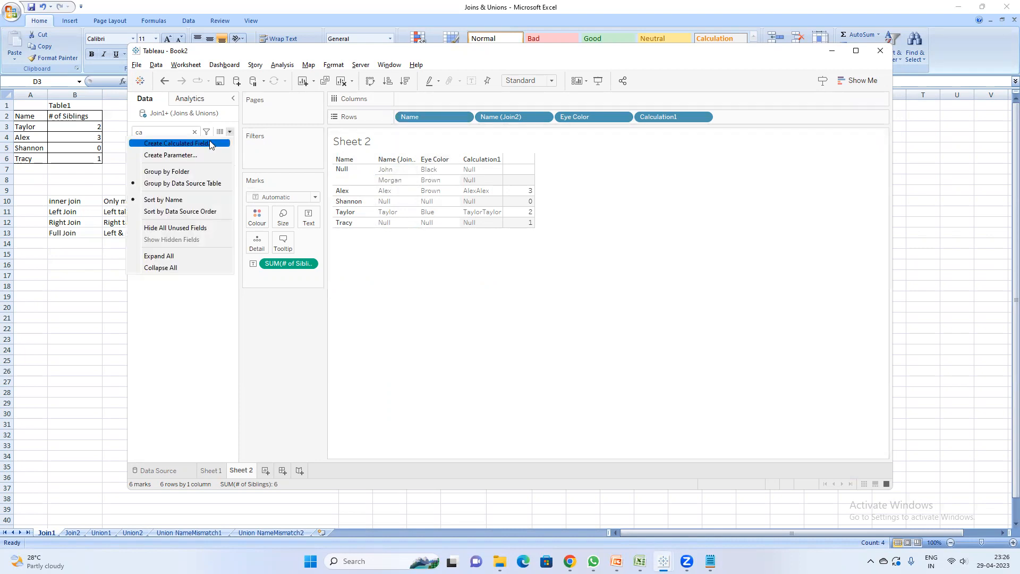
{"action": "left_click", "coordinate": [162, 141]}
{"action": "type", "text": "if "}
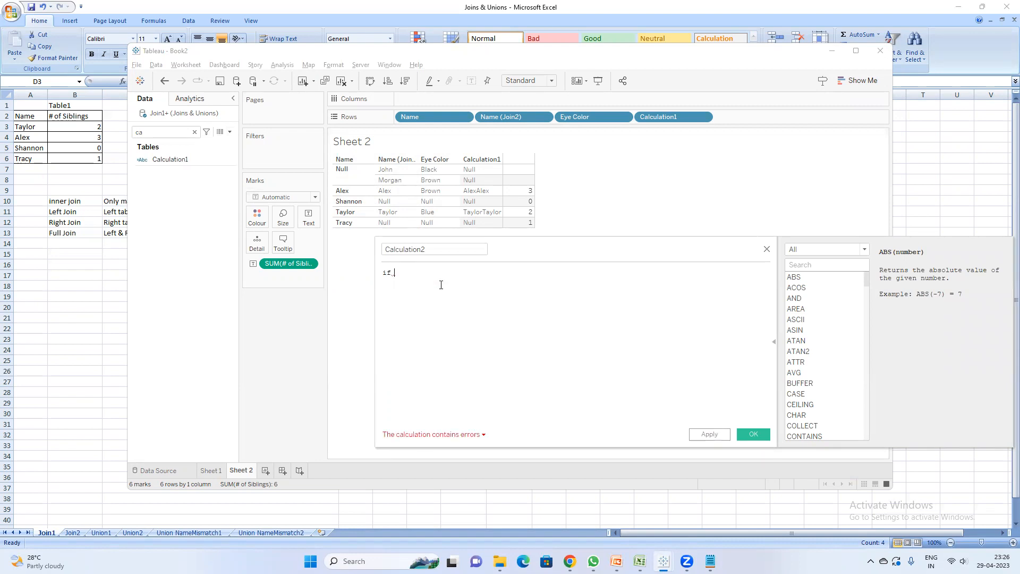
Step: Try IFNULL() after IF in the new formula, and restart the formula with IF alone
{"action": "type", "text": "if"}
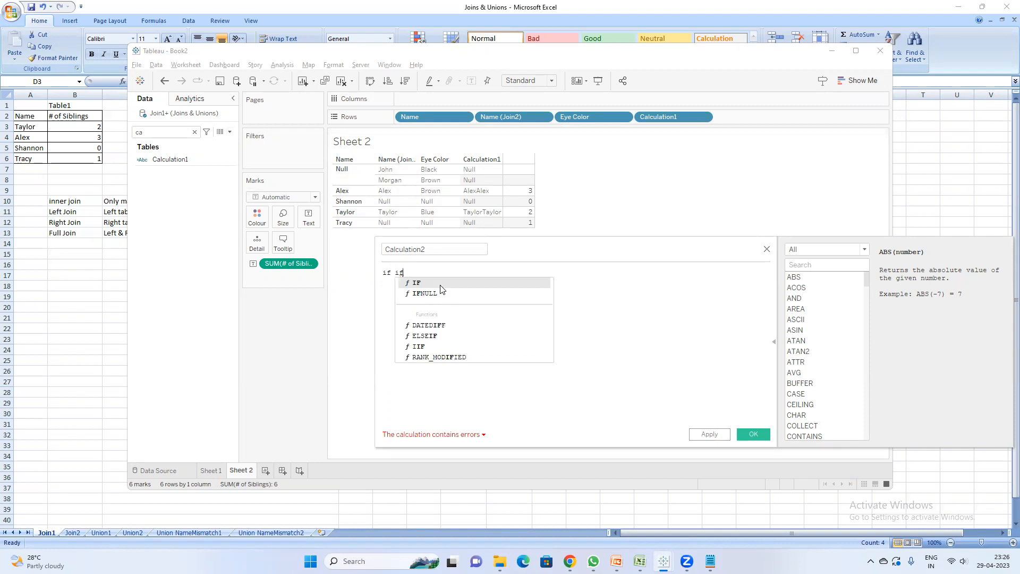
{"action": "left_click", "coordinate": [439, 294]}
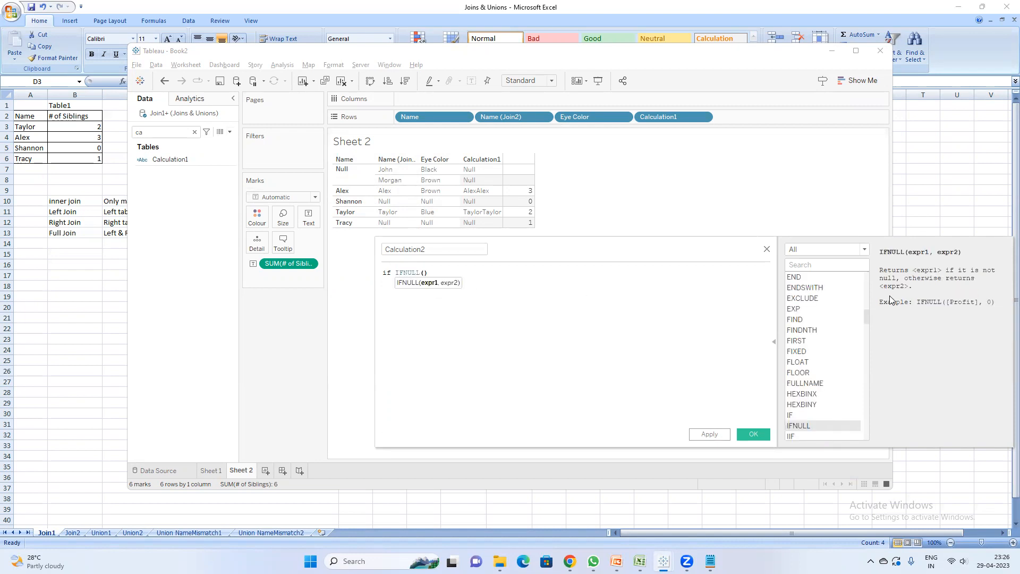
{"action": "left_click", "coordinate": [467, 272]}
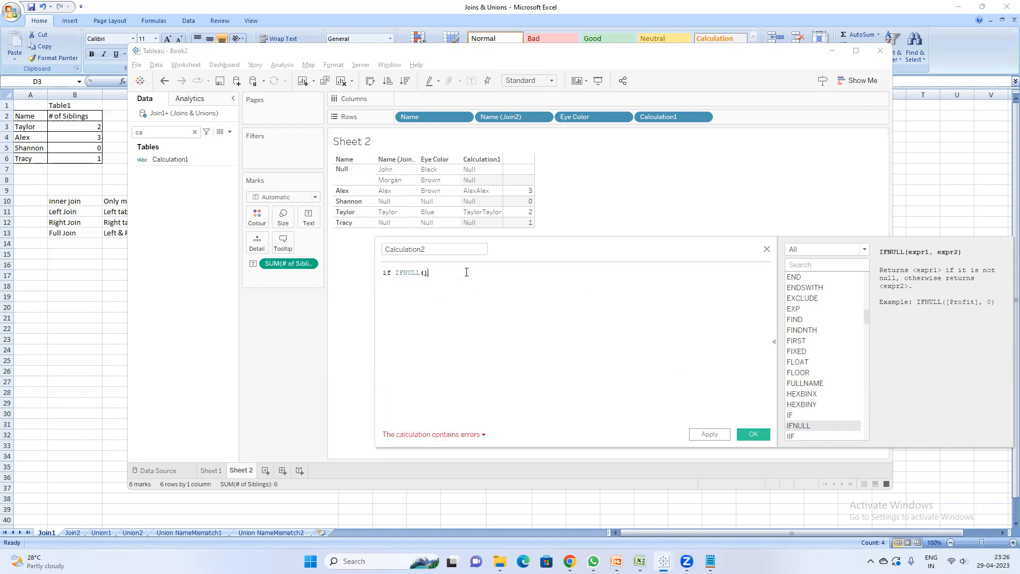
{"action": "key", "text": "ctrl+a"}
{"action": "type", "text": "if"}
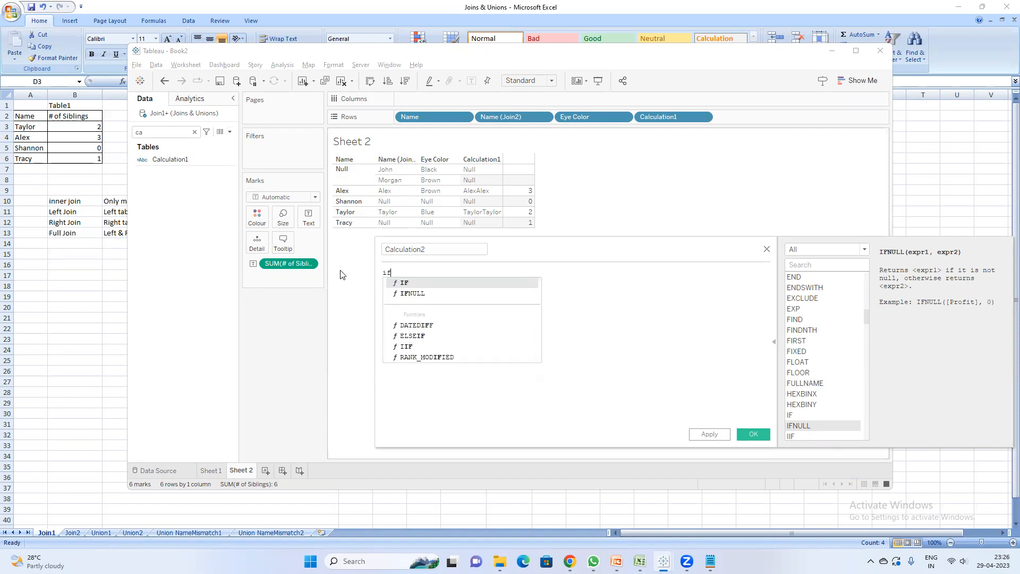
{"action": "key", "text": "Return"}
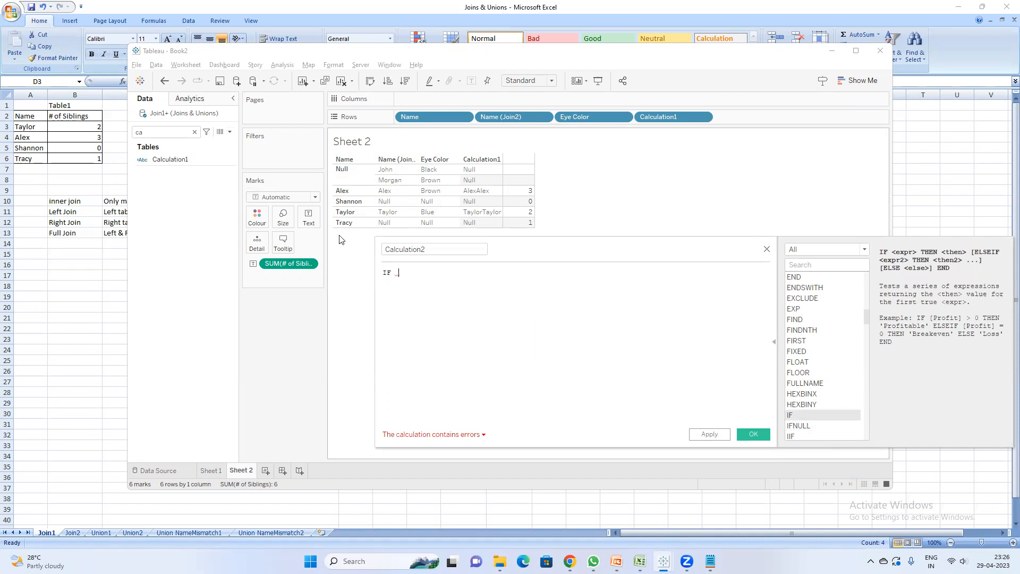
Step: Read the IFNULL and ISNULL descriptions in the function reference and browse the list of all functions
{"action": "left_click", "coordinate": [819, 426]}
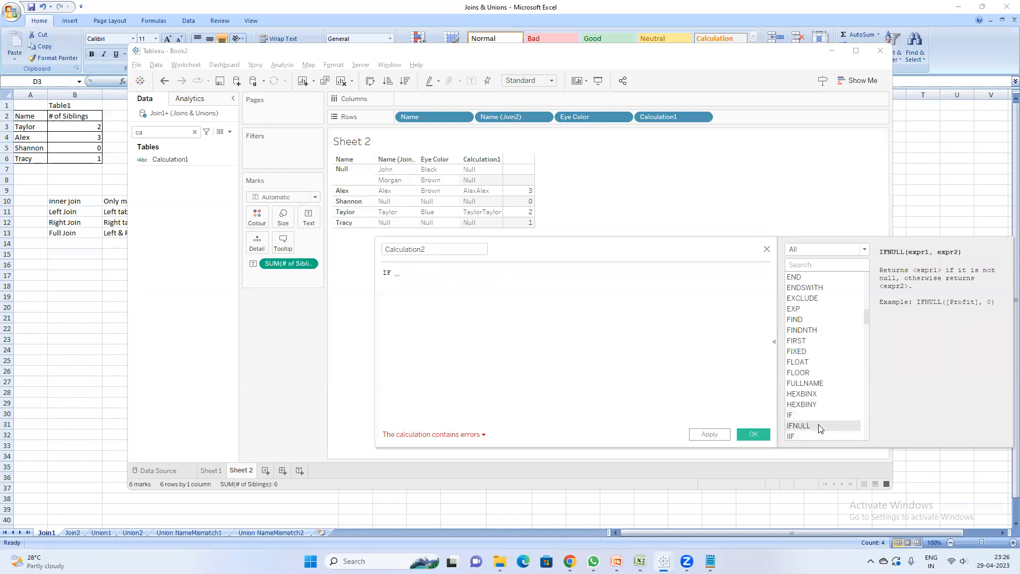
{"action": "left_click_drag", "start_coordinate": [867, 315], "coordinate": [868, 331]}
{"action": "left_click", "coordinate": [803, 381]}
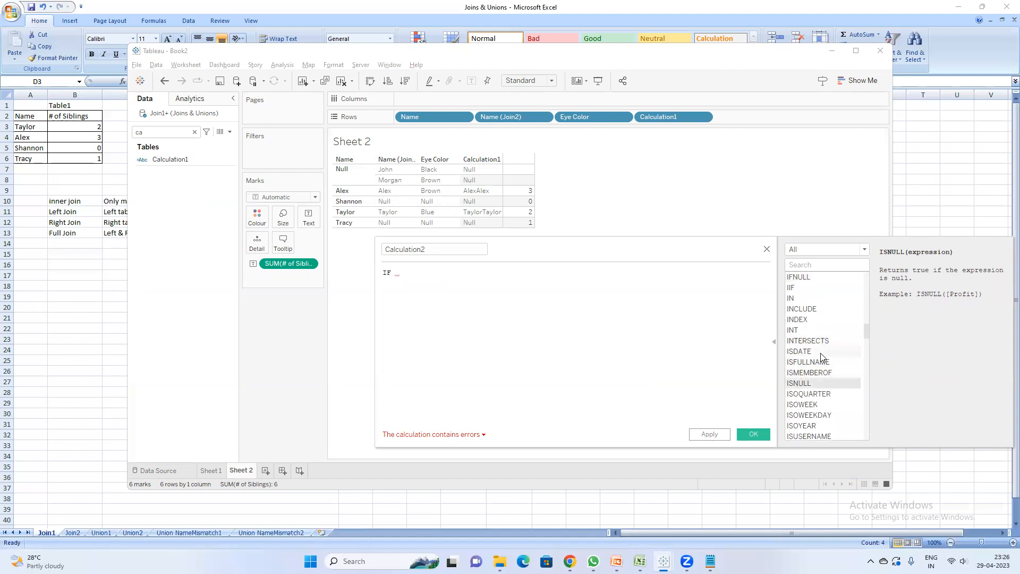
{"action": "scroll", "coordinate": [821, 357], "scroll_direction": "down", "scroll_amount": 2}
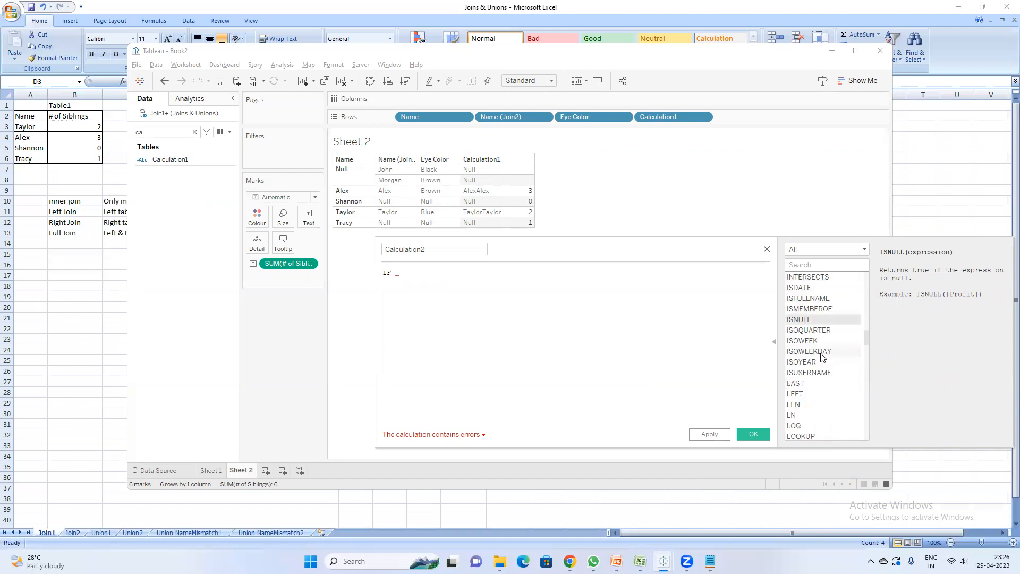
{"action": "scroll", "coordinate": [822, 356], "scroll_direction": "up", "scroll_amount": 8}
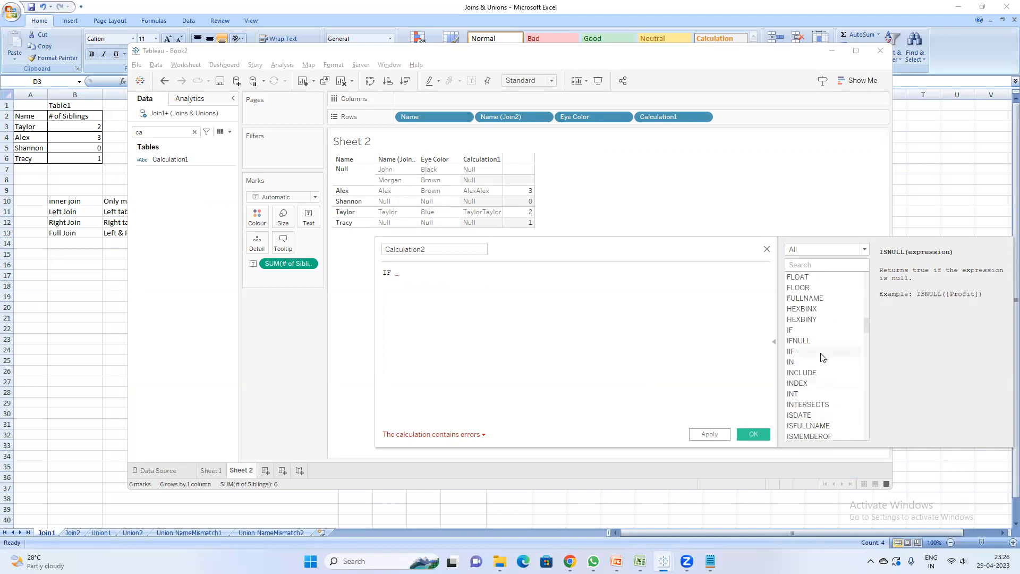
{"action": "scroll", "coordinate": [821, 356], "scroll_direction": "up", "scroll_amount": 7}
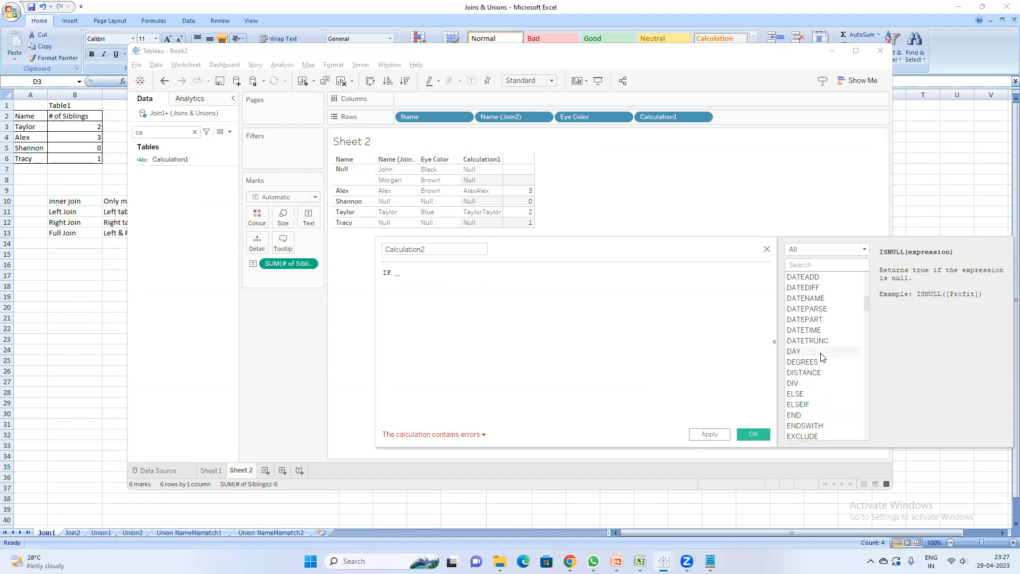
{"action": "scroll", "coordinate": [822, 358], "scroll_direction": "up", "scroll_amount": 4}
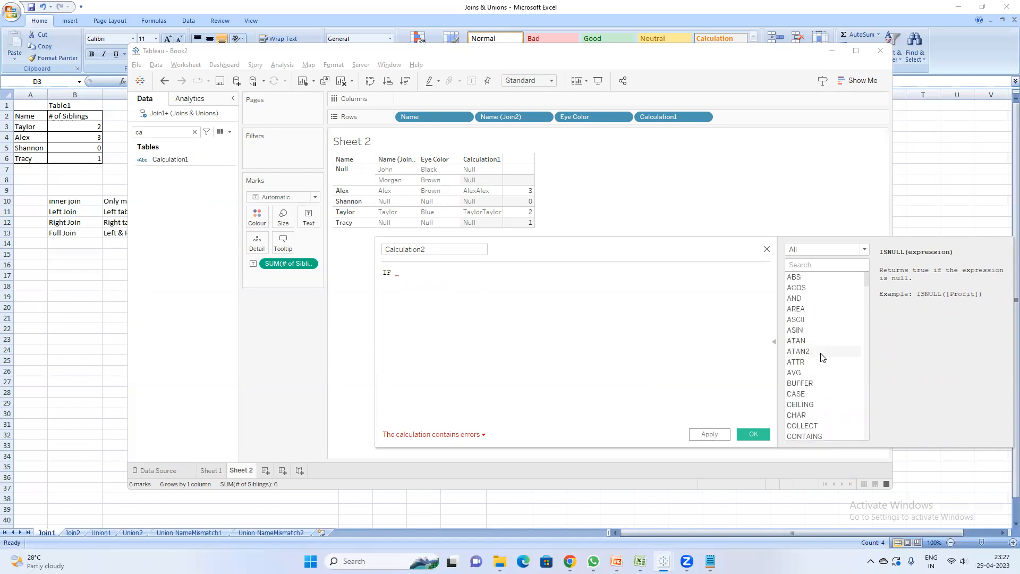
{"action": "scroll", "coordinate": [824, 357], "scroll_direction": "down", "scroll_amount": 1}
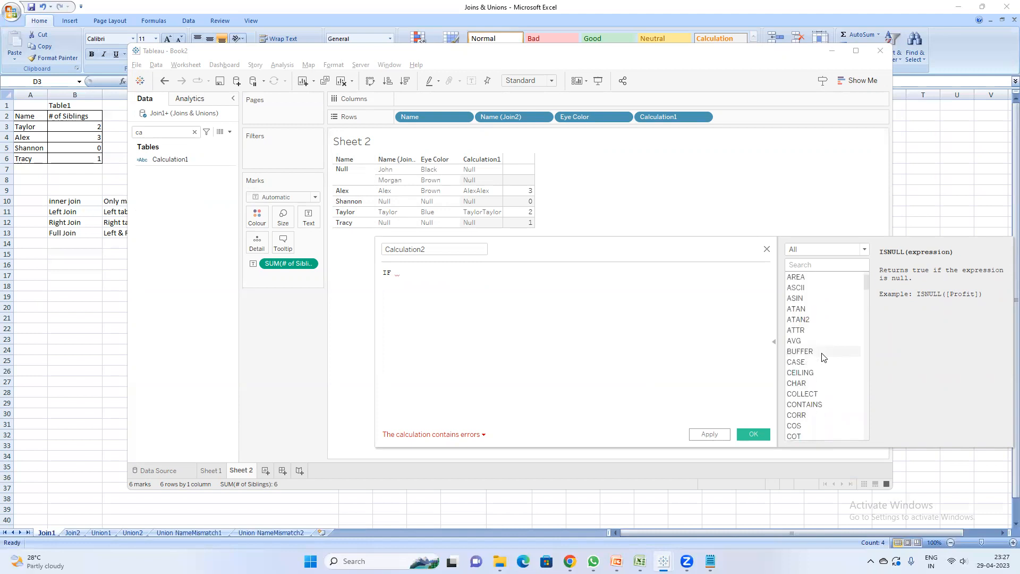
{"action": "scroll", "coordinate": [823, 357], "scroll_direction": "down", "scroll_amount": 1}
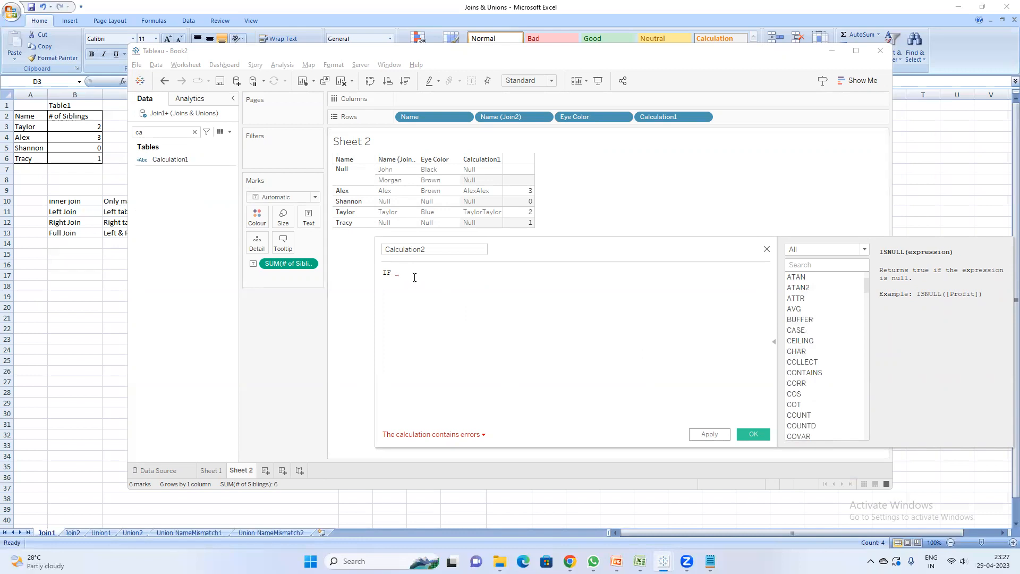
Step: Complete the formula as IF [Name]=NULL then [Name (Join2)] END
{"action": "type", "text": "[Name]"}
{"action": "key", "text": "Return"}
{"action": "type", "text": "=NULL then"}
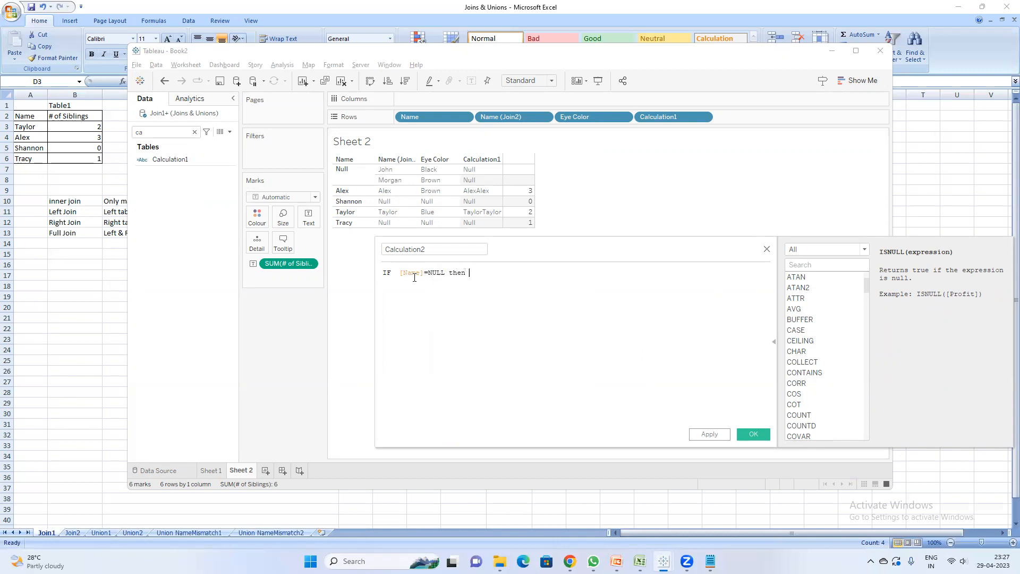
{"action": "type", "text": " nam"}
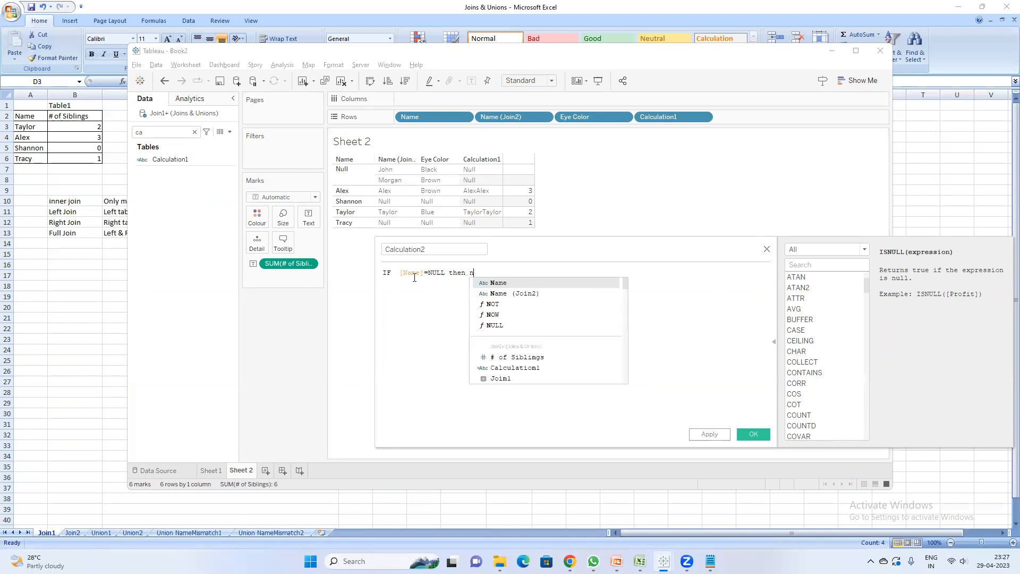
{"action": "key", "text": "Down"}
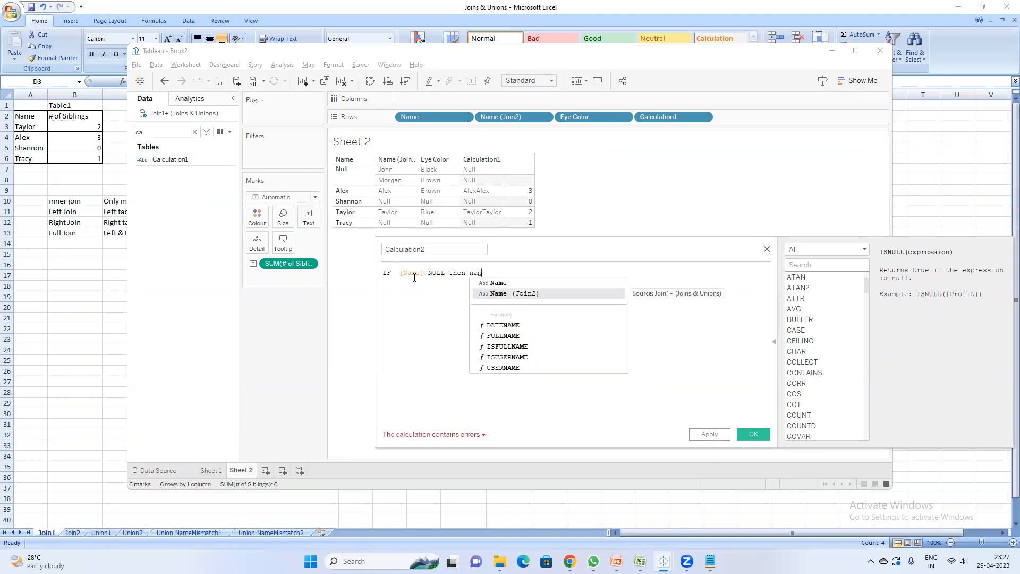
{"action": "key", "text": "Return"}
{"action": "type", "text": "en"}
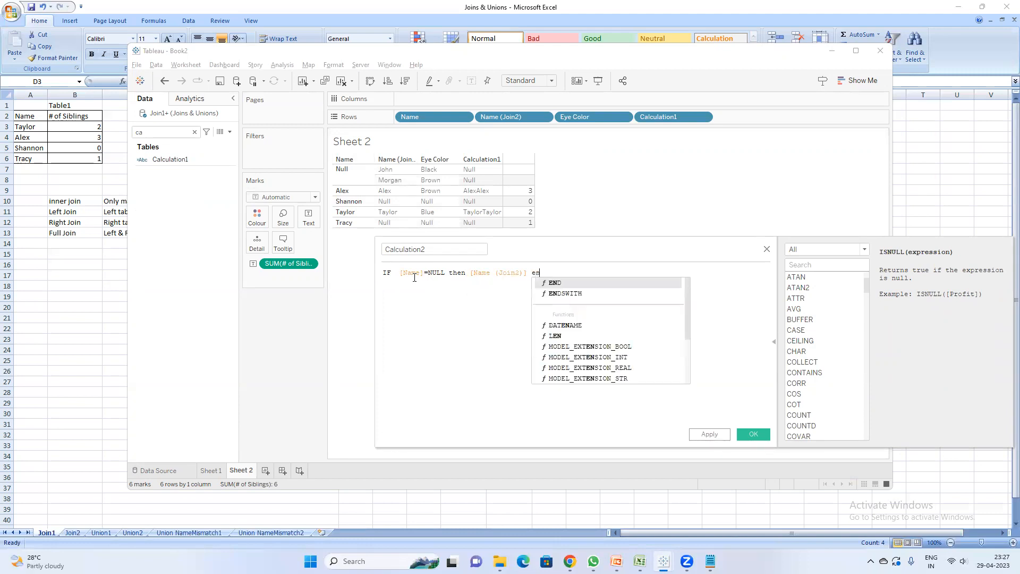
{"action": "key", "text": "Return"}
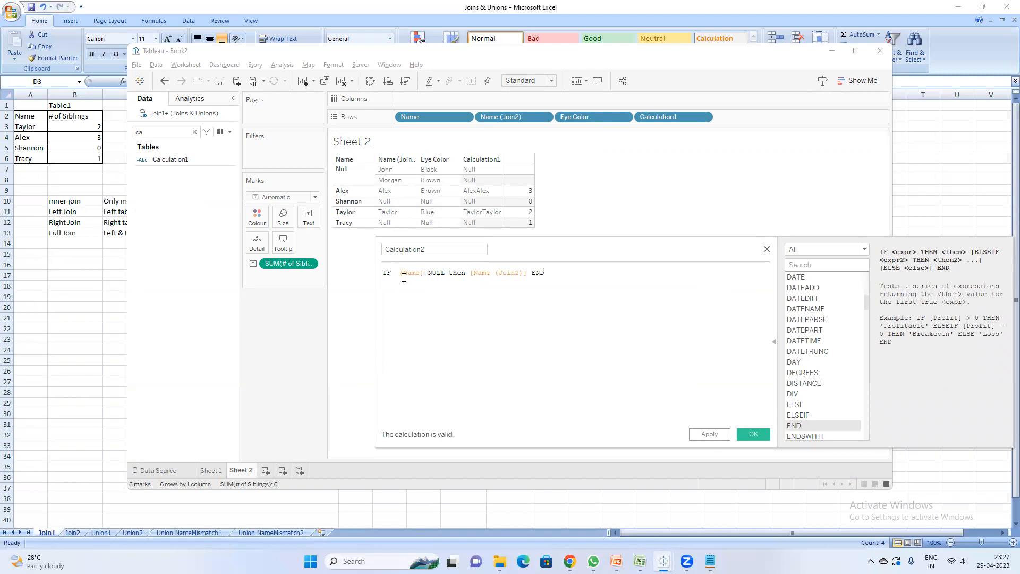
Step: Insert an ELSE [Name] branch on its own line before END in the formula
{"action": "left_click", "coordinate": [525, 272]}
{"action": "key", "text": "Return"}
{"action": "key", "text": "Return"}
{"action": "key", "text": "Up"}
{"action": "type", "text": "ELSE "}
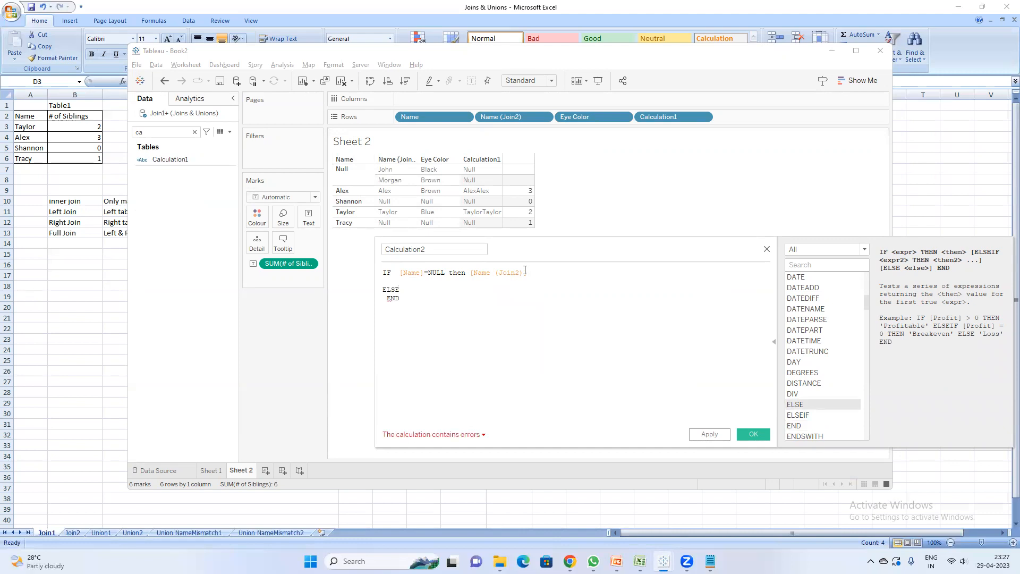
{"action": "type", "text": "na"}
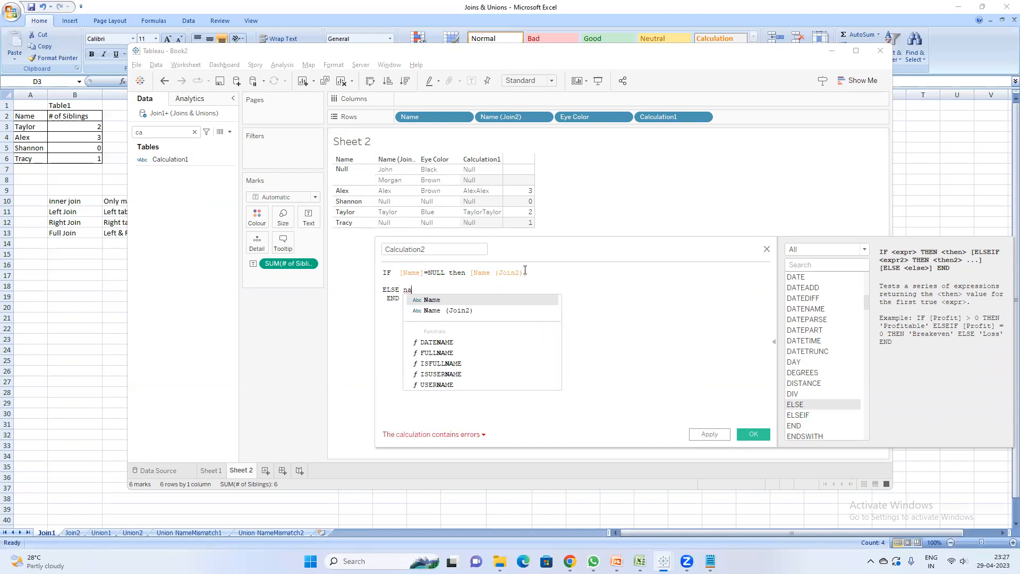
{"action": "key", "text": "Return"}
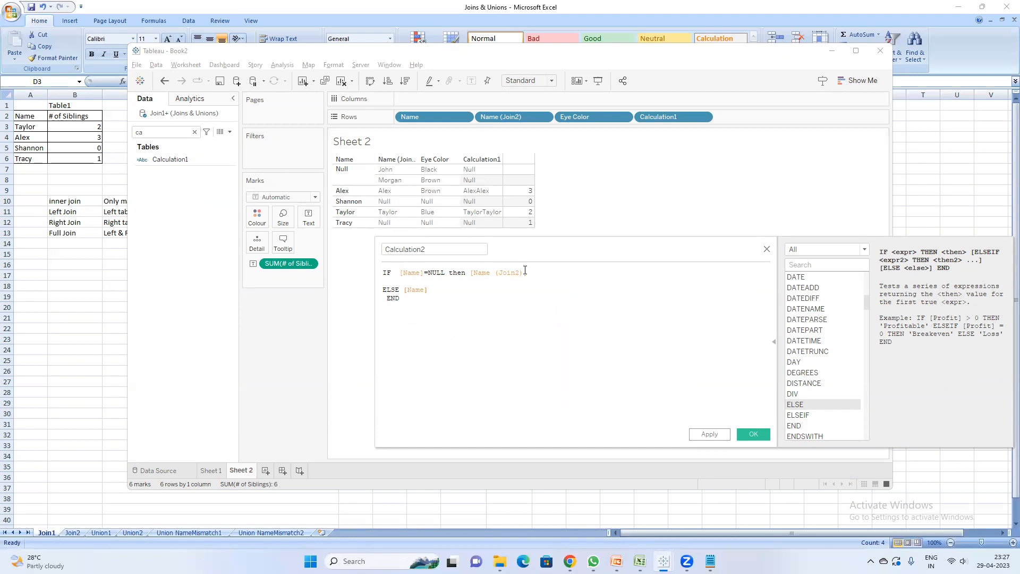
Step: Name the calculated field Combined and save it
{"action": "left_click_drag", "start_coordinate": [439, 252], "coordinate": [347, 254]}
{"action": "type", "text": "Combined"}
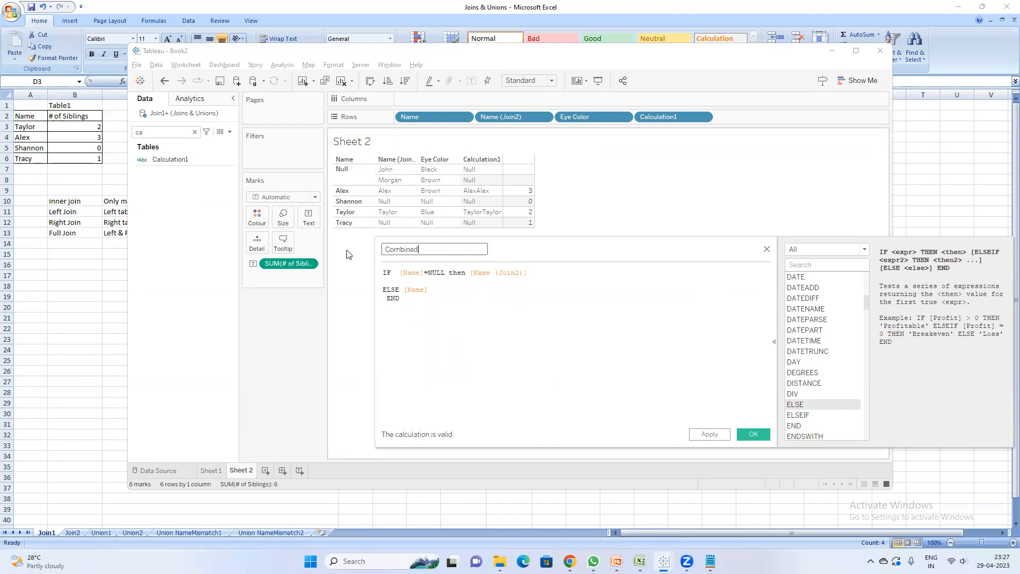
{"action": "left_click", "coordinate": [754, 434]}
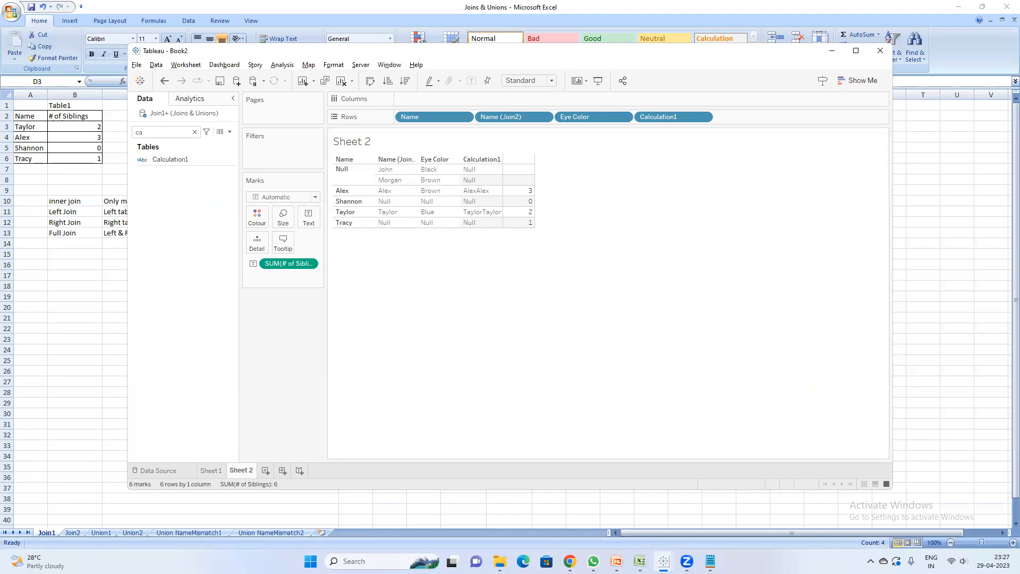
Step: Search the fields for "com" and add Combined to the rows of Sheet 2
{"action": "double_click", "coordinate": [139, 131]}
{"action": "type", "text": "com"}
{"action": "double_click", "coordinate": [174, 158]}
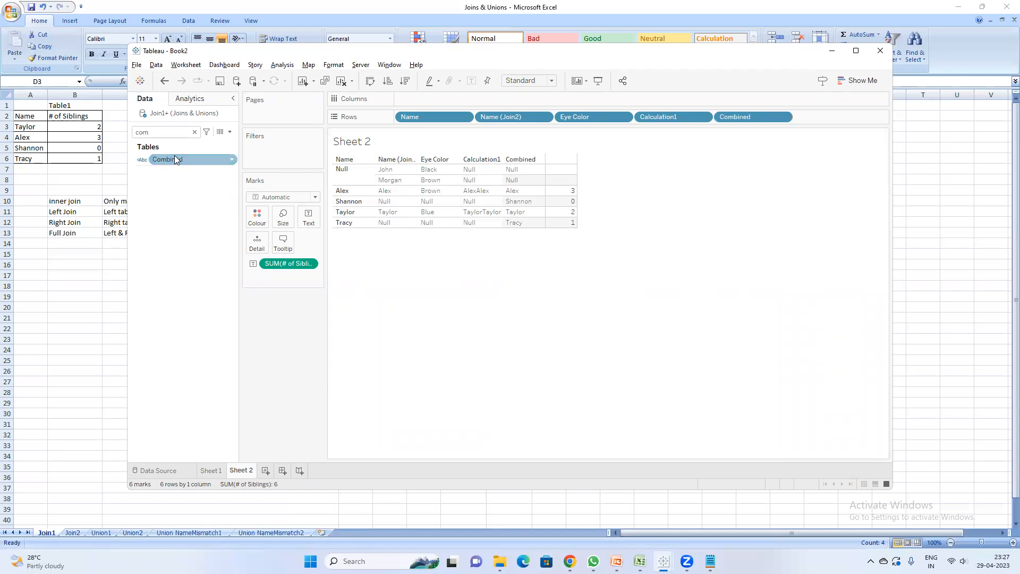
Step: Remove the ELSE [Name] branch from the Combined formula, apply the change and close the editor
{"action": "right_click", "coordinate": [181, 160]}
{"action": "left_click", "coordinate": [221, 228]}
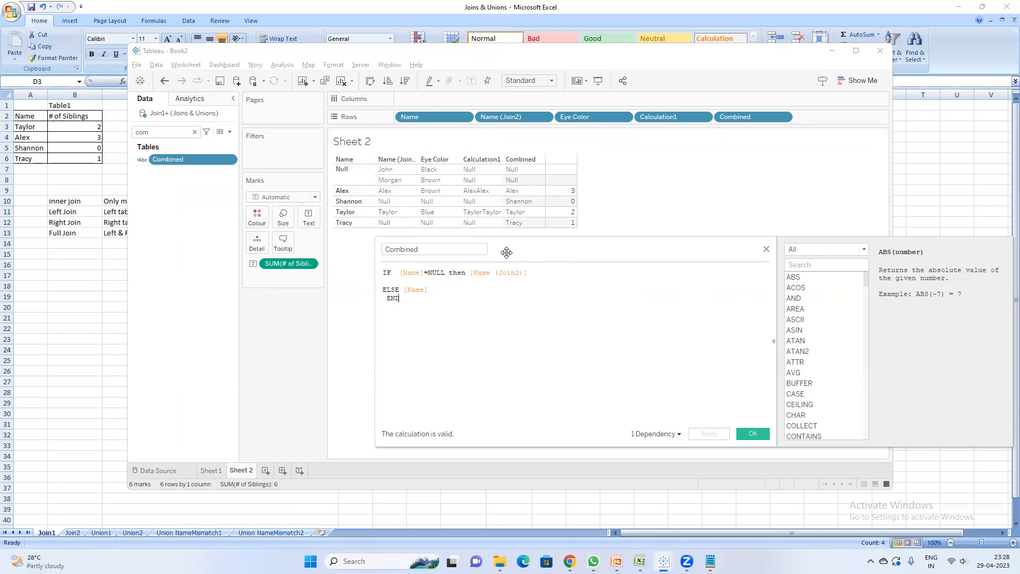
{"action": "left_click_drag", "start_coordinate": [425, 292], "coordinate": [349, 282]}
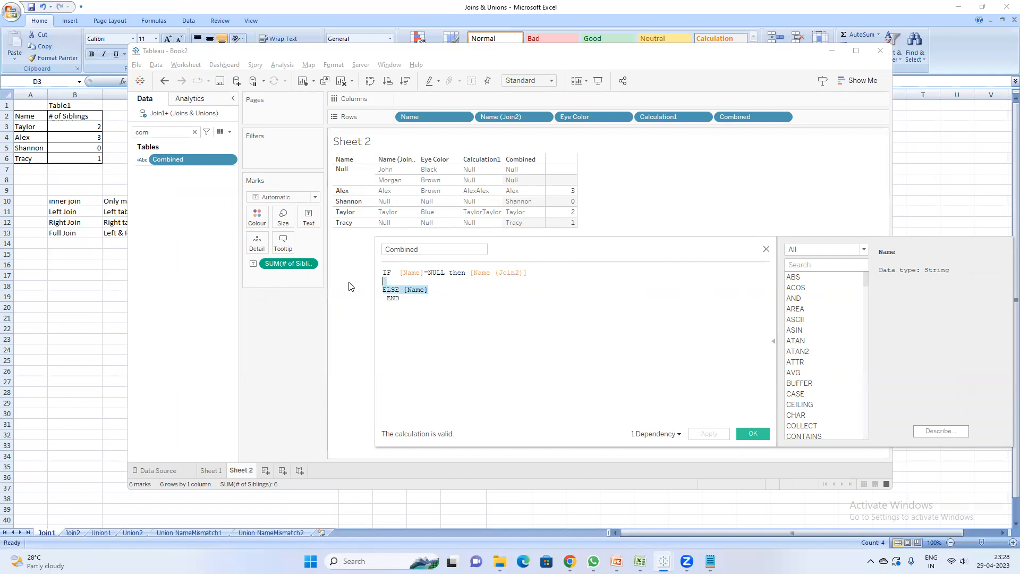
{"action": "key", "text": "BackSpace"}
{"action": "left_click", "coordinate": [712, 434]}
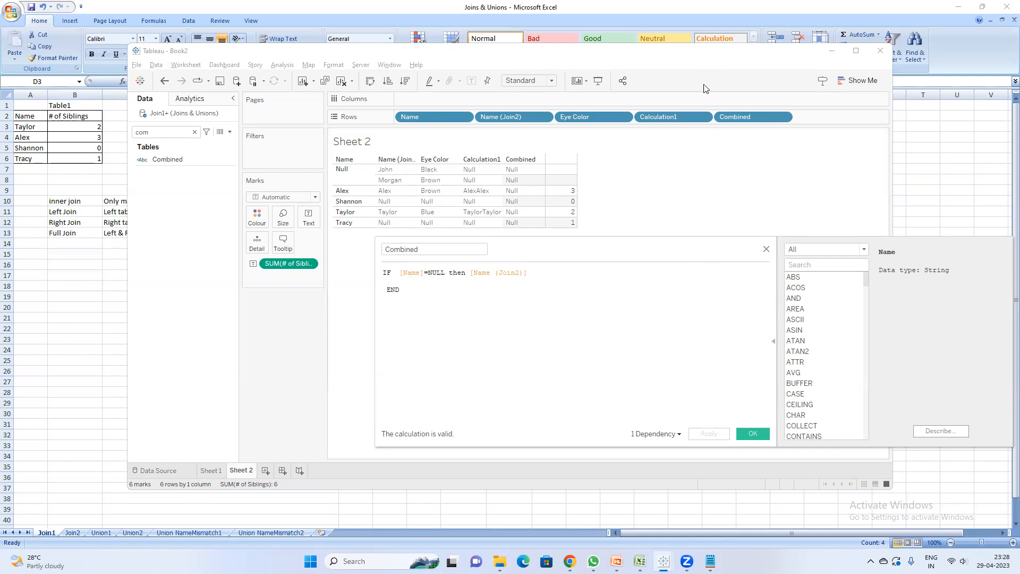
{"action": "left_click", "coordinate": [766, 246]}
Step: Clear the field search, create a combined field from Name (Join2) and Name, and add it to the rows of Sheet 2
{"action": "left_click", "coordinate": [195, 132]}
{"action": "left_click", "coordinate": [190, 205]}
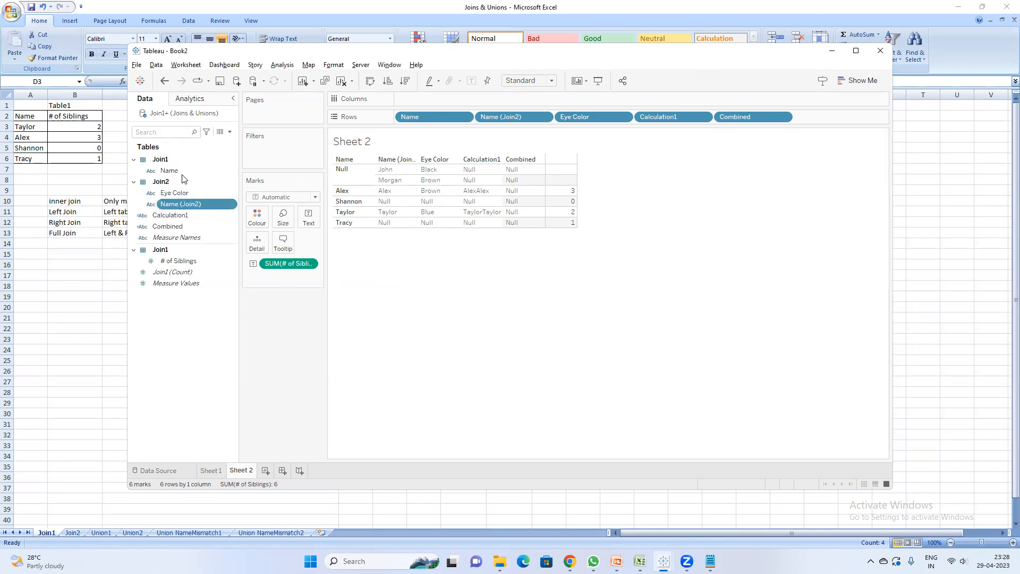
{"action": "left_click", "coordinate": [181, 173], "text": "ctrl"}
{"action": "right_click", "coordinate": [181, 172]}
{"action": "mouse_move", "coordinate": [228, 209]}
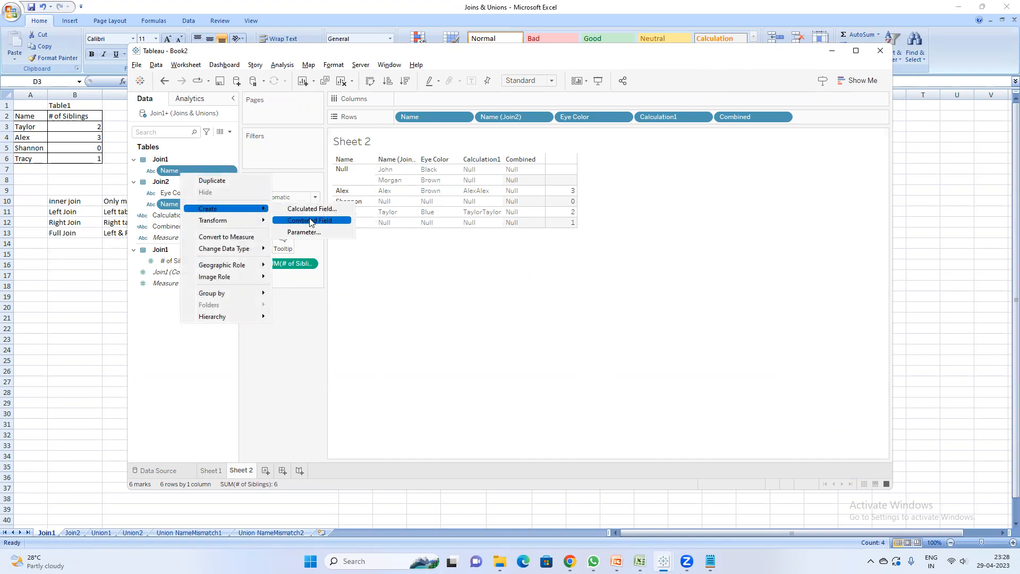
{"action": "left_click", "coordinate": [294, 220]}
{"action": "double_click", "coordinate": [205, 237]}
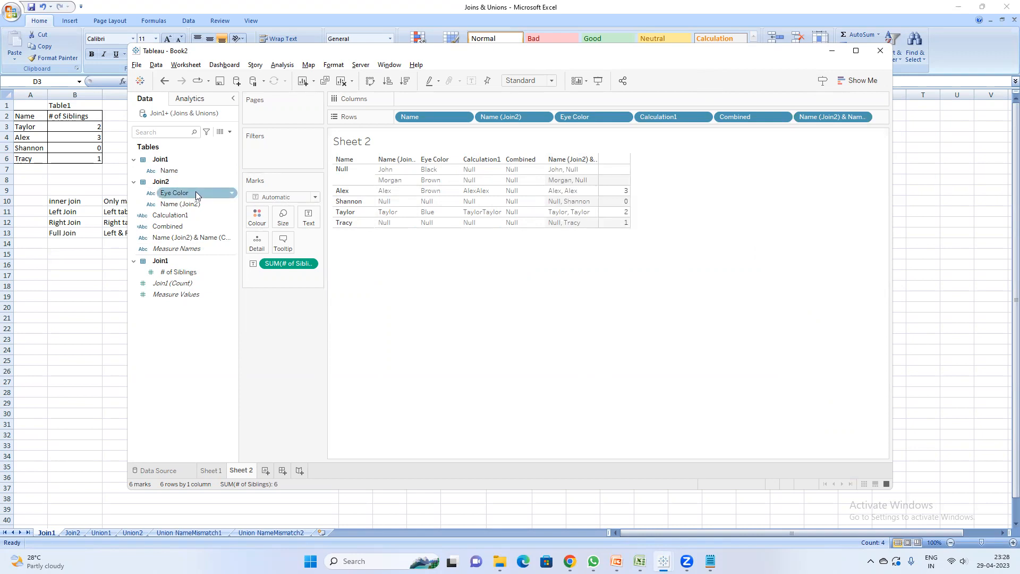
Step: Search the fields for "ca", review the Calculation1 formula and close its editor
{"action": "left_click", "coordinate": [170, 132]}
{"action": "type", "text": "ca"}
{"action": "right_click", "coordinate": [178, 165]}
{"action": "left_click", "coordinate": [222, 224]}
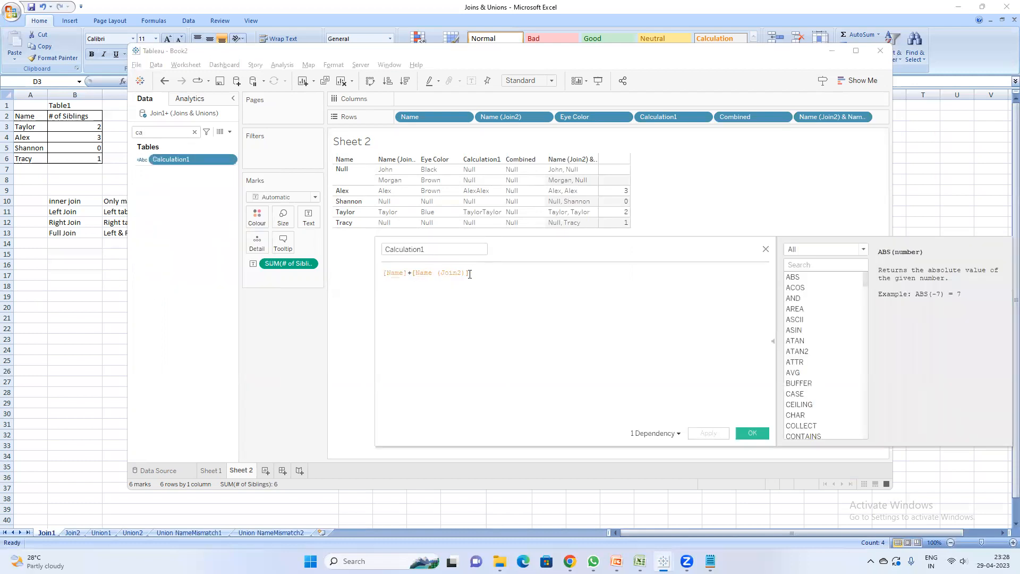
{"action": "left_click", "coordinate": [766, 250]}
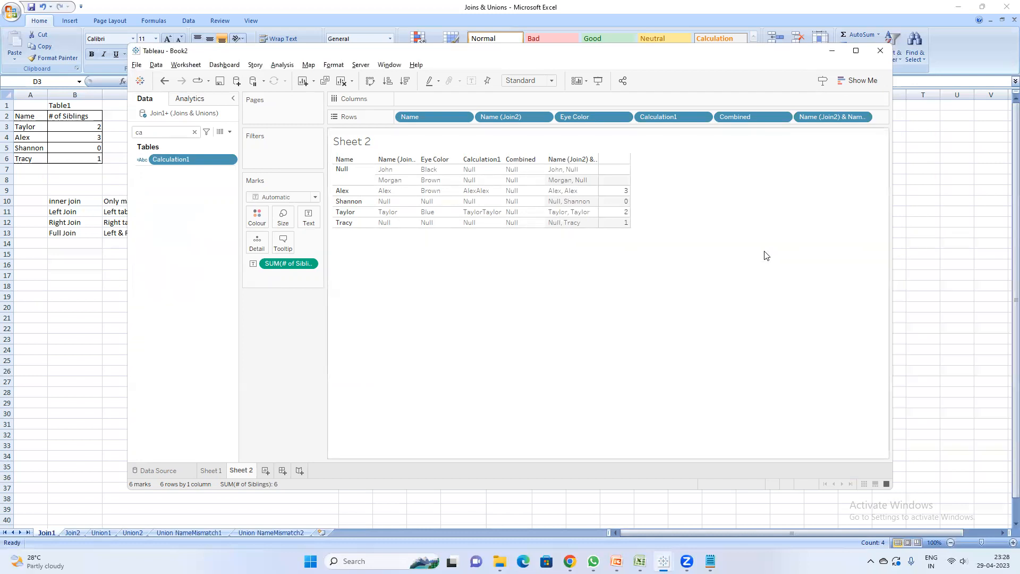
Step: Search the fields for "c", edit Combined to return an empty string instead of [Name (Join2)], and apply the change
{"action": "right_click", "coordinate": [199, 159]}
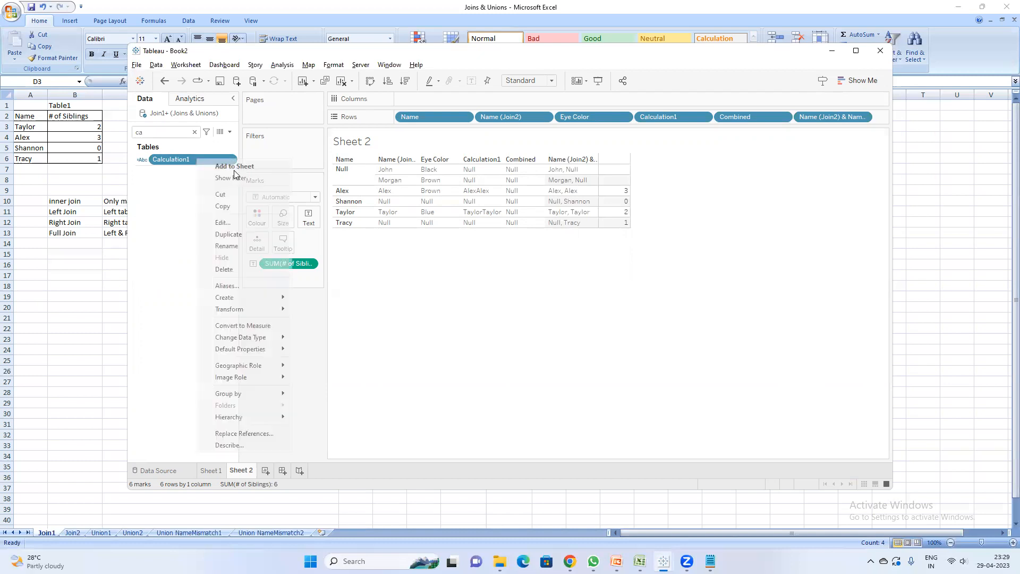
{"action": "left_click", "coordinate": [194, 132]}
{"action": "type", "text": "c"}
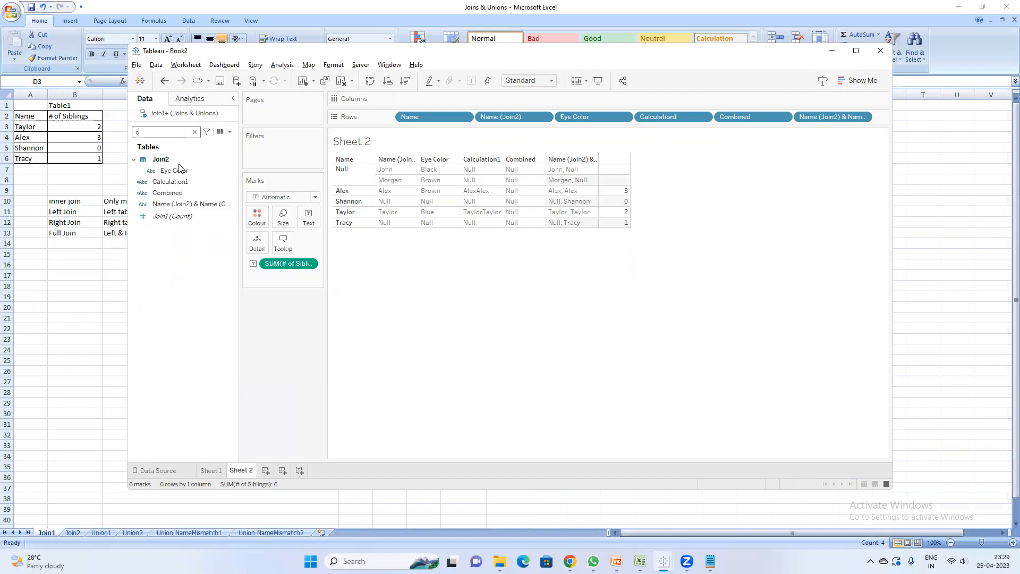
{"action": "right_click", "coordinate": [185, 194]}
{"action": "left_click", "coordinate": [212, 257]}
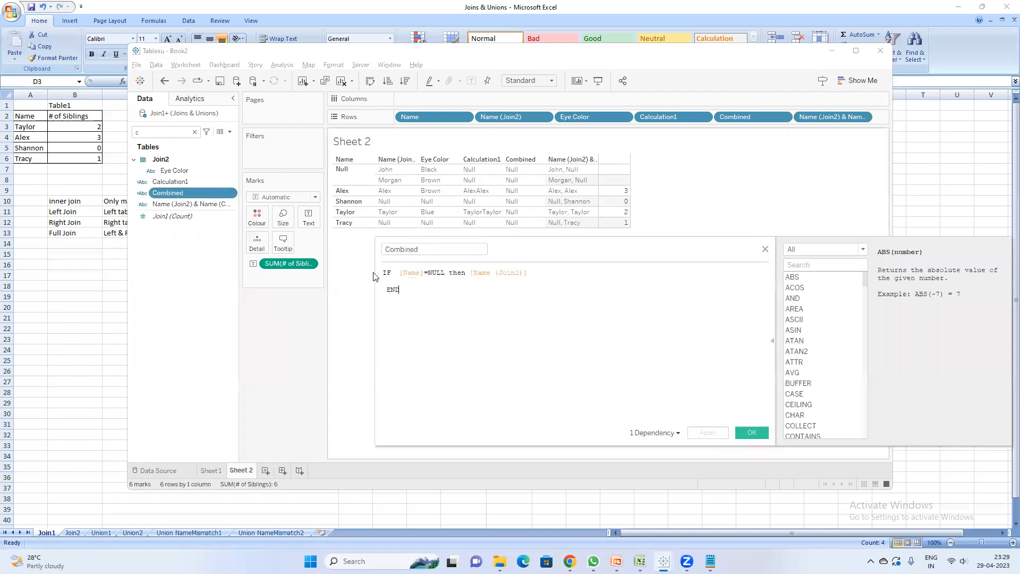
{"action": "left_click_drag", "start_coordinate": [535, 274], "coordinate": [470, 273]}
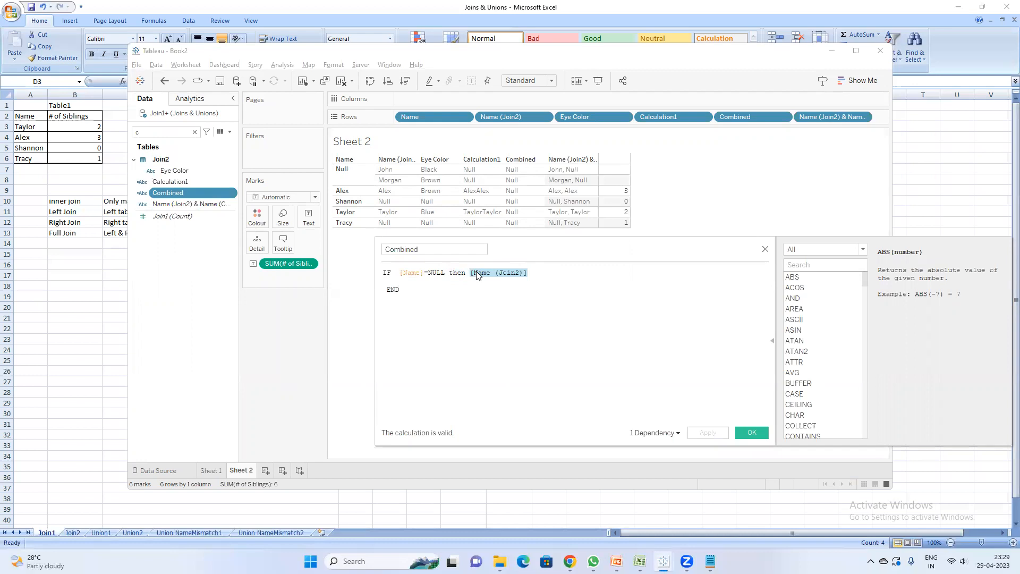
{"action": "key", "text": "BackSpace"}
{"action": "type", "text": "''"}
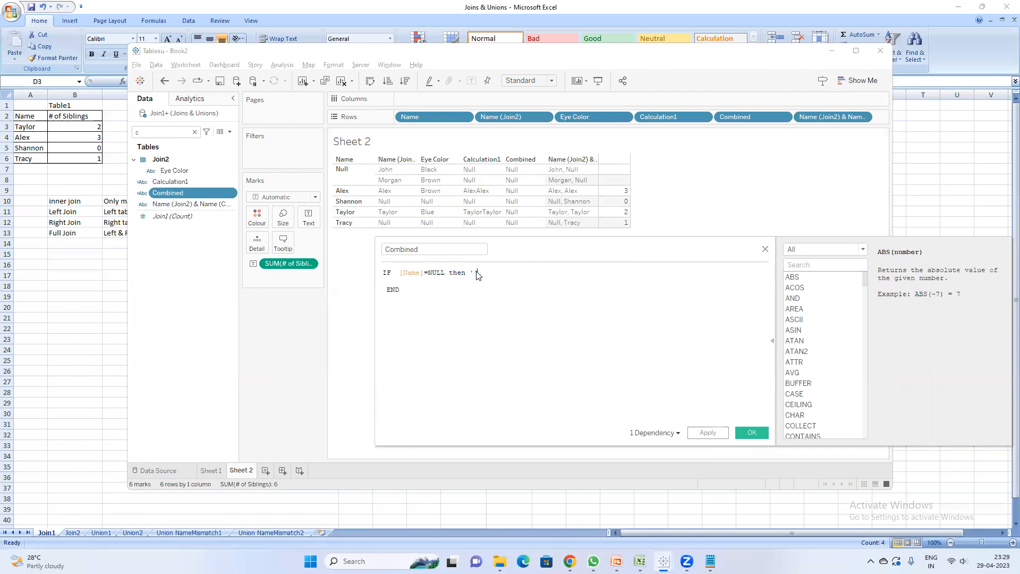
{"action": "left_click", "coordinate": [709, 433]}
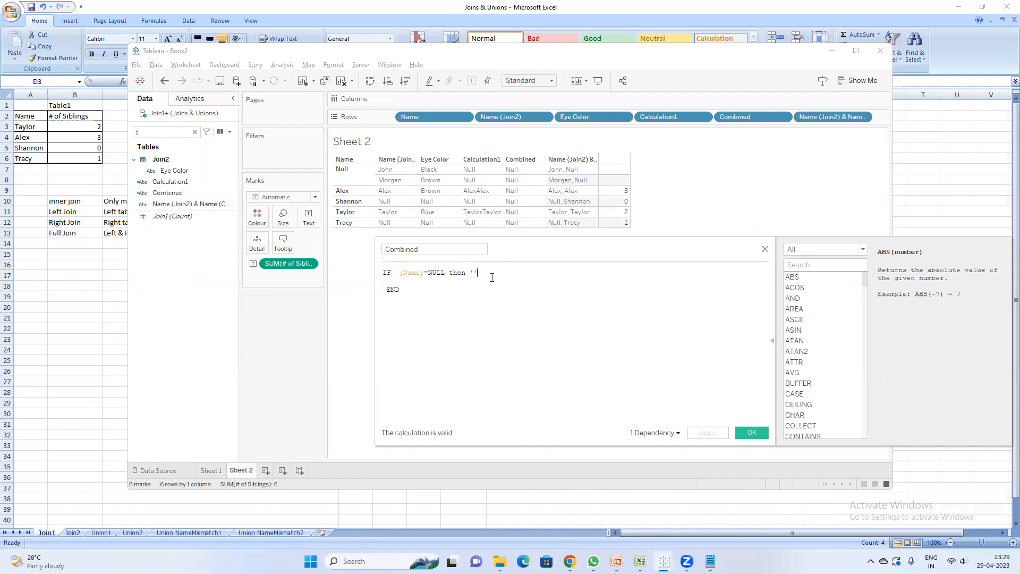
Step: Add an ELSE [Name] branch to the Combined formula after the empty string, apply it and close the editor
{"action": "type", "text": "e"}
{"action": "key", "text": "Return"}
{"action": "type", "text": "na"}
{"action": "key", "text": "Return"}
{"action": "left_click", "coordinate": [708, 433]}
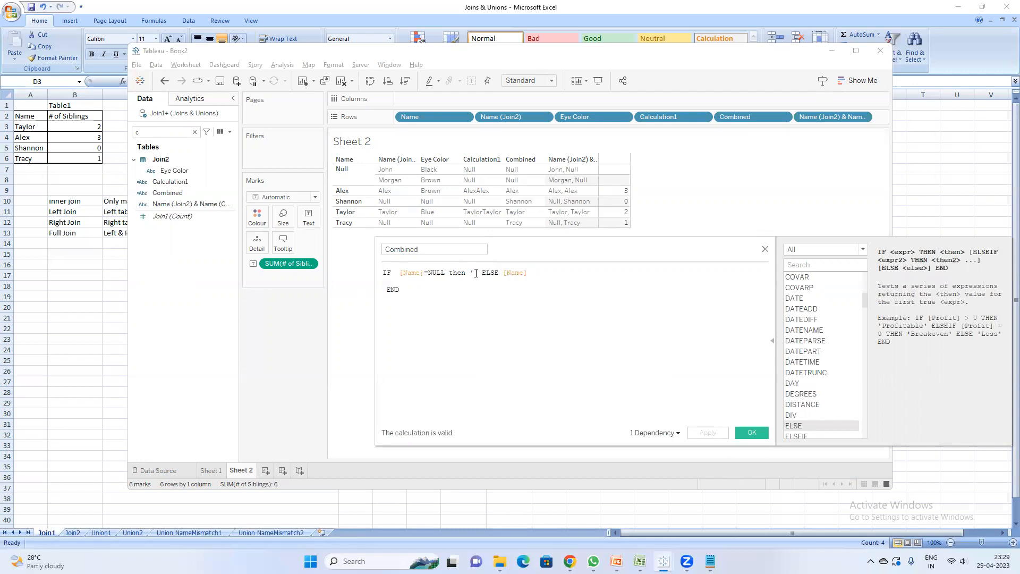
{"action": "left_click", "coordinate": [476, 274]}
{"action": "type", "text": "'"}
{"action": "left_click", "coordinate": [707, 432]}
{"action": "left_click", "coordinate": [401, 274]}
{"action": "left_click", "coordinate": [751, 432]}
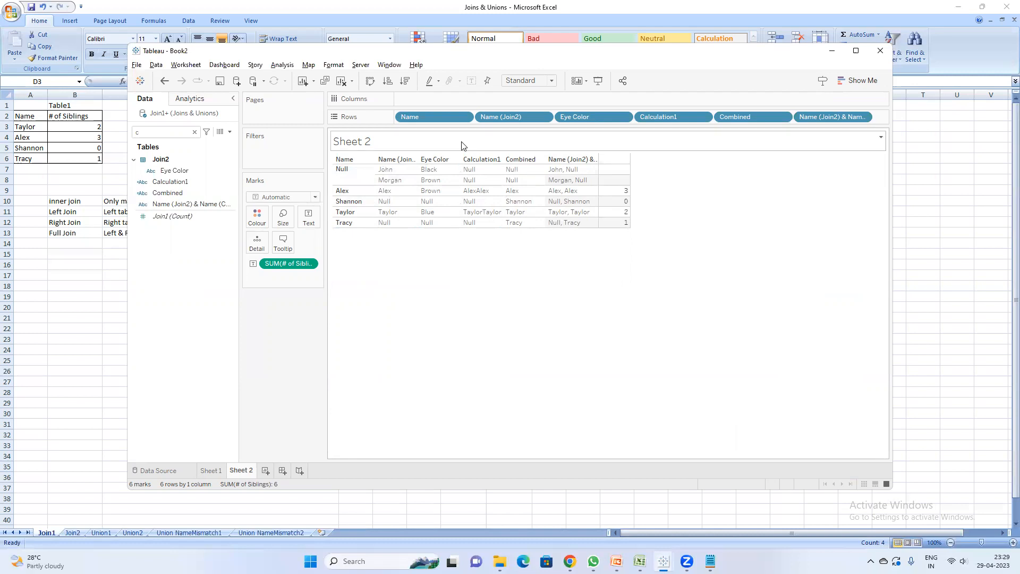
Step: Remove the combined name field, Combined and Calculation1 from Sheet 2's rows, and add a '# of Siblings' text header to the columns
{"action": "left_click_drag", "start_coordinate": [821, 117], "coordinate": [727, 158]}
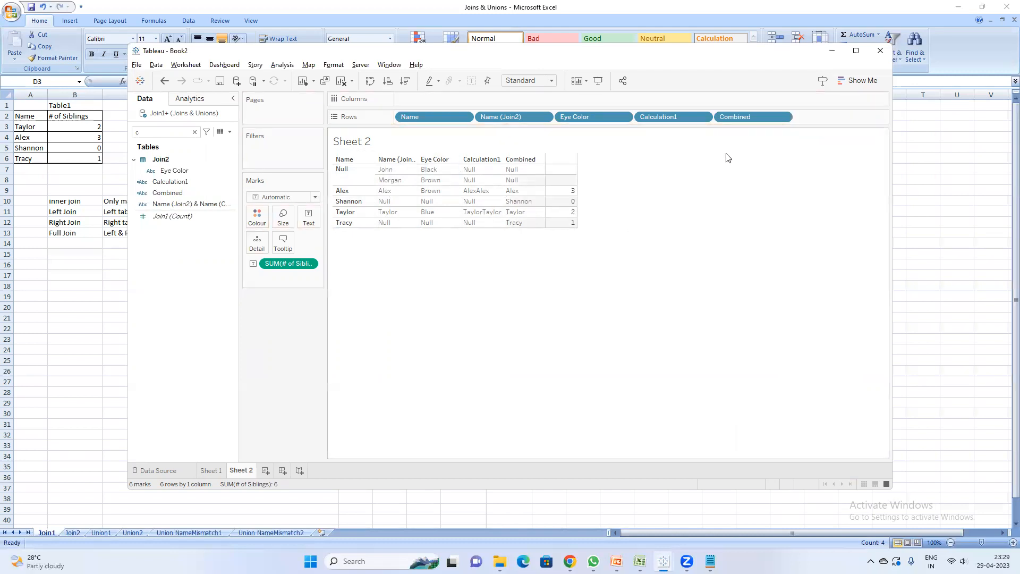
{"action": "left_click_drag", "start_coordinate": [743, 116], "coordinate": [671, 169]}
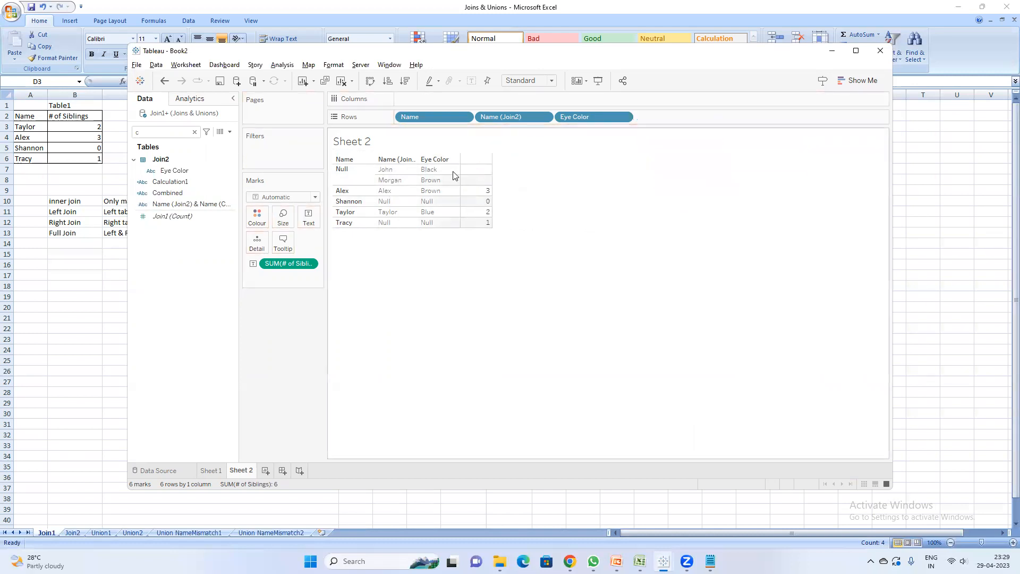
{"action": "double_click", "coordinate": [462, 98]}
{"action": "type", "text": "''"}
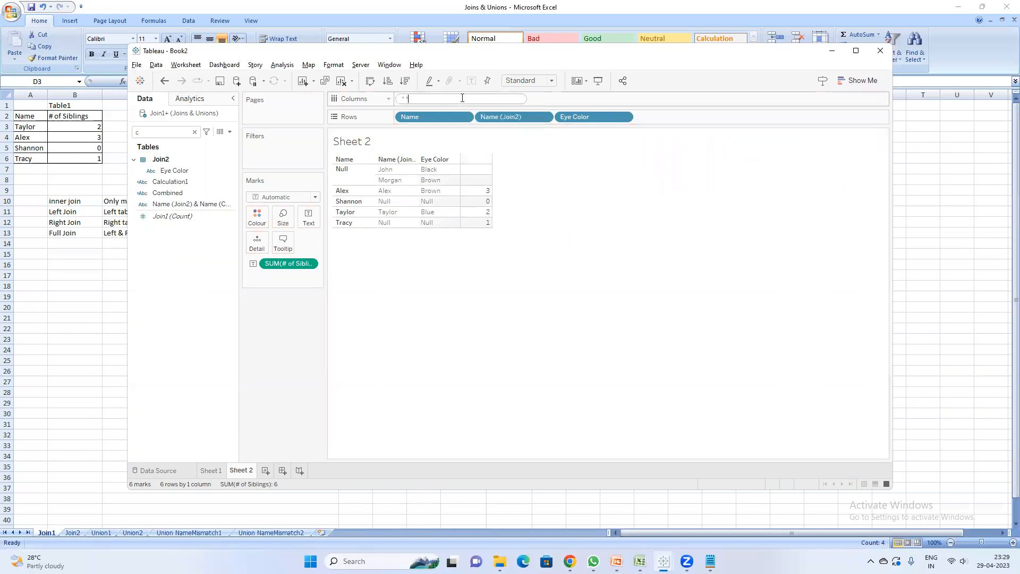
{"action": "type", "text": " #"}
{"action": "key", "text": "Return"}
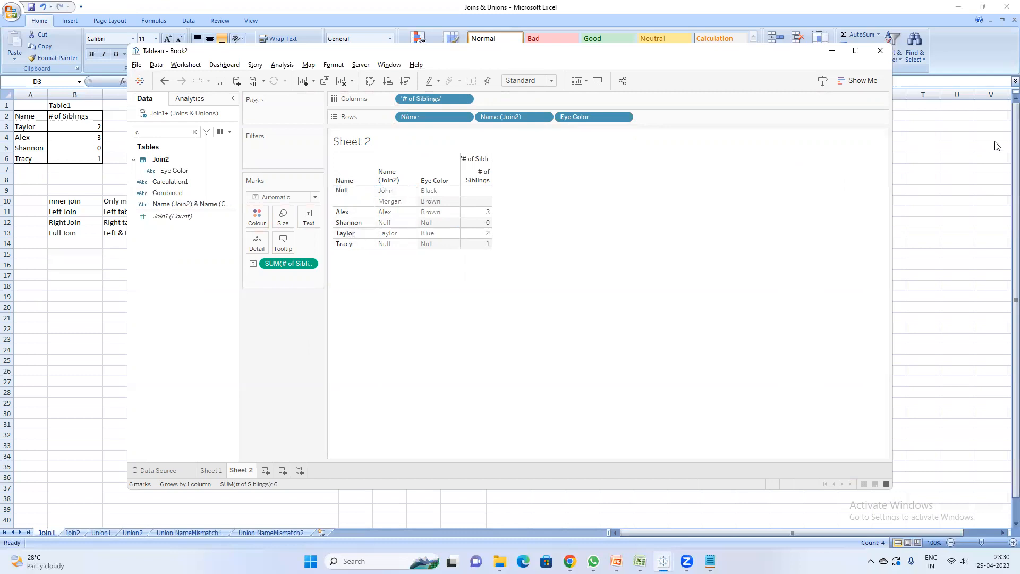
{"action": "key", "text": "alt+Tab"}
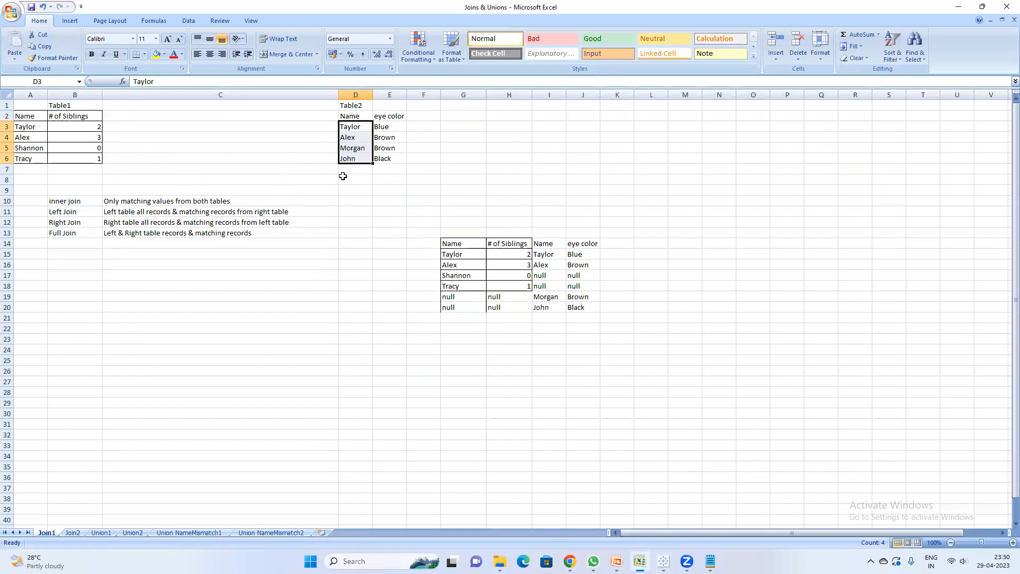
{"action": "mouse_move", "coordinate": [710, 561]}
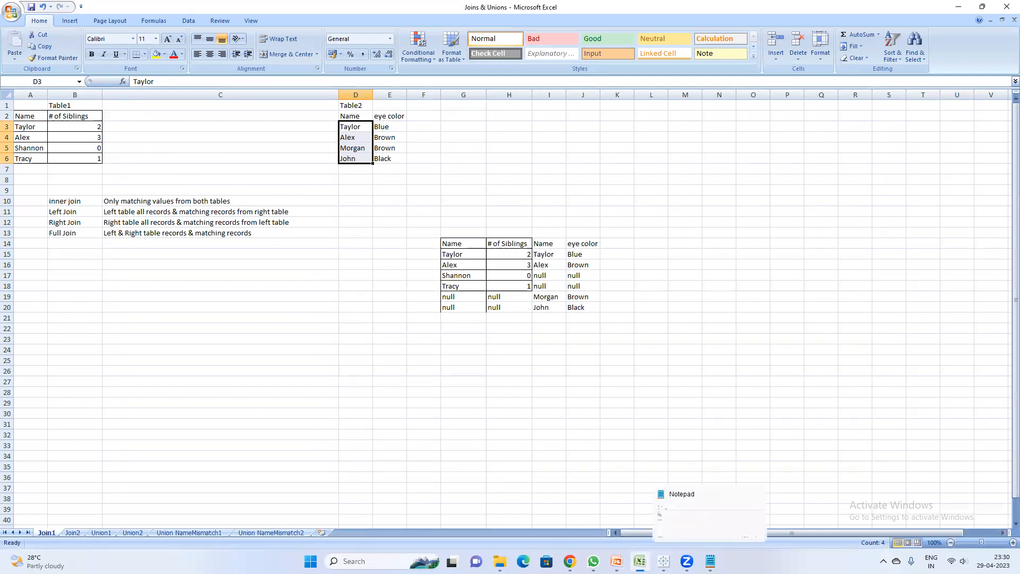
{"action": "mouse_move", "coordinate": [617, 561]}
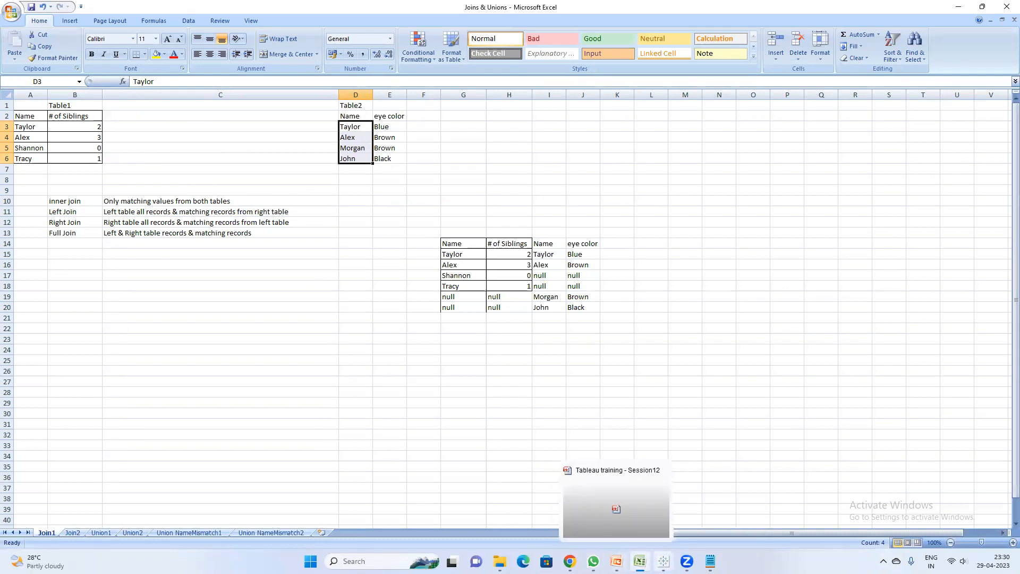
{"action": "mouse_move", "coordinate": [664, 561]}
{"action": "left_click", "coordinate": [709, 486]}
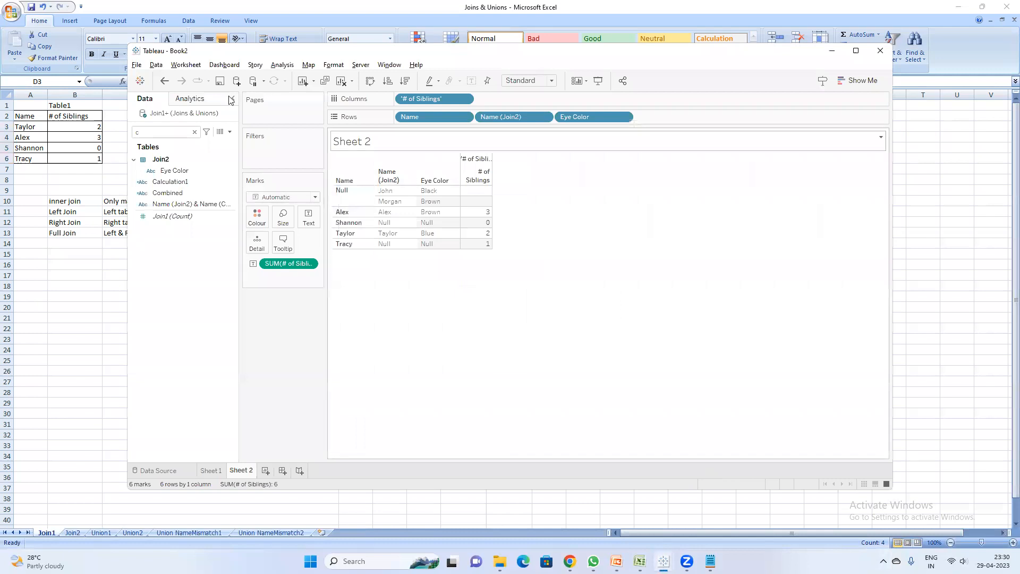
Step: Open the Join1+ data source for editing and show the join settings between Join1 and Join2
{"action": "right_click", "coordinate": [180, 112]}
{"action": "left_click", "coordinate": [222, 119]}
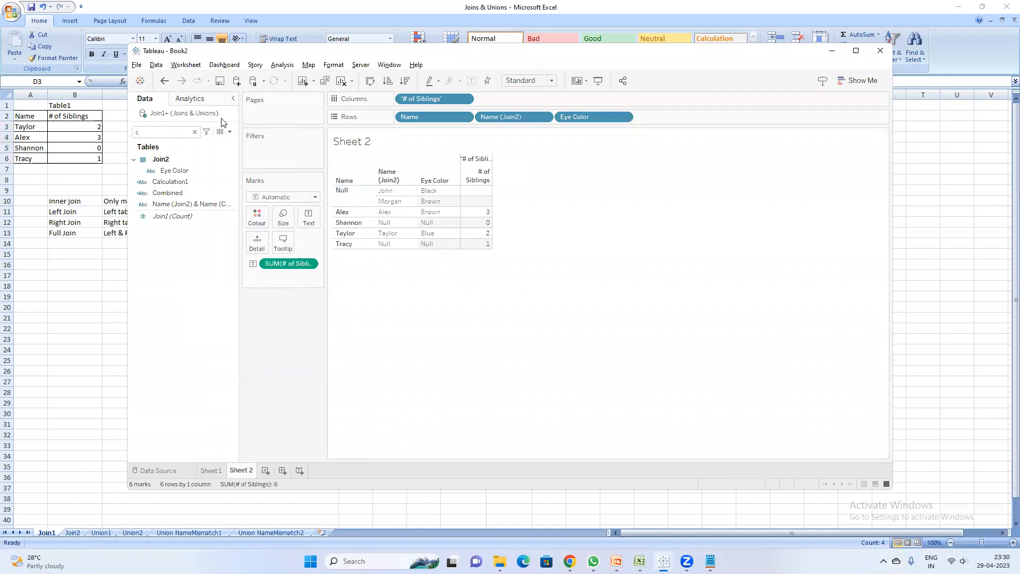
{"action": "left_click", "coordinate": [456, 156]}
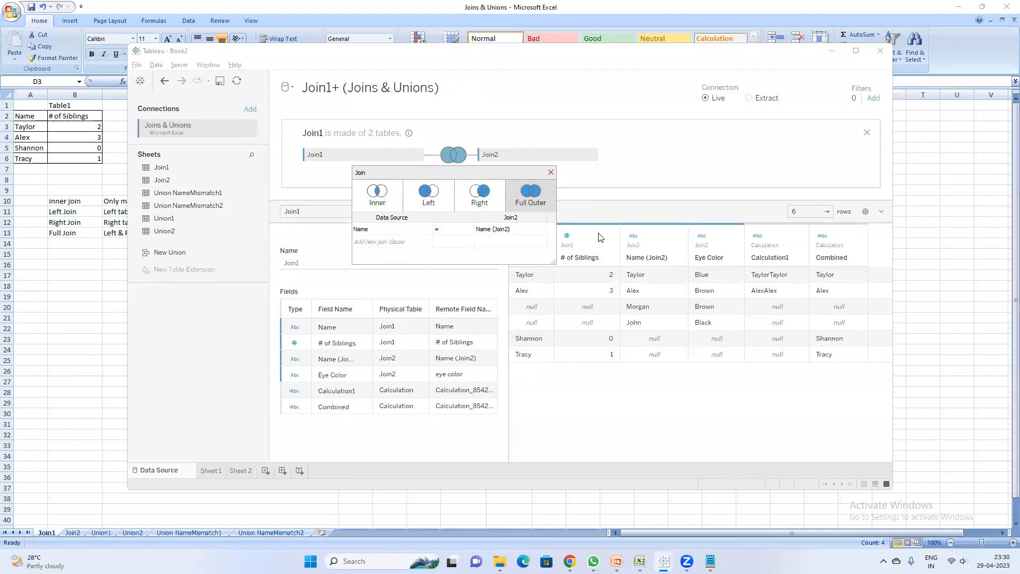
Step: Switch to Notepad and replace the LOD notes with "Joins", "2020" and "Relationships" on separate lines
{"action": "left_click", "coordinate": [711, 561]}
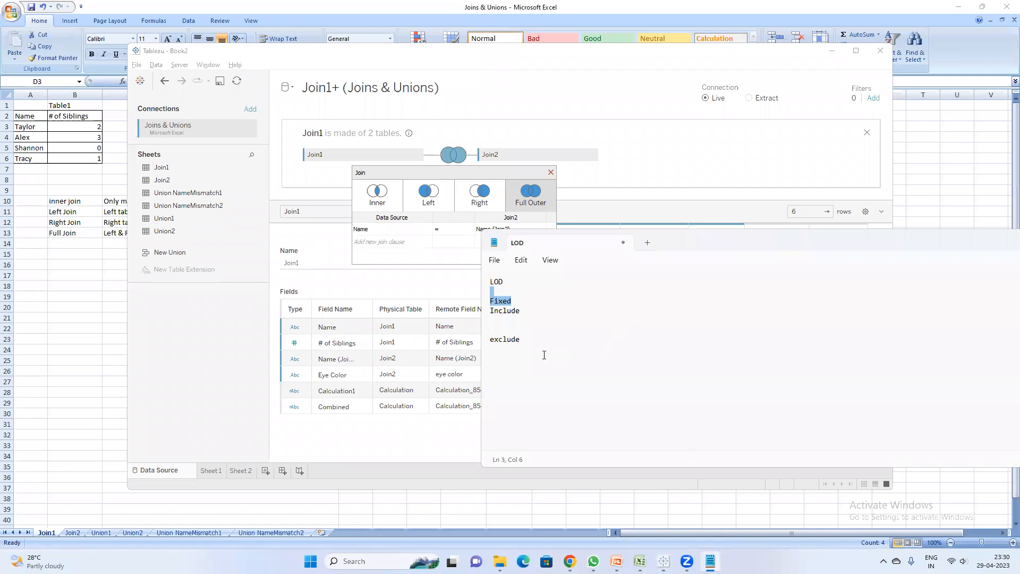
{"action": "key", "text": "ctrl+a"}
{"action": "type", "text": "Jo"}
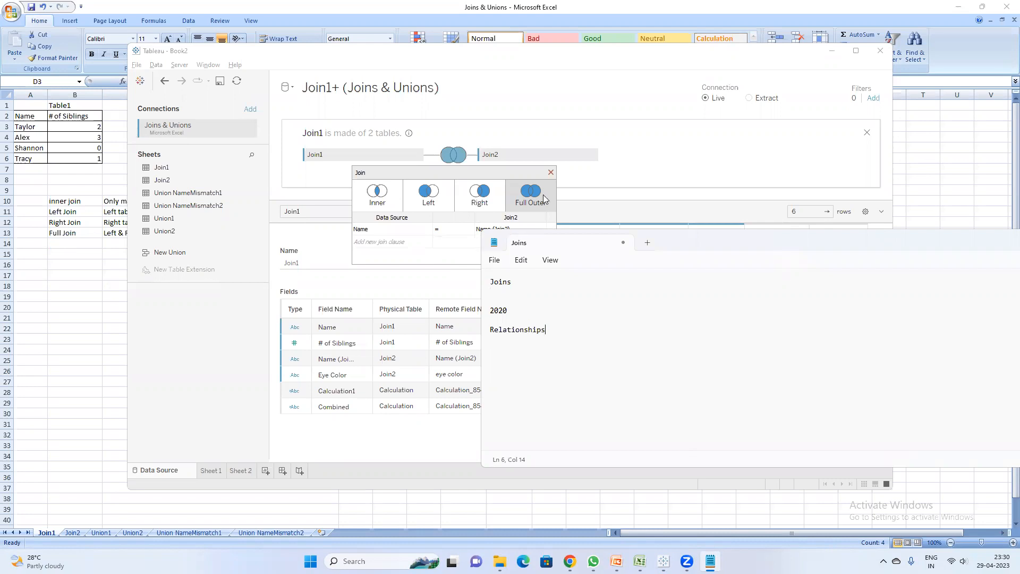
Step: Return to Tableau, close the join settings and the join view, and remove the joined Join1 table from the data source
{"action": "left_click", "coordinate": [408, 132]}
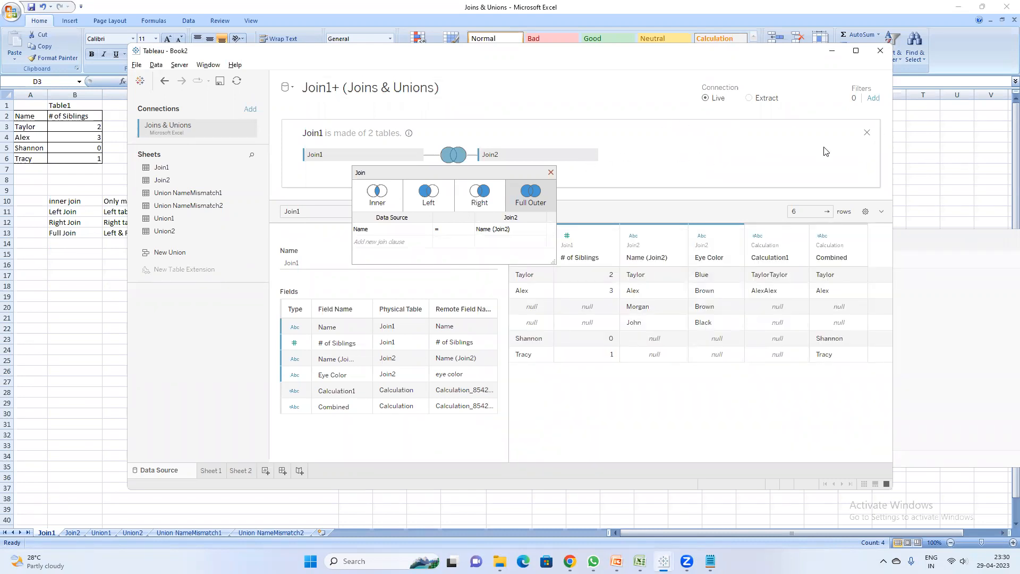
{"action": "left_click", "coordinate": [551, 172]}
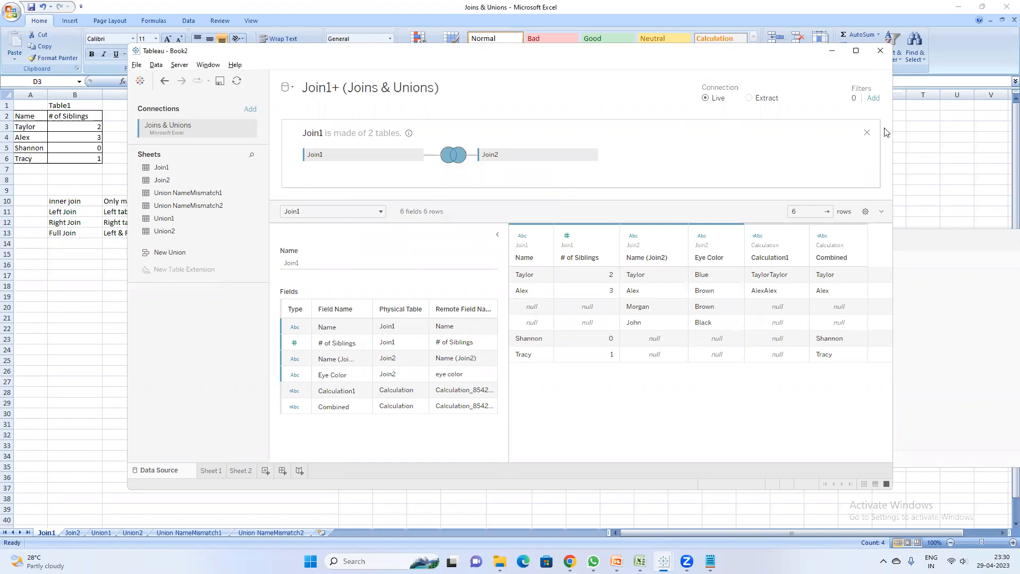
{"action": "left_click", "coordinate": [867, 132]}
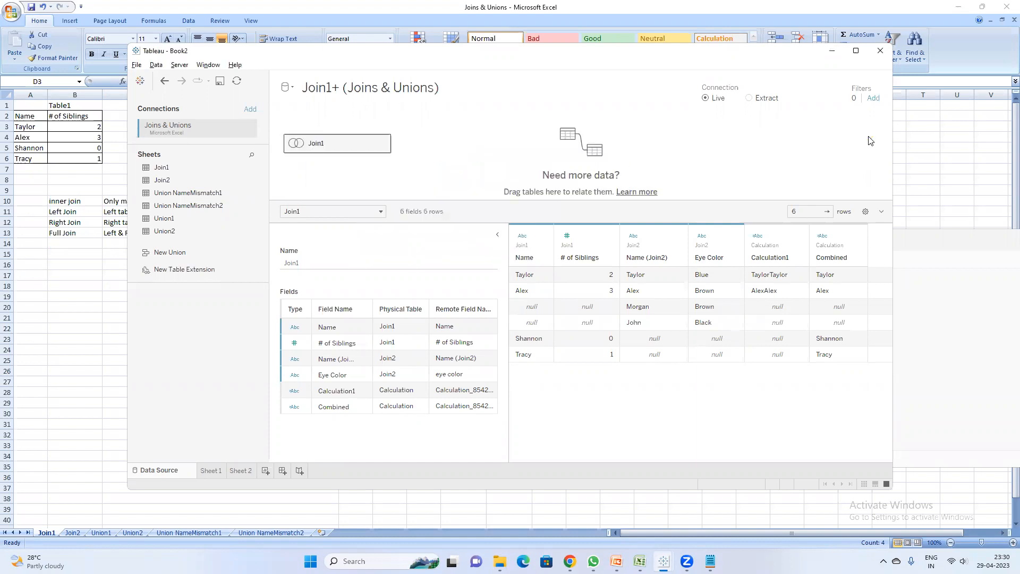
{"action": "left_click", "coordinate": [384, 145]}
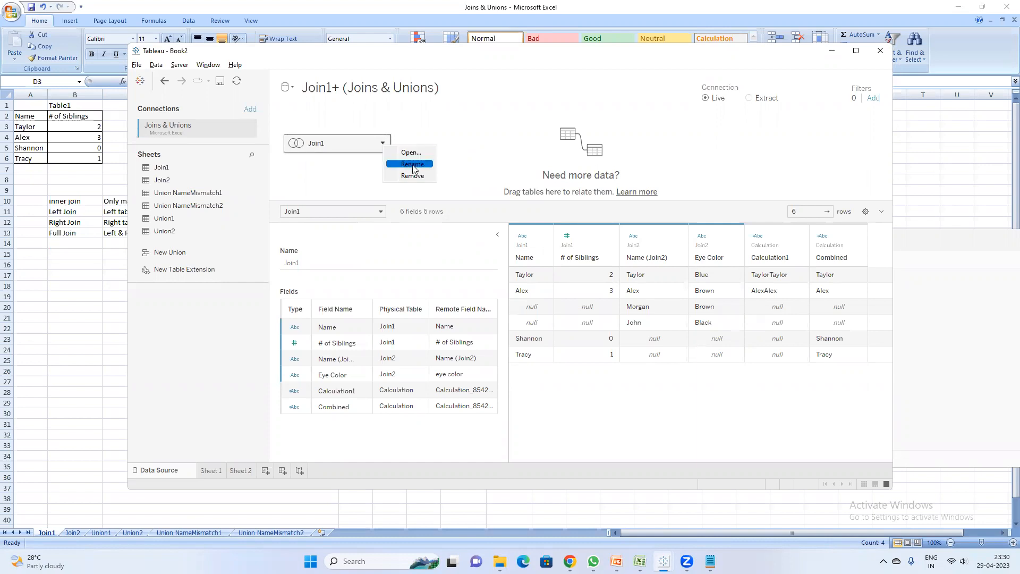
{"action": "left_click", "coordinate": [412, 175]}
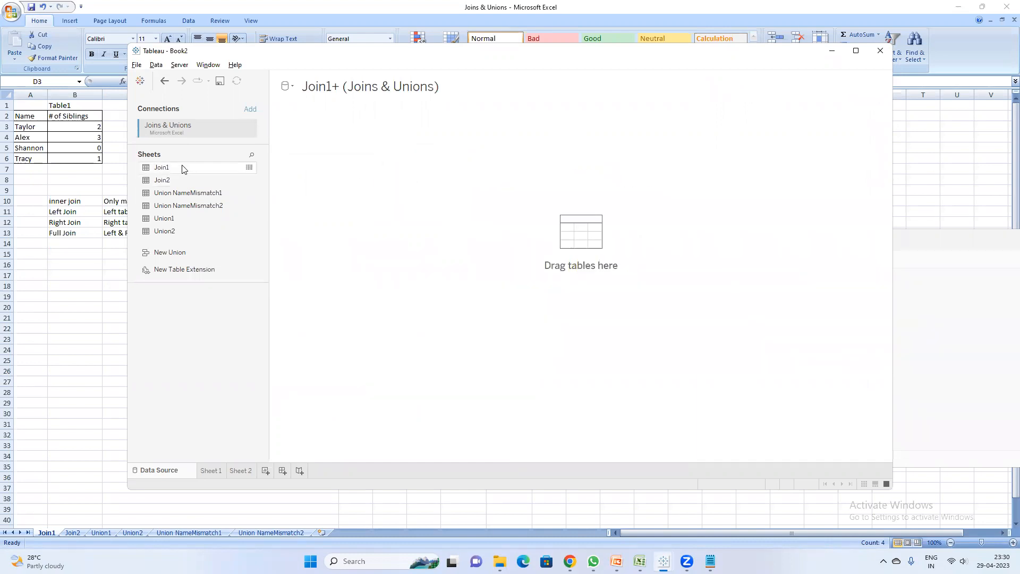
Step: Add the Join1 sheet to the data source and relate Join2 to it as a separate table
{"action": "left_click_drag", "start_coordinate": [181, 168], "coordinate": [305, 154]}
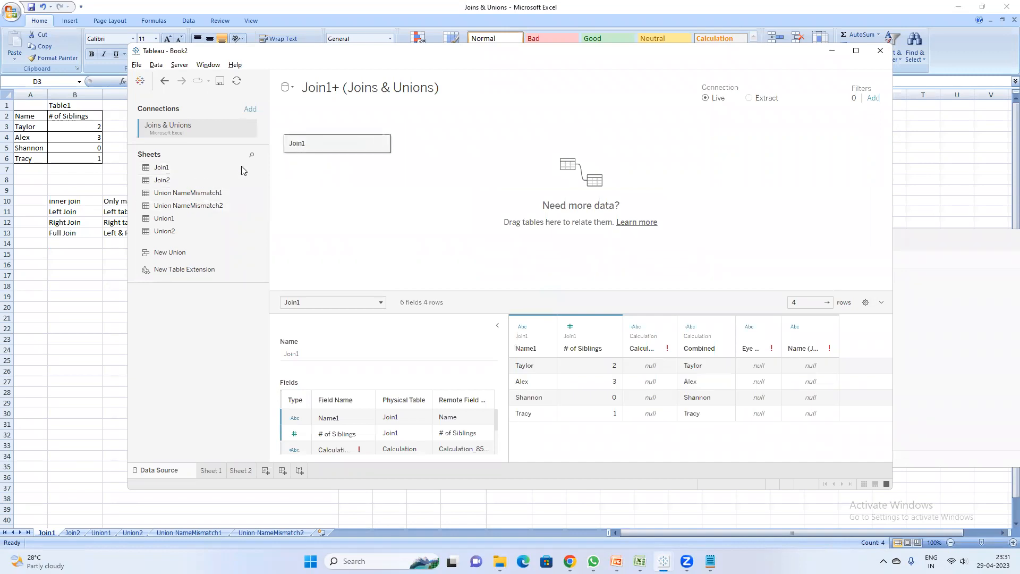
{"action": "double_click", "coordinate": [323, 148]}
{"action": "left_click", "coordinate": [868, 132]}
{"action": "left_click_drag", "start_coordinate": [169, 180], "coordinate": [449, 151]}
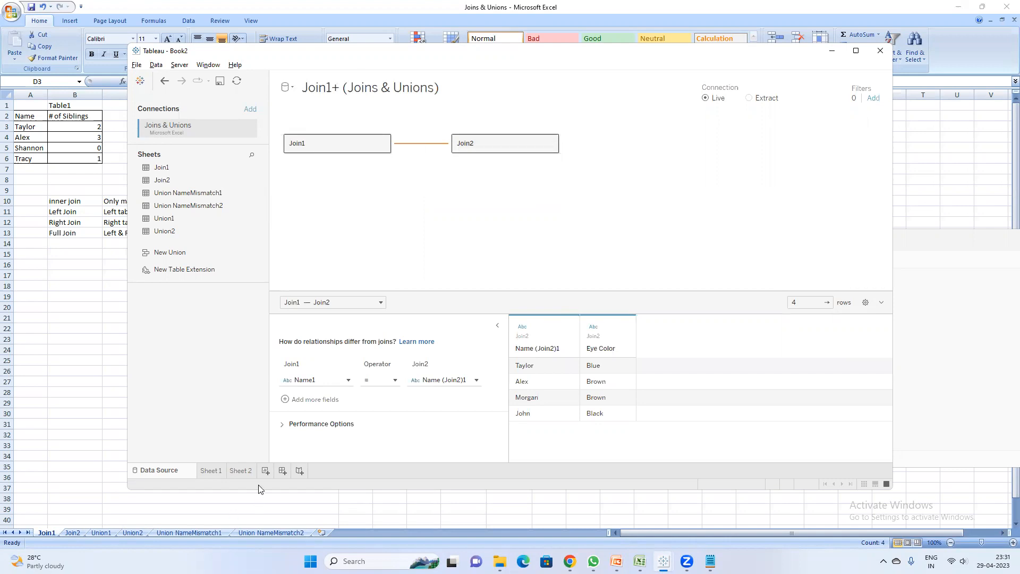
Step: Create a new worksheet and add Name1 and Name (Join2)1 to its rows
{"action": "left_click", "coordinate": [265, 471]}
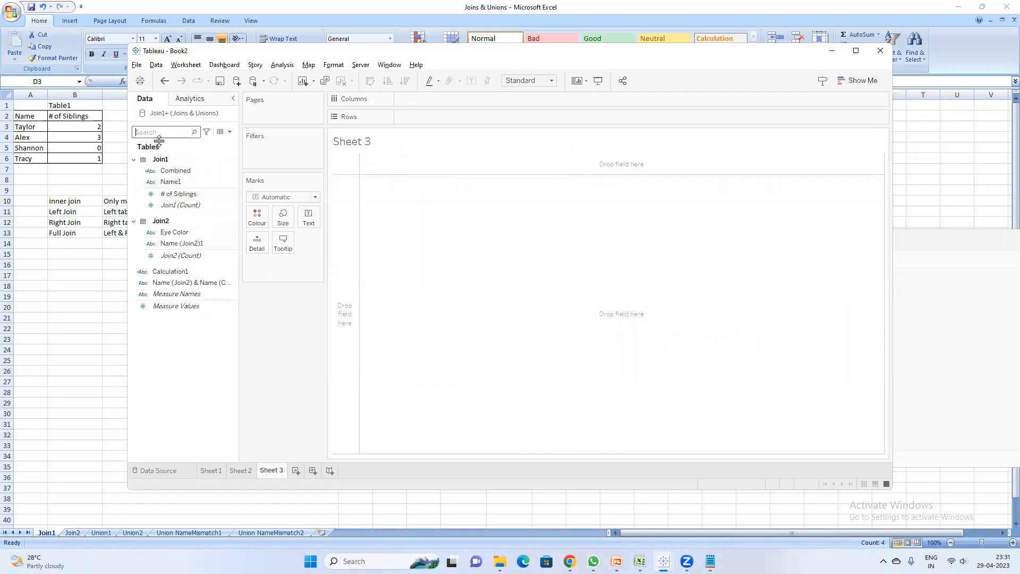
{"action": "double_click", "coordinate": [185, 181]}
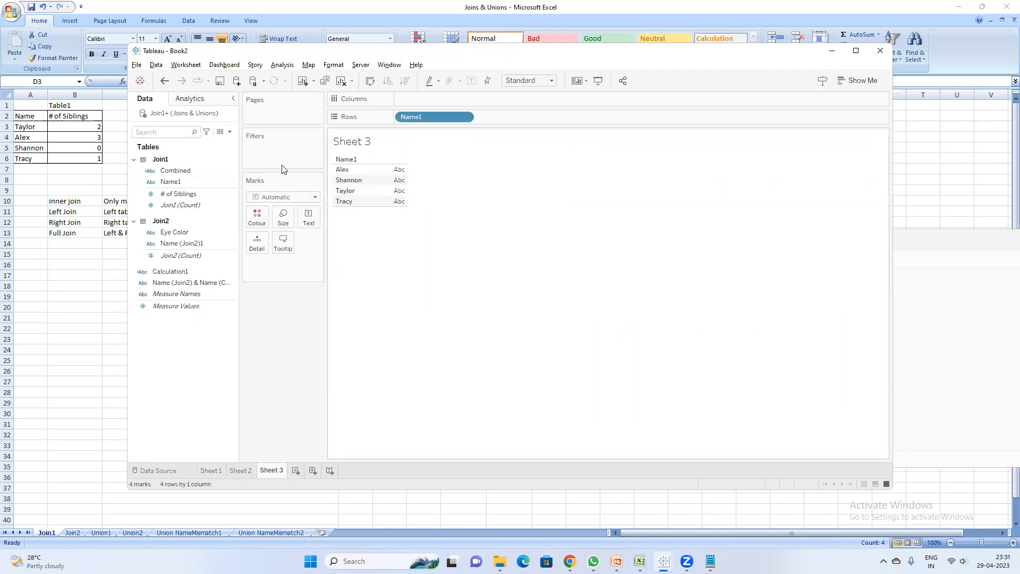
{"action": "double_click", "coordinate": [198, 244]}
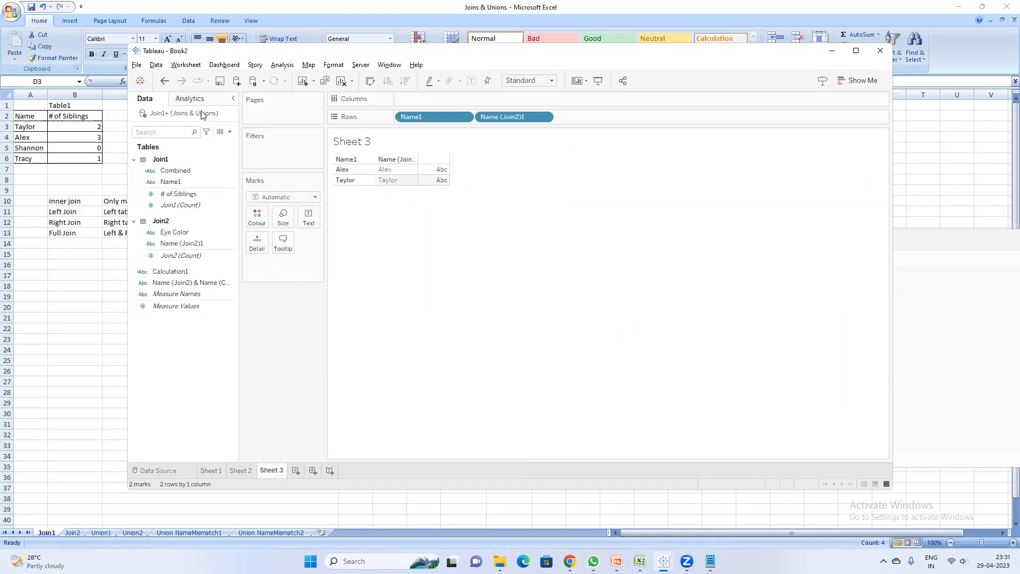
Step: Add Eye Color to the rows and # of Siblings as text in Sheet 3, and move Name1 after Name (Join2)1
{"action": "mouse_move", "coordinate": [513, 116]}
{"action": "left_mouse_down"}
{"action": "mouse_move", "coordinate": [532, 213]}
{"action": "mouse_move", "coordinate": [538, 136]}
{"action": "mouse_move", "coordinate": [521, 118]}
{"action": "left_mouse_up"}
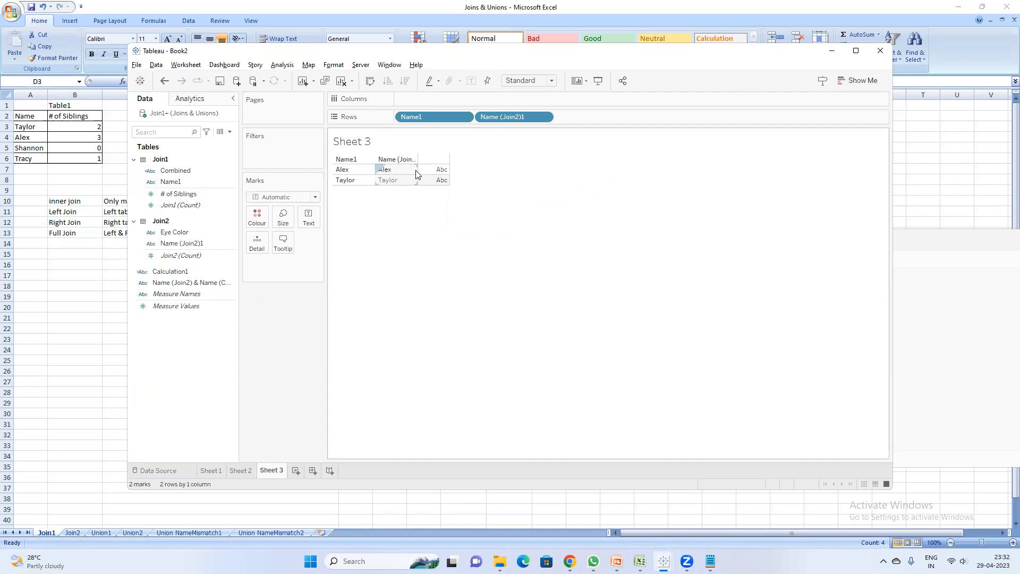
{"action": "left_click", "coordinate": [175, 183]}
{"action": "double_click", "coordinate": [186, 234]}
{"action": "double_click", "coordinate": [174, 194]}
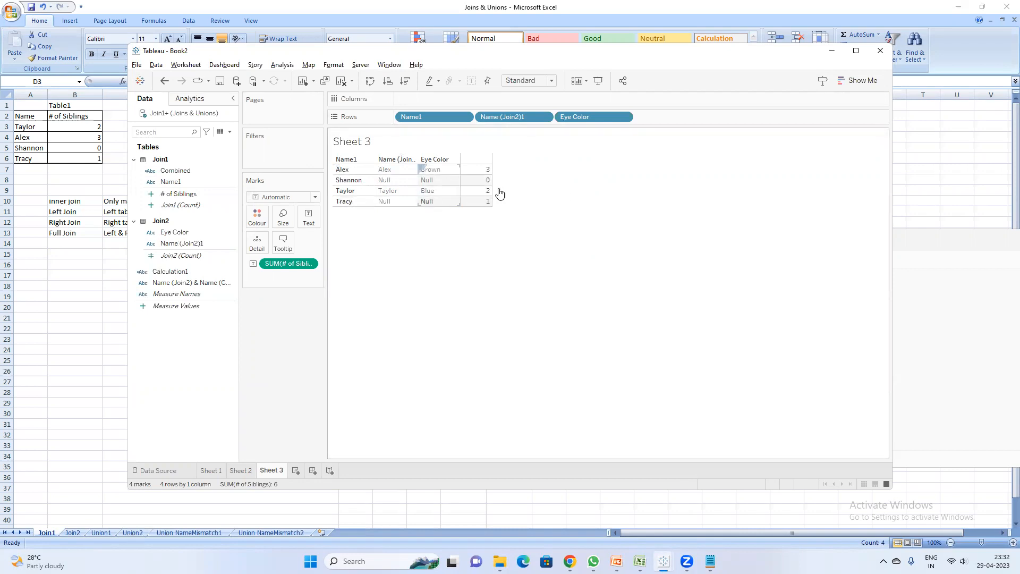
{"action": "left_click_drag", "start_coordinate": [418, 117], "coordinate": [562, 118]}
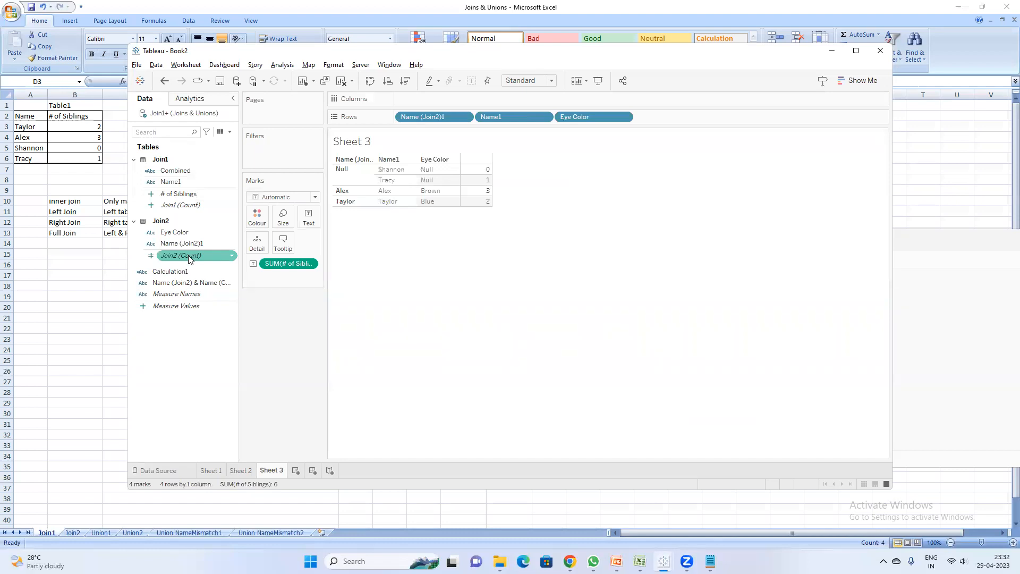
Step: Clear Sheet 3 and add Name (Join2)1 followed by Name1 to its rows
{"action": "left_click", "coordinate": [341, 80]}
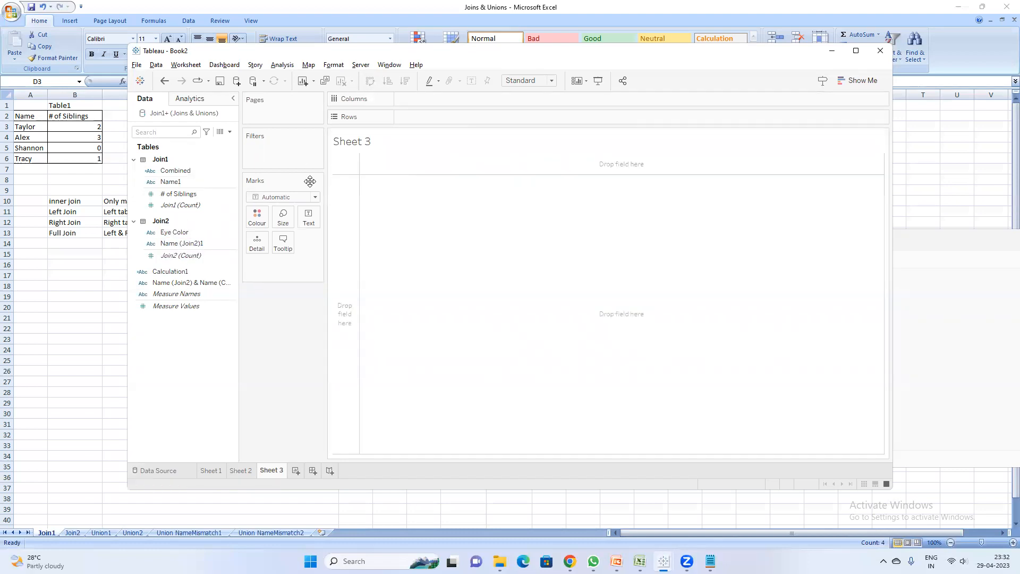
{"action": "double_click", "coordinate": [181, 242]}
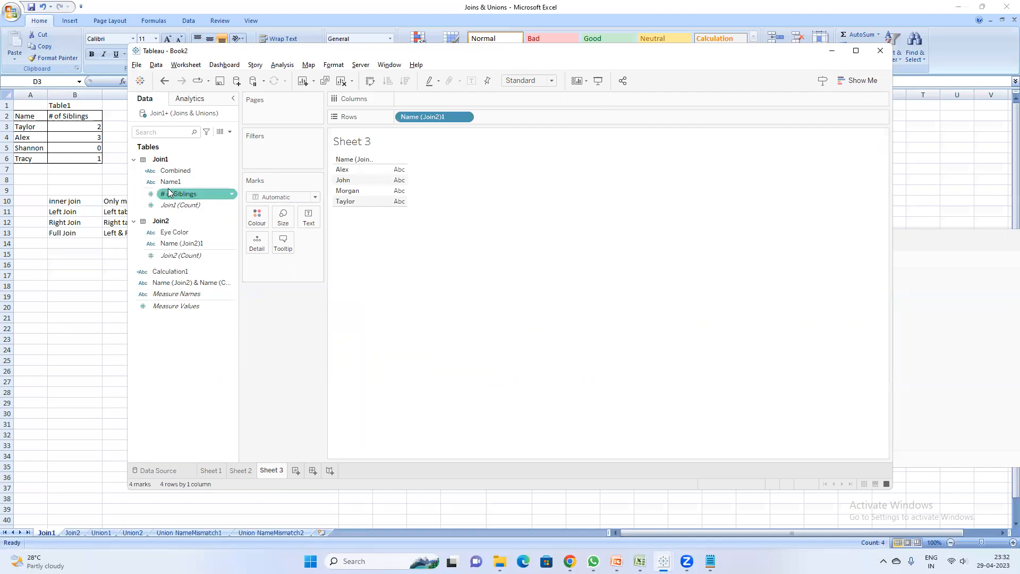
{"action": "double_click", "coordinate": [180, 182]}
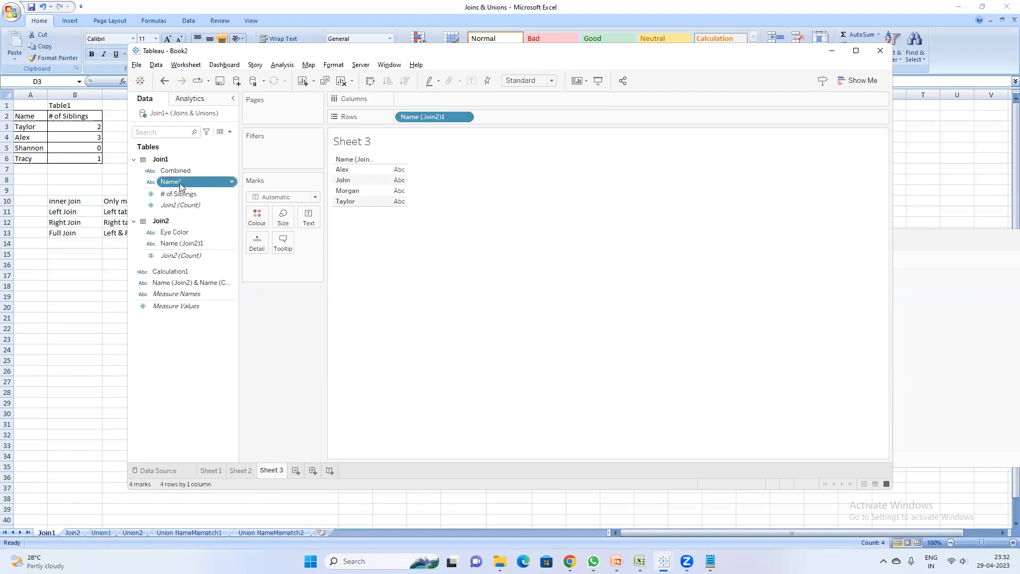
{"action": "left_click", "coordinate": [179, 254]}
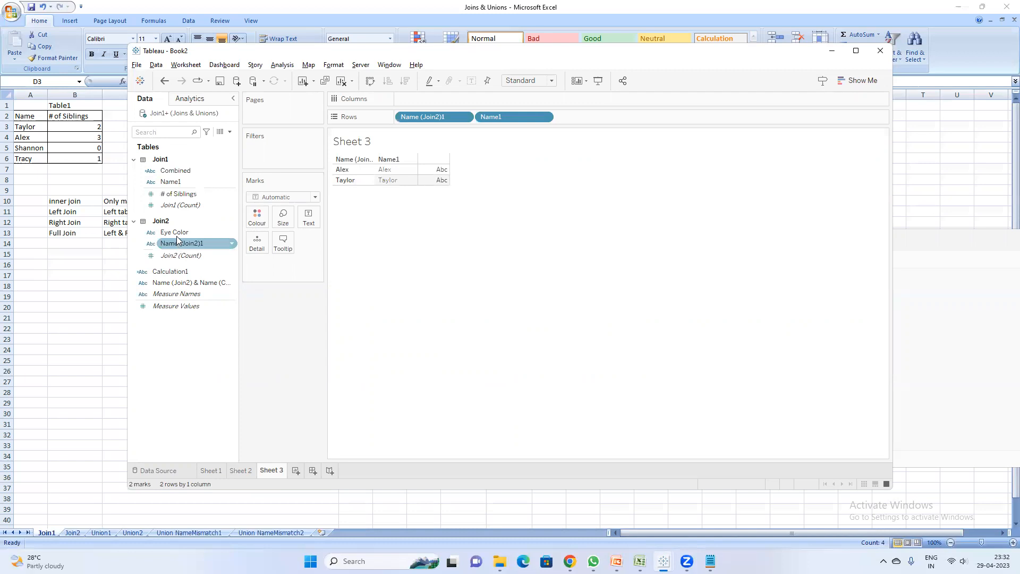
{"action": "left_click", "coordinate": [181, 206]}
{"action": "left_click", "coordinate": [179, 194]}
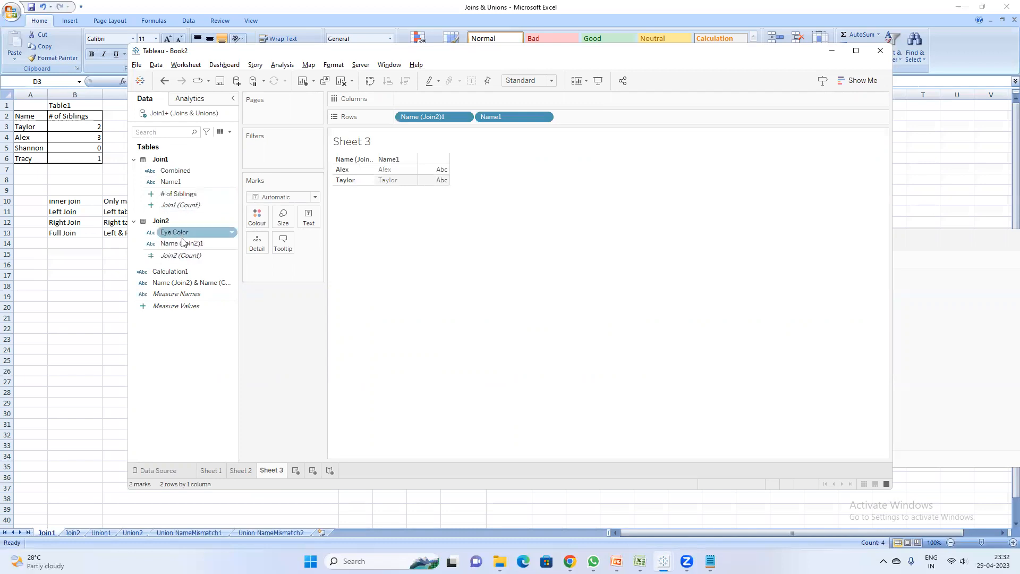
Step: Add Eye Color to the rows and # of Siblings as text in Sheet 3, and widen the Name (Join2)1 column
{"action": "double_click", "coordinate": [180, 233]}
{"action": "left_click", "coordinate": [180, 195]}
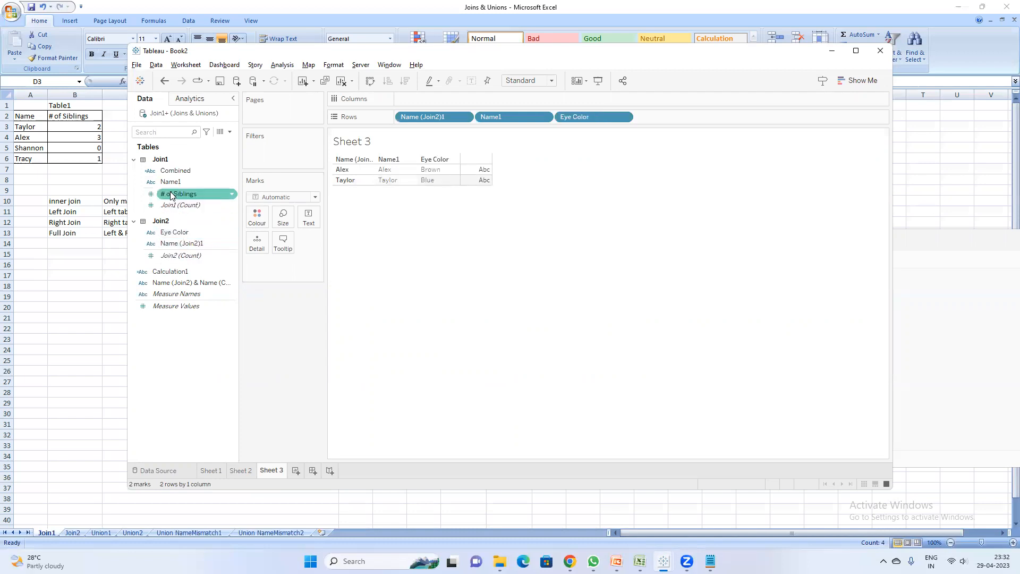
{"action": "double_click", "coordinate": [179, 195]}
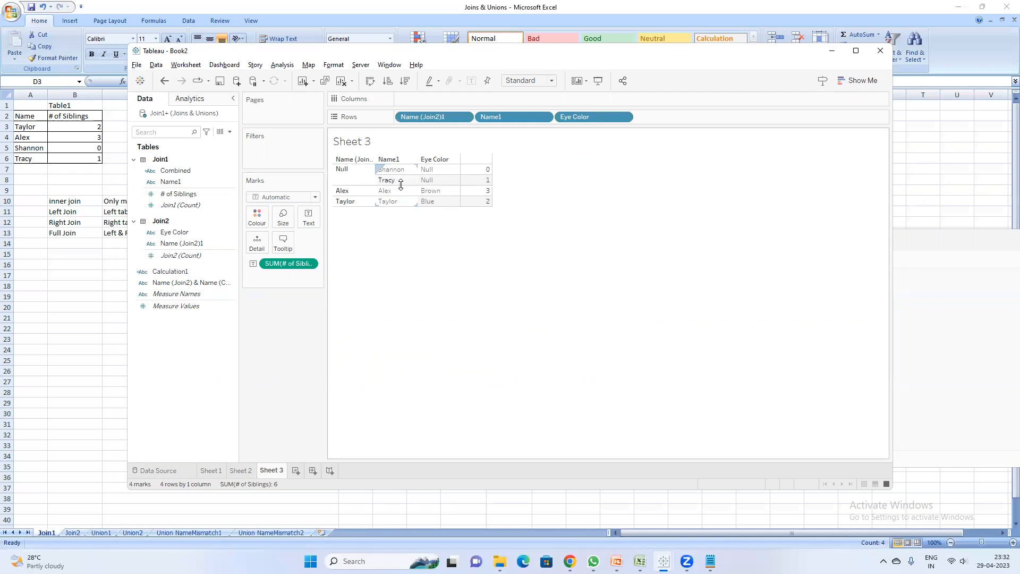
{"action": "left_click_drag", "start_coordinate": [397, 187], "coordinate": [398, 187]}
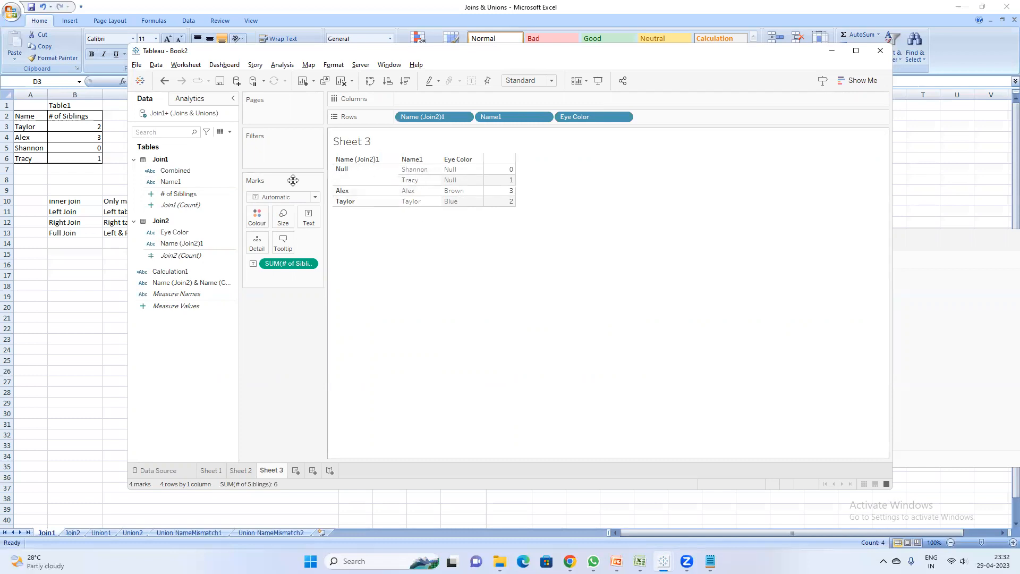
{"action": "right_click", "coordinate": [216, 117]}
{"action": "left_click", "coordinate": [233, 124]}
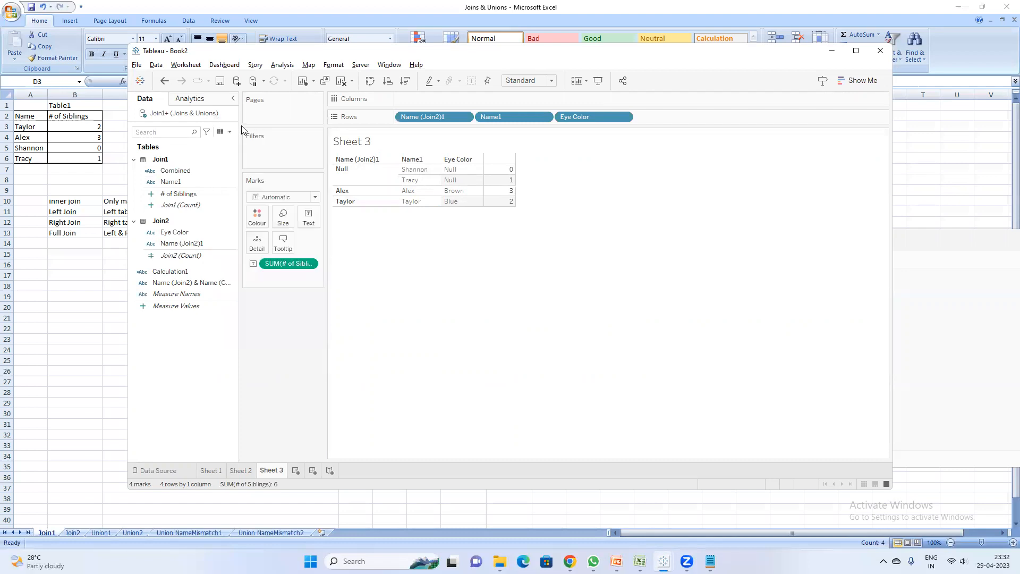
Step: Open the Join1–Join2 relationship in the data source and widen the Name (Join2)1 column of its data preview
{"action": "left_click", "coordinate": [424, 144]}
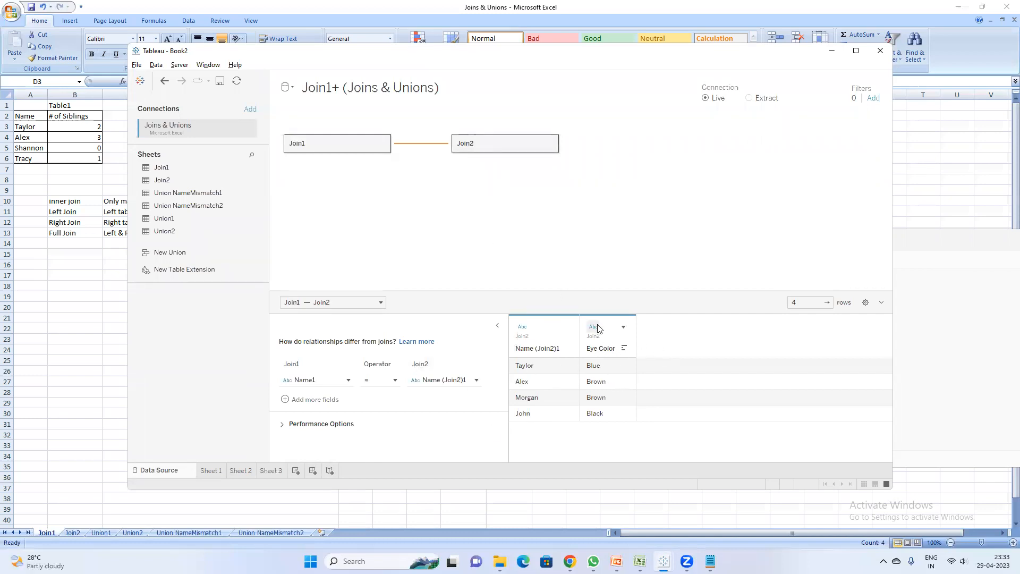
{"action": "left_click_drag", "start_coordinate": [603, 351], "coordinate": [632, 351]}
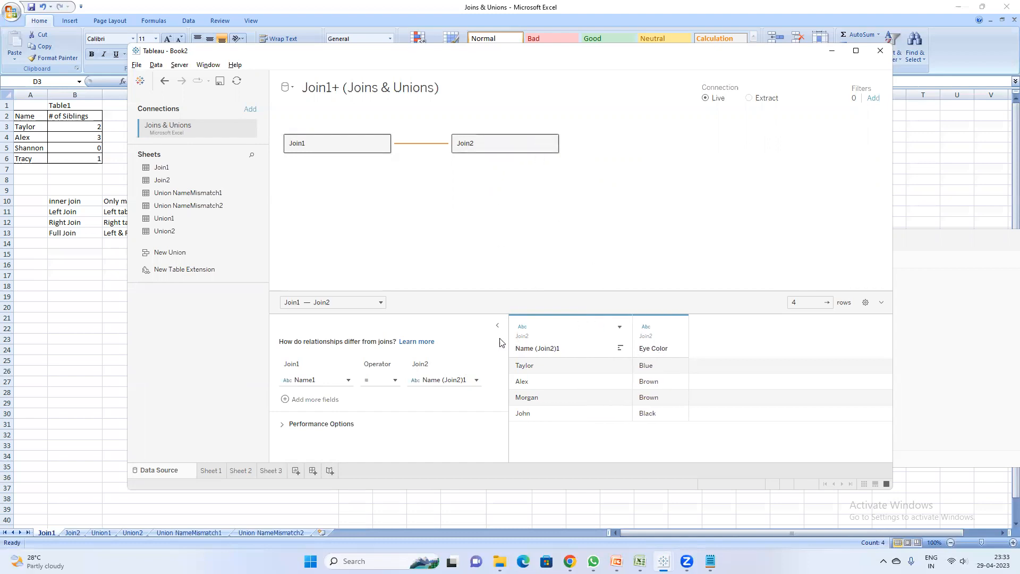
{"action": "left_click", "coordinate": [358, 303]}
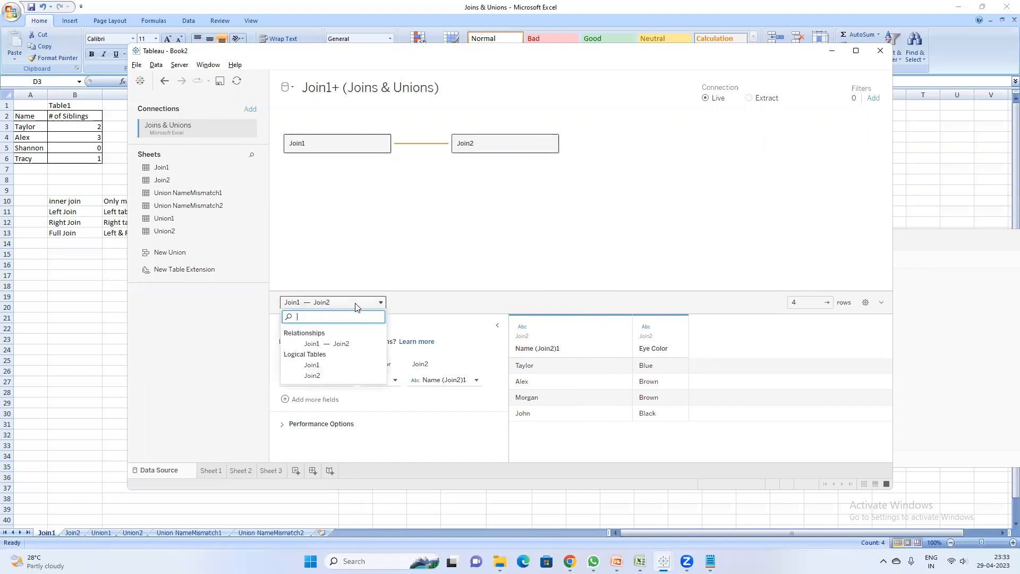
{"action": "left_click", "coordinate": [330, 349]}
{"action": "left_click", "coordinate": [328, 307]}
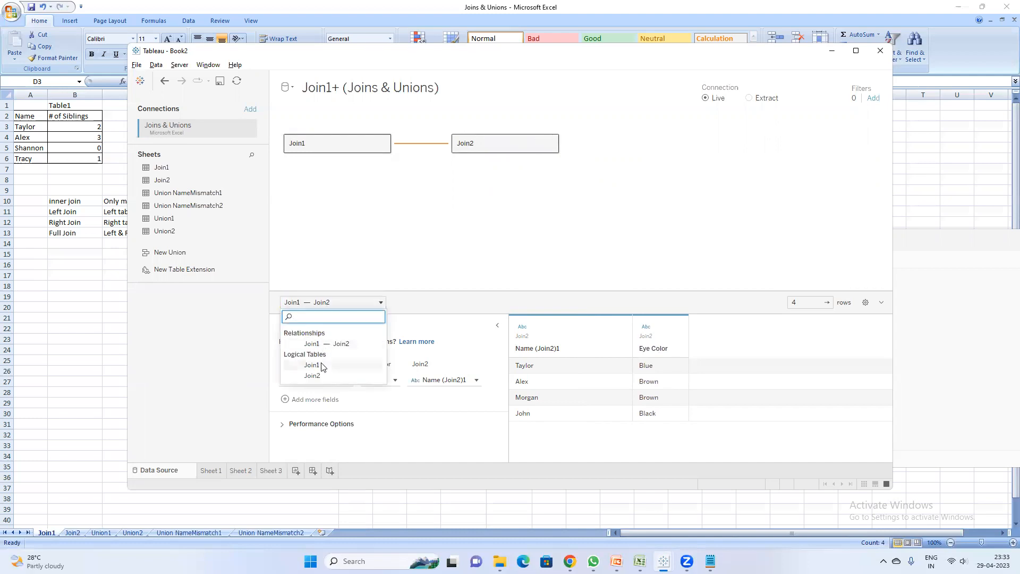
Step: Compare the separate data previews of the logical tables Join1 and Join2 in the data source
{"action": "left_click", "coordinate": [321, 365]}
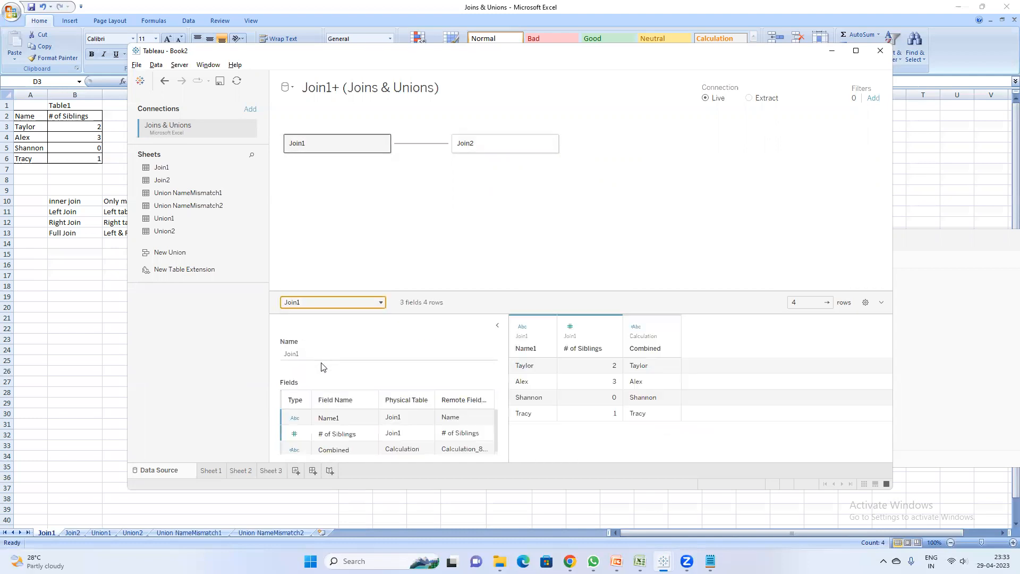
{"action": "left_click", "coordinate": [349, 303]}
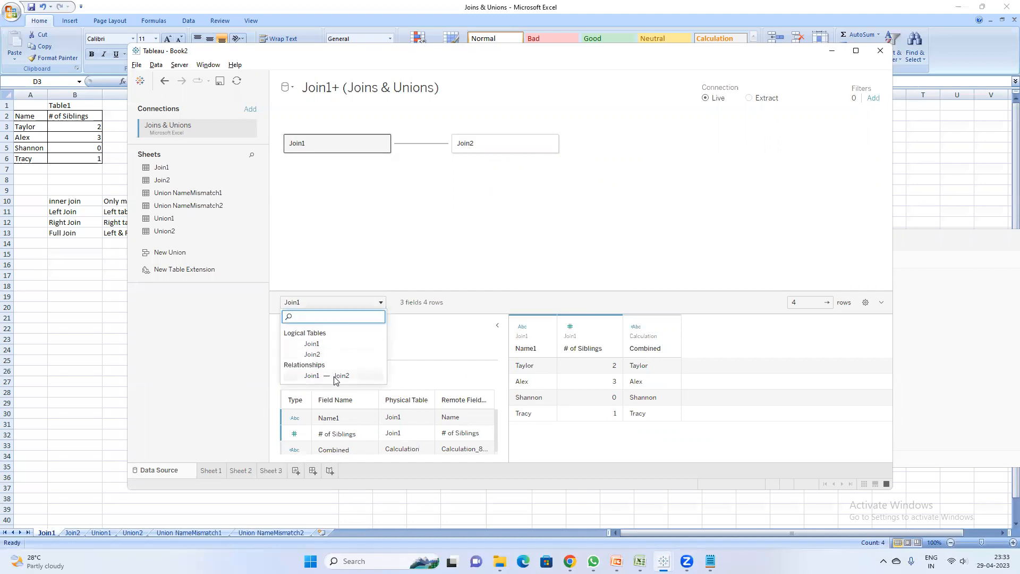
{"action": "left_click", "coordinate": [313, 354]}
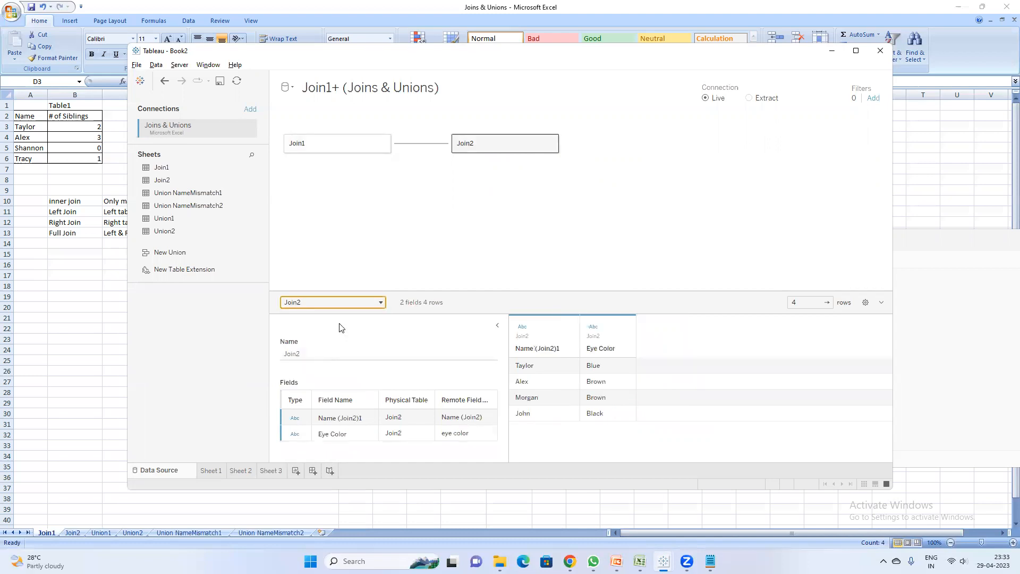
{"action": "left_click", "coordinate": [345, 303]}
{"action": "left_click", "coordinate": [328, 346]}
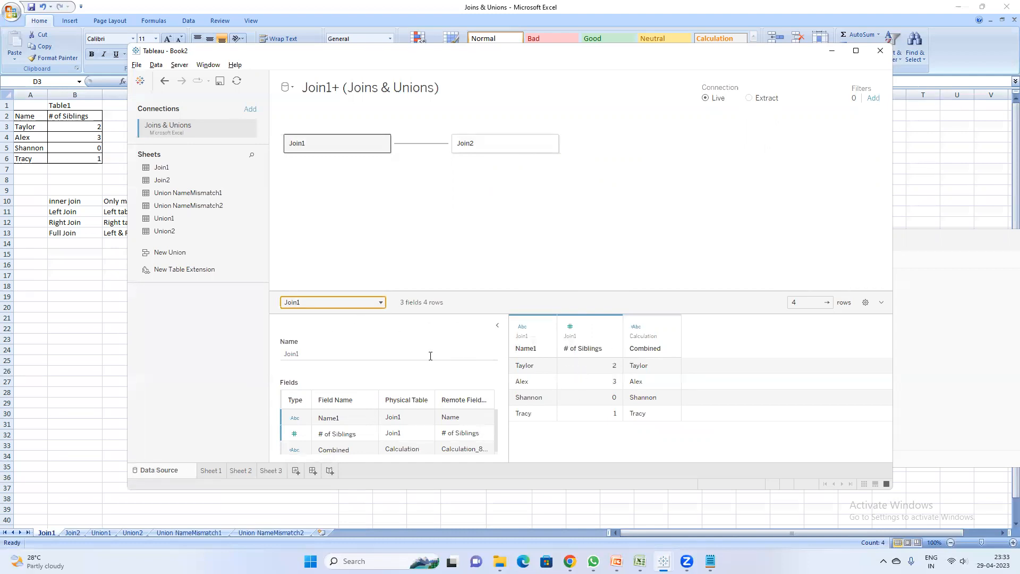
{"action": "left_click", "coordinate": [363, 303]}
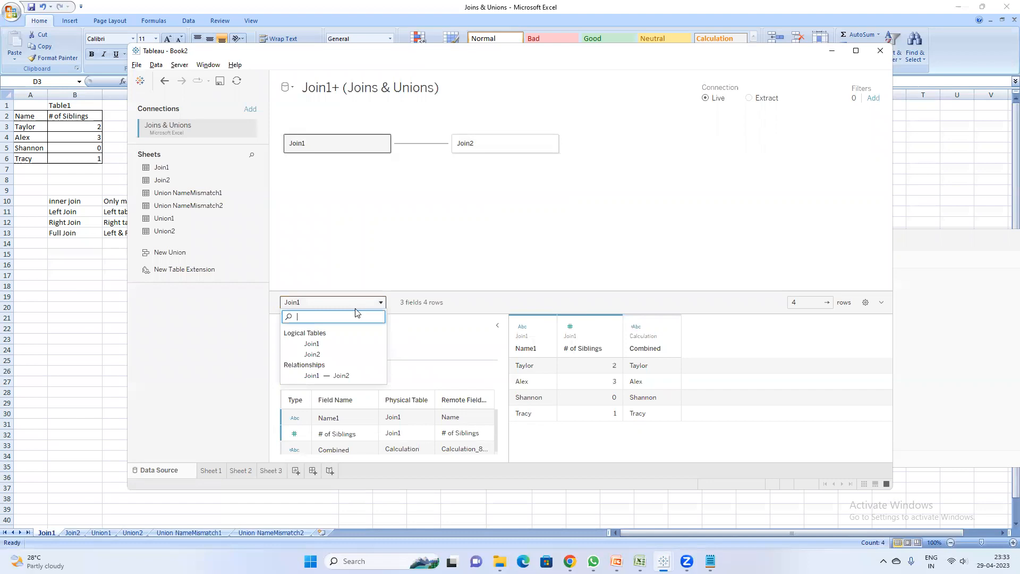
{"action": "left_click", "coordinate": [335, 352]}
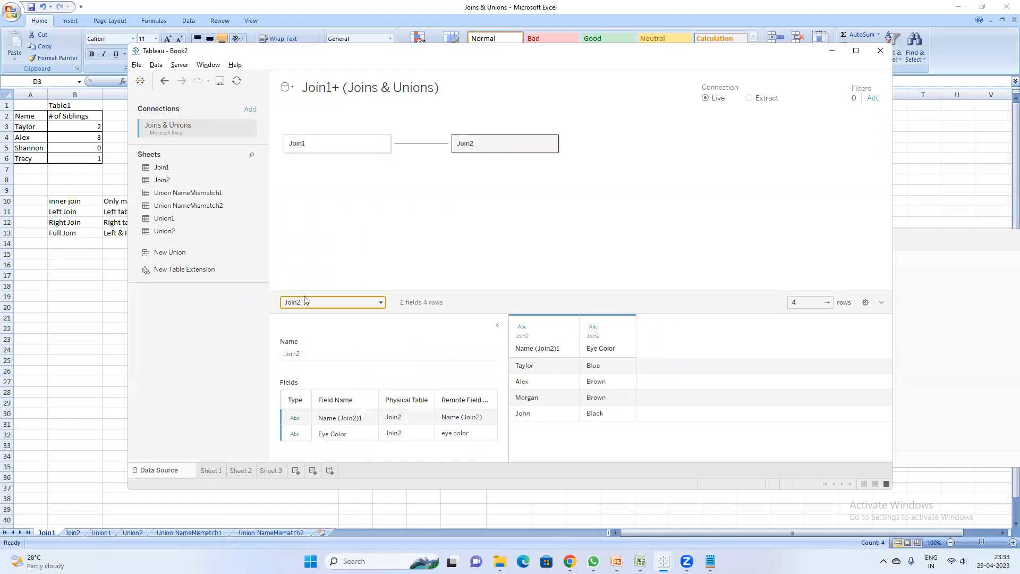
{"action": "left_click", "coordinate": [340, 304]}
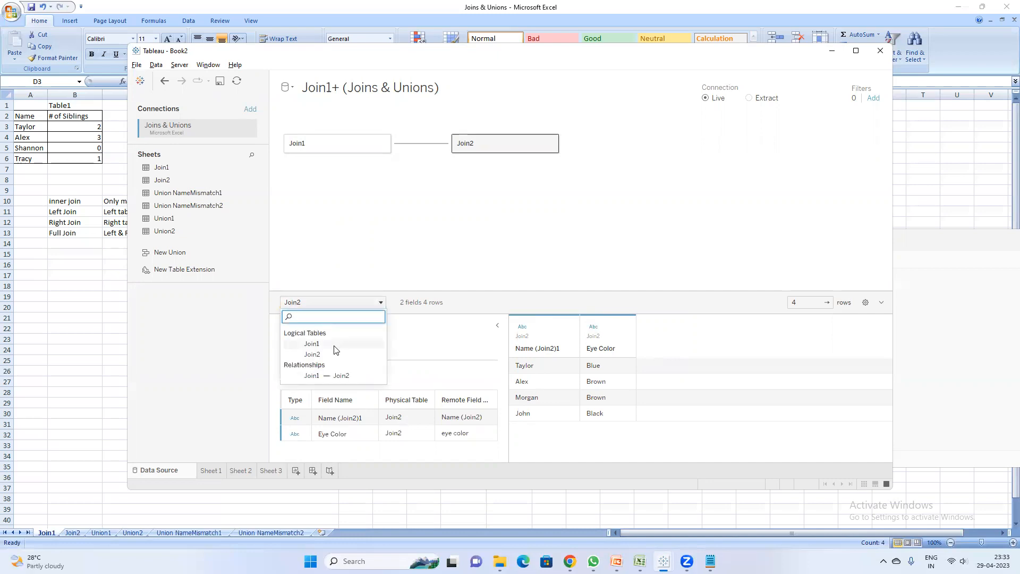
{"action": "left_click", "coordinate": [338, 343]}
Step: Create a new worksheet with Name1 in the rows and # of Siblings as text
{"action": "left_click", "coordinate": [296, 470]}
{"action": "left_click", "coordinate": [169, 183]}
{"action": "double_click", "coordinate": [170, 183]}
{"action": "double_click", "coordinate": [175, 195]}
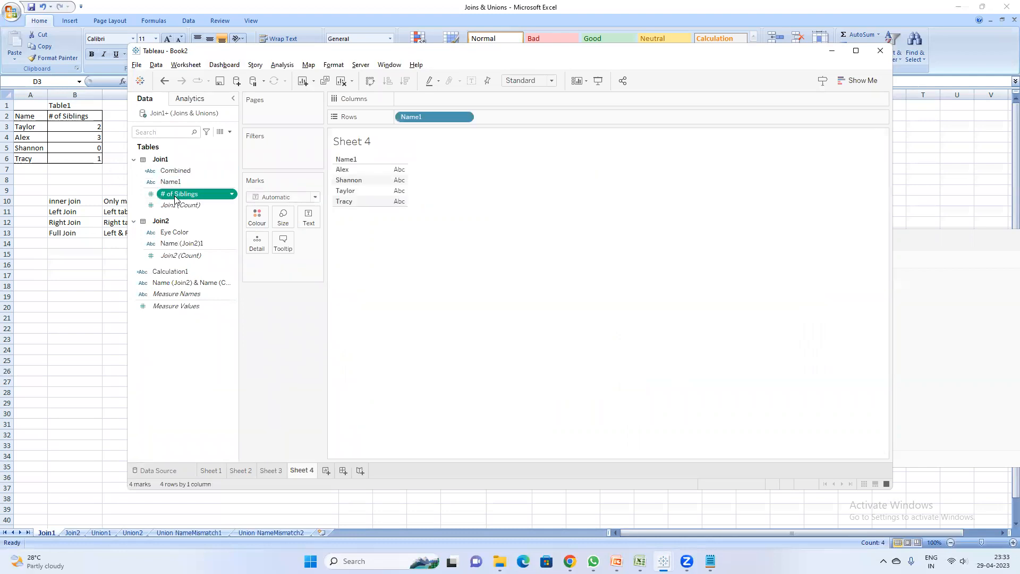
Step: Create another worksheet and add Name (Join2)1 and Eye Color to its rows
{"action": "left_click", "coordinate": [327, 471]}
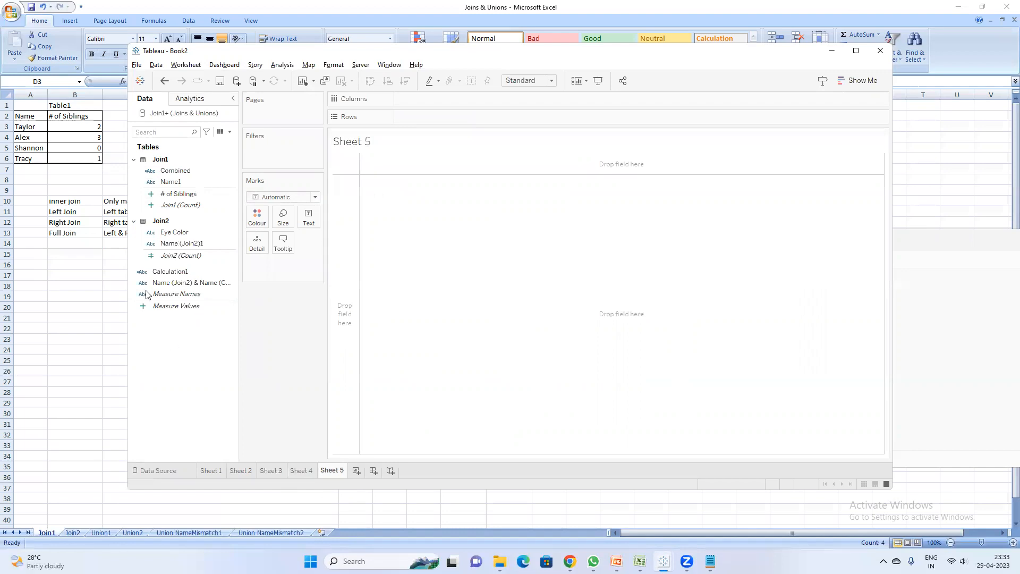
{"action": "left_click", "coordinate": [304, 471]}
{"action": "left_click", "coordinate": [330, 471]}
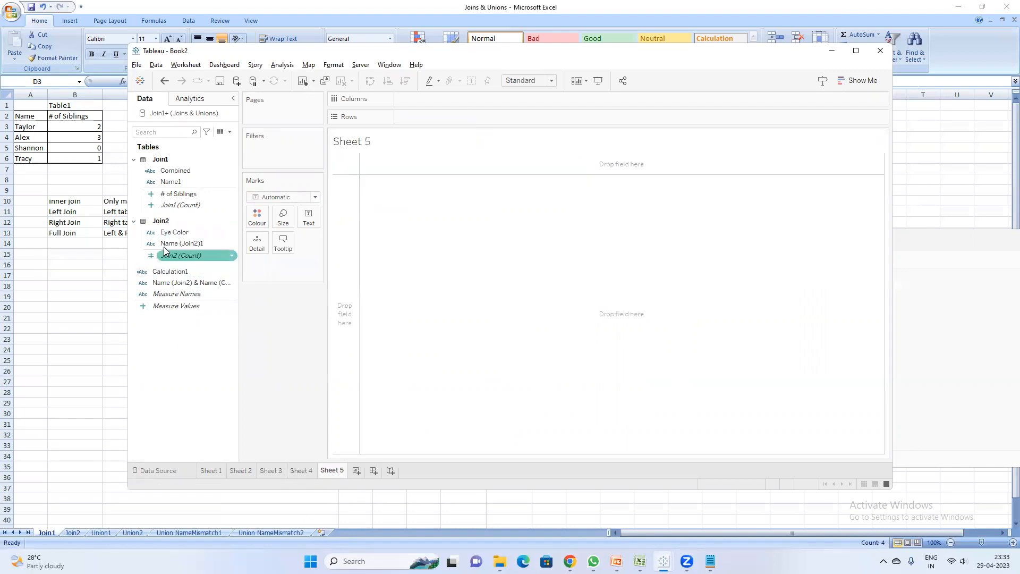
{"action": "double_click", "coordinate": [185, 242]}
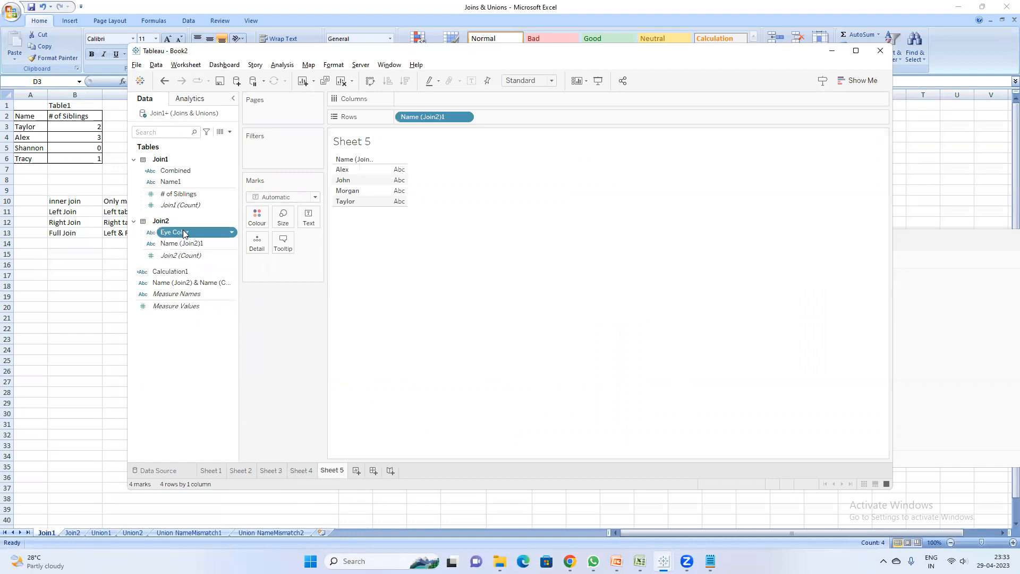
{"action": "double_click", "coordinate": [181, 232]}
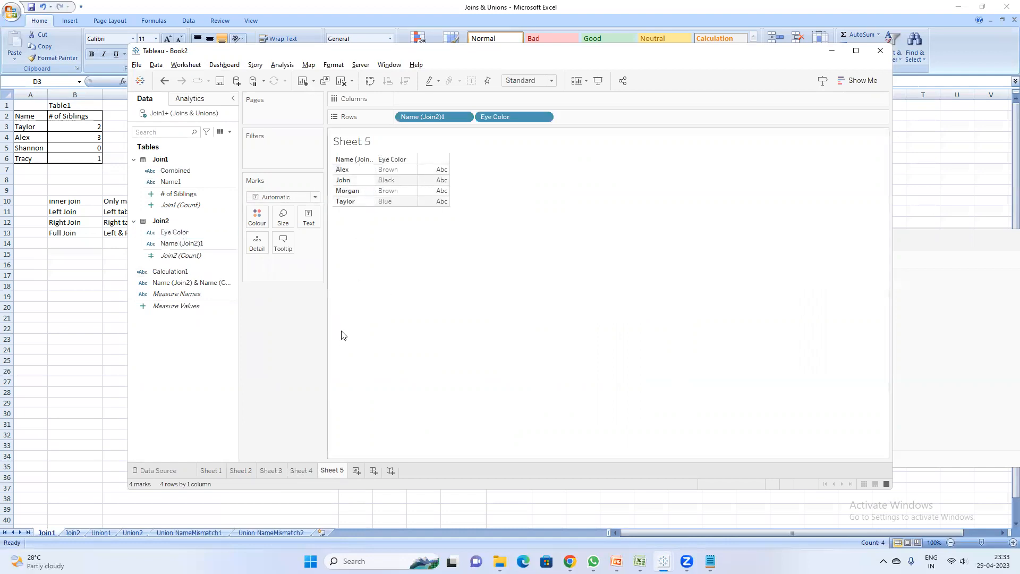
Step: Add # of Siblings as text beside Name (Join2)1 and Eye Color in Sheet 5
{"action": "left_click", "coordinate": [182, 183]}
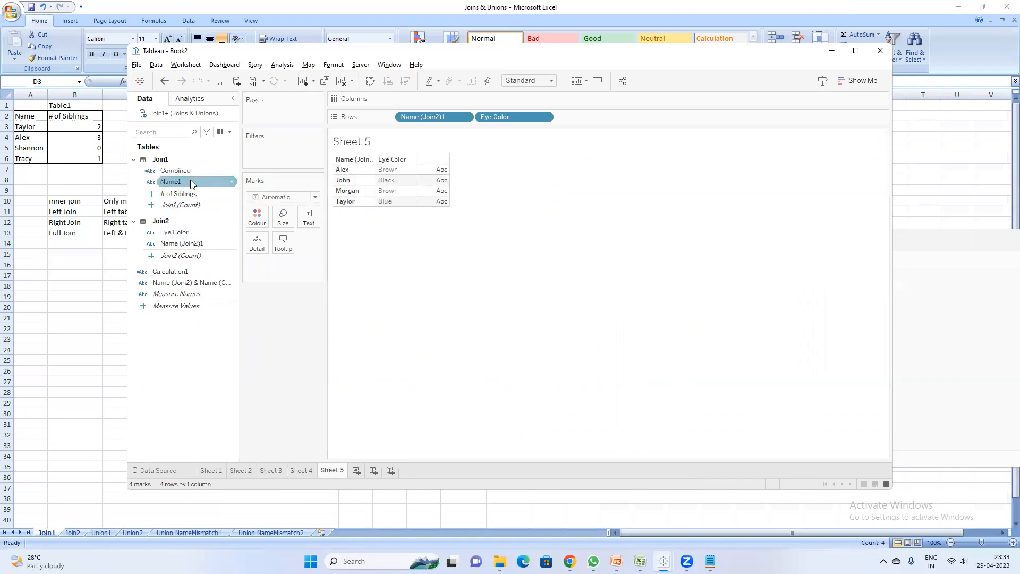
{"action": "left_click", "coordinate": [187, 195]}
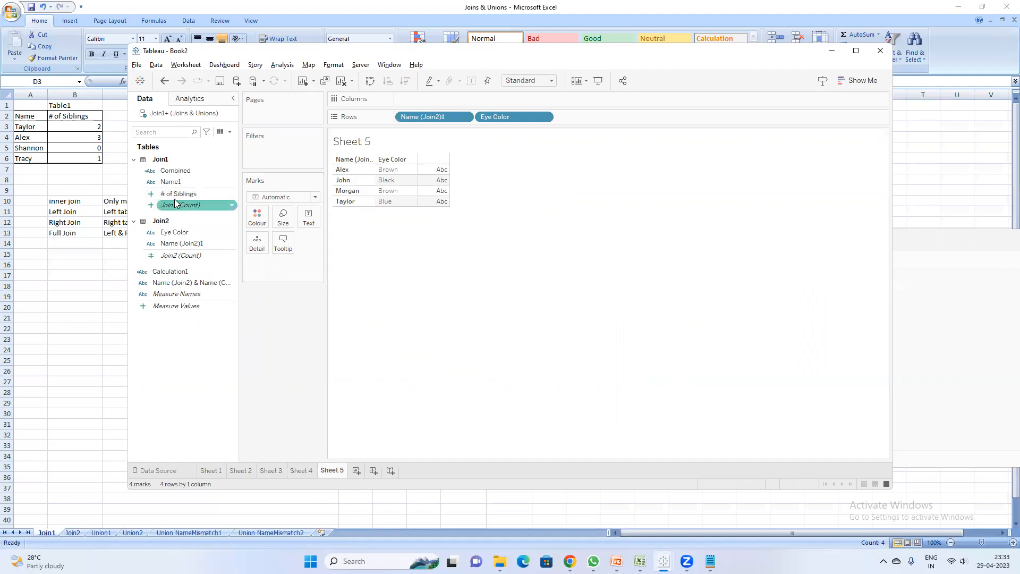
{"action": "double_click", "coordinate": [174, 193]}
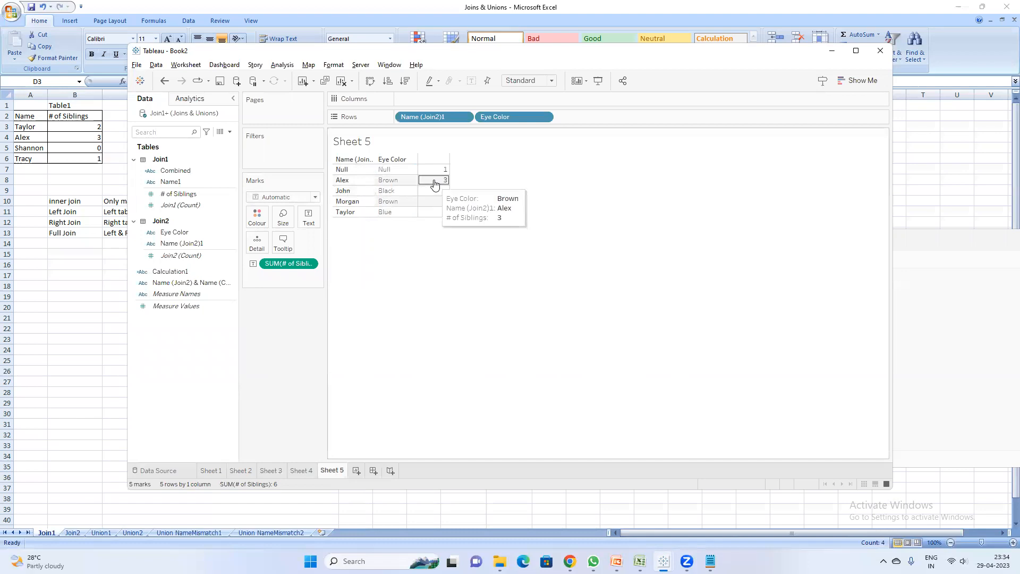
{"action": "left_click", "coordinate": [189, 196]}
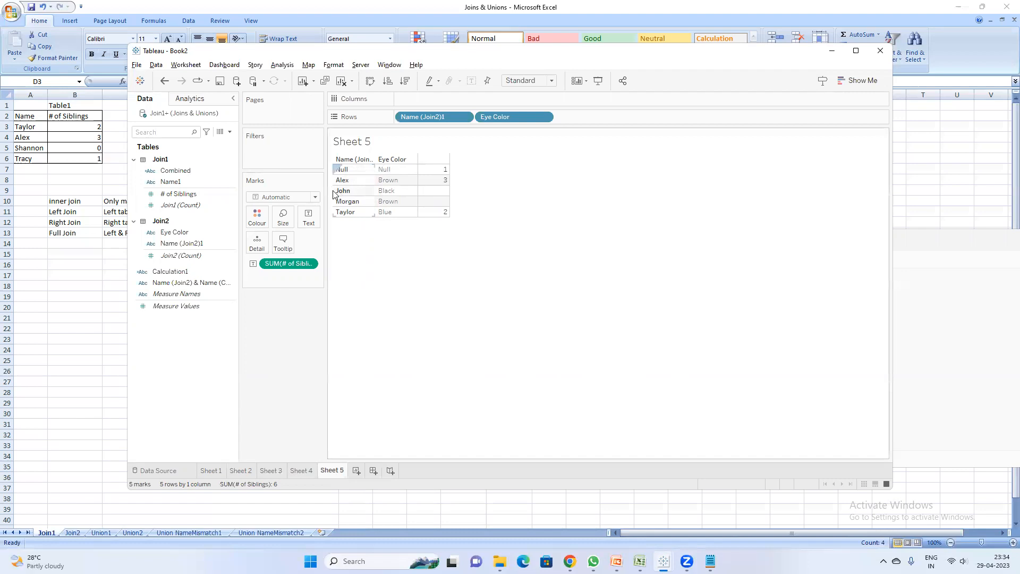
Step: Return to Sheet 4 and add Eye Color to the rows after Name1
{"action": "left_click", "coordinate": [302, 470]}
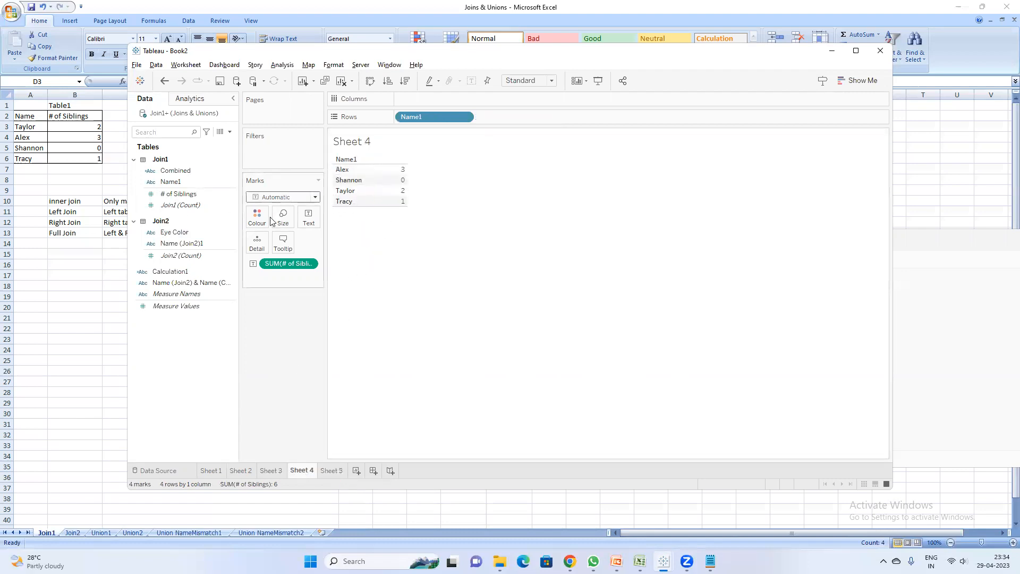
{"action": "left_click", "coordinate": [171, 233]}
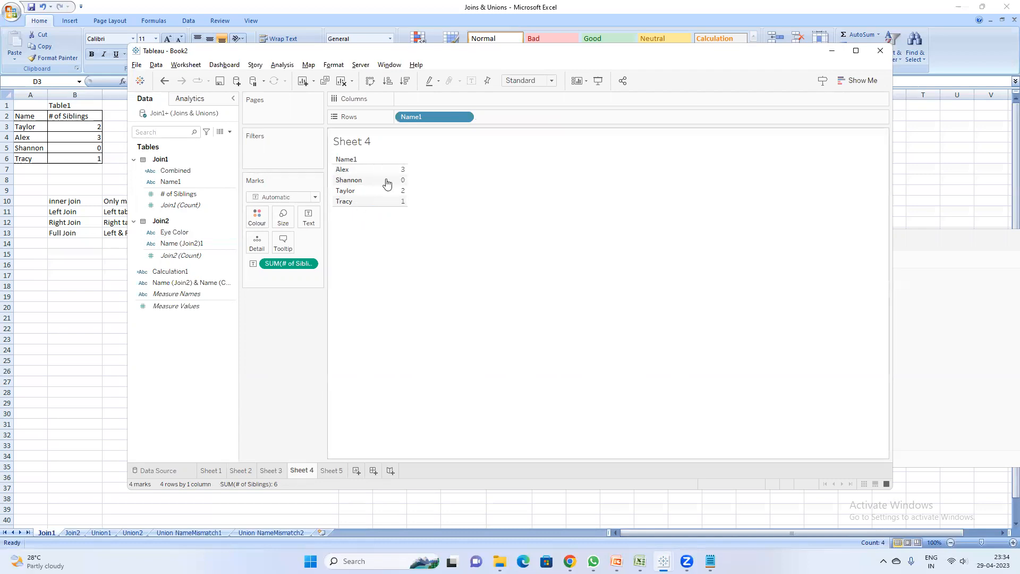
{"action": "left_click", "coordinate": [182, 245]}
{"action": "double_click", "coordinate": [178, 232]}
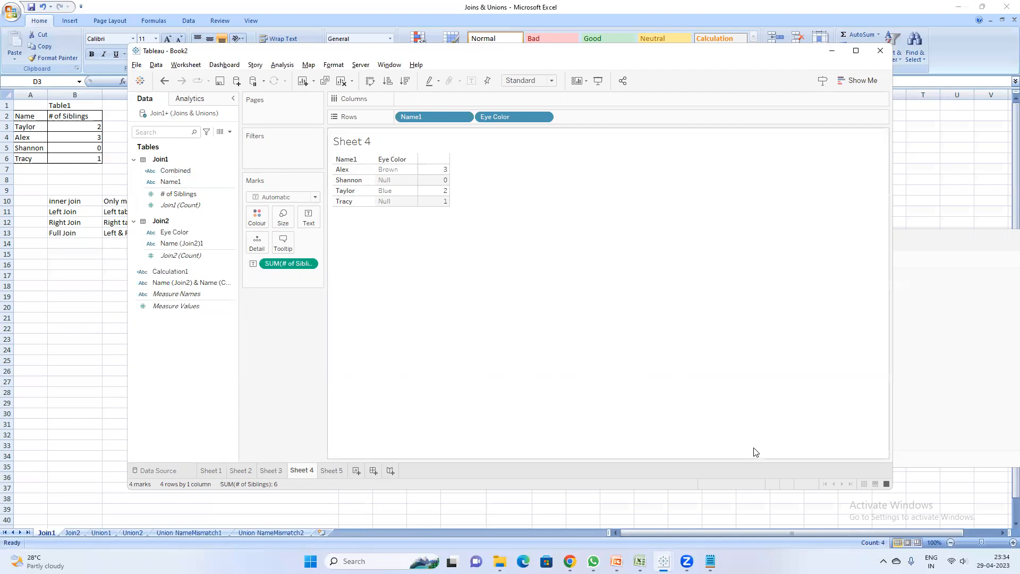
Step: In Notepad, add "relationship way diff" and "this will not combine or do anykind of joins" below Joins
{"action": "mouse_move", "coordinate": [711, 561]}
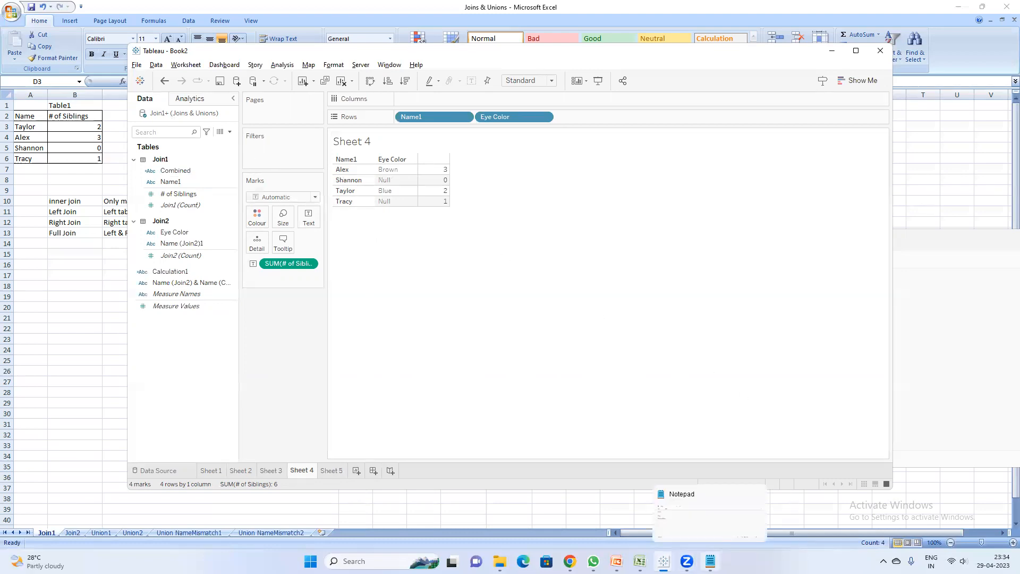
{"action": "left_click", "coordinate": [710, 513]}
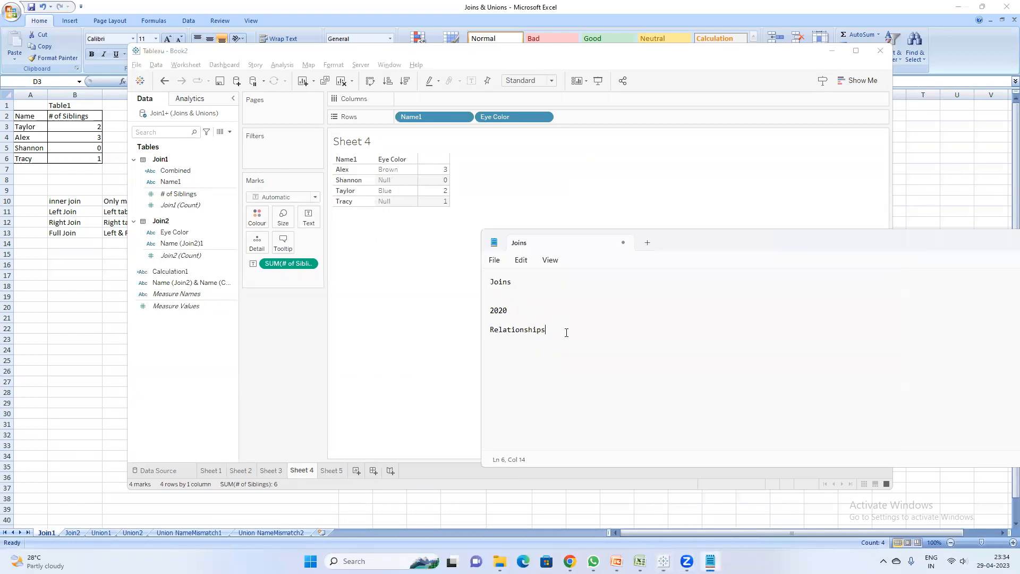
{"action": "key", "text": "Return"}
{"action": "key", "text": "Return"}
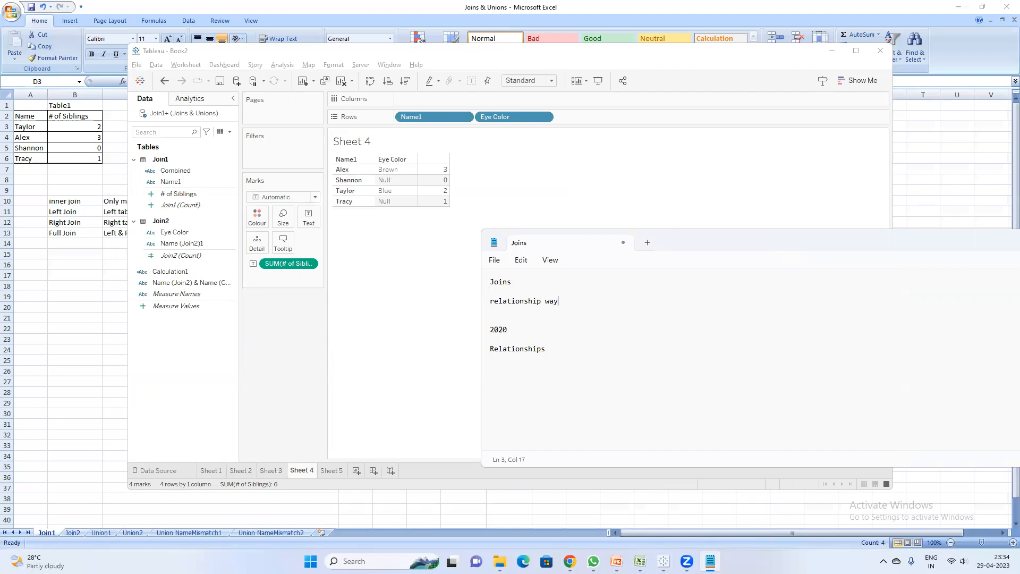
{"action": "type", "text": "relationship way diff"}
{"action": "key", "text": "Return"}
{"action": "key", "text": "Return"}
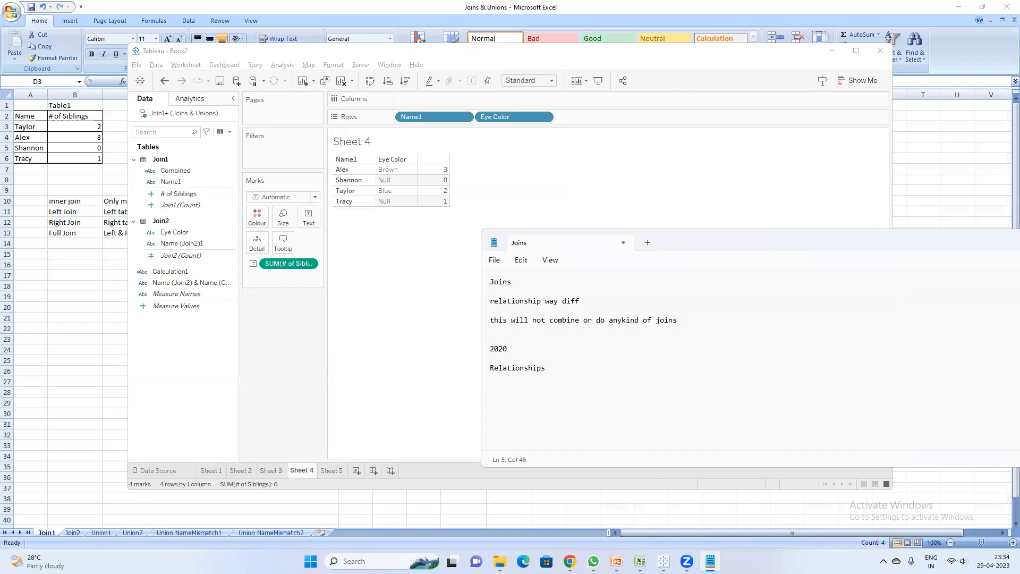
{"action": "left_click", "coordinate": [347, 247]}
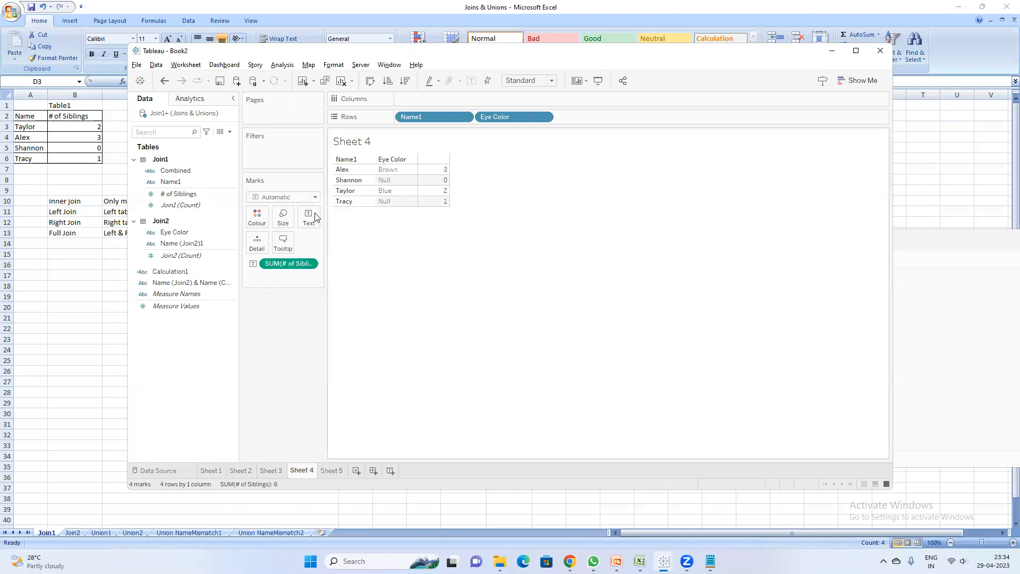
{"action": "right_click", "coordinate": [201, 117]}
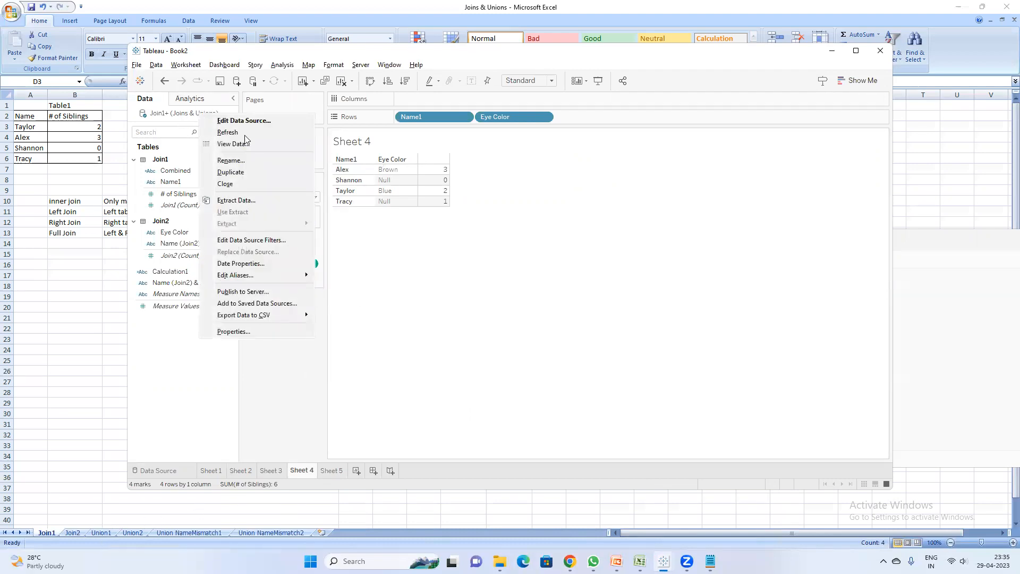
{"action": "left_click", "coordinate": [246, 184]}
{"action": "left_click", "coordinate": [574, 304]}
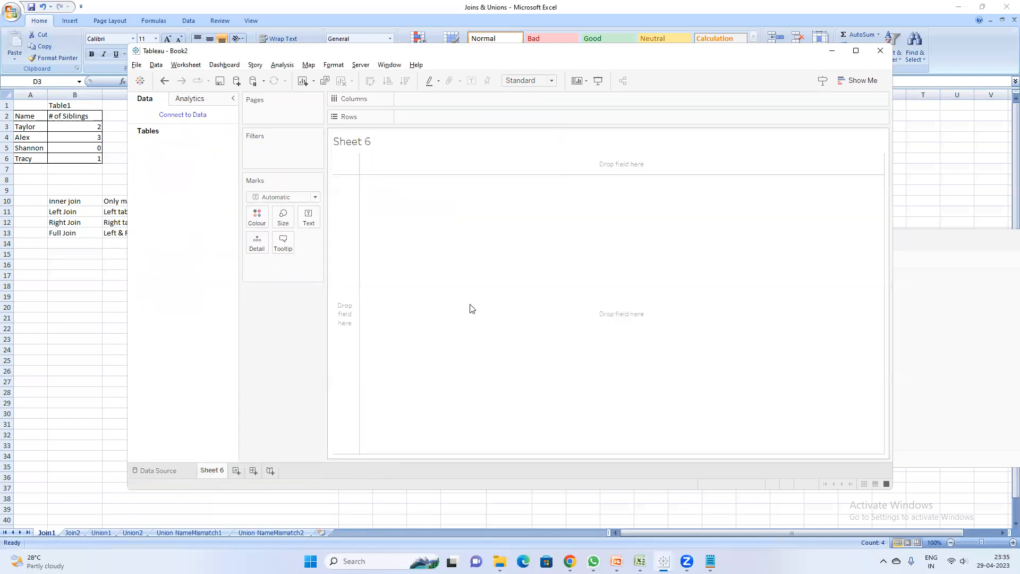
{"action": "key", "text": "ctrl+z"}
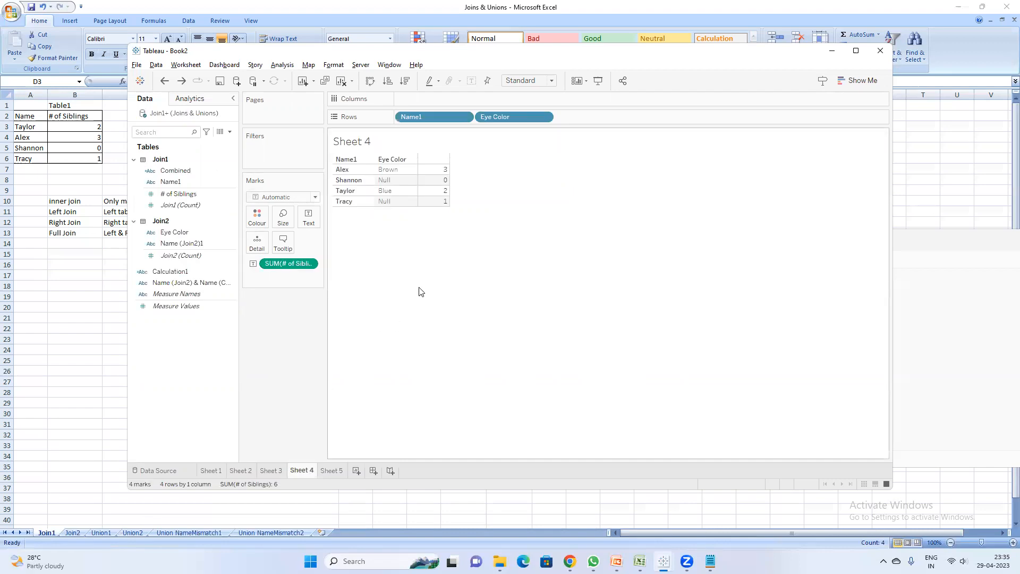
{"action": "mouse_move", "coordinate": [432, 201]}
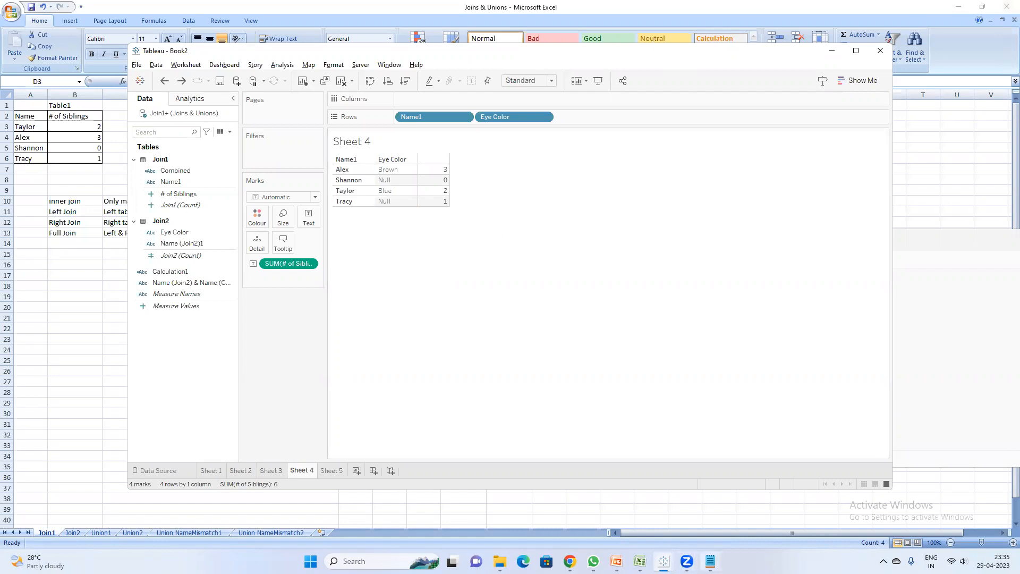
Step: Replace all the notes in Notepad with Datablending and start a heading line above it
{"action": "left_click", "coordinate": [711, 561]}
{"action": "left_click", "coordinate": [565, 371]}
{"action": "key", "text": "ctrl+a"}
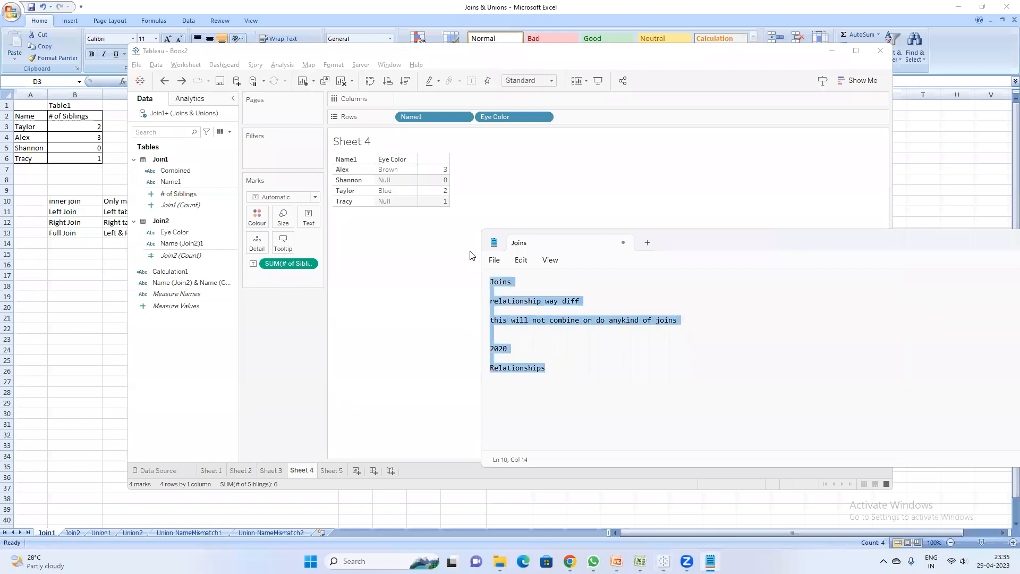
{"action": "type", "text": "Datablending"}
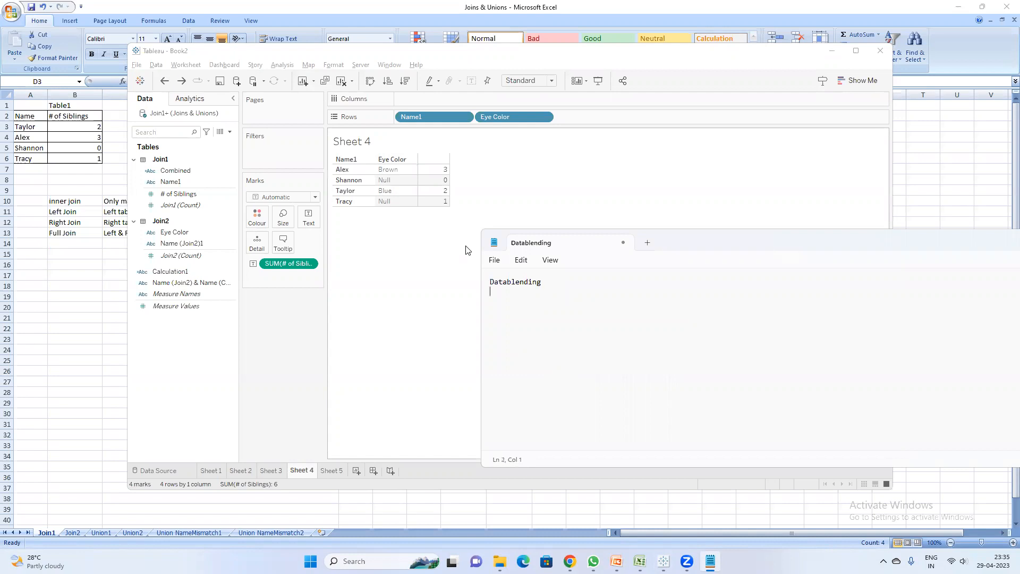
{"action": "key", "text": "Up"}
{"action": "key", "text": "Return"}
{"action": "key", "text": "Return"}
{"action": "key", "text": "Up"}
{"action": "key", "text": "Up"}
{"action": "type", "text": "T"}
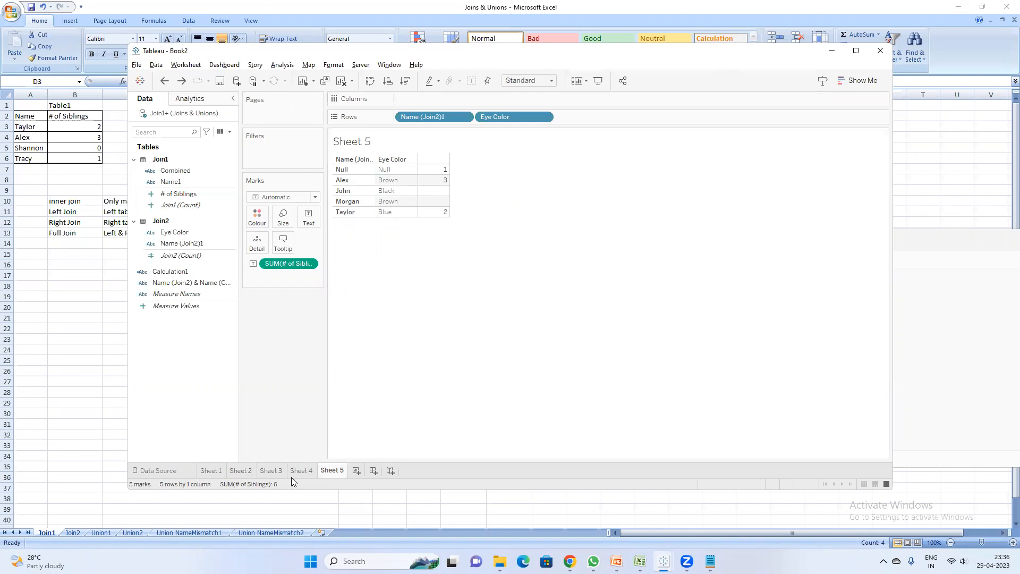
Step: Compare the names, eye colors and sibling values between Sheet 4 and Sheet 5 in Tableau
{"action": "left_click", "coordinate": [303, 471]}
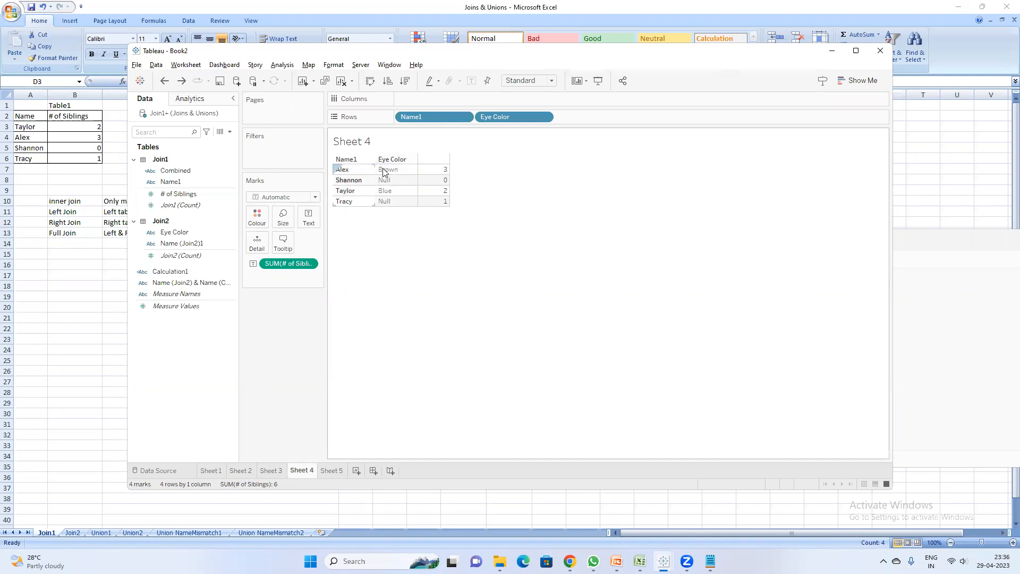
{"action": "mouse_move", "coordinate": [445, 182]}
{"action": "left_click", "coordinate": [331, 471]}
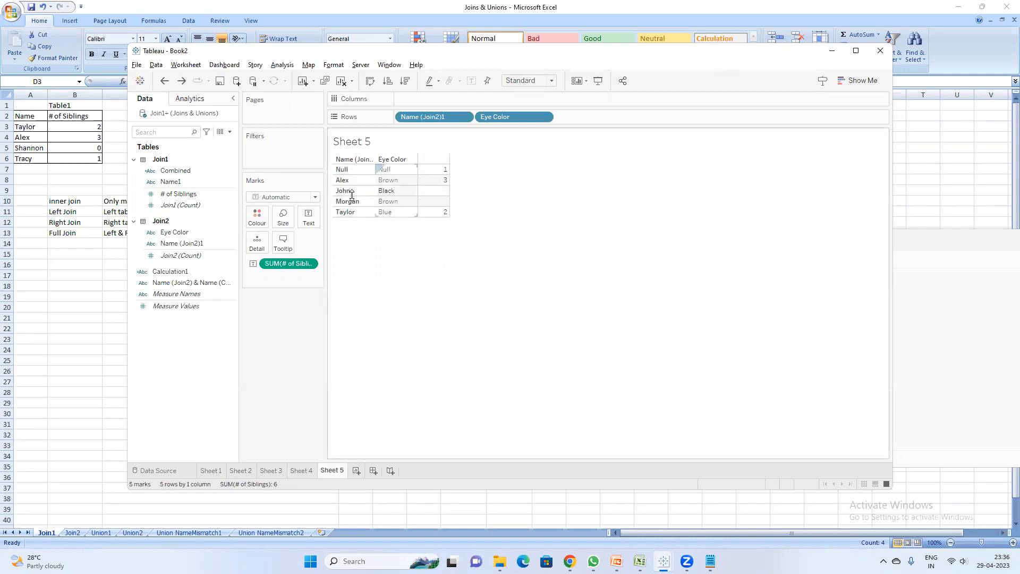
{"action": "mouse_move", "coordinate": [439, 181]}
Step: Complete the Notepad heading as "To combine data" and list Joins and Relationship under Datablending
{"action": "left_click", "coordinate": [711, 561]}
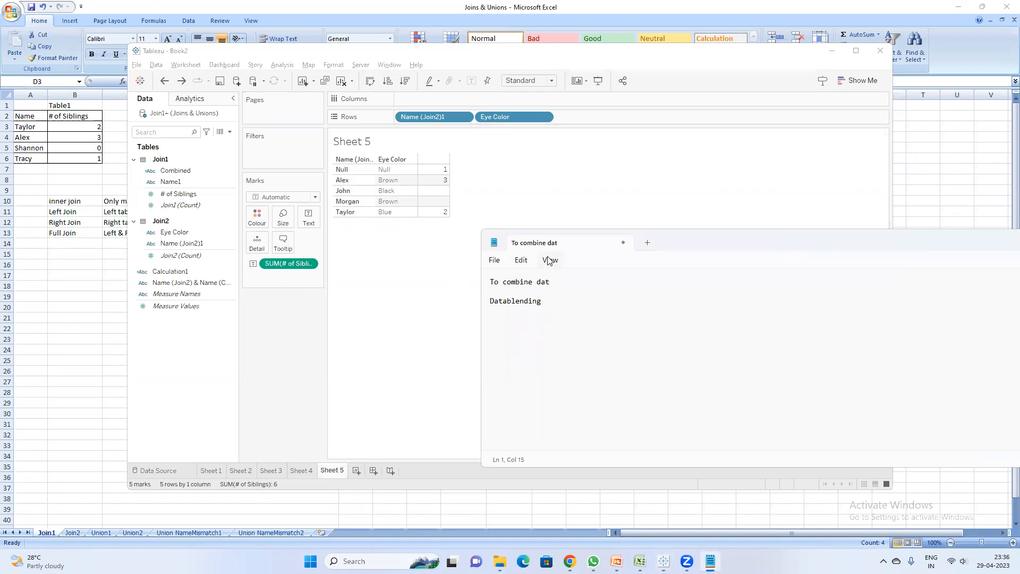
{"action": "key", "text": "Down"}
{"action": "type", "text": "ion"}
{"action": "key", "text": "shift+Up"}
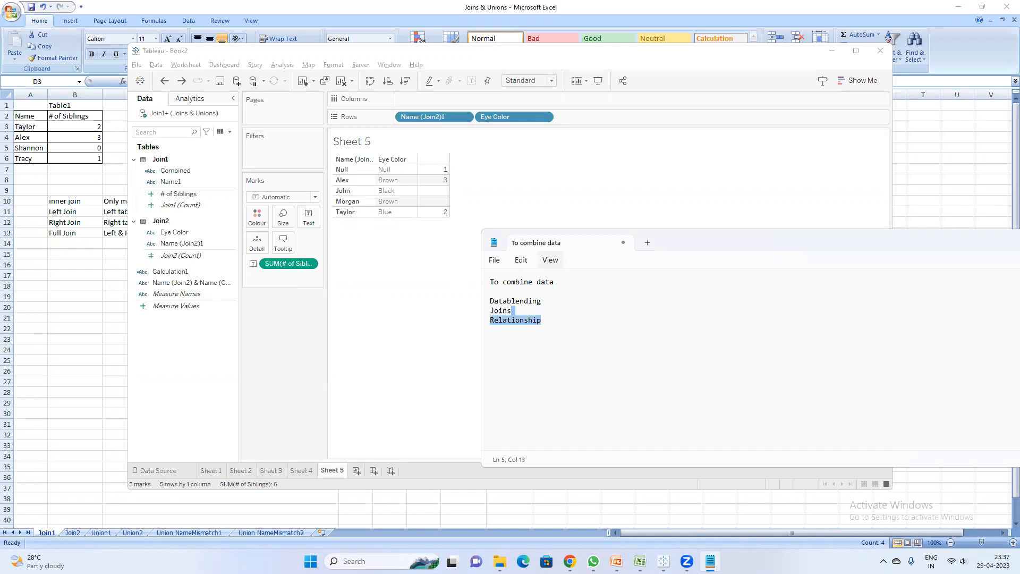
{"action": "key", "text": "shift+Up"}
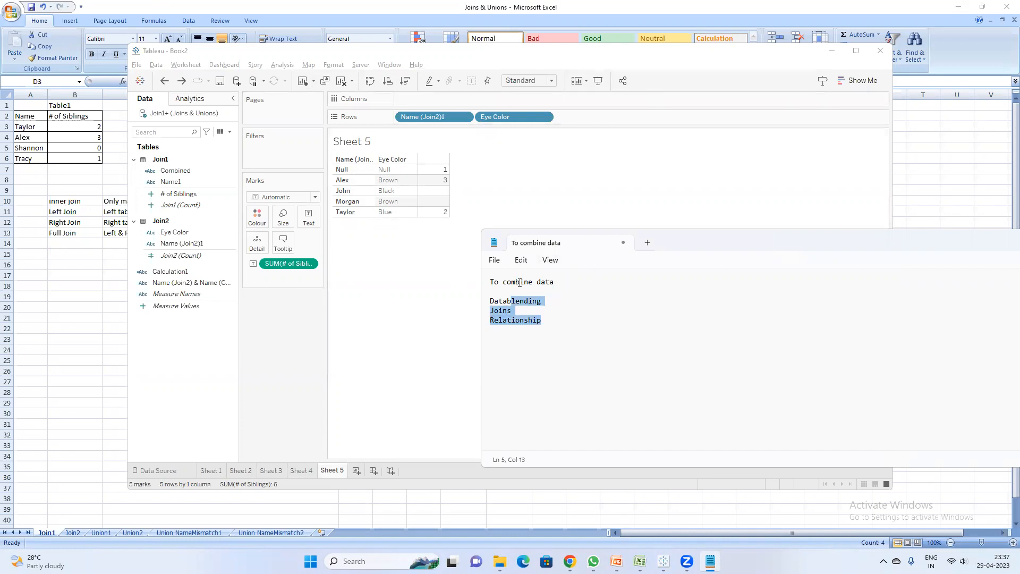
Step: Return to Tableau and add a new Microsoft Excel data source from the Joins & Unions workbook
{"action": "left_click", "coordinate": [411, 268]}
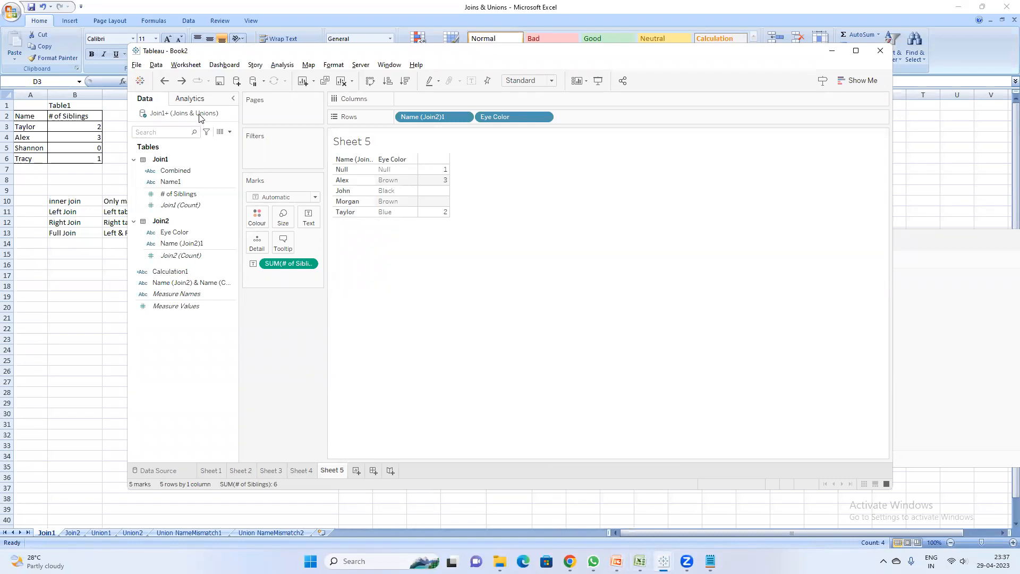
{"action": "left_click", "coordinate": [237, 81]}
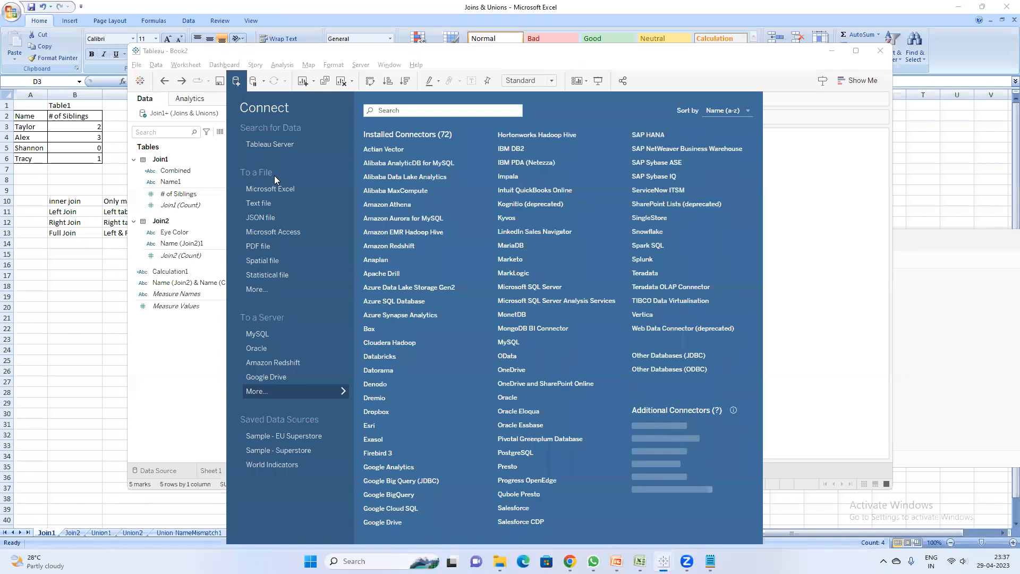
{"action": "left_click", "coordinate": [287, 188]}
{"action": "double_click", "coordinate": [288, 149]}
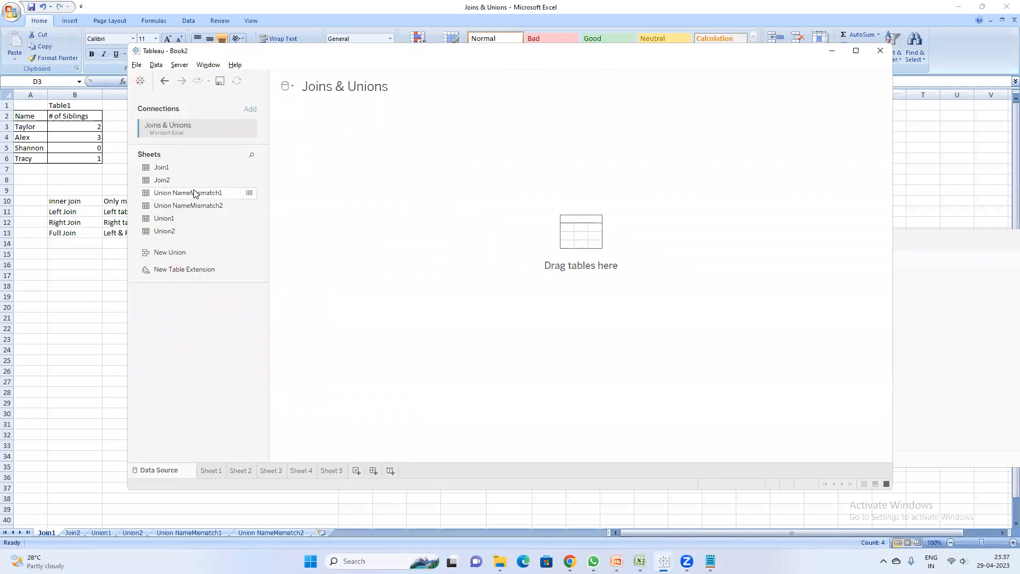
{"action": "left_click_drag", "start_coordinate": [195, 194], "coordinate": [346, 158]}
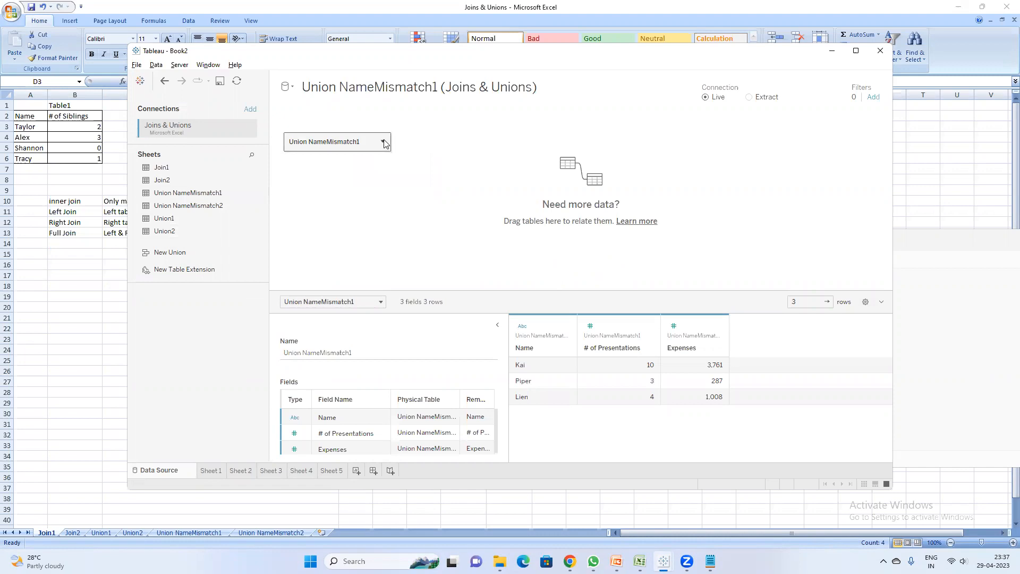
{"action": "left_click", "coordinate": [383, 141]}
{"action": "left_click", "coordinate": [415, 171]}
Step: Start a new specific (manual) union and add the Union1 and Union2 sheets to it
{"action": "left_click_drag", "start_coordinate": [175, 253], "coordinate": [388, 180]}
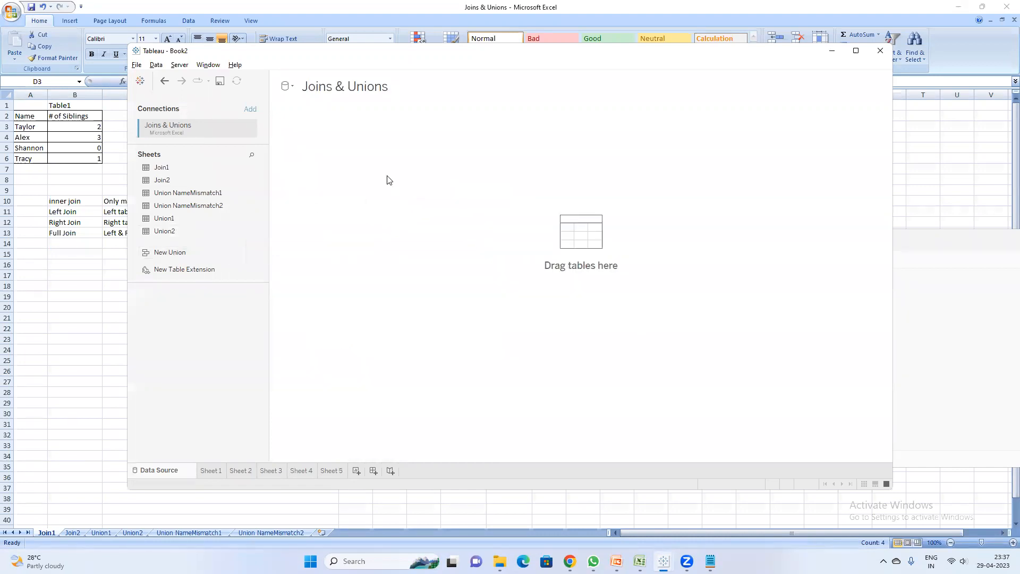
{"action": "double_click", "coordinate": [201, 254]}
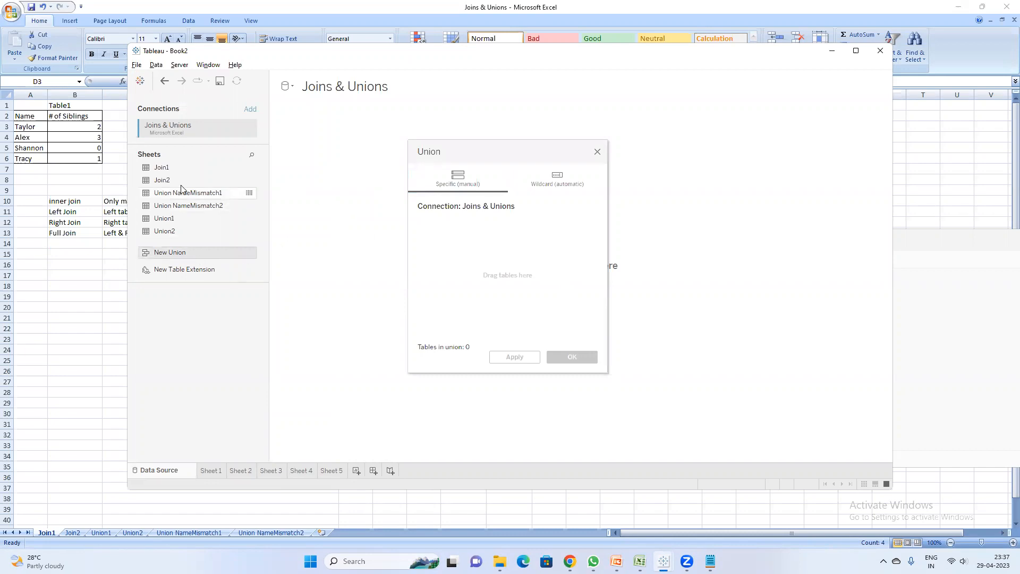
{"action": "left_click_drag", "start_coordinate": [177, 221], "coordinate": [438, 233]}
{"action": "left_click_drag", "start_coordinate": [182, 233], "coordinate": [453, 249]}
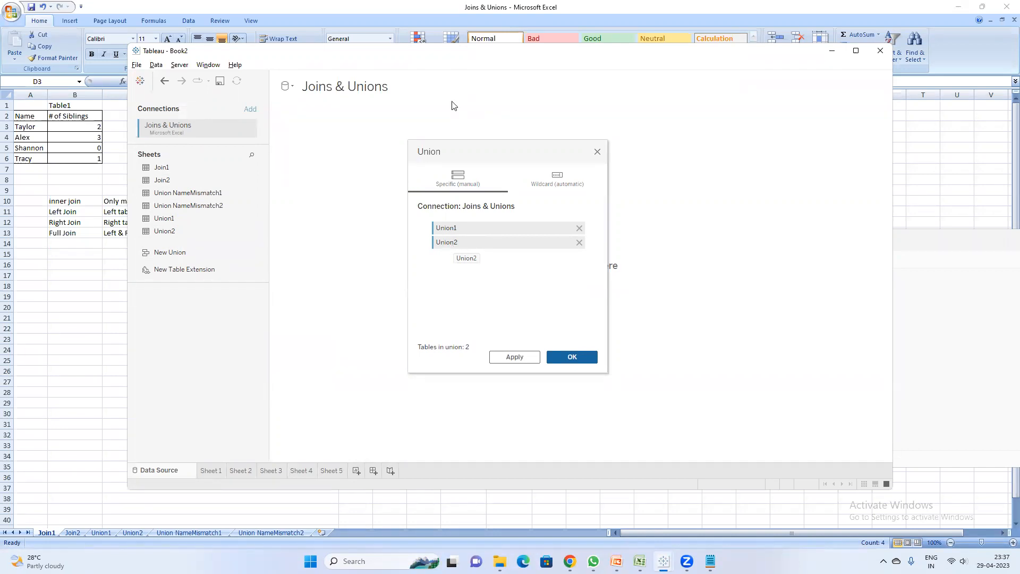
Step: Switch to the Excel workbook and examine the columns and records on the Union1 and Union2 sheets
{"action": "left_click", "coordinate": [65, 339]}
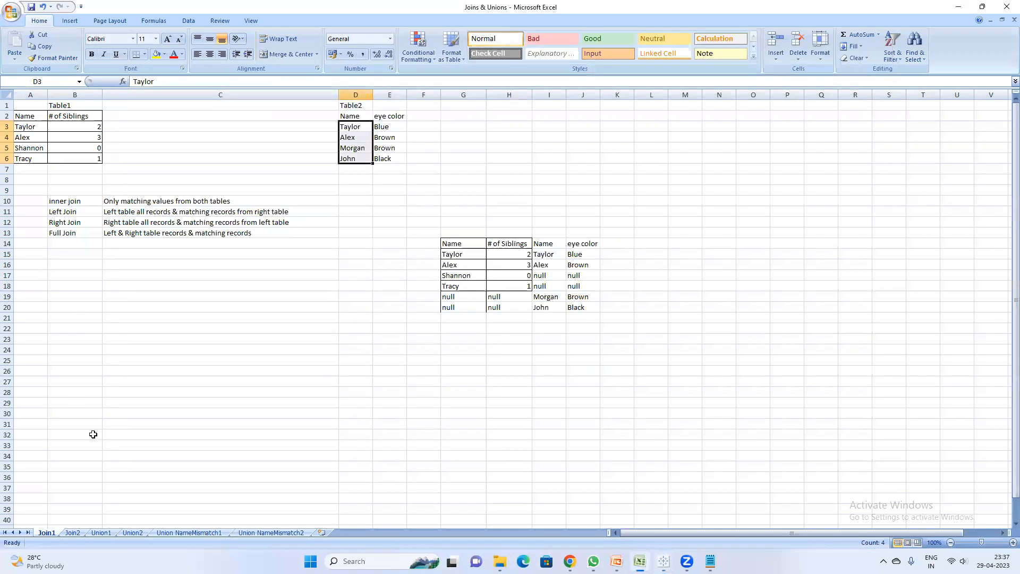
{"action": "left_click", "coordinate": [101, 532]}
{"action": "left_click", "coordinate": [69, 166]}
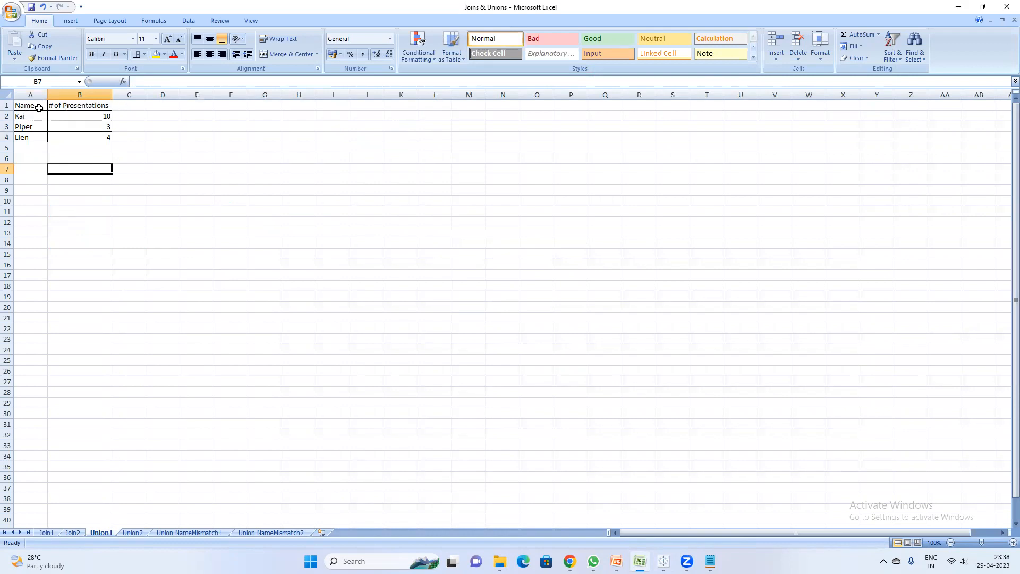
{"action": "left_click", "coordinate": [133, 533]}
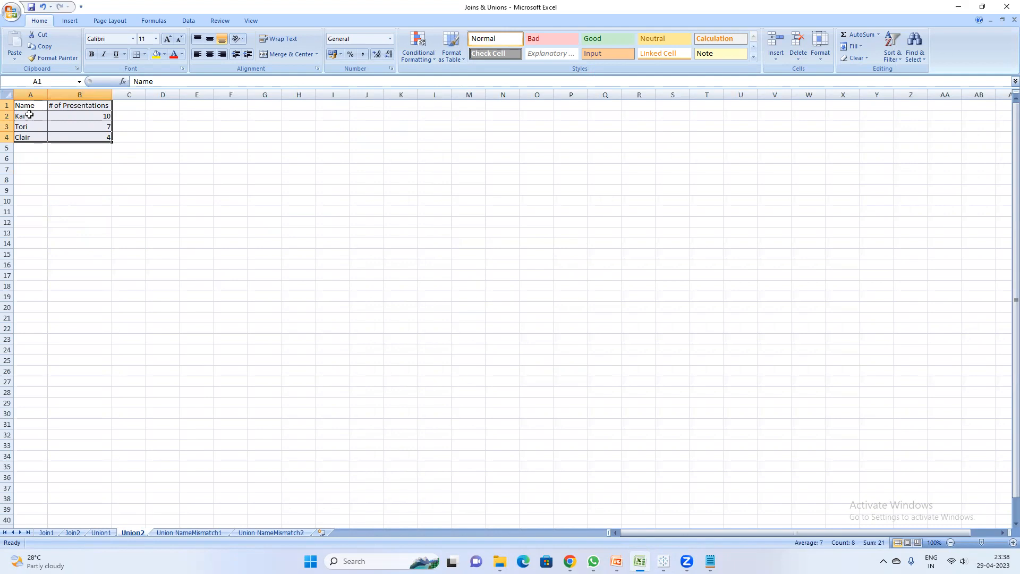
{"action": "left_click", "coordinate": [33, 145]}
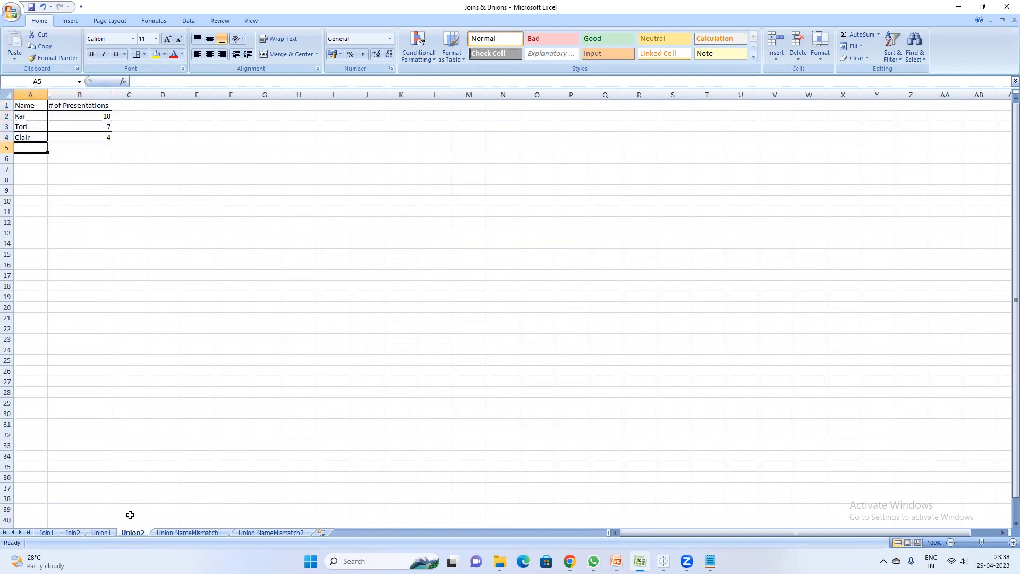
Step: Compare the first record and remaining rows of Union1 and Union2, and return to the Union dialog in Tableau
{"action": "left_click", "coordinate": [104, 533]}
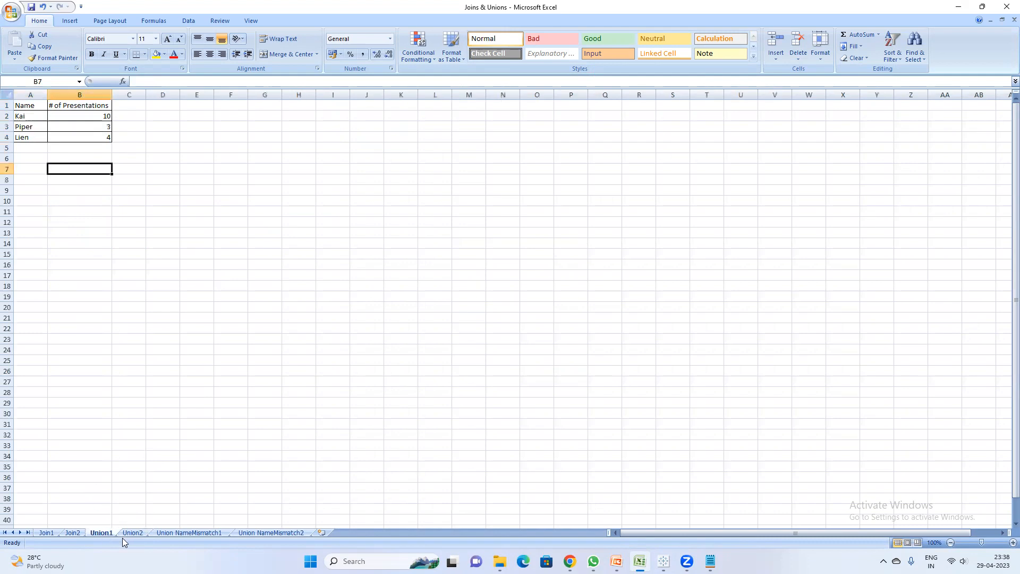
{"action": "left_click", "coordinate": [21, 117]}
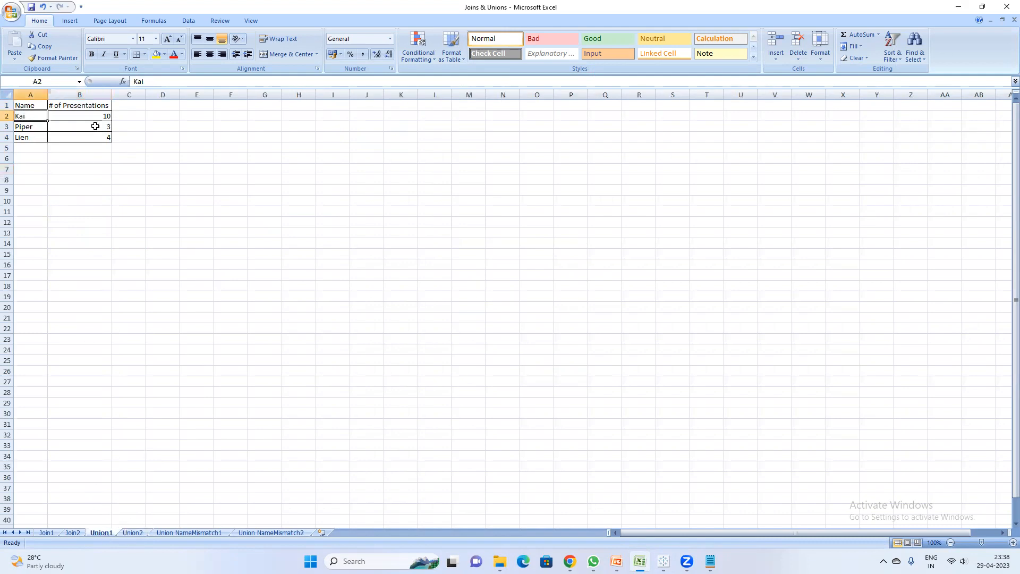
{"action": "left_click", "coordinate": [133, 533]}
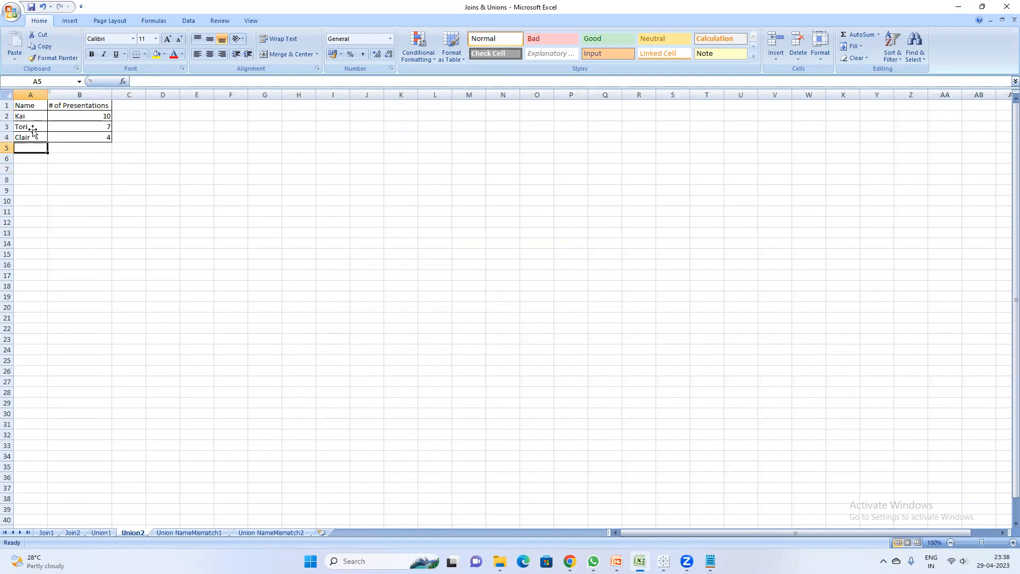
{"action": "left_click", "coordinate": [43, 117]}
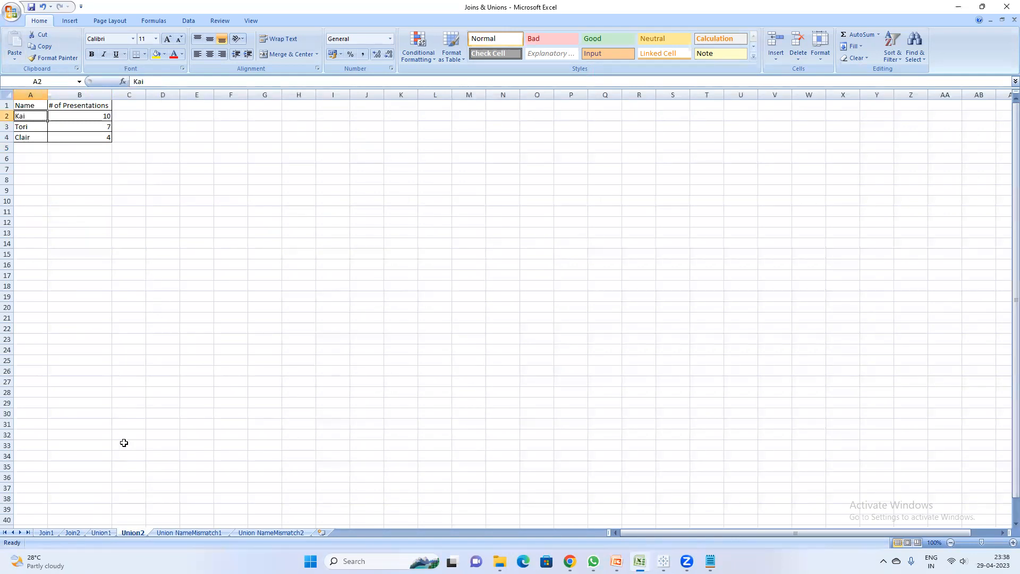
{"action": "left_click", "coordinate": [102, 533]}
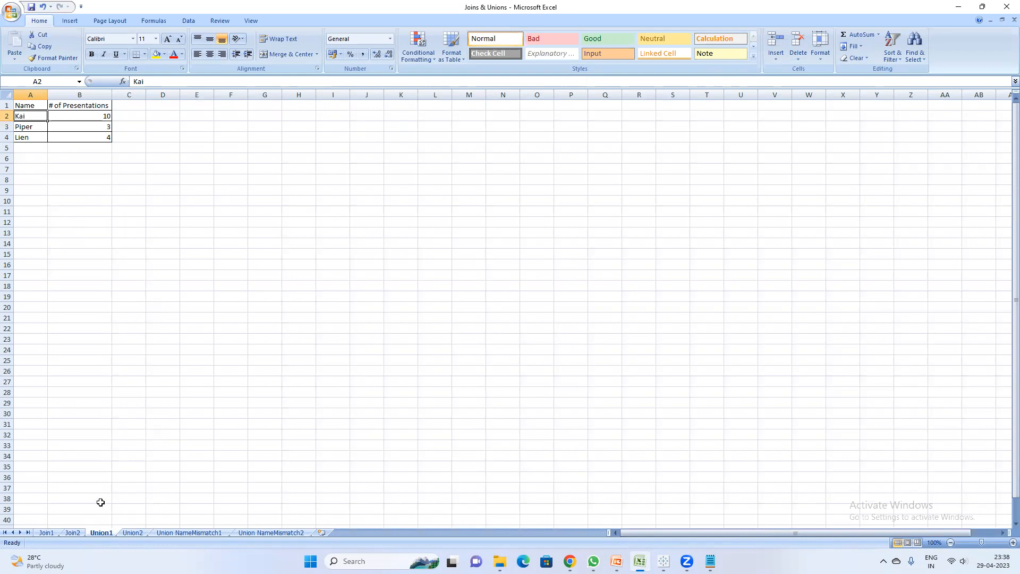
{"action": "left_click", "coordinate": [133, 533]}
{"action": "left_click", "coordinate": [106, 534]}
{"action": "mouse_move", "coordinate": [664, 561]}
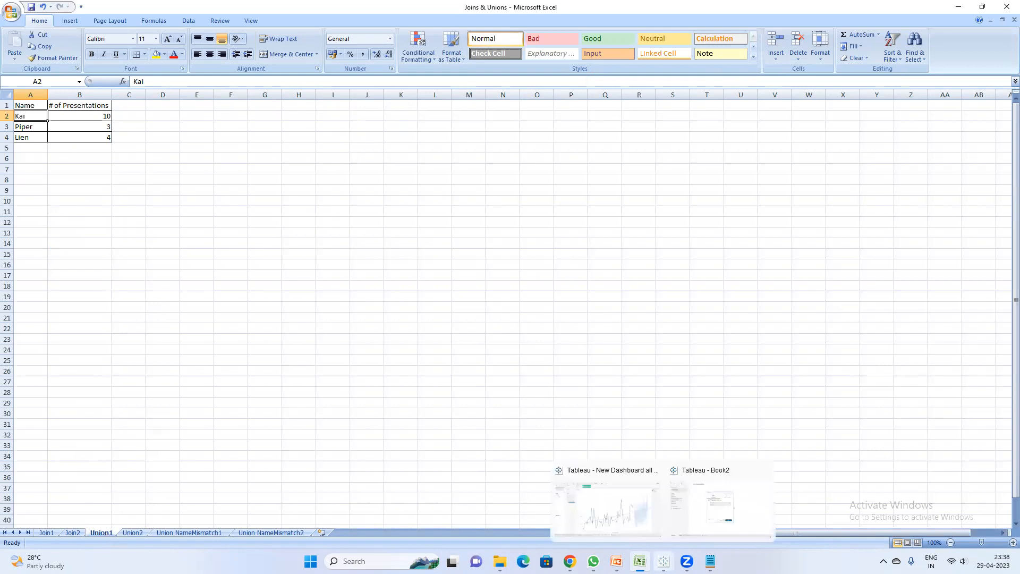
{"action": "left_click", "coordinate": [714, 508]}
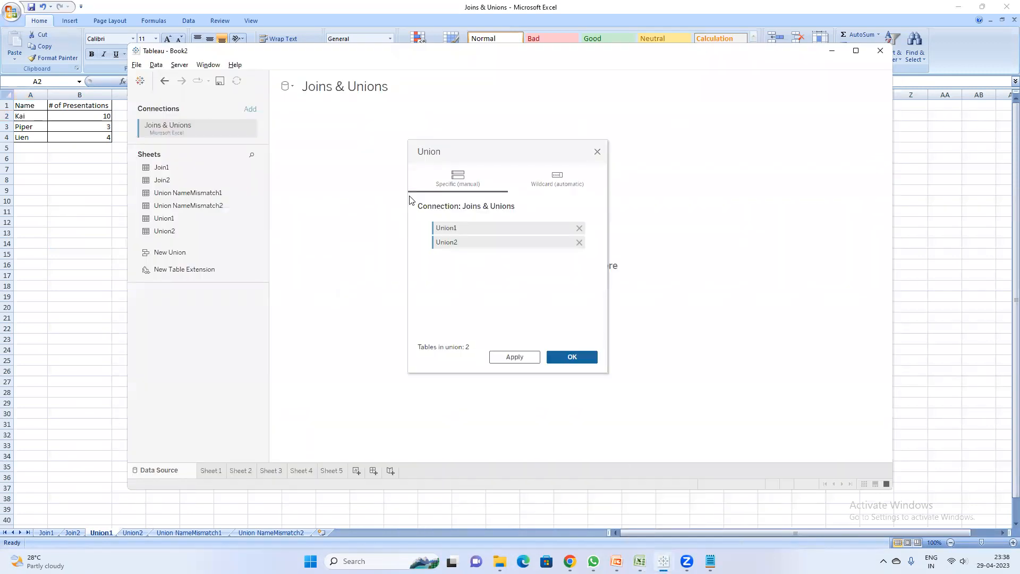
Step: In the Excel workbook, copy the Union2 table A1:B4 to cell D1 of the Union1 sheet and autofit column E
{"action": "left_click", "coordinate": [44, 234]}
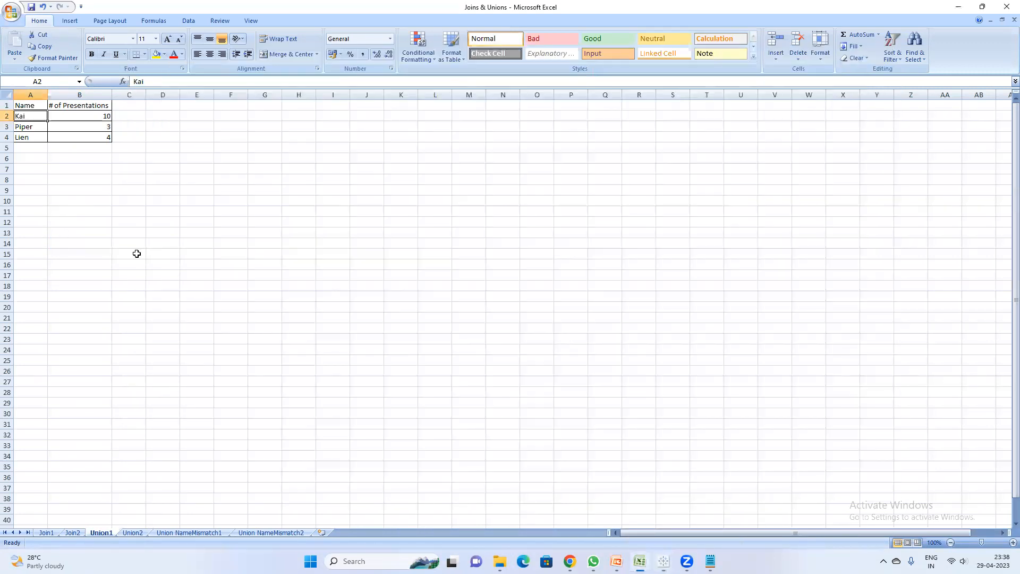
{"action": "left_click", "coordinate": [134, 533]}
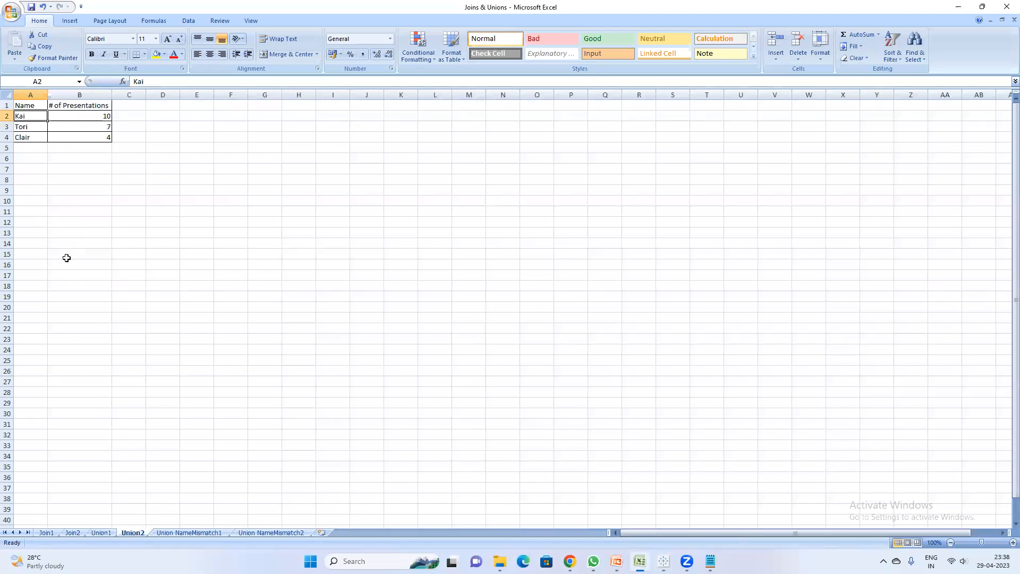
{"action": "left_click_drag", "start_coordinate": [30, 105], "coordinate": [103, 134]}
{"action": "key", "text": "ctrl+c"}
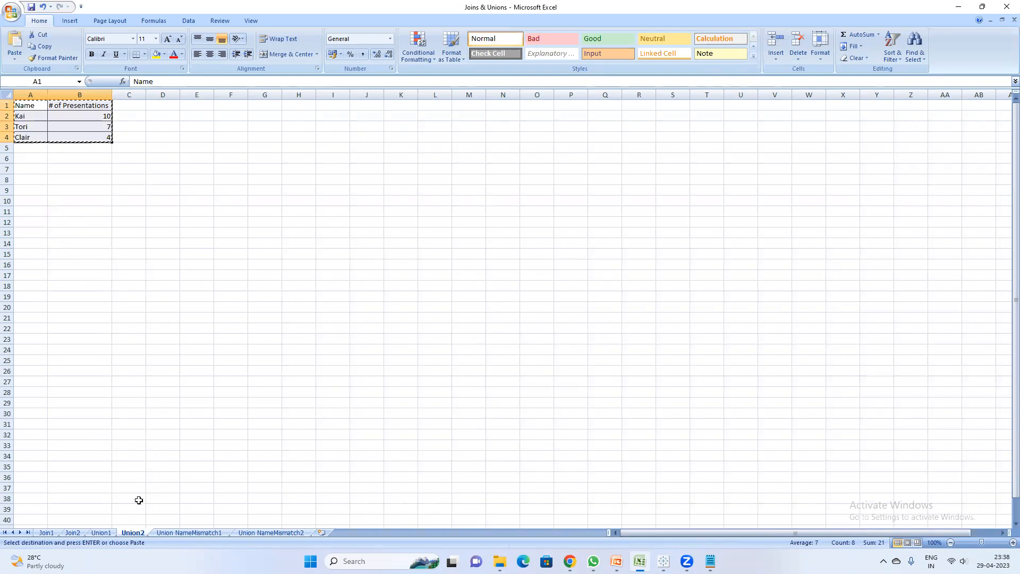
{"action": "left_click", "coordinate": [101, 533]}
{"action": "left_click", "coordinate": [166, 104]}
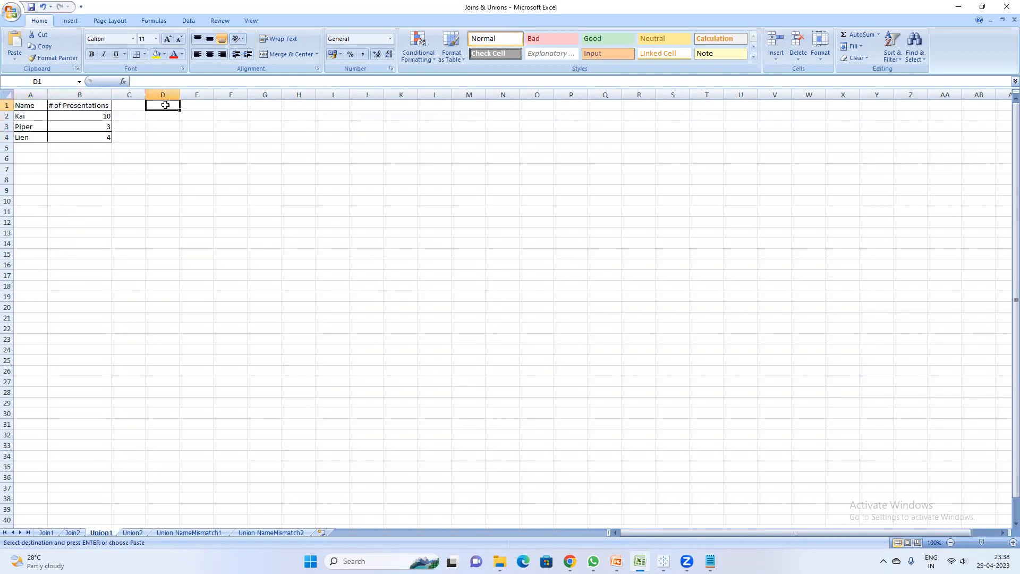
{"action": "key", "text": "ctrl+v"}
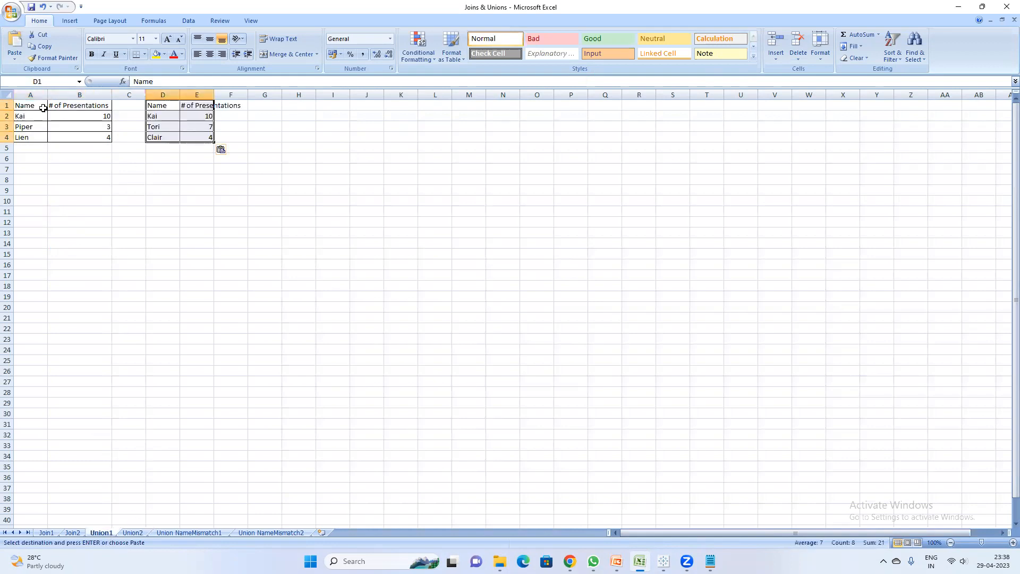
{"action": "double_click", "coordinate": [214, 95]}
Step: Insert a blank row above the tables on the Union1 sheet and enter Table 1 in cell B1
{"action": "right_click", "coordinate": [8, 106]}
{"action": "left_click", "coordinate": [226, 192]}
{"action": "right_click", "coordinate": [8, 105]}
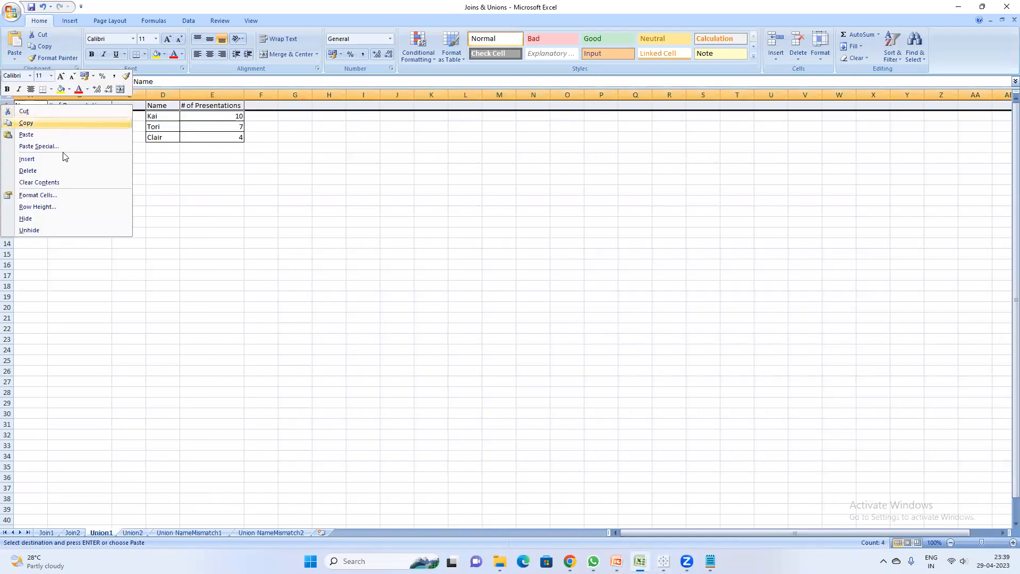
{"action": "left_click", "coordinate": [55, 160]}
{"action": "left_click", "coordinate": [71, 105]}
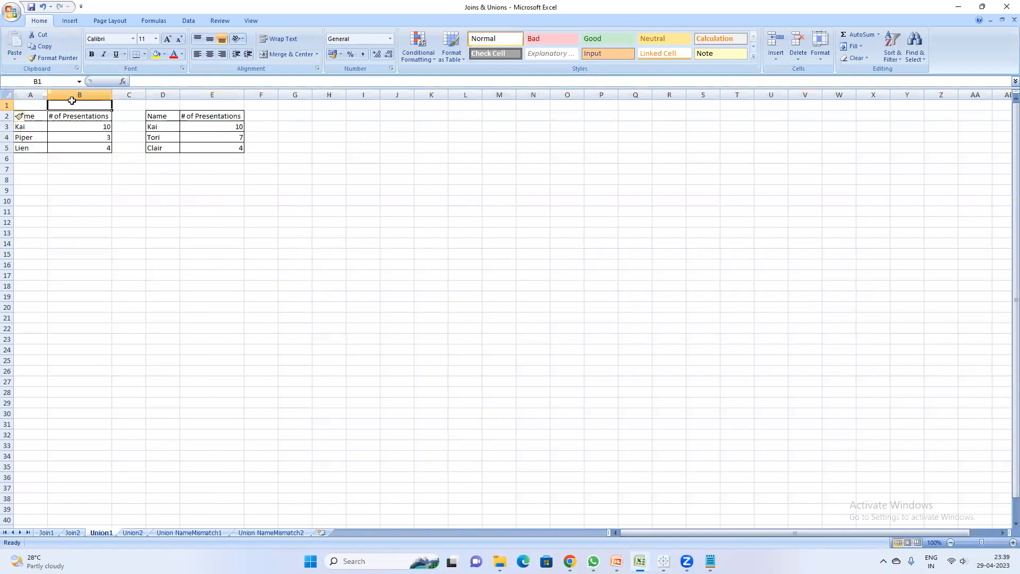
{"action": "type", "text": "Table 1"}
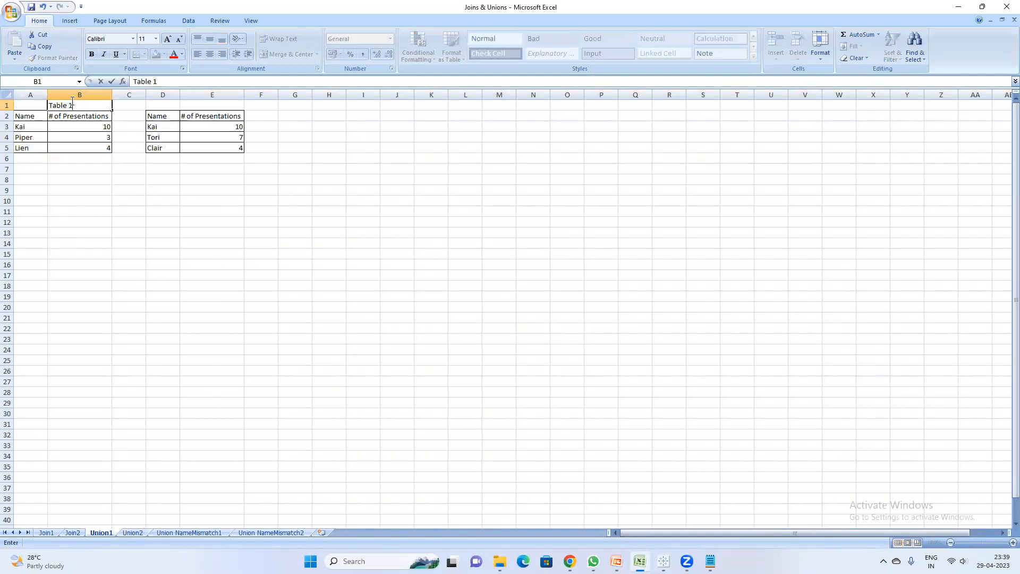
{"action": "key", "text": "Return"}
Step: Label the copied table by entering Table 2 in cell D1
{"action": "left_click", "coordinate": [72, 101]}
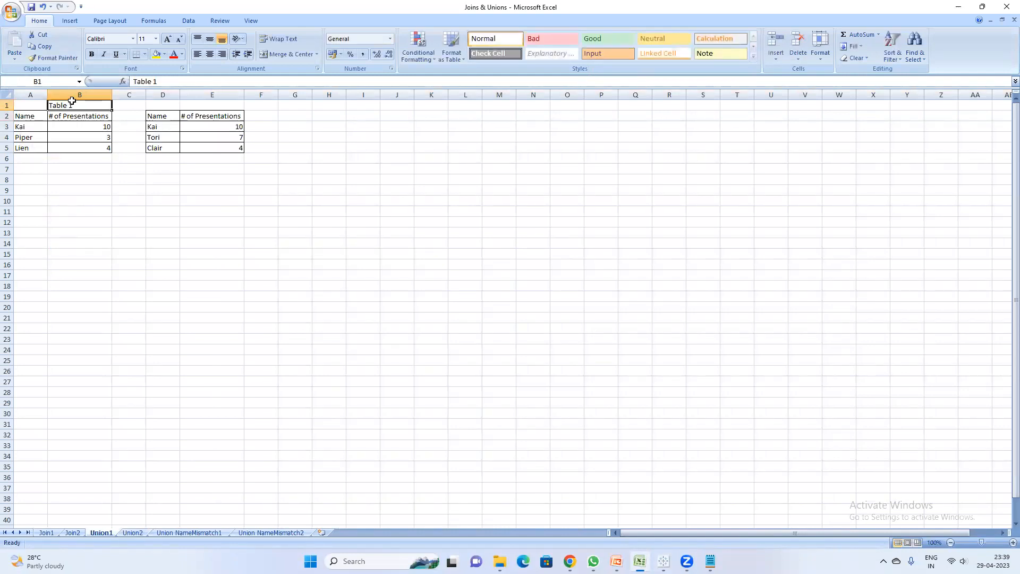
{"action": "key", "text": "Right"}
{"action": "key", "text": "Right"}
{"action": "key", "text": "Right"}
{"action": "key", "text": "Left"}
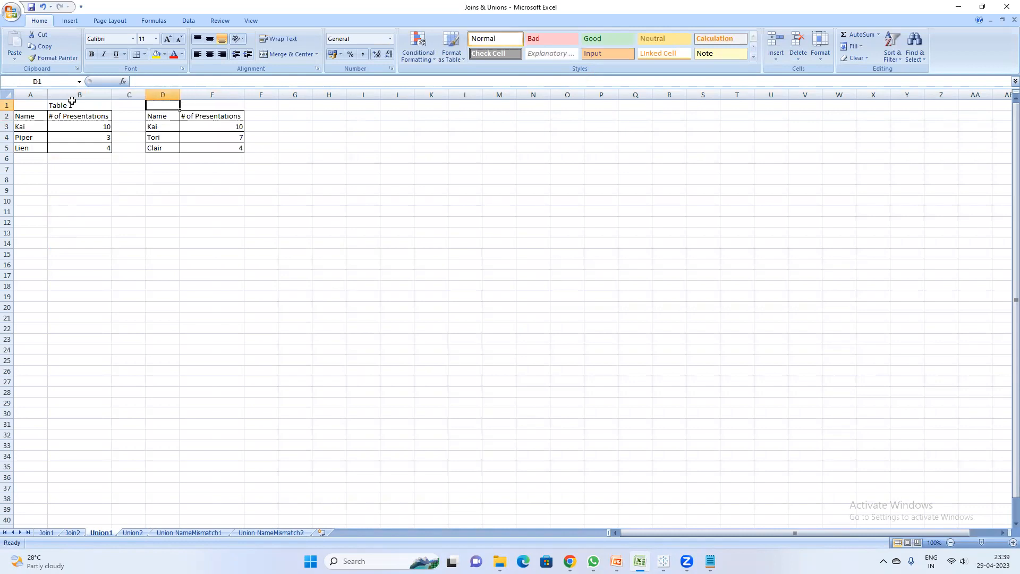
{"action": "type", "text": "Table 2"}
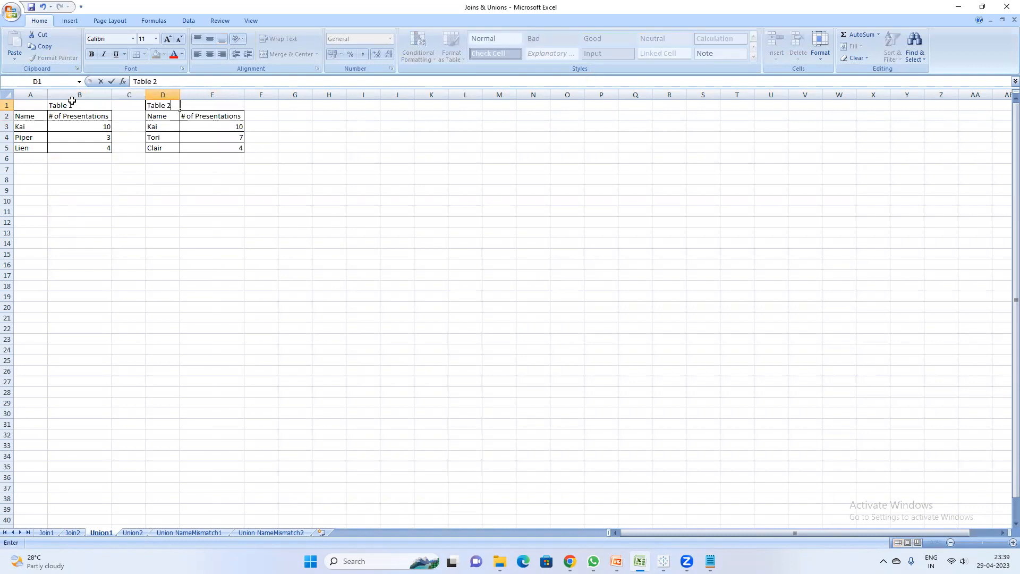
{"action": "key", "text": "Return"}
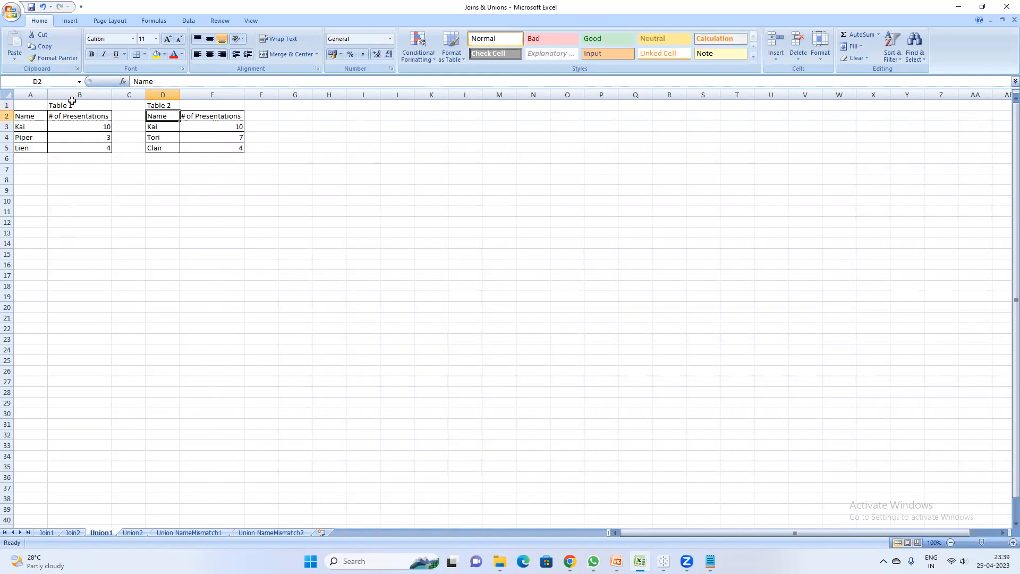
{"action": "left_click", "coordinate": [139, 295]}
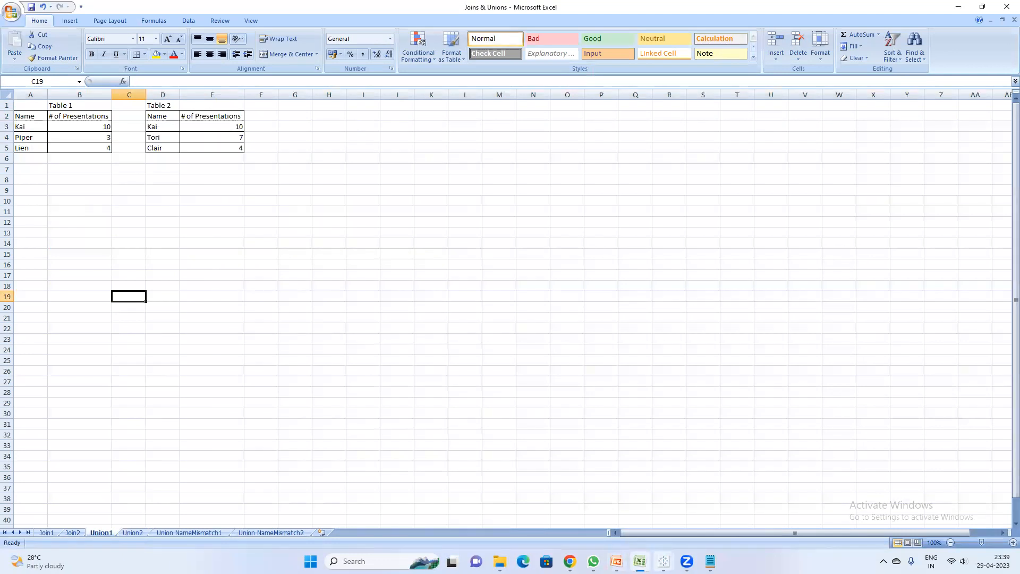
Step: Return to Tableau, create the union of Union1 and Union2, and highlight each sheet's rows in the data preview
{"action": "left_click", "coordinate": [664, 561]}
{"action": "left_click", "coordinate": [694, 507]}
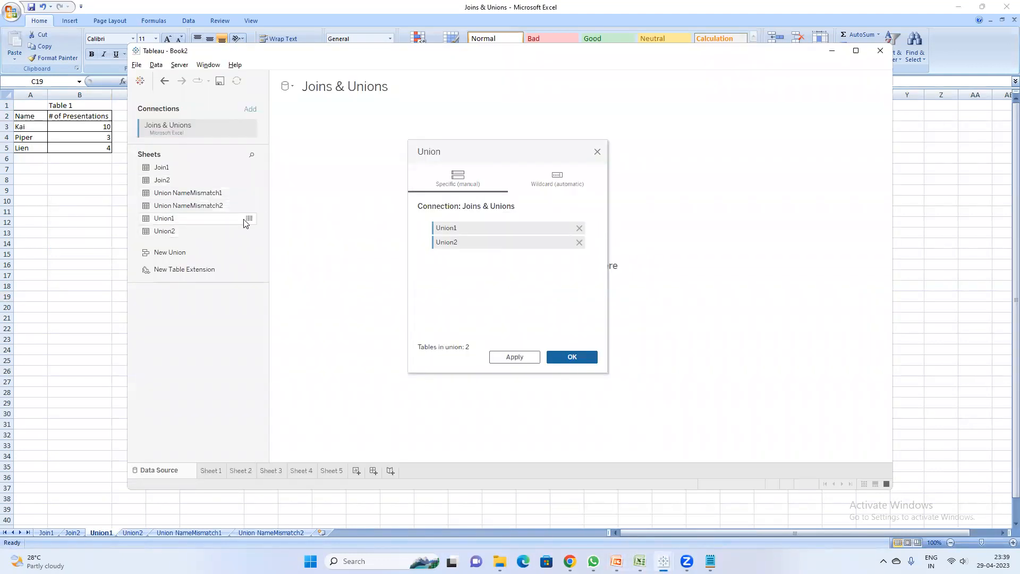
{"action": "left_click", "coordinate": [575, 359]}
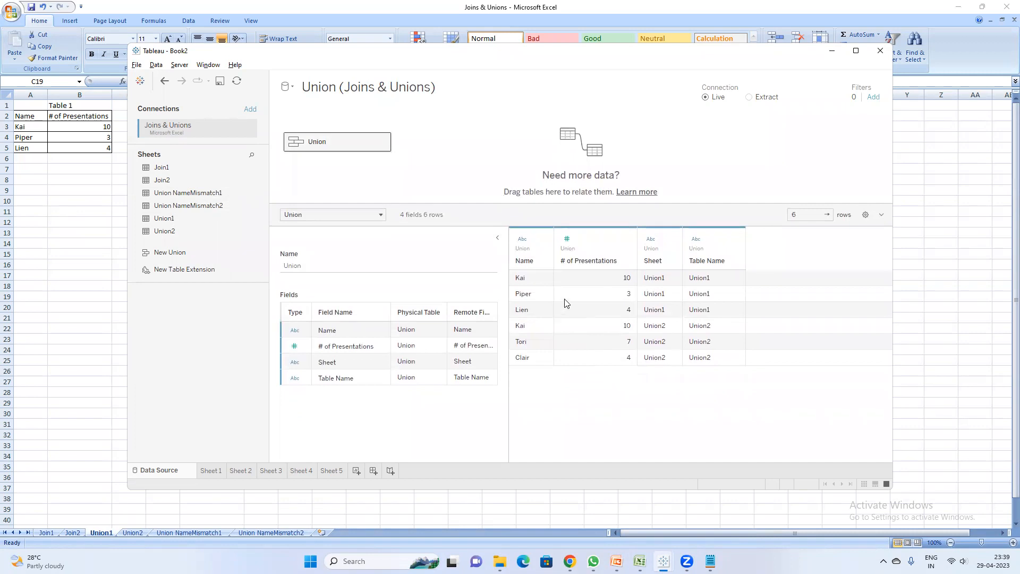
{"action": "left_click_drag", "start_coordinate": [526, 283], "coordinate": [607, 308]}
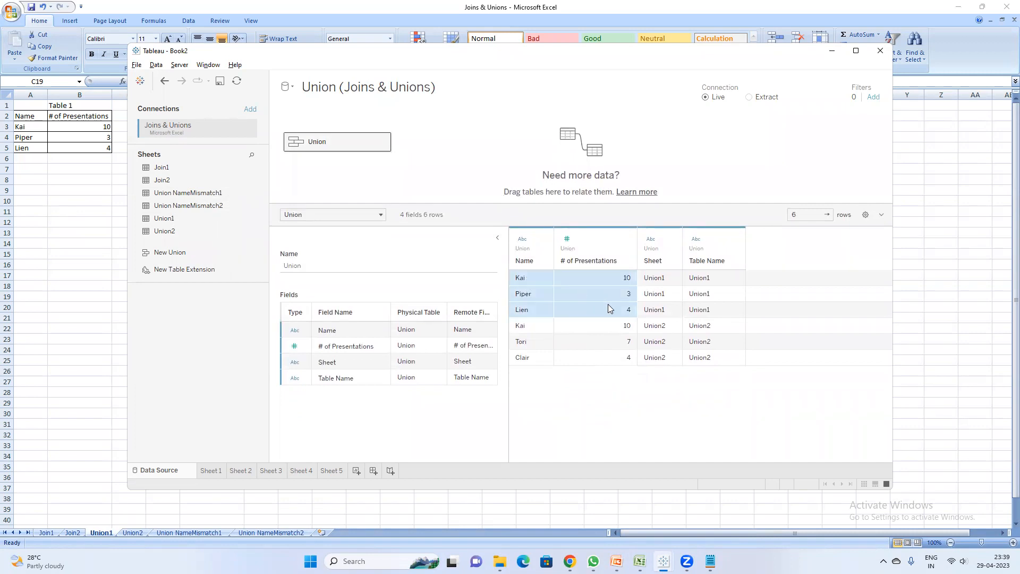
{"action": "left_click_drag", "start_coordinate": [528, 331], "coordinate": [627, 362]}
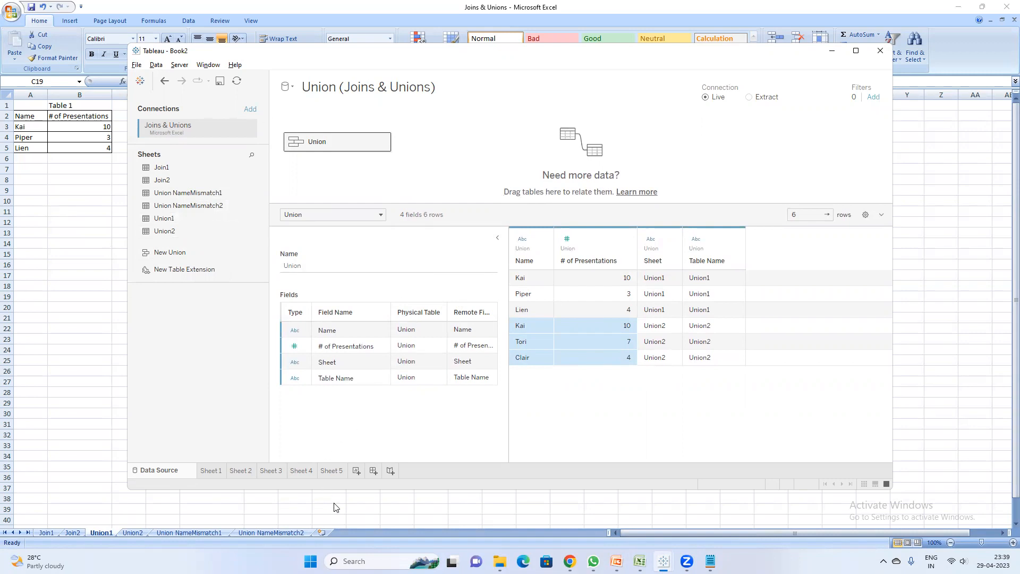
Step: Add a new worksheet showing # of Presentations by Name and widen the table's Name column
{"action": "left_click", "coordinate": [355, 471]}
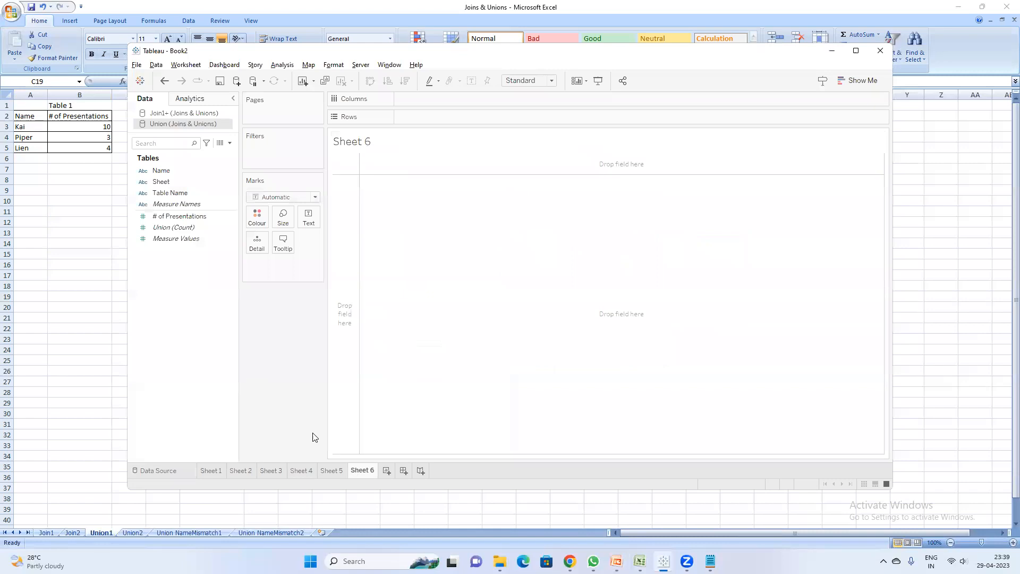
{"action": "double_click", "coordinate": [169, 170]}
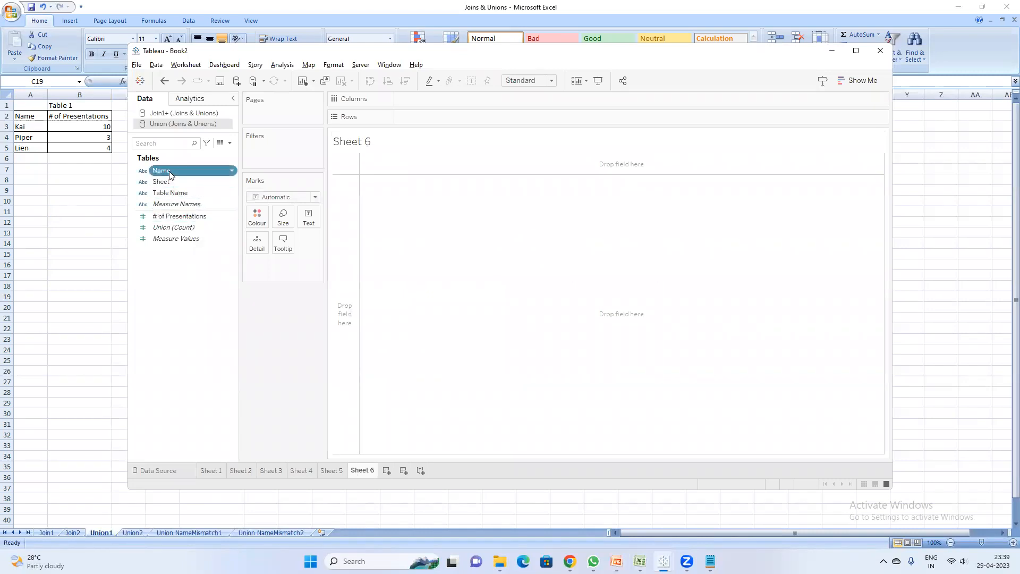
{"action": "double_click", "coordinate": [182, 218]}
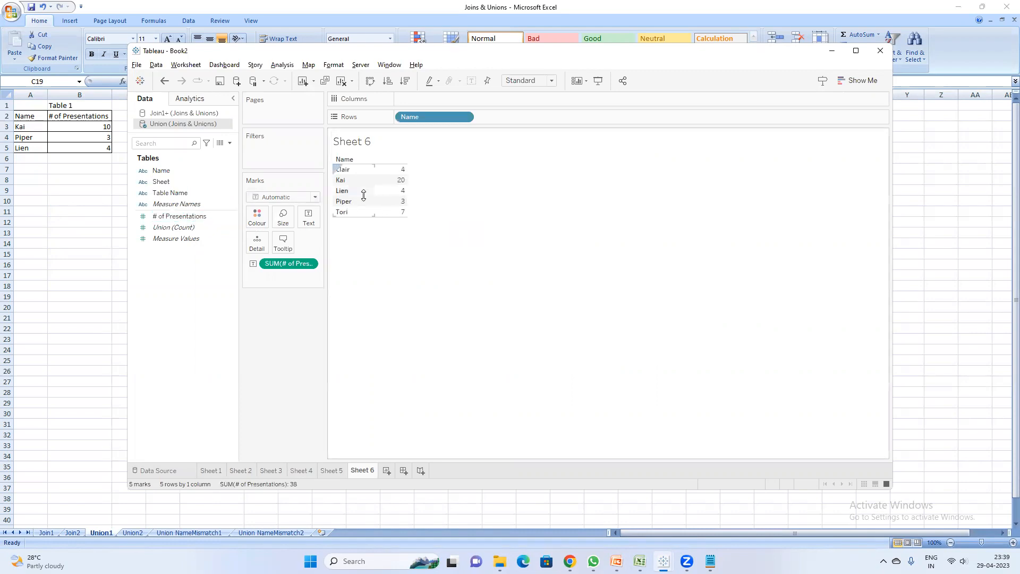
{"action": "left_click_drag", "start_coordinate": [375, 194], "coordinate": [403, 193]}
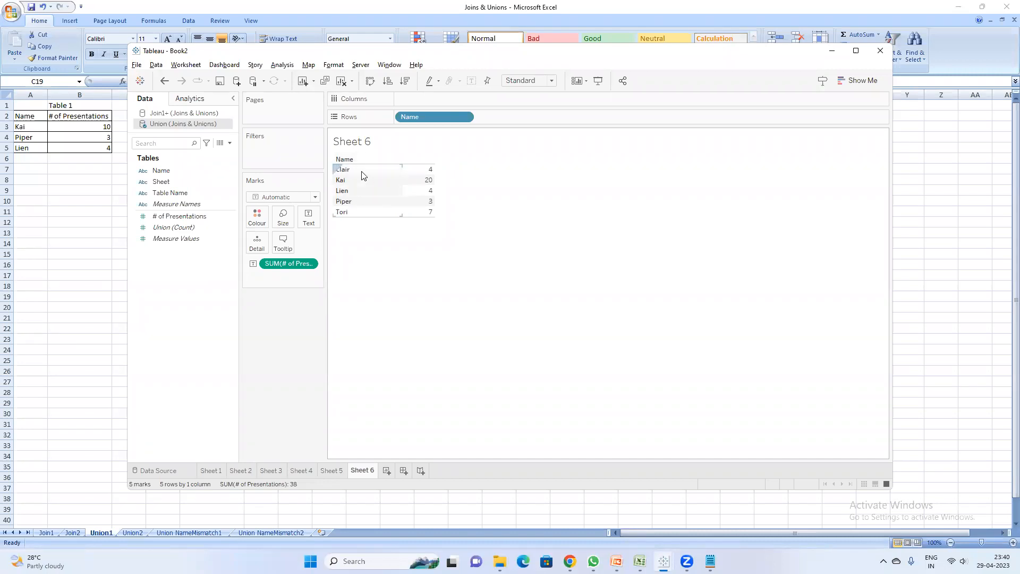
Step: View the underlying data of the union, examine the first record and its source sheet, and close the data view
{"action": "left_click", "coordinate": [219, 144]}
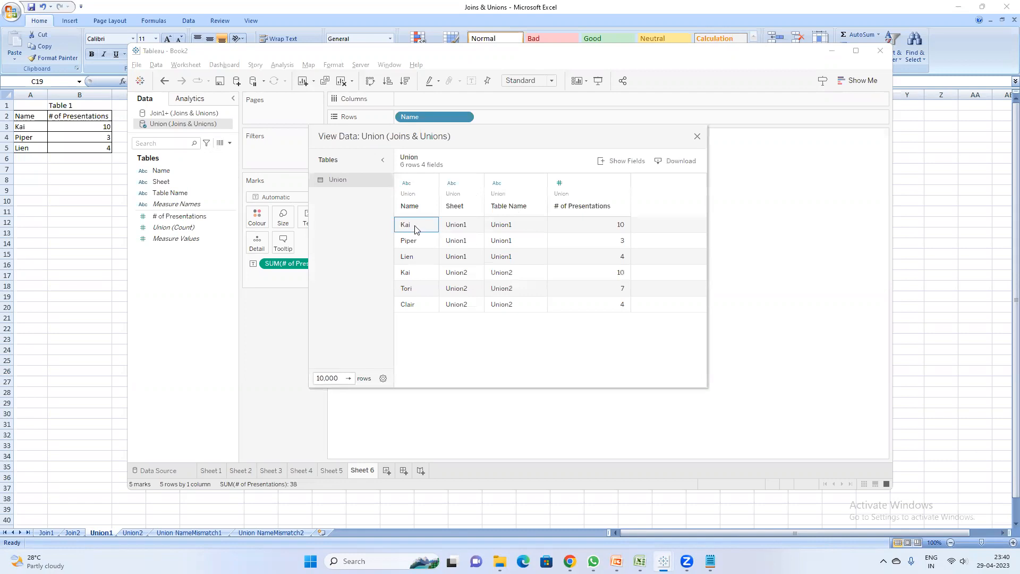
{"action": "left_click_drag", "start_coordinate": [416, 228], "coordinate": [460, 235]}
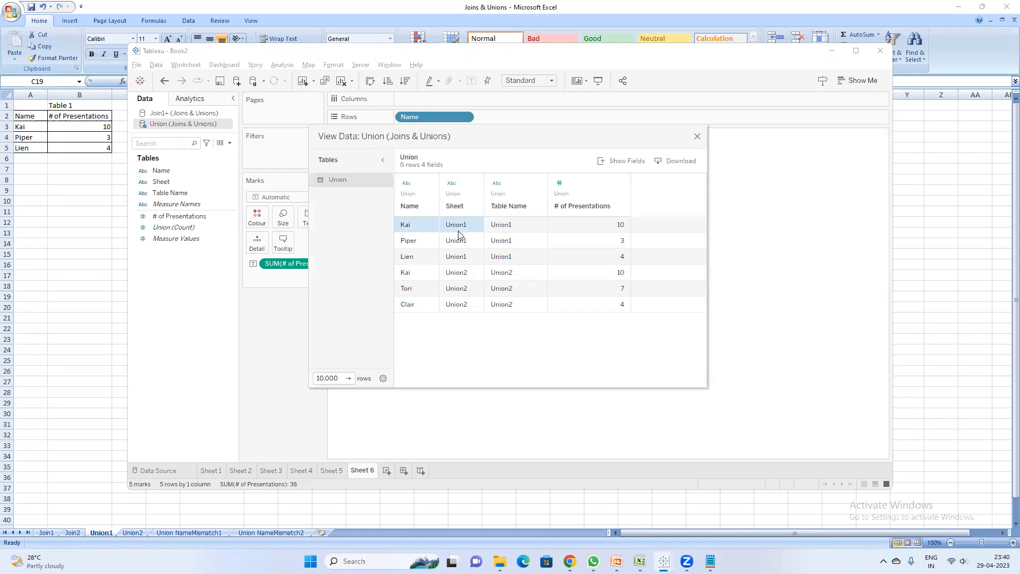
{"action": "left_click", "coordinate": [697, 136]}
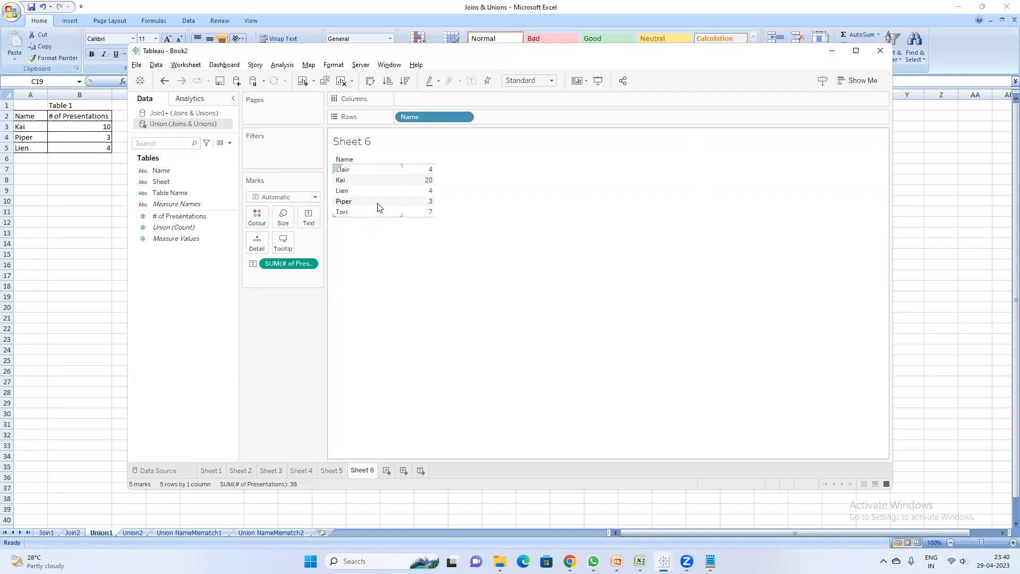
Step: Compare the first records of Table 1 and Table 2 in Excel with the Sheet 6 totals, placing the Tableau window beside the tables
{"action": "left_click_drag", "start_coordinate": [451, 64], "coordinate": [452, 65]}
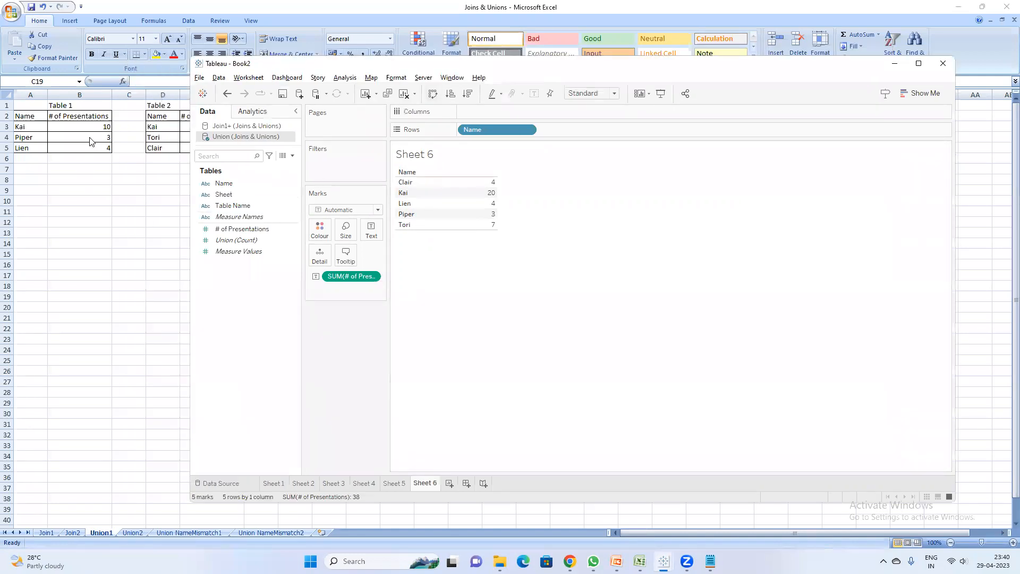
{"action": "left_click", "coordinate": [116, 153]}
{"action": "left_click", "coordinate": [21, 128]}
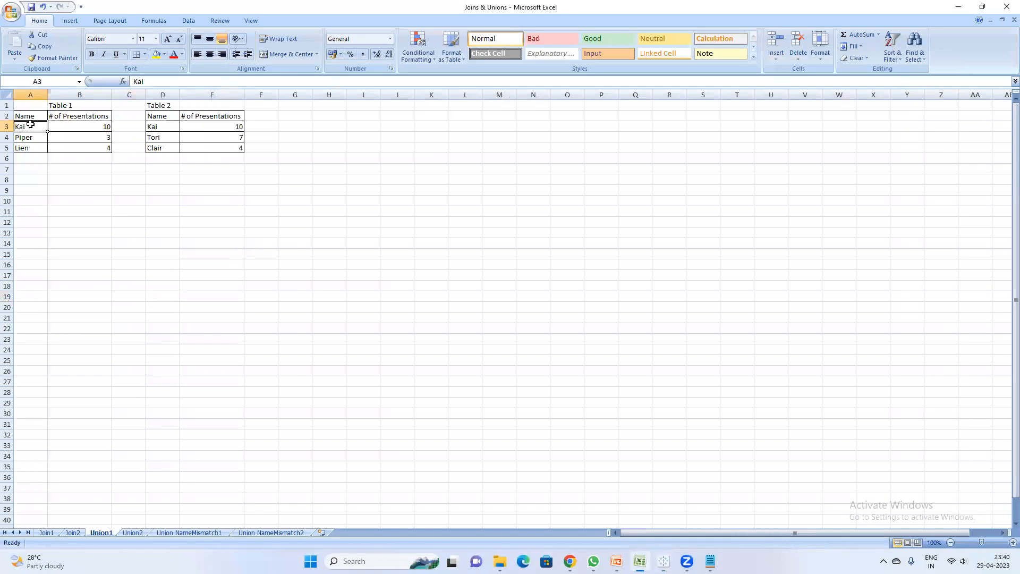
{"action": "left_click", "coordinate": [157, 124]}
{"action": "left_click", "coordinate": [28, 131]}
{"action": "left_click", "coordinate": [83, 127]}
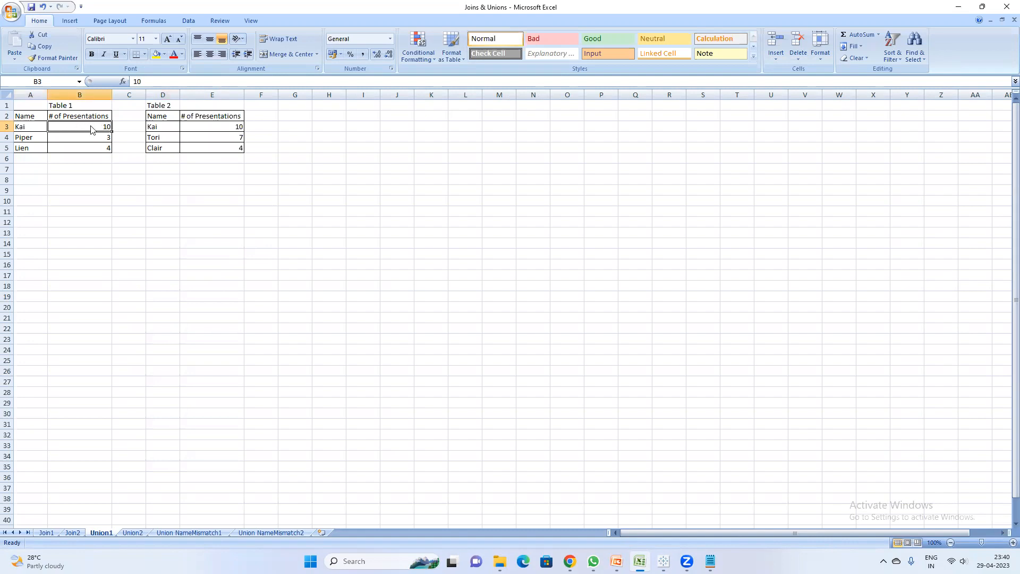
{"action": "left_click", "coordinate": [60, 108]}
{"action": "left_click", "coordinate": [217, 127]}
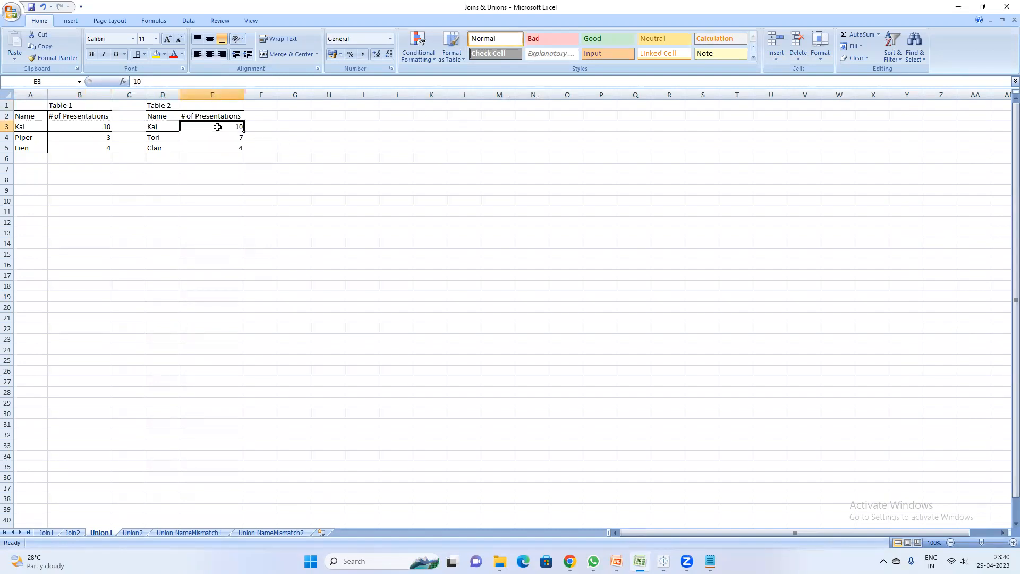
{"action": "key", "text": "alt+Tab"}
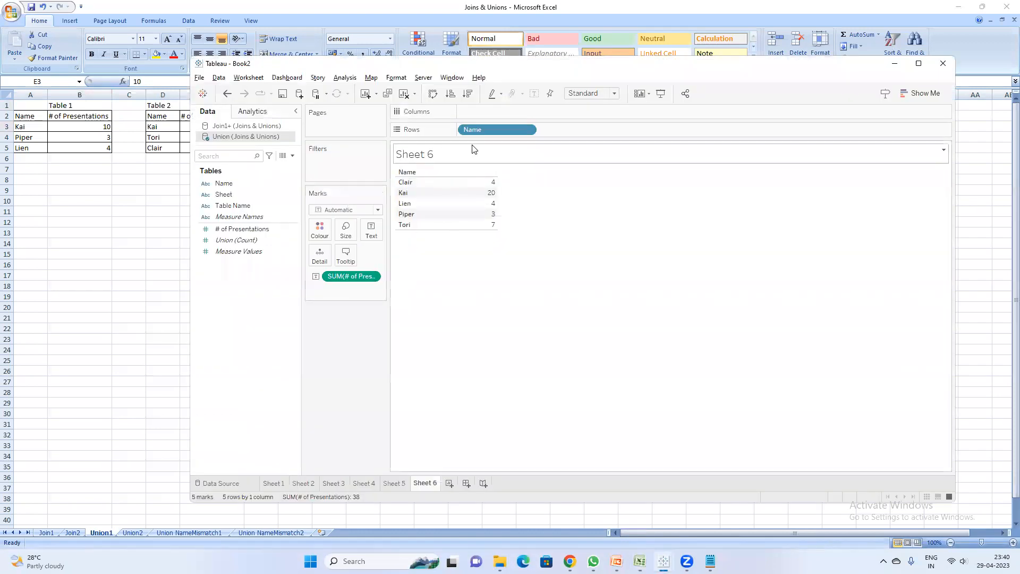
{"action": "mouse_move", "coordinate": [490, 199]}
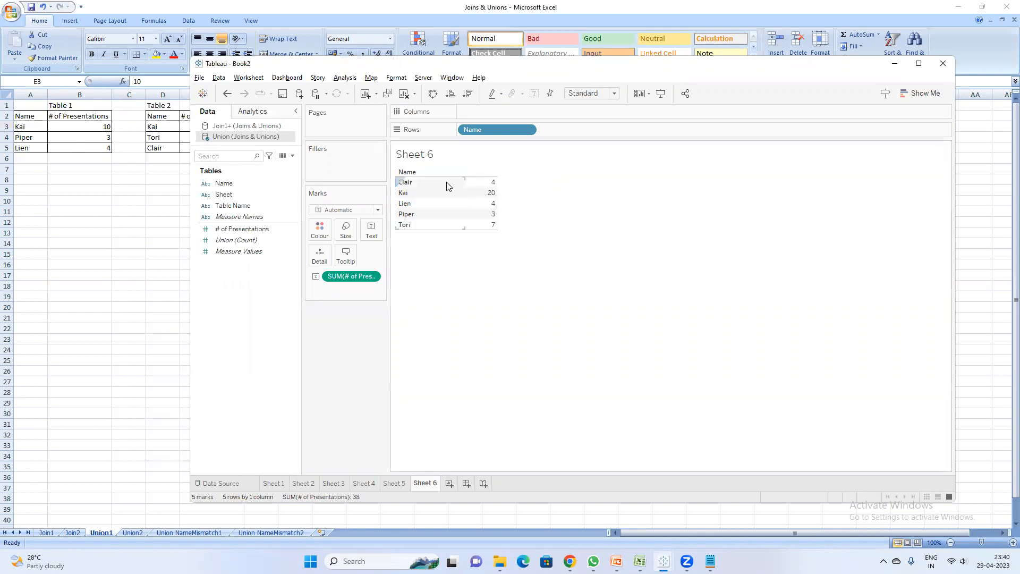
{"action": "left_click_drag", "start_coordinate": [553, 63], "coordinate": [739, 54]}
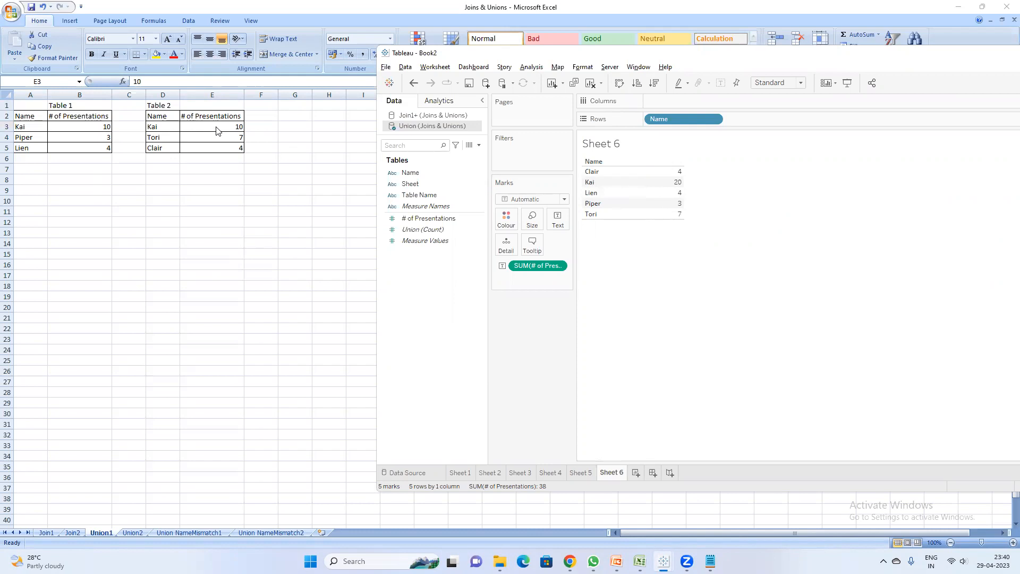
Step: Change the # of Presentations aggregation on Sheet 6 to Average and widen the Marks card to fit the full field name
{"action": "right_click", "coordinate": [536, 268]}
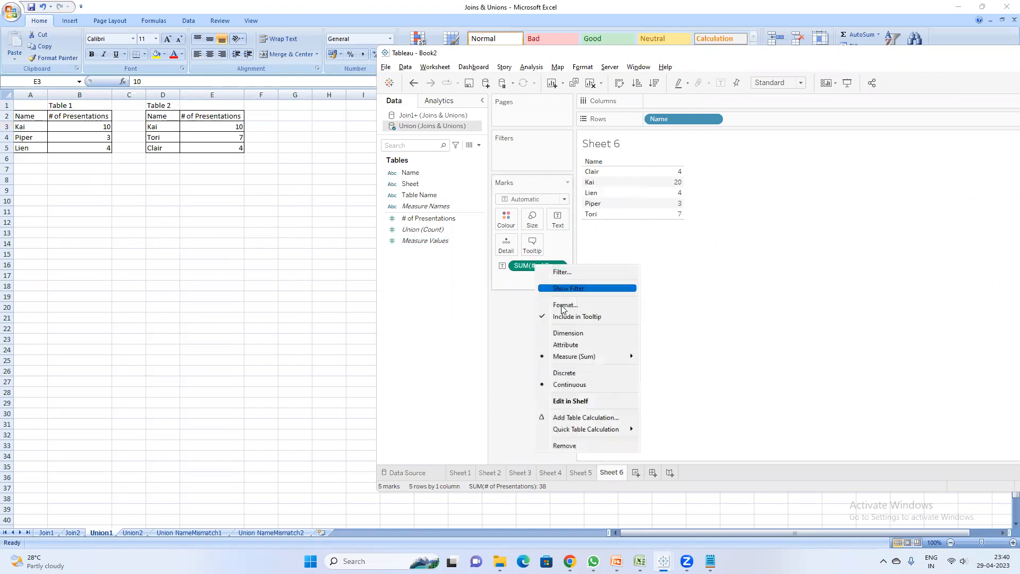
{"action": "mouse_move", "coordinate": [593, 356]}
{"action": "left_click", "coordinate": [677, 369]}
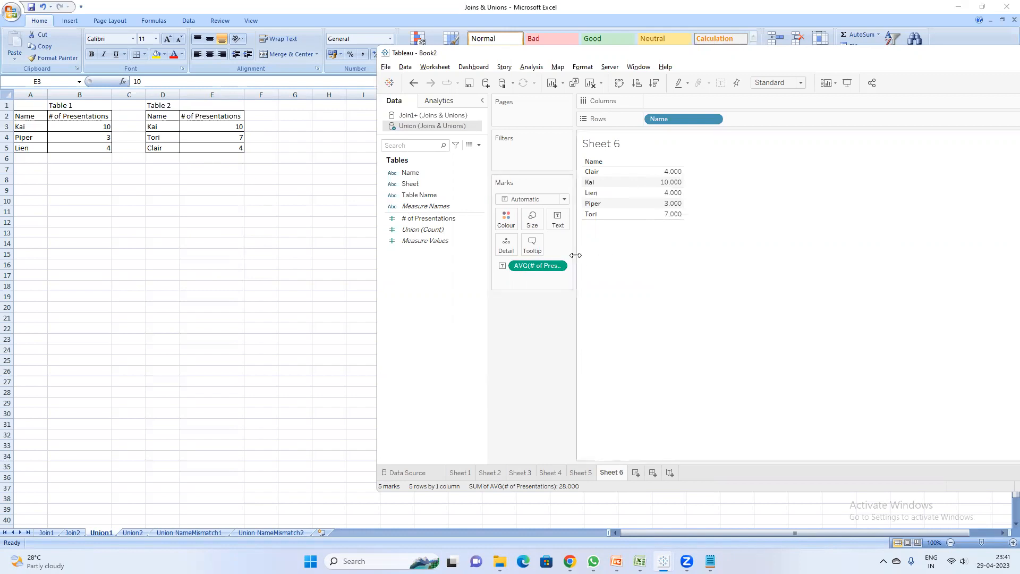
{"action": "left_click_drag", "start_coordinate": [576, 256], "coordinate": [603, 257]}
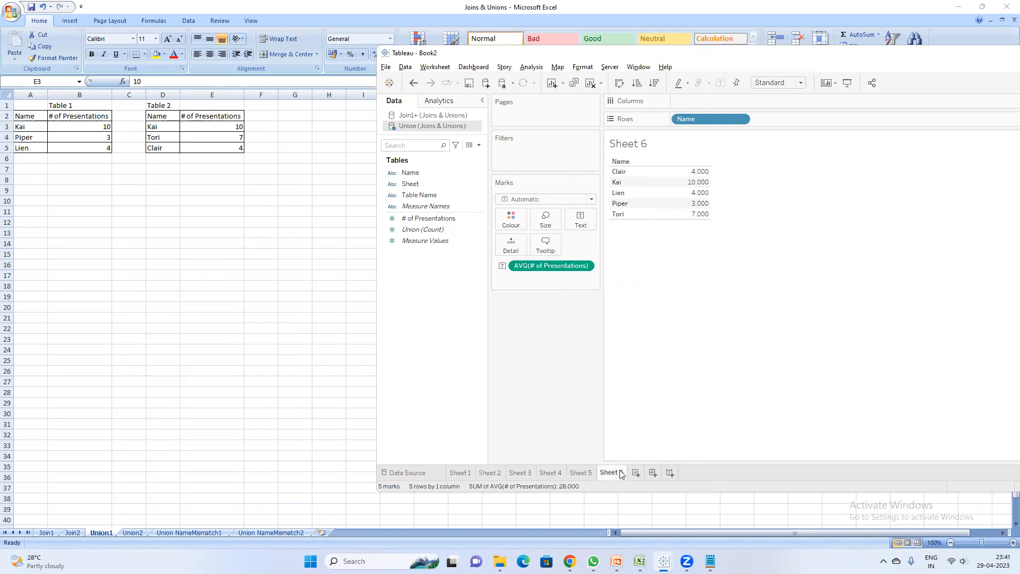
Step: Change the # of Presentations aggregation on Sheet 6 back to Sum
{"action": "right_click", "coordinate": [567, 266]}
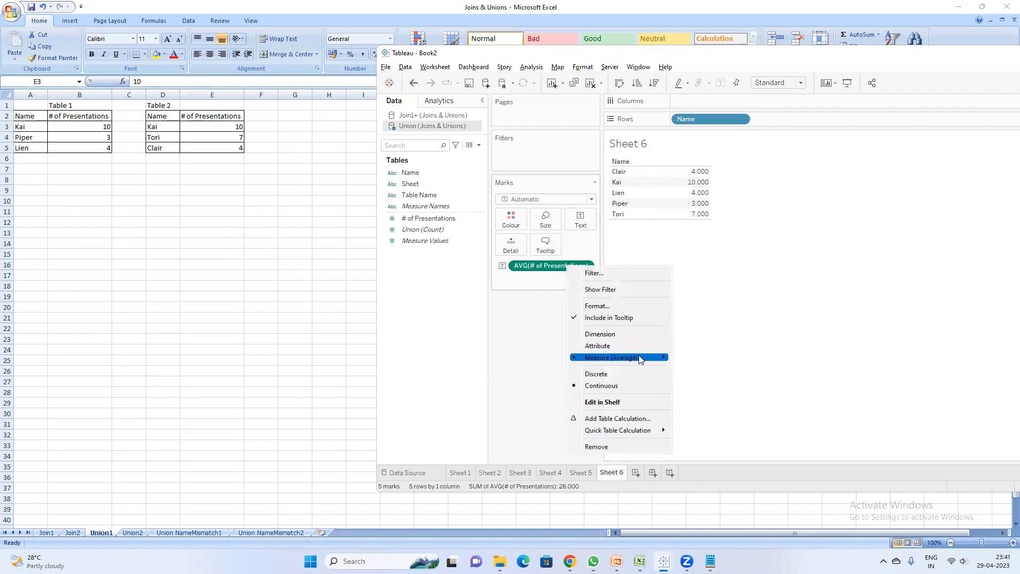
{"action": "mouse_move", "coordinate": [639, 355]}
{"action": "left_click", "coordinate": [698, 357]}
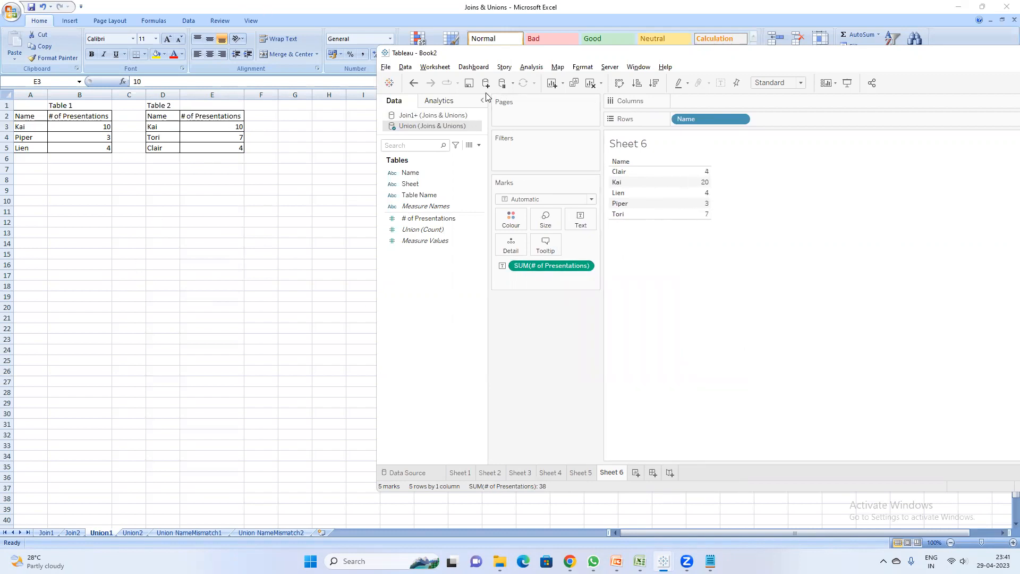
Step: Switch to Excel and compare the Name and # of Presentations headers of Table 1 and Table 2 on the Union1 sheet
{"action": "left_click", "coordinate": [237, 305]}
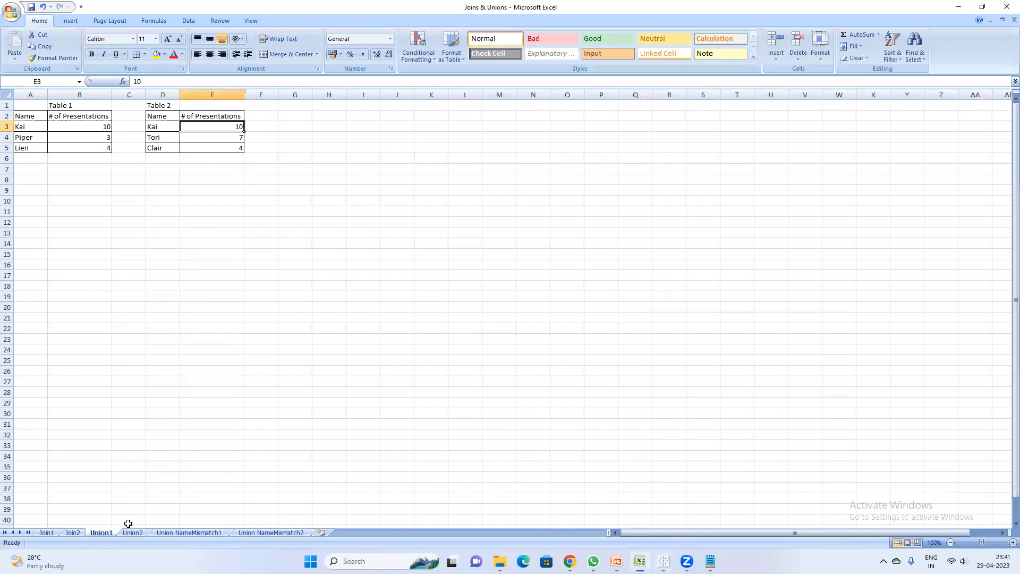
{"action": "left_click", "coordinate": [27, 118]}
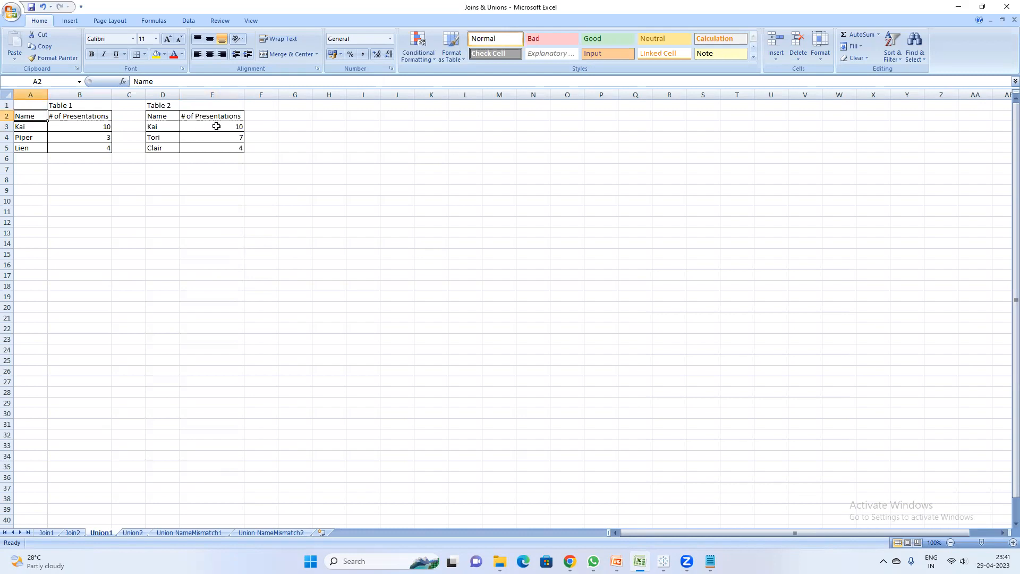
{"action": "left_click", "coordinate": [159, 113]}
{"action": "left_click", "coordinate": [84, 116]}
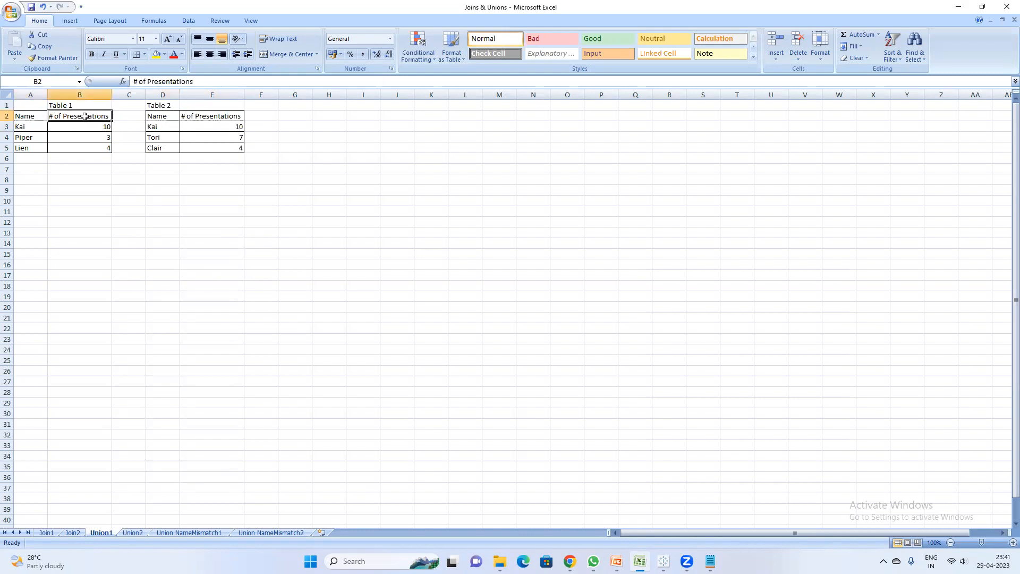
{"action": "left_click", "coordinate": [218, 114]}
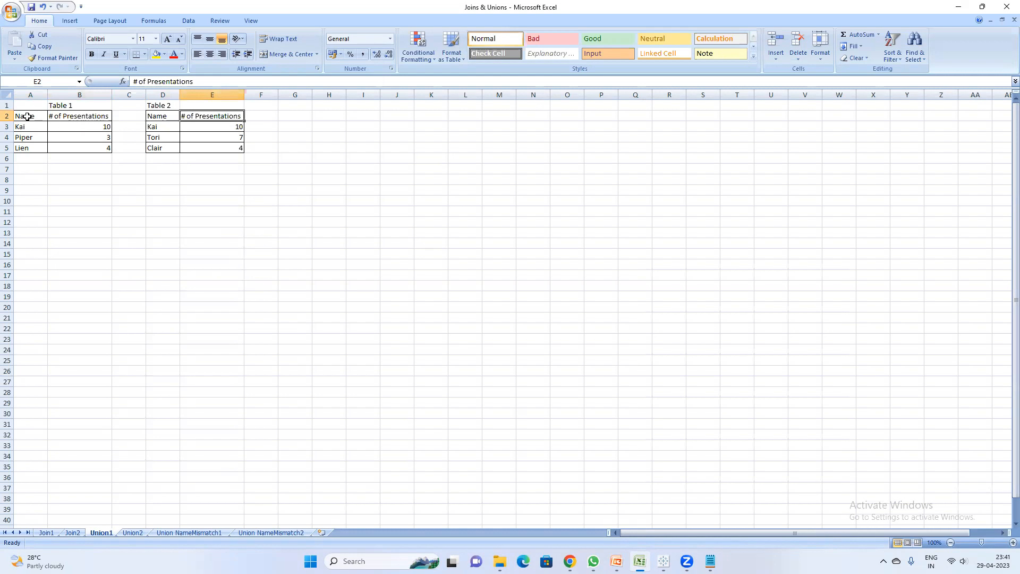
{"action": "left_click", "coordinate": [79, 117]}
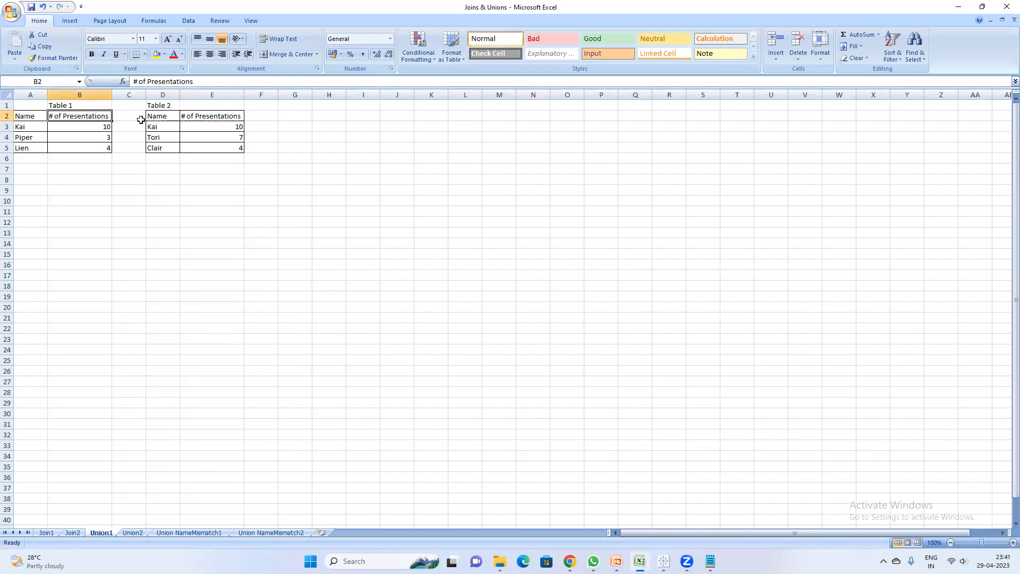
Step: On the Union NameMismatch1 sheet, fit the # of Presentations and Expenses columns to their contents and examine the three headers
{"action": "left_click", "coordinate": [192, 533]}
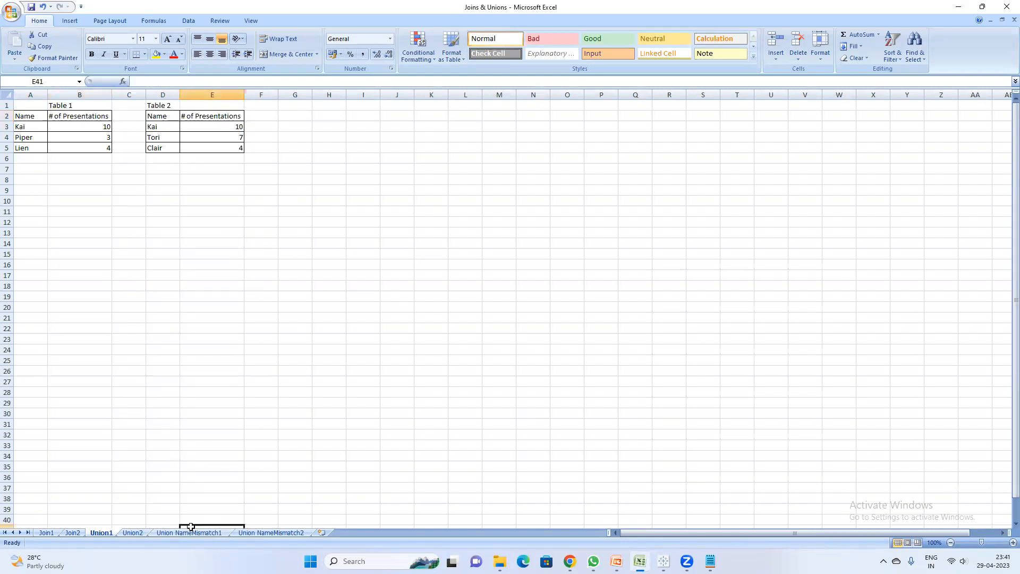
{"action": "left_click", "coordinate": [53, 202]}
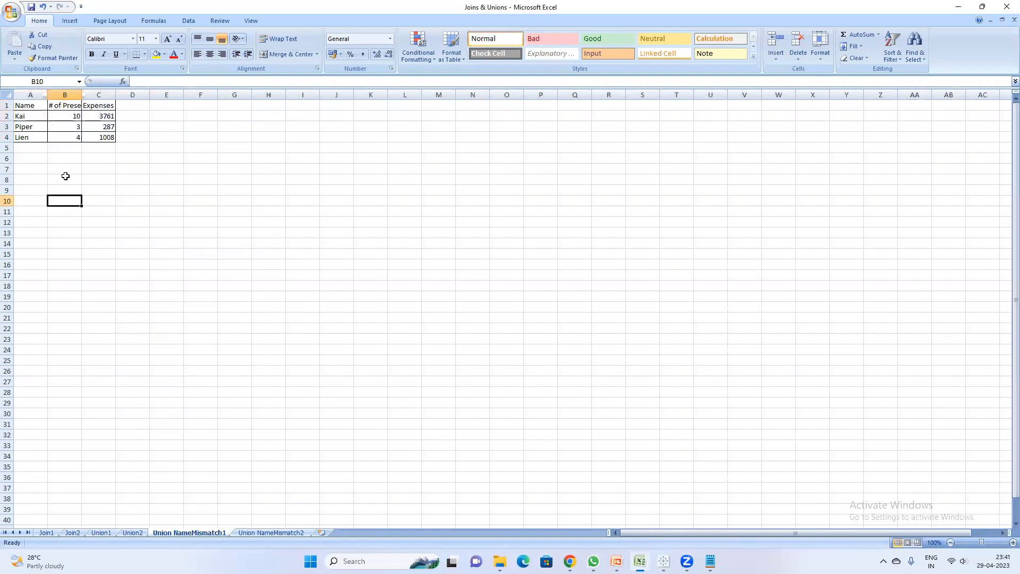
{"action": "double_click", "coordinate": [81, 94]}
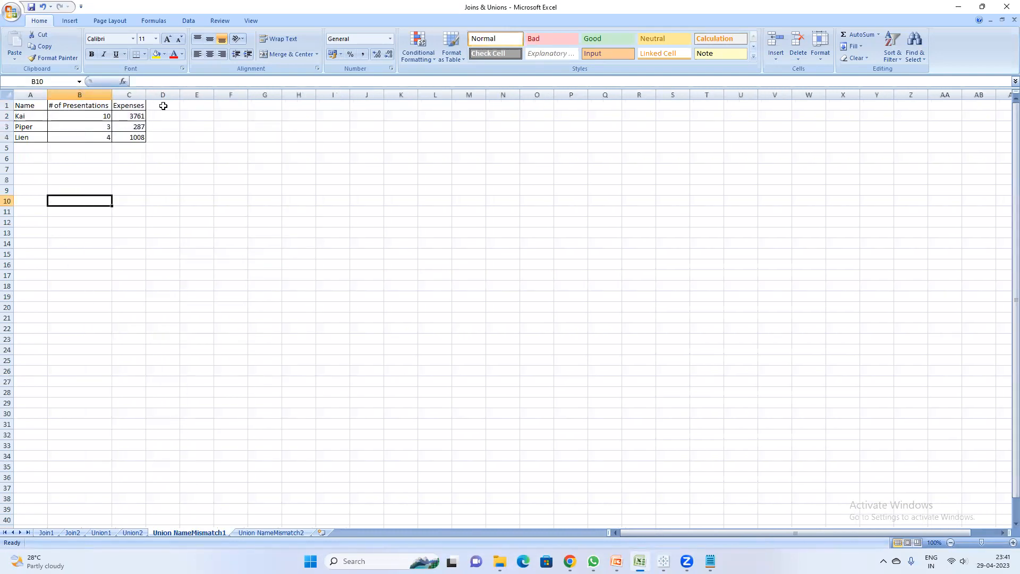
{"action": "double_click", "coordinate": [145, 97]}
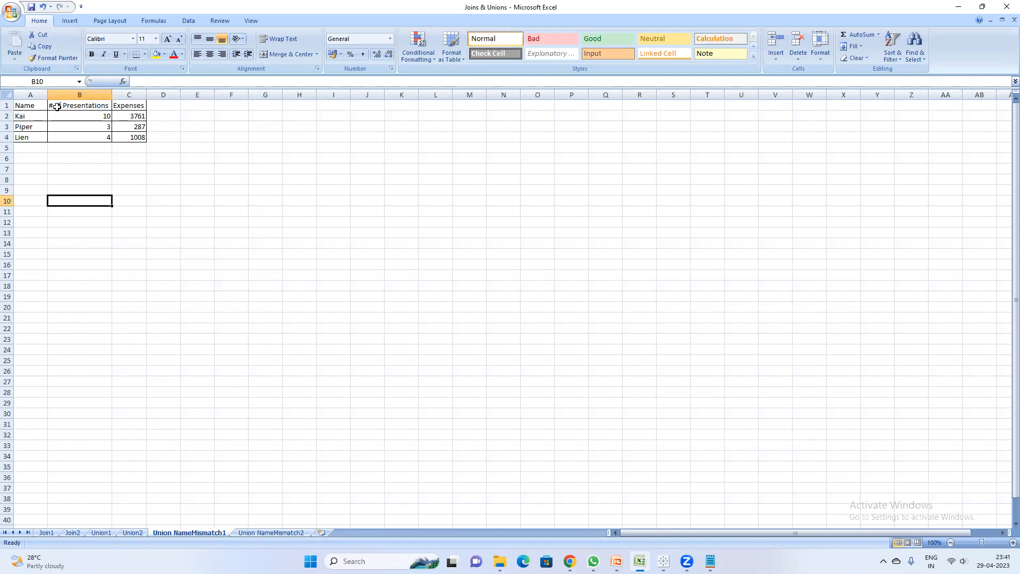
{"action": "left_click", "coordinate": [40, 105]}
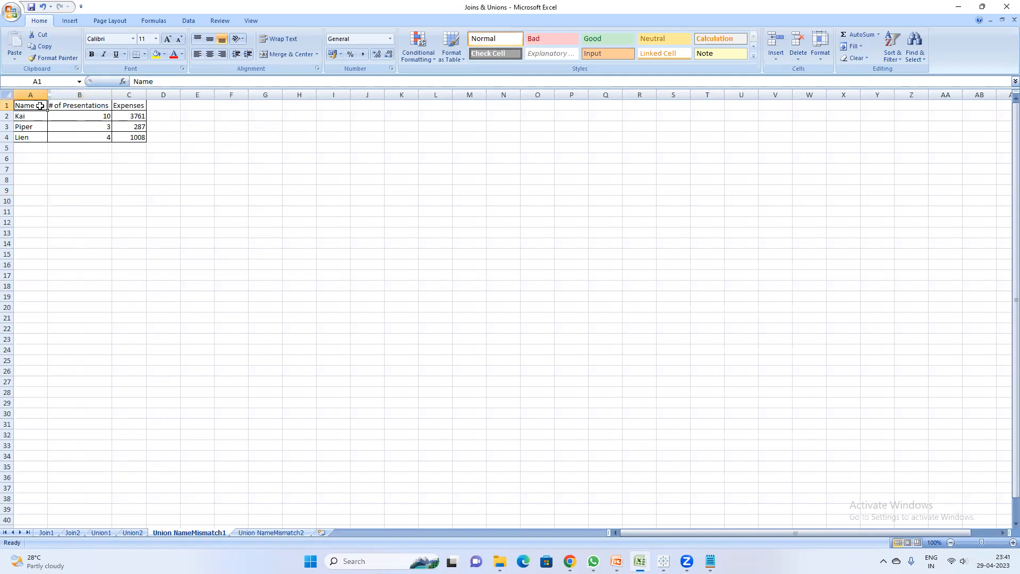
{"action": "left_click", "coordinate": [75, 106]}
{"action": "left_click", "coordinate": [132, 106]}
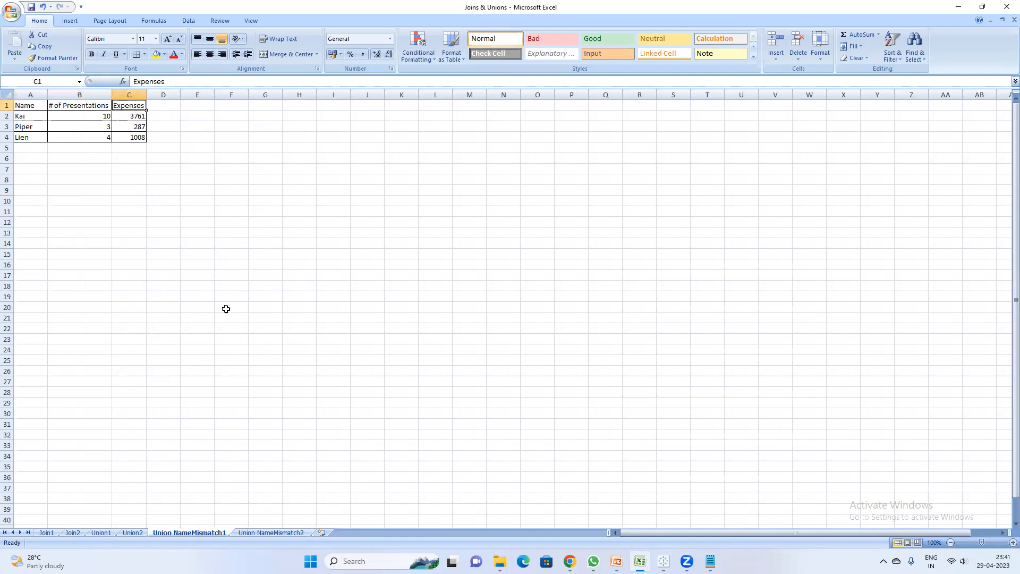
Step: Fit the Expense Report column to its contents on Union NameMismatch2 and compare its headers with those on Union NameMismatch1
{"action": "left_click", "coordinate": [273, 533]}
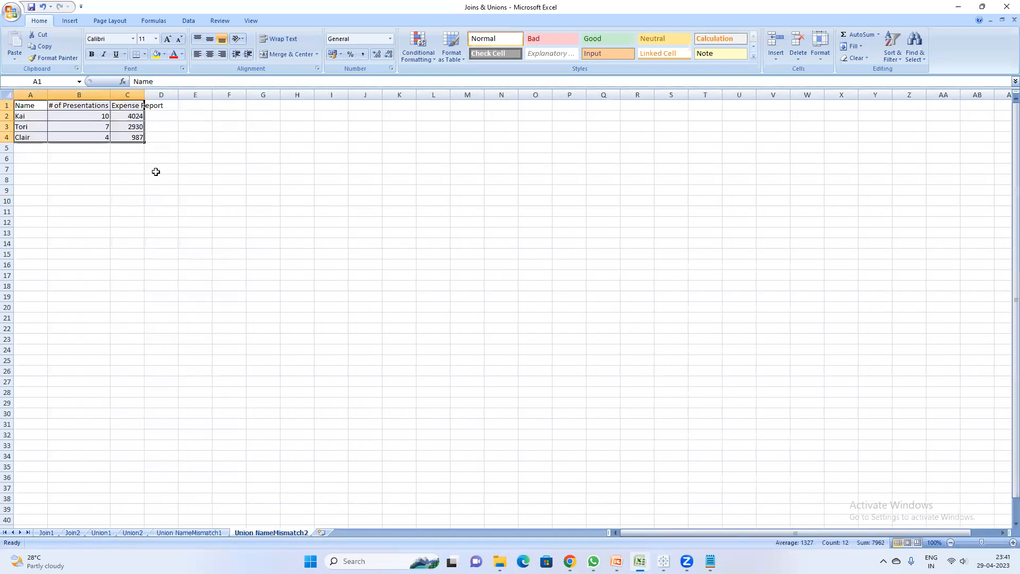
{"action": "double_click", "coordinate": [145, 94]}
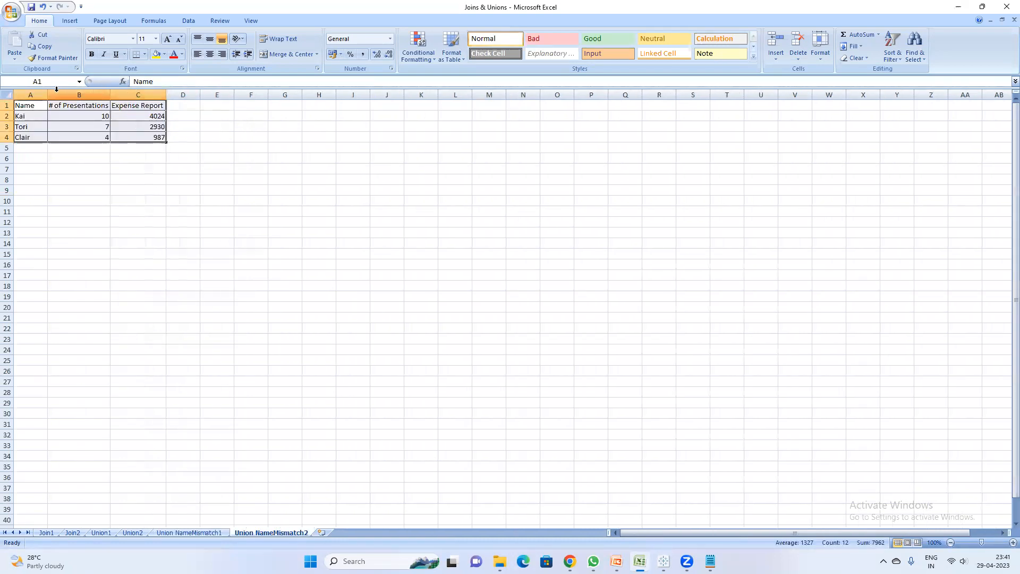
{"action": "left_click", "coordinate": [39, 106]}
{"action": "left_click", "coordinate": [80, 106]}
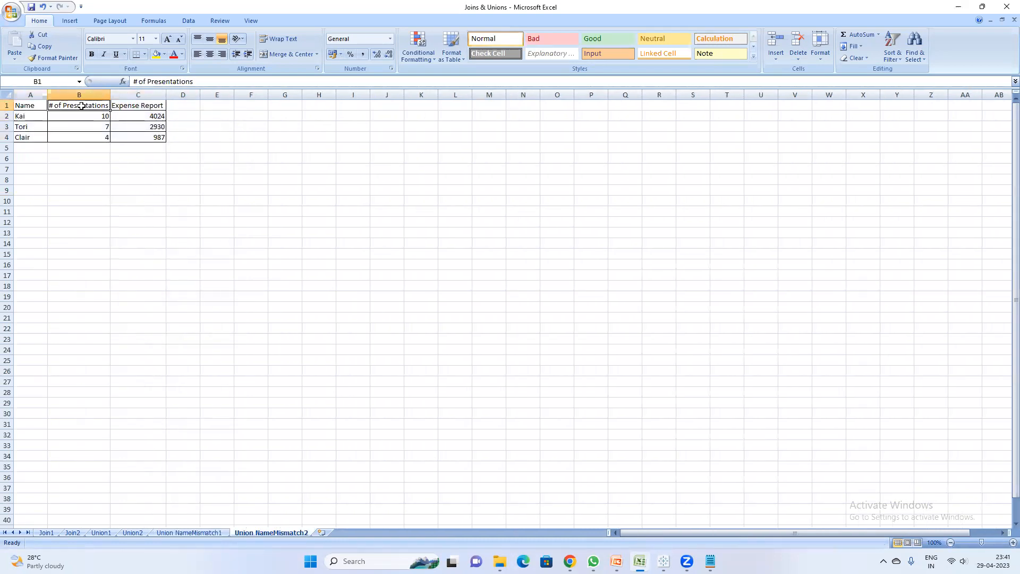
{"action": "left_click", "coordinate": [153, 108]}
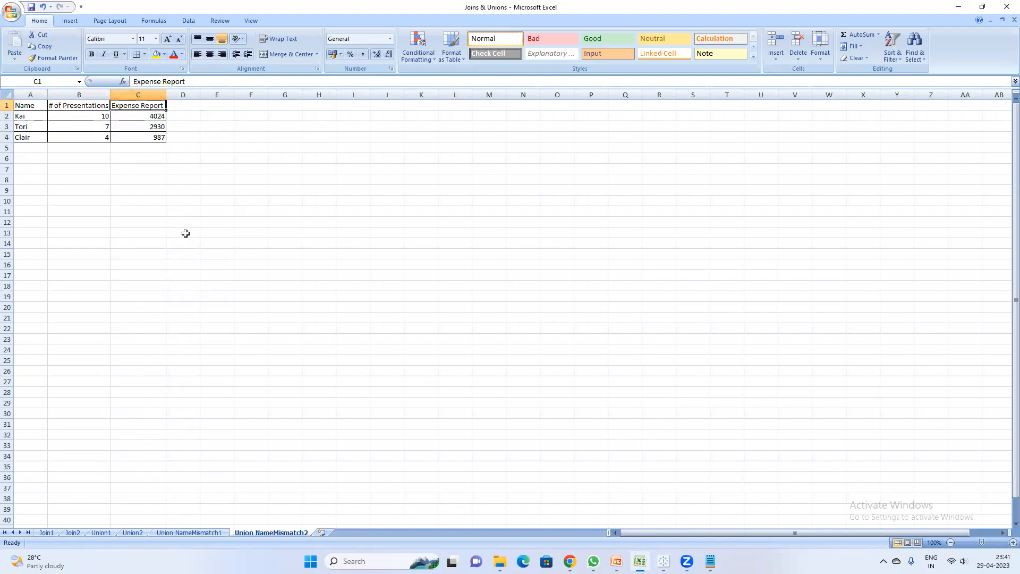
{"action": "left_click", "coordinate": [206, 534]}
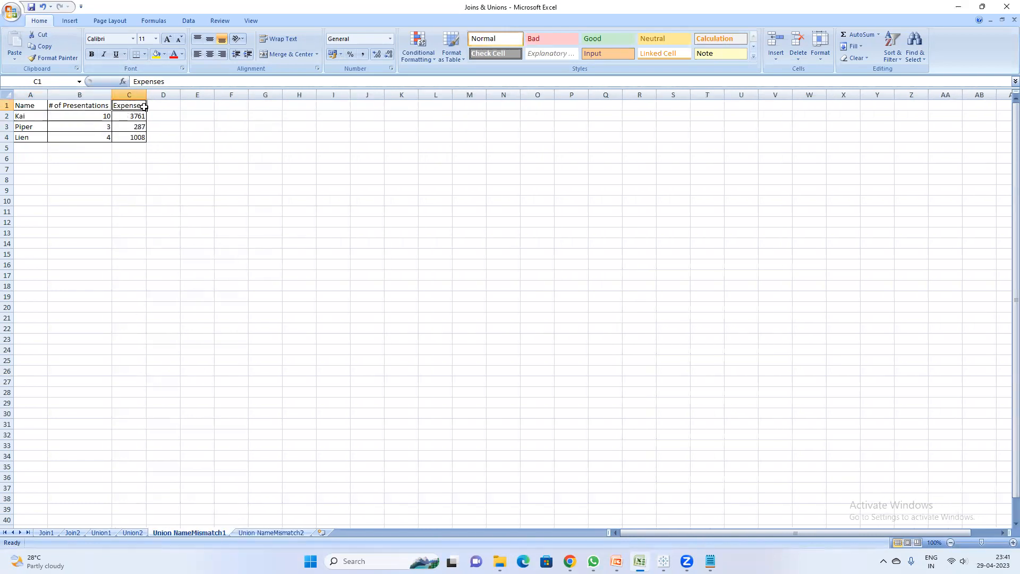
{"action": "left_click", "coordinate": [255, 533]}
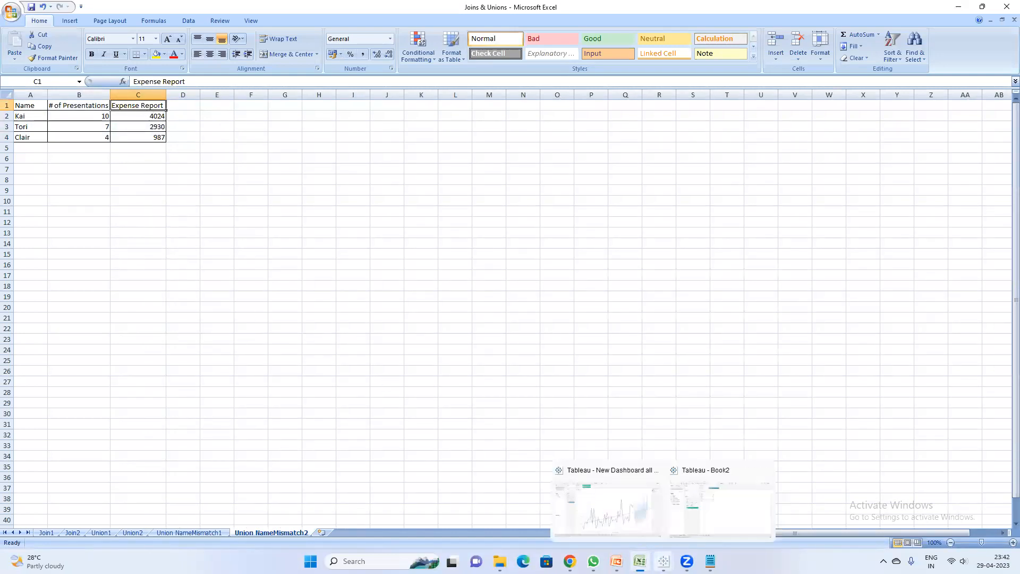
Step: Switch to the Tableau Book2 workbook and connect to the Joins & Unions Excel file as a new data source
{"action": "left_click", "coordinate": [663, 562]}
{"action": "left_click", "coordinate": [673, 528]}
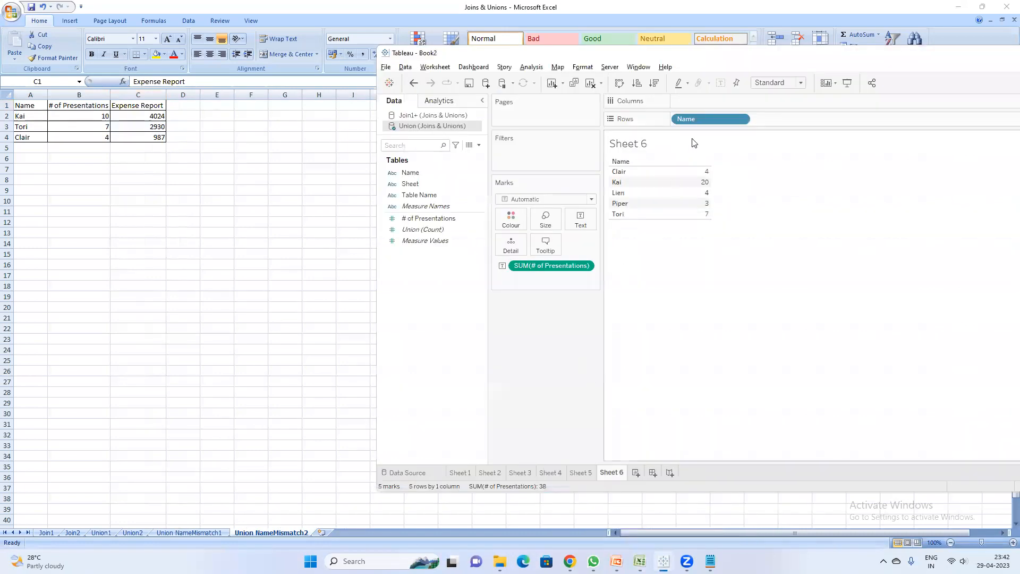
{"action": "left_click", "coordinate": [485, 82]}
{"action": "left_click", "coordinate": [551, 189]}
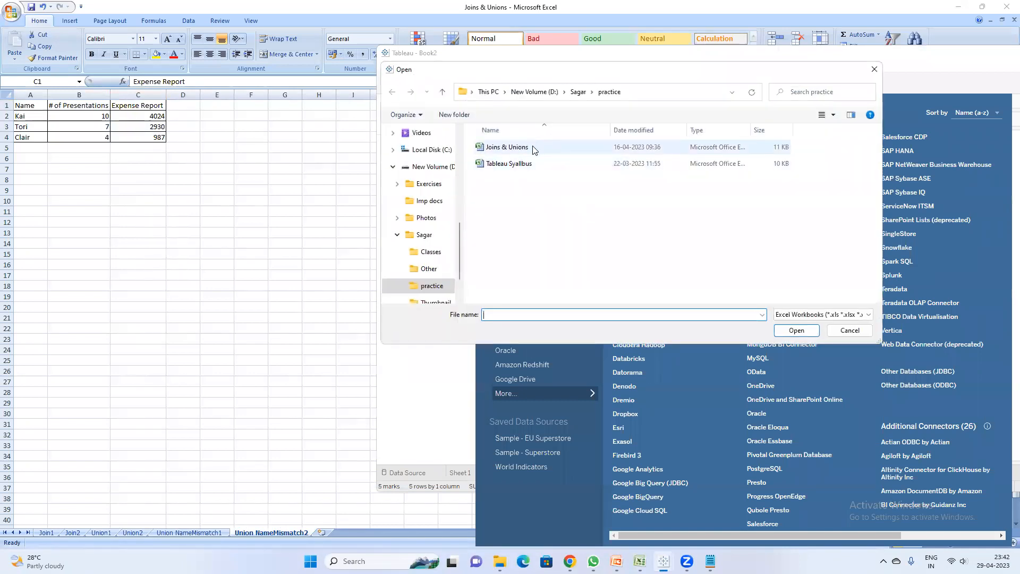
{"action": "double_click", "coordinate": [532, 146]}
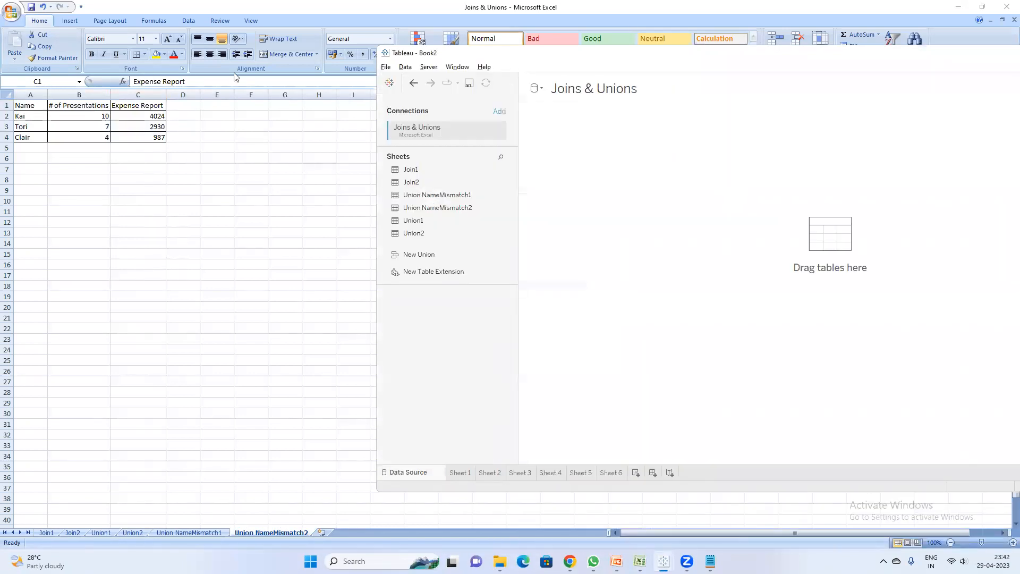
Step: Create a union of the Union NameMismatch1 and Union NameMismatch2 sheets and maximize the Tableau window
{"action": "left_click_drag", "start_coordinate": [439, 260], "coordinate": [611, 174]}
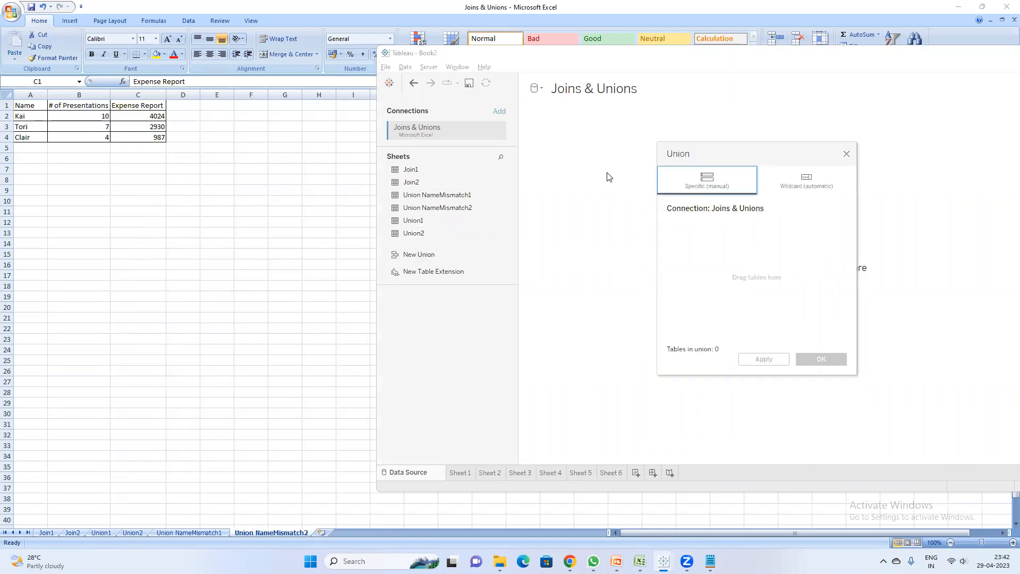
{"action": "left_click_drag", "start_coordinate": [424, 195], "coordinate": [664, 253]}
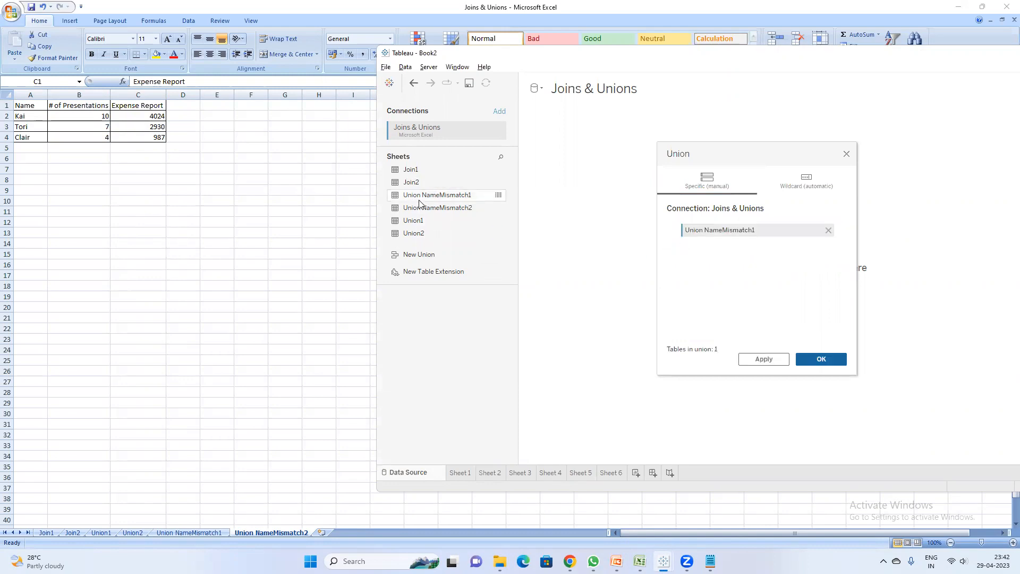
{"action": "left_click_drag", "start_coordinate": [423, 209], "coordinate": [696, 255]}
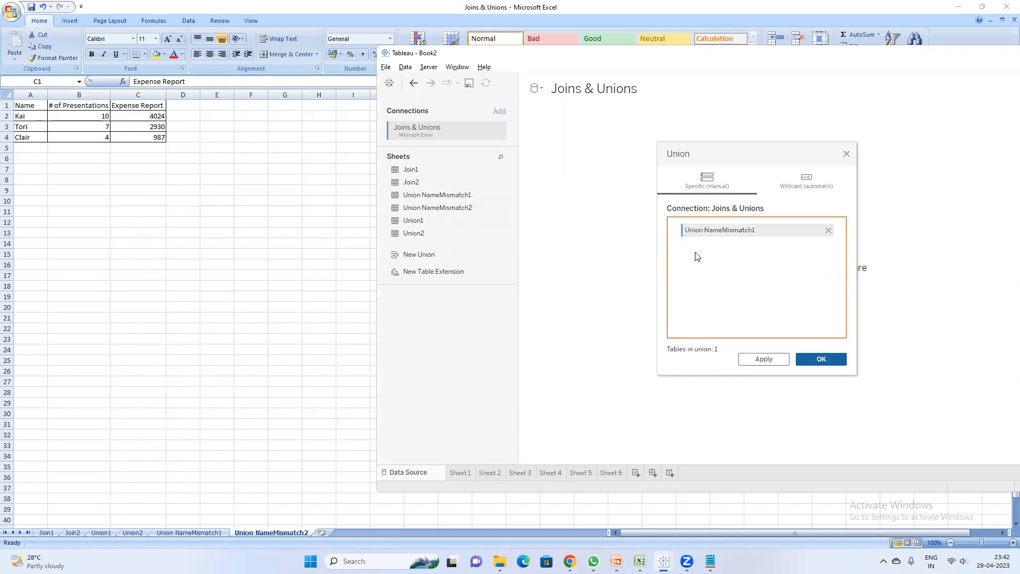
{"action": "left_click", "coordinate": [822, 359]}
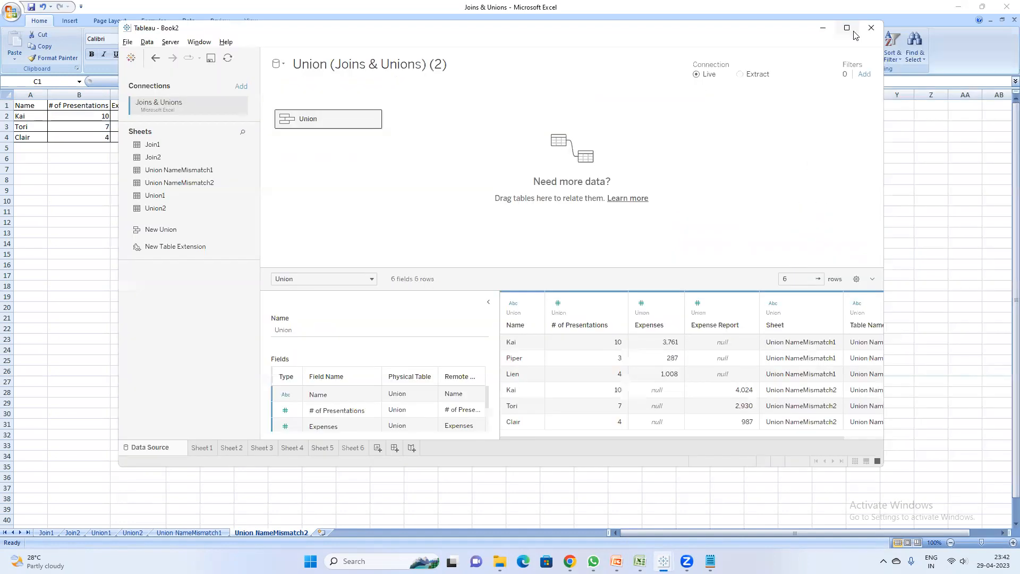
{"action": "mouse_move", "coordinate": [852, 29]}
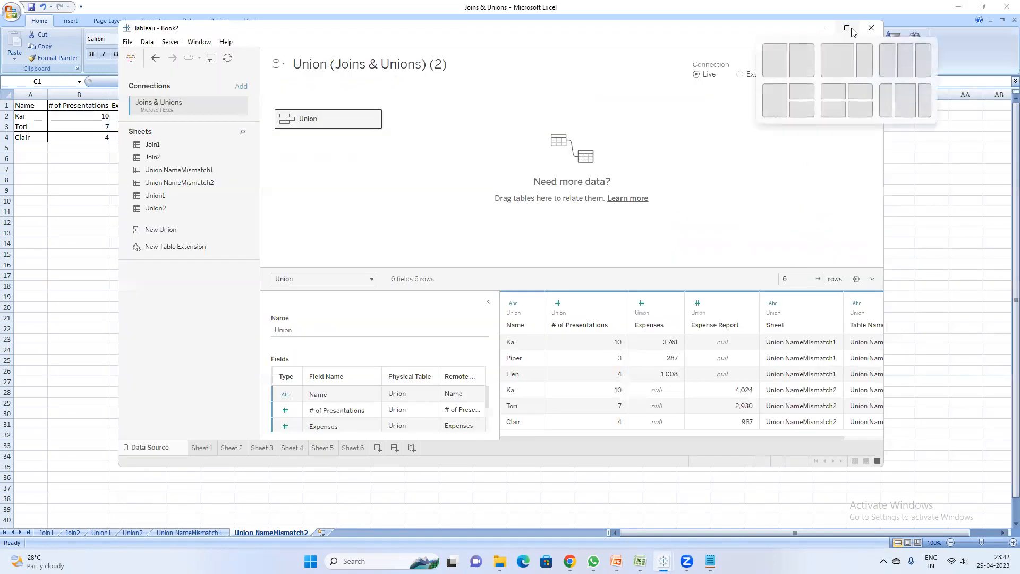
{"action": "left_click", "coordinate": [848, 28]}
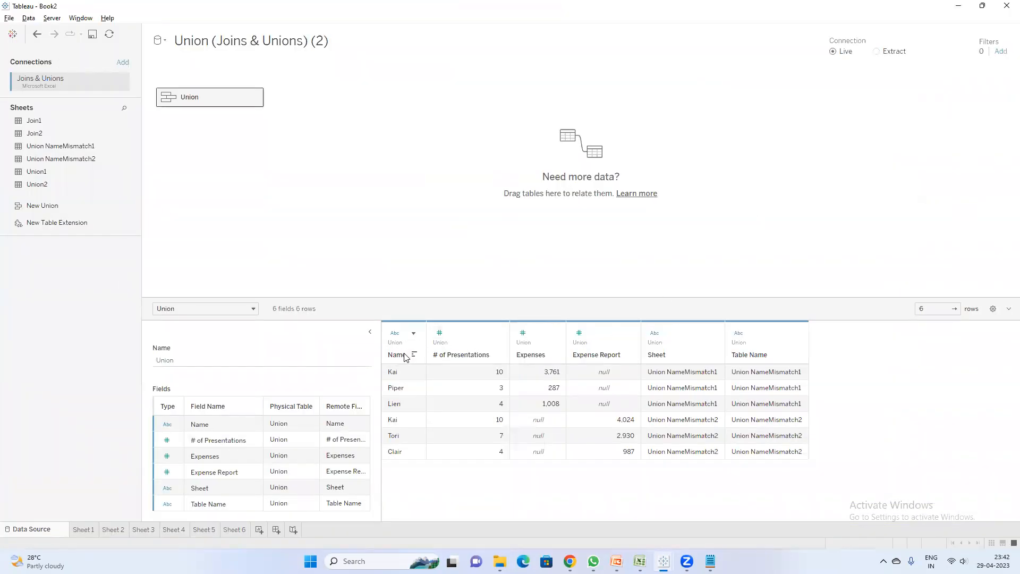
Step: Examine how the Name, # of Presentations, Expenses and Expense Report values from both sheets are combined in the union preview
{"action": "left_click", "coordinate": [395, 375]}
{"action": "left_click_drag", "start_coordinate": [395, 376], "coordinate": [394, 400]}
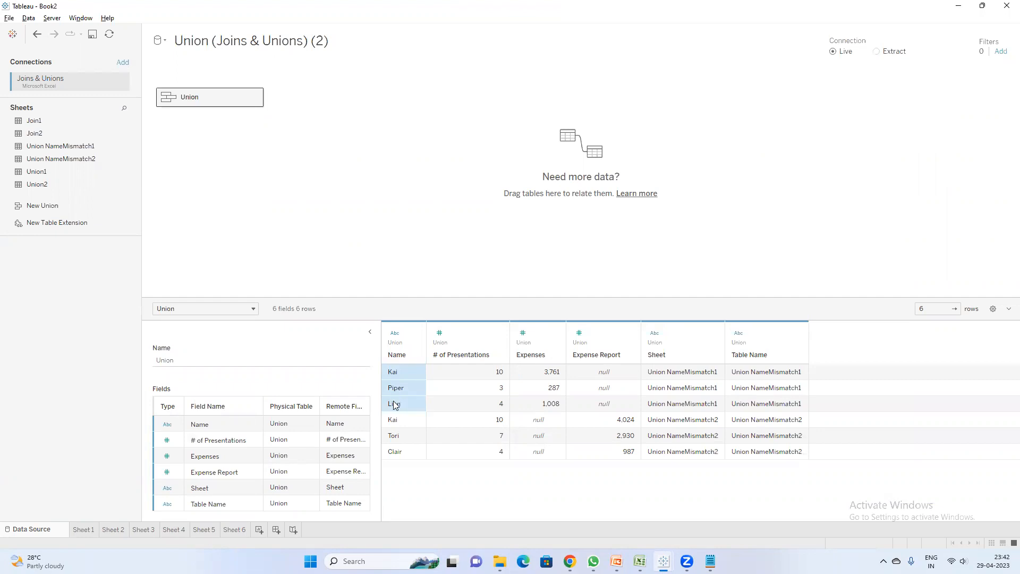
{"action": "left_click_drag", "start_coordinate": [400, 428], "coordinate": [402, 455]}
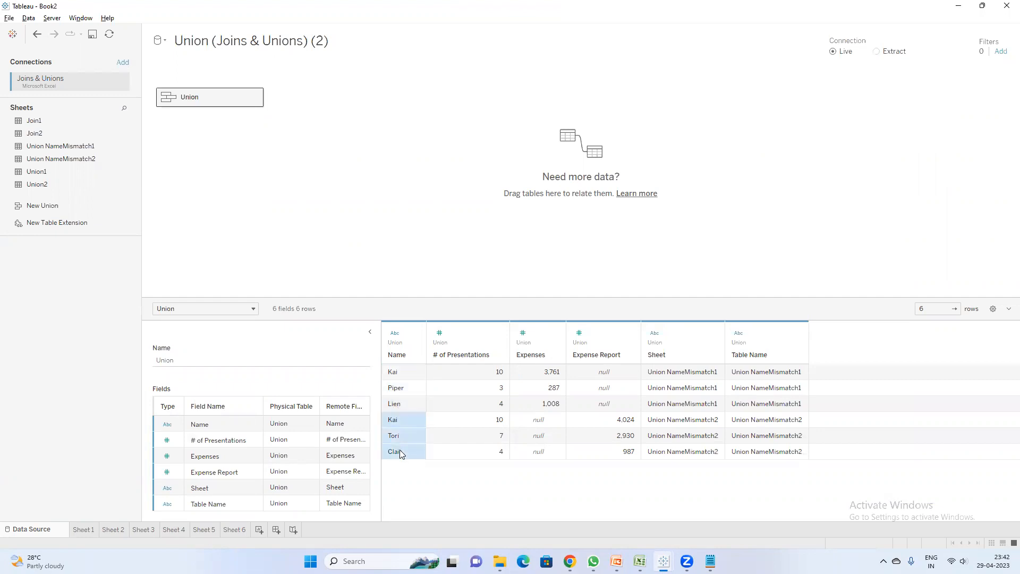
{"action": "left_click", "coordinate": [403, 378]}
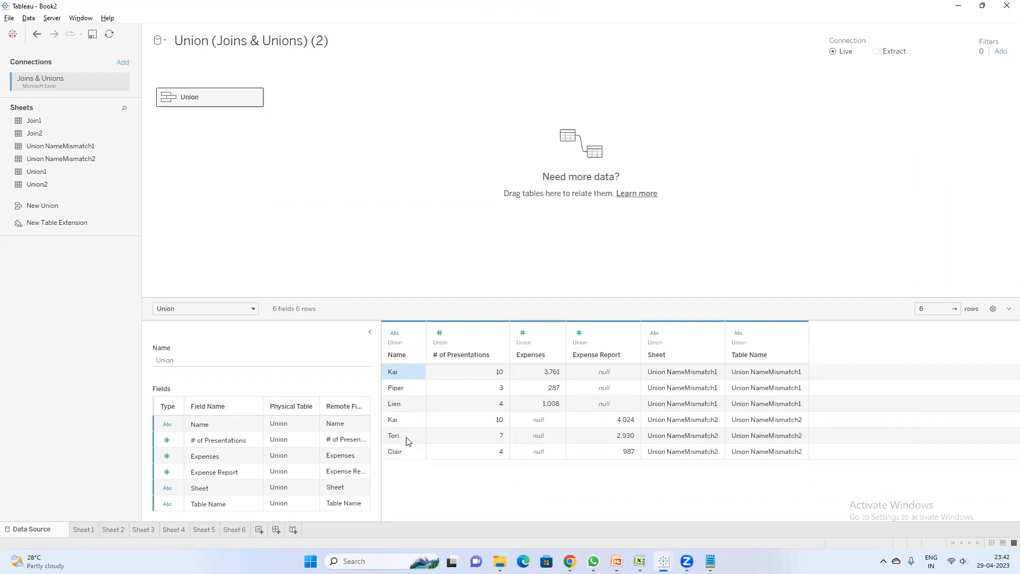
{"action": "left_click_drag", "start_coordinate": [462, 373], "coordinate": [482, 452]}
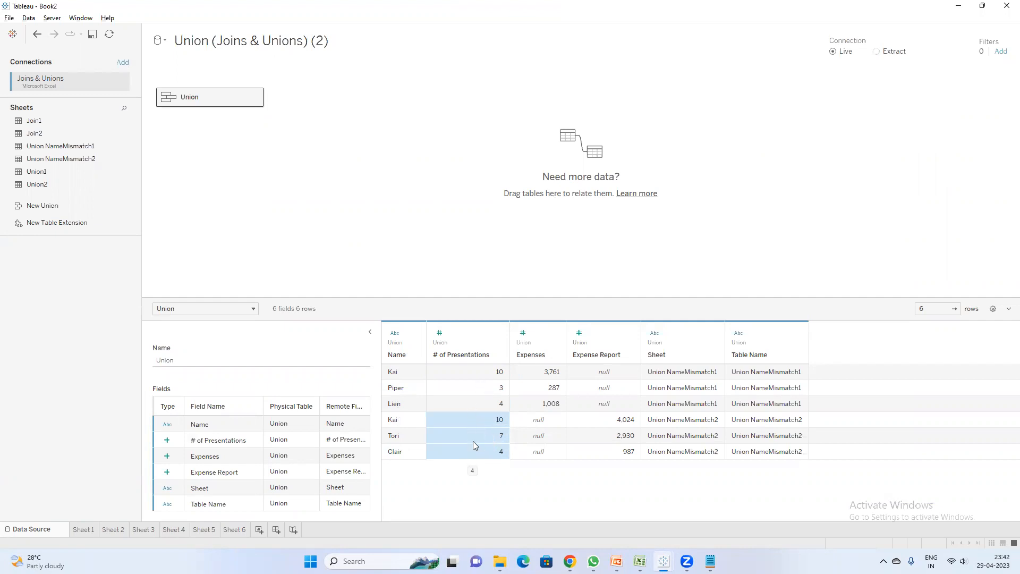
{"action": "left_click_drag", "start_coordinate": [551, 375], "coordinate": [544, 404]}
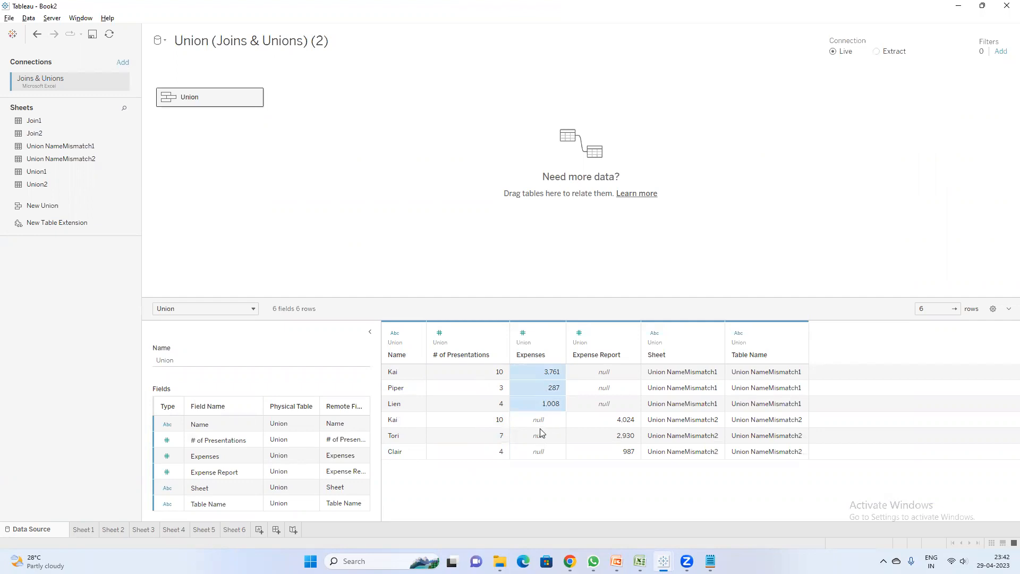
{"action": "left_click_drag", "start_coordinate": [543, 425], "coordinate": [546, 456]}
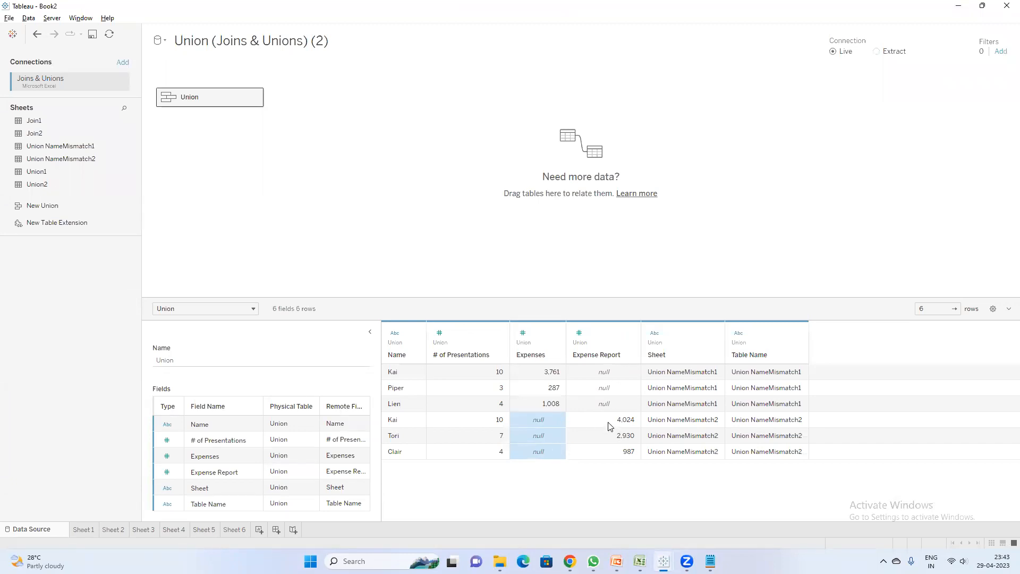
{"action": "left_click_drag", "start_coordinate": [610, 423], "coordinate": [612, 452]}
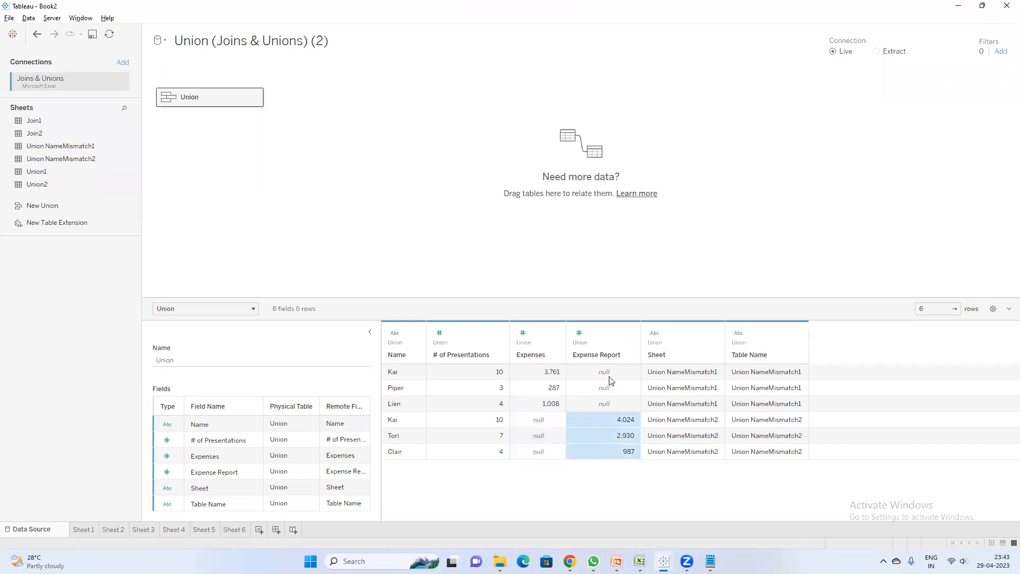
Step: Examine the null Expense Report values and the Sheet and Table Name values of each source sheet's rows in the union preview
{"action": "left_click_drag", "start_coordinate": [610, 373], "coordinate": [614, 405]}
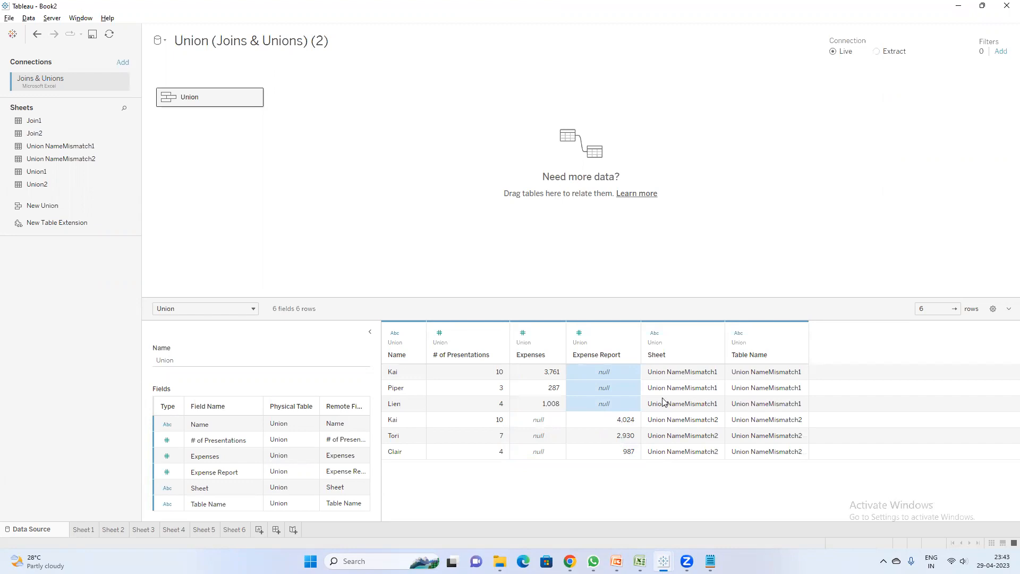
{"action": "left_click_drag", "start_coordinate": [690, 372], "coordinate": [763, 417]}
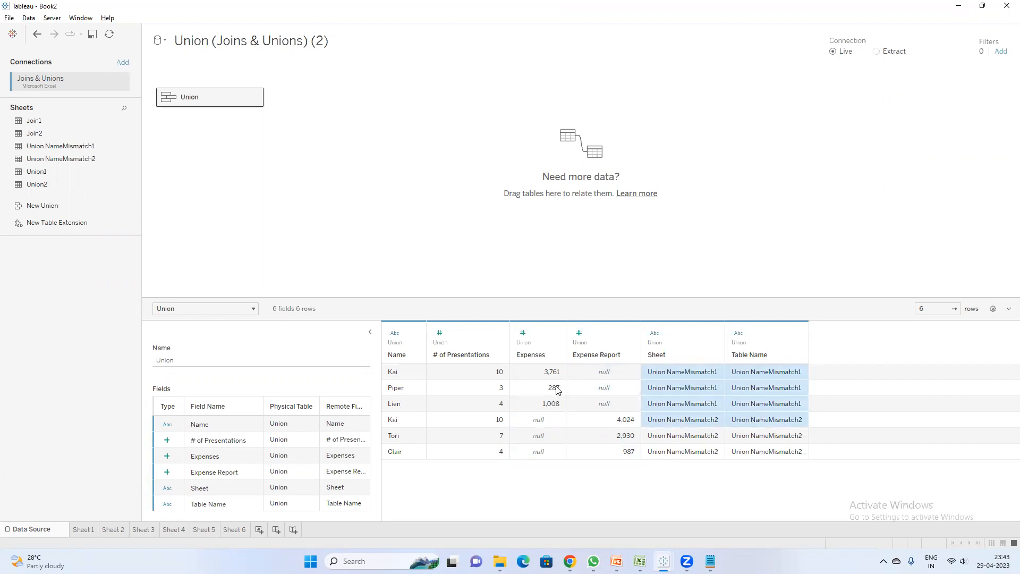
{"action": "left_click_drag", "start_coordinate": [659, 379], "coordinate": [668, 405]}
{"action": "left_click_drag", "start_coordinate": [588, 385], "coordinate": [418, 403]}
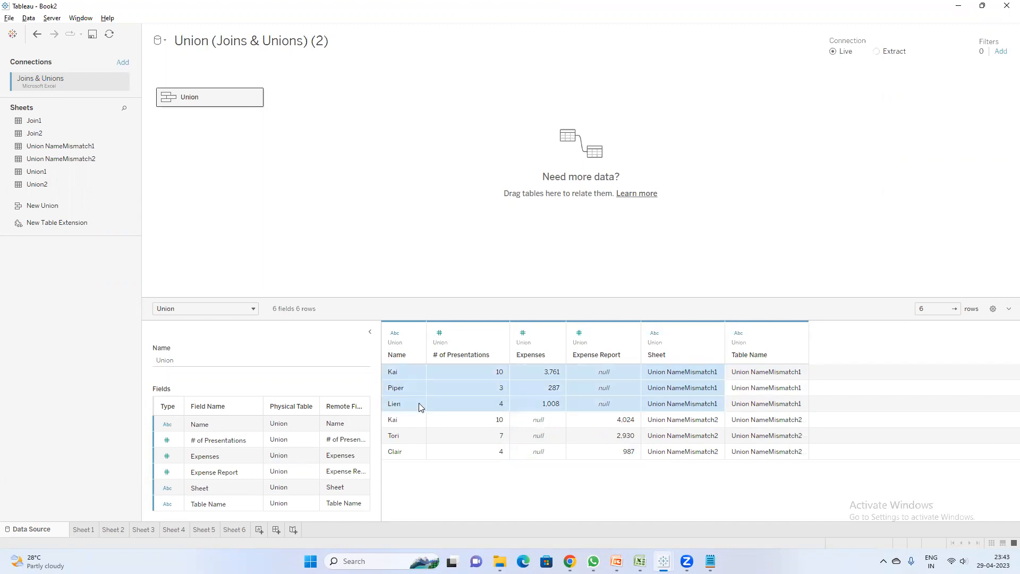
{"action": "left_click_drag", "start_coordinate": [706, 424], "coordinate": [391, 455]}
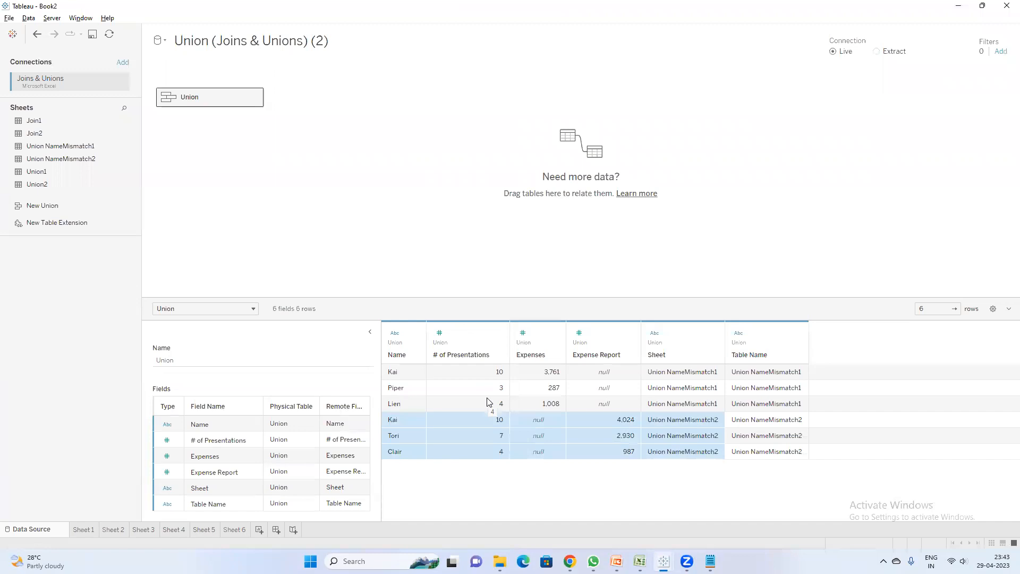
Step: Switch to the Tableau training - Session12 presentation in PowerPoint and display the Types of Joins in Tableau slide
{"action": "left_click", "coordinate": [982, 5]}
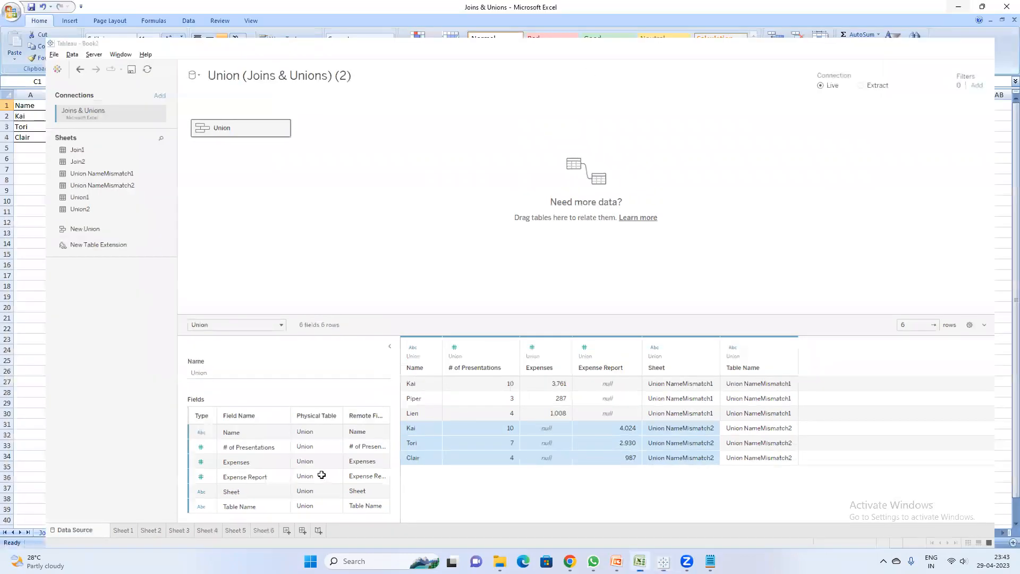
{"action": "mouse_move", "coordinate": [617, 562]}
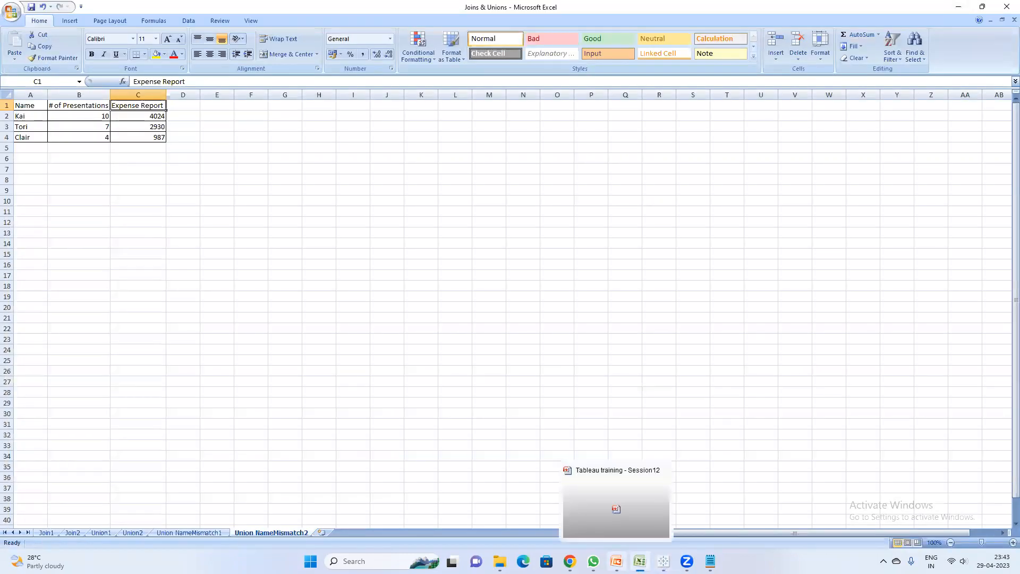
{"action": "left_click", "coordinate": [617, 505]}
{"action": "left_click", "coordinate": [65, 392]}
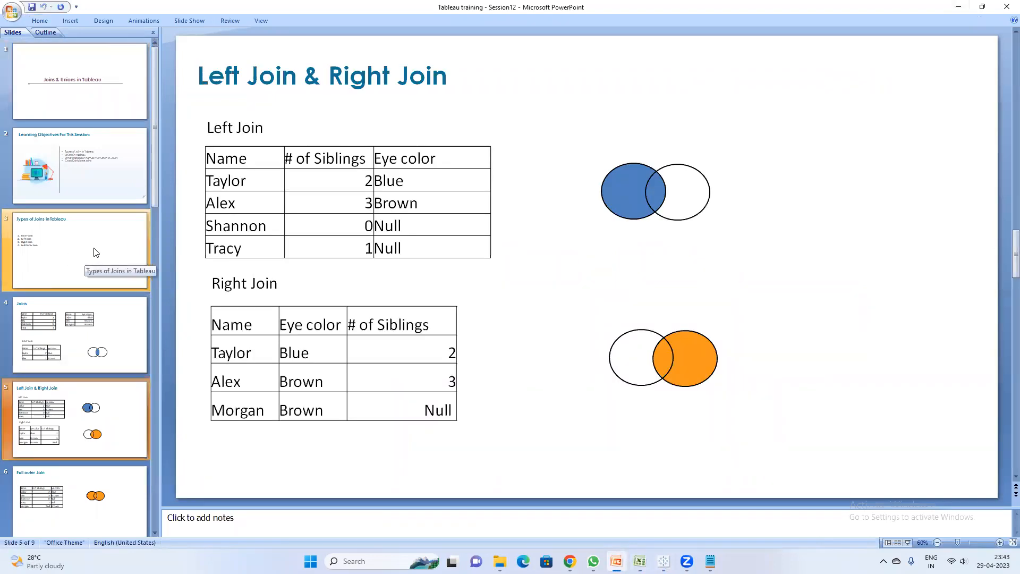
{"action": "scroll", "coordinate": [74, 307], "scroll_direction": "down", "scroll_amount": 2}
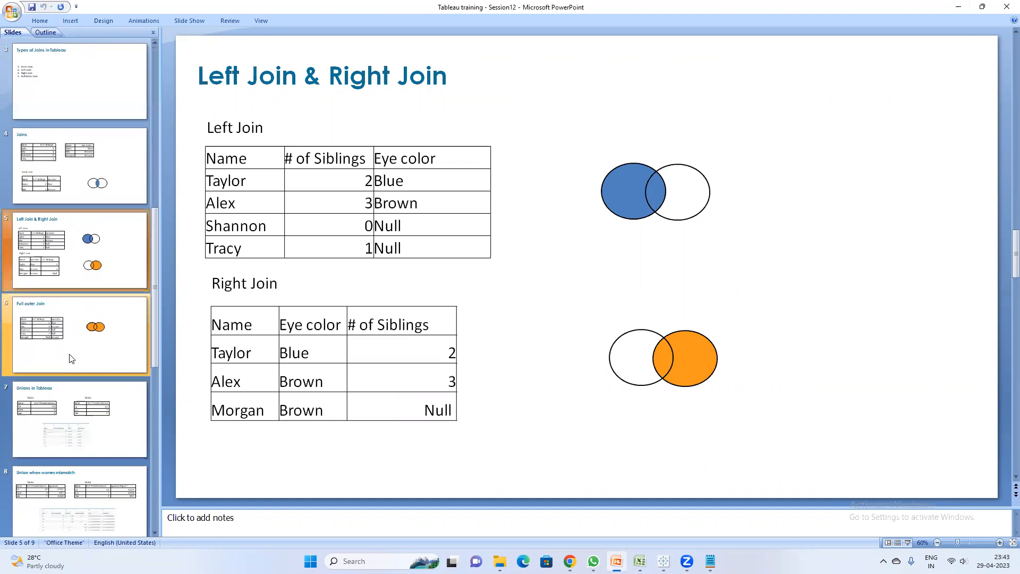
{"action": "left_click", "coordinate": [74, 160]}
{"action": "left_click", "coordinate": [90, 76]}
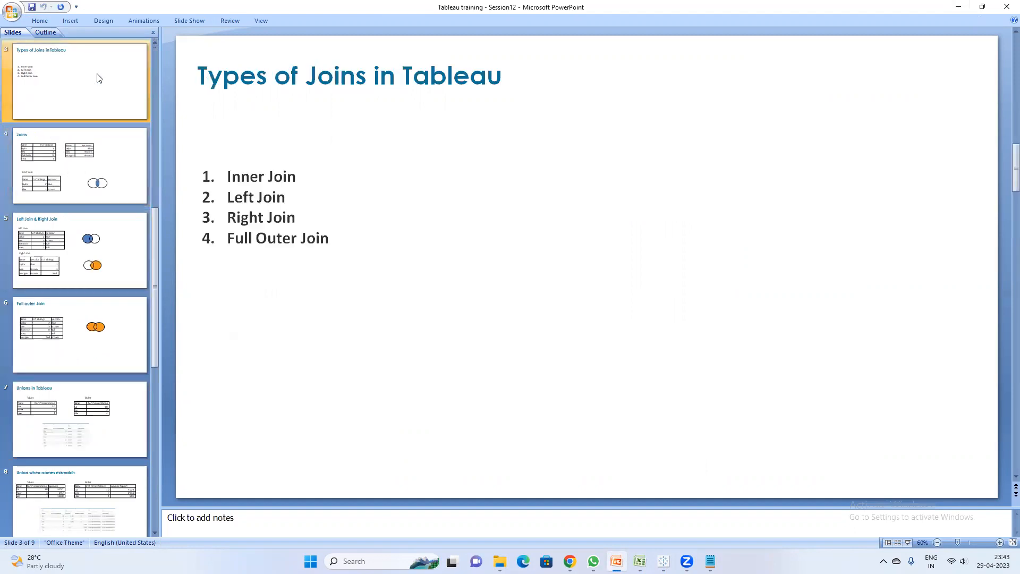
Step: Review the Joins slide, comparing the matching names in the two source tables with the Inner Join table
{"action": "left_click", "coordinate": [82, 164]}
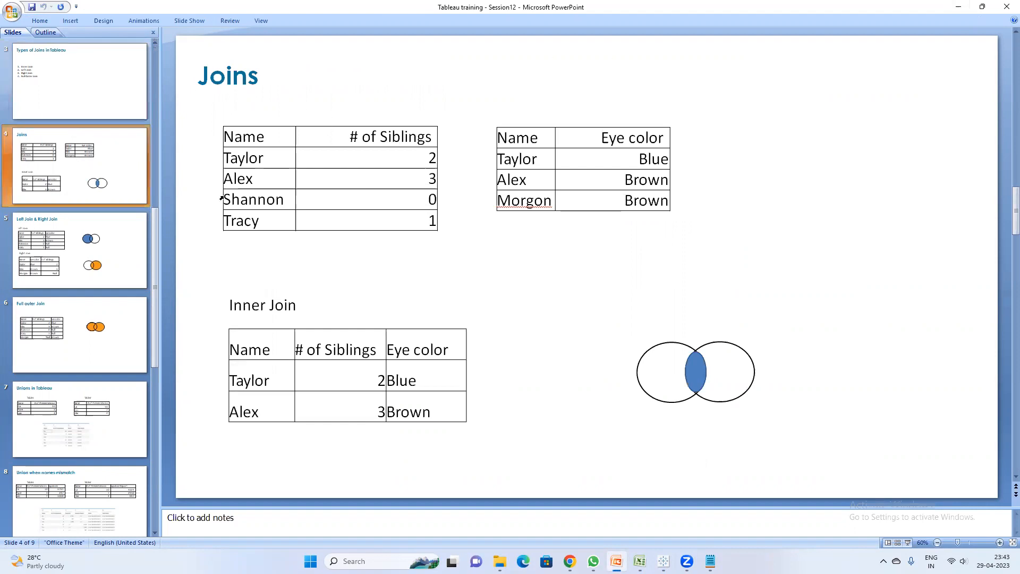
{"action": "left_click", "coordinate": [257, 157]}
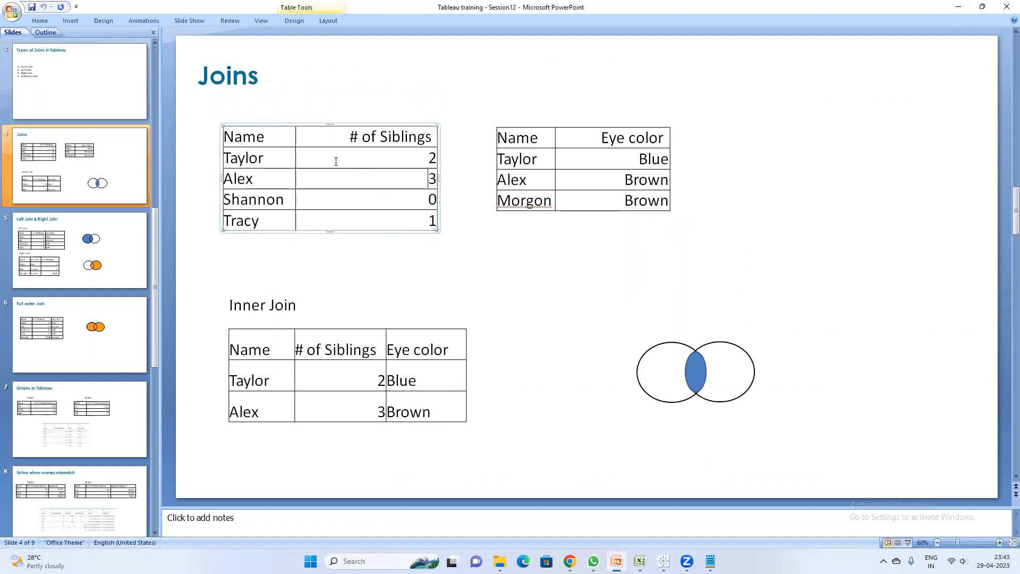
{"action": "left_click", "coordinate": [599, 176]}
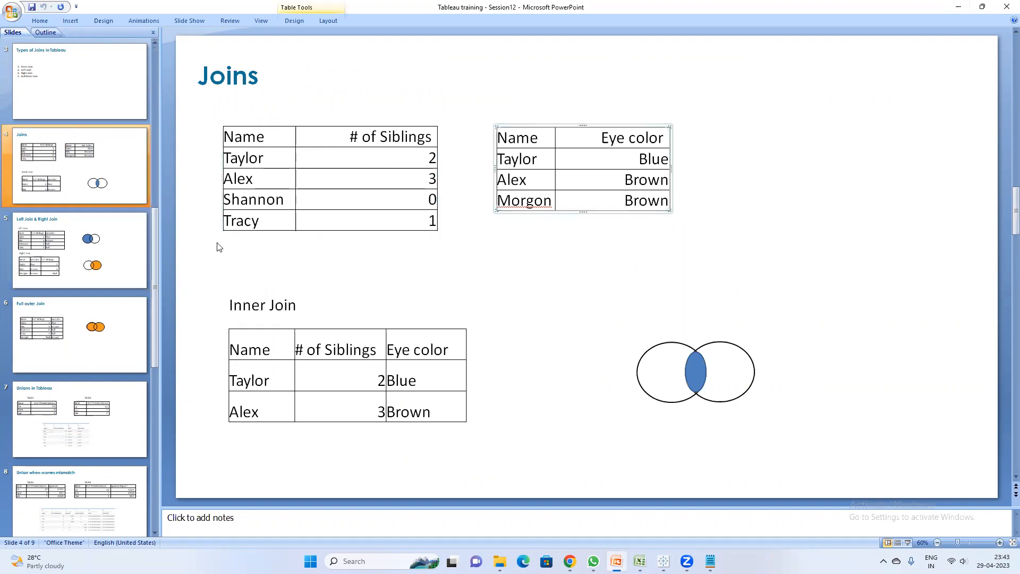
{"action": "left_click_drag", "start_coordinate": [279, 182], "coordinate": [224, 154]}
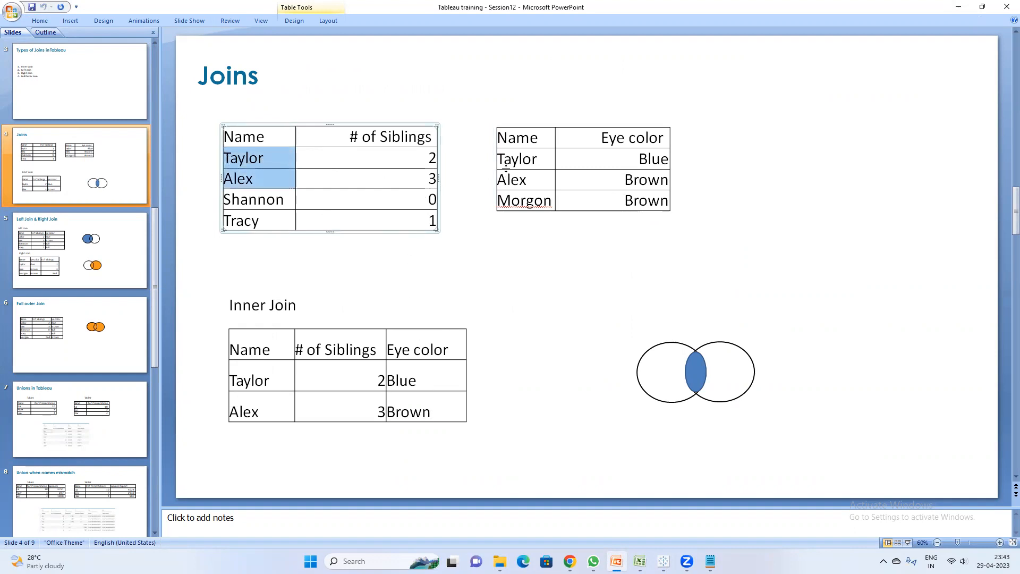
{"action": "left_click_drag", "start_coordinate": [537, 184], "coordinate": [490, 150]}
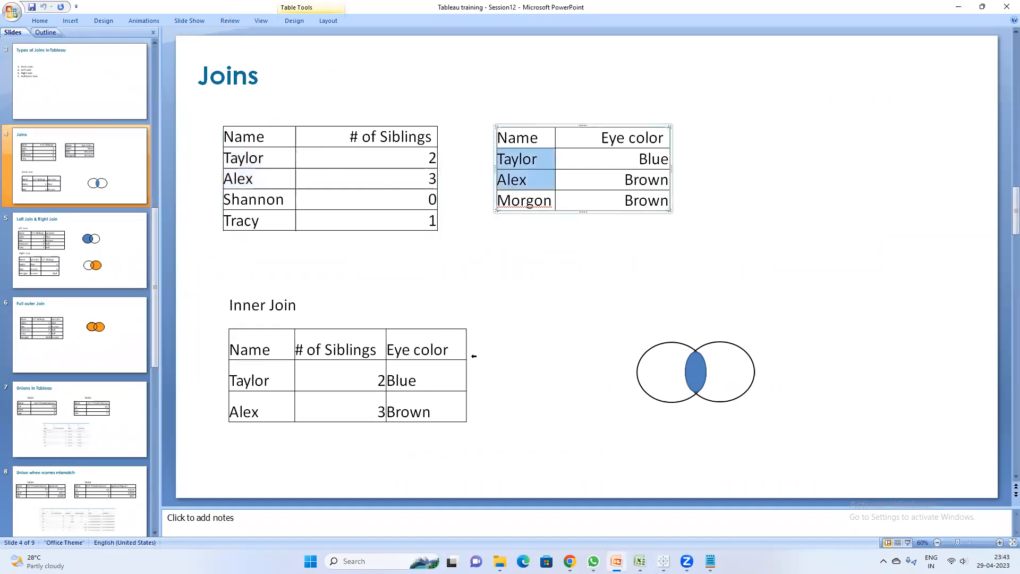
{"action": "left_click_drag", "start_coordinate": [453, 414], "coordinate": [242, 347]}
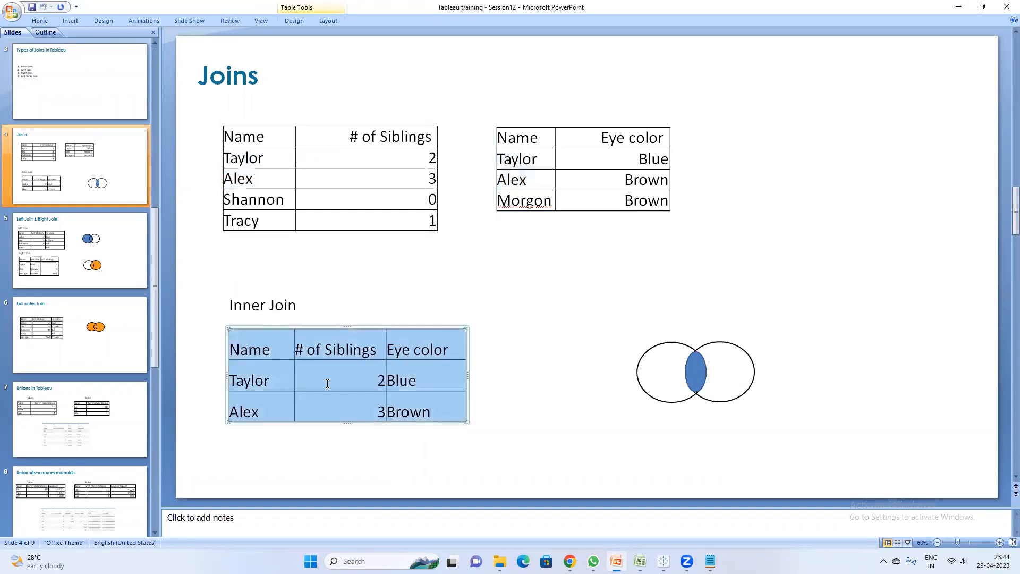
{"action": "left_click", "coordinate": [579, 269]}
Step: Compare the Left Join table with the source tables on the Joins slide, highlighting its rows with a null eye color
{"action": "left_click", "coordinate": [67, 246]}
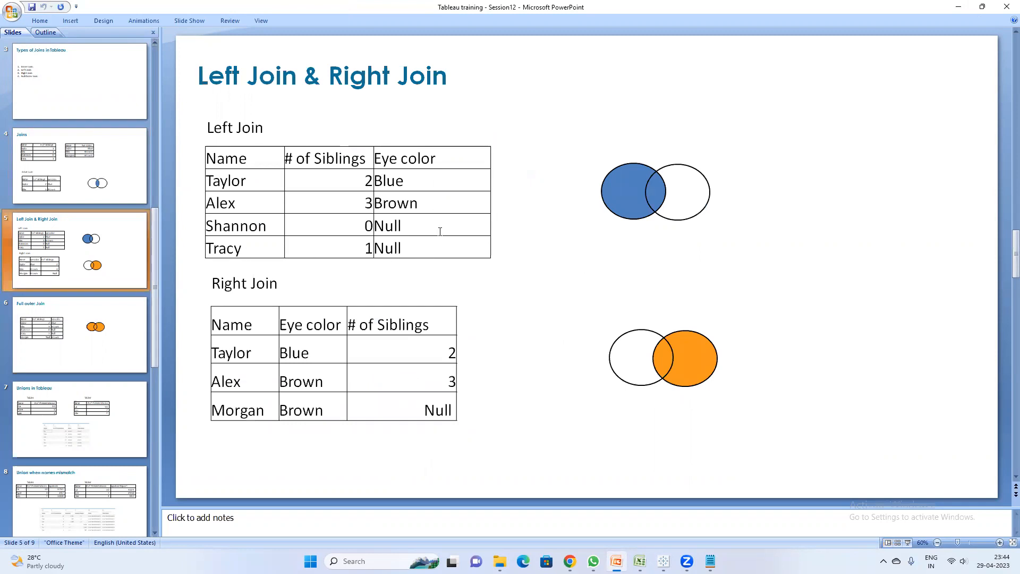
{"action": "left_click", "coordinate": [80, 193]}
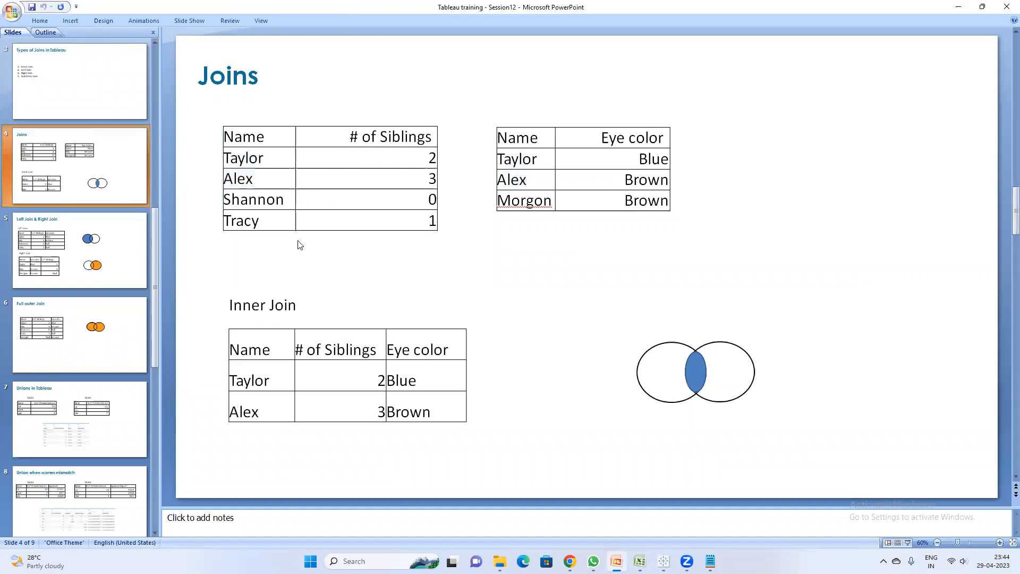
{"action": "left_click", "coordinate": [46, 257]}
{"action": "left_click_drag", "start_coordinate": [415, 244], "coordinate": [202, 225]}
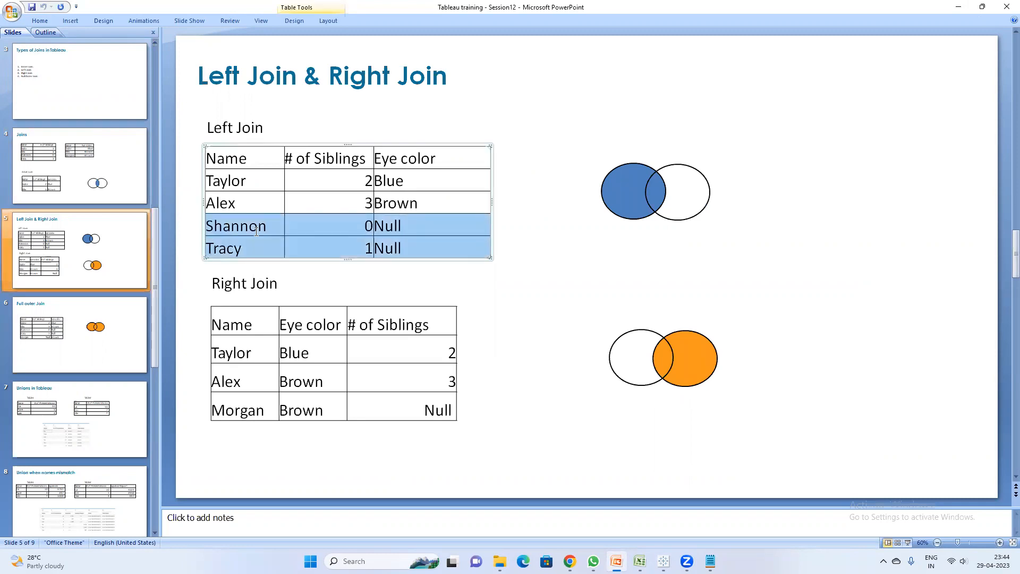
{"action": "left_click", "coordinate": [414, 250]}
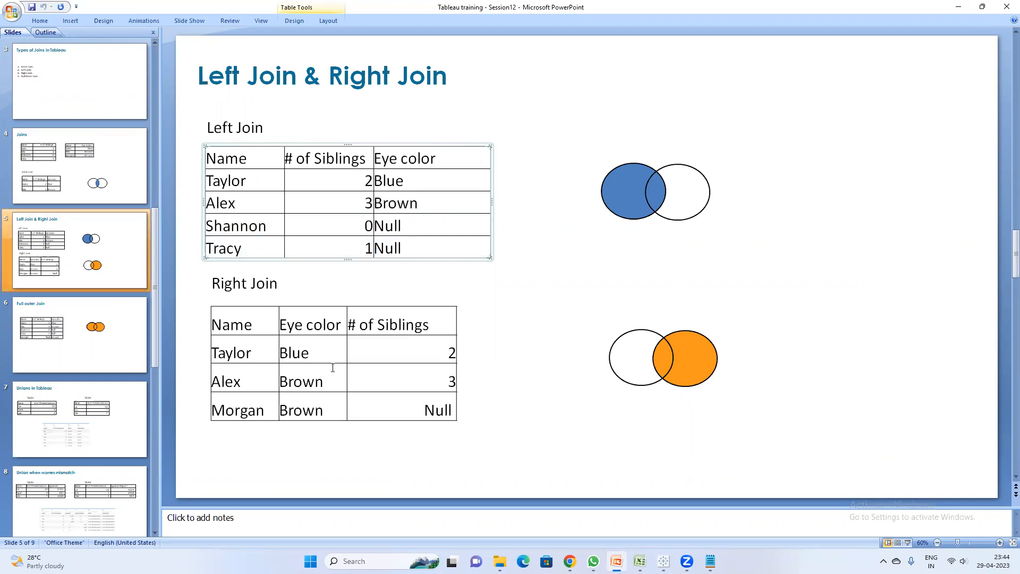
Step: Compare the Eye color source table on the Joins slide with the matching rows of the Right Join table
{"action": "left_click", "coordinate": [80, 165]}
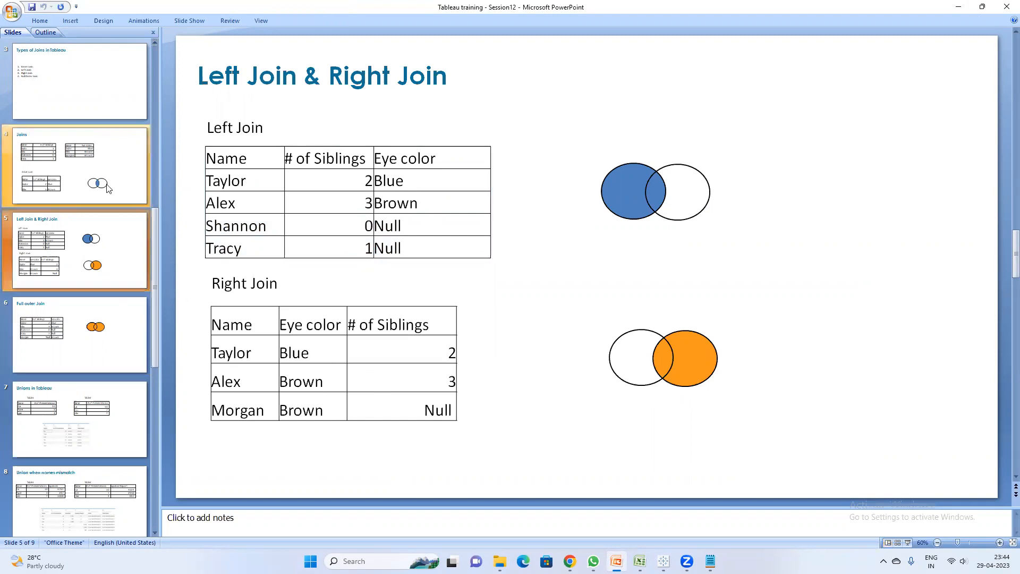
{"action": "left_click_drag", "start_coordinate": [665, 203], "coordinate": [509, 164]}
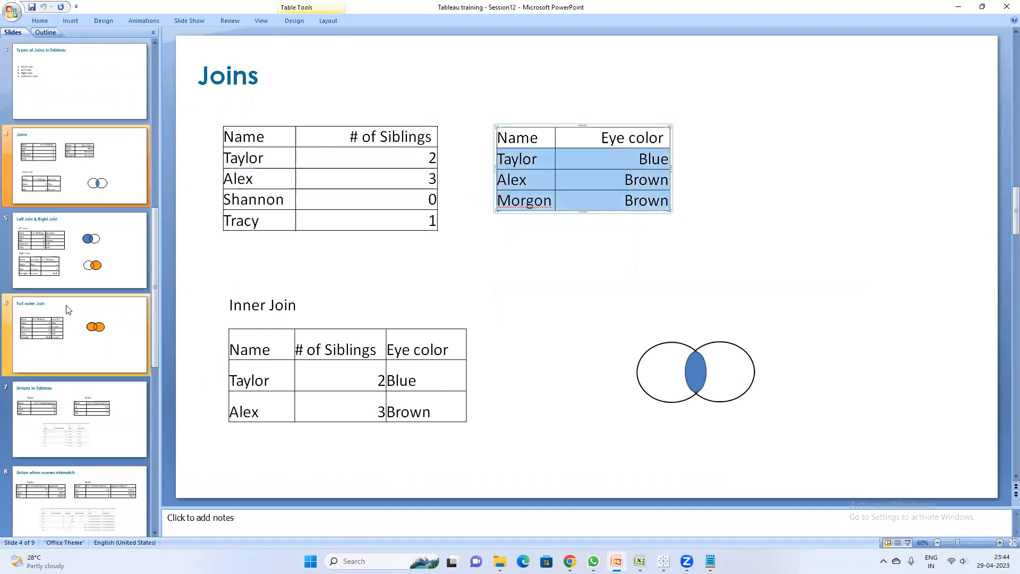
{"action": "left_click", "coordinate": [85, 266]}
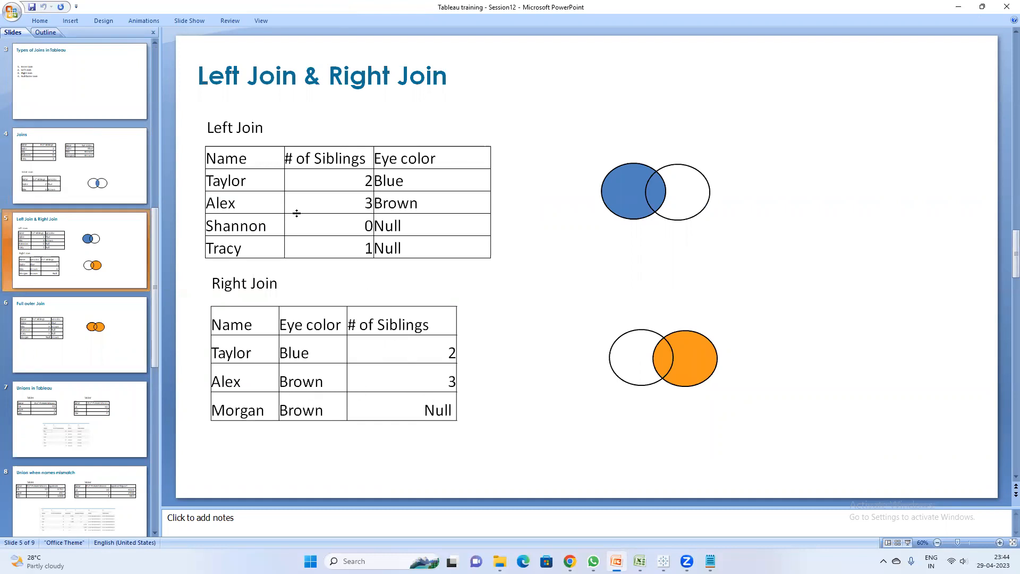
{"action": "left_click_drag", "start_coordinate": [263, 387], "coordinate": [203, 351]}
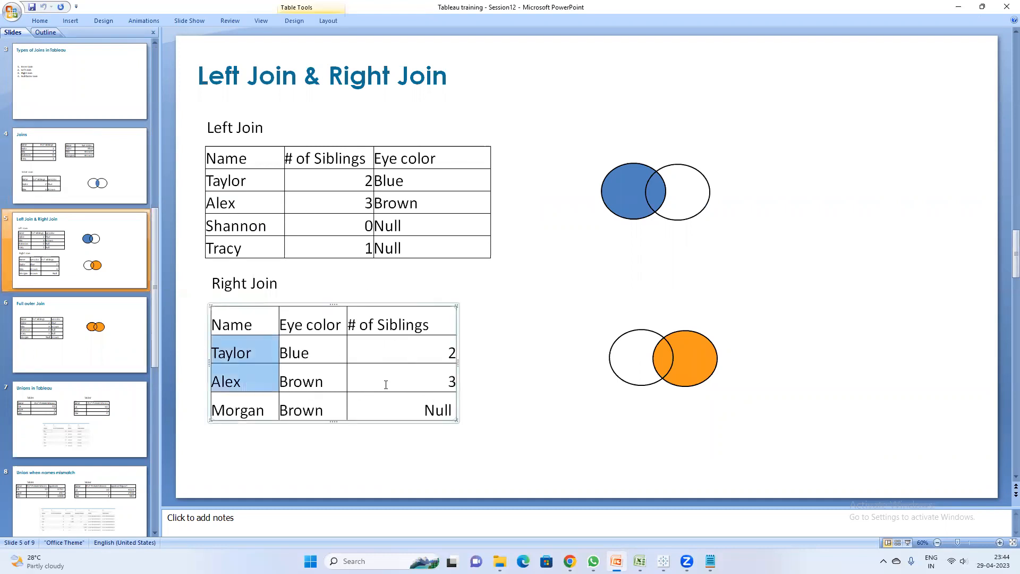
{"action": "left_click", "coordinate": [451, 381]}
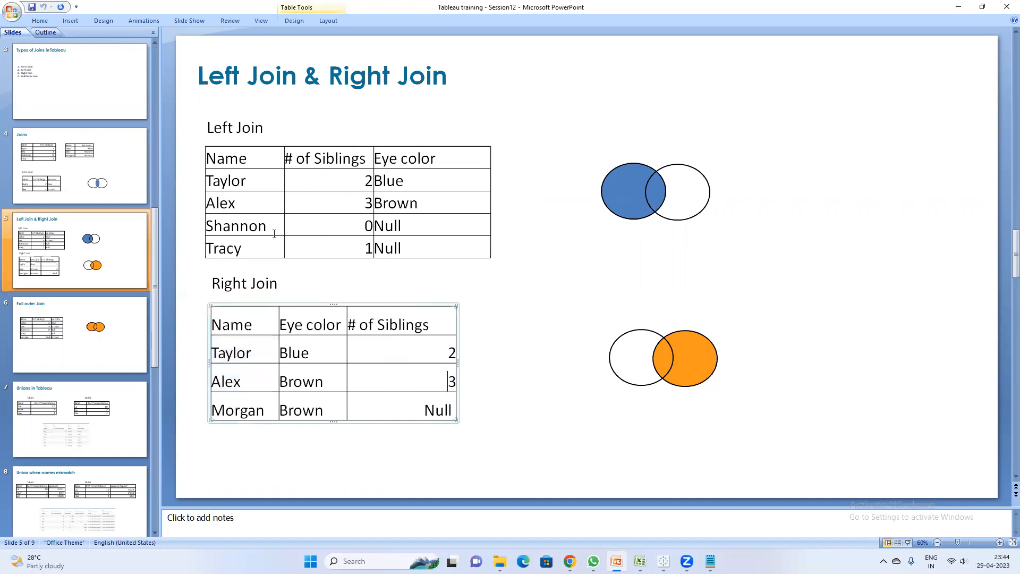
Step: Display the Full outer Join slide and highlight the first two data rows, which match in both tables
{"action": "left_click", "coordinate": [88, 331]}
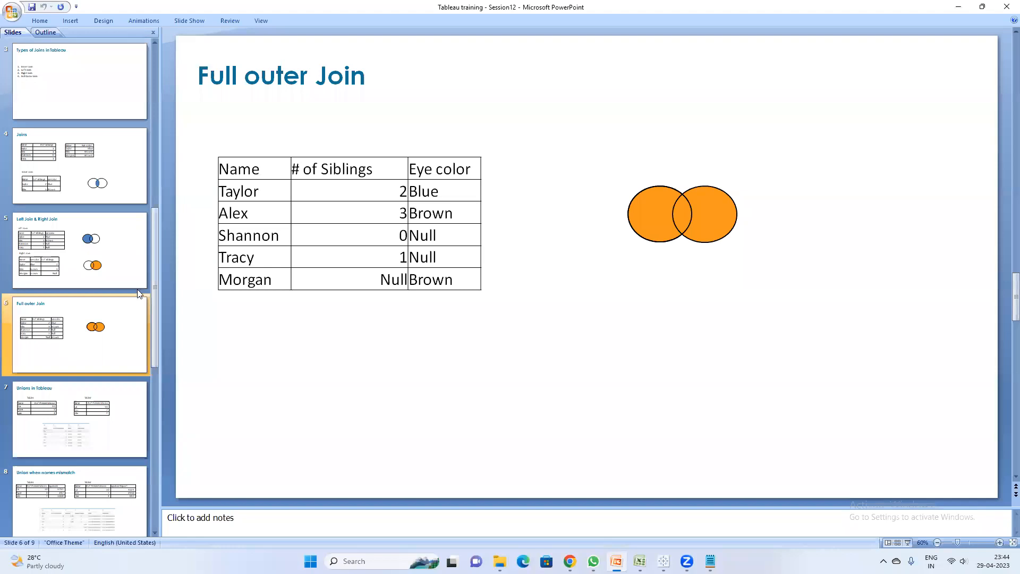
{"action": "left_click_drag", "start_coordinate": [222, 191], "coordinate": [304, 216]}
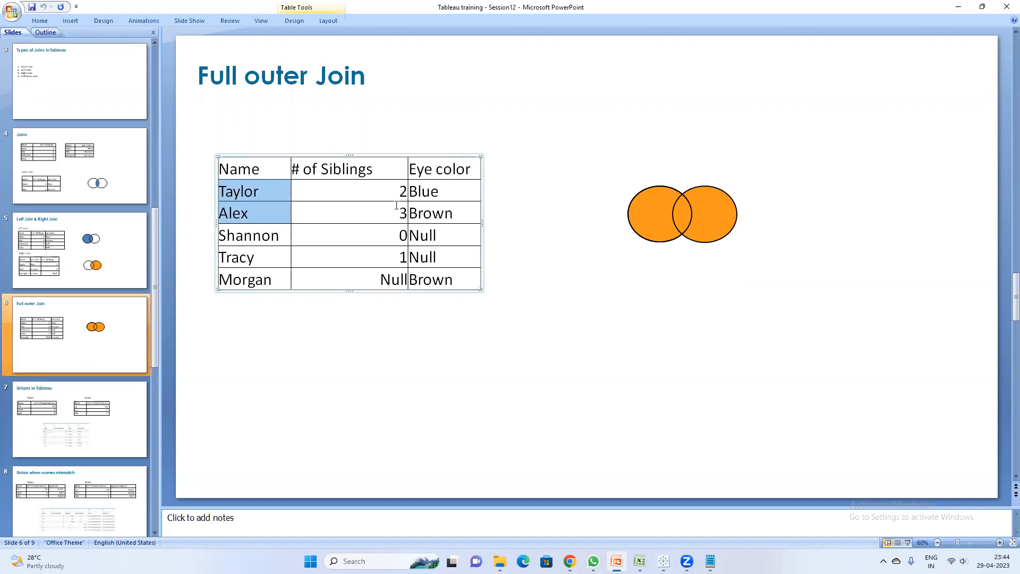
{"action": "left_click_drag", "start_coordinate": [476, 215], "coordinate": [206, 193]}
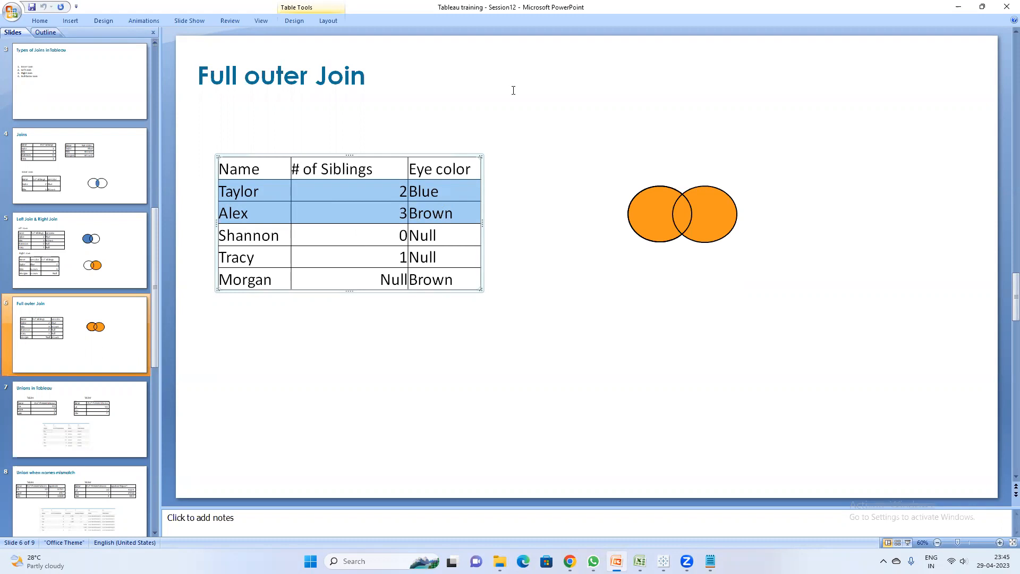
Step: Review the Unions in Tableau slide, comparing the duplicate first record in Table1 and Table2
{"action": "left_click", "coordinate": [84, 428]}
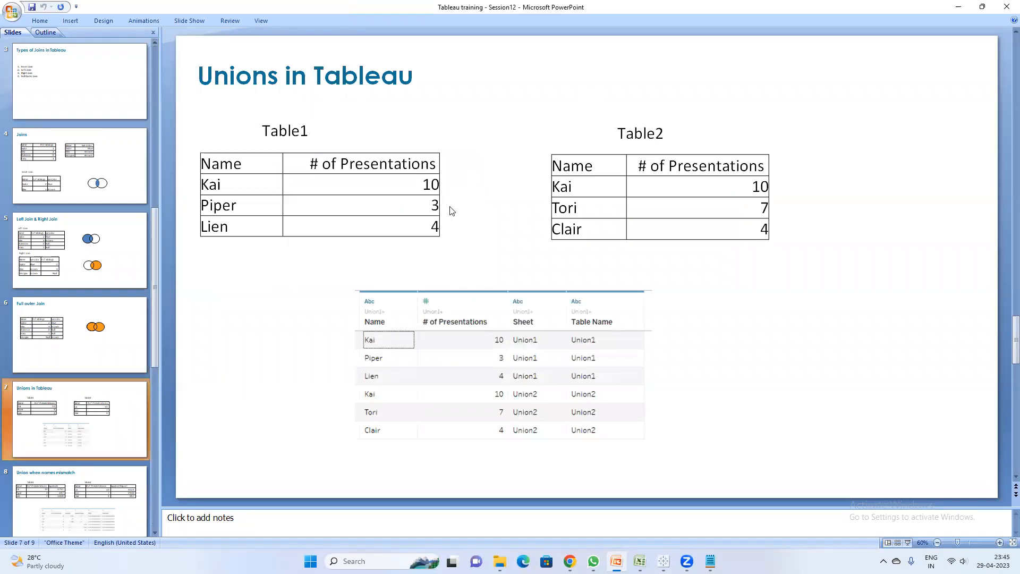
{"action": "left_click", "coordinate": [270, 184]}
{"action": "left_click", "coordinate": [582, 205]}
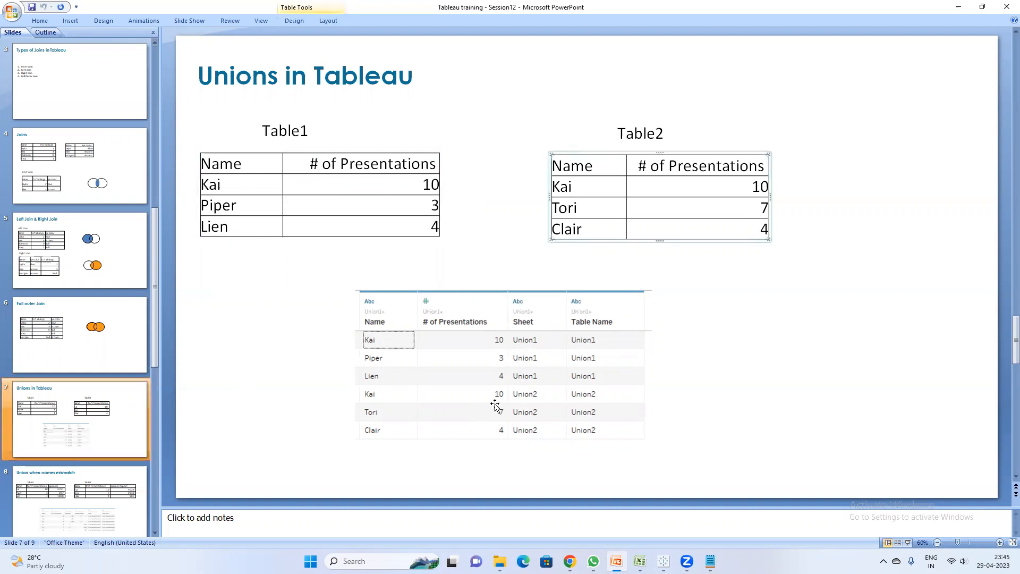
{"action": "left_click", "coordinate": [212, 185]}
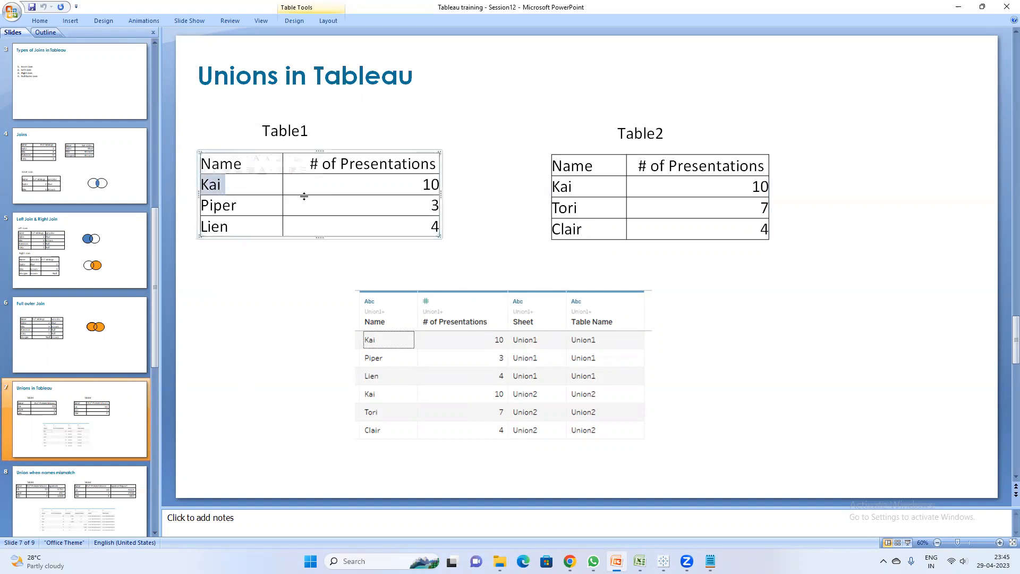
{"action": "left_click_drag", "start_coordinate": [588, 189], "coordinate": [529, 190]}
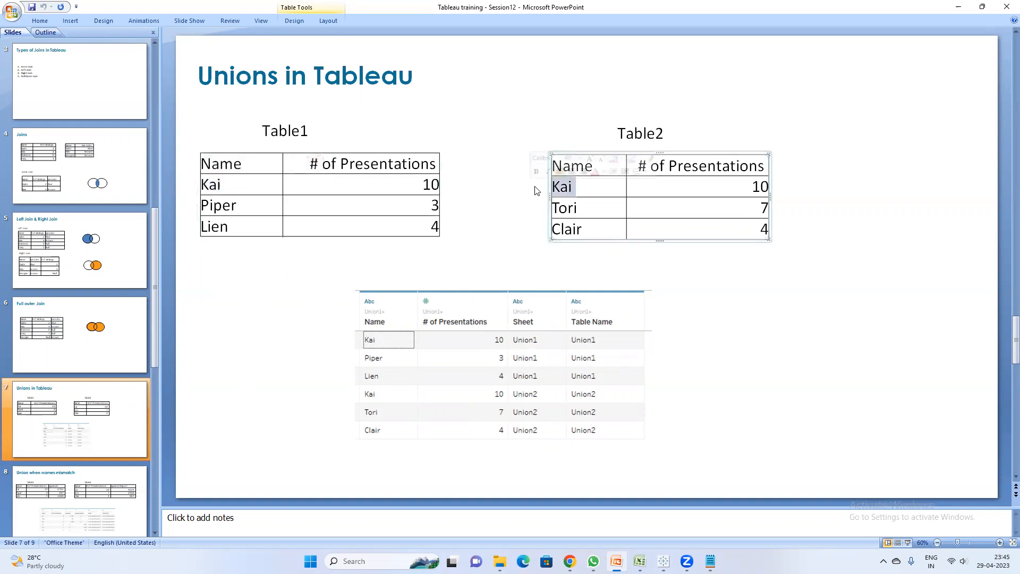
{"action": "left_click", "coordinate": [432, 185]}
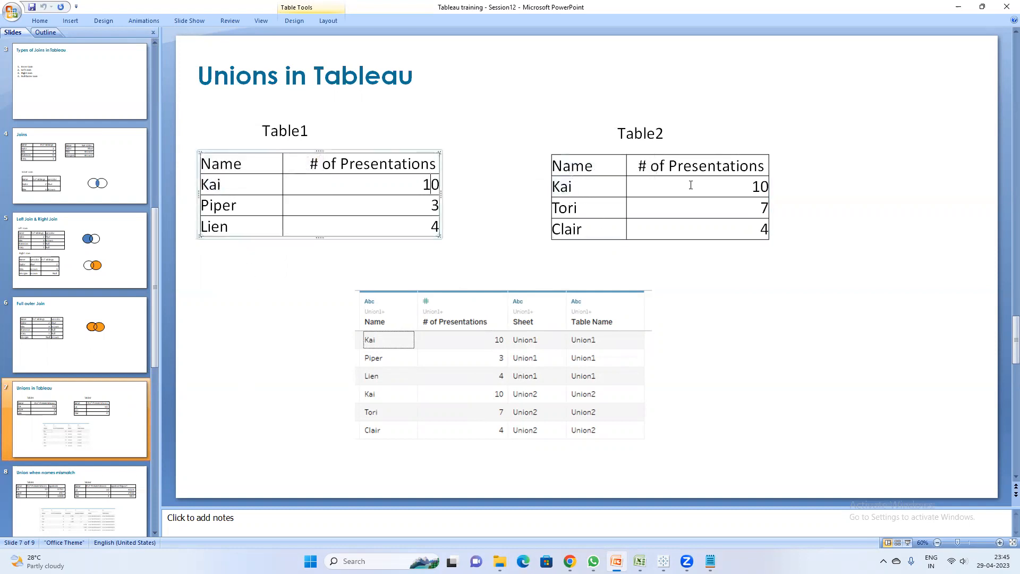
{"action": "left_click", "coordinate": [763, 182]}
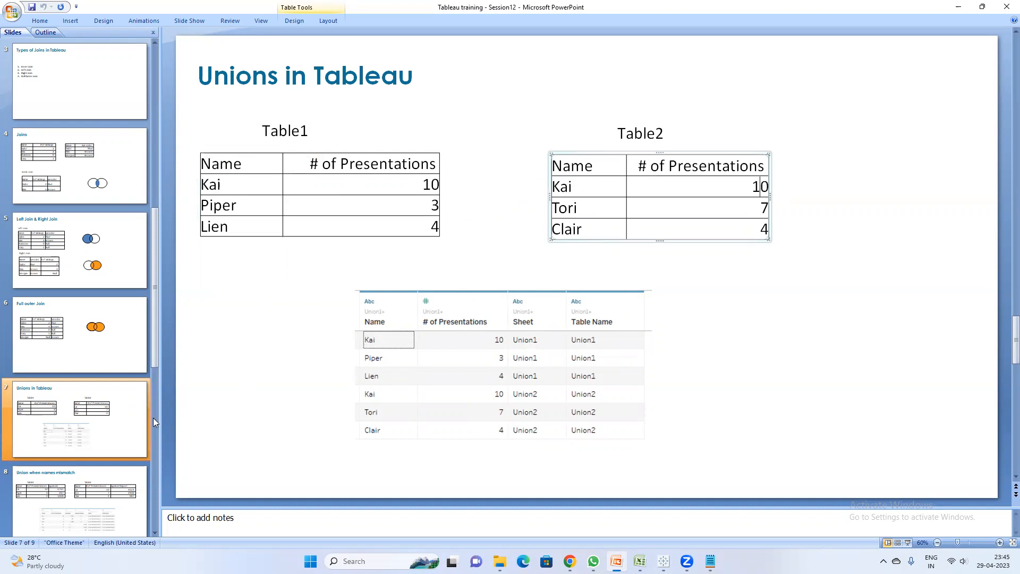
Step: Display the Union when names mismatch slide and compare the columns of Table1 and Table2
{"action": "left_click", "coordinate": [104, 502]}
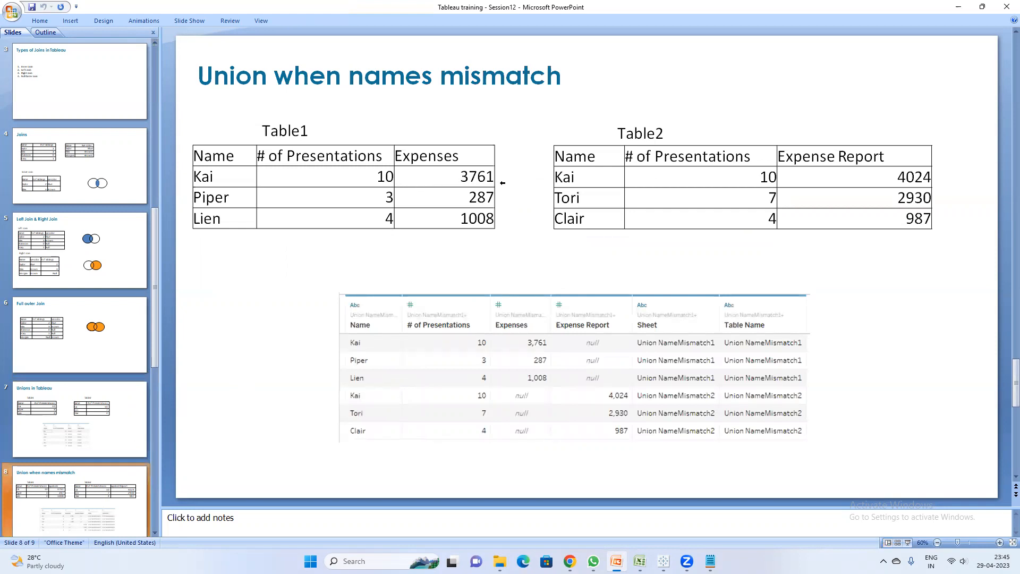
{"action": "left_click", "coordinate": [387, 219]}
{"action": "left_click_drag", "start_coordinate": [201, 156], "coordinate": [620, 182]}
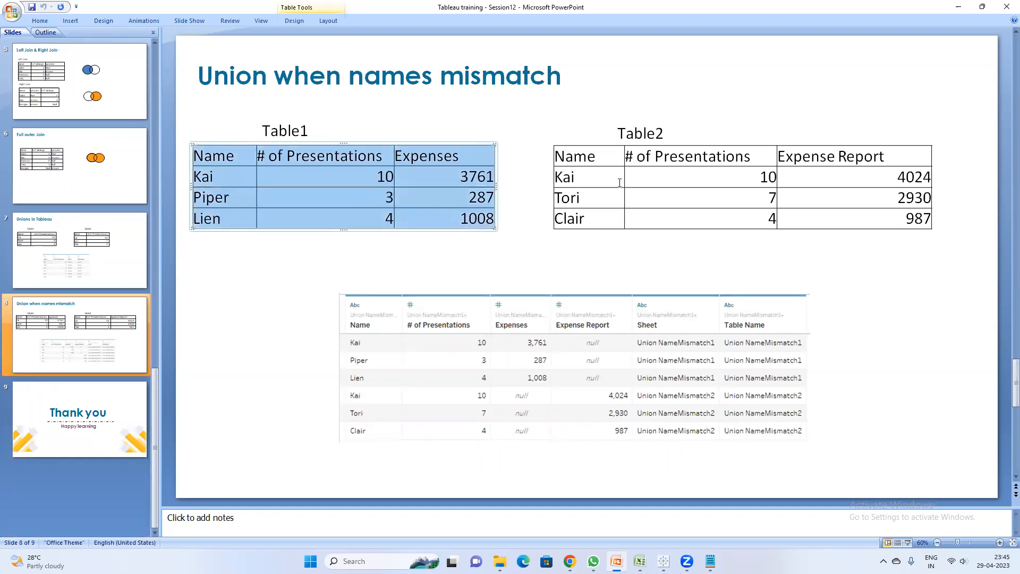
{"action": "left_click", "coordinate": [556, 156]}
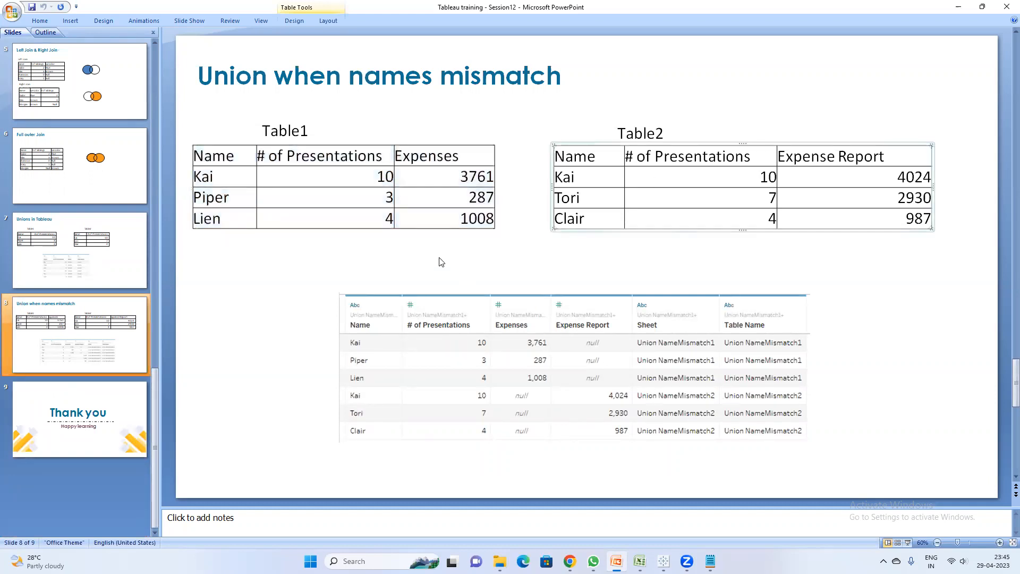
Step: Switch to the Joins & Unions workbook in Excel and copy table A1:C4 from Union NameMismatch2 to G1 on Union NameMismatch1
{"action": "left_click", "coordinate": [640, 561]}
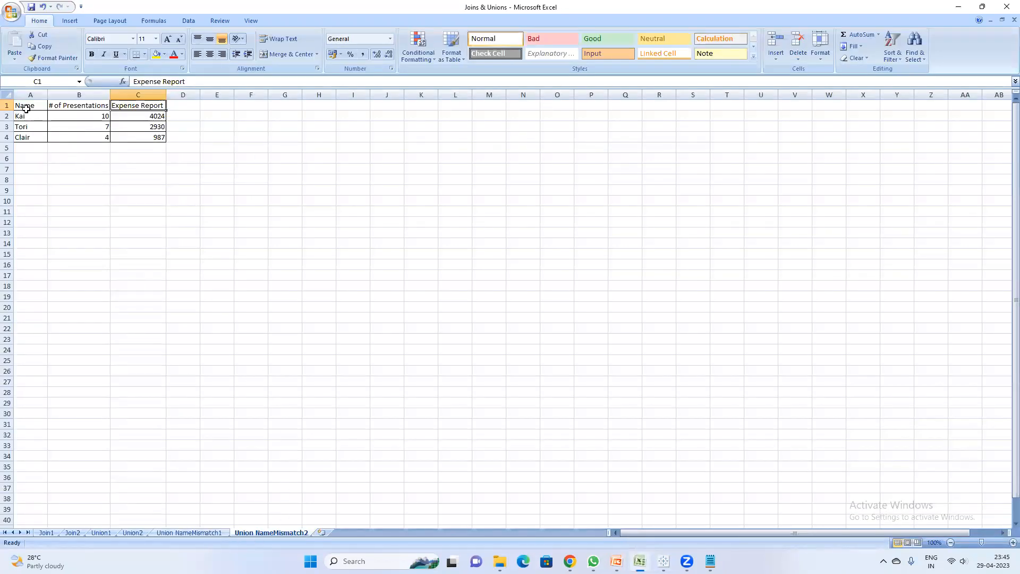
{"action": "left_click_drag", "start_coordinate": [26, 107], "coordinate": [141, 135]}
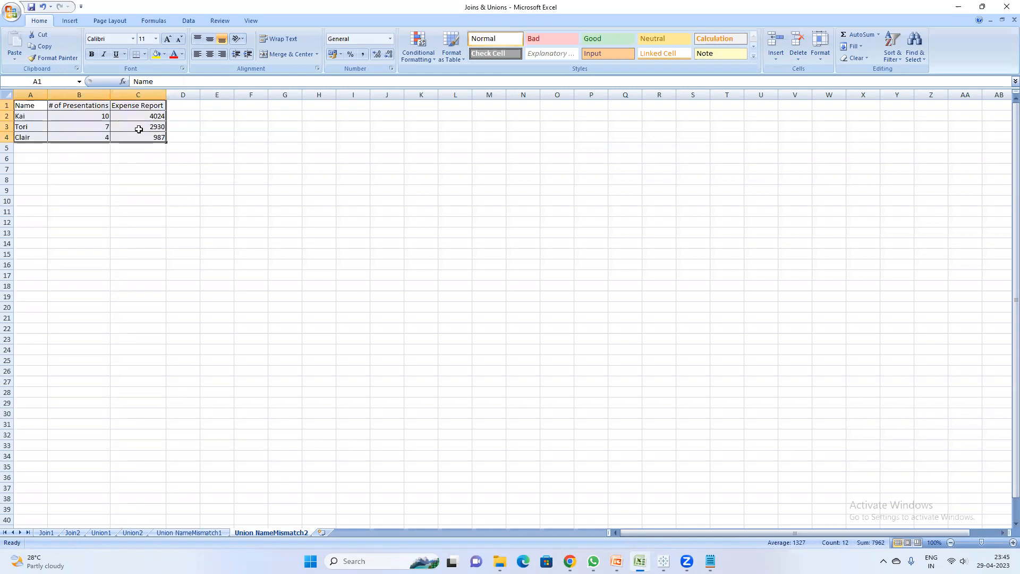
{"action": "key", "text": "ctrl+c"}
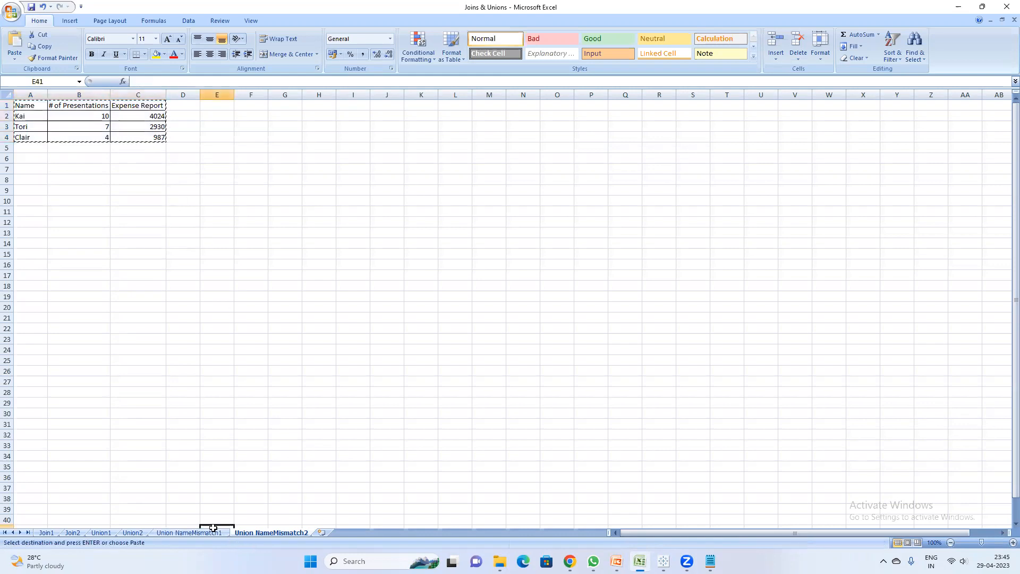
{"action": "left_click", "coordinate": [208, 533]}
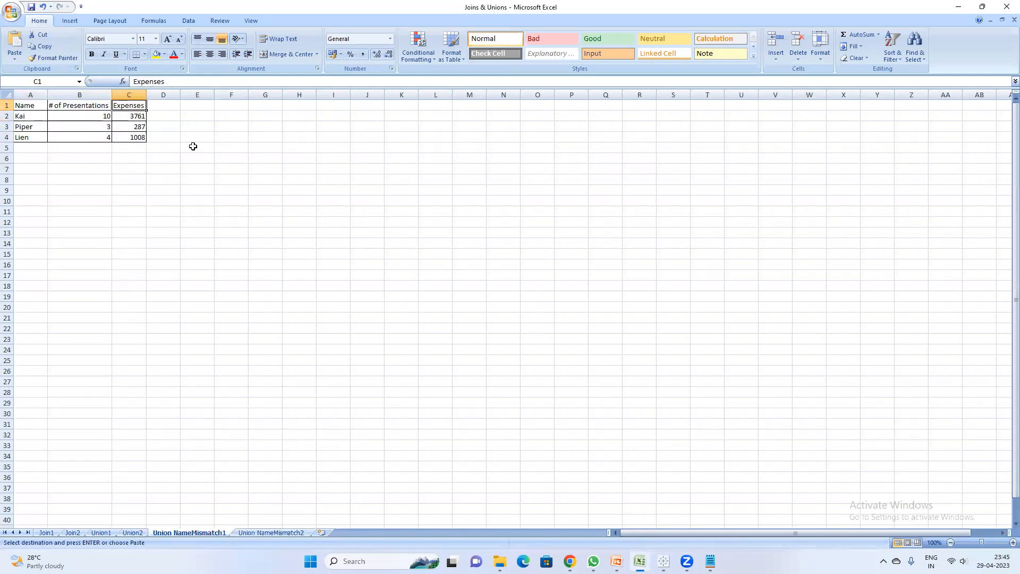
{"action": "left_click", "coordinate": [260, 105]}
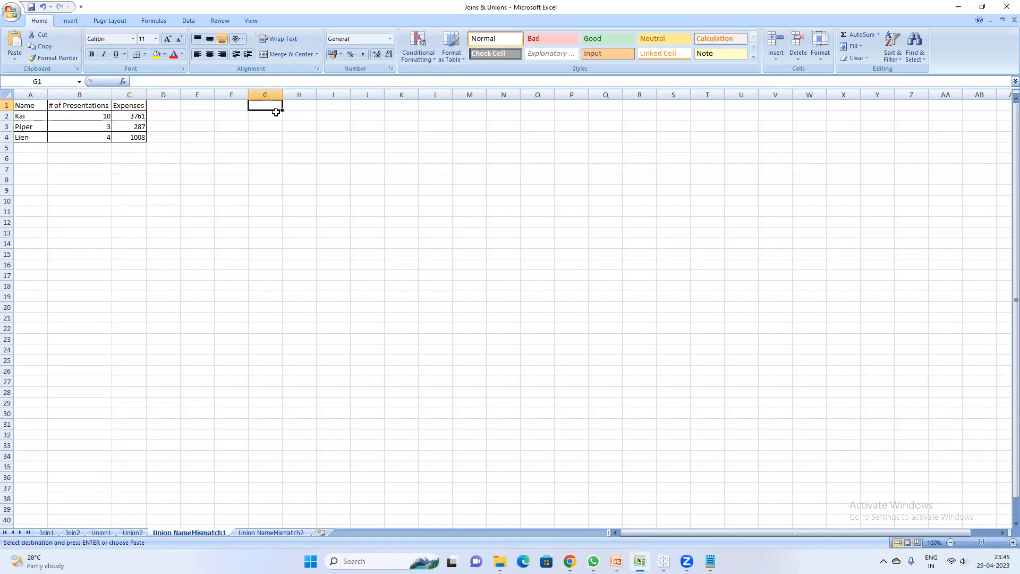
{"action": "key", "text": "ctrl+v"}
Step: Copy the name and presentation count rows of the second table (G2:H4) beneath the first table, starting at A5
{"action": "left_click_drag", "start_coordinate": [255, 117], "coordinate": [295, 135]}
{"action": "key", "text": "ctrl+c"}
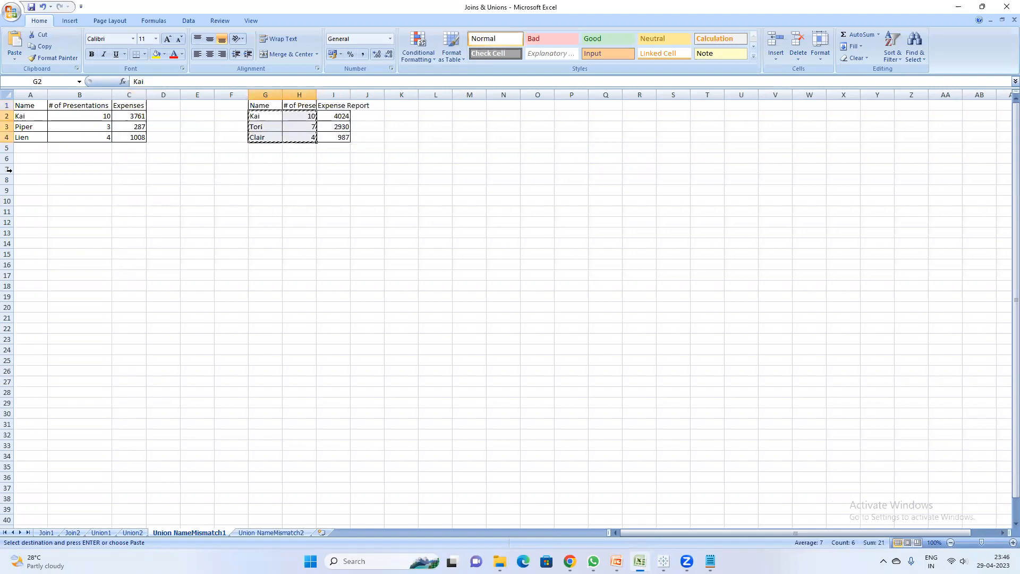
{"action": "left_click", "coordinate": [20, 144]}
{"action": "key", "text": "ctrl+v"}
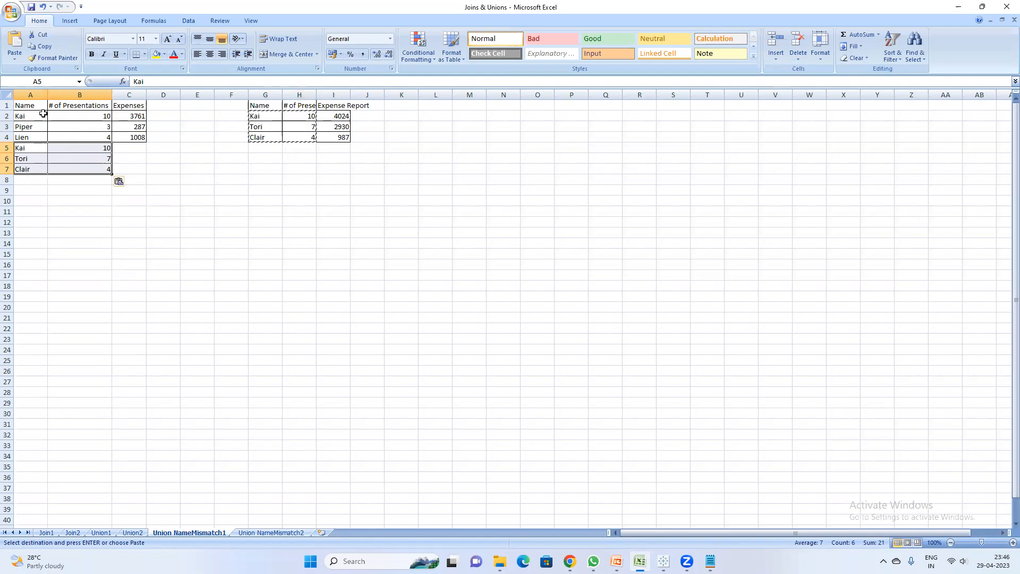
{"action": "left_click", "coordinate": [91, 138]}
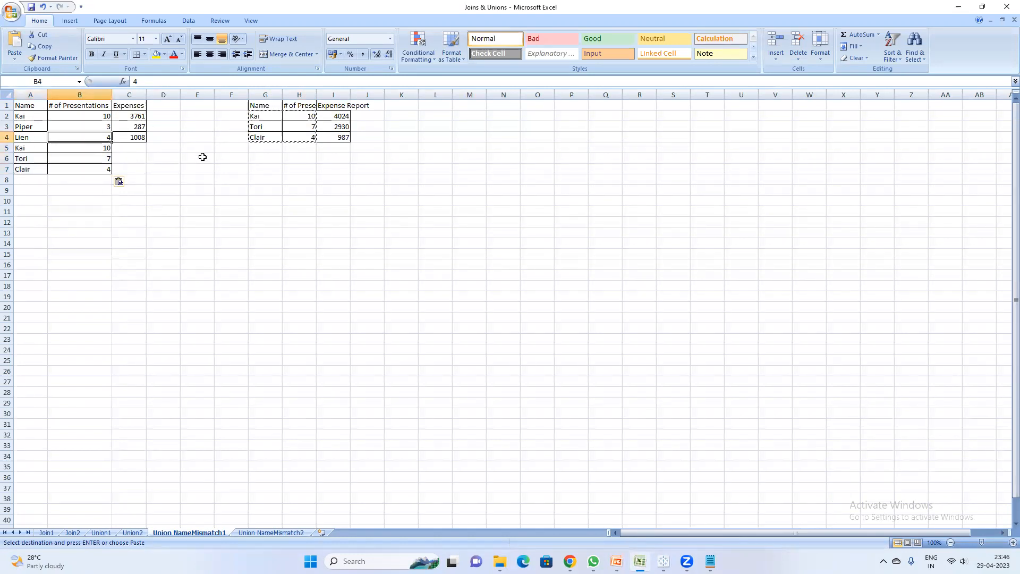
Step: Fill the Expenses cells C5:C7 of the appended rows with "null"
{"action": "left_click", "coordinate": [140, 152]}
{"action": "type", "text": "null"}
{"action": "key", "text": "Return"}
{"action": "type", "text": "nul"}
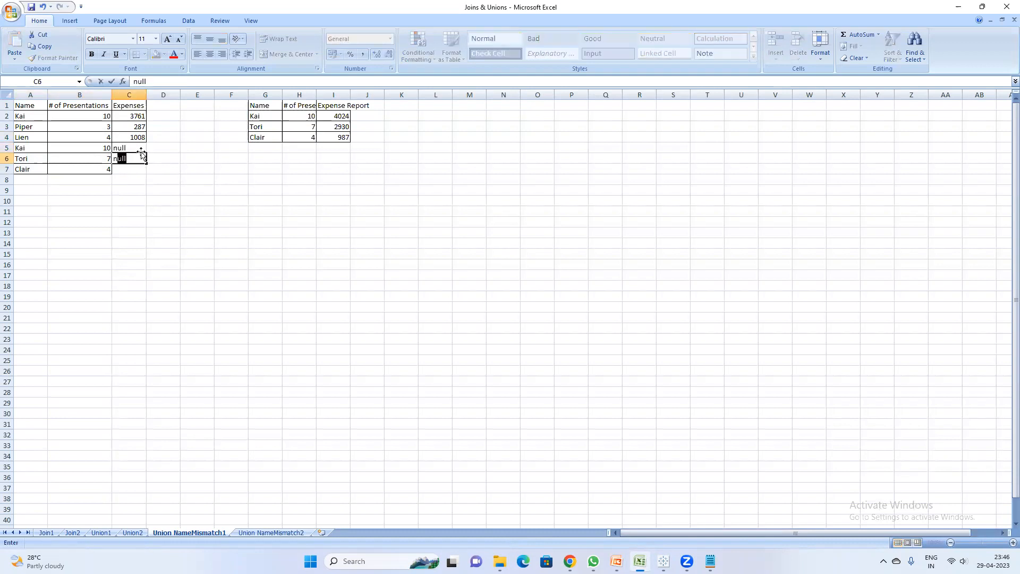
{"action": "type", "text": "l"}
{"action": "key", "text": "Return"}
{"action": "type", "text": "n"}
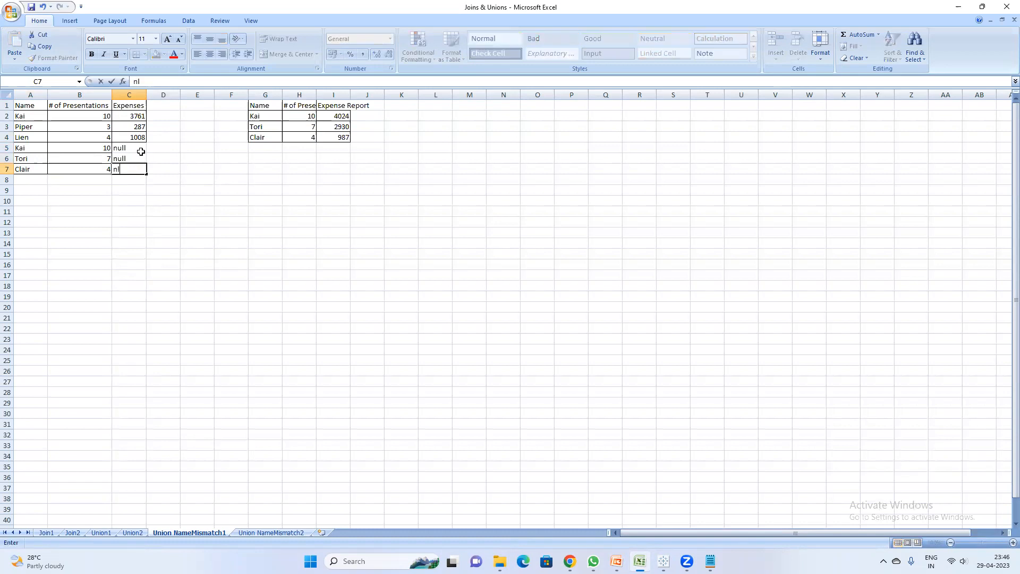
{"action": "type", "text": "ull"}
{"action": "key", "text": "Return"}
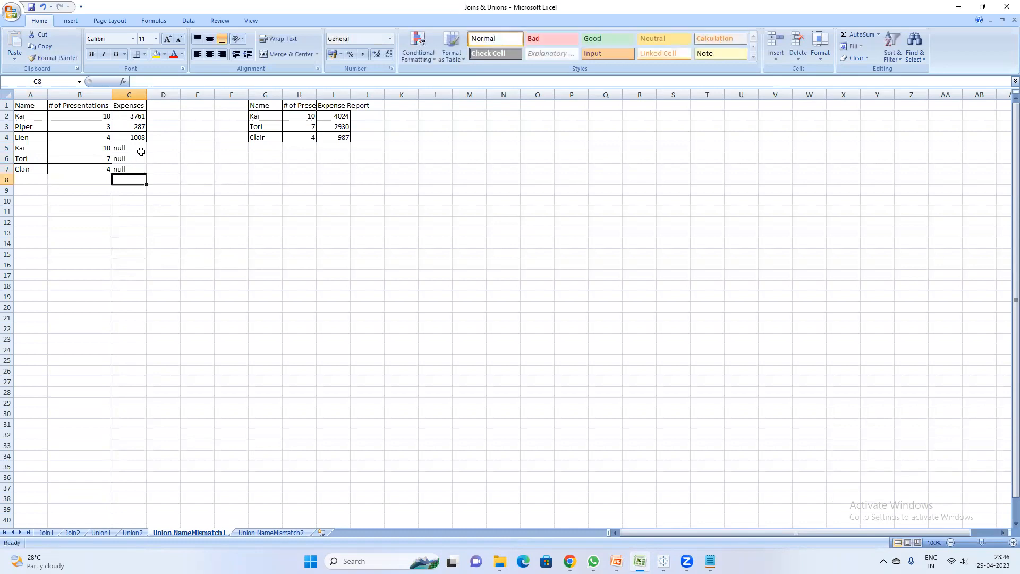
Step: Add an "expense report" column header in D1 and fill D2:D4 with "null"
{"action": "left_click", "coordinate": [162, 103]}
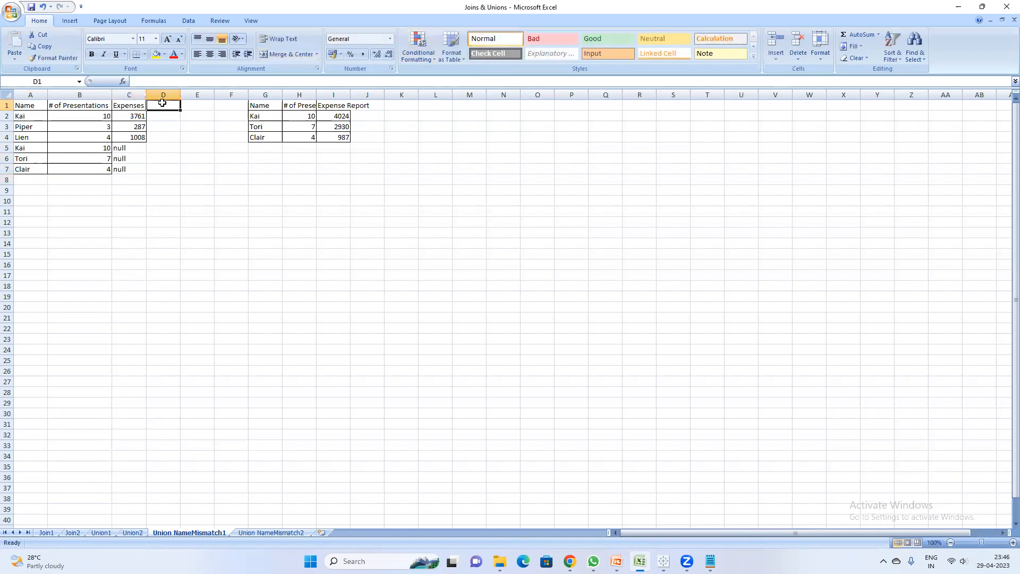
{"action": "type", "text": "expense report"}
{"action": "key", "text": "Return"}
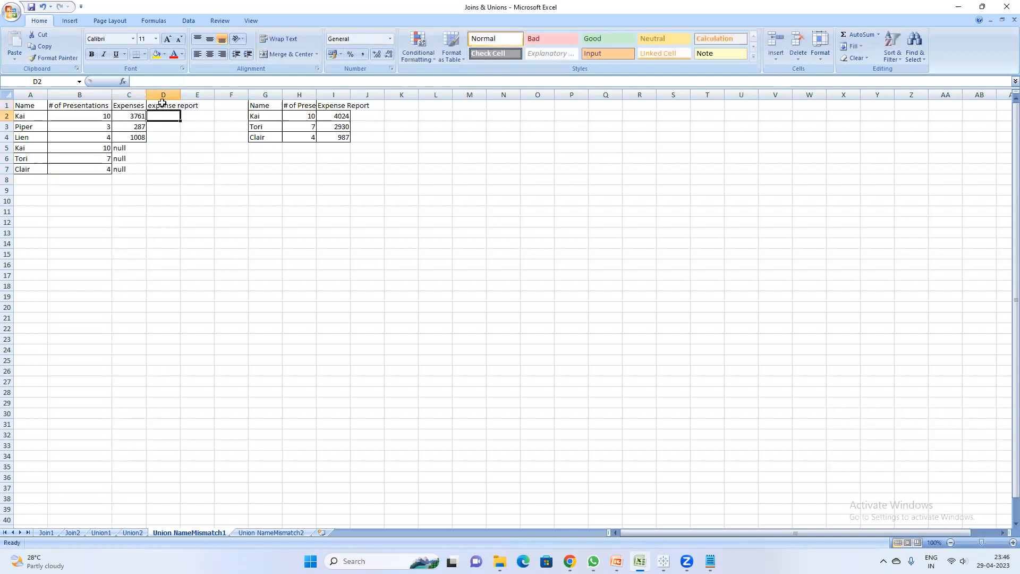
{"action": "type", "text": "null"}
{"action": "key", "text": "Return"}
{"action": "type", "text": "n"}
{"action": "key", "text": "Return"}
{"action": "type", "text": "n"}
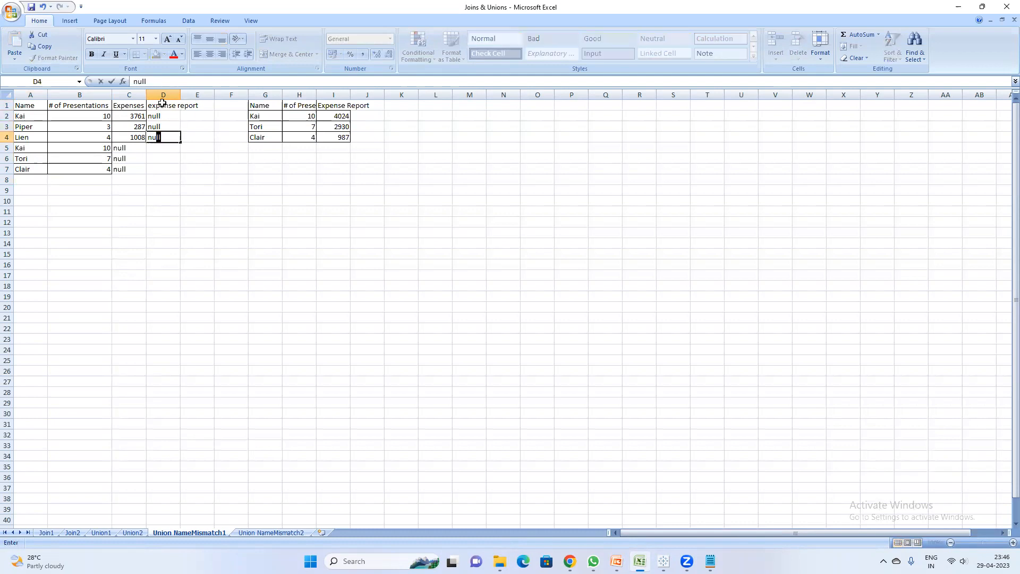
{"action": "key", "text": "Return"}
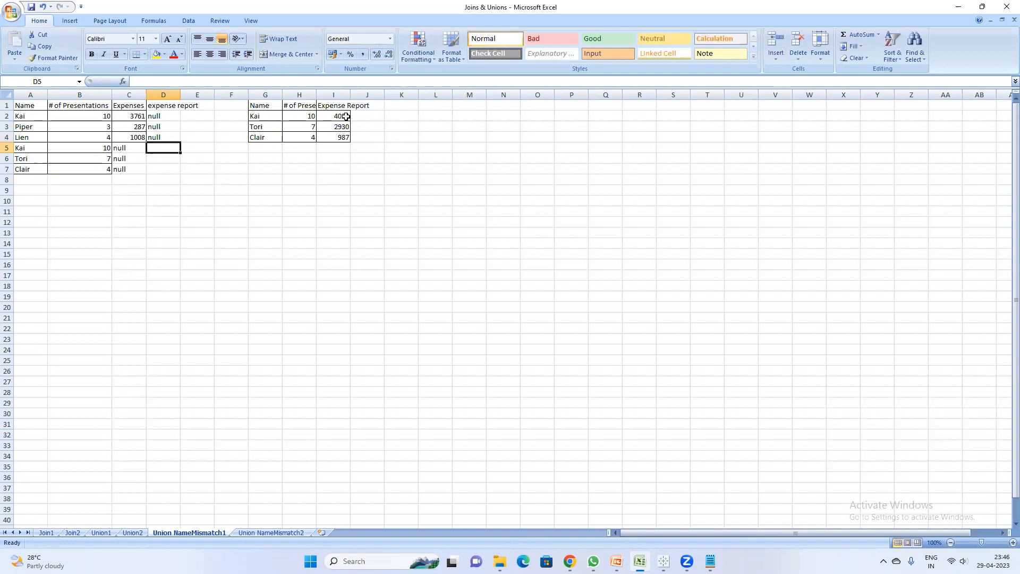
Step: Copy the second table's Expense Report values (I2:I4) into D5:D7 of the combined table
{"action": "left_click_drag", "start_coordinate": [346, 116], "coordinate": [343, 138]}
{"action": "key", "text": "ctrl+c"}
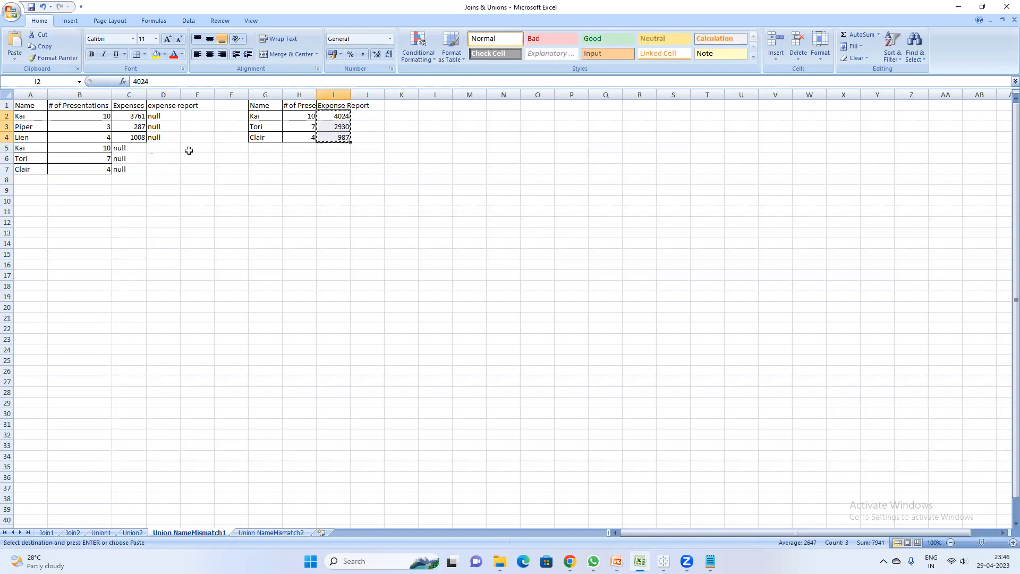
{"action": "left_click", "coordinate": [165, 150]}
{"action": "key", "text": "ctrl+v"}
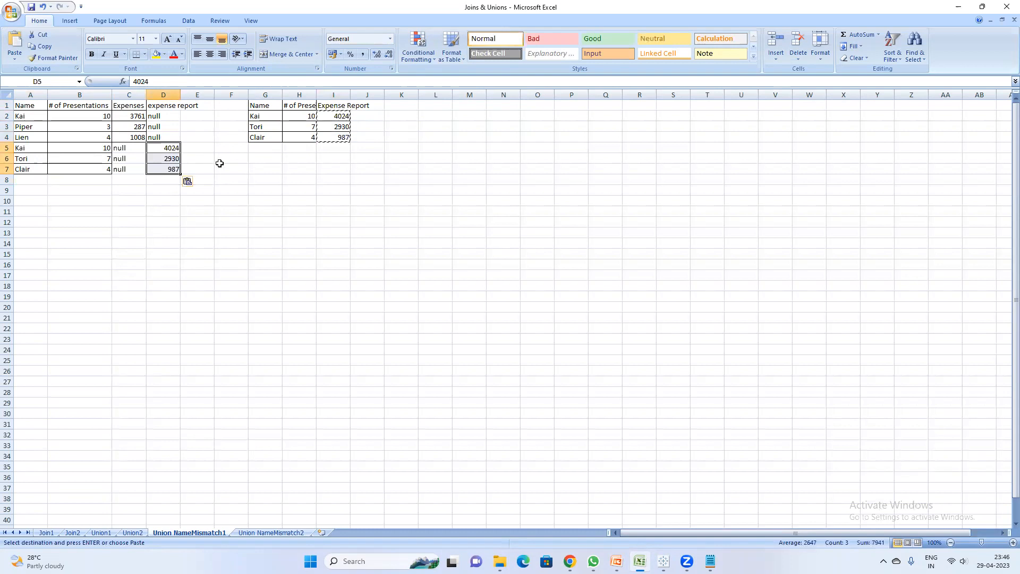
{"action": "left_click", "coordinate": [231, 178]}
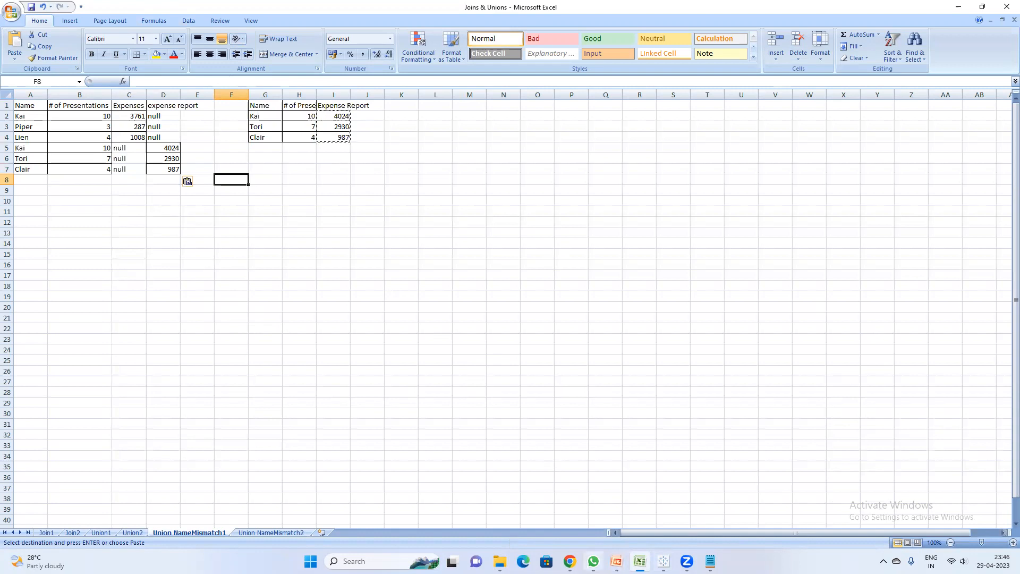
Step: Check the meeting window in the browser, minimize it, and return to the "Union when names mismatch" slide in PowerPoint
{"action": "mouse_move", "coordinate": [570, 561]}
{"action": "left_click", "coordinate": [491, 493]}
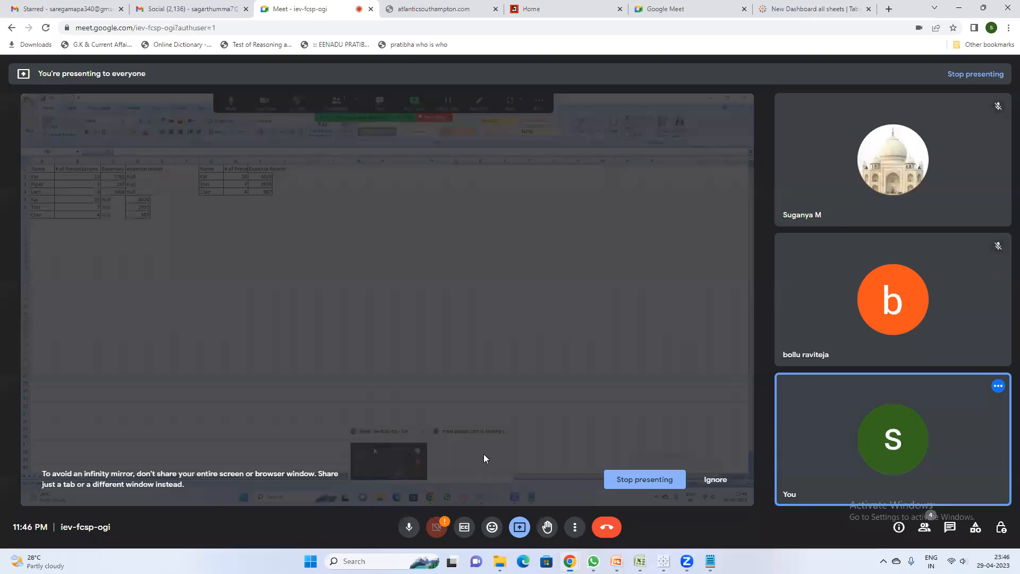
{"action": "left_click", "coordinate": [956, 8]}
{"action": "mouse_move", "coordinate": [617, 562]}
{"action": "left_click", "coordinate": [638, 507]}
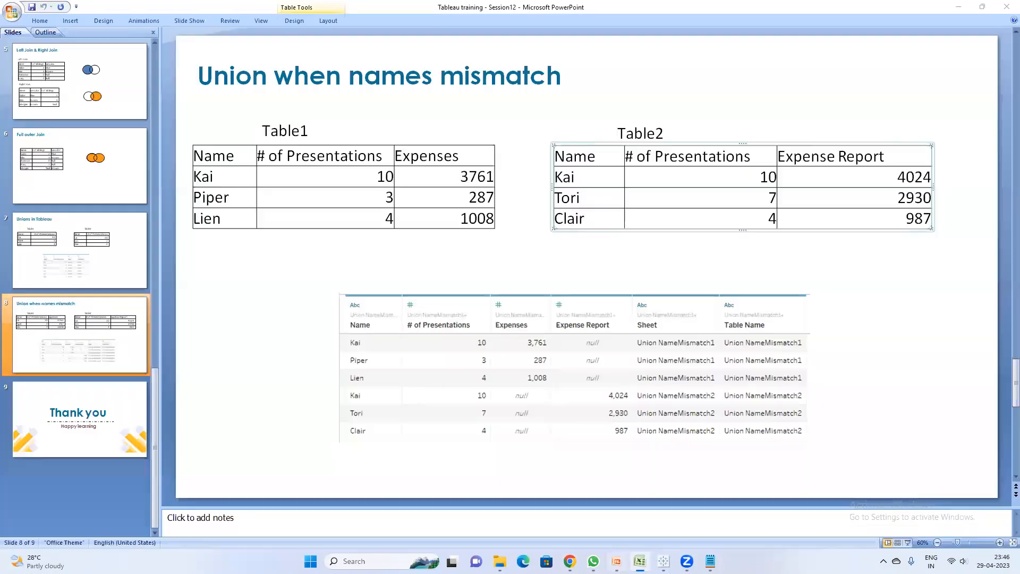
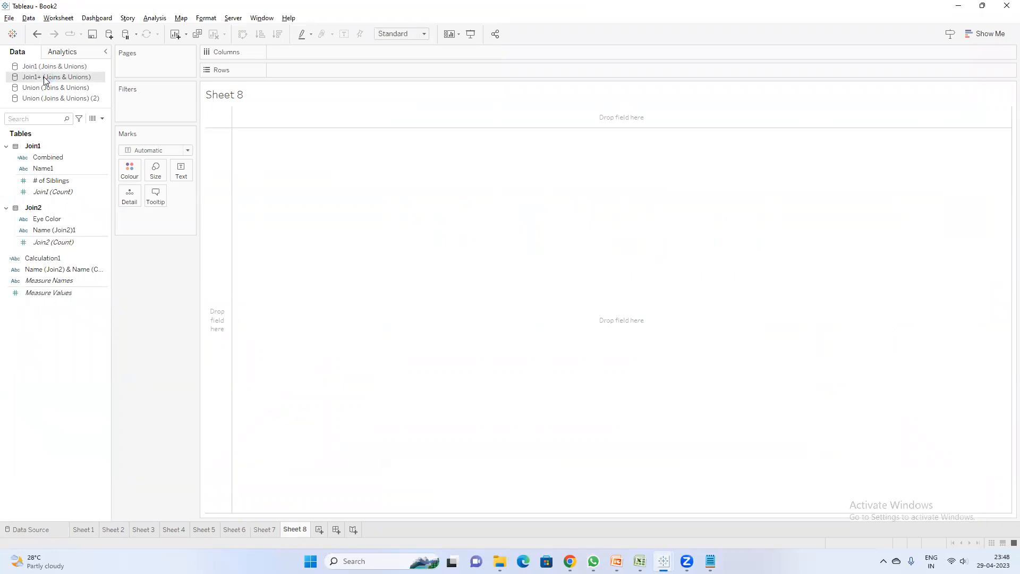
Step: Create a new Tableau workbook, connect it to the Joins & Unions Excel file, and add the Join1 sheet as its data source
{"action": "key", "text": "ctrl+n"}
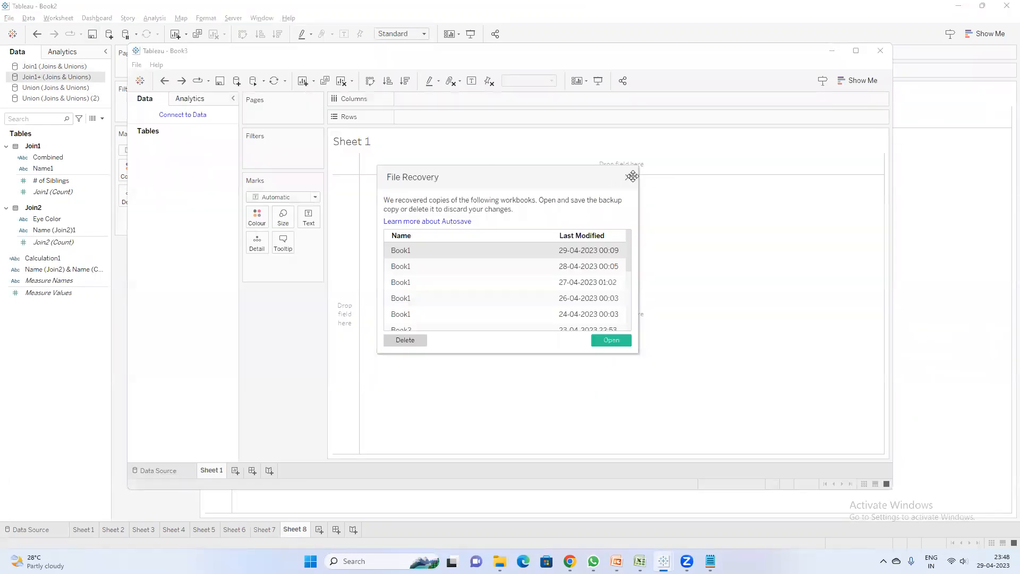
{"action": "left_click", "coordinate": [632, 177]}
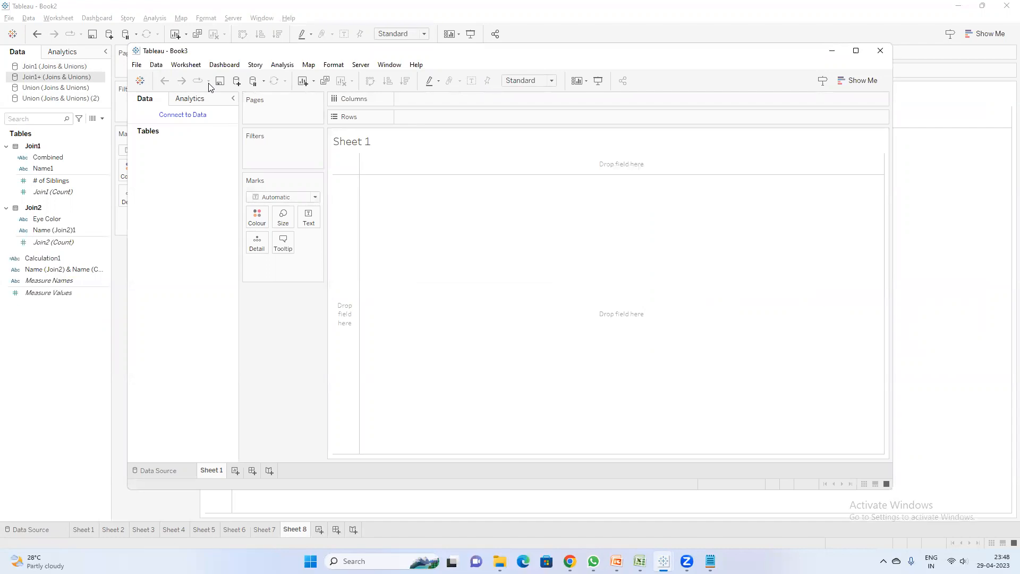
{"action": "left_click", "coordinate": [235, 82]}
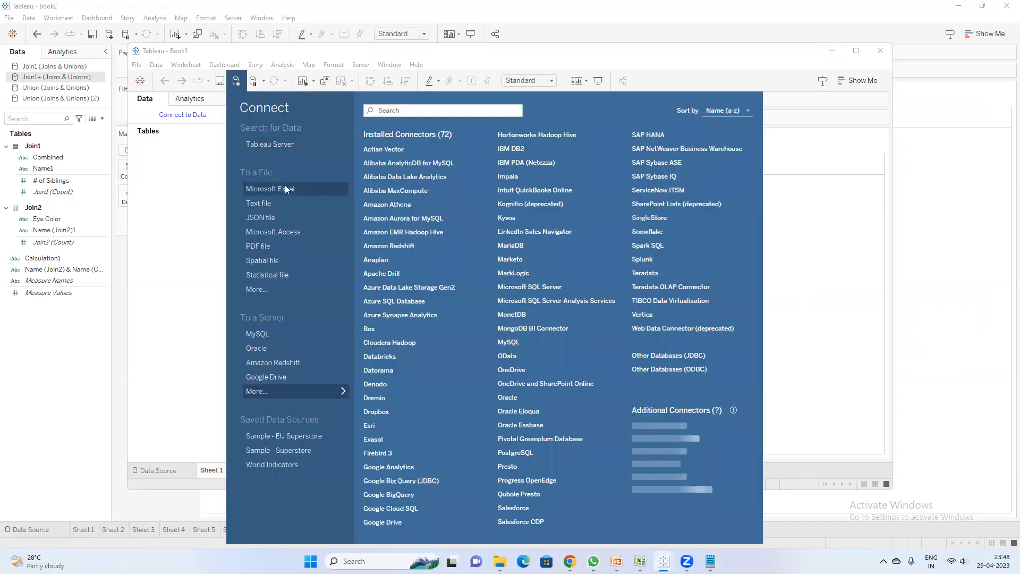
{"action": "left_click", "coordinate": [284, 192]}
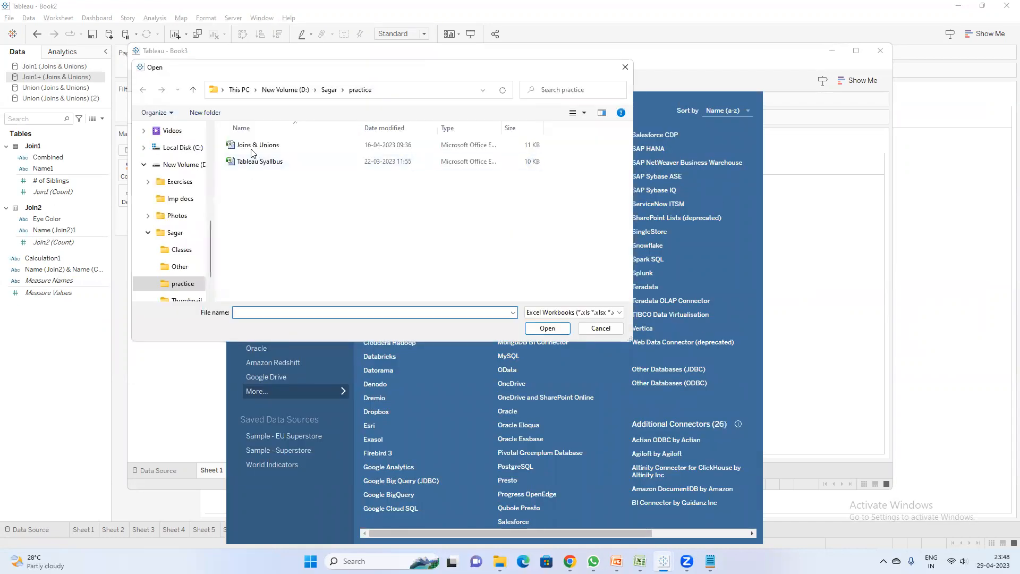
{"action": "double_click", "coordinate": [255, 147]}
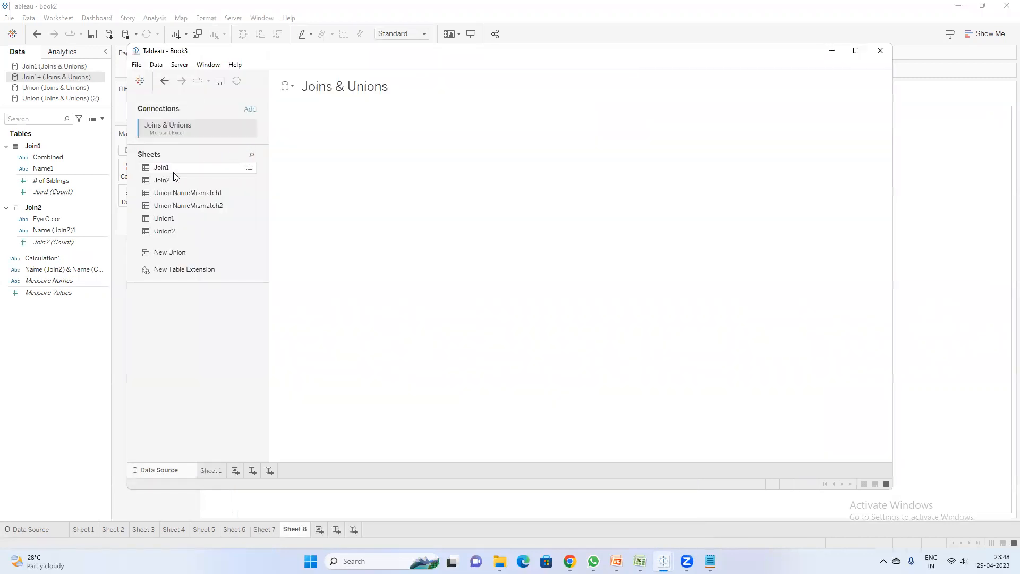
{"action": "left_click_drag", "start_coordinate": [248, 167], "coordinate": [365, 173]}
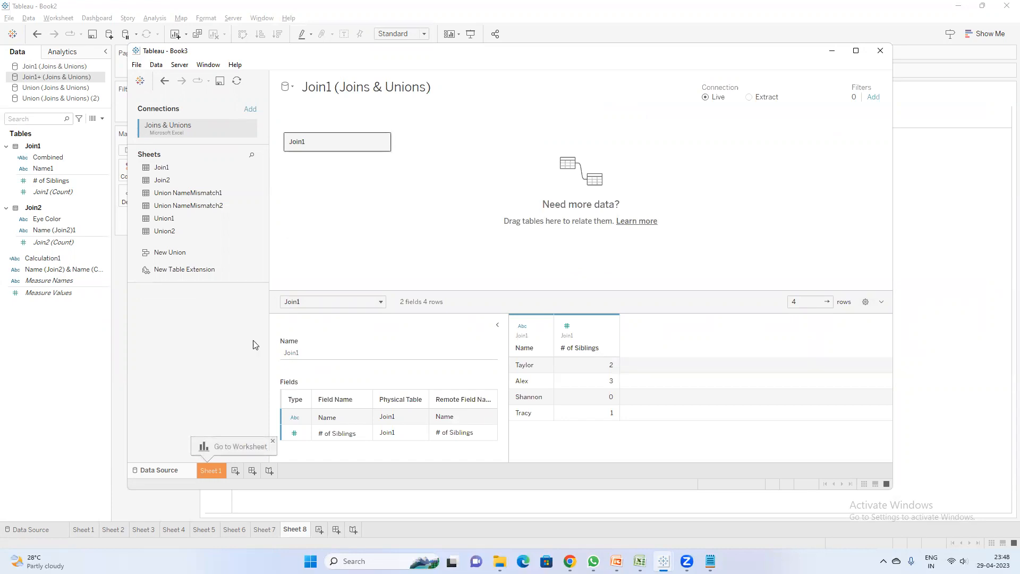
Step: Add a second data source from the Joins & Unions Excel file using the Join2 sheet, and return to Sheet 1
{"action": "left_click", "coordinate": [219, 470]}
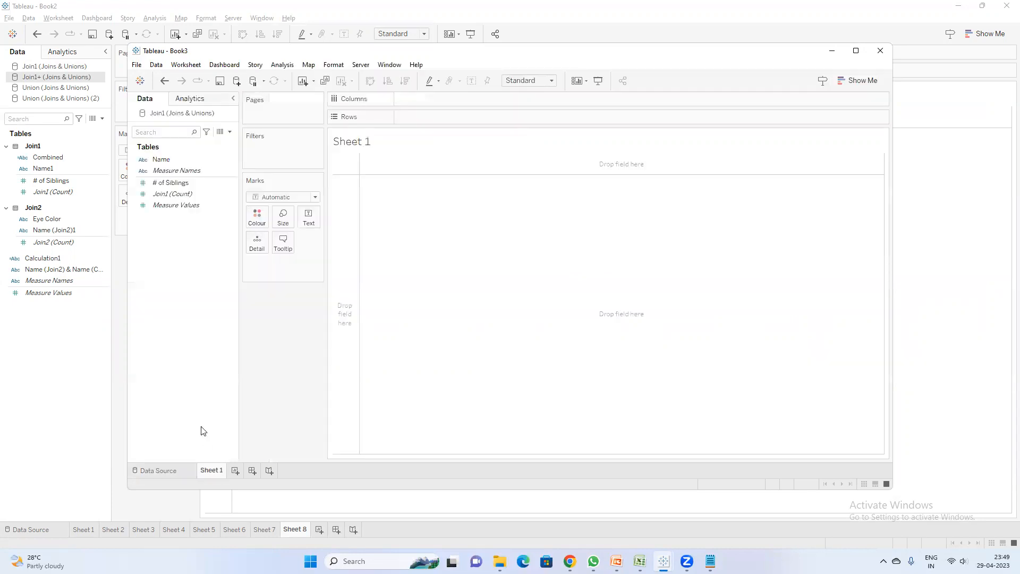
{"action": "left_click", "coordinate": [236, 81]}
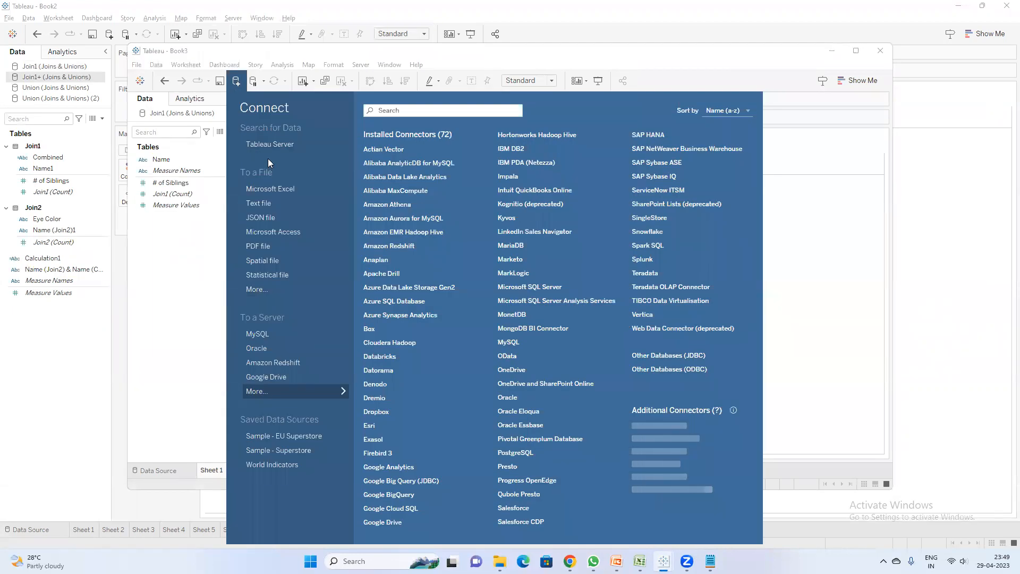
{"action": "left_click", "coordinate": [276, 189]}
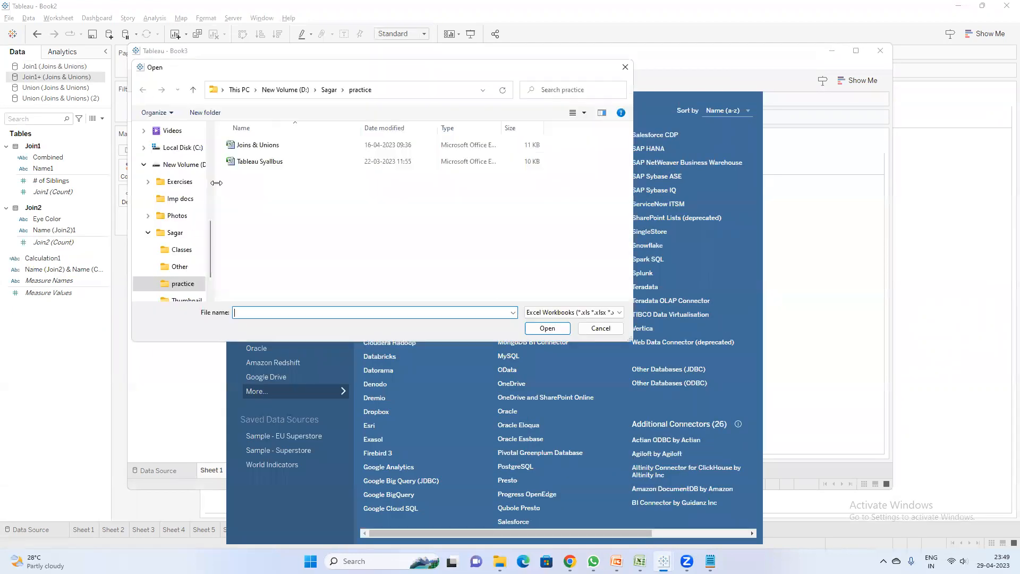
{"action": "double_click", "coordinate": [257, 145]}
{"action": "double_click", "coordinate": [205, 180]}
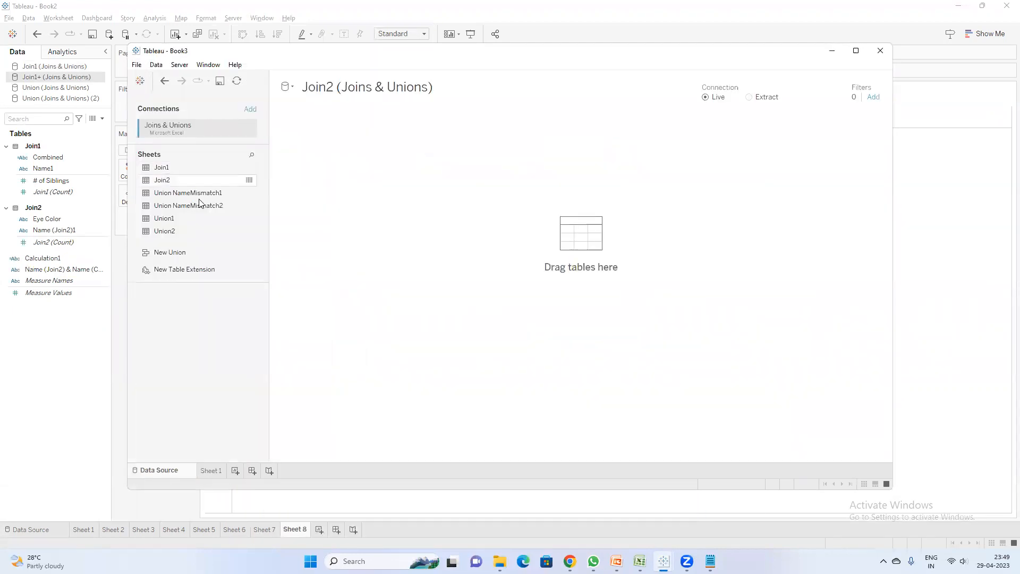
{"action": "left_click", "coordinate": [211, 471]}
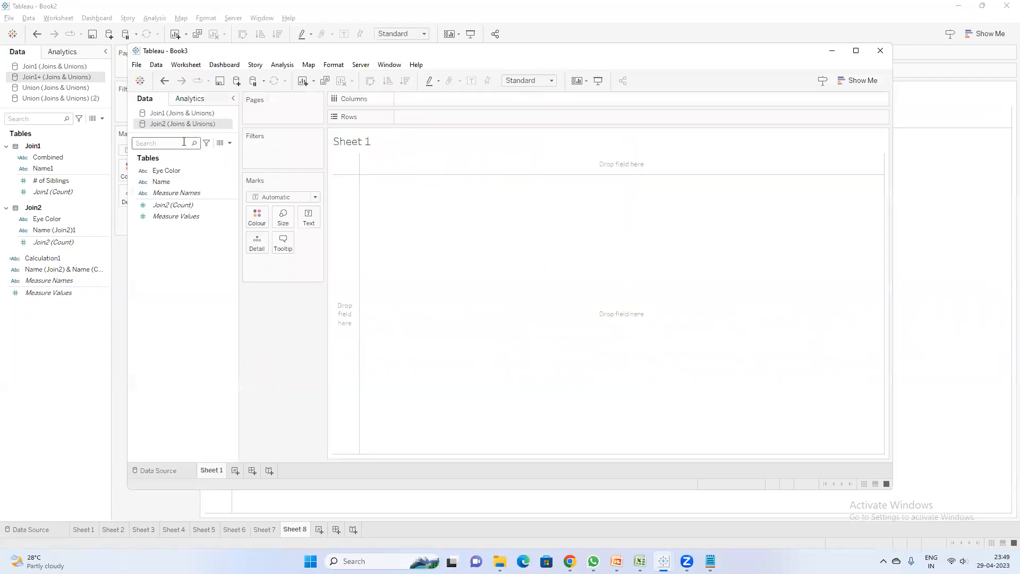
Step: Build a text table on Sheet 1 from the Join1 source with Name on rows and the sum of # of Siblings as values
{"action": "left_click", "coordinate": [188, 113]}
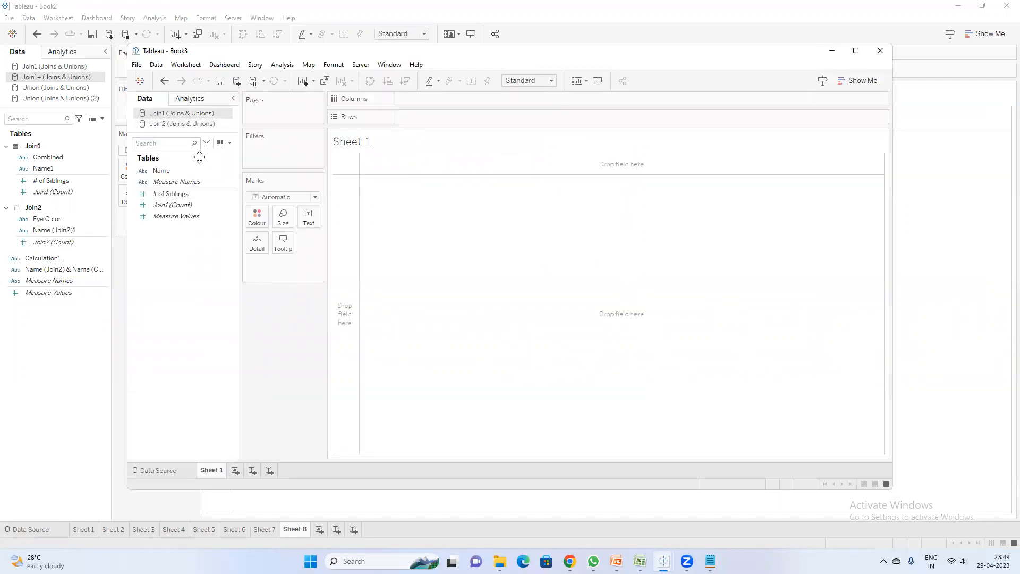
{"action": "left_click", "coordinate": [173, 170]}
{"action": "double_click", "coordinate": [173, 170]}
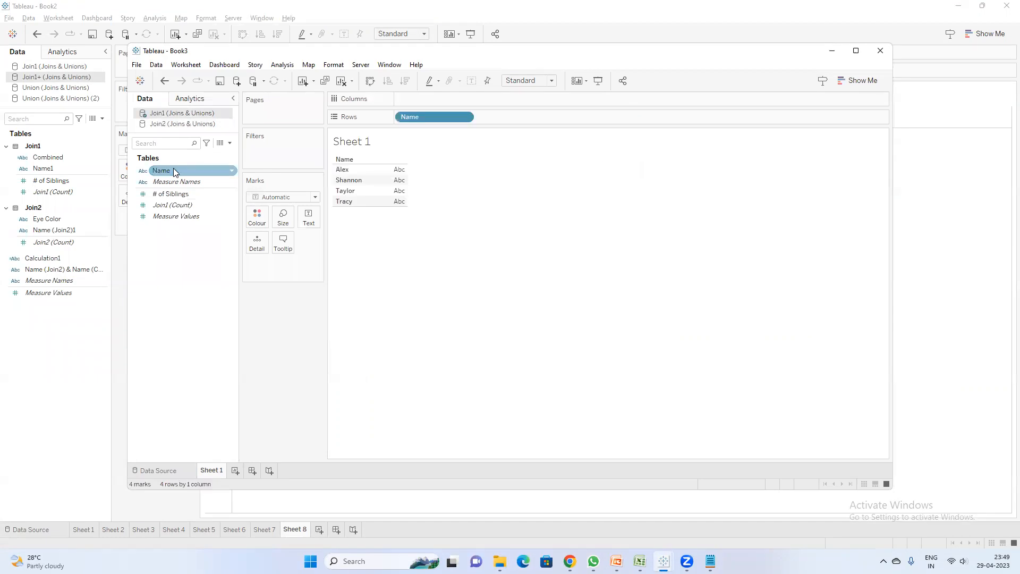
{"action": "left_click", "coordinate": [189, 193]}
{"action": "double_click", "coordinate": [186, 190]}
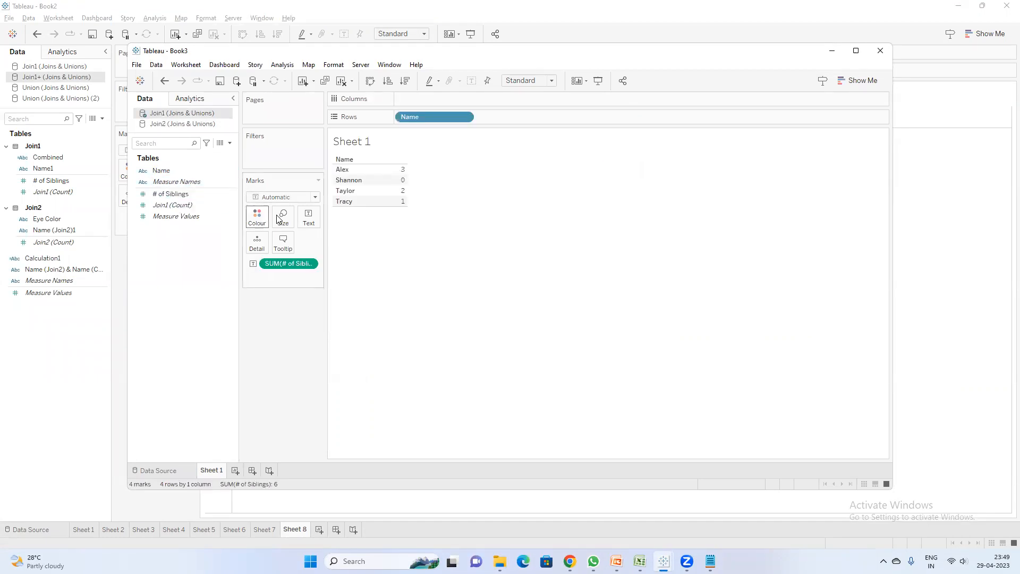
Step: Widen the data pane and compare the Name field in the Join1 and Join2 sources, including its linking-field marker in Join2
{"action": "left_click", "coordinate": [232, 220]}
{"action": "left_click_drag", "start_coordinate": [237, 216], "coordinate": [249, 218]}
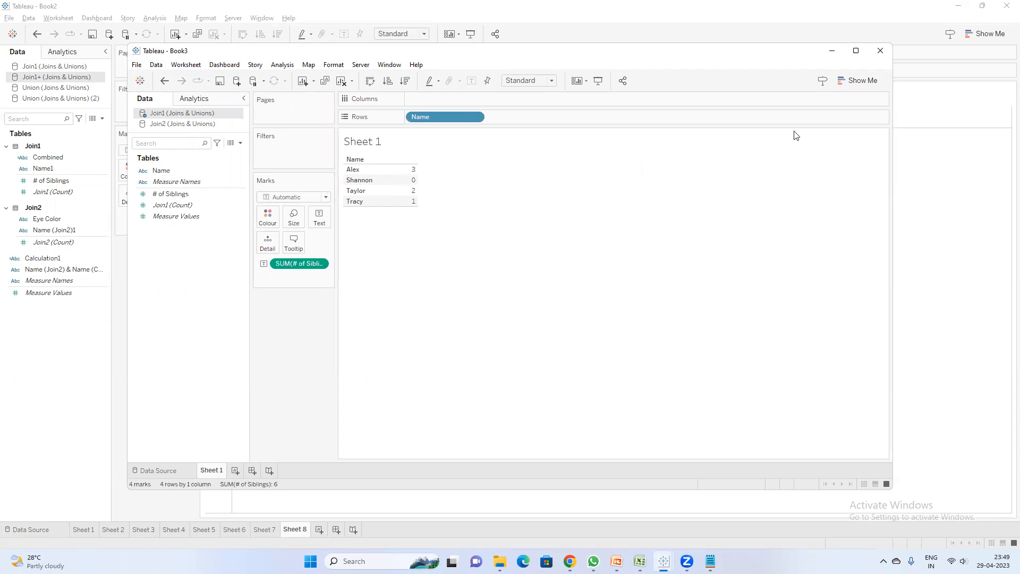
{"action": "left_click", "coordinate": [201, 124]}
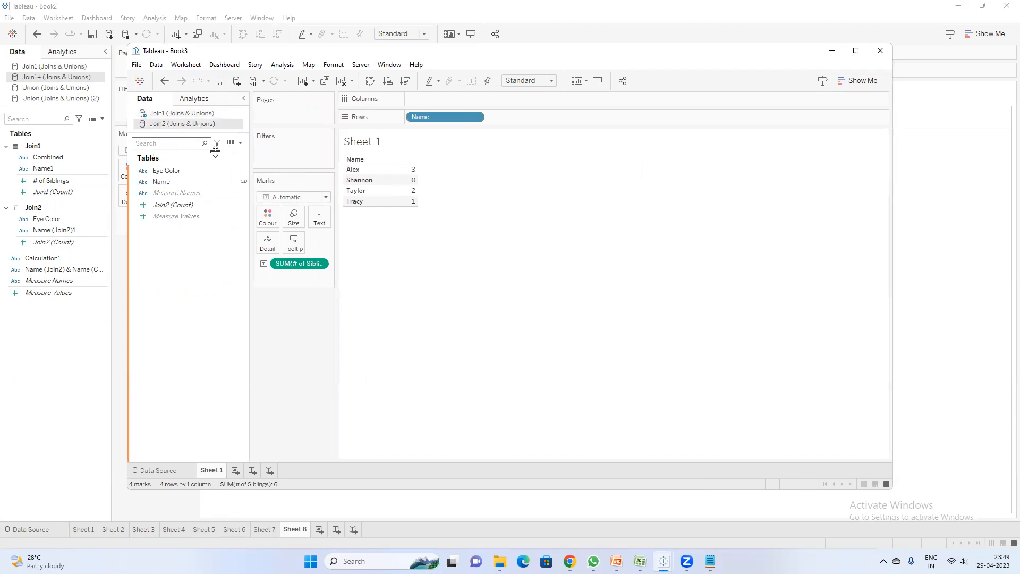
{"action": "left_click_drag", "start_coordinate": [249, 197], "coordinate": [292, 197]}
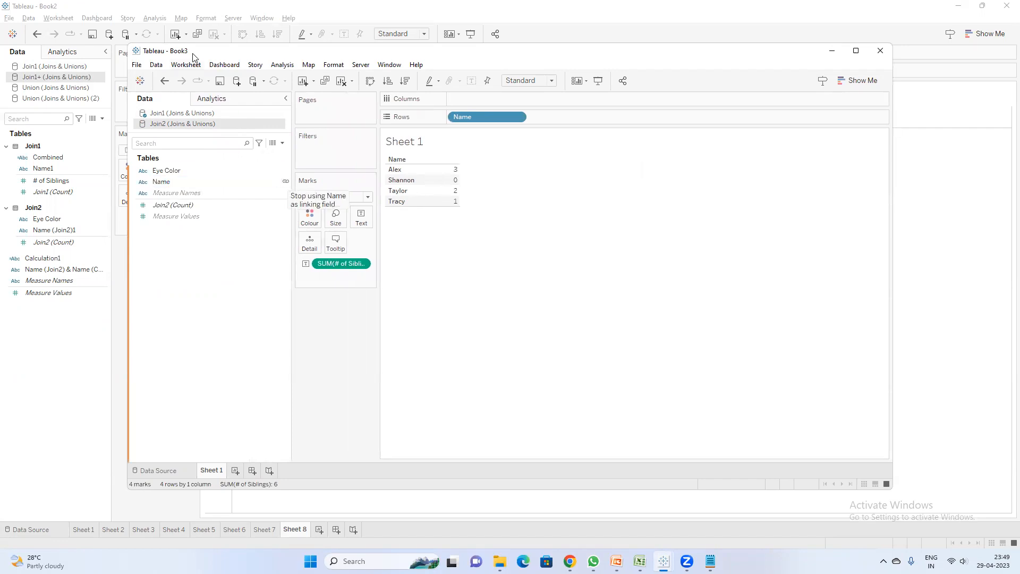
{"action": "left_click", "coordinate": [186, 115]}
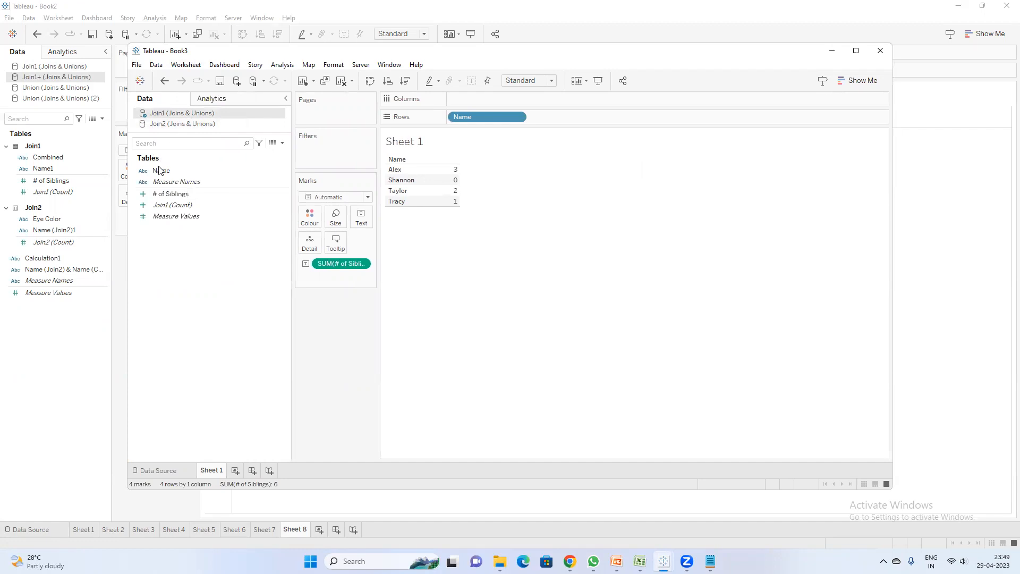
{"action": "left_click", "coordinate": [159, 170]}
{"action": "left_click", "coordinate": [177, 126]}
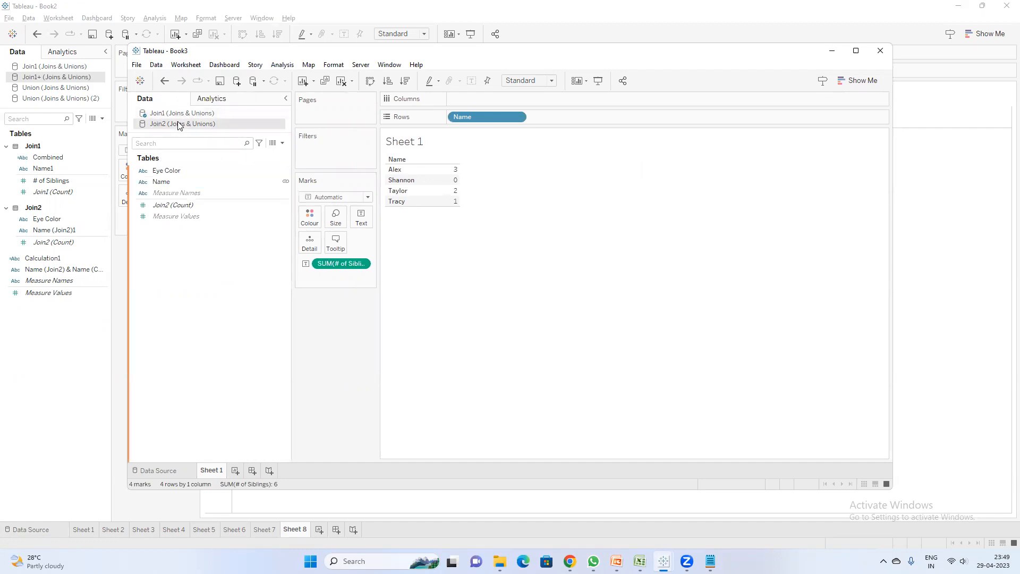
{"action": "left_click", "coordinate": [181, 184]}
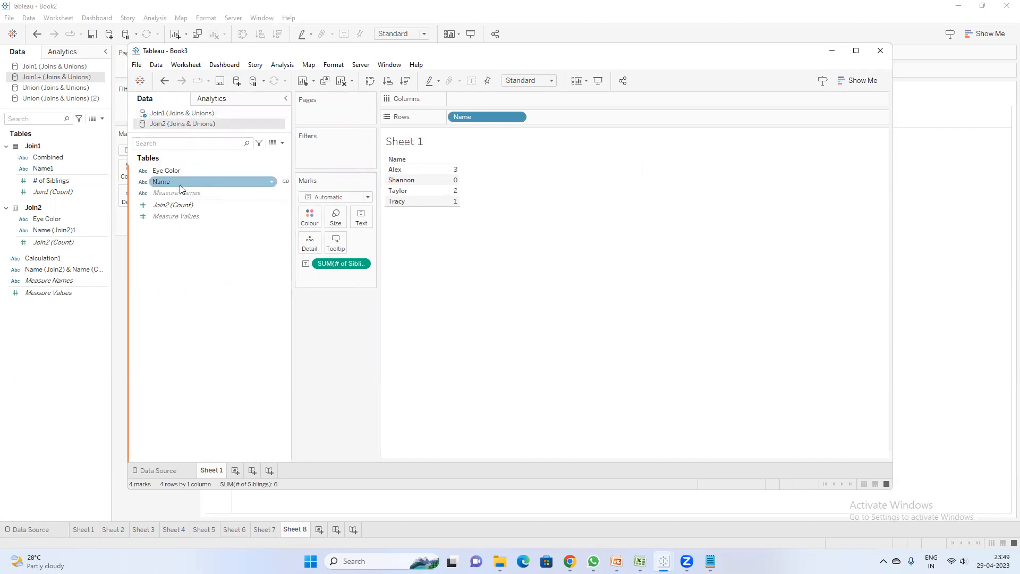
{"action": "left_click", "coordinate": [180, 185]}
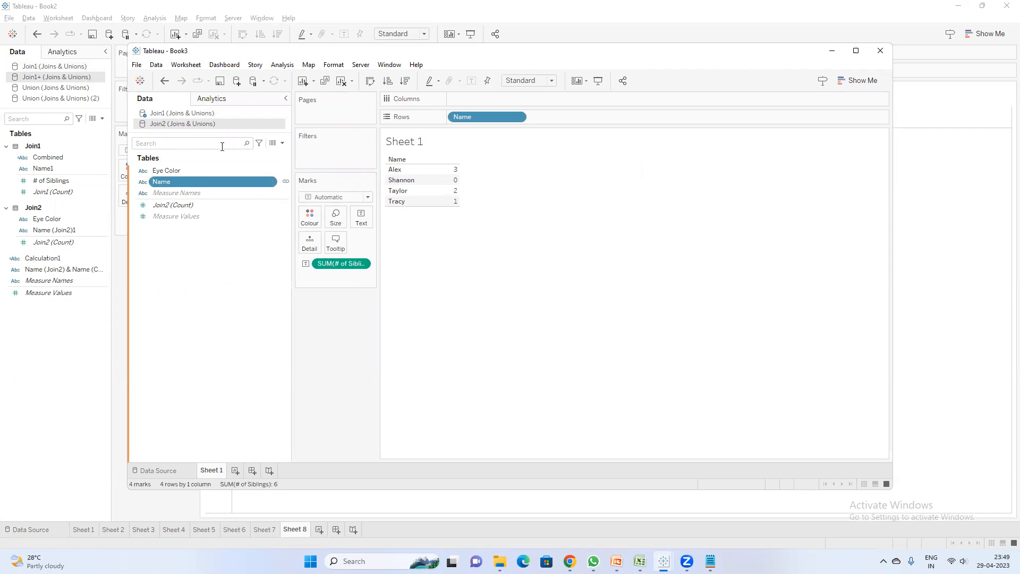
{"action": "left_click", "coordinate": [286, 184]}
Step: Switch to Notepad and replace the note with the lines "blue tick mark -- Primary datasource" and "Orange tick mark -- Secondary datasource"
{"action": "left_click", "coordinate": [711, 561]}
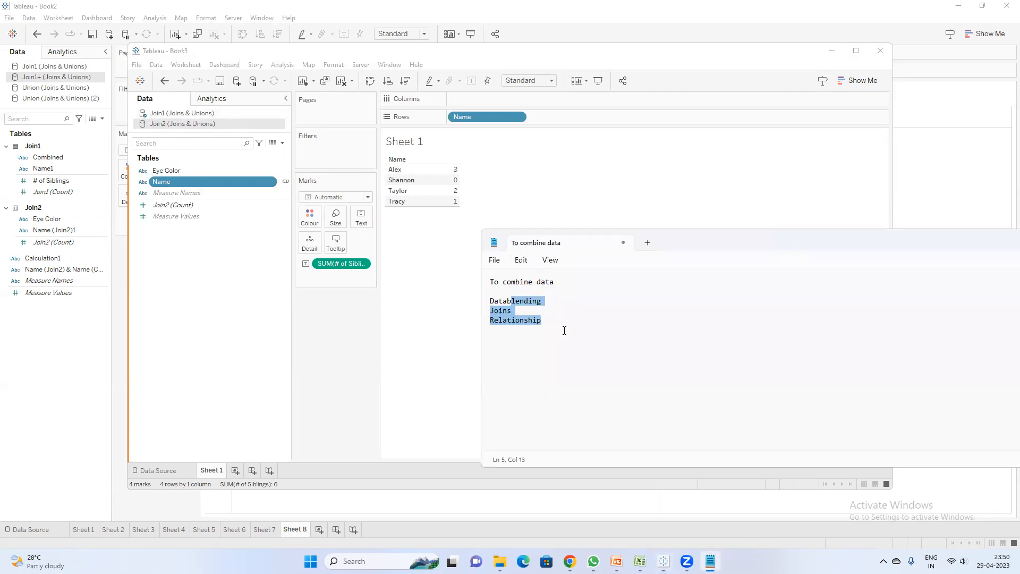
{"action": "key", "text": "ctrl+a"}
{"action": "type", "text": "b"}
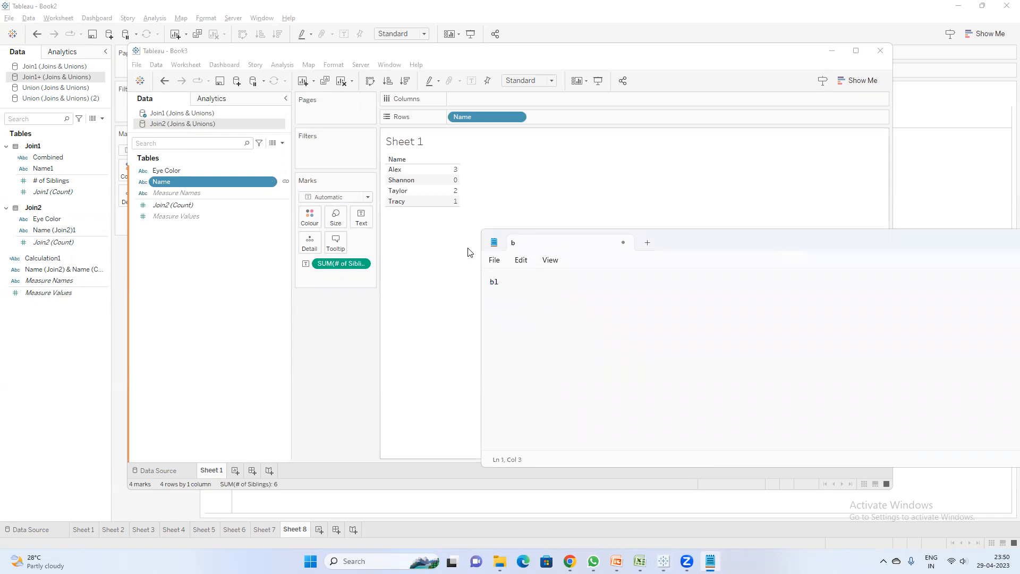
{"action": "type", "text": "lue tick mark -- Primary datasour"}
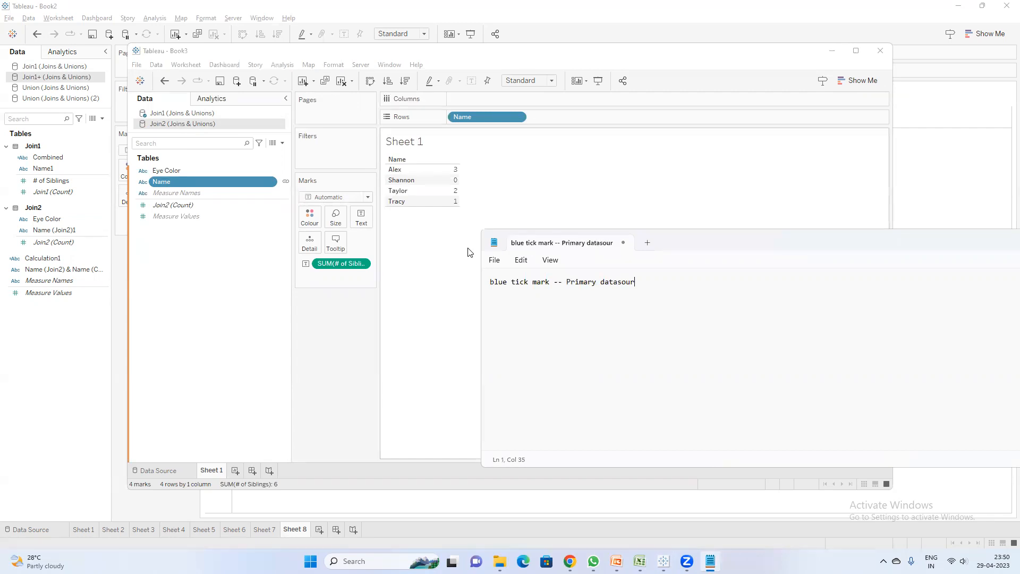
{"action": "type", "text": "ce"}
{"action": "key", "text": "Return"}
{"action": "type", "text": "rce"}
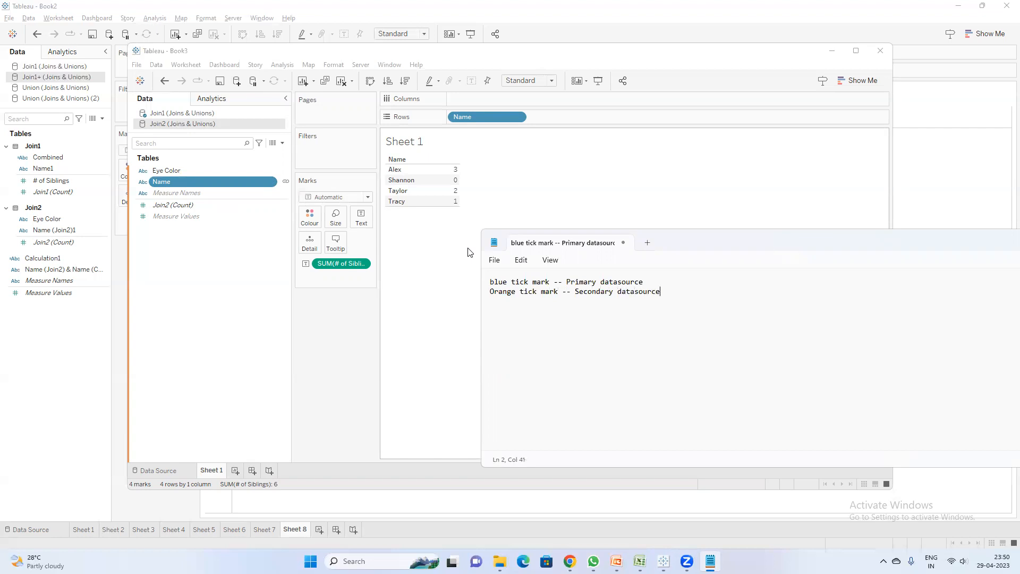
Step: Back in Tableau, stop using Name as the linking field in Join2 and add Join2's Eye Color to the columns of Sheet 1
{"action": "left_click", "coordinate": [285, 185]}
{"action": "left_click", "coordinate": [285, 184]}
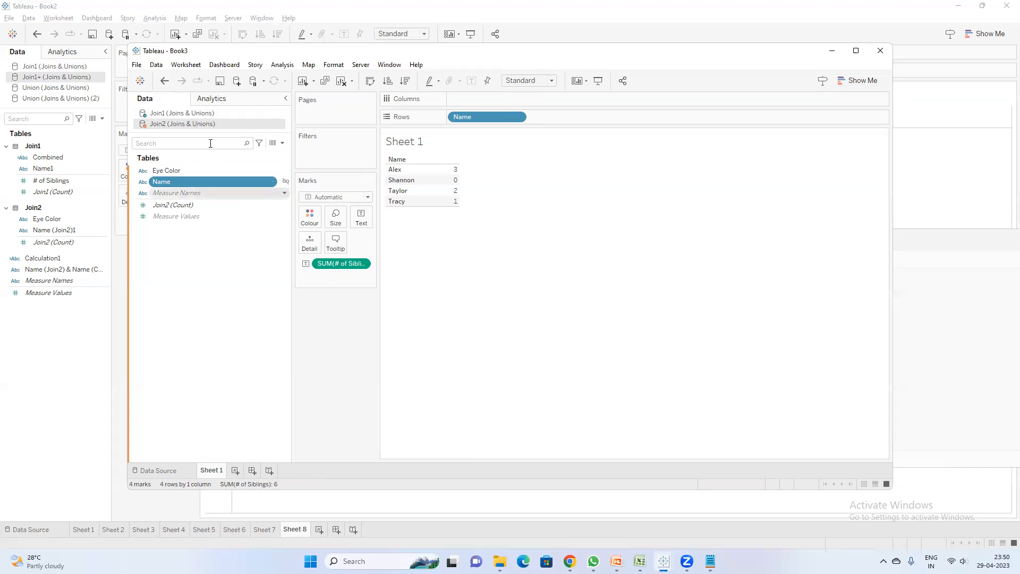
{"action": "left_click", "coordinate": [207, 206]}
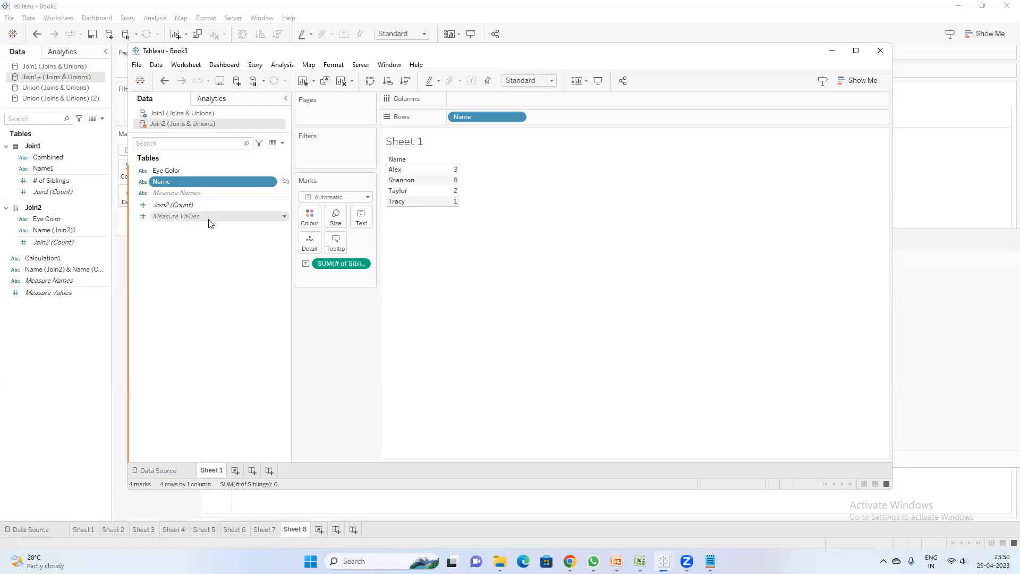
{"action": "left_click", "coordinate": [202, 274]}
{"action": "left_click", "coordinate": [165, 173]}
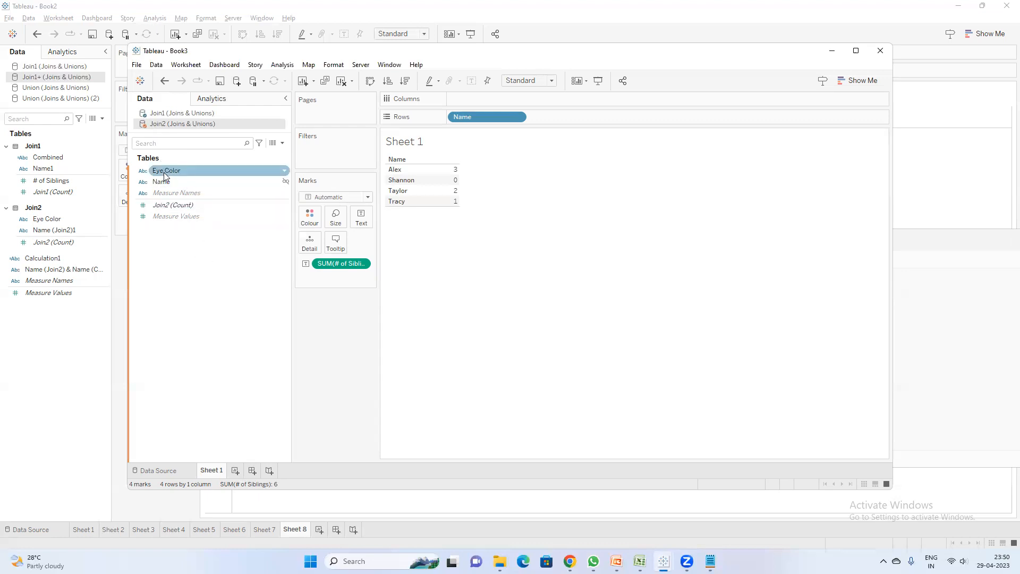
{"action": "double_click", "coordinate": [165, 174]}
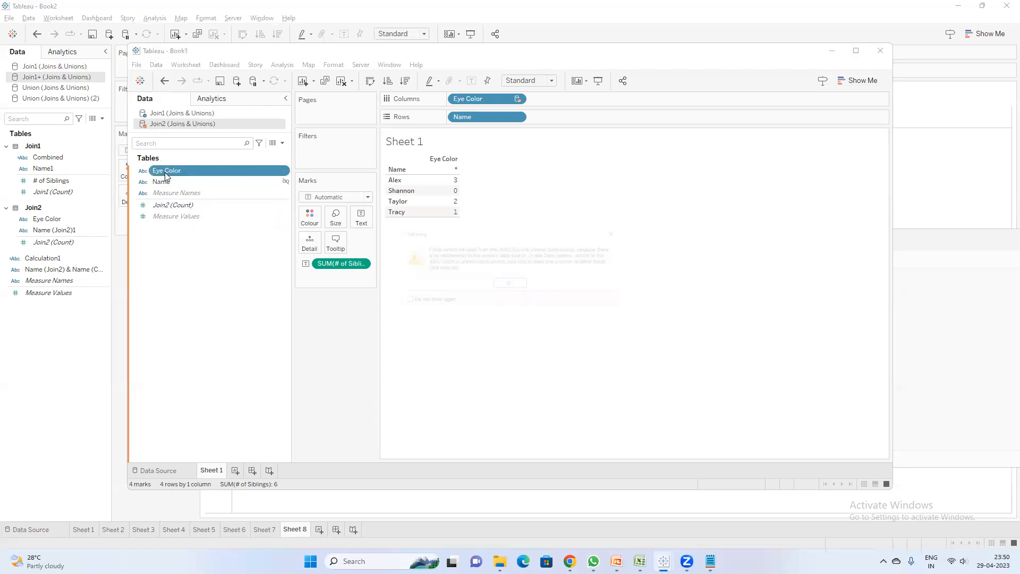
{"action": "left_click", "coordinate": [510, 285]}
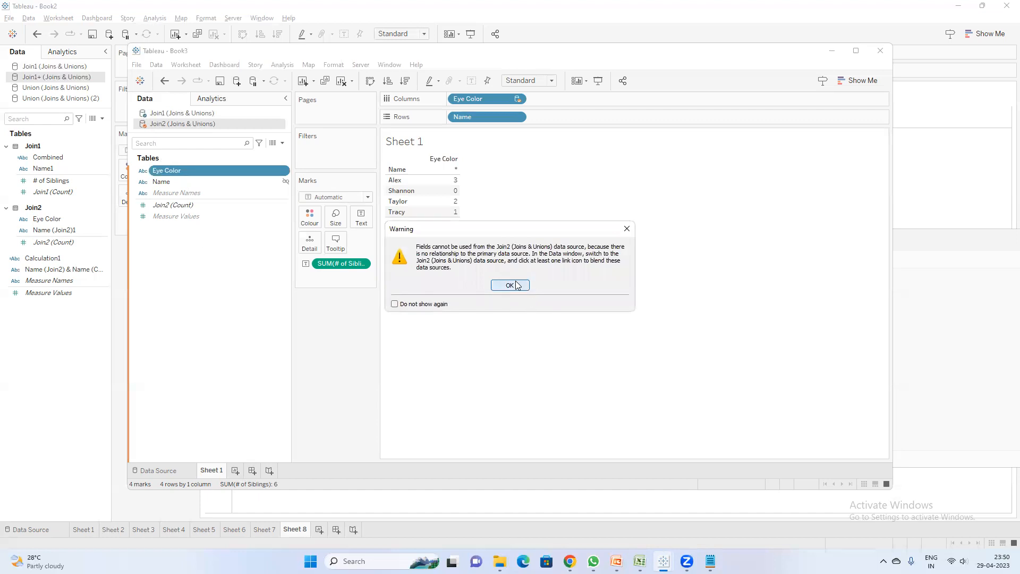
{"action": "left_click", "coordinate": [279, 205]}
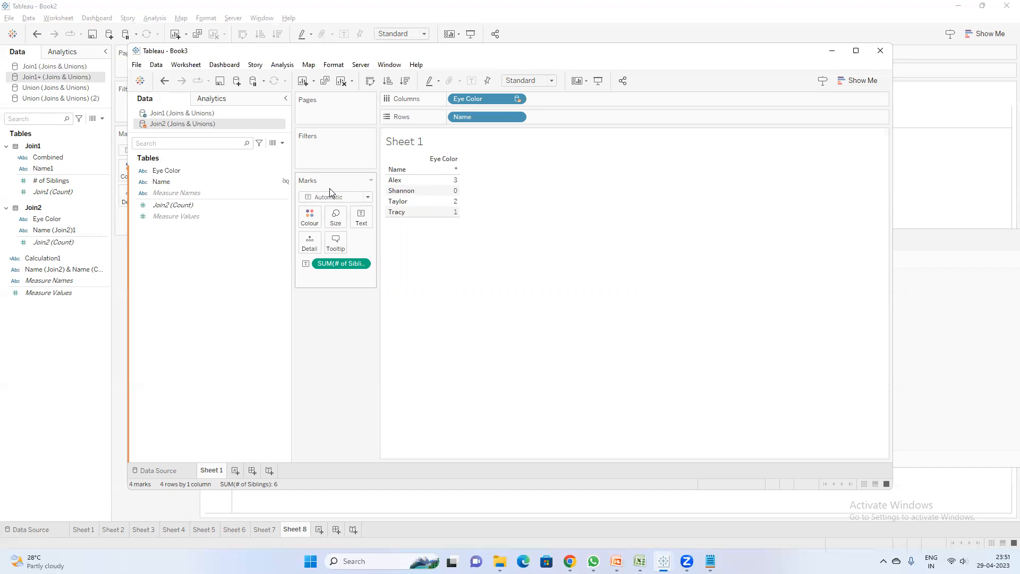
Step: Add the Name field from the unlinked Join2 source to the rows beside Join1's Name
{"action": "left_click", "coordinate": [161, 183]}
{"action": "double_click", "coordinate": [161, 183]}
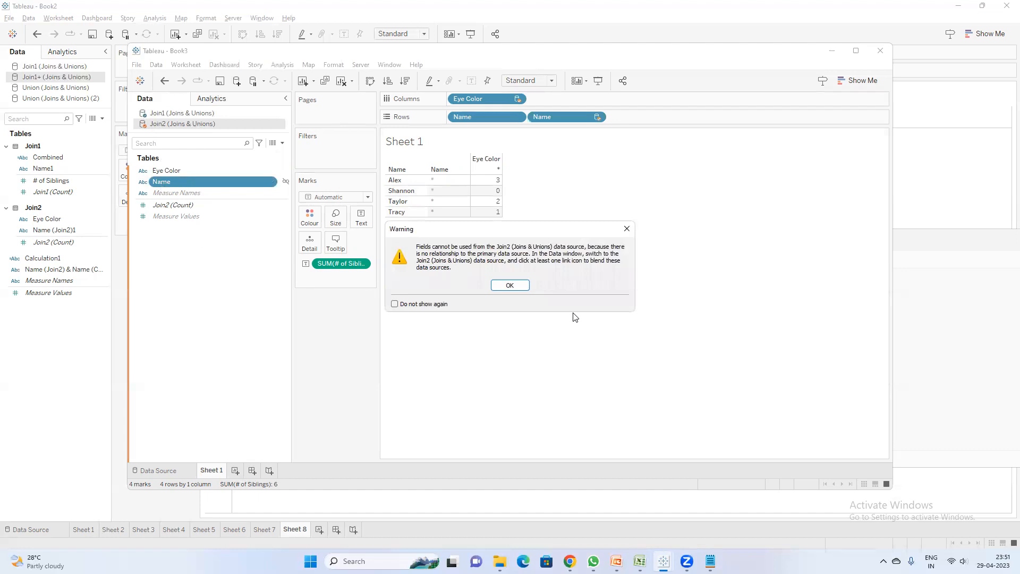
{"action": "left_click", "coordinate": [511, 286]}
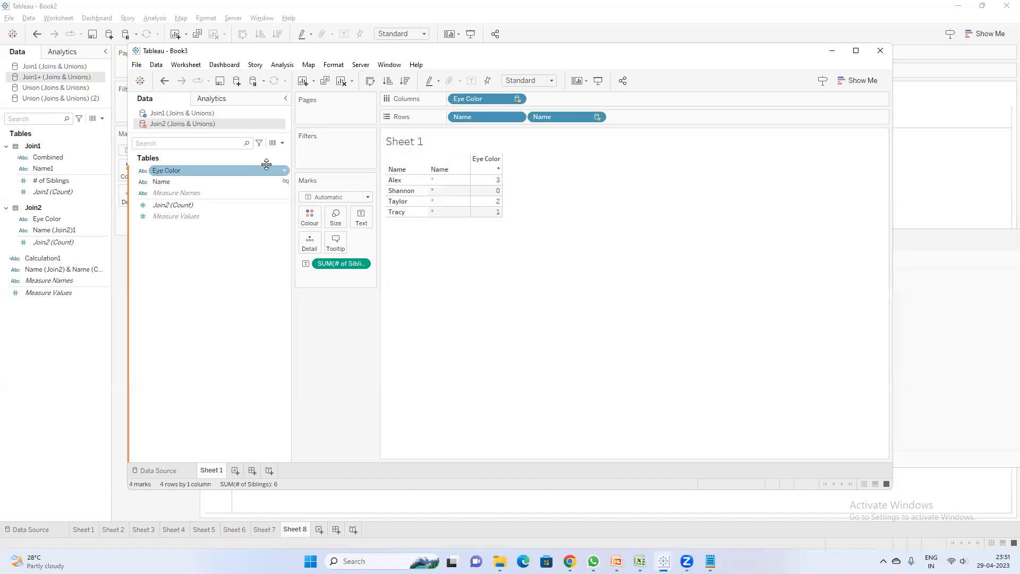
{"action": "left_click", "coordinate": [257, 182]}
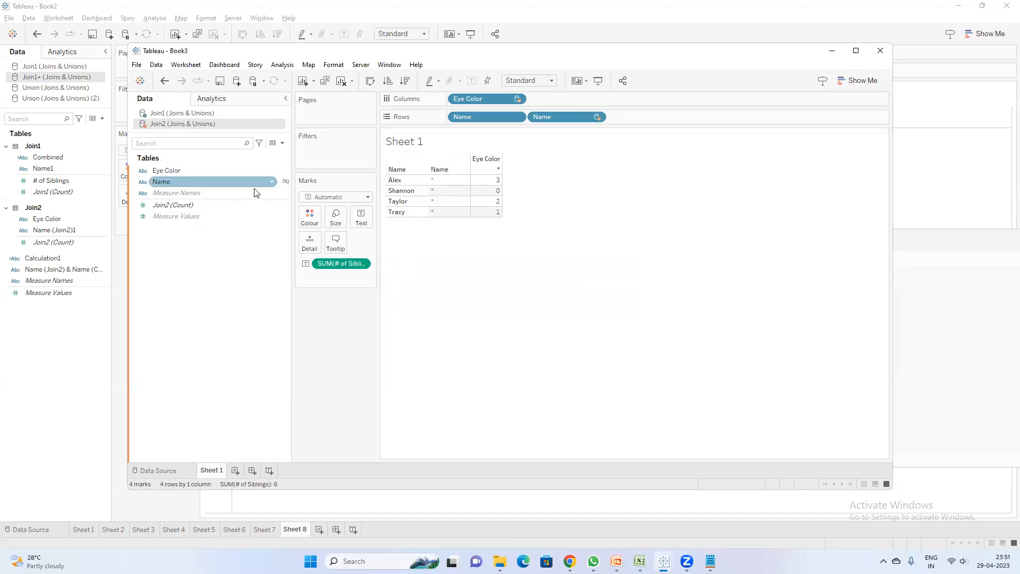
{"action": "left_click", "coordinate": [176, 182]}
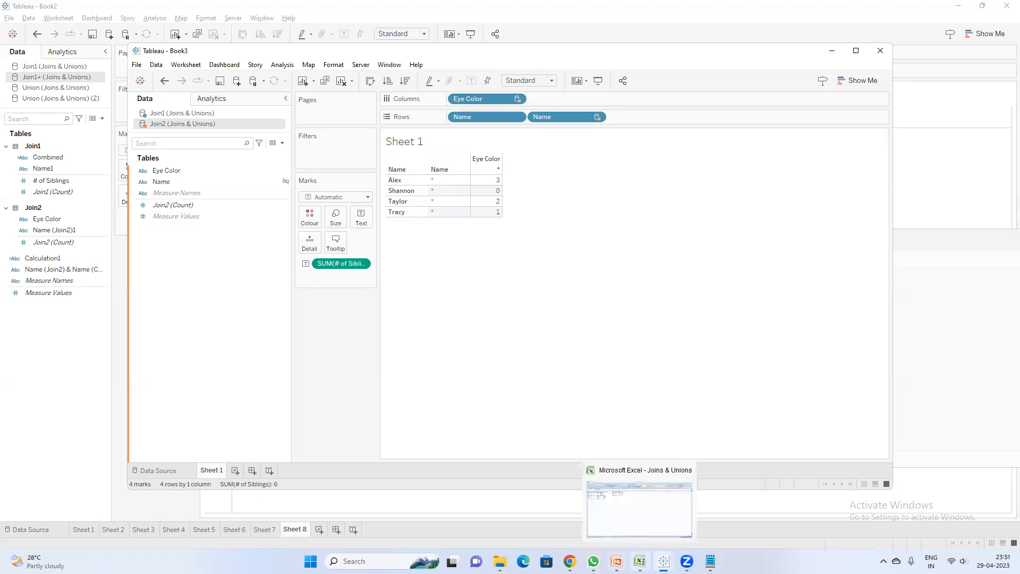
Step: Add a third data source from the Joins & Unions Excel file using the Union1 sheet, and return to Sheet 1
{"action": "left_click", "coordinate": [243, 86]}
{"action": "left_click", "coordinate": [289, 188]}
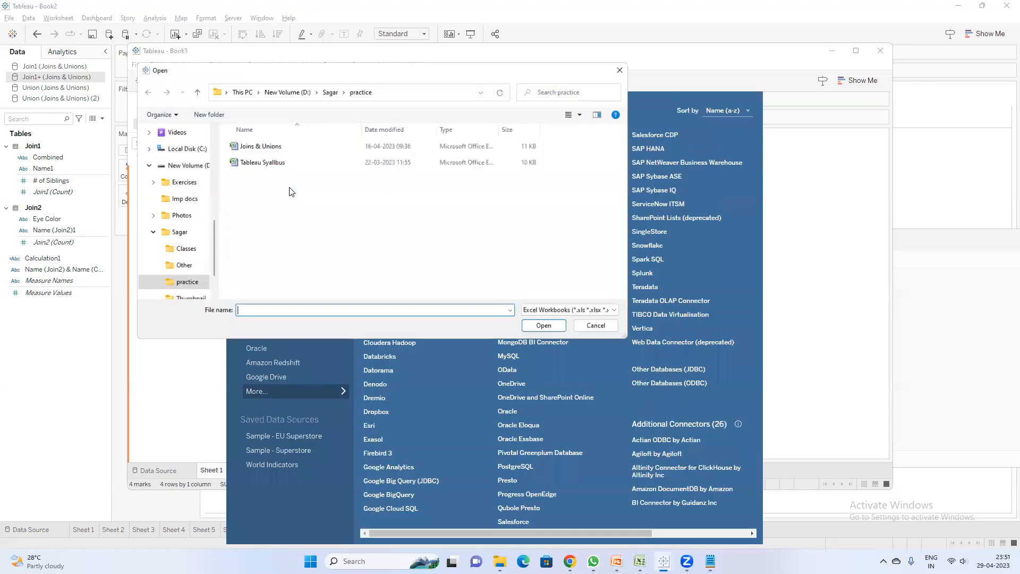
{"action": "double_click", "coordinate": [285, 148]}
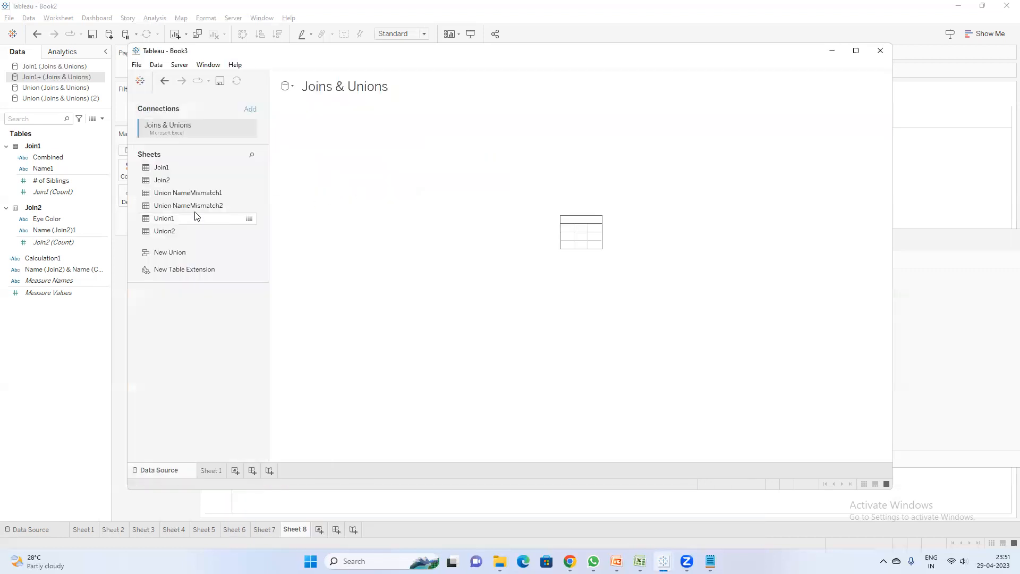
{"action": "double_click", "coordinate": [207, 221]}
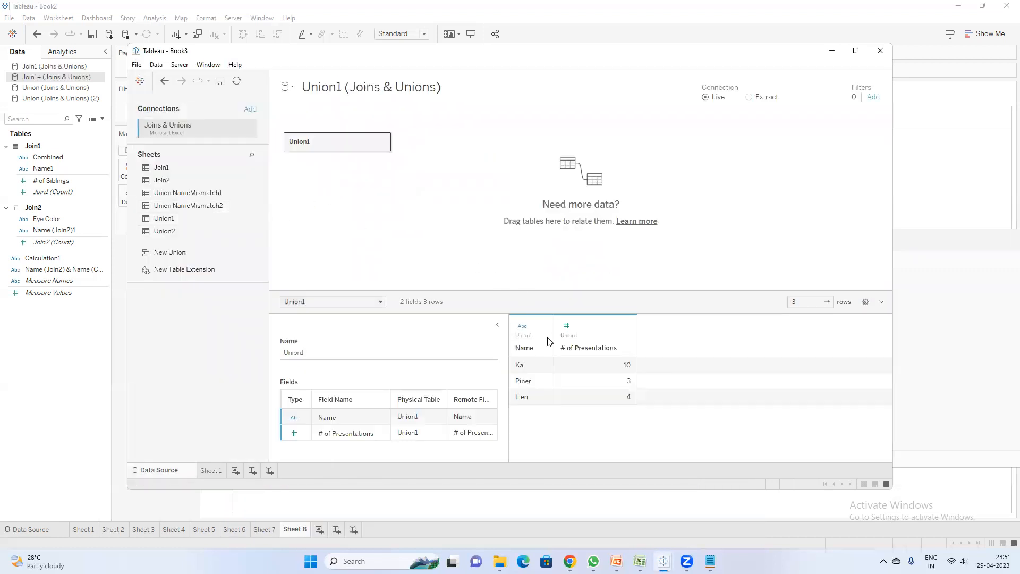
{"action": "left_click", "coordinate": [217, 472]}
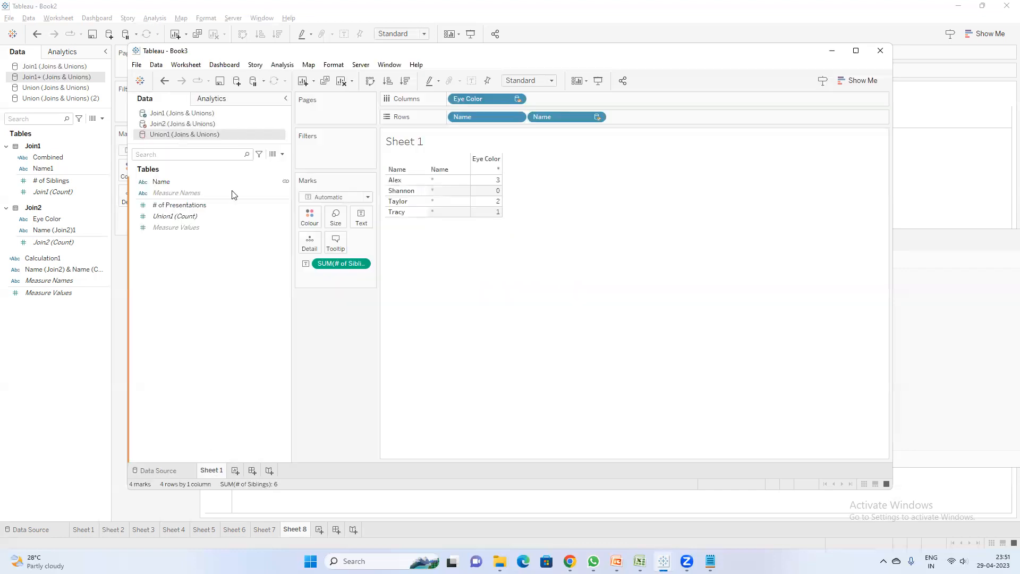
Step: Add a fourth data source from the Joins & Unions Excel file using the Union2 sheet
{"action": "left_click", "coordinate": [236, 81]}
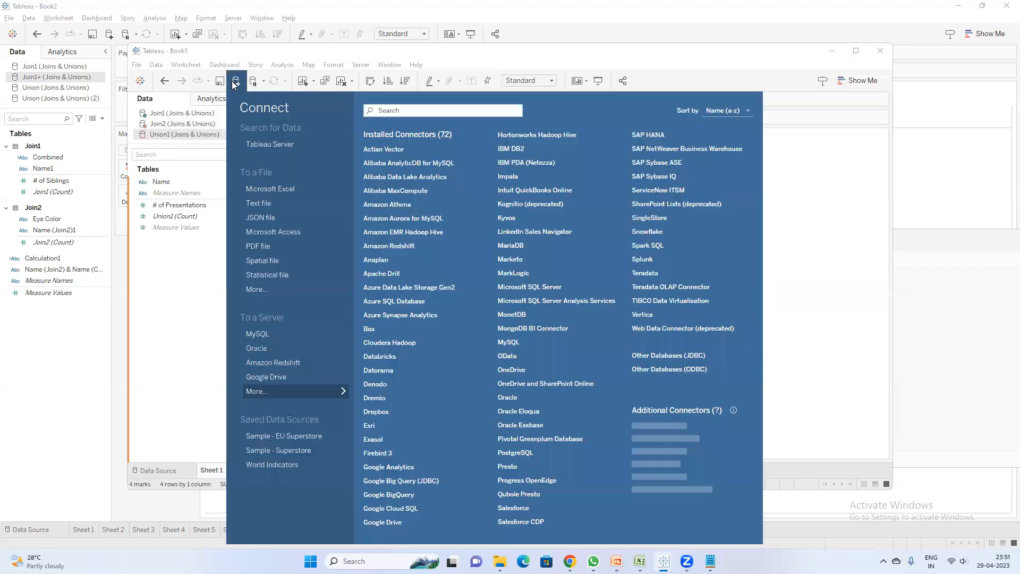
{"action": "left_click", "coordinate": [279, 186]}
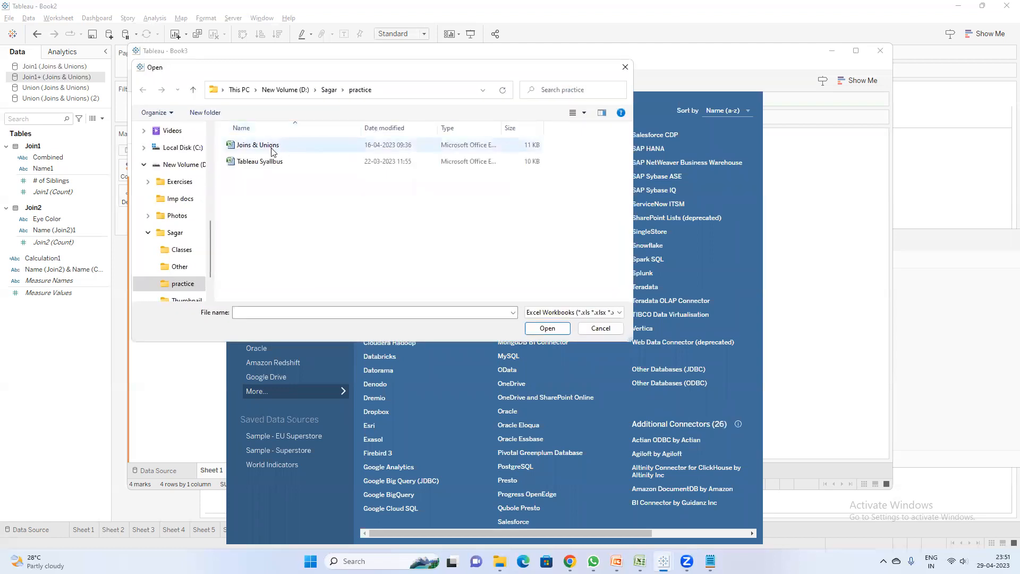
{"action": "double_click", "coordinate": [236, 145]}
{"action": "double_click", "coordinate": [187, 231]}
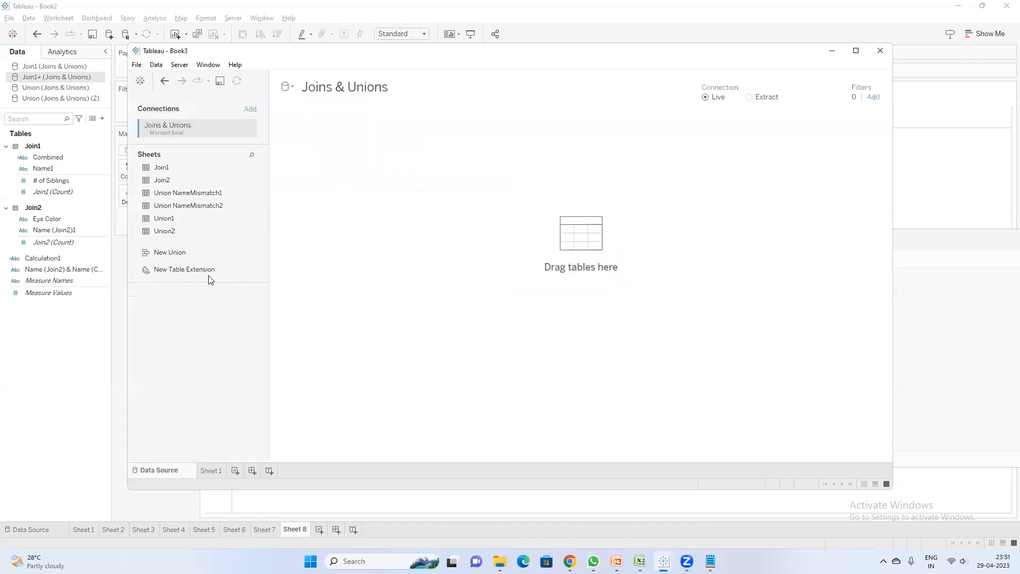
Step: Create a new worksheet and place the Name field from the Union1 source on rows
{"action": "left_click", "coordinate": [234, 471]}
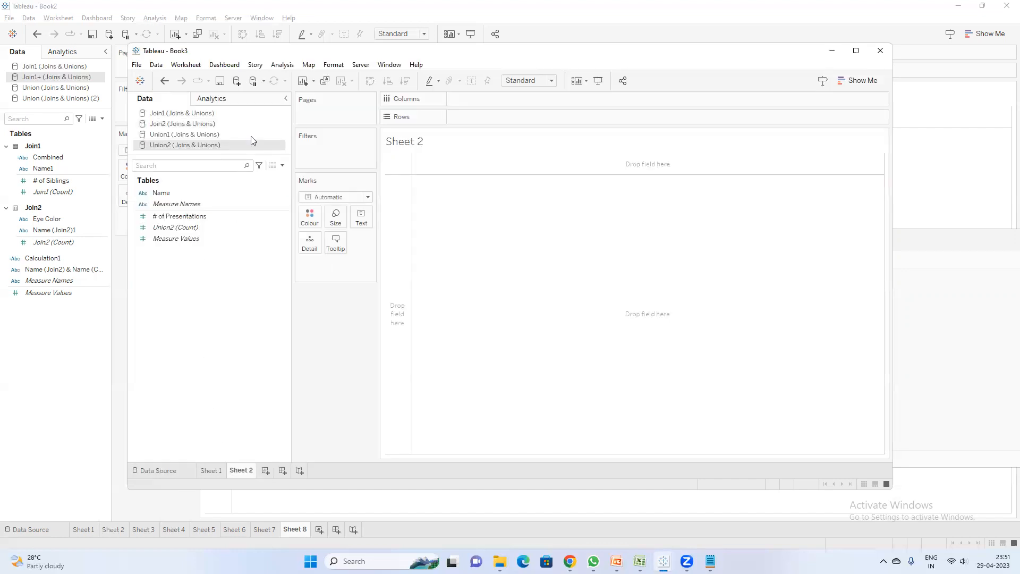
{"action": "left_click", "coordinate": [216, 134]}
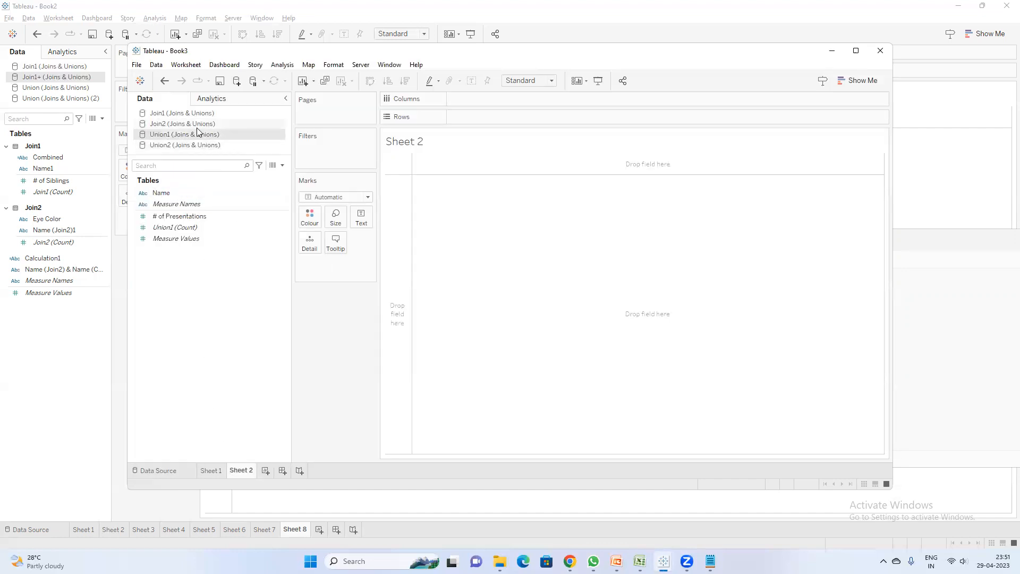
{"action": "double_click", "coordinate": [165, 193]}
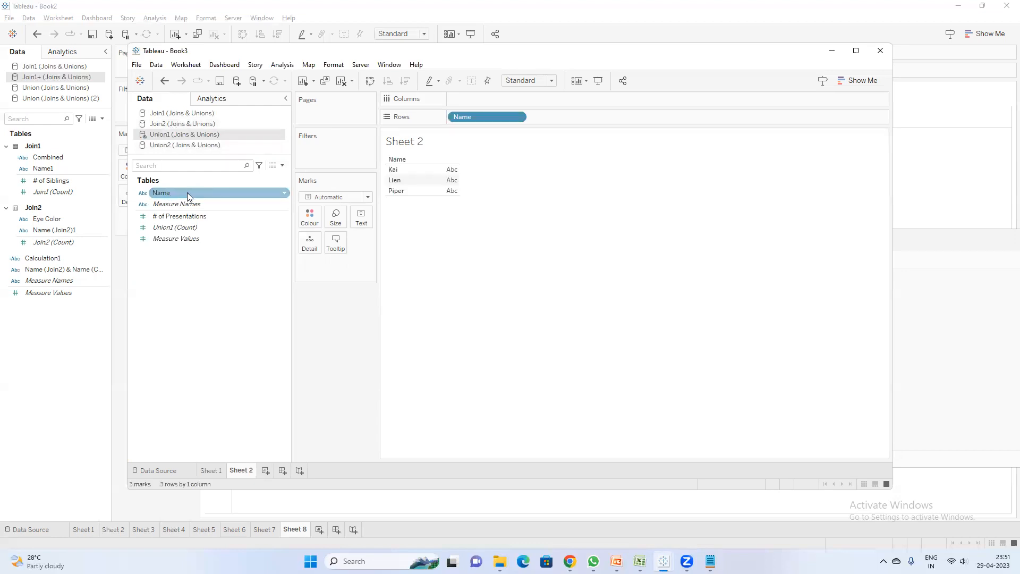
Step: Stop using Name as the linking field in Union2 and add Union2's # of Presentations to the Sheet 2 table
{"action": "left_click", "coordinate": [202, 146]}
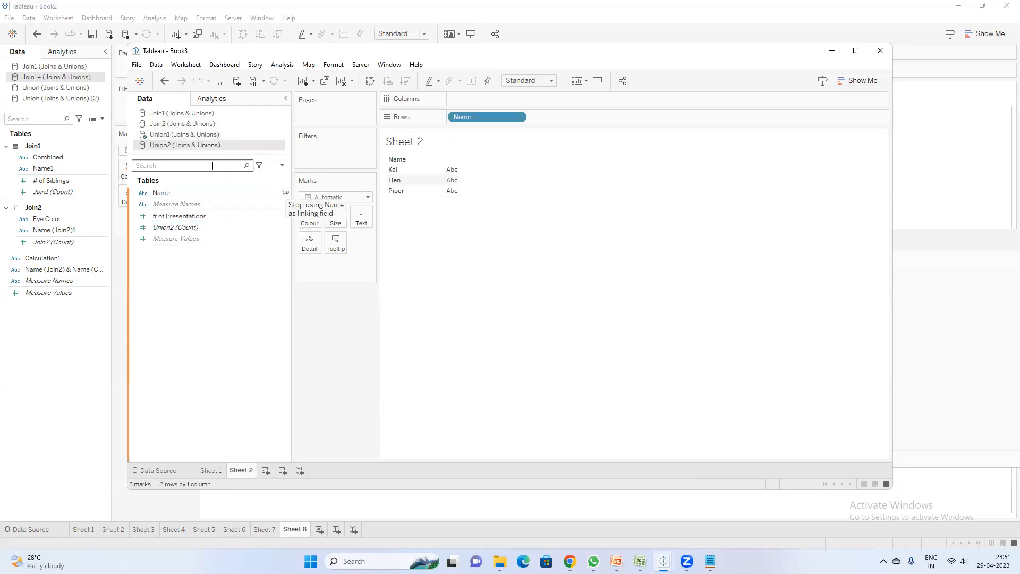
{"action": "left_click", "coordinate": [286, 195]}
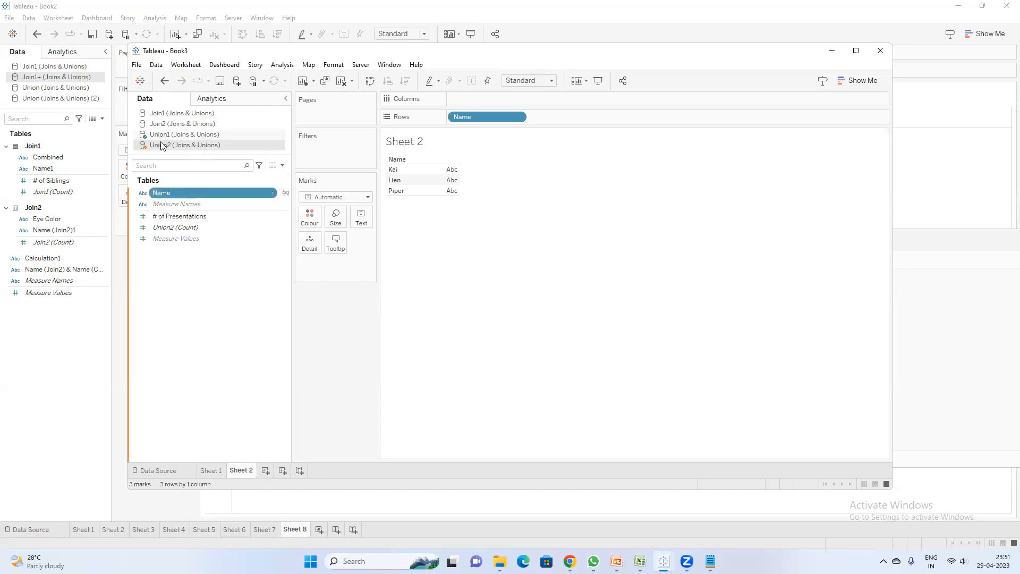
{"action": "double_click", "coordinate": [184, 215]}
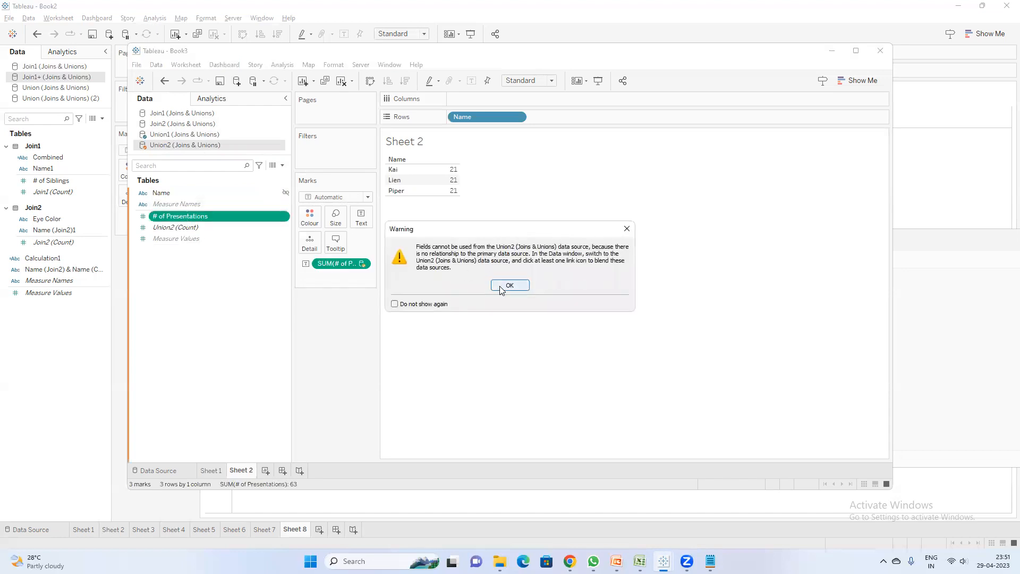
{"action": "left_click", "coordinate": [501, 283]}
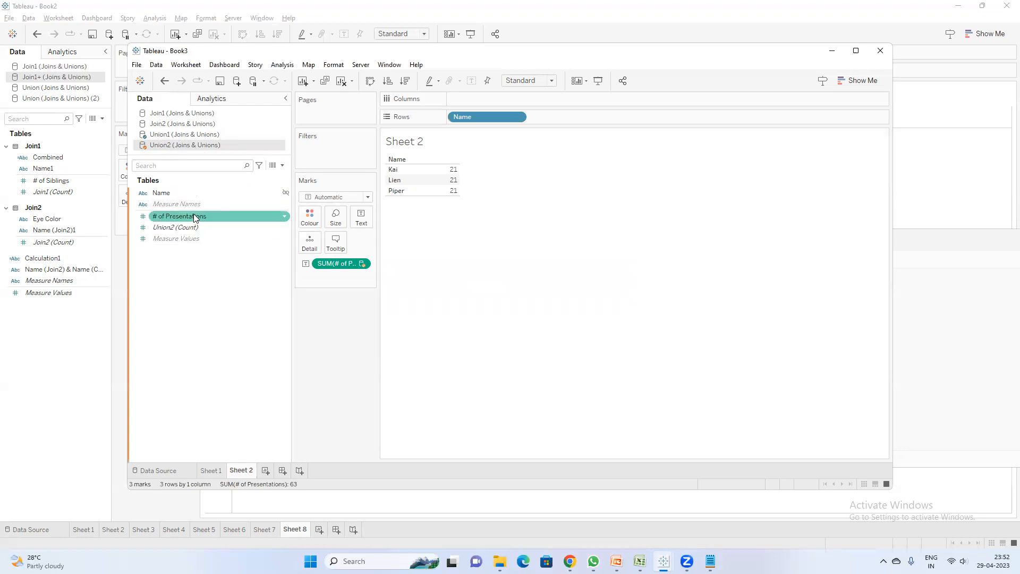
Step: Switch to Excel, examine the # of Presentations values on the Union2 sheet, and return to Tableau
{"action": "left_click", "coordinate": [220, 134]}
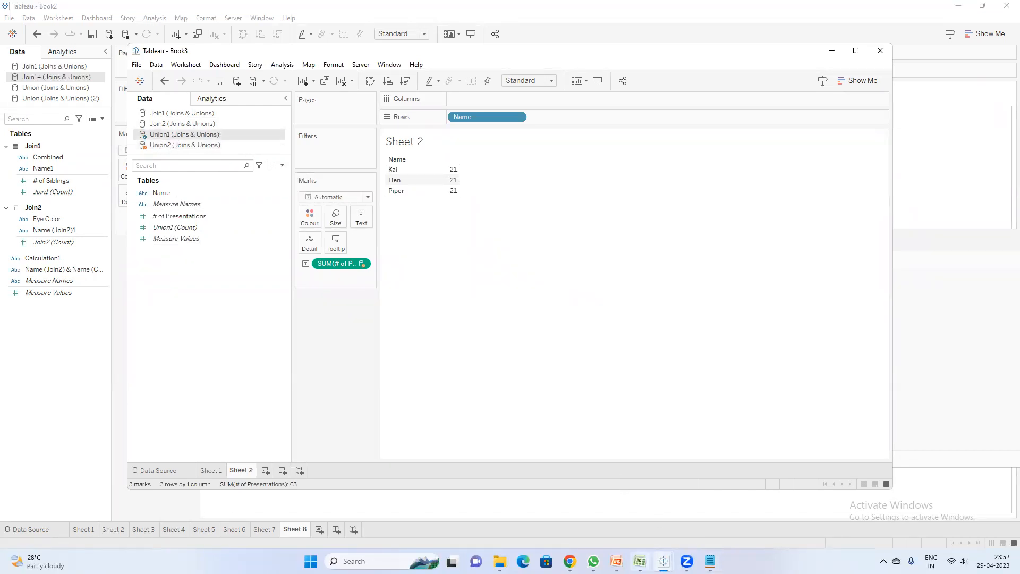
{"action": "left_click", "coordinate": [640, 561]}
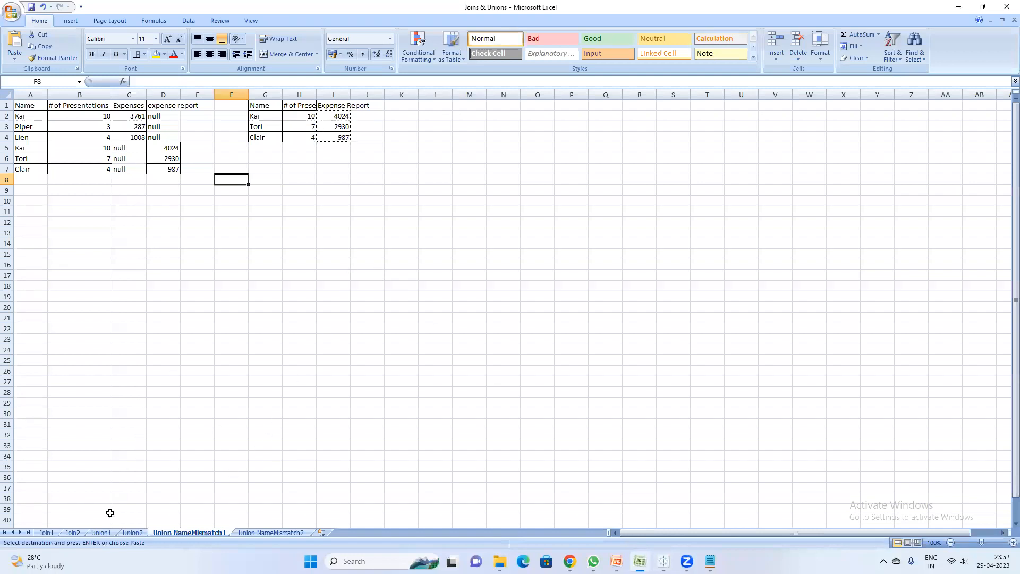
{"action": "left_click", "coordinate": [133, 533]}
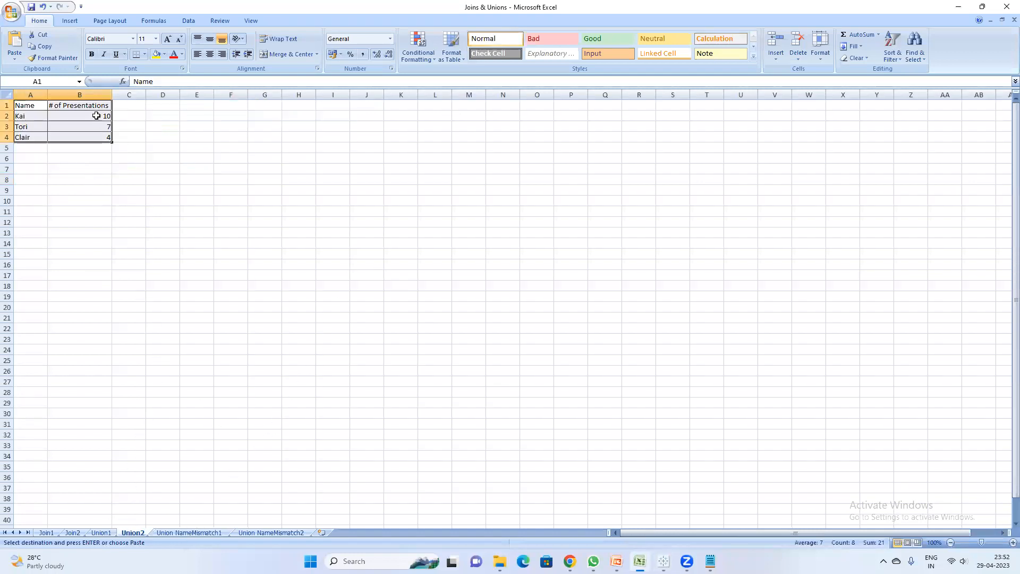
{"action": "left_click_drag", "start_coordinate": [96, 116], "coordinate": [94, 137]}
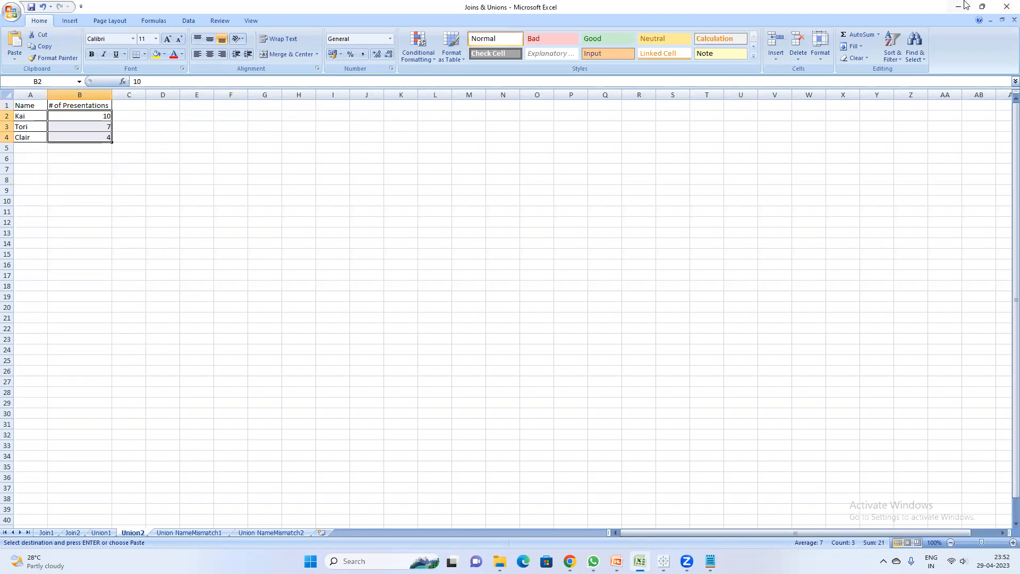
{"action": "key", "text": "alt+Tab"}
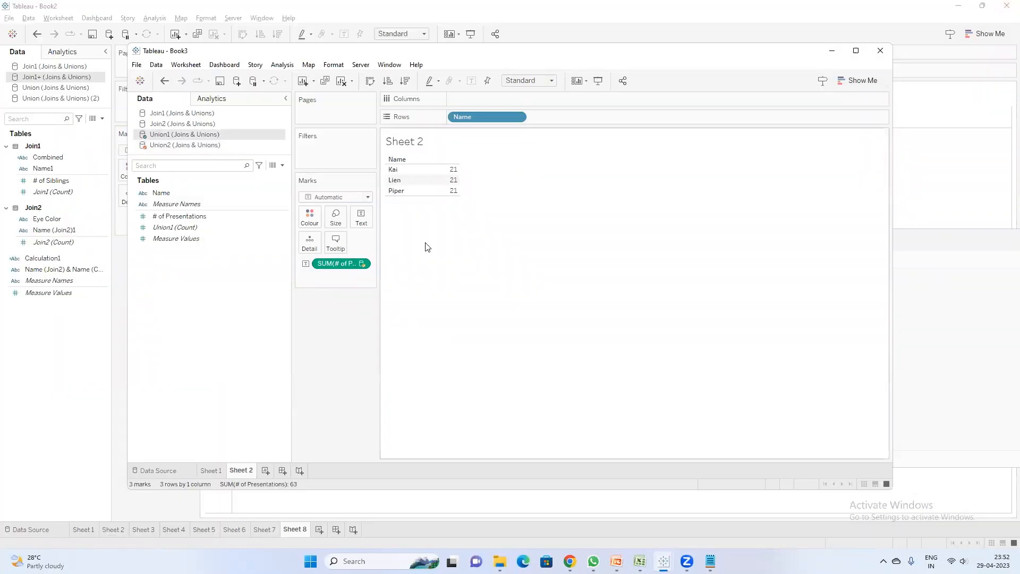
{"action": "left_click", "coordinate": [204, 242]}
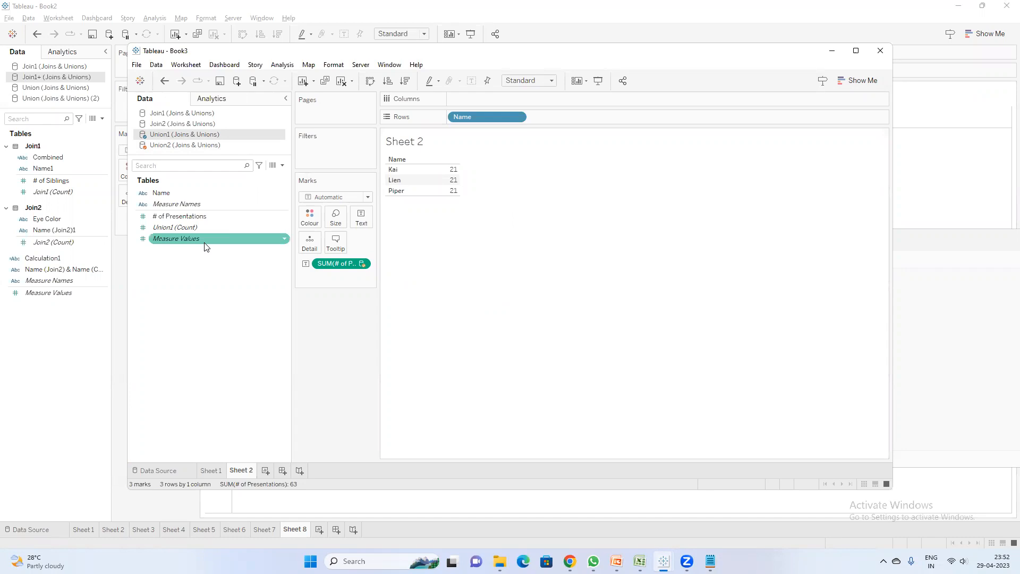
{"action": "left_click", "coordinate": [254, 217]}
{"action": "left_click", "coordinate": [288, 203]}
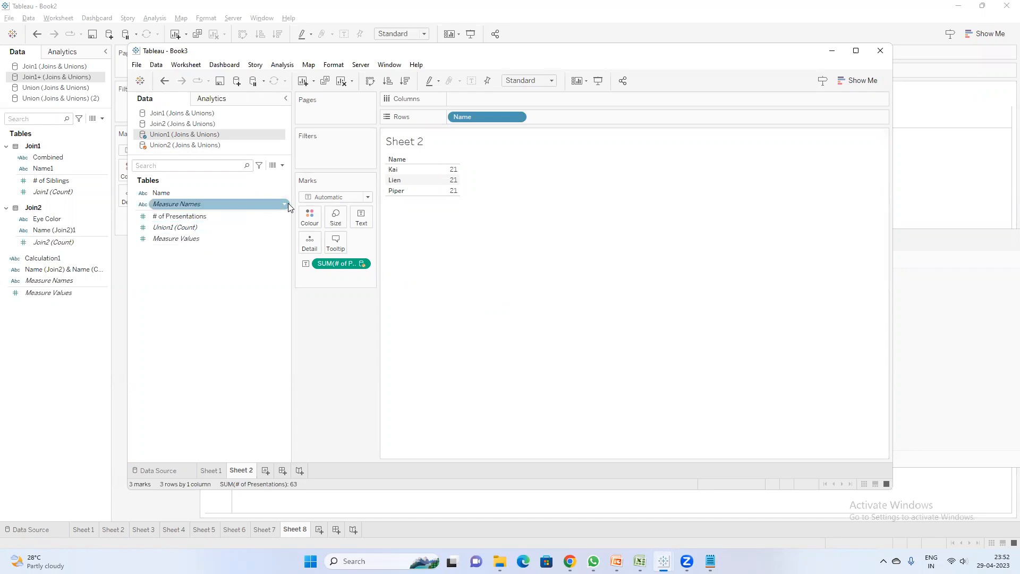
{"action": "left_click", "coordinate": [710, 562]}
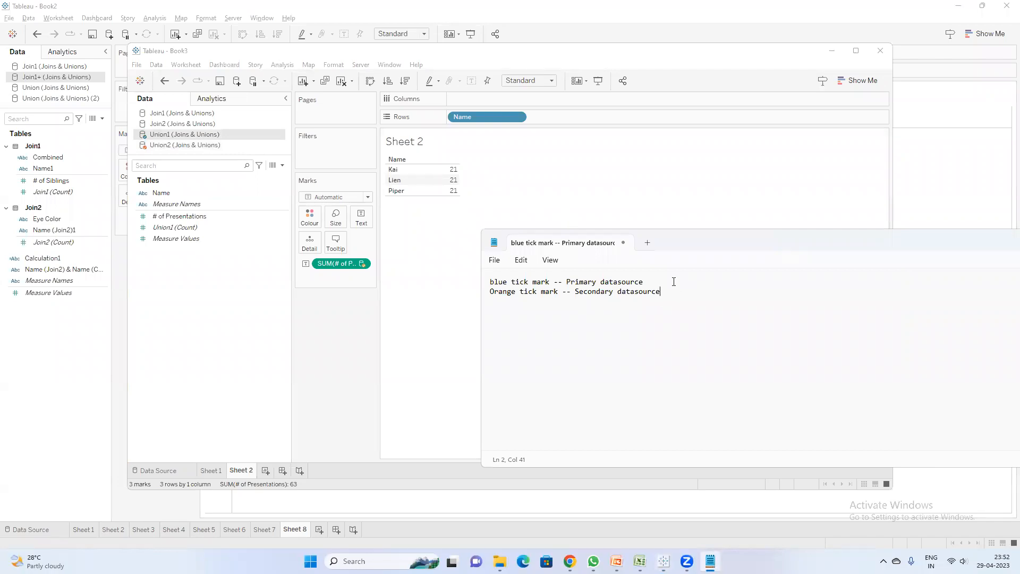
{"action": "left_click", "coordinate": [490, 281]}
{"action": "left_click", "coordinate": [303, 379]}
Step: Create a new worksheet, and open and close the data view of the Union1 source
{"action": "left_click", "coordinate": [265, 470]}
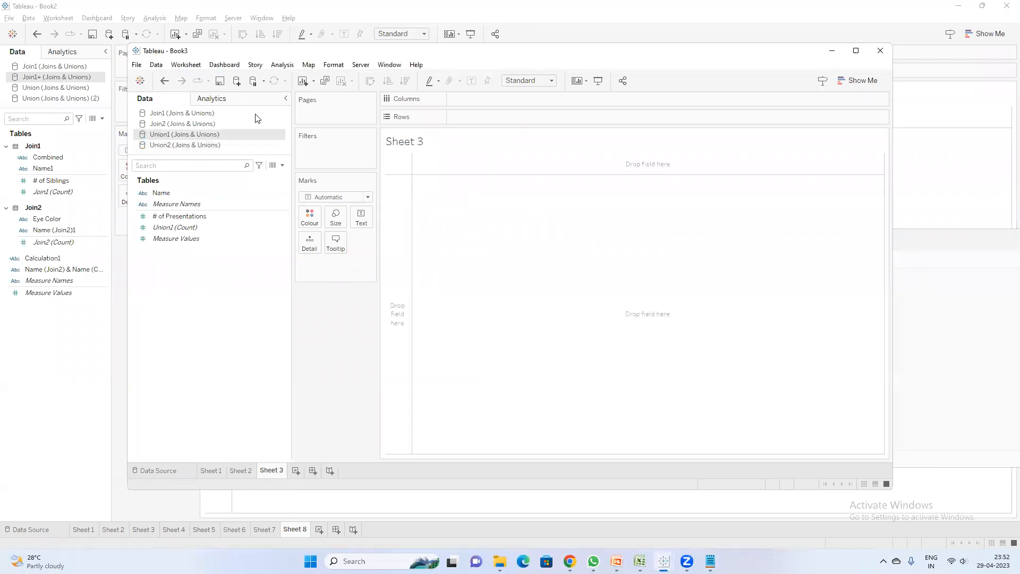
{"action": "left_click", "coordinate": [273, 168]}
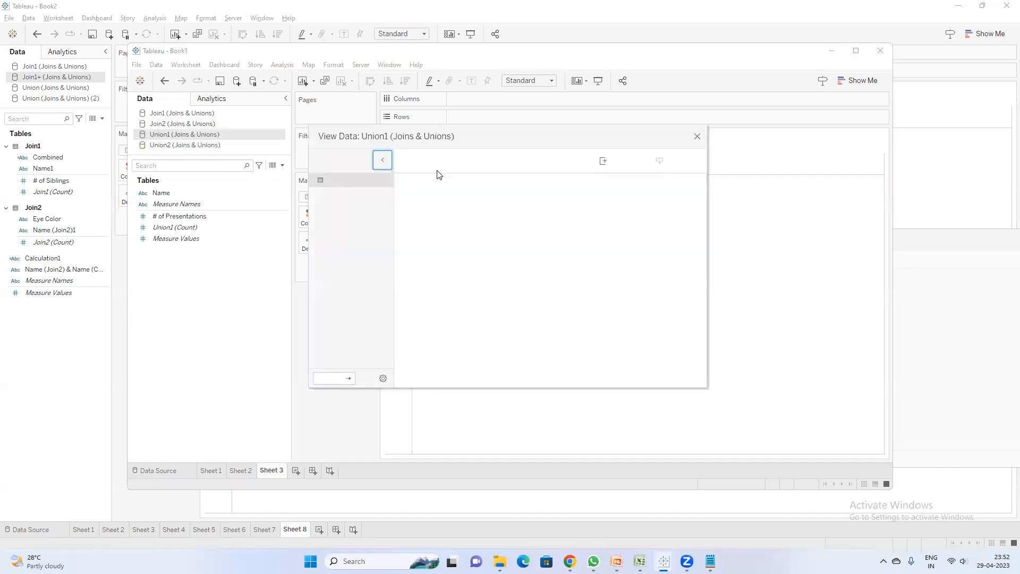
{"action": "left_click", "coordinate": [697, 137]}
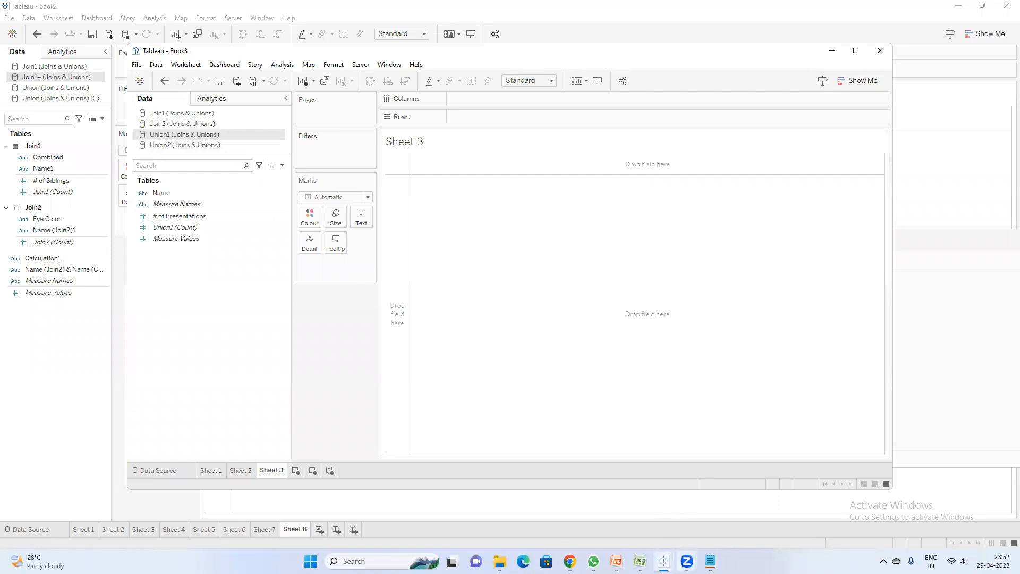
Step: Switch to Notepad, replace the notes with the lines "datablending --" and "Left outer join", and return to Tableau
{"action": "left_click", "coordinate": [710, 561]}
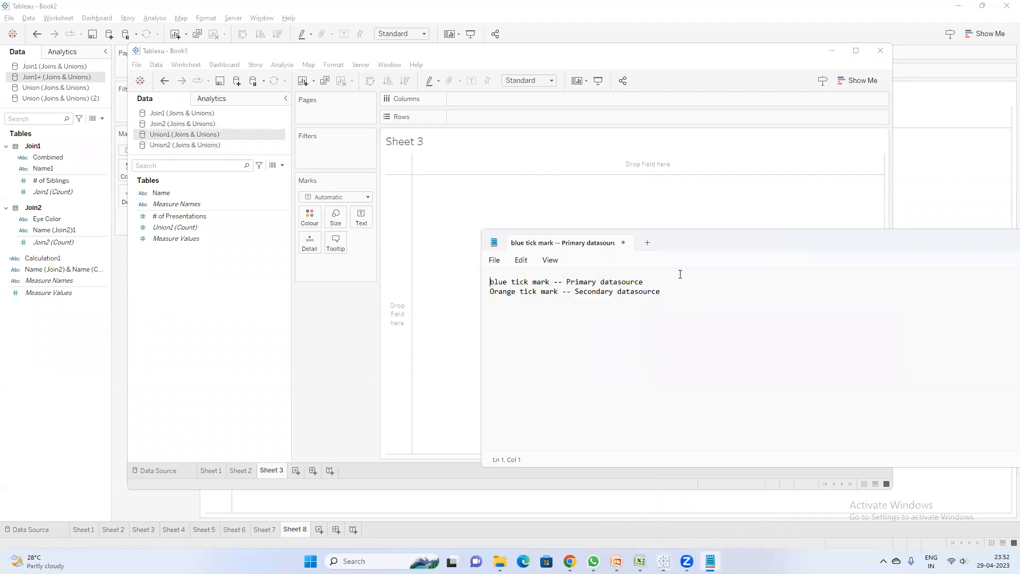
{"action": "key", "text": "ctrl+a"}
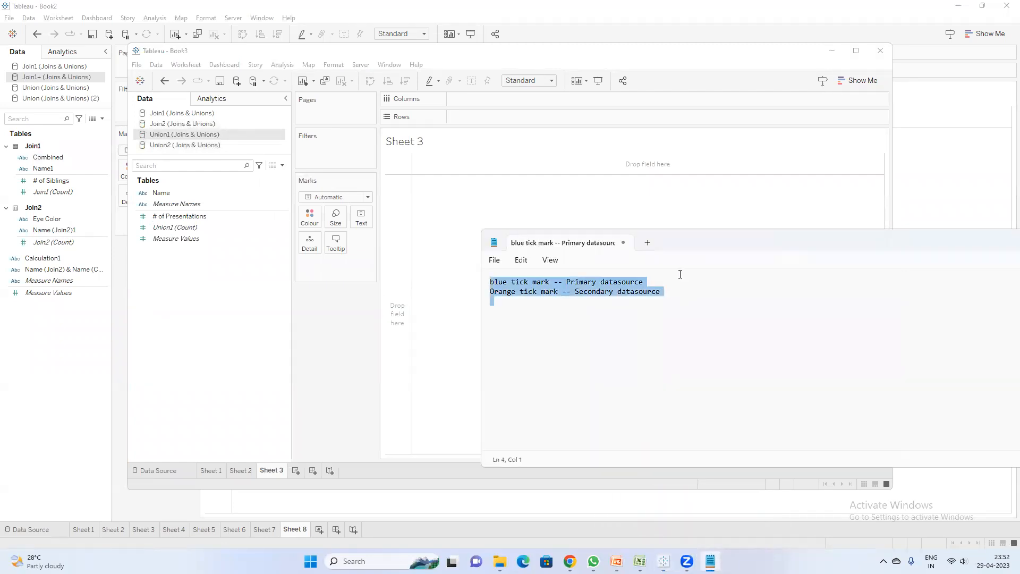
{"action": "type", "text": "data"}
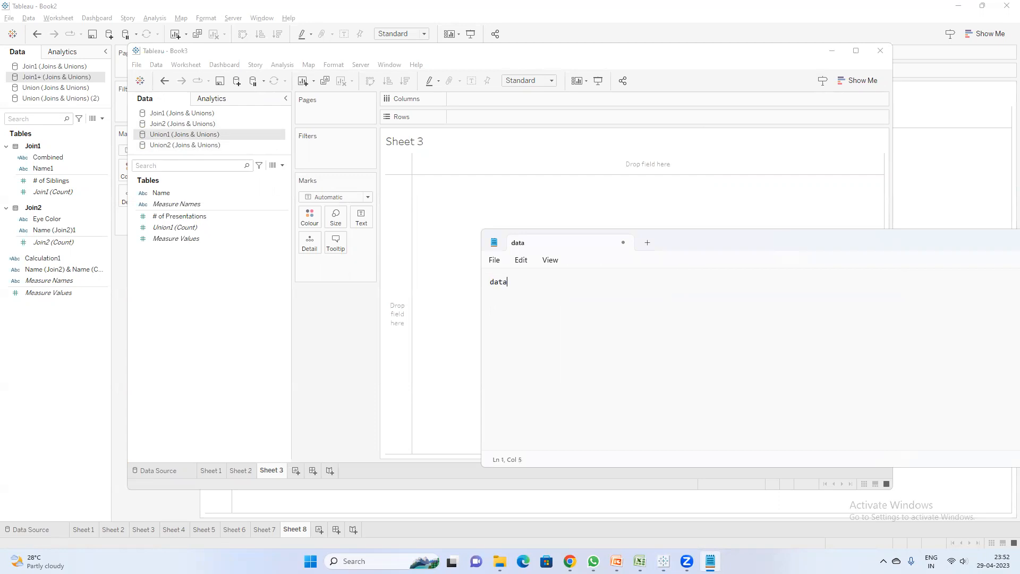
{"action": "type", "text": "blending --"}
{"action": "key", "text": "Return"}
{"action": "type", "text": "Lefo"}
{"action": "type", "text": " out"}
{"action": "type", "text": "er join"}
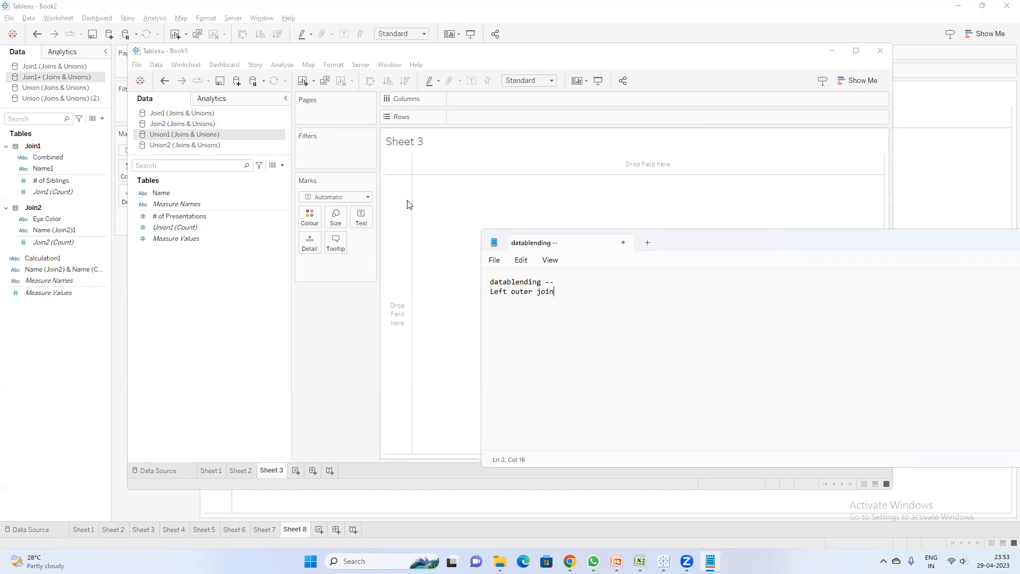
{"action": "left_click", "coordinate": [183, 194]}
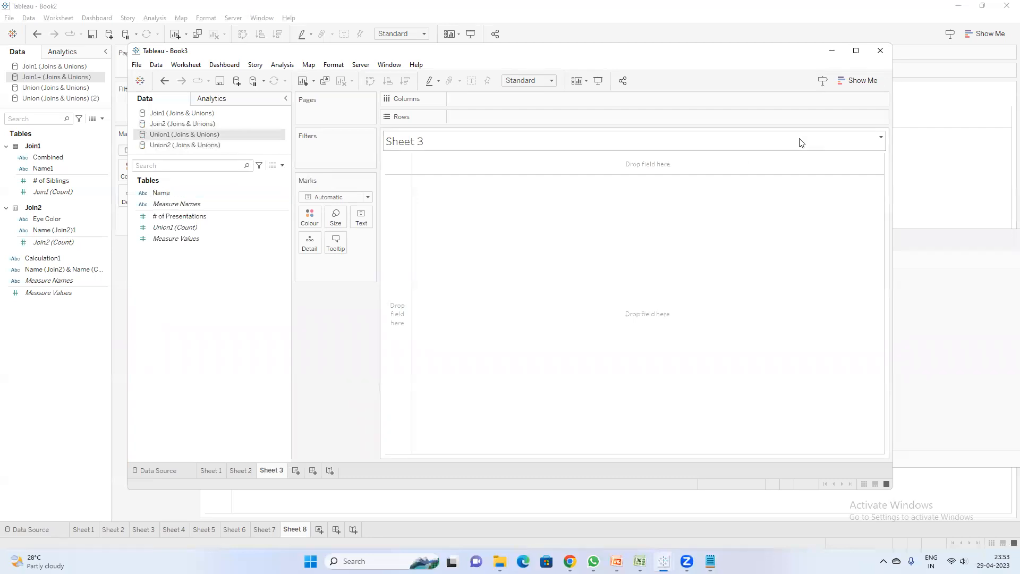
{"action": "left_click", "coordinate": [849, 80]}
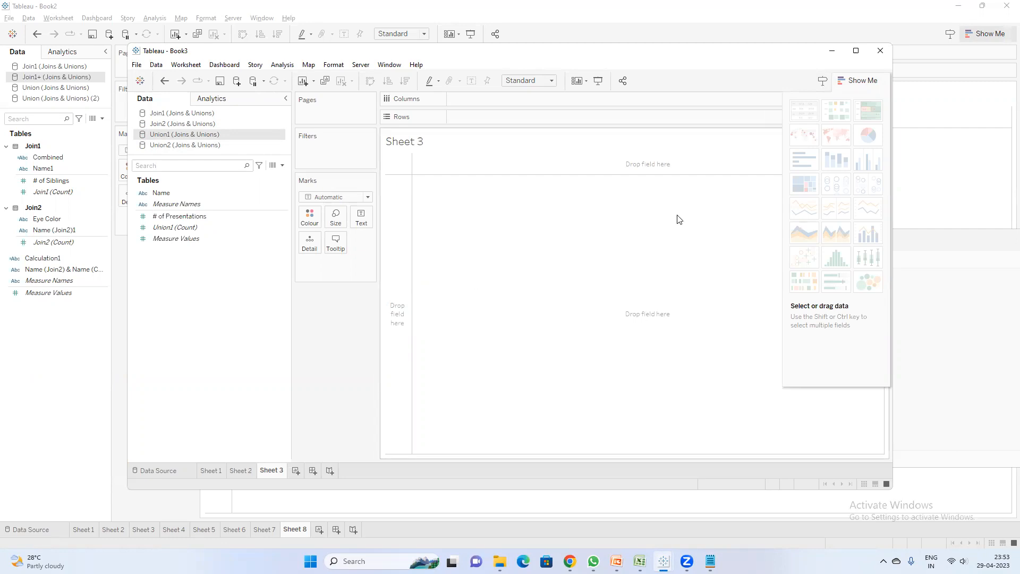
{"action": "left_click", "coordinate": [864, 81]}
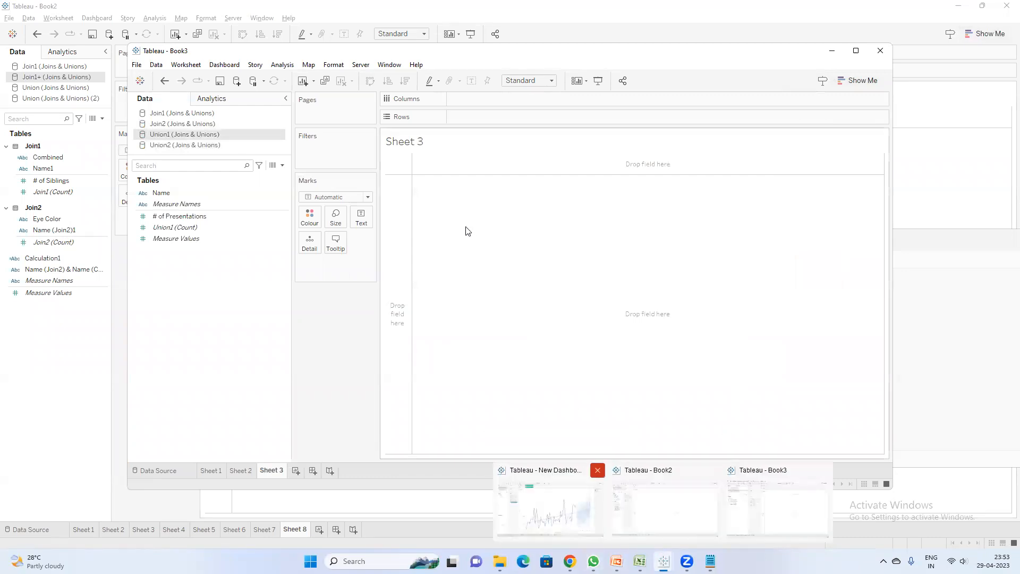
Step: Maximize the workbook, add the saved Sample - Superstore data source, and build a table of Sales by Customer Name on Sheet 3
{"action": "left_click", "coordinate": [856, 50]}
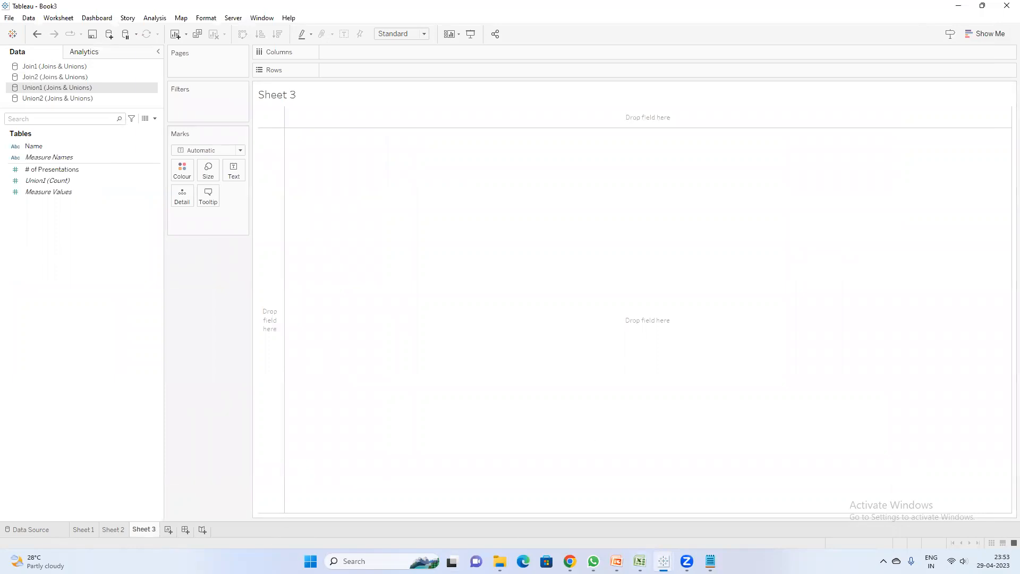
{"action": "left_click", "coordinate": [109, 37]}
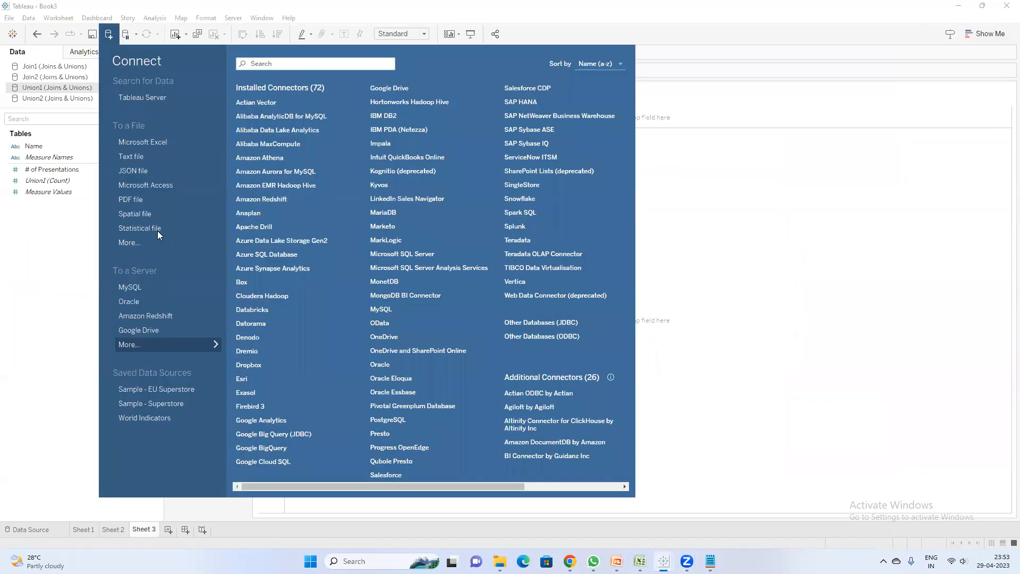
{"action": "left_click", "coordinate": [155, 405]}
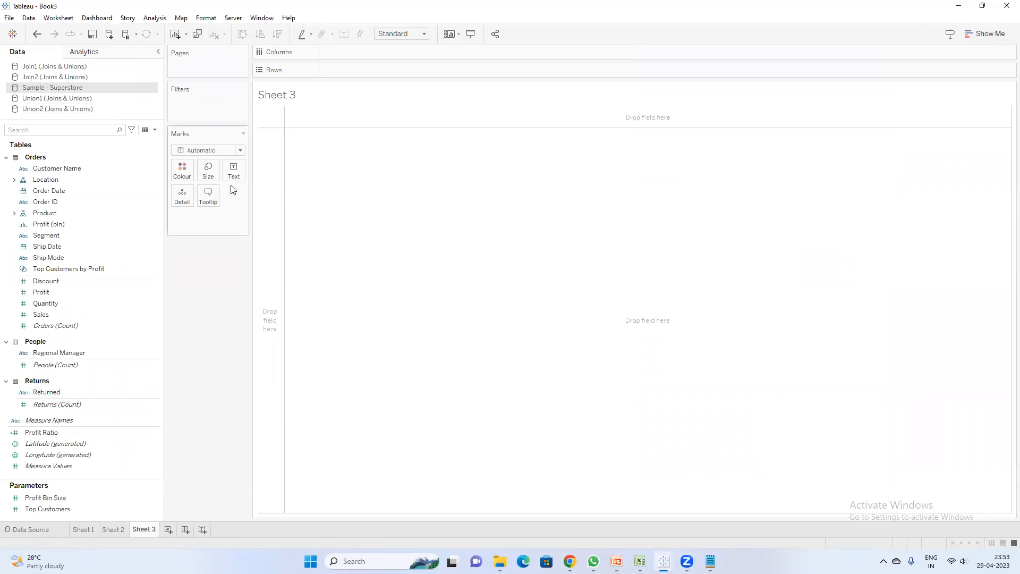
{"action": "double_click", "coordinate": [82, 169]}
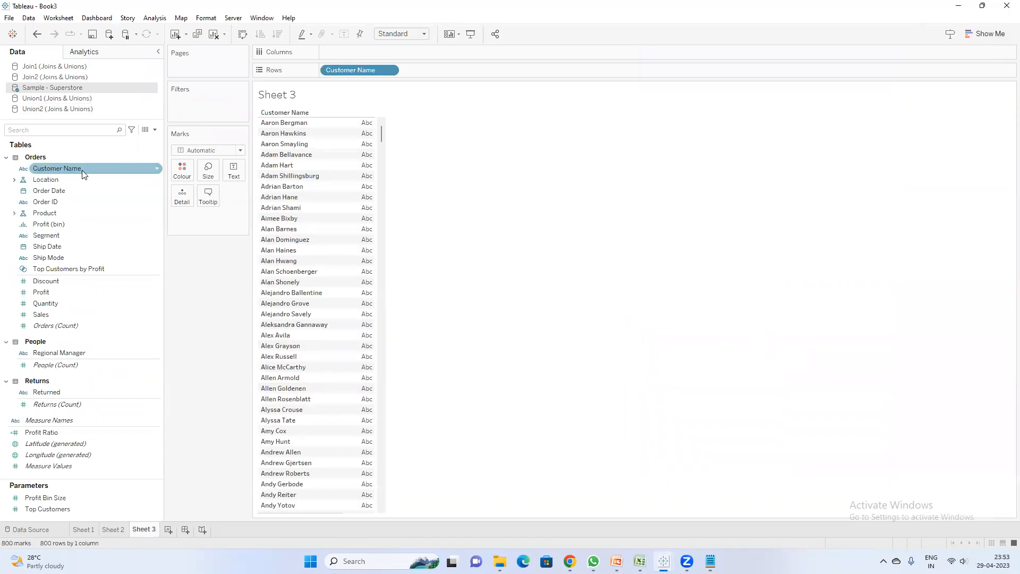
{"action": "double_click", "coordinate": [48, 315]}
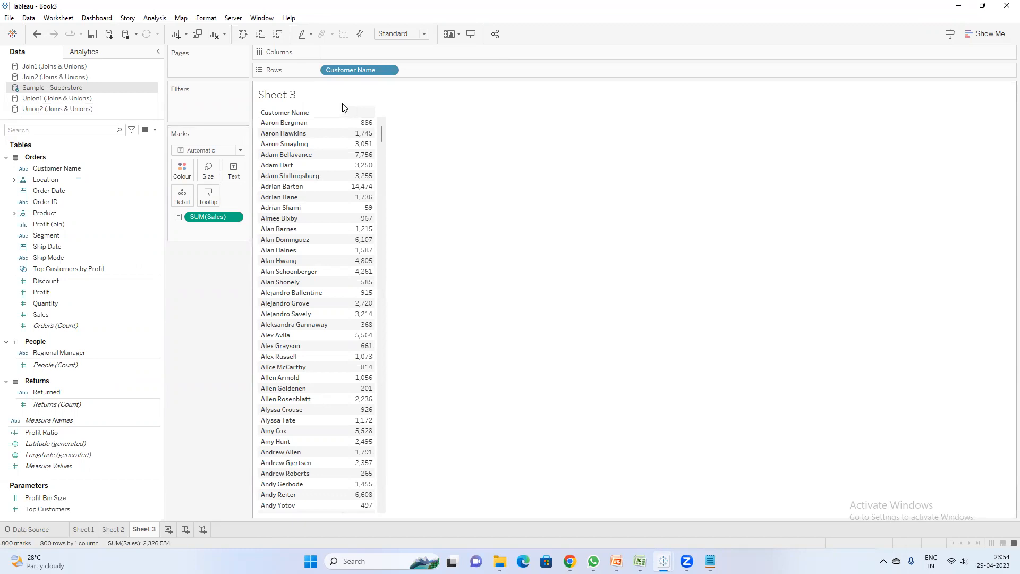
Step: Add an ad hoc 'Sales' text header on columns and hide the field labels for columns
{"action": "double_click", "coordinate": [351, 54]}
{"action": "type", "text": "\""}
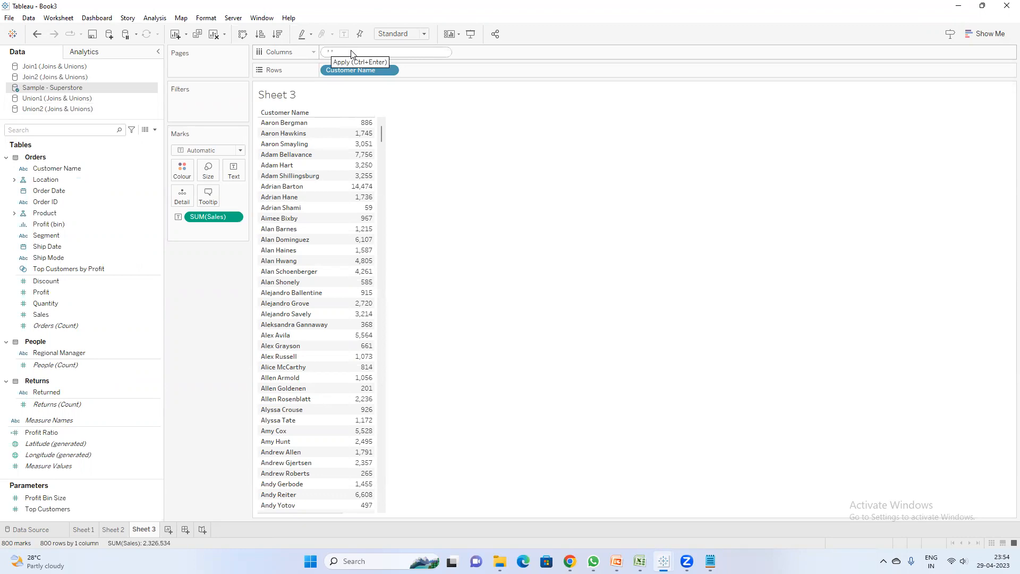
{"action": "type", "text": "Sales"}
{"action": "key", "text": "Return"}
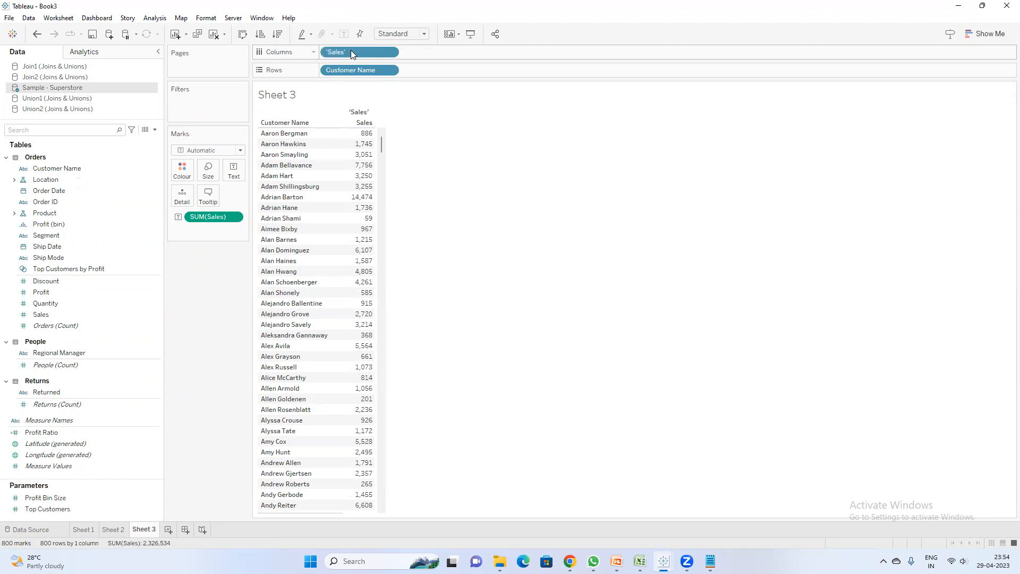
{"action": "right_click", "coordinate": [360, 114]}
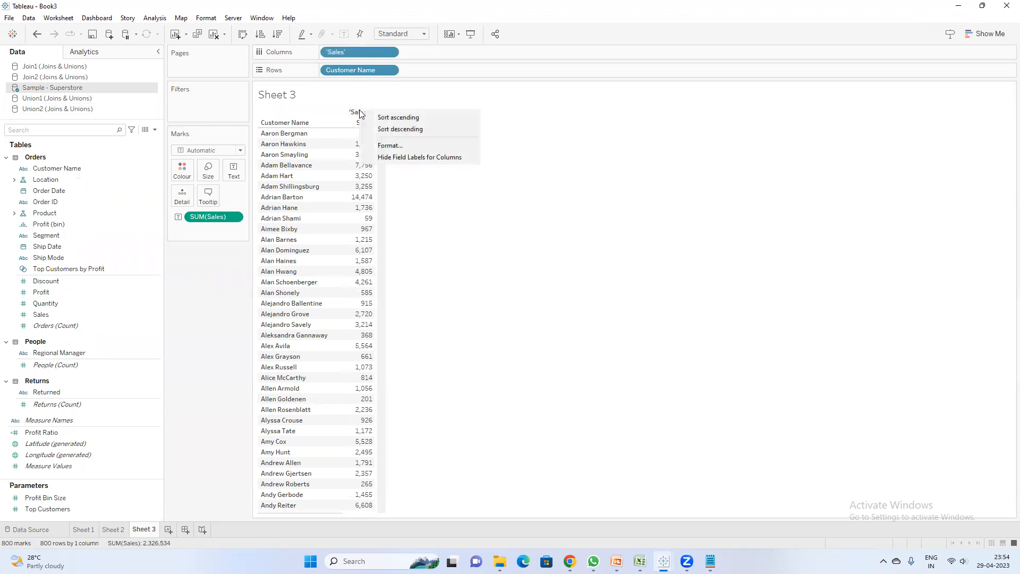
{"action": "left_click", "coordinate": [408, 153]}
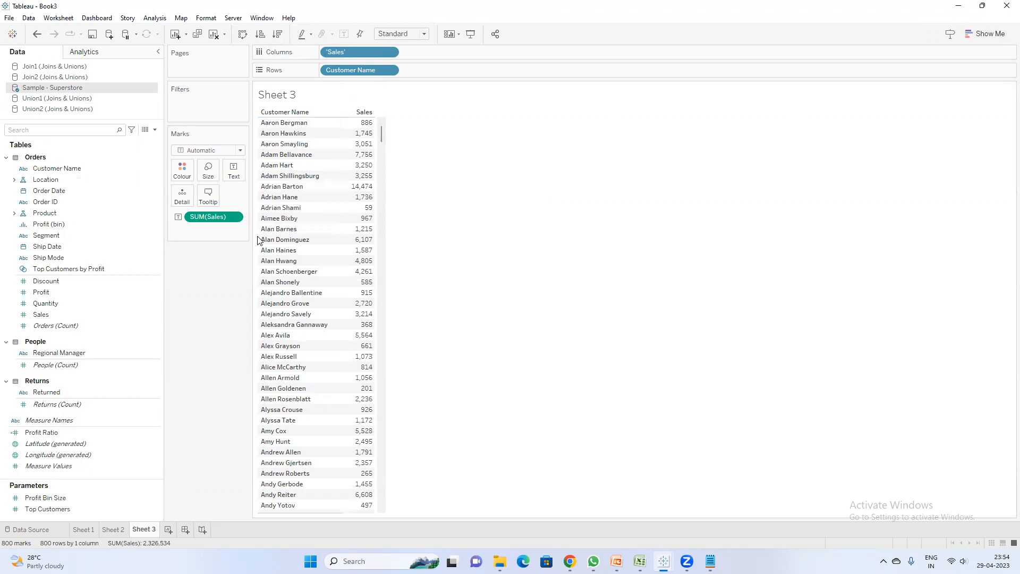
Step: Remove the 'Sales' header and the Sales measure from Sheet 3, and show Profit as text for each customer
{"action": "left_click_drag", "start_coordinate": [353, 50], "coordinate": [215, 279]}
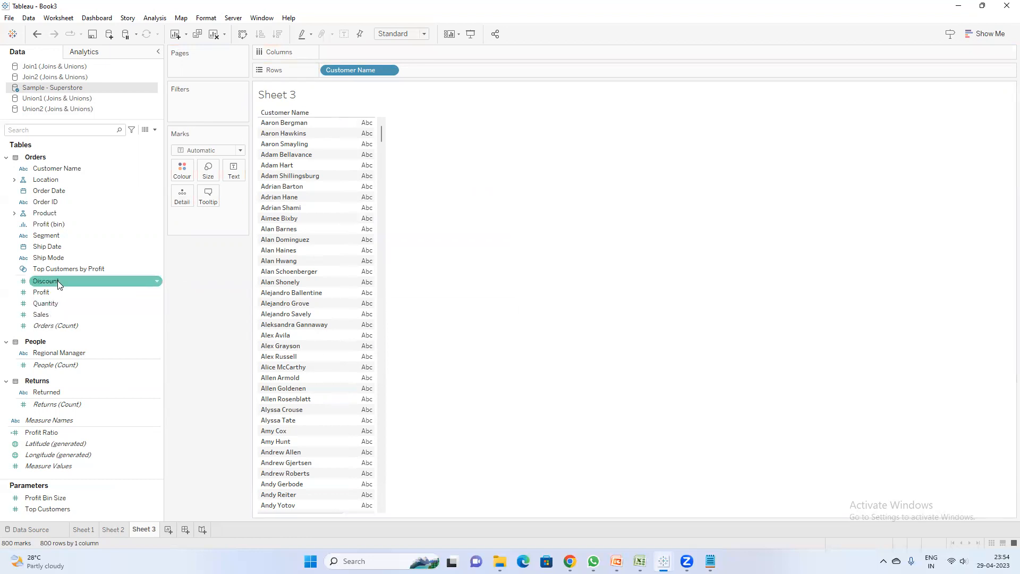
{"action": "left_click_drag", "start_coordinate": [52, 291], "coordinate": [223, 175]}
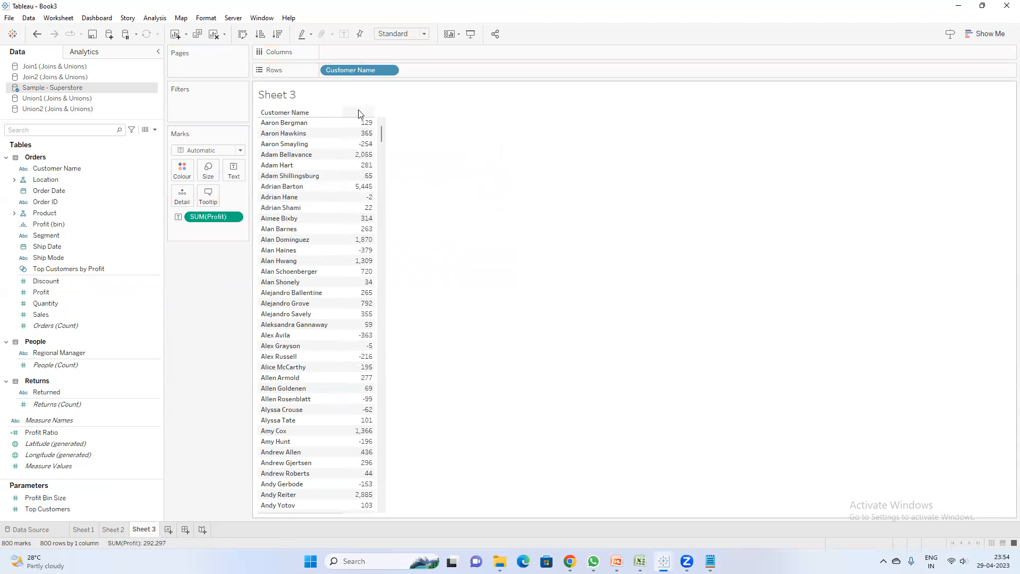
{"action": "double_click", "coordinate": [365, 52]}
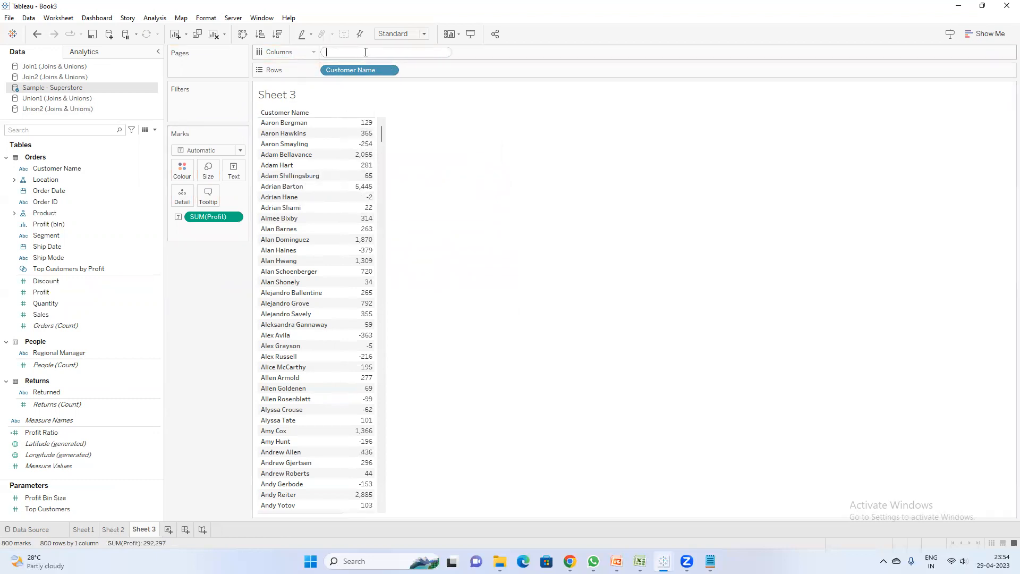
{"action": "left_click", "coordinate": [490, 168]}
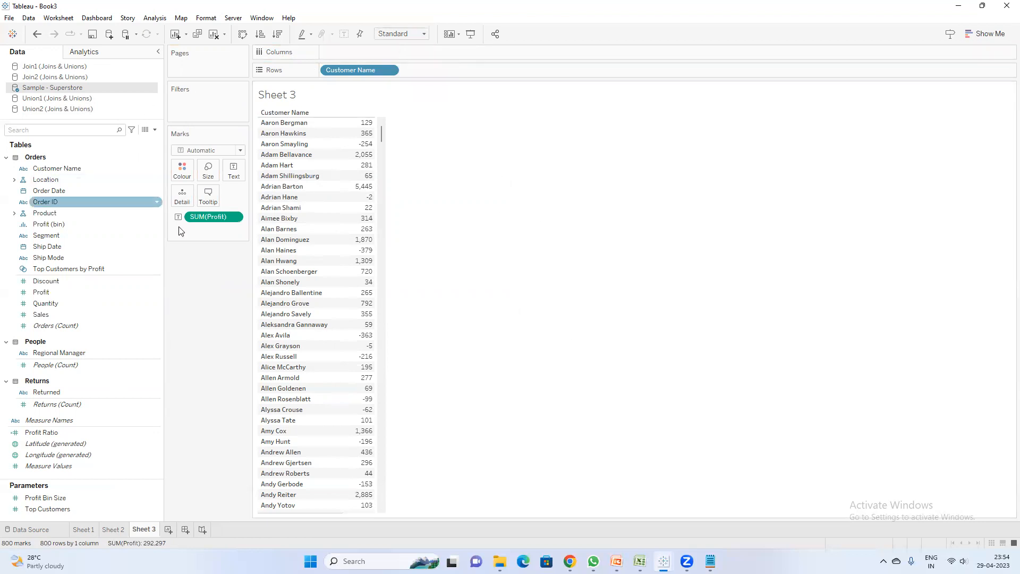
Step: Move SUM(Profit) to rows after Customer Name and convert it to discrete
{"action": "left_click_drag", "start_coordinate": [197, 215], "coordinate": [427, 67]}
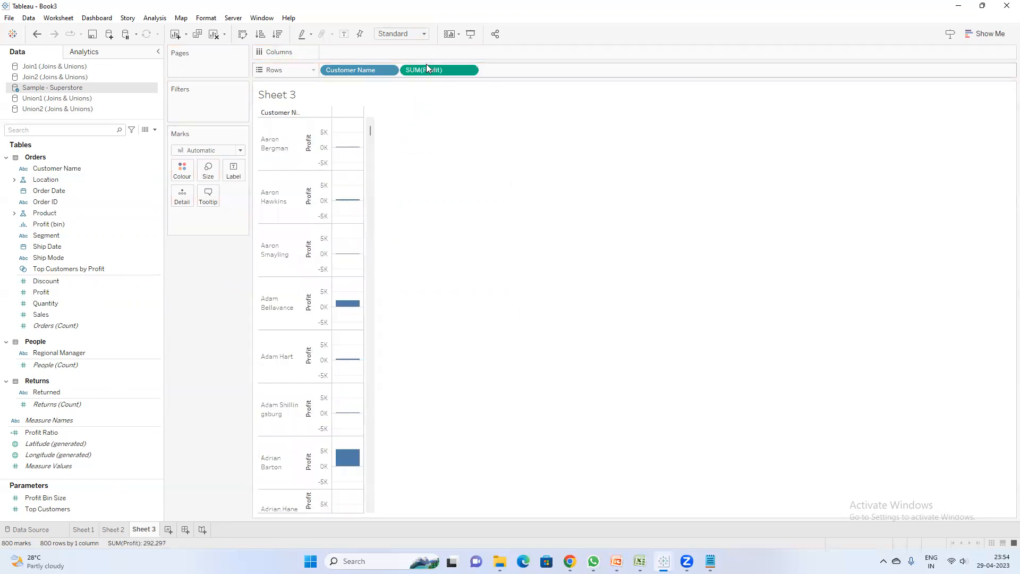
{"action": "right_click", "coordinate": [427, 69]}
{"action": "left_click", "coordinate": [461, 200]}
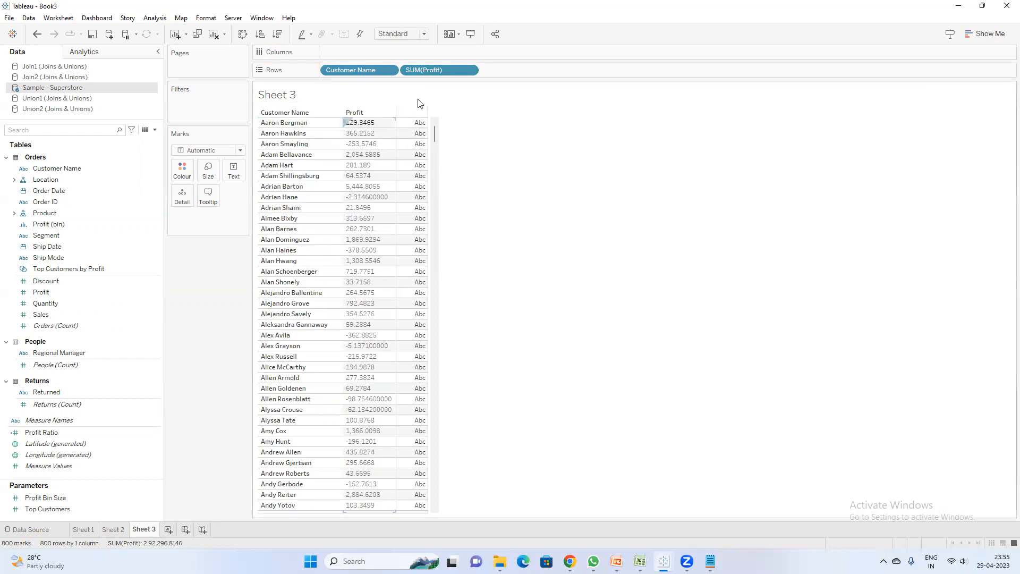
Step: Move the discrete SUM(Profit) back to the text marks and widen the table's value column
{"action": "left_click_drag", "start_coordinate": [427, 73], "coordinate": [230, 180]}
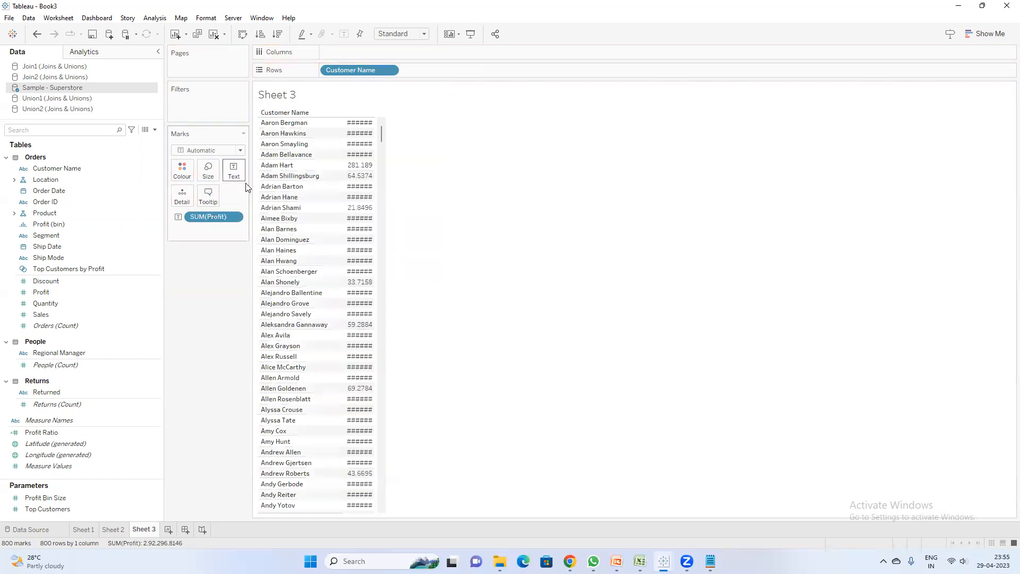
{"action": "left_click_drag", "start_coordinate": [376, 200], "coordinate": [432, 202]}
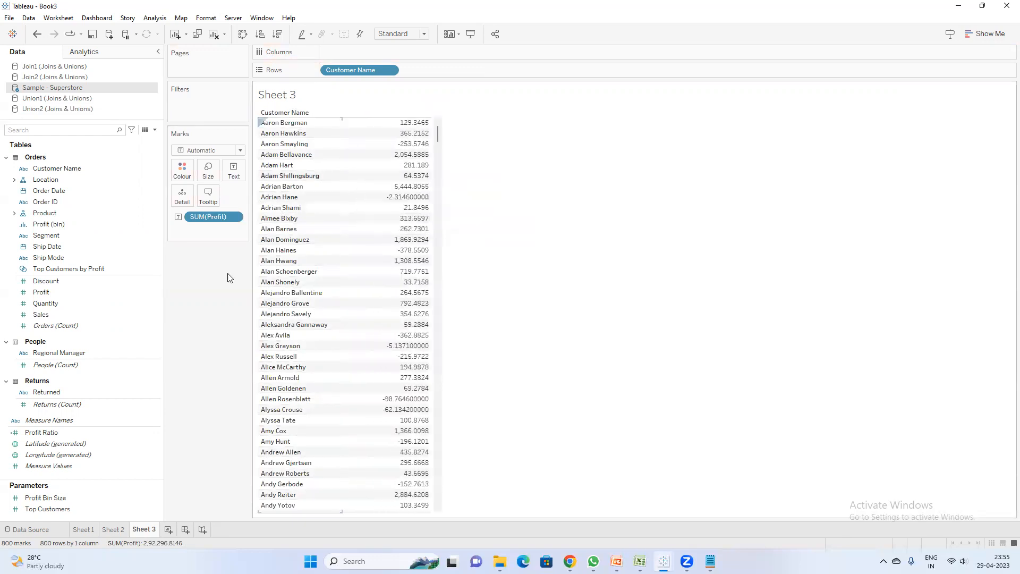
Step: Create a new worksheet listing Customer Name on rows with Sales shown as text for each customer
{"action": "left_click", "coordinate": [168, 530]}
{"action": "left_click", "coordinate": [140, 167]}
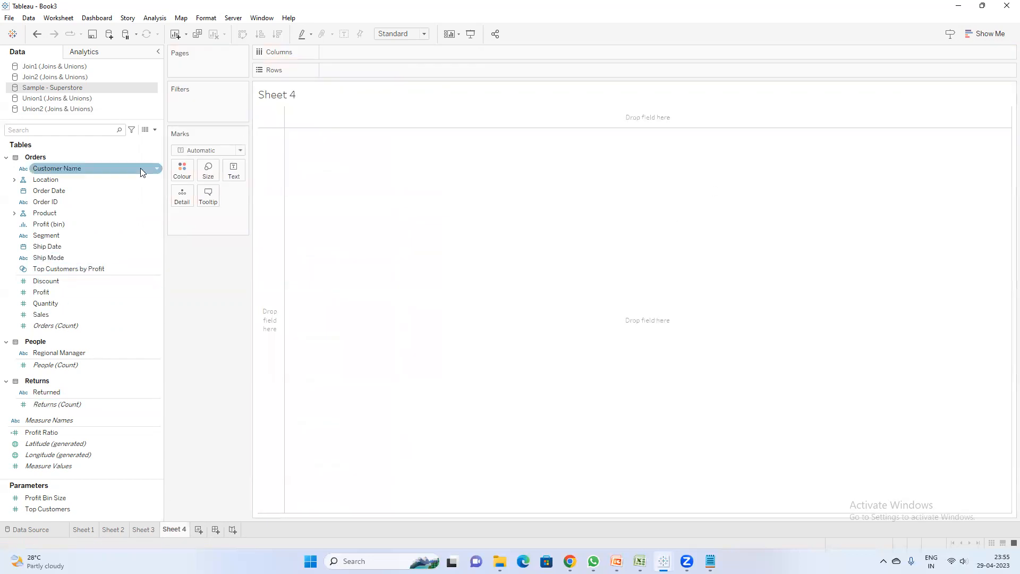
{"action": "double_click", "coordinate": [97, 175]}
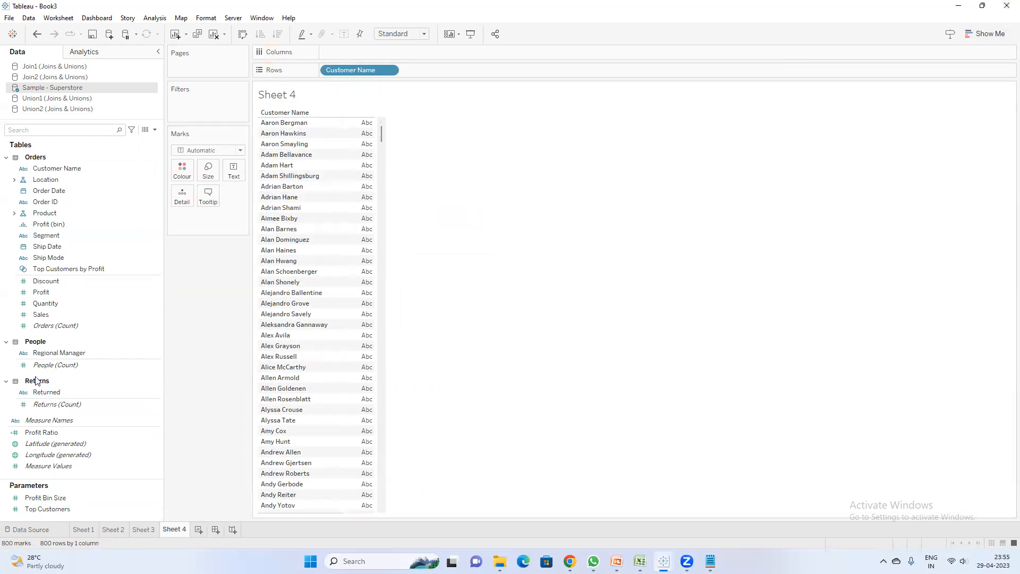
{"action": "left_click", "coordinate": [43, 317]}
{"action": "left_click_drag", "start_coordinate": [42, 317], "coordinate": [265, 198]}
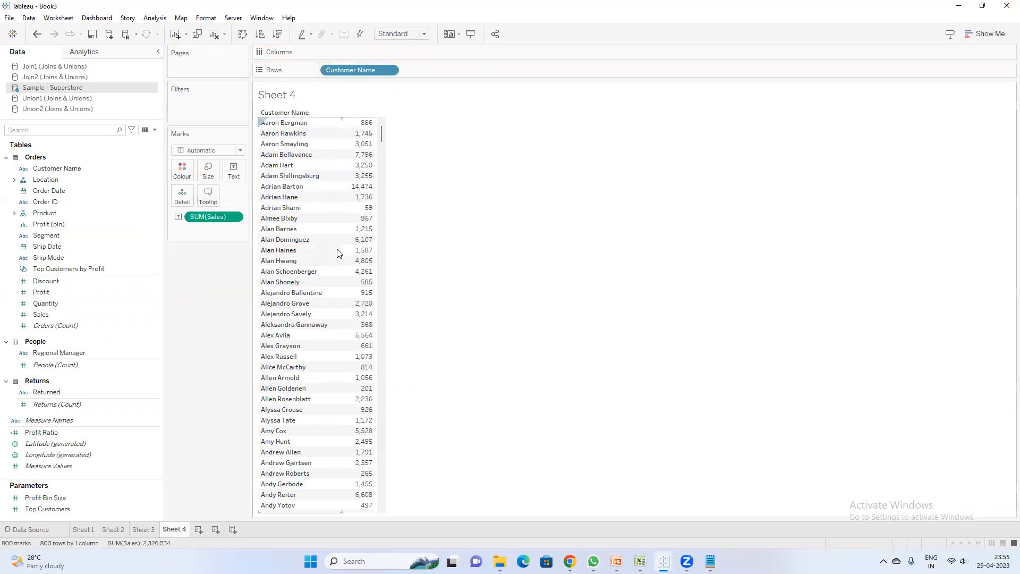
Step: Add an ad hoc 'Sales' text header on columns of Sheet 4 and hide the field labels for columns
{"action": "double_click", "coordinate": [362, 55]}
{"action": "type", "text": "'Sa"}
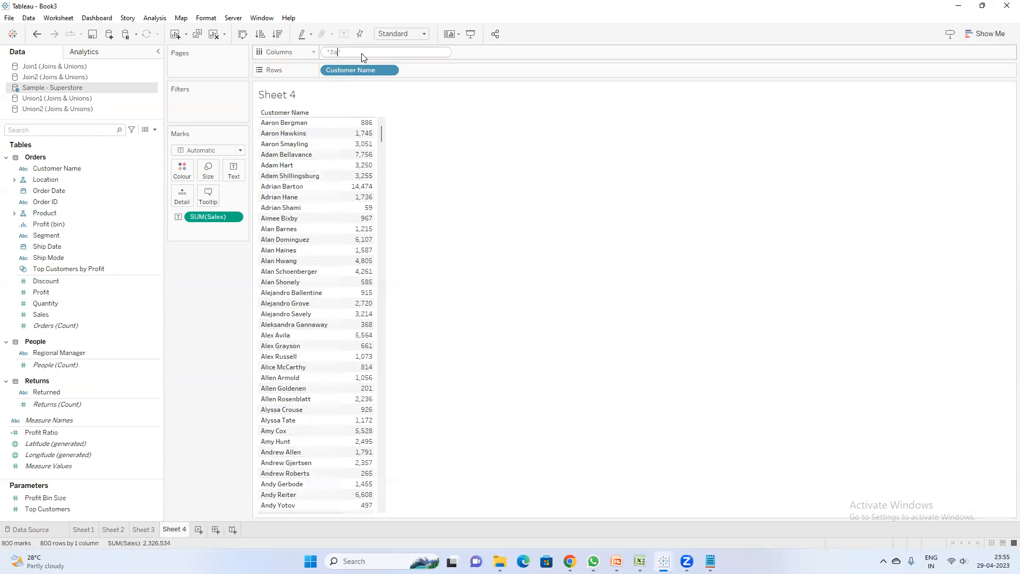
{"action": "type", "text": "les"}
{"action": "key", "text": "Return"}
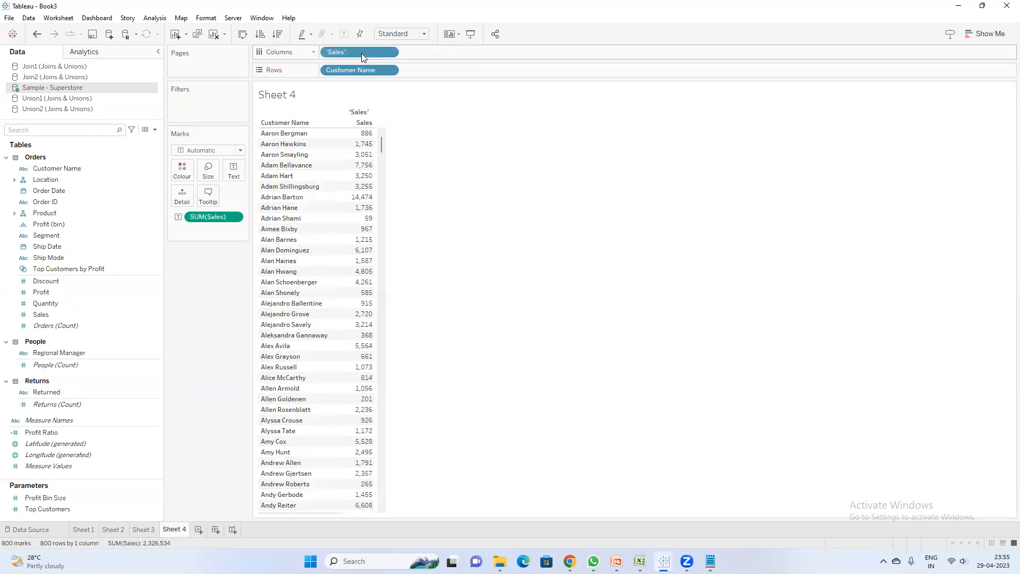
{"action": "right_click", "coordinate": [361, 114]}
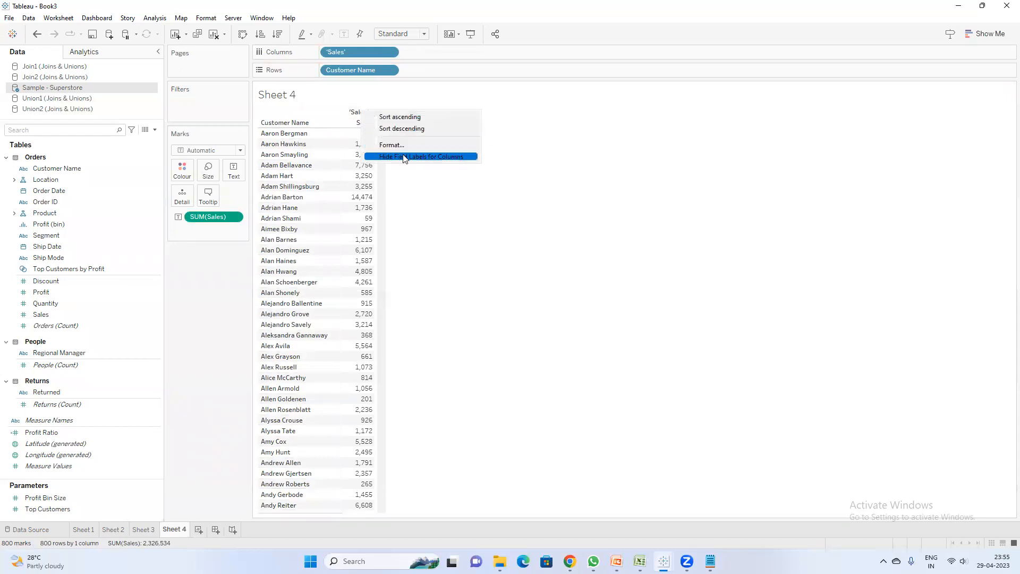
{"action": "left_click", "coordinate": [425, 158]}
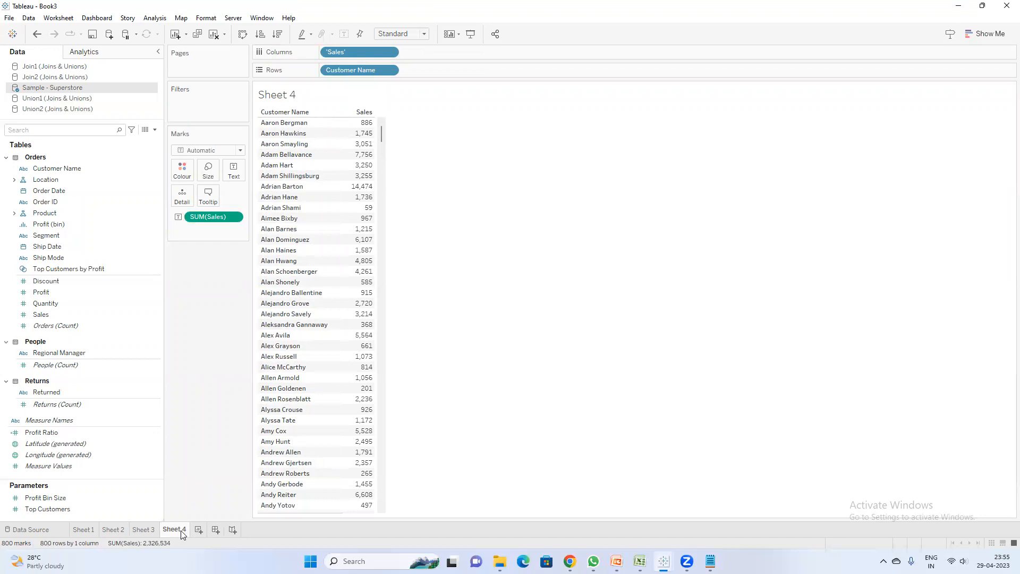
Step: Clear Sheet 4, search the fields for 'reg' and place Region on rows
{"action": "mouse_move", "coordinate": [183, 534]}
{"action": "left_click", "coordinate": [214, 36]}
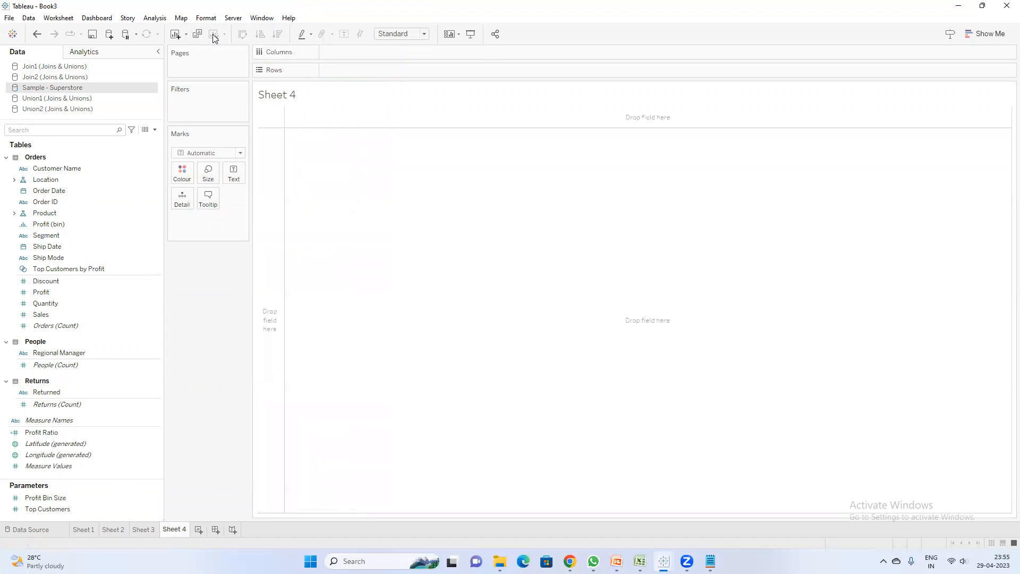
{"action": "left_click", "coordinate": [74, 134]}
{"action": "type", "text": "e"}
{"action": "key", "text": "BackSpace"}
{"action": "type", "text": "r"}
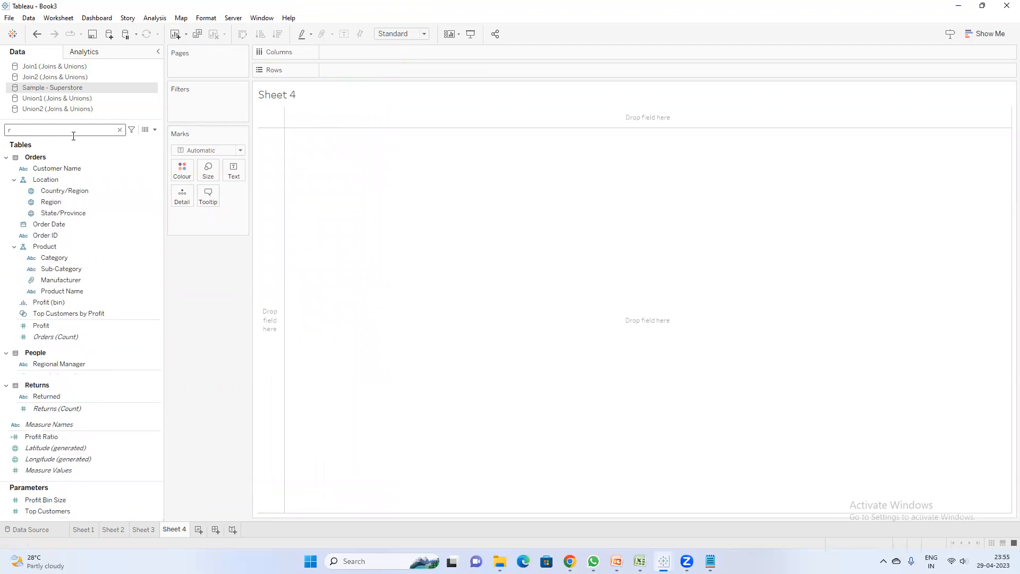
{"action": "type", "text": "eg"}
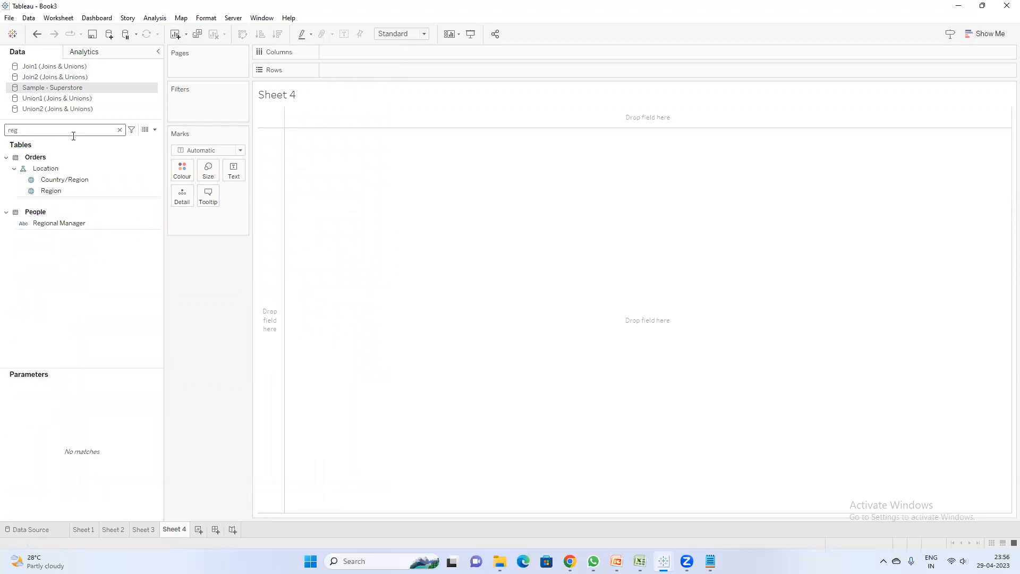
{"action": "left_click_drag", "start_coordinate": [53, 191], "coordinate": [338, 71]}
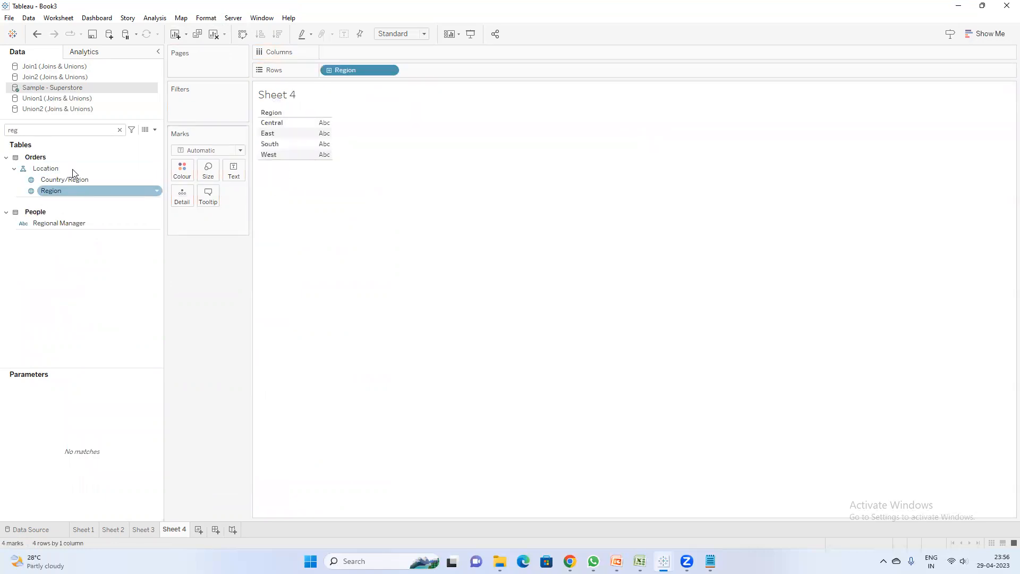
Step: Search the fields for 'sta' and add State/Province to rows after Region
{"action": "key", "text": "BackSpace"}
{"action": "key", "text": "BackSpace"}
{"action": "key", "text": "BackSpace"}
{"action": "type", "text": "sa"}
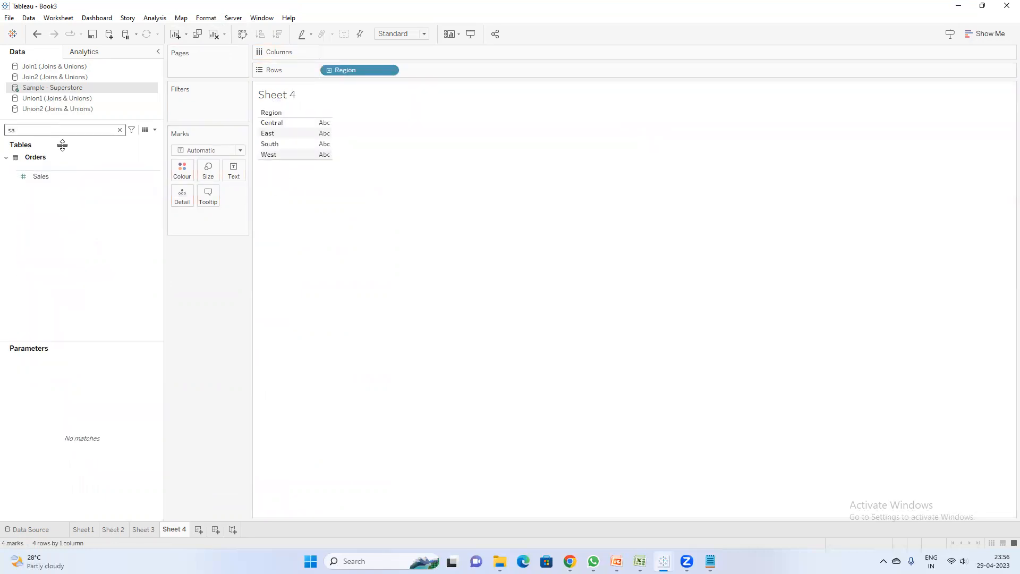
{"action": "key", "text": "BackSpace"}
{"action": "type", "text": "ta"}
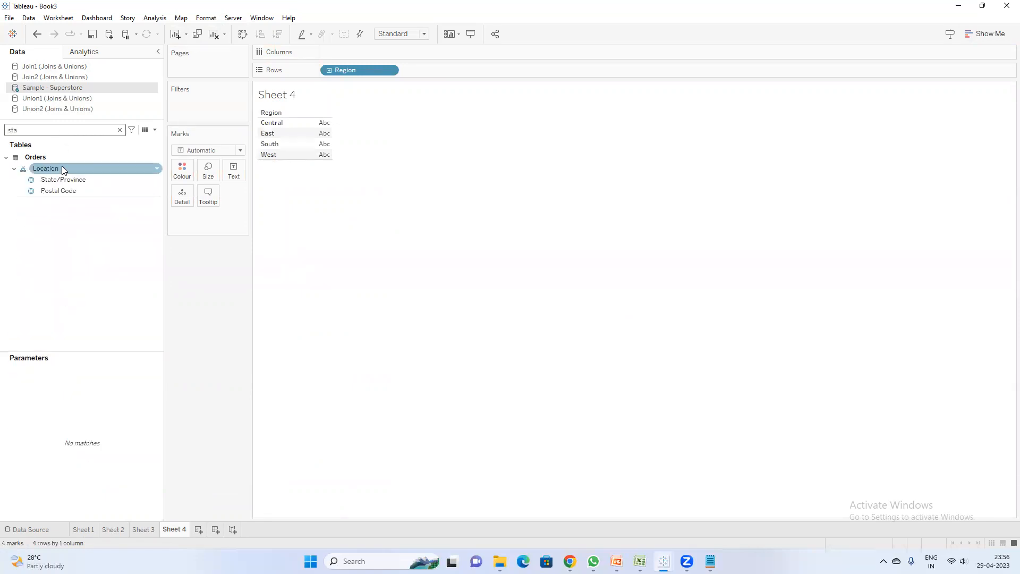
{"action": "left_click_drag", "start_coordinate": [65, 179], "coordinate": [451, 67]}
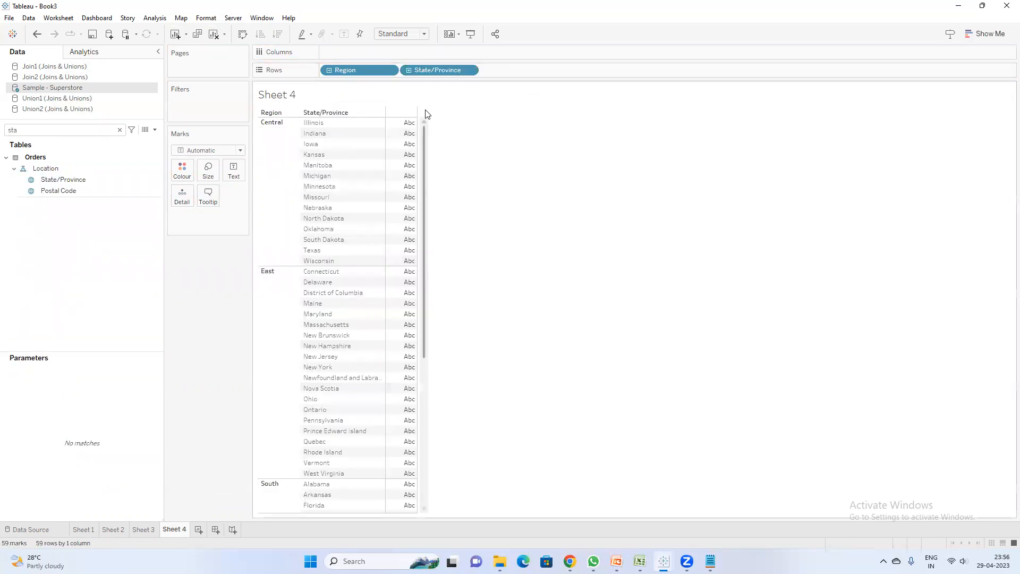
Step: Turn State/Province on rows into a discrete distinct count measure
{"action": "right_click", "coordinate": [434, 70]}
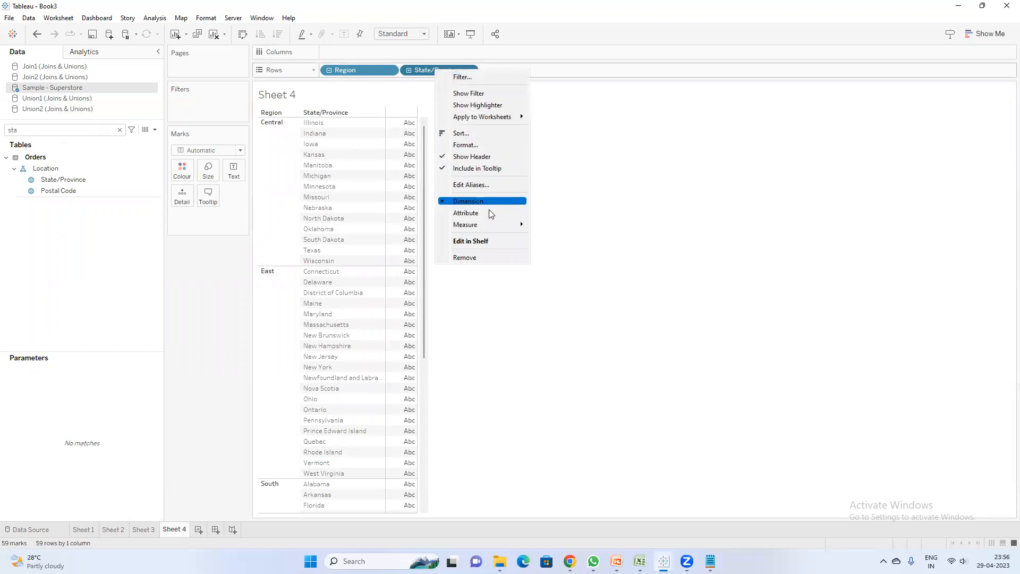
{"action": "mouse_move", "coordinate": [486, 221]}
{"action": "left_click", "coordinate": [567, 248]}
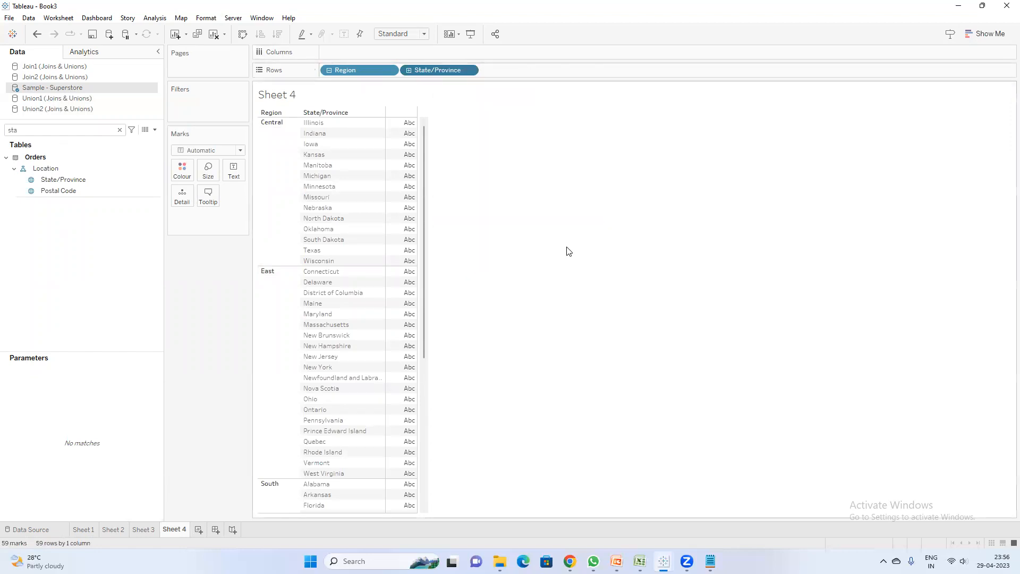
{"action": "right_click", "coordinate": [449, 74]}
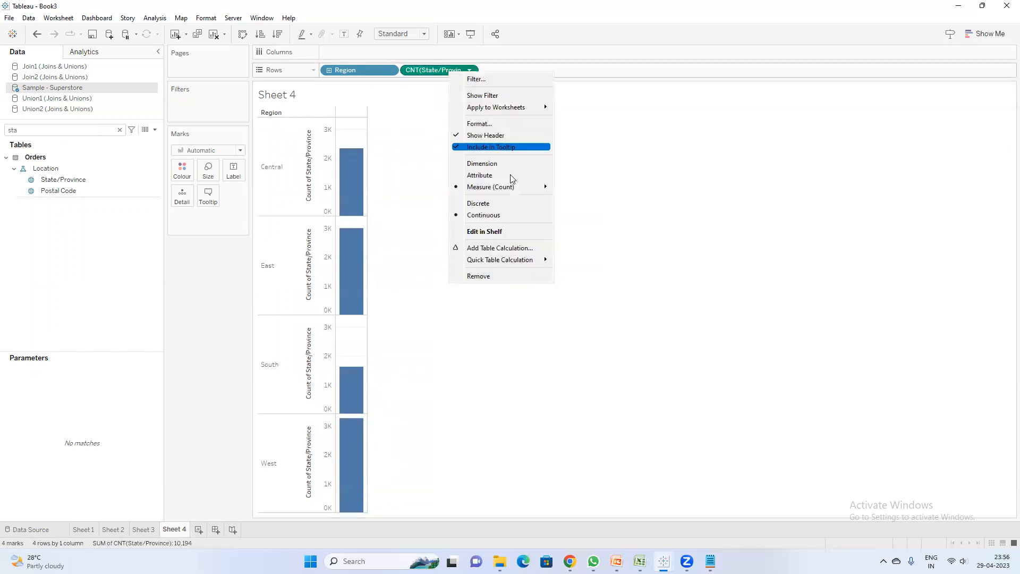
{"action": "left_click", "coordinate": [499, 205]}
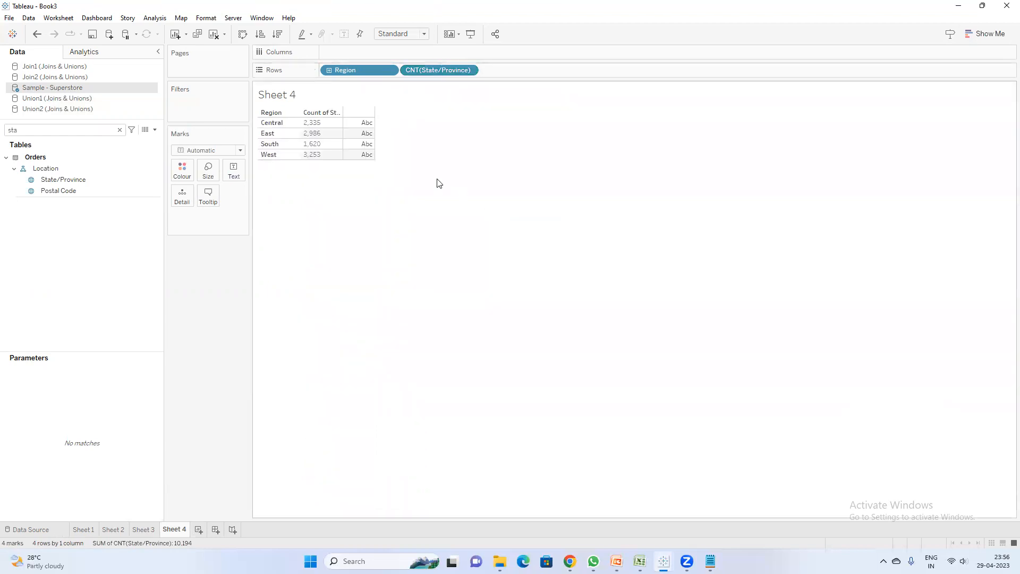
{"action": "right_click", "coordinate": [425, 70]}
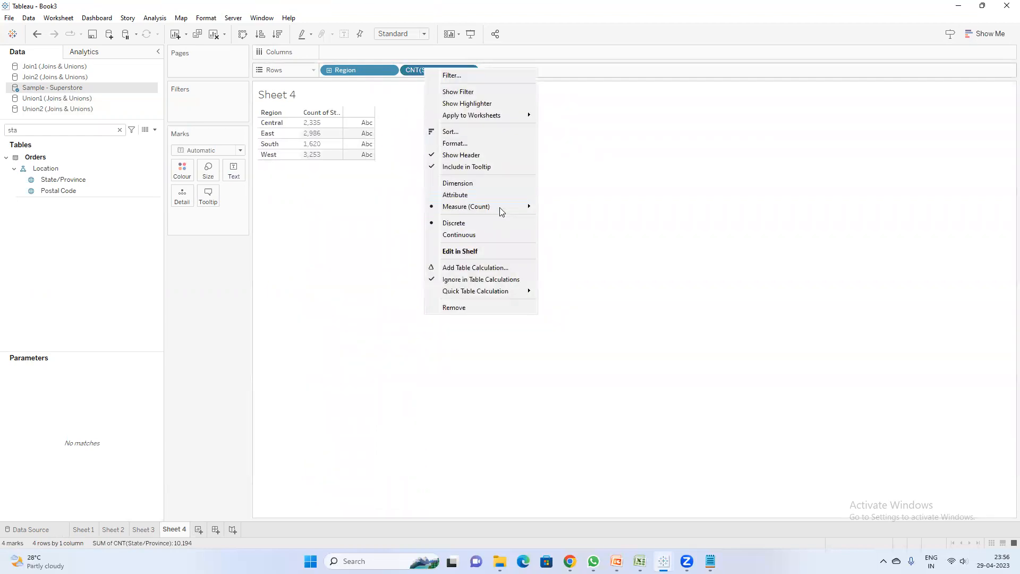
{"action": "mouse_move", "coordinate": [499, 207]}
{"action": "left_click", "coordinate": [572, 242]}
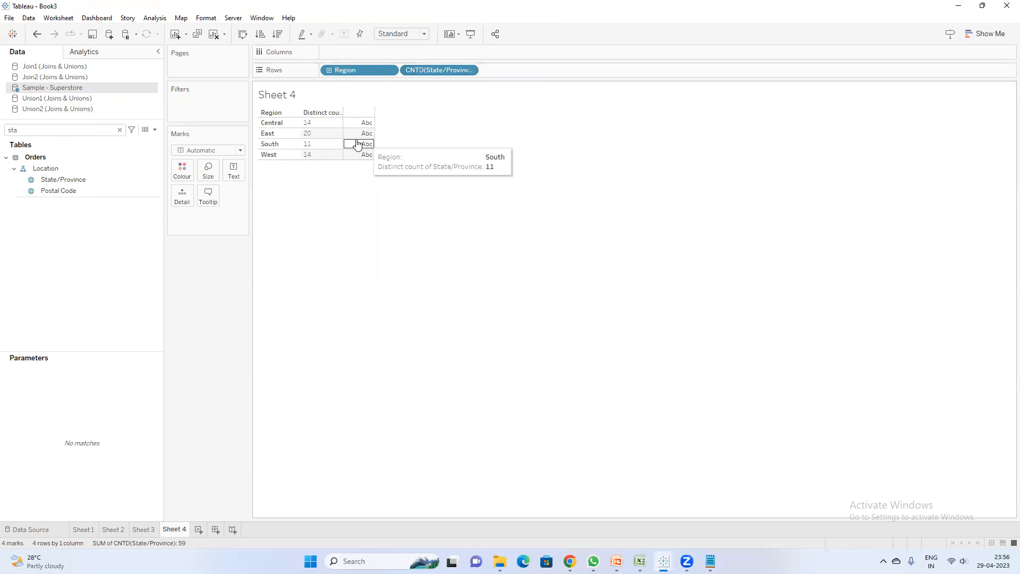
Step: Show the distinct count of State/Province as text and sort the regions by it in descending order
{"action": "left_click_drag", "start_coordinate": [428, 71], "coordinate": [235, 174]}
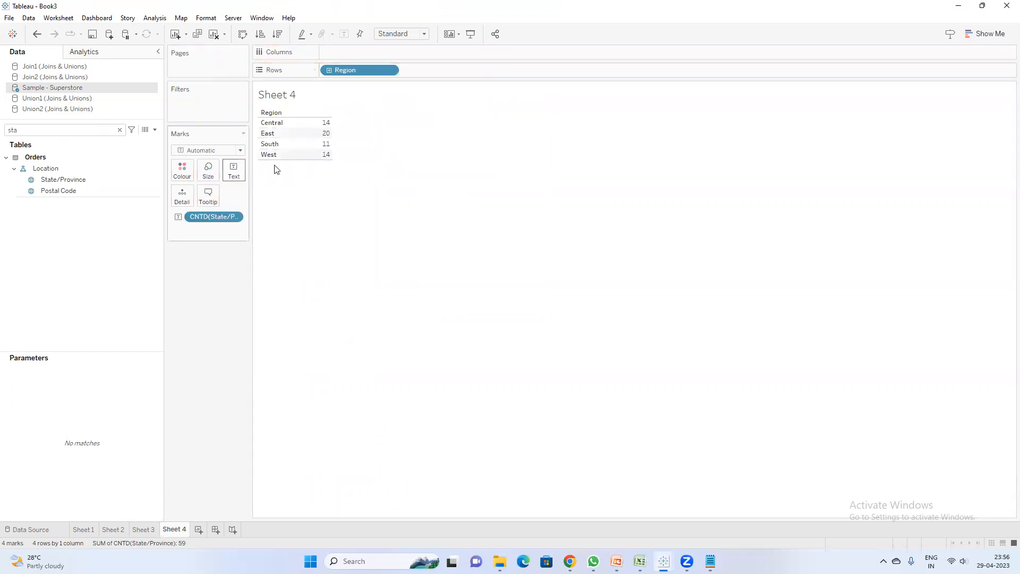
{"action": "left_click", "coordinate": [277, 33]}
{"action": "mouse_move", "coordinate": [311, 175]}
{"action": "mouse_move", "coordinate": [296, 128]}
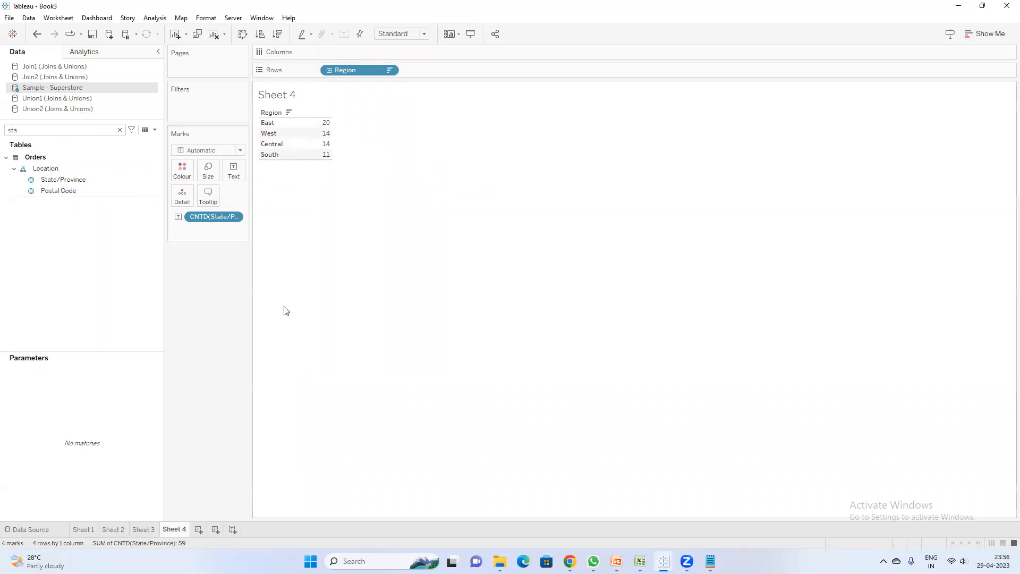
Step: Rename Sheet 4 as 'No. of states in each Region'
{"action": "double_click", "coordinate": [180, 531]}
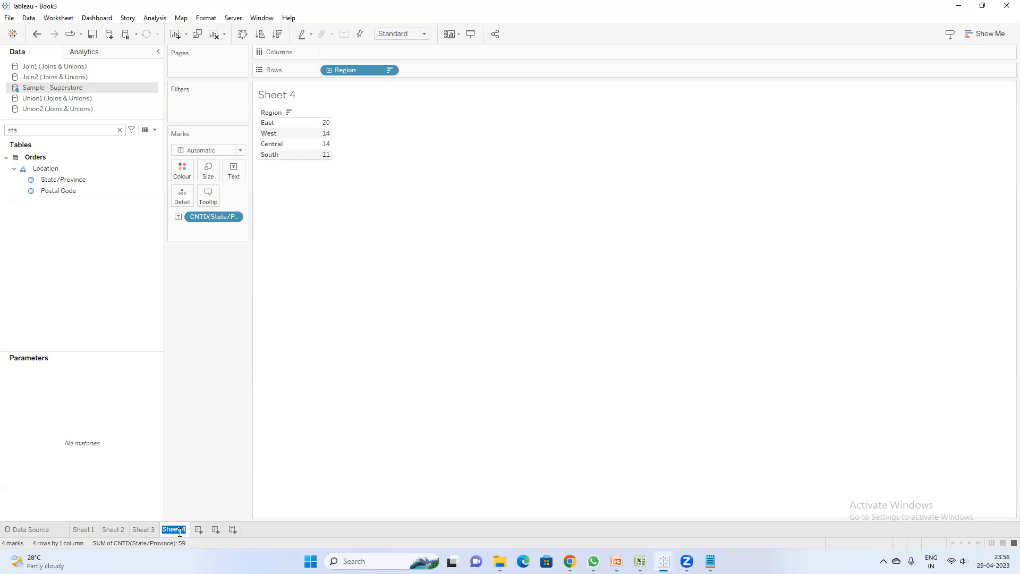
{"action": "type", "text": "No. of states in each "}
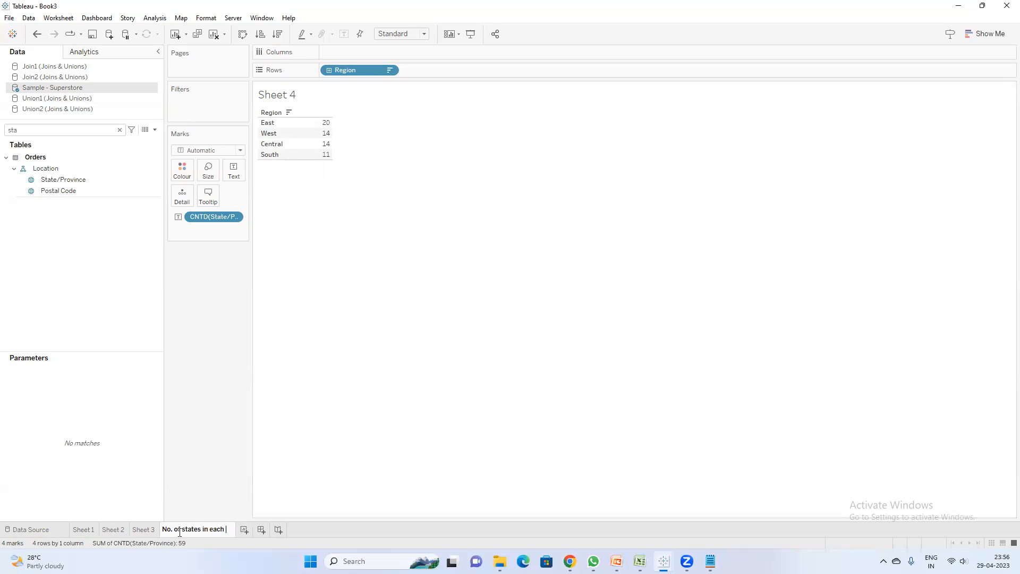
{"action": "type", "text": "Region"}
{"action": "key", "text": "Return"}
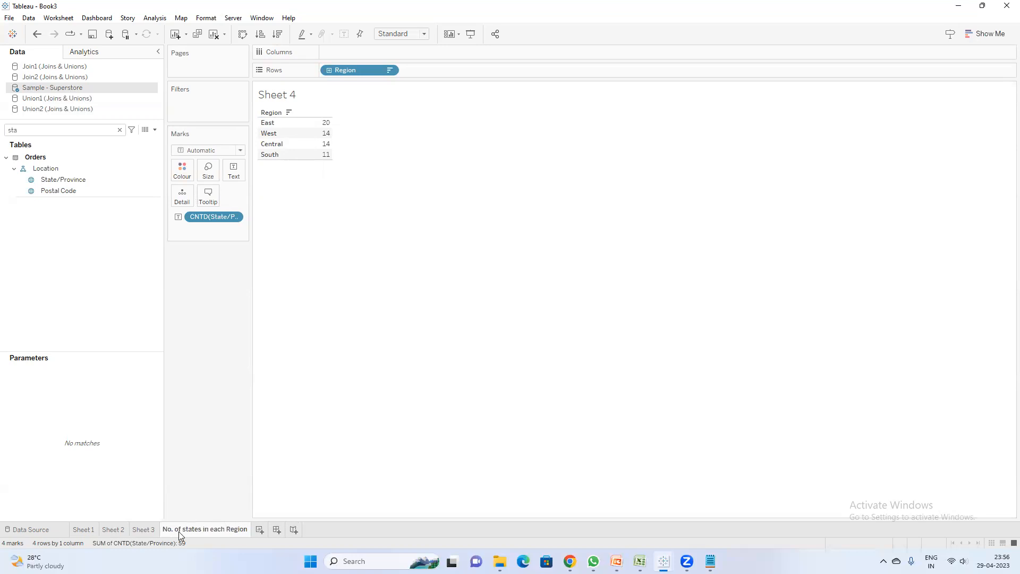
Step: Create a new worksheet with State/Province on rows and Sales shown as text for each state
{"action": "left_click", "coordinate": [260, 529]}
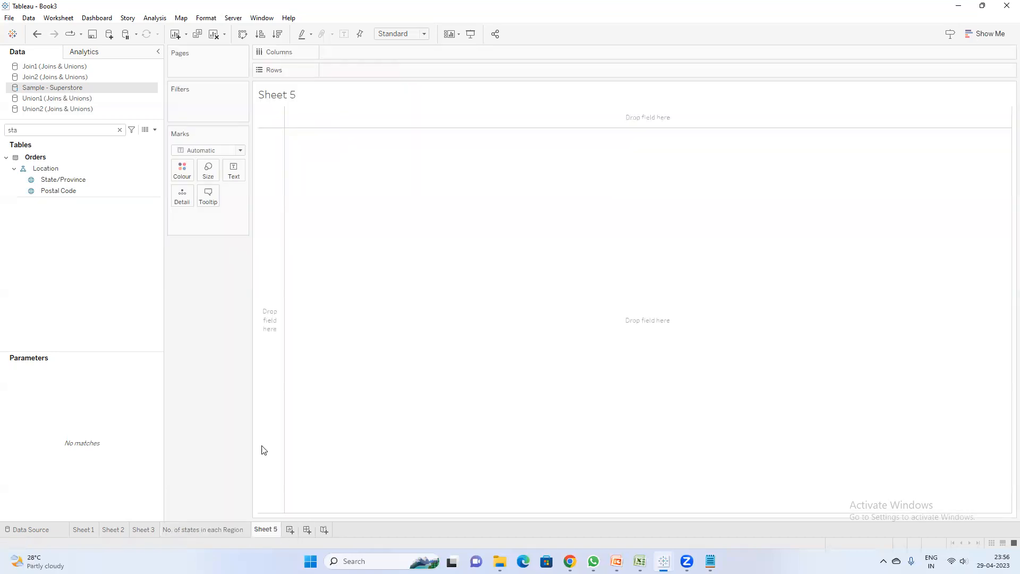
{"action": "left_click_drag", "start_coordinate": [63, 179], "coordinate": [391, 70]}
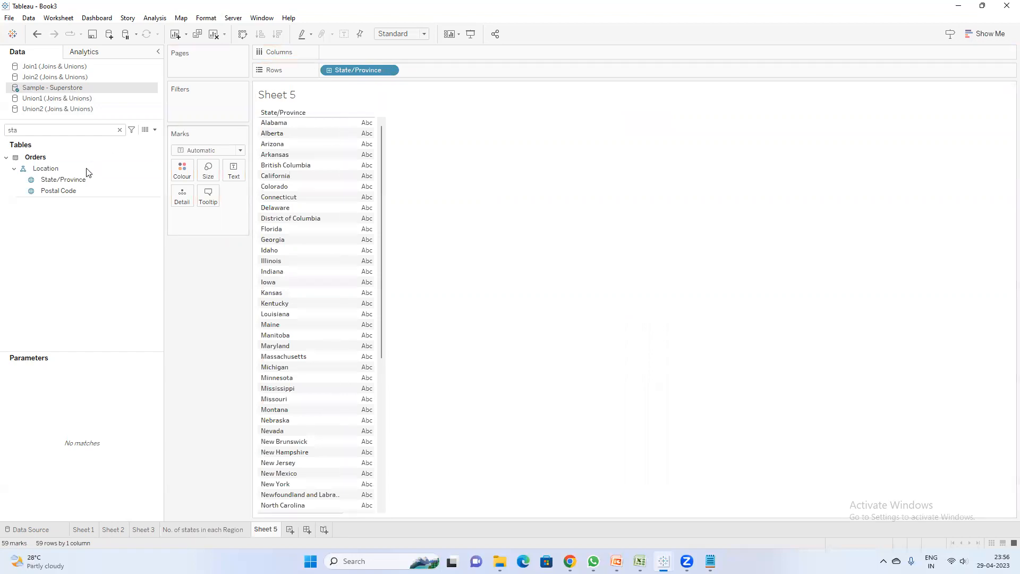
{"action": "key", "text": "BackSpace"}
{"action": "key", "text": "BackSpace"}
{"action": "type", "text": "a"}
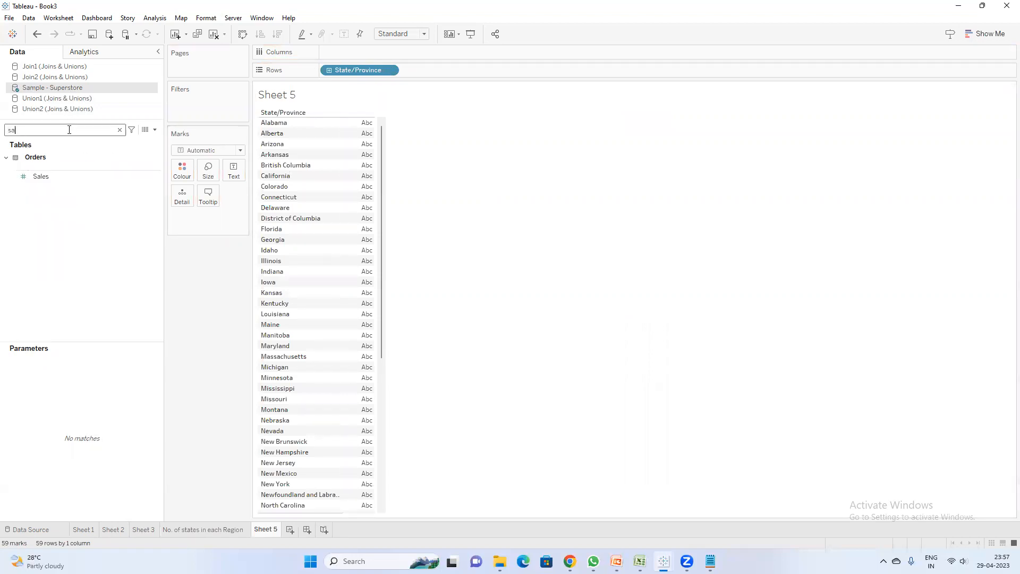
{"action": "double_click", "coordinate": [60, 174]}
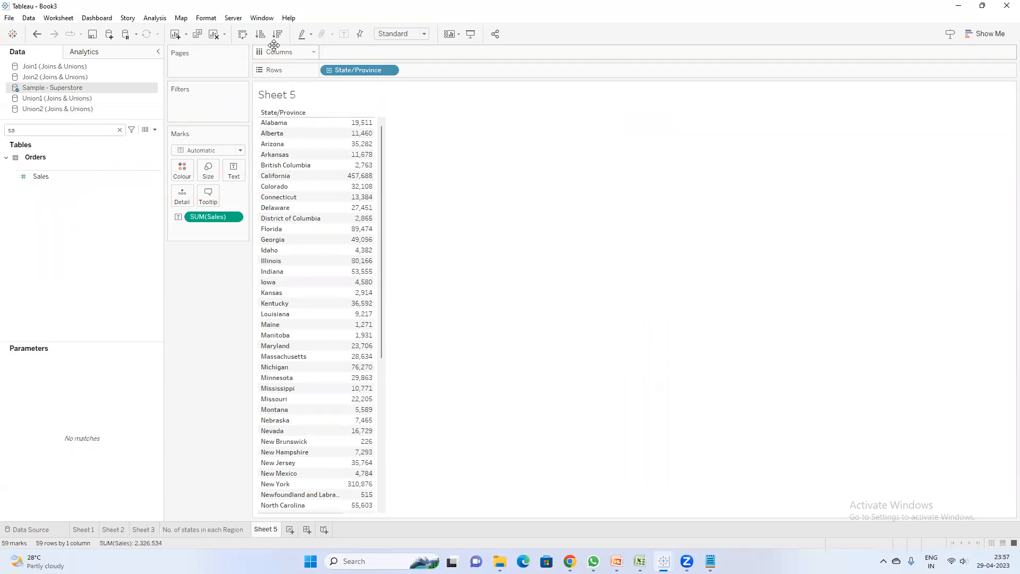
Step: Change the state sales table to a horizontal bar chart and sort the states by sales in descending order
{"action": "left_click", "coordinate": [986, 34]}
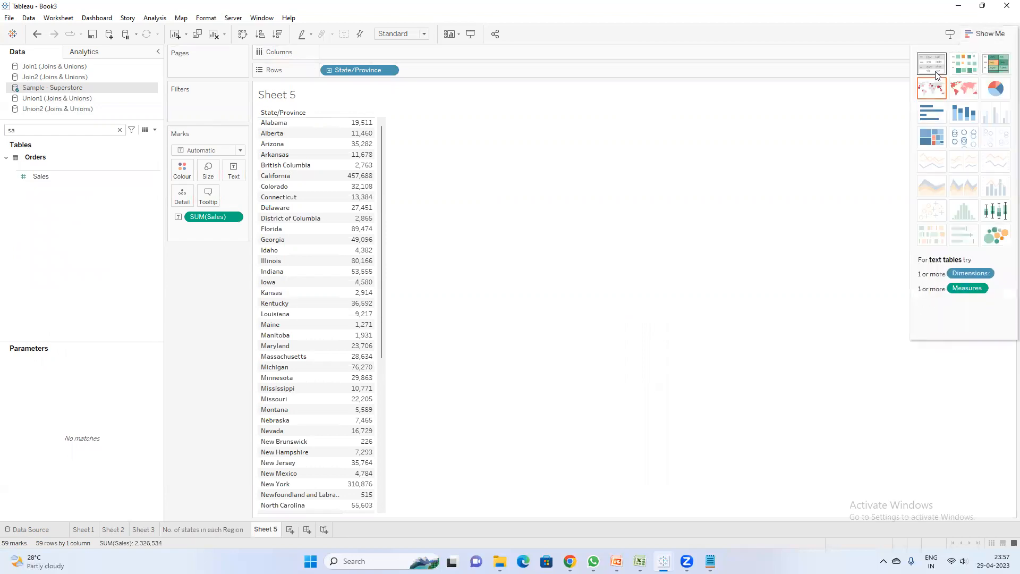
{"action": "left_click", "coordinate": [939, 118]}
{"action": "left_click", "coordinate": [984, 35]}
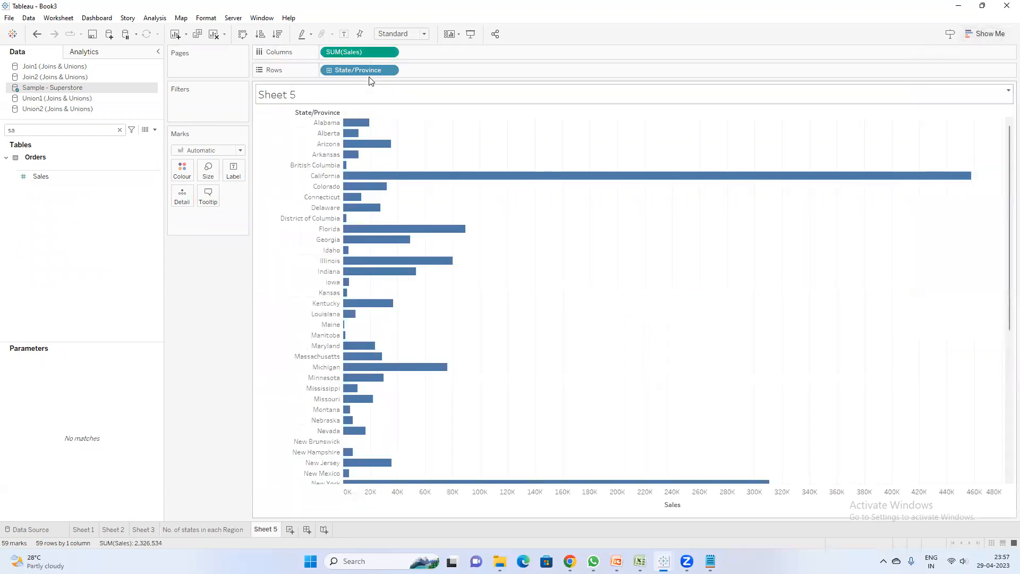
{"action": "left_click", "coordinate": [277, 34]}
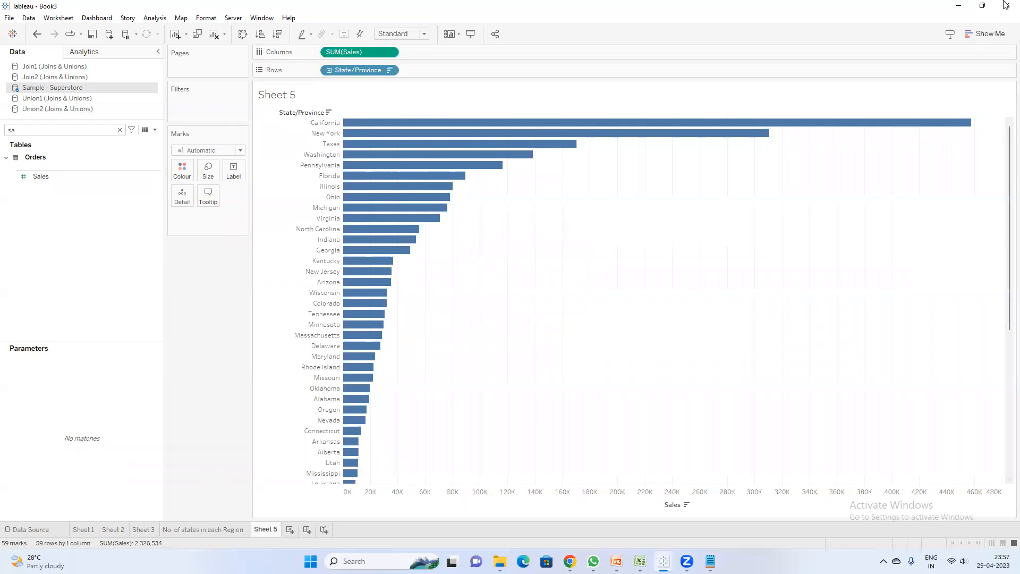
Step: Rename Sheet 5 as 'Statewise Sales'
{"action": "double_click", "coordinate": [271, 531]}
{"action": "type", "text": "S"}
{"action": "type", "text": "tatewise Sales"}
{"action": "key", "text": "Return"}
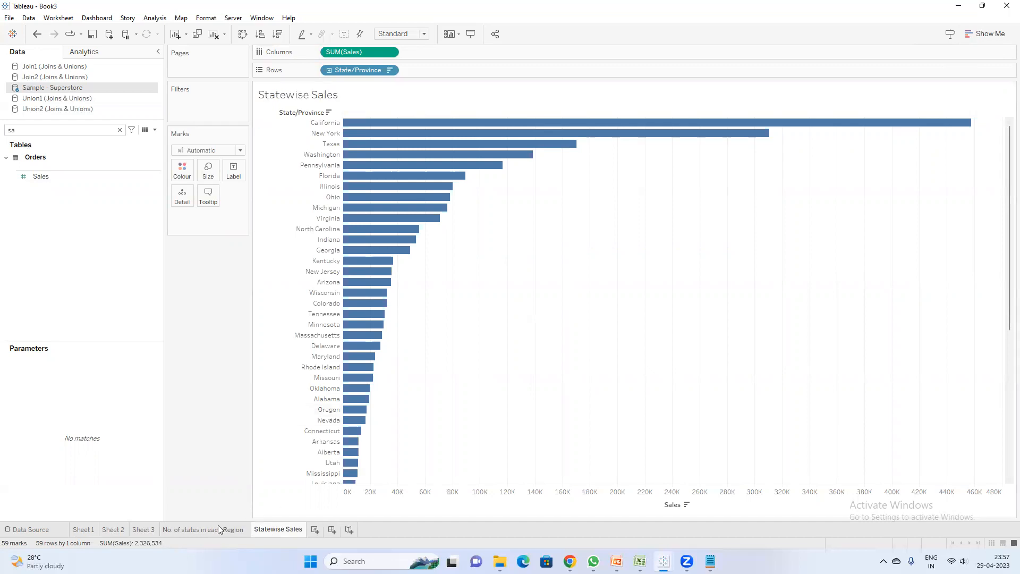
Step: On the 'No. of states in each Region' sheet, add a worksheet filter action with that sheet as source, run on Select
{"action": "left_click", "coordinate": [218, 526]}
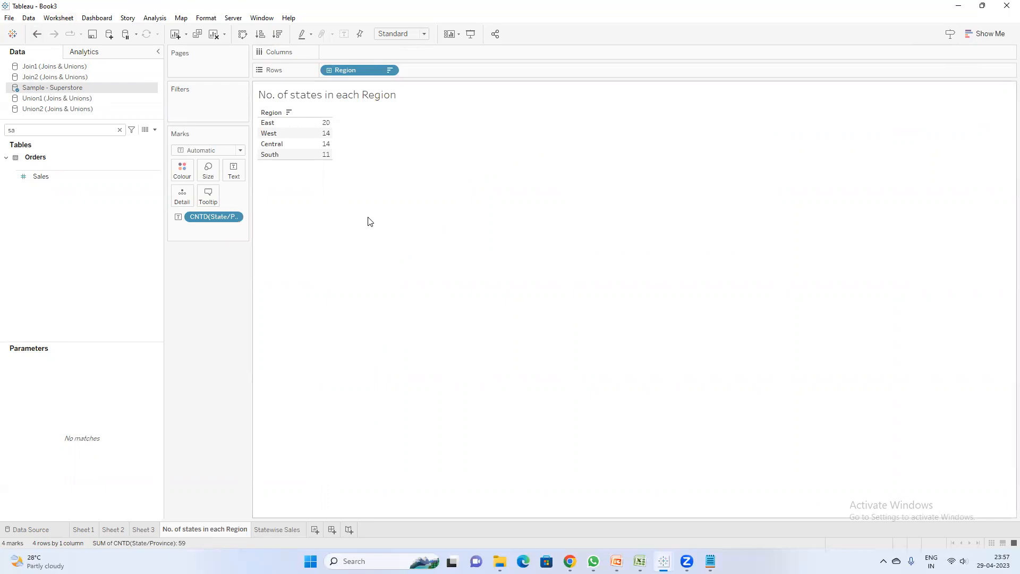
{"action": "left_click", "coordinate": [58, 18]}
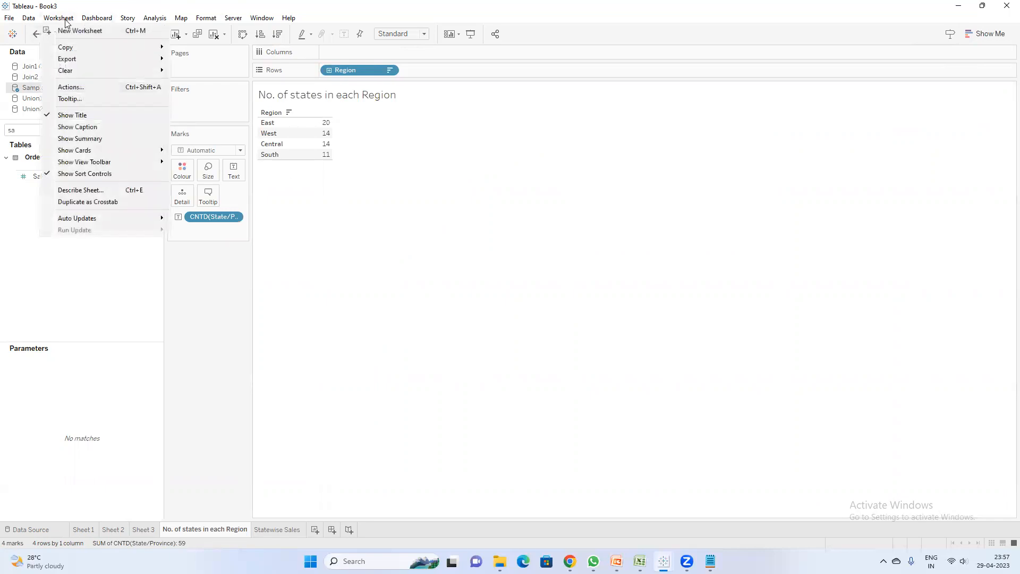
{"action": "left_click", "coordinate": [79, 91]}
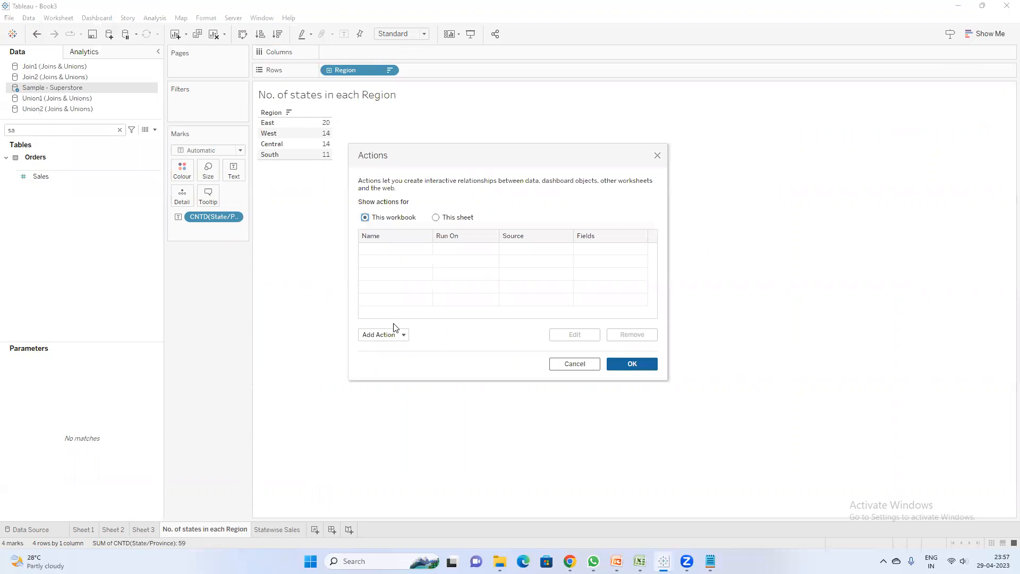
{"action": "left_click", "coordinate": [395, 334]}
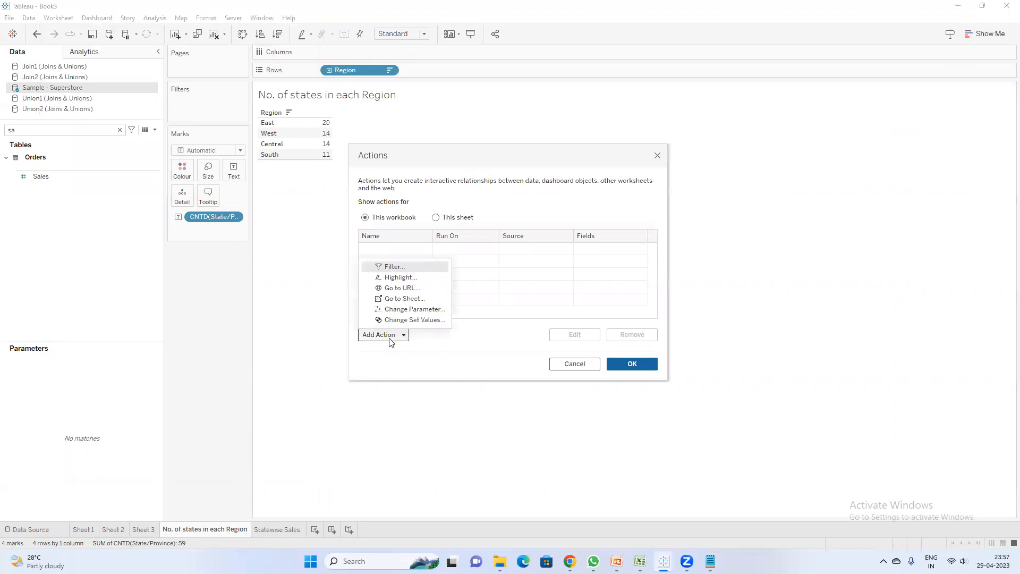
{"action": "left_click", "coordinate": [400, 267]}
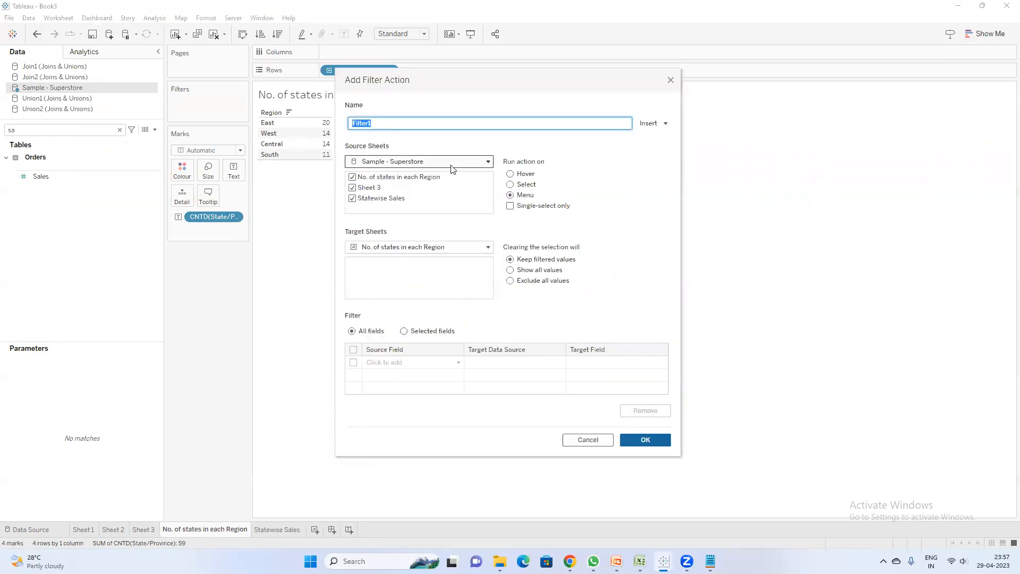
{"action": "left_click", "coordinate": [453, 165]}
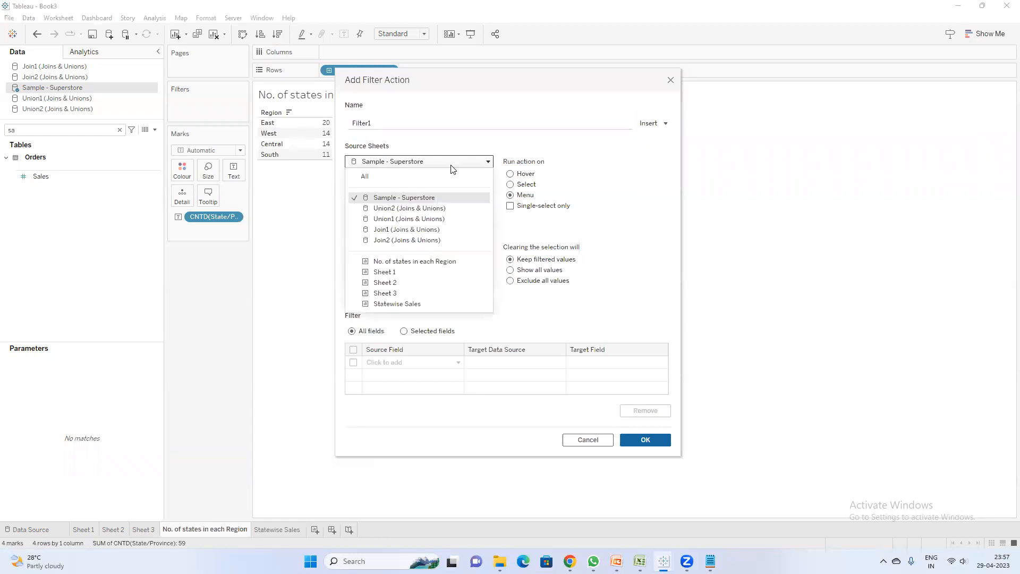
{"action": "left_click", "coordinate": [436, 261]}
{"action": "left_click", "coordinate": [512, 185]}
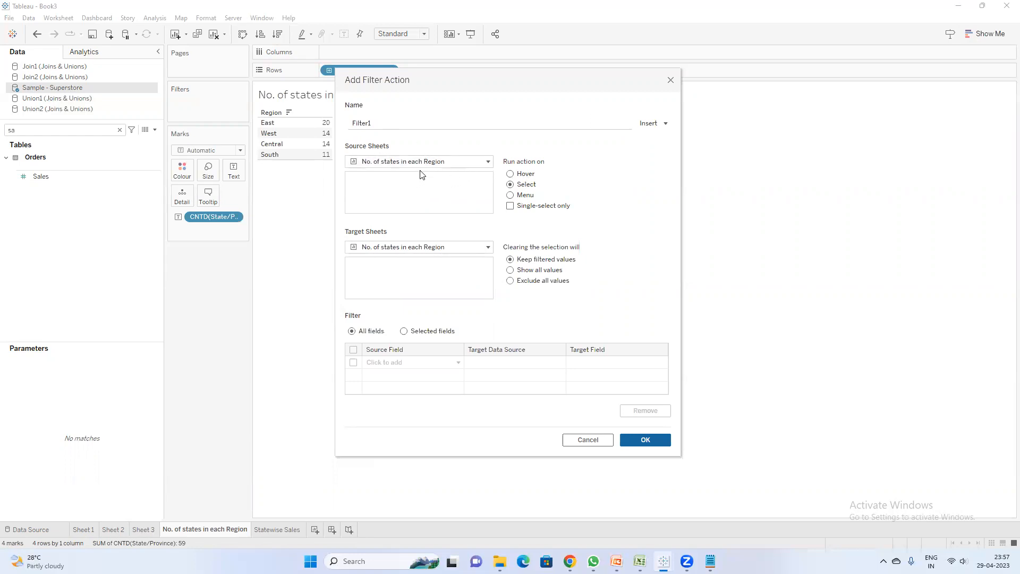
Step: Set the filter action's target to Statewise Sales, make clearing the selection show all values, and save the action
{"action": "left_click", "coordinate": [419, 252]}
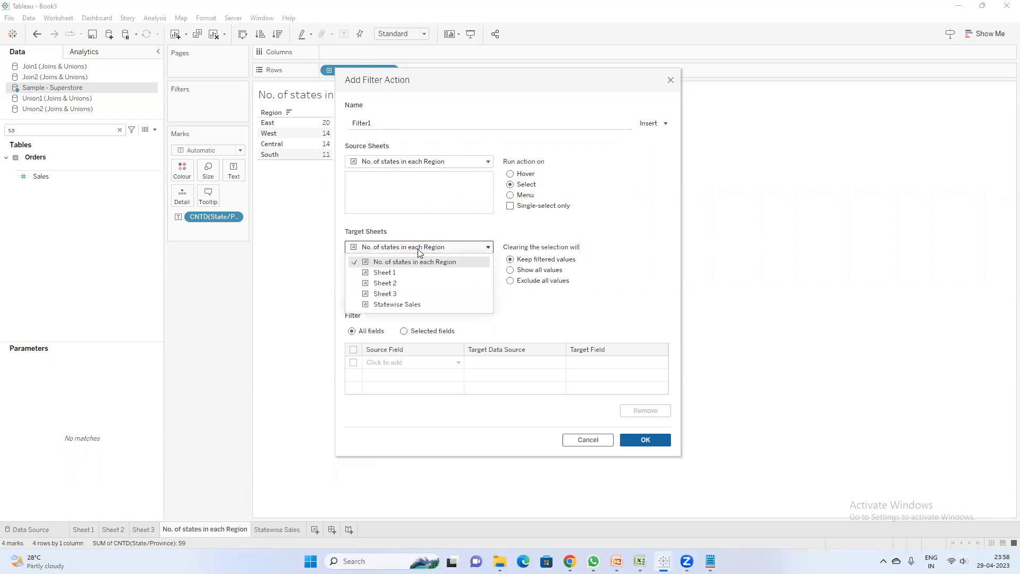
{"action": "left_click", "coordinate": [417, 304]}
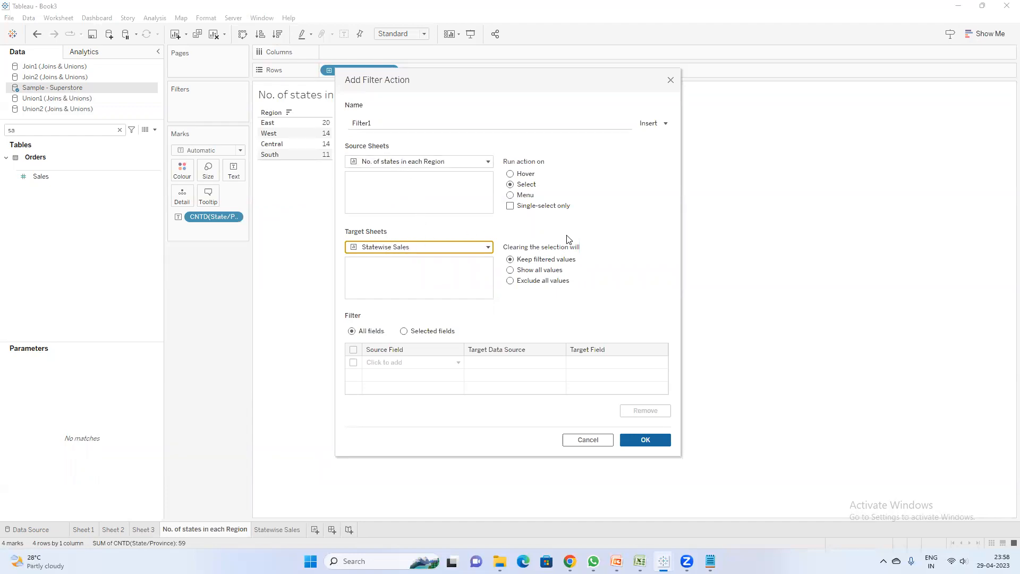
{"action": "left_click", "coordinate": [532, 273]}
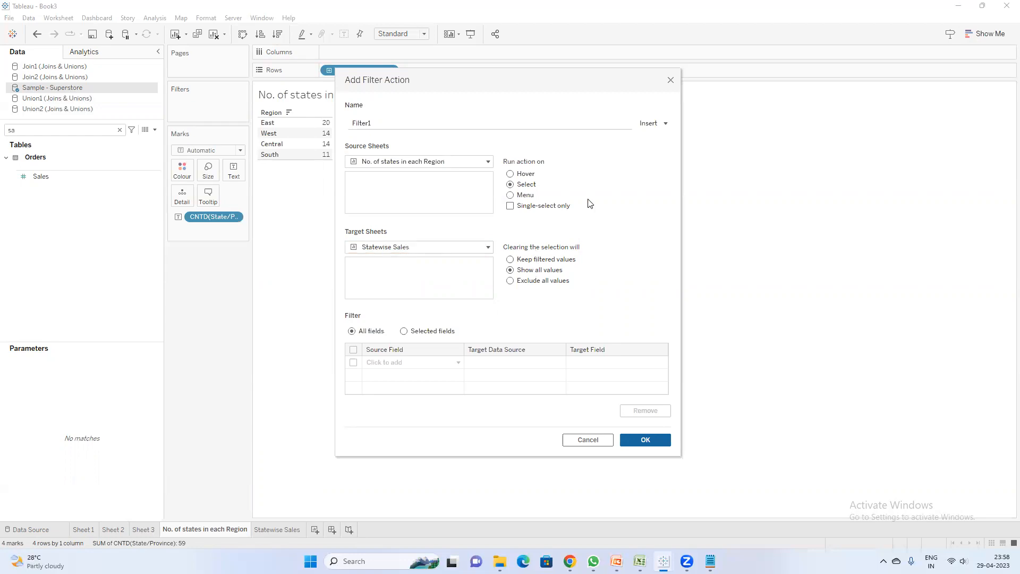
{"action": "left_click", "coordinate": [649, 441]}
{"action": "left_click", "coordinate": [620, 368]}
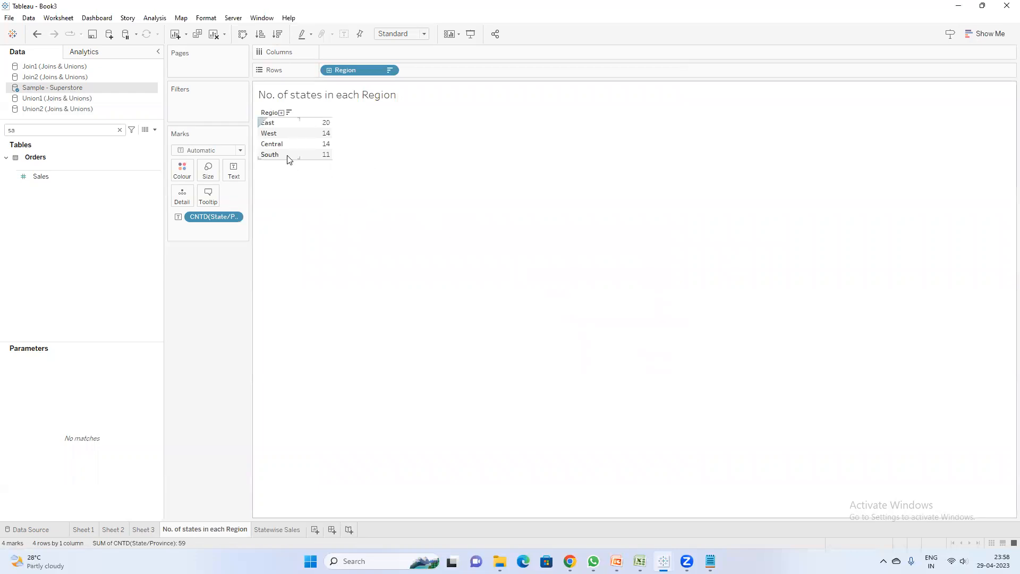
Step: Check the region state counts and look through the unfiltered Statewise Sales chart before returning to the region sheet
{"action": "mouse_move", "coordinate": [325, 130]}
{"action": "mouse_move", "coordinate": [326, 152]}
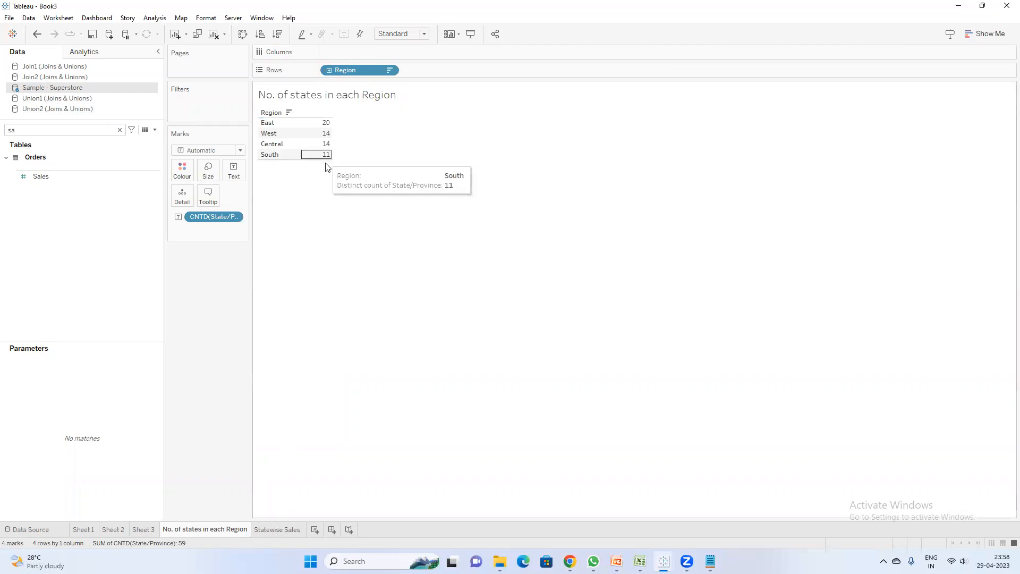
{"action": "left_click", "coordinate": [286, 530]}
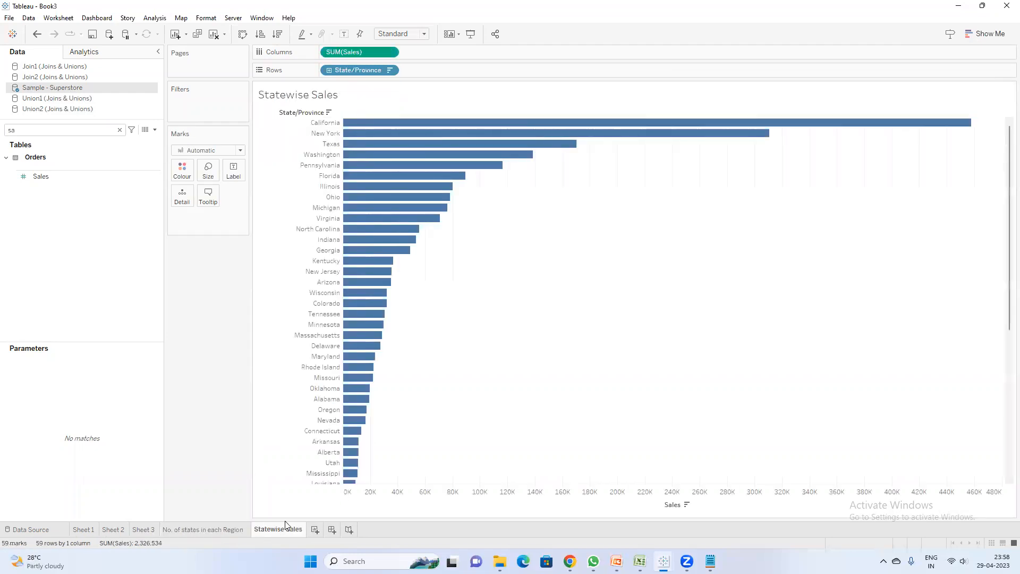
{"action": "scroll", "coordinate": [412, 223], "scroll_direction": "down", "scroll_amount": 5}
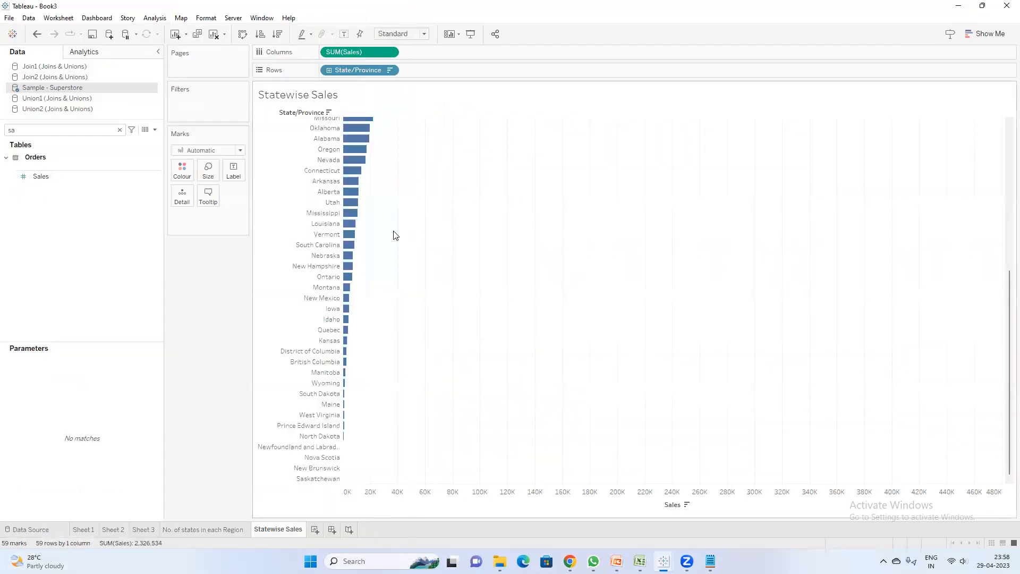
{"action": "scroll", "coordinate": [424, 274], "scroll_direction": "up", "scroll_amount": 5}
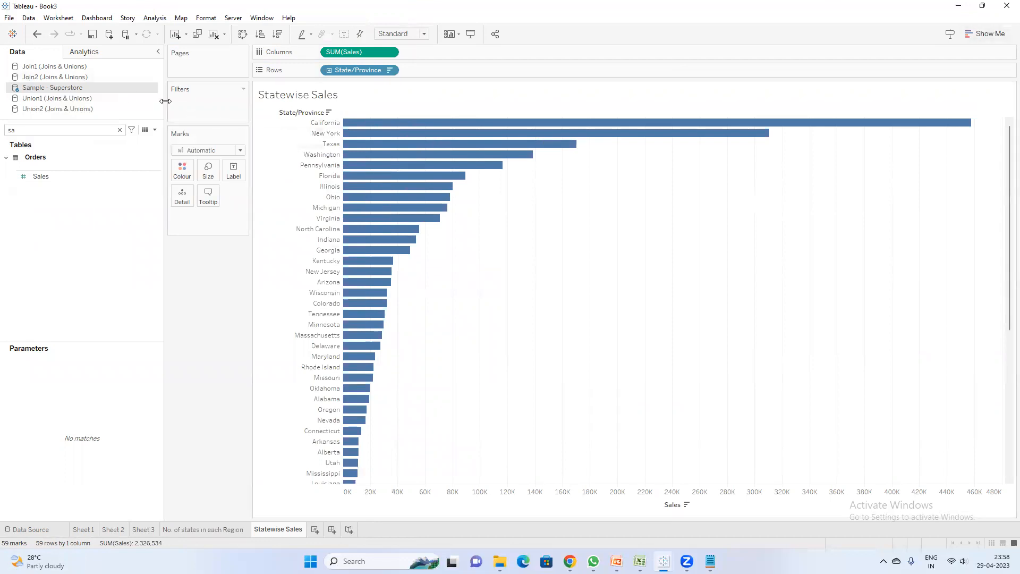
{"action": "left_click", "coordinate": [193, 531]}
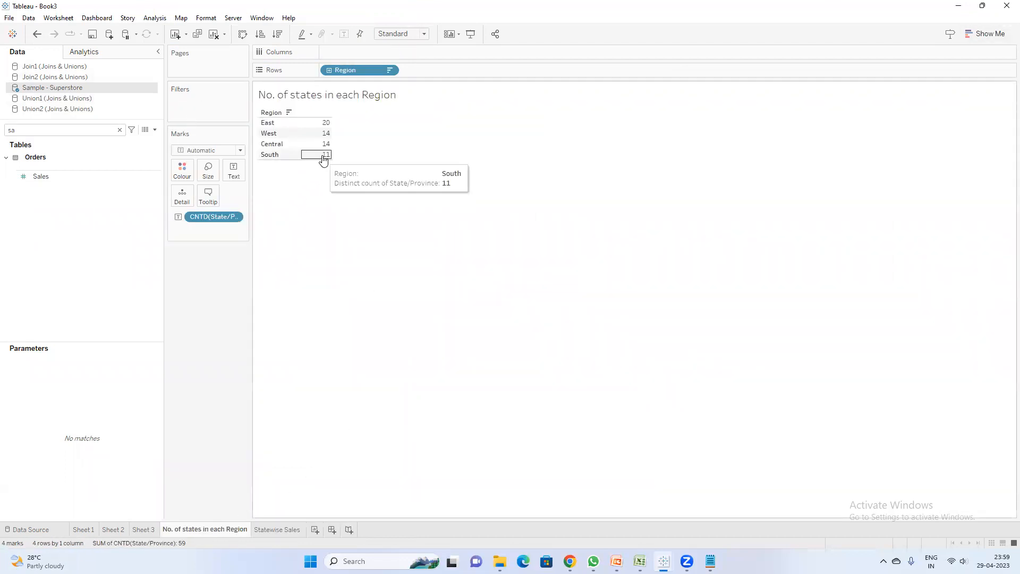
Step: Test the filter action with the South region's state count and inspect its states and the Region action filter in Statewise Sales
{"action": "left_click", "coordinate": [323, 155]}
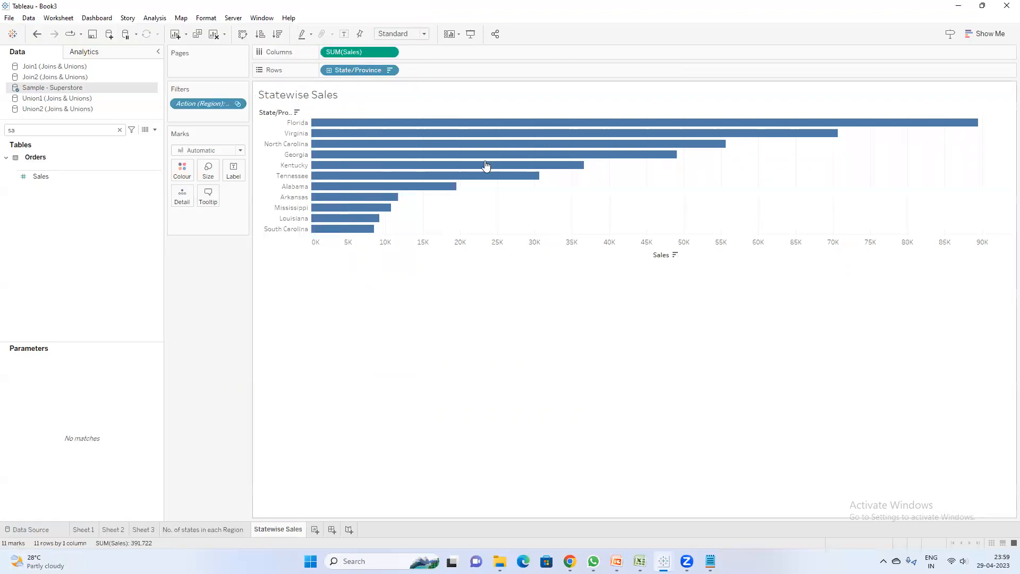
{"action": "left_click_drag", "start_coordinate": [381, 232], "coordinate": [357, 123]}
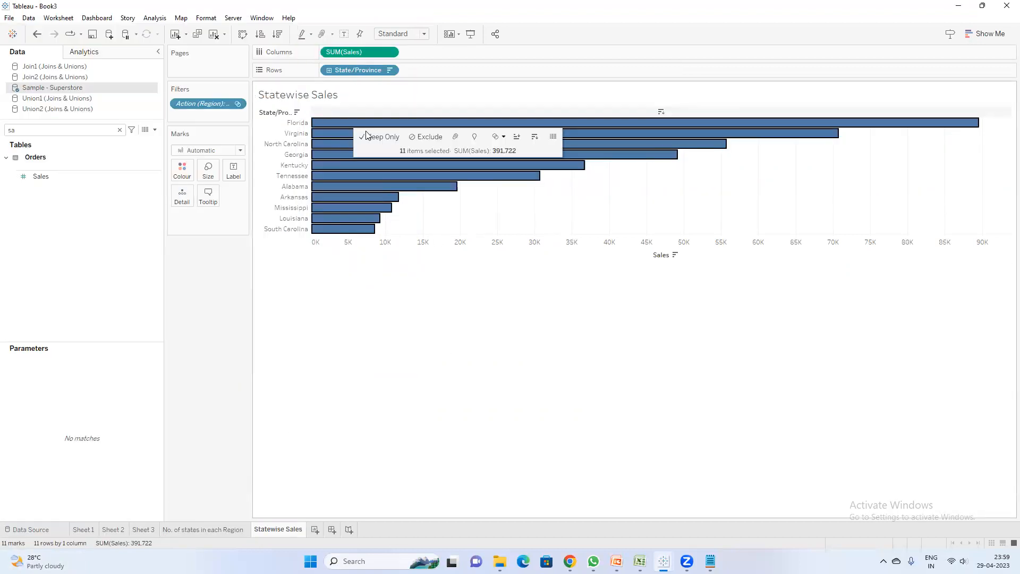
{"action": "double_click", "coordinate": [215, 101]}
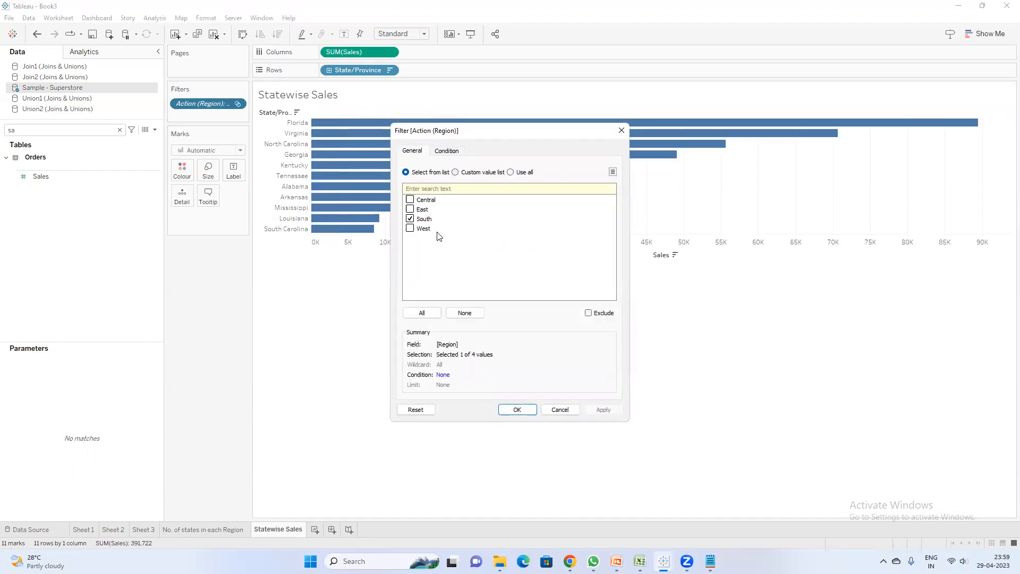
{"action": "left_click", "coordinate": [508, 409]}
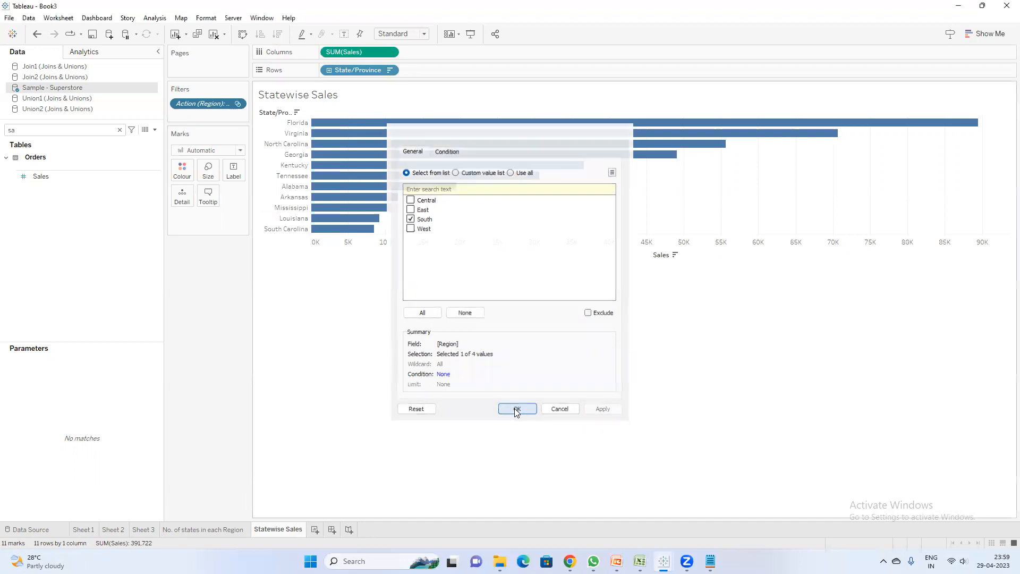
Step: Return to the region sheet, rerun the action for South after clearing its selection, and recheck the Region action filter
{"action": "left_click", "coordinate": [203, 530]}
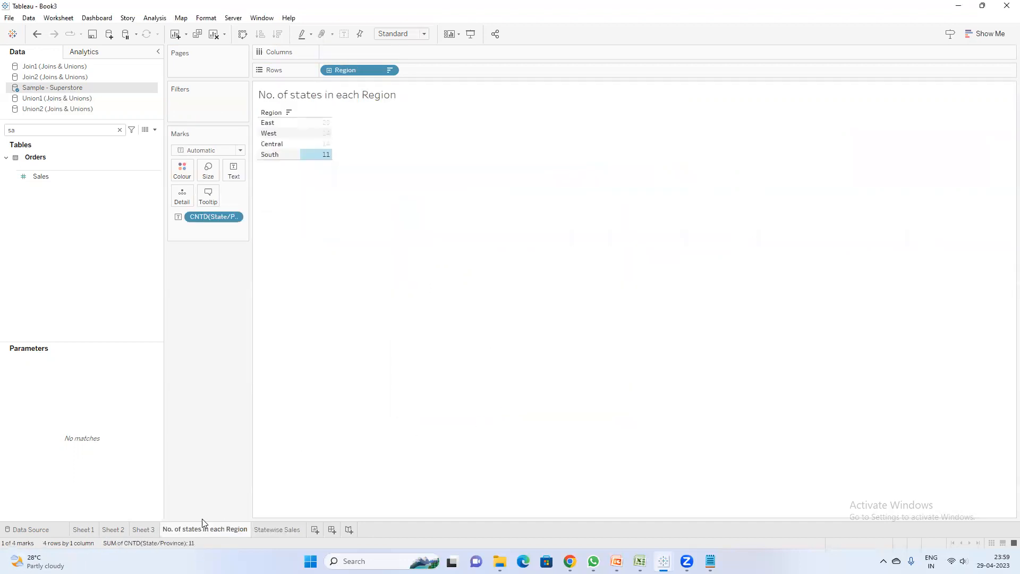
{"action": "mouse_move", "coordinate": [328, 154]}
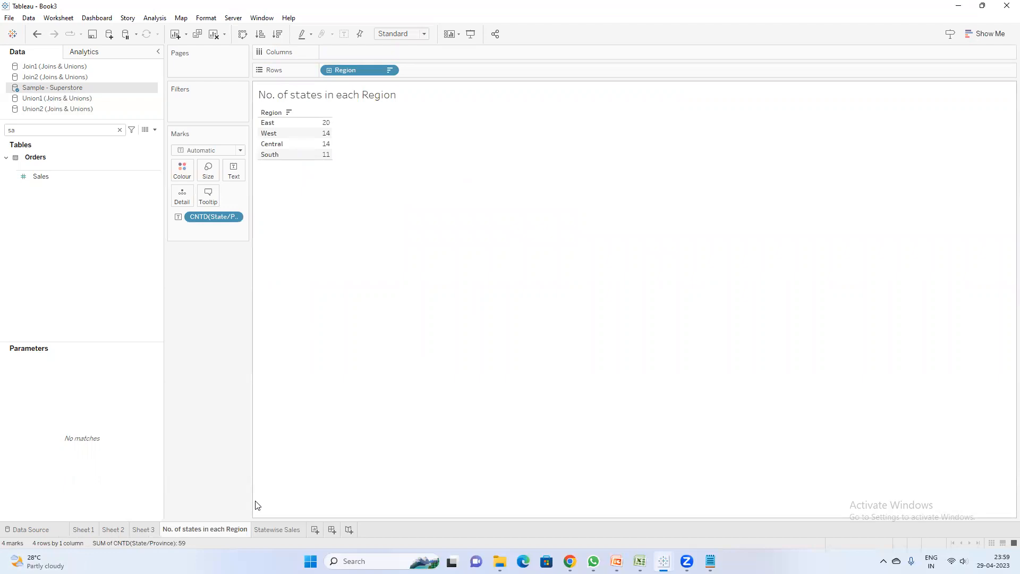
{"action": "left_click", "coordinate": [319, 154]}
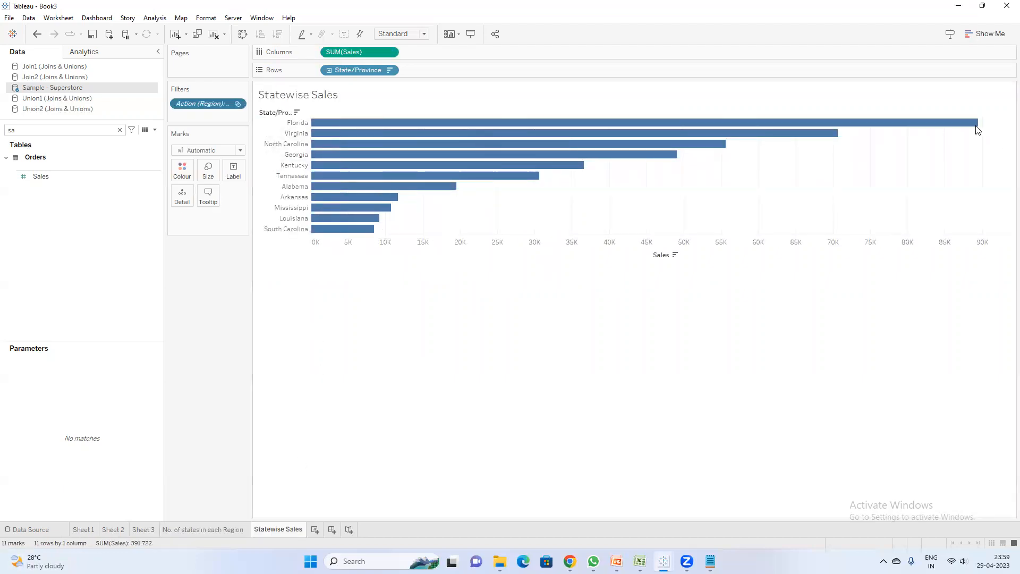
{"action": "double_click", "coordinate": [202, 103]}
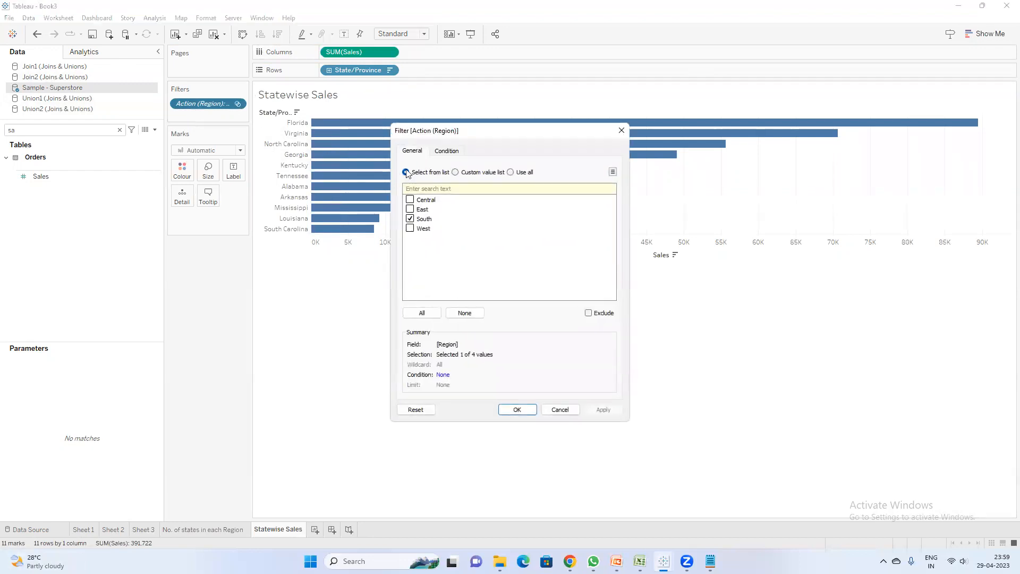
{"action": "left_click", "coordinate": [621, 130]}
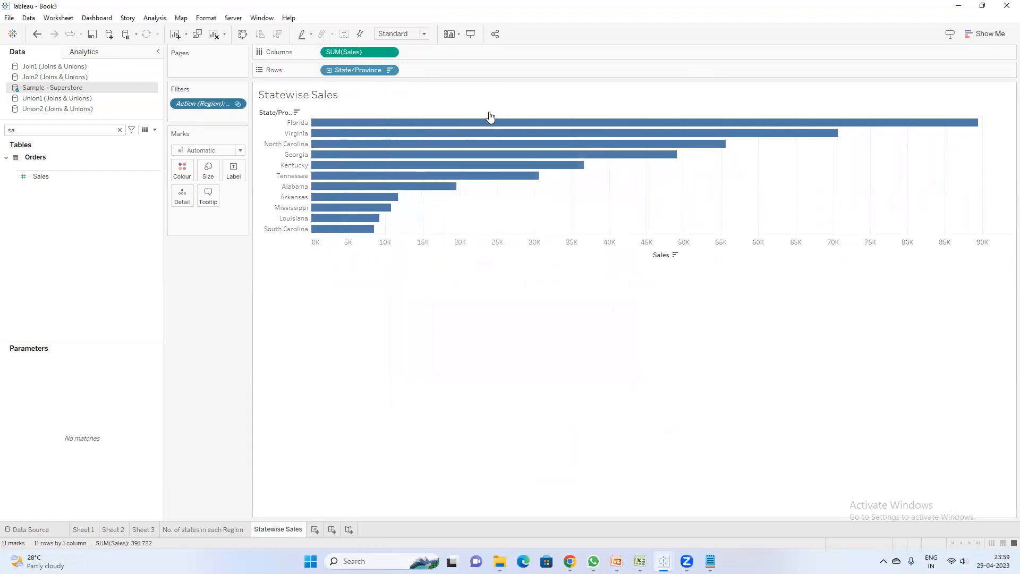
Step: Test the filter action with the East region's state count and inspect the Region action filter in Statewise Sales
{"action": "mouse_move", "coordinate": [357, 220]}
{"action": "left_click", "coordinate": [202, 528]}
{"action": "mouse_move", "coordinate": [314, 129]}
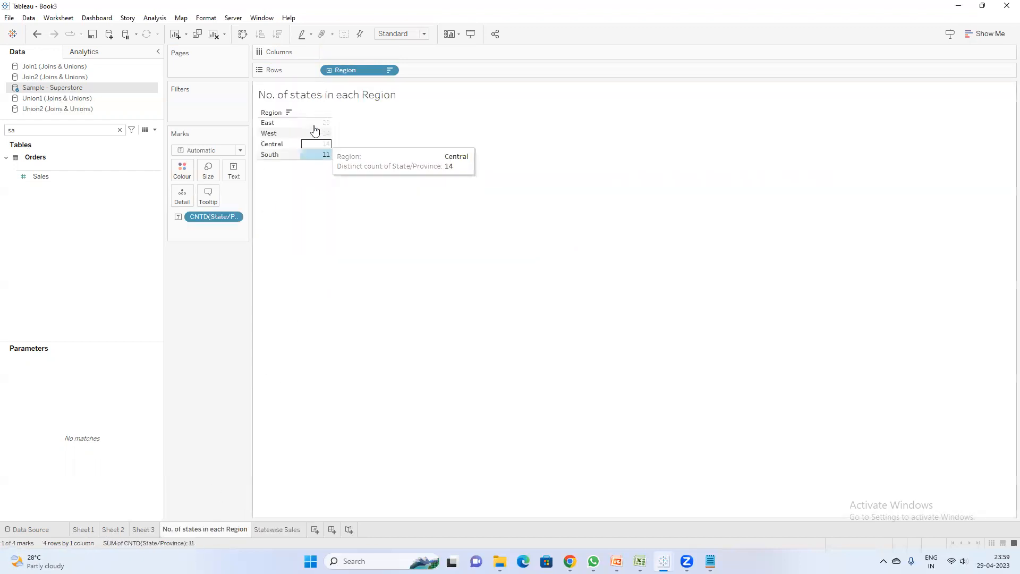
{"action": "left_click", "coordinate": [314, 125]}
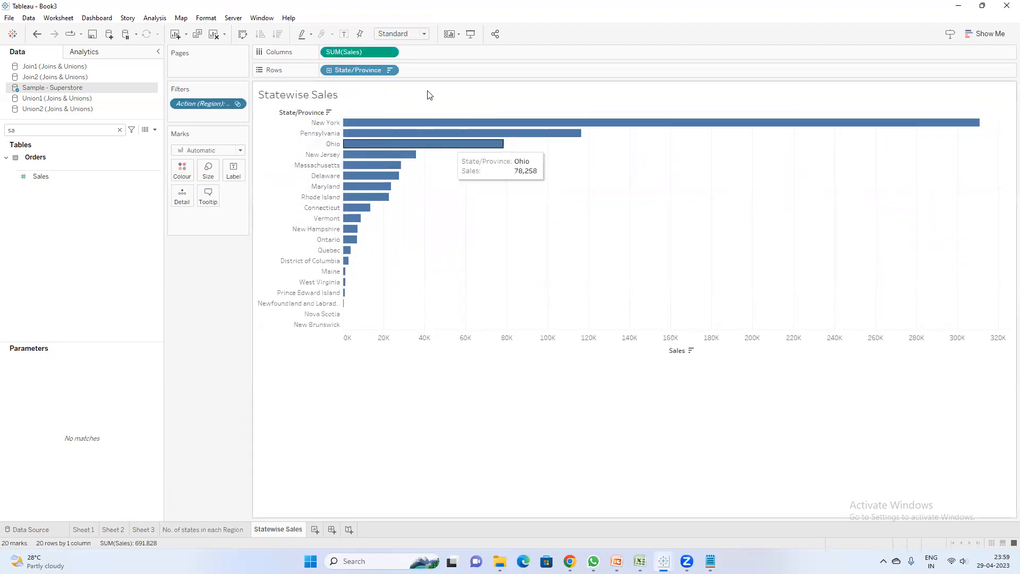
{"action": "double_click", "coordinate": [206, 103]}
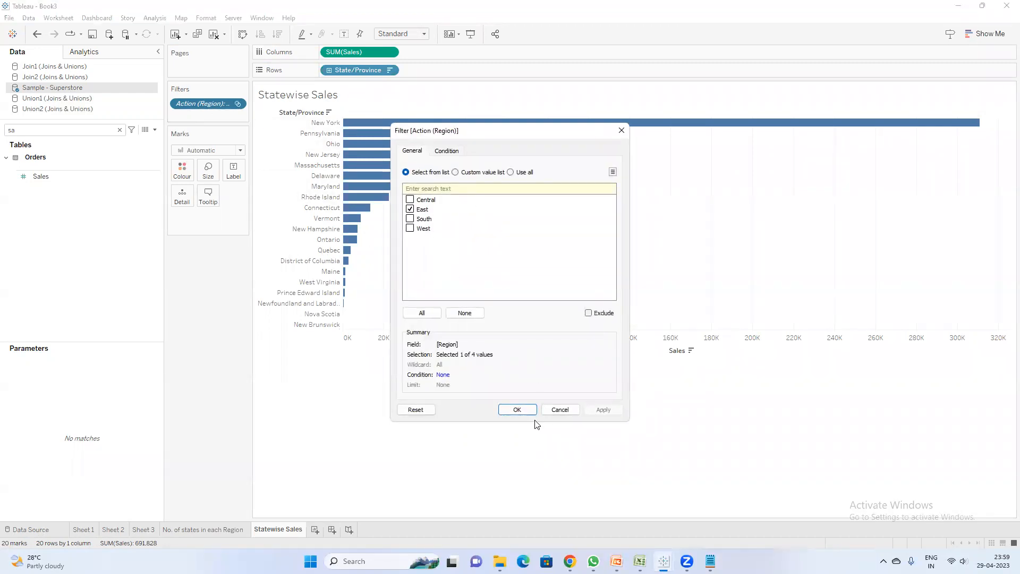
{"action": "left_click", "coordinate": [517, 410]}
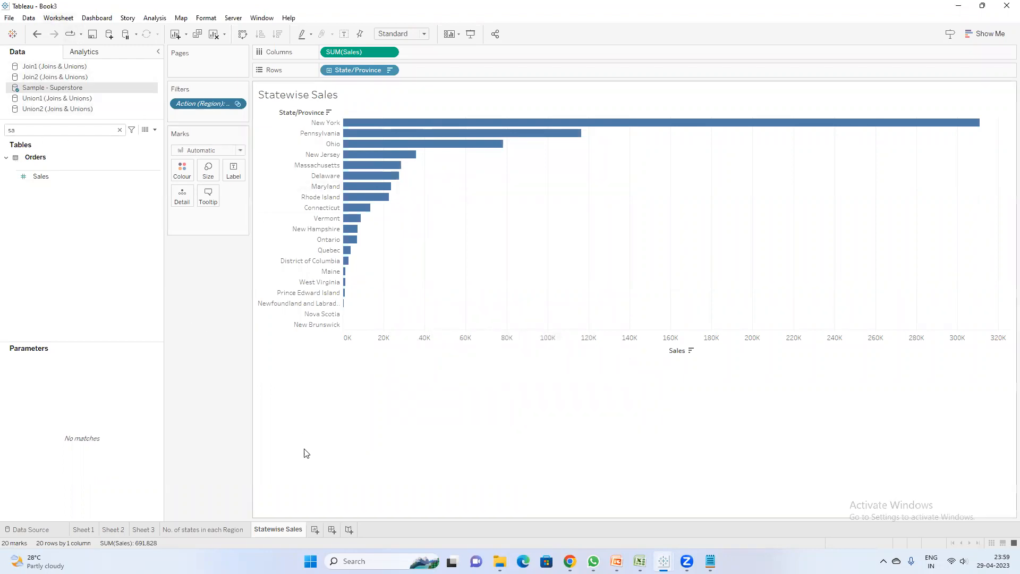
Step: Edit the Filter1 action of the 'No. of states in each Region' sheet so that it runs on Hover, and save it
{"action": "left_click", "coordinate": [213, 530]}
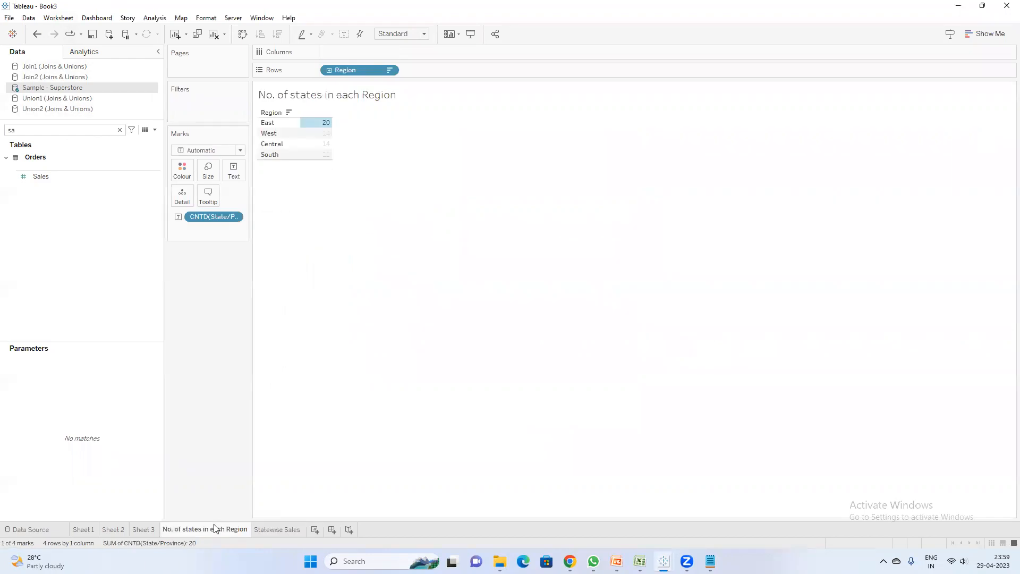
{"action": "left_click", "coordinate": [56, 19]}
{"action": "left_click", "coordinate": [89, 85]}
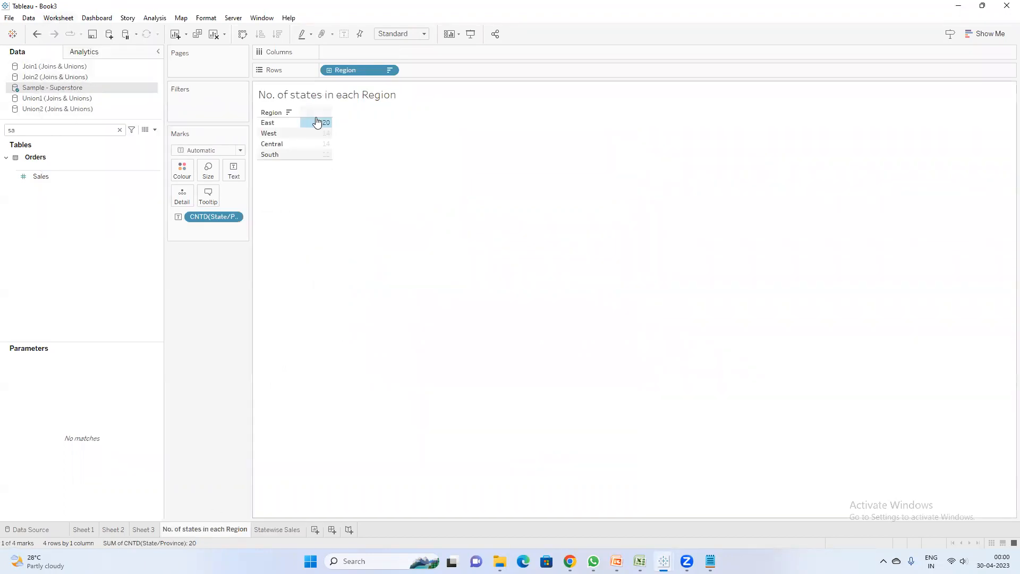
{"action": "double_click", "coordinate": [484, 250]}
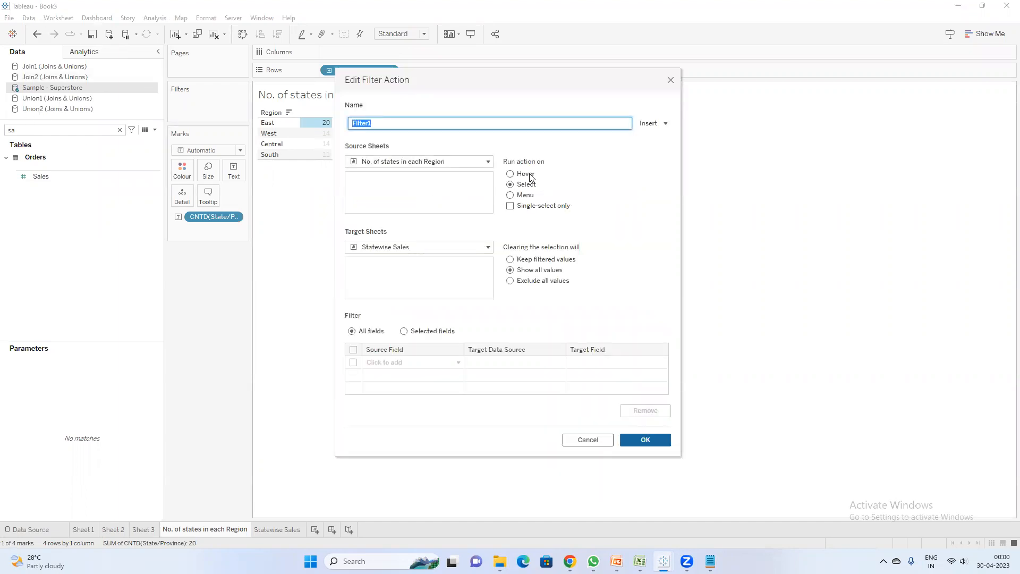
{"action": "left_click", "coordinate": [520, 176]}
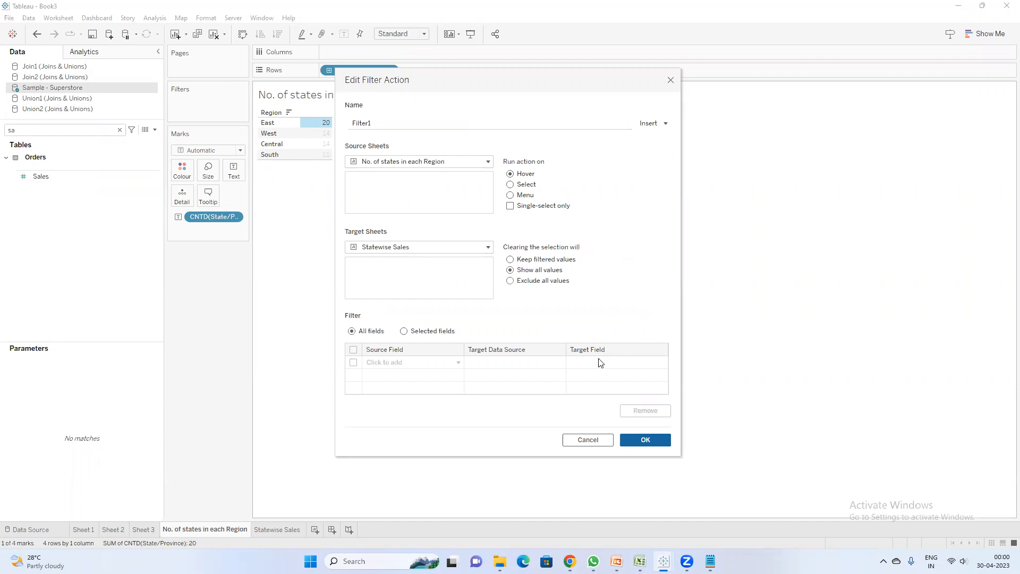
{"action": "left_click", "coordinate": [642, 441]}
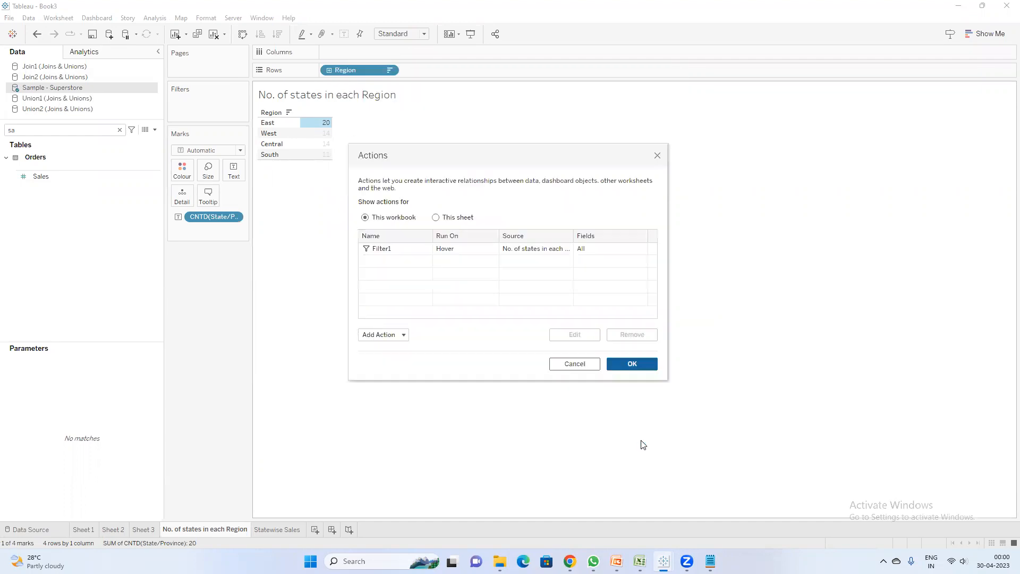
{"action": "left_click", "coordinate": [641, 363]}
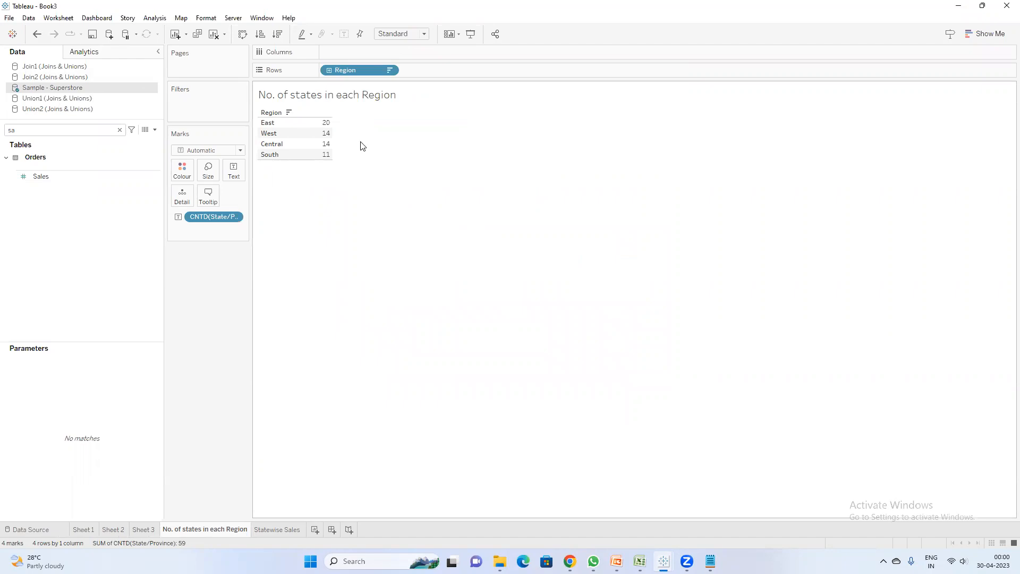
Step: Test the hover-triggered filter action with the South, West and East state counts, returning to the region sheet after each
{"action": "mouse_move", "coordinate": [330, 153]}
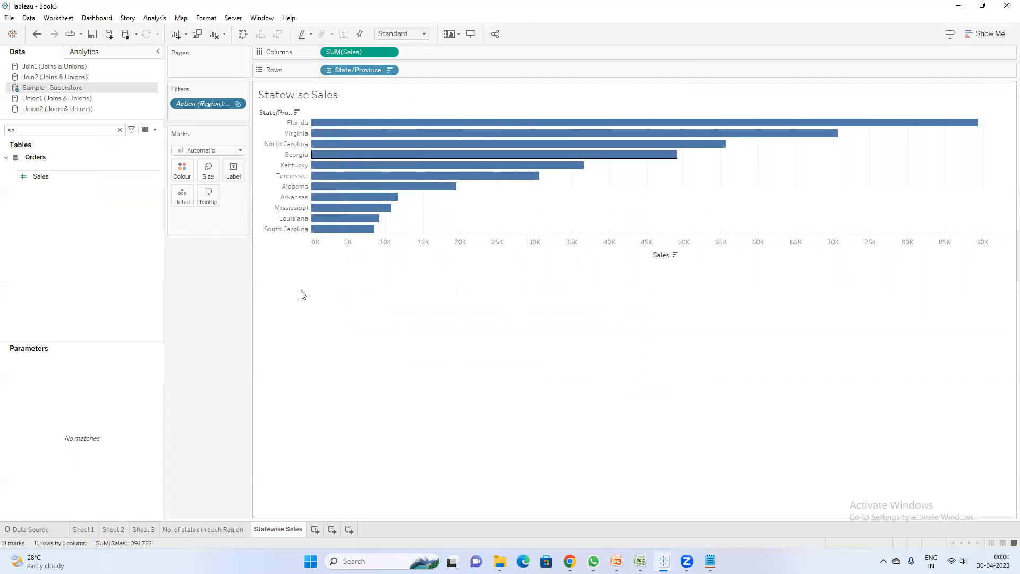
{"action": "left_click", "coordinate": [223, 530]}
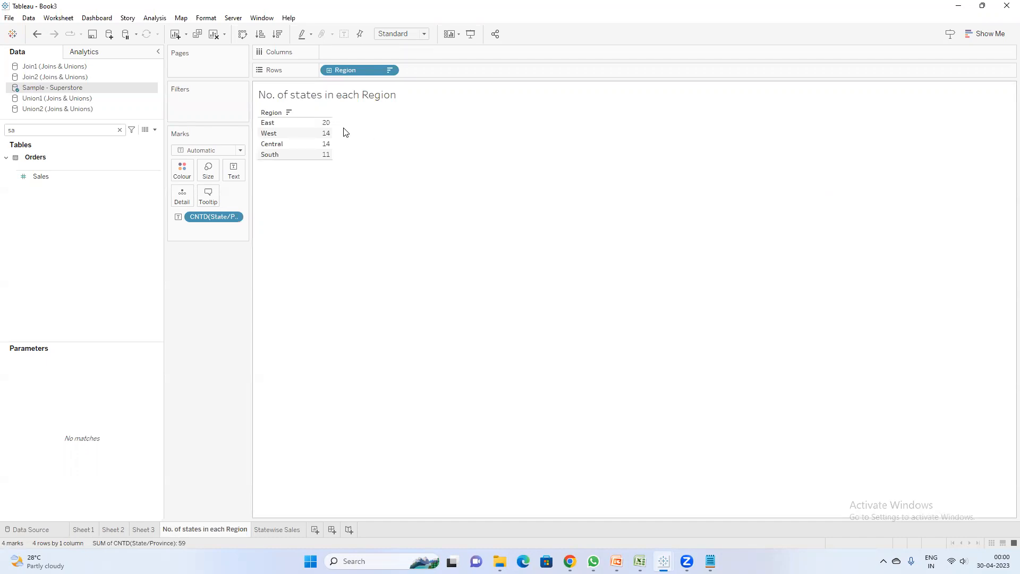
{"action": "mouse_move", "coordinate": [327, 132]}
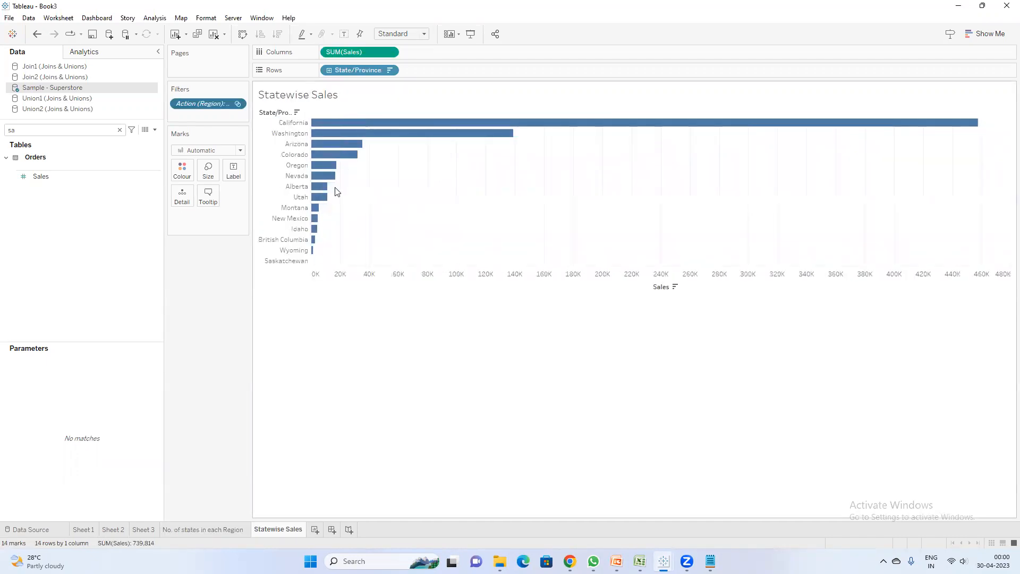
{"action": "left_click", "coordinate": [214, 529]}
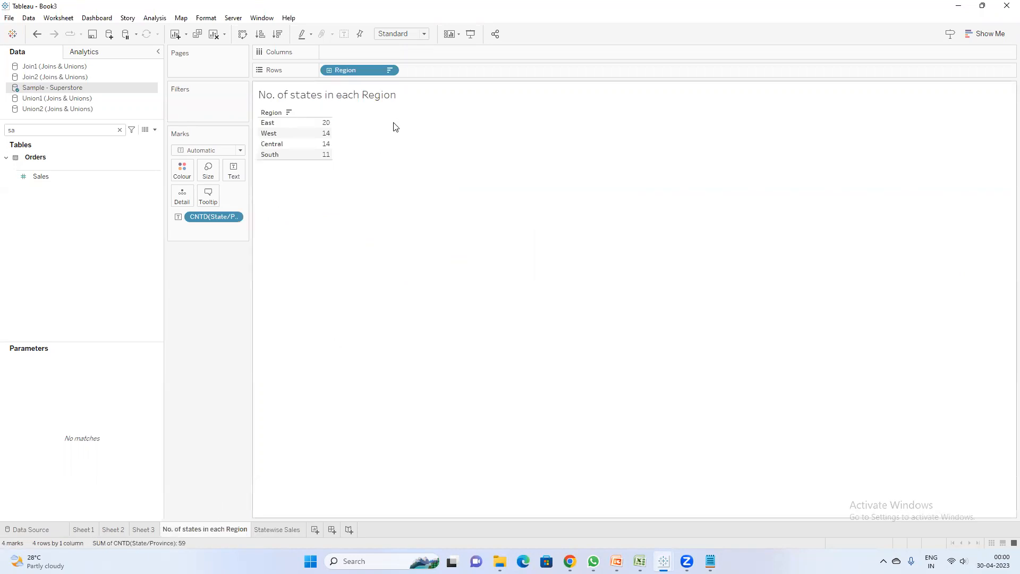
{"action": "mouse_move", "coordinate": [328, 123]}
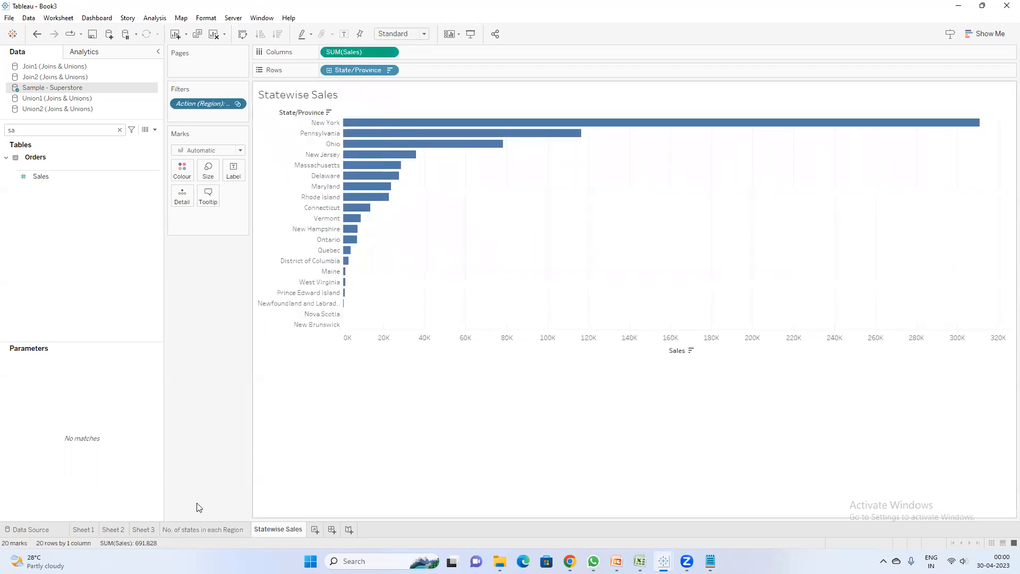
{"action": "left_click", "coordinate": [202, 529]}
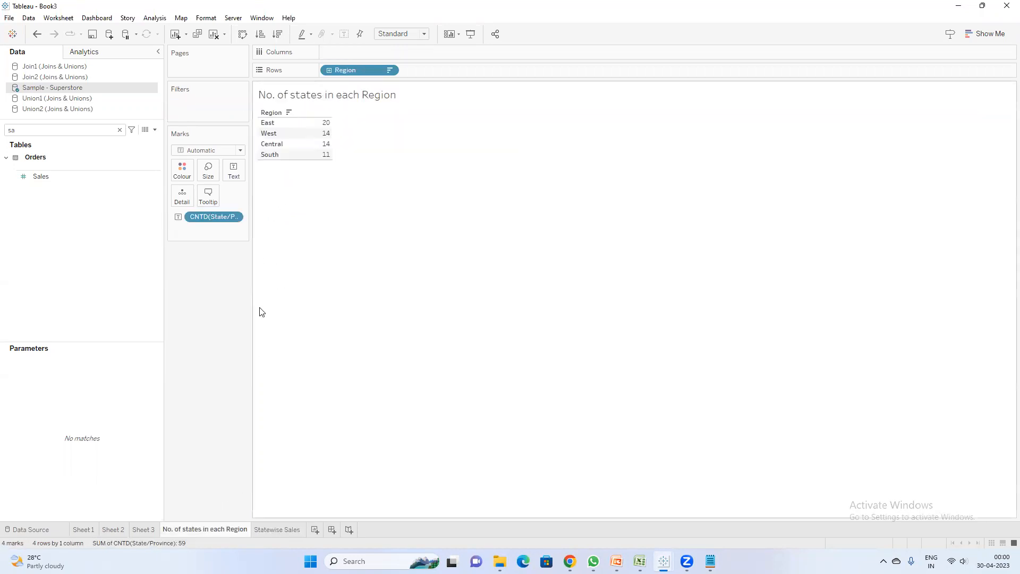
Step: Edit the Filter1 action so that it runs on Menu, and save it
{"action": "left_click", "coordinate": [68, 20]}
{"action": "left_click", "coordinate": [113, 86]}
{"action": "left_click", "coordinate": [463, 249]}
{"action": "left_click", "coordinate": [575, 334]}
{"action": "left_click", "coordinate": [524, 199]}
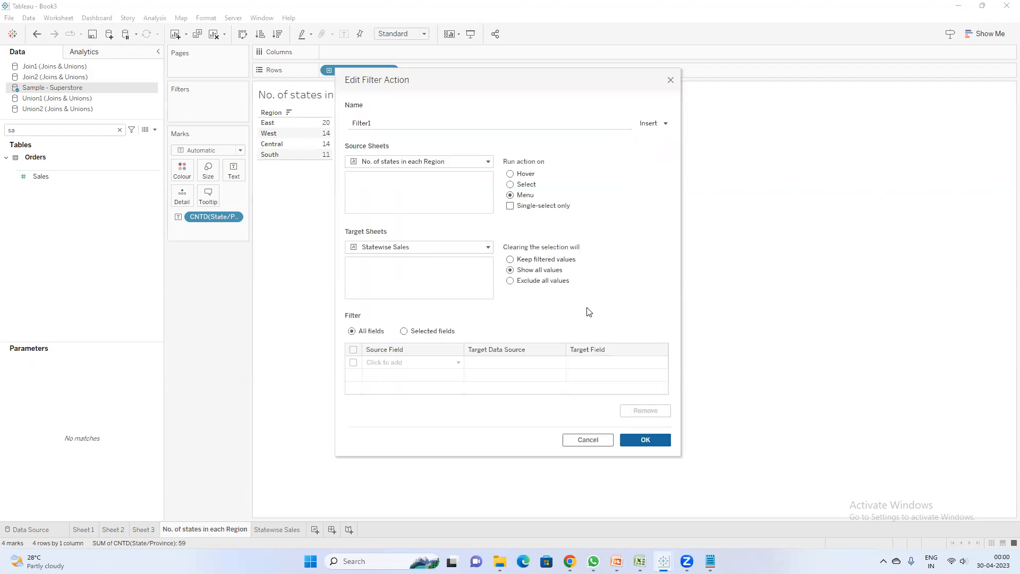
{"action": "left_click", "coordinate": [638, 437]}
{"action": "left_click", "coordinate": [627, 364]}
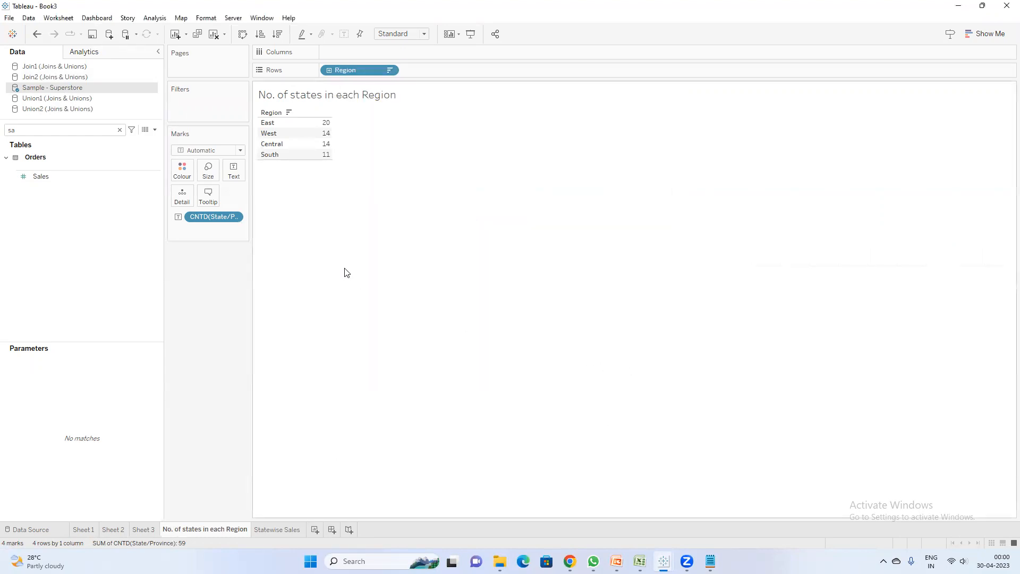
Step: Run the Filter1 menu action for the East and Central state counts, return to the region sheet each time, and clear the Central selection
{"action": "left_click", "coordinate": [325, 125]}
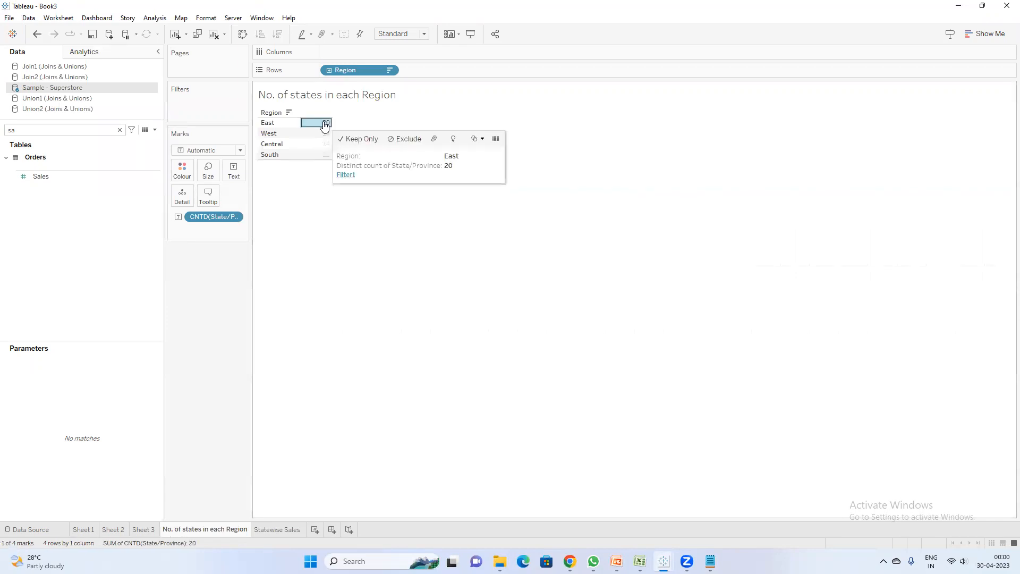
{"action": "left_click", "coordinate": [324, 124]}
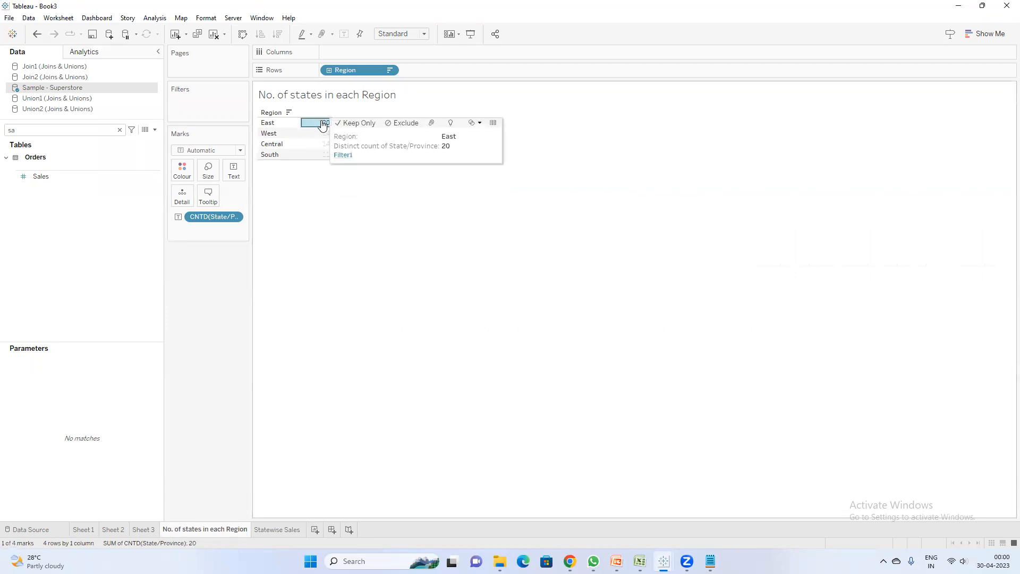
{"action": "left_click", "coordinate": [350, 155]}
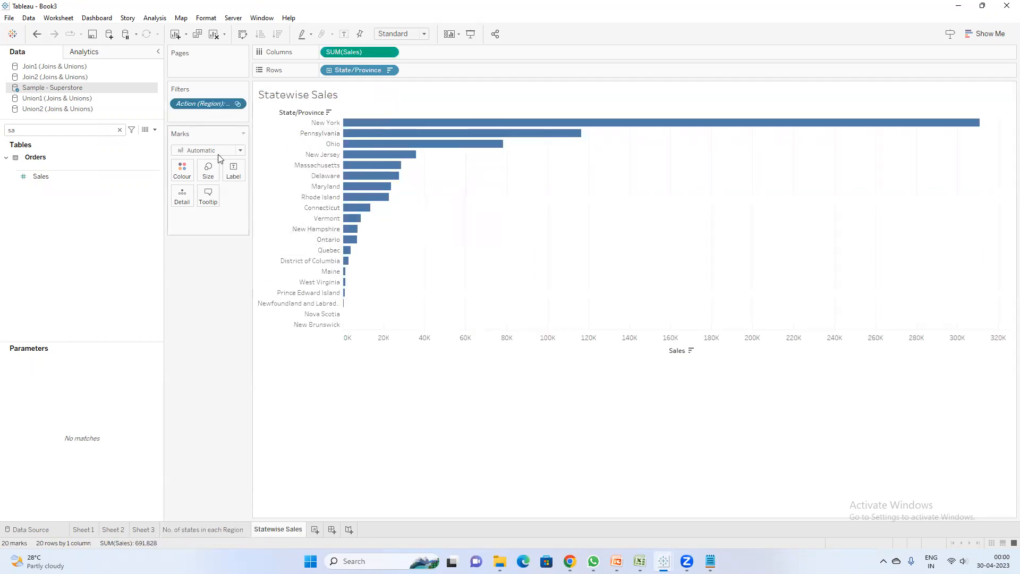
{"action": "left_click", "coordinate": [239, 531]}
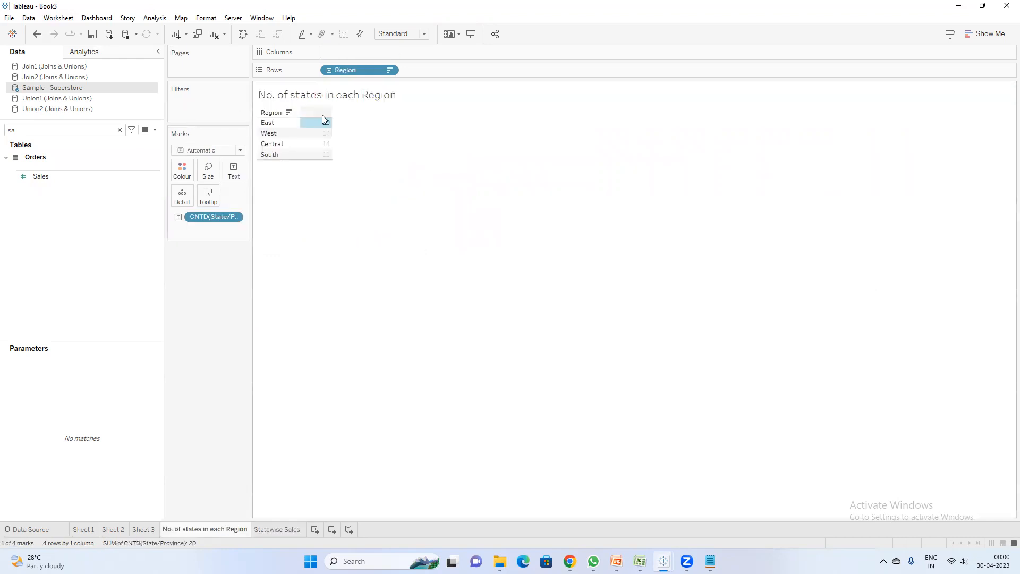
{"action": "left_click", "coordinate": [319, 144]}
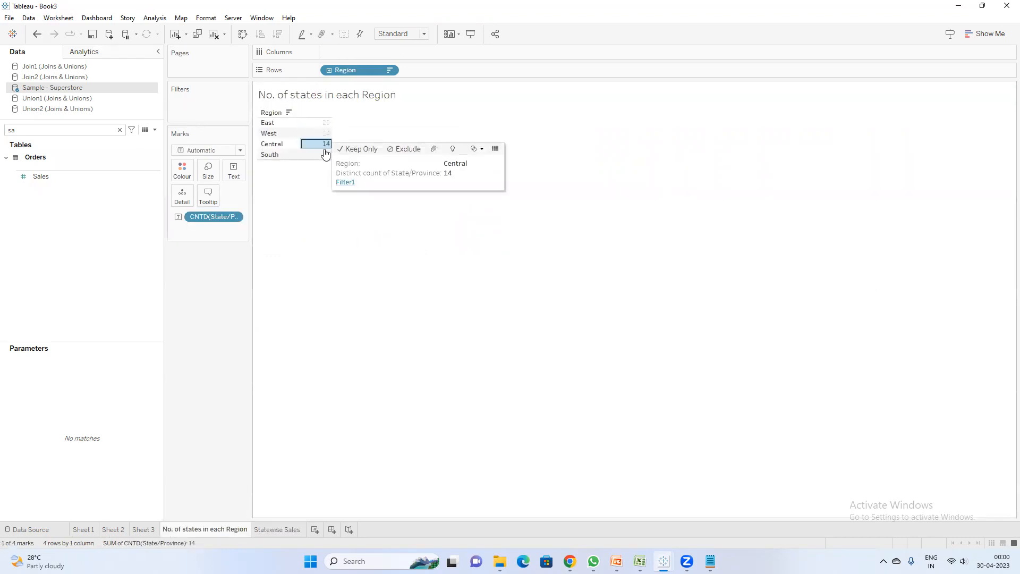
{"action": "left_click", "coordinate": [345, 182]}
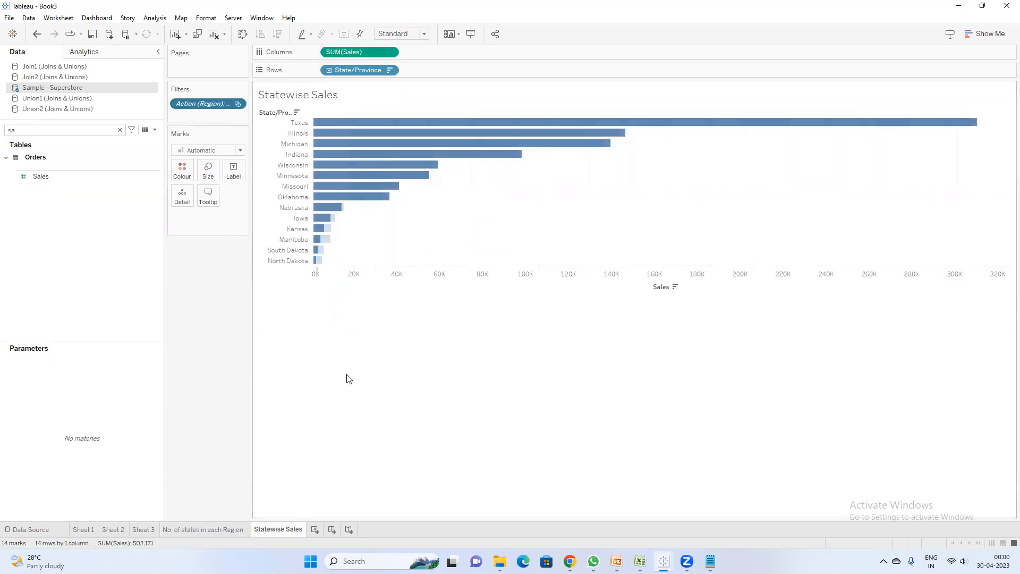
{"action": "left_click", "coordinate": [231, 531]}
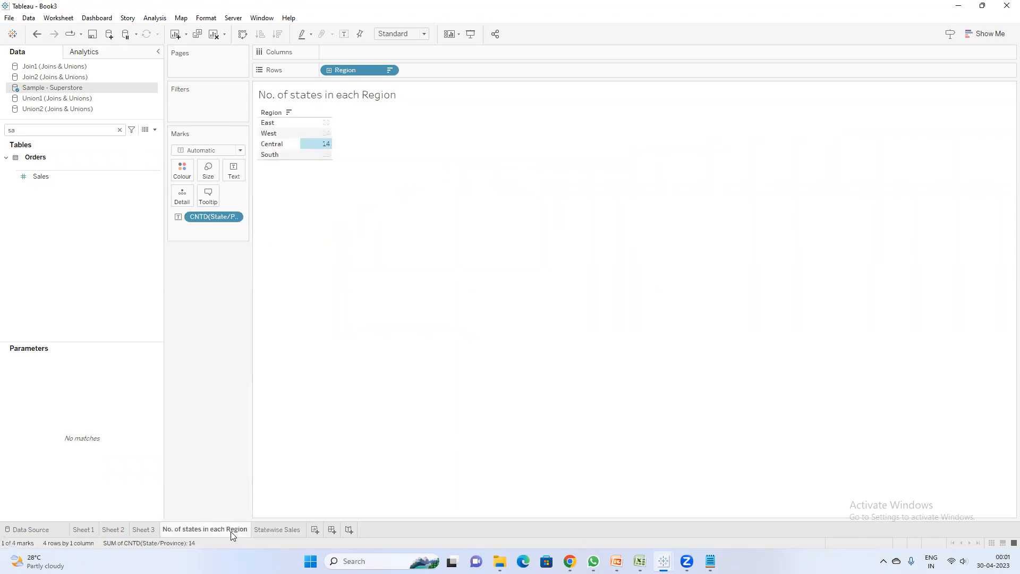
{"action": "left_click", "coordinate": [319, 145]}
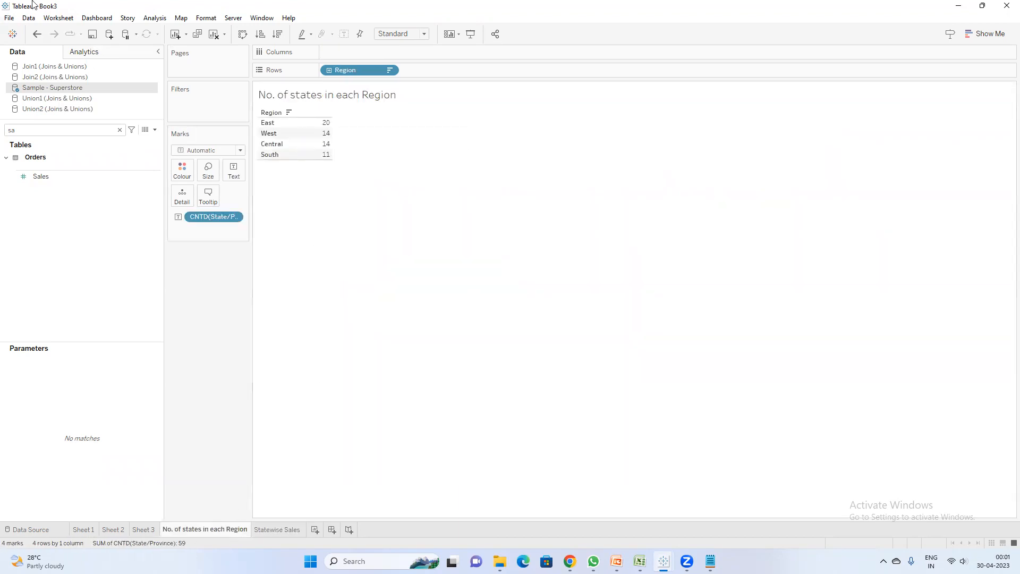
Step: Edit Filter1 so that clearing the selection keeps the filtered values, and save the action
{"action": "left_click", "coordinate": [58, 18]}
{"action": "left_click", "coordinate": [86, 83]}
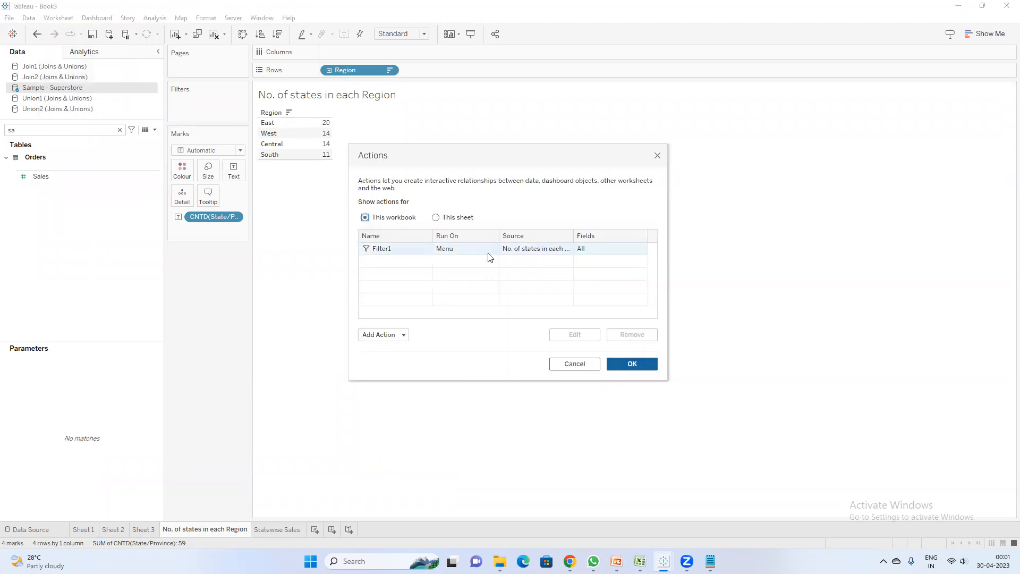
{"action": "double_click", "coordinate": [489, 250]}
{"action": "left_click", "coordinate": [511, 260]}
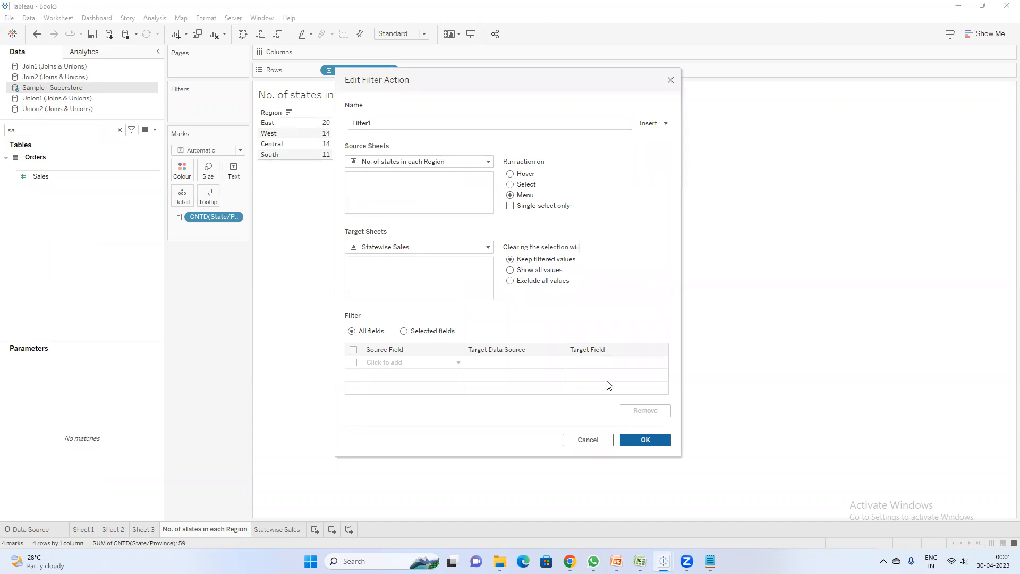
{"action": "left_click", "coordinate": [640, 441]}
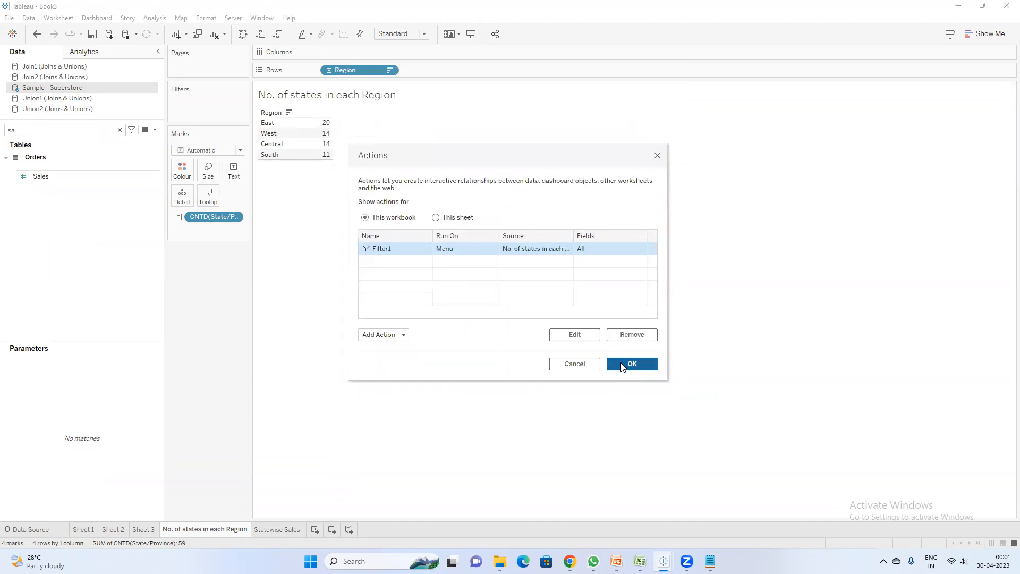
{"action": "left_click", "coordinate": [650, 363]}
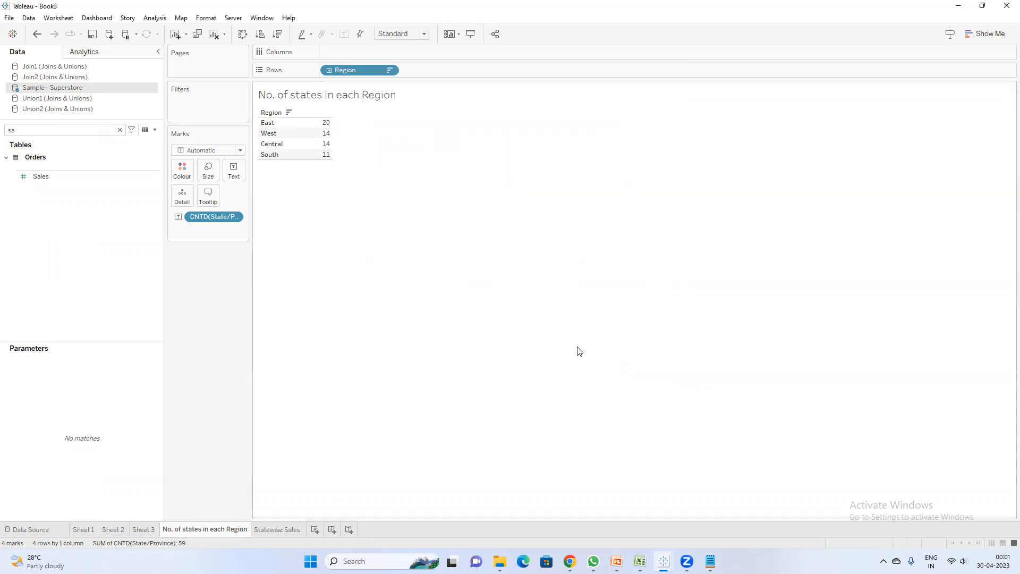
Step: Run Filter1 for South, clear the selection in the region sheet, and check which states Statewise Sales shows
{"action": "left_click", "coordinate": [322, 158]}
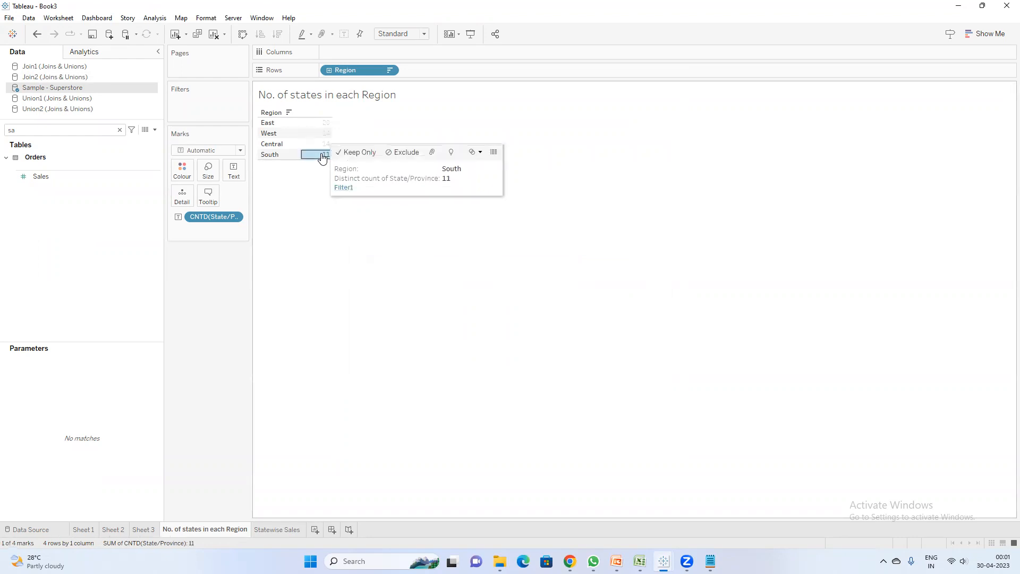
{"action": "left_click", "coordinate": [344, 189]}
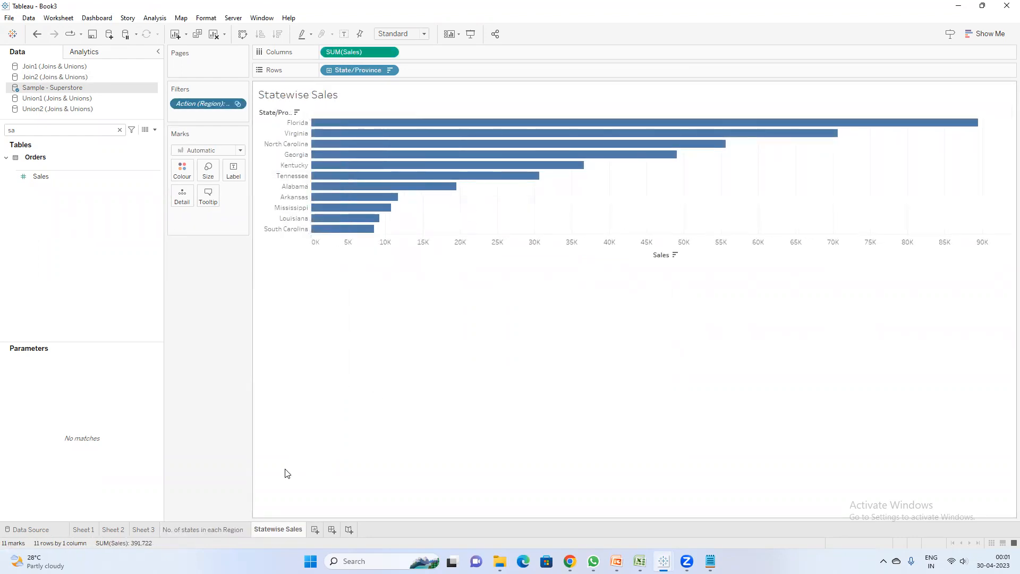
{"action": "left_click", "coordinate": [216, 530]}
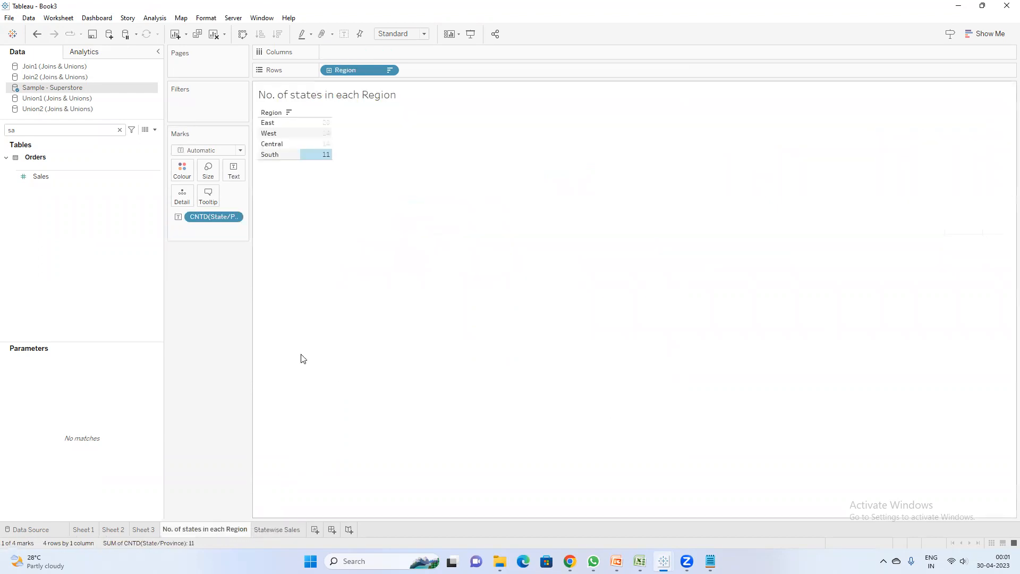
{"action": "left_click", "coordinate": [316, 182]}
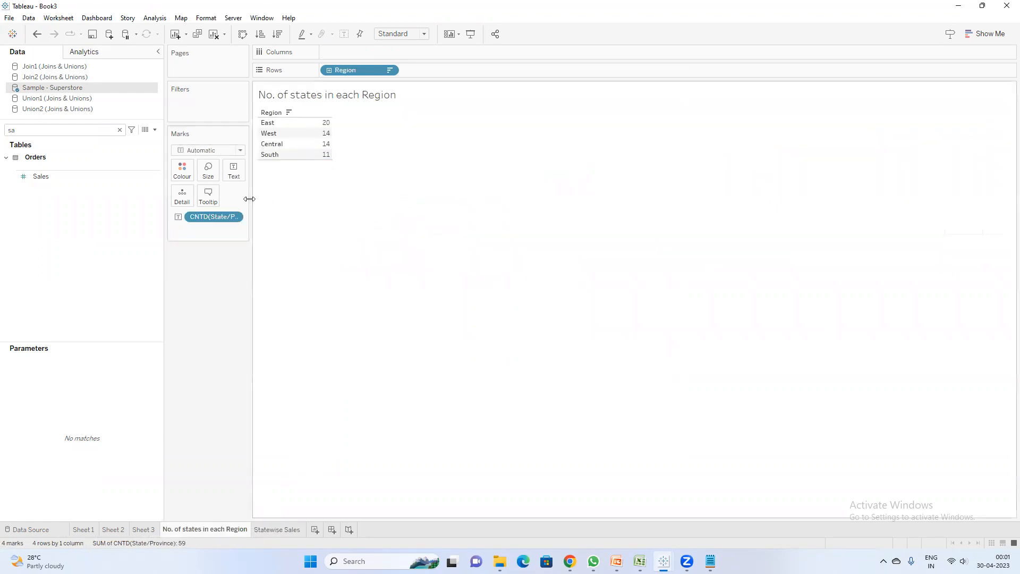
{"action": "left_click", "coordinate": [281, 528]}
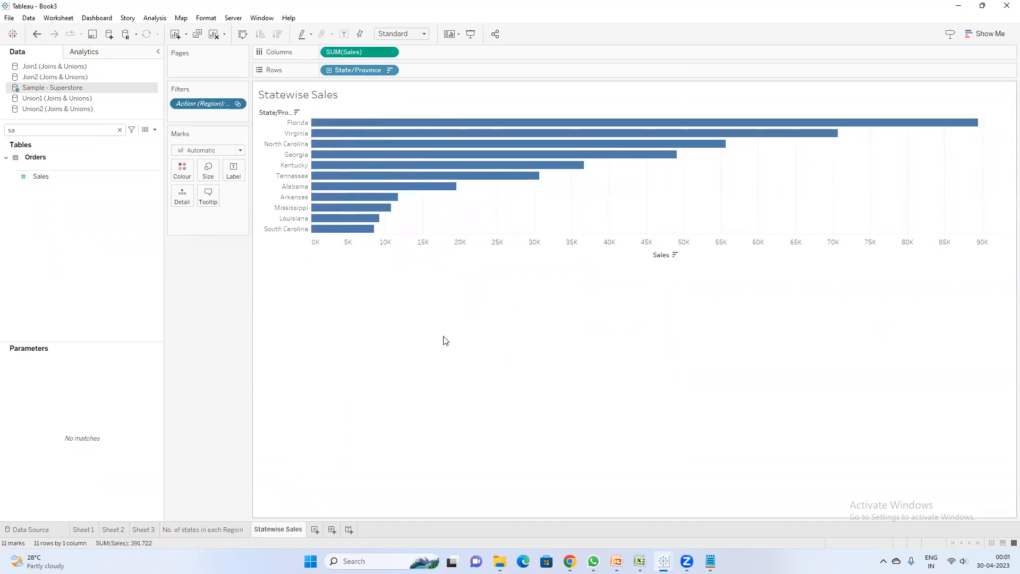
{"action": "left_click", "coordinate": [235, 530]}
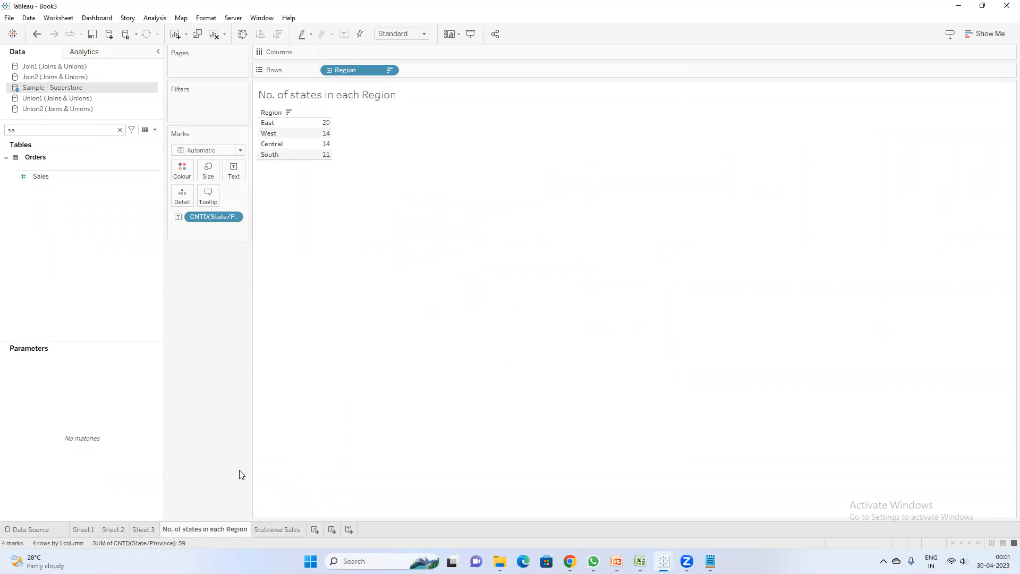
Step: Repeat the clearing test by running Filter1 for West, deselecting its count, and rechecking Statewise Sales
{"action": "left_click", "coordinate": [322, 133]}
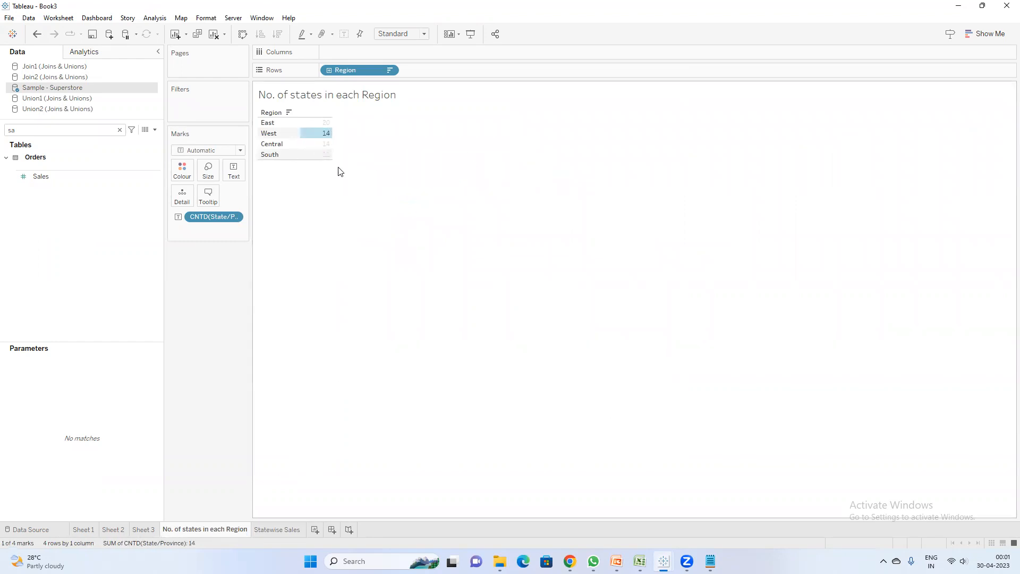
{"action": "left_click", "coordinate": [326, 135]}
{"action": "left_click", "coordinate": [326, 135]}
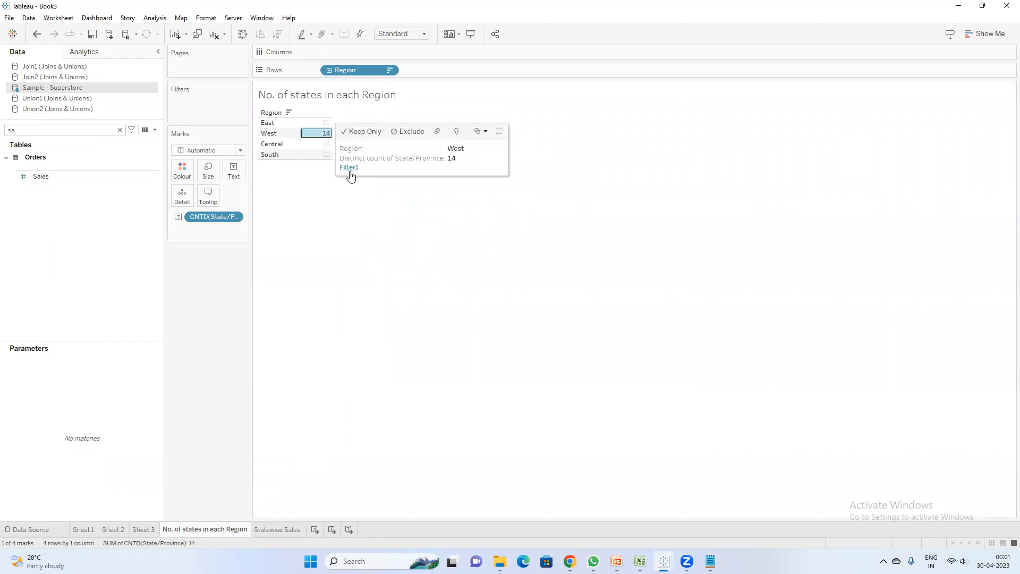
{"action": "left_click", "coordinate": [350, 169]}
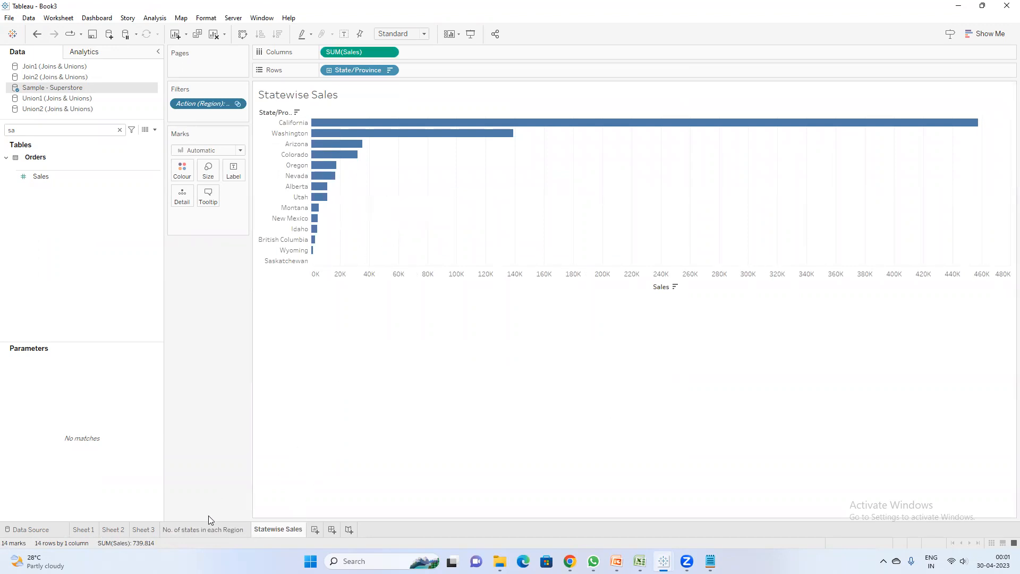
{"action": "left_click", "coordinate": [203, 529]}
{"action": "left_click", "coordinate": [355, 147]}
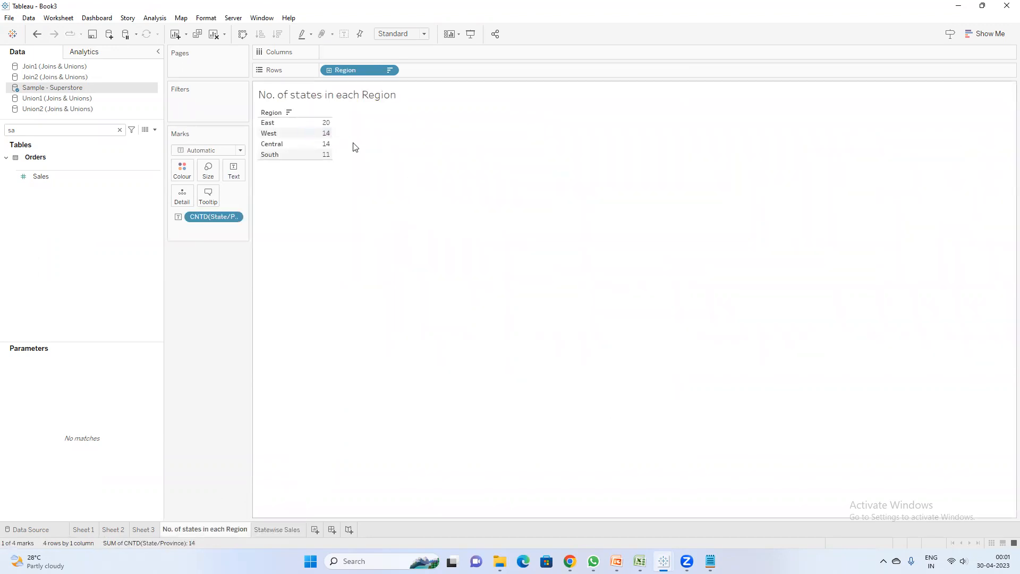
{"action": "left_click", "coordinate": [260, 533]}
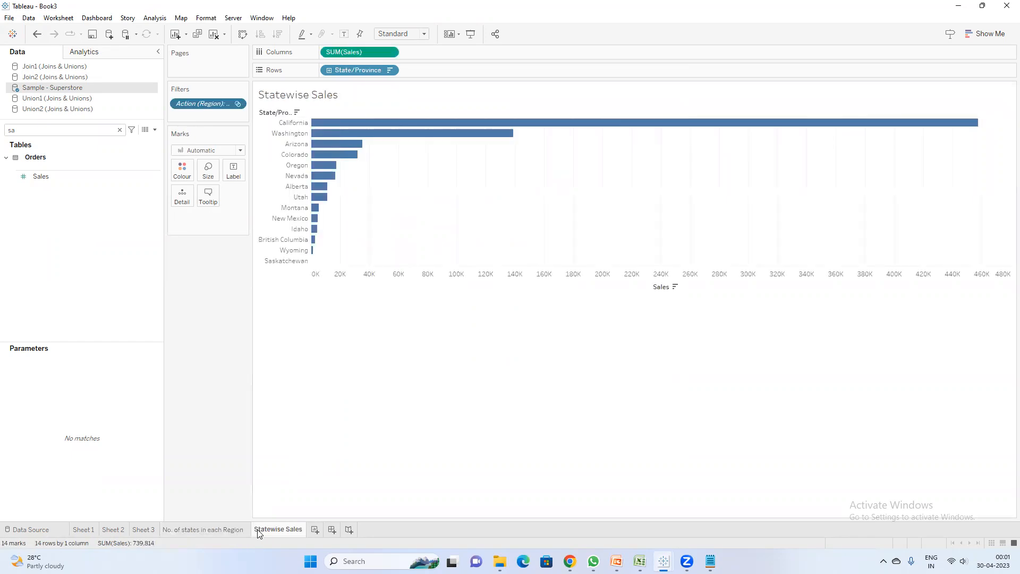
{"action": "left_click", "coordinate": [240, 528]}
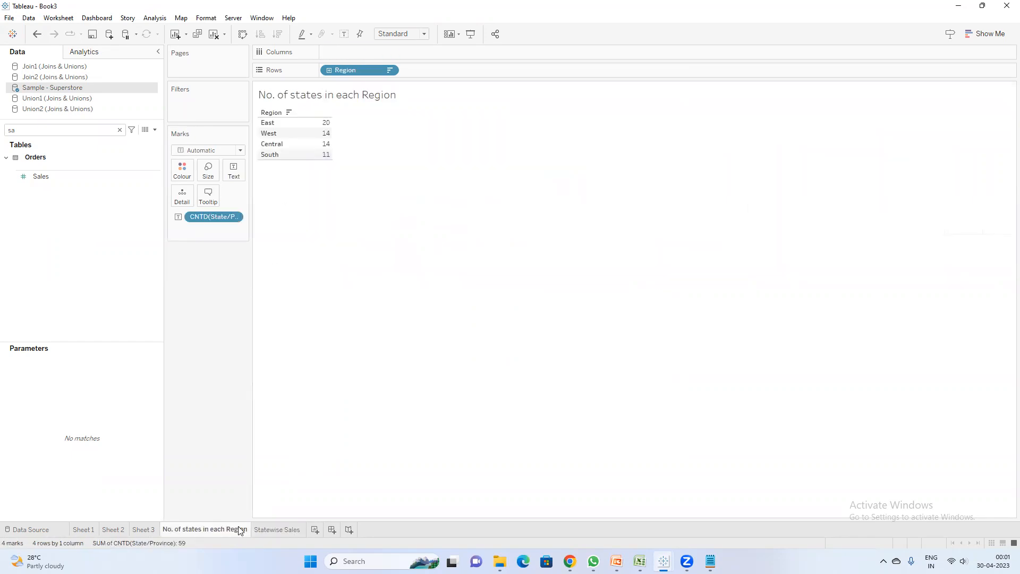
Step: Edit the Filter1 action so that clearing the selection shows all values, and save it
{"action": "left_click", "coordinate": [57, 16]}
{"action": "left_click", "coordinate": [71, 87]}
{"action": "left_click", "coordinate": [423, 250]}
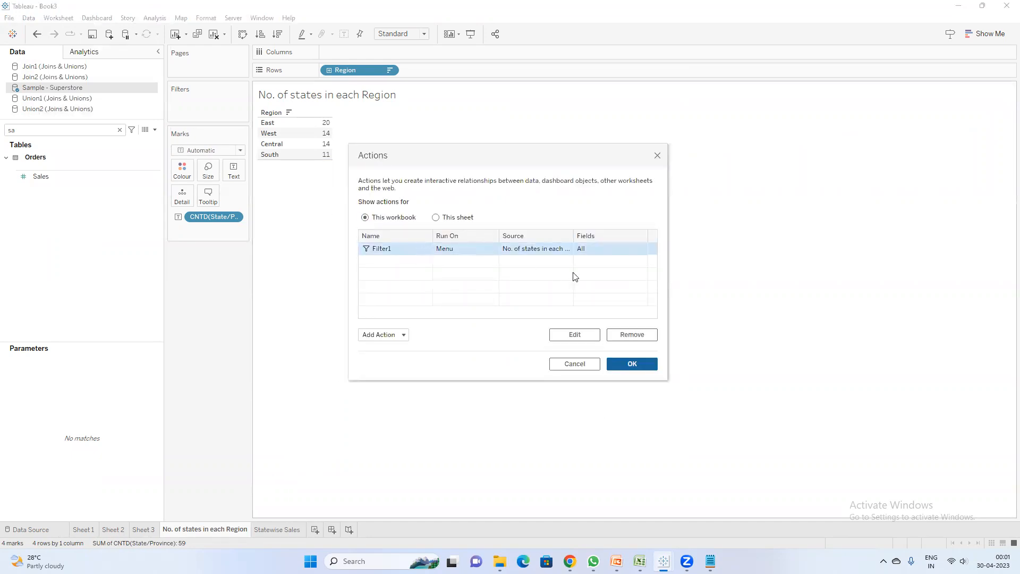
{"action": "left_click", "coordinate": [575, 335]}
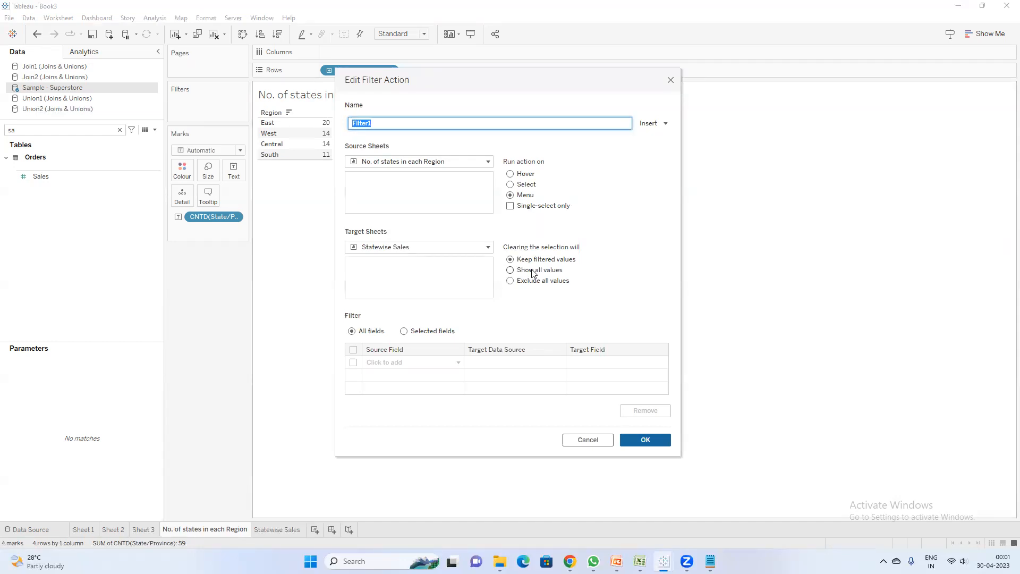
{"action": "left_click", "coordinate": [533, 272]}
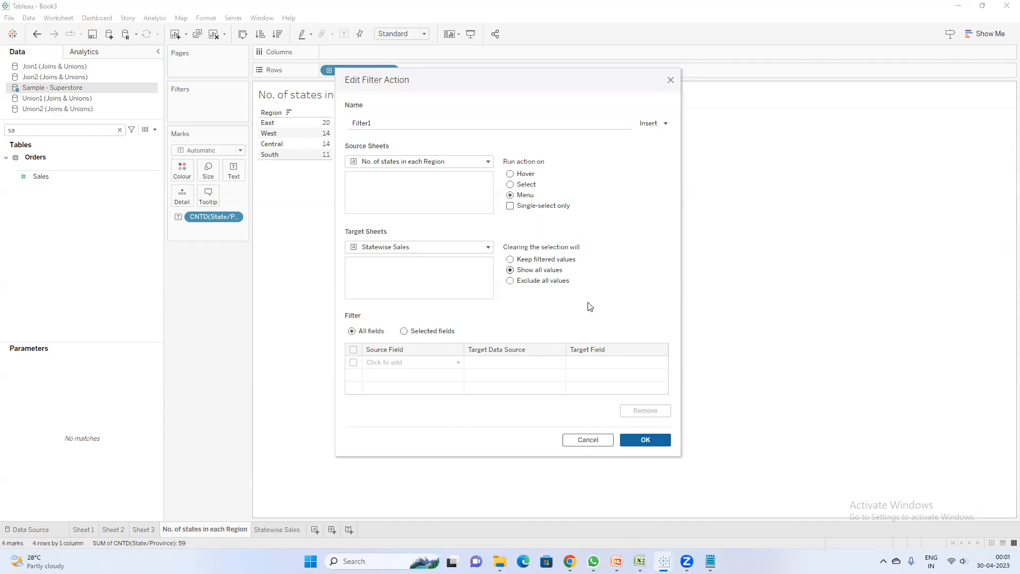
{"action": "left_click", "coordinate": [646, 441]}
{"action": "left_click", "coordinate": [640, 366]}
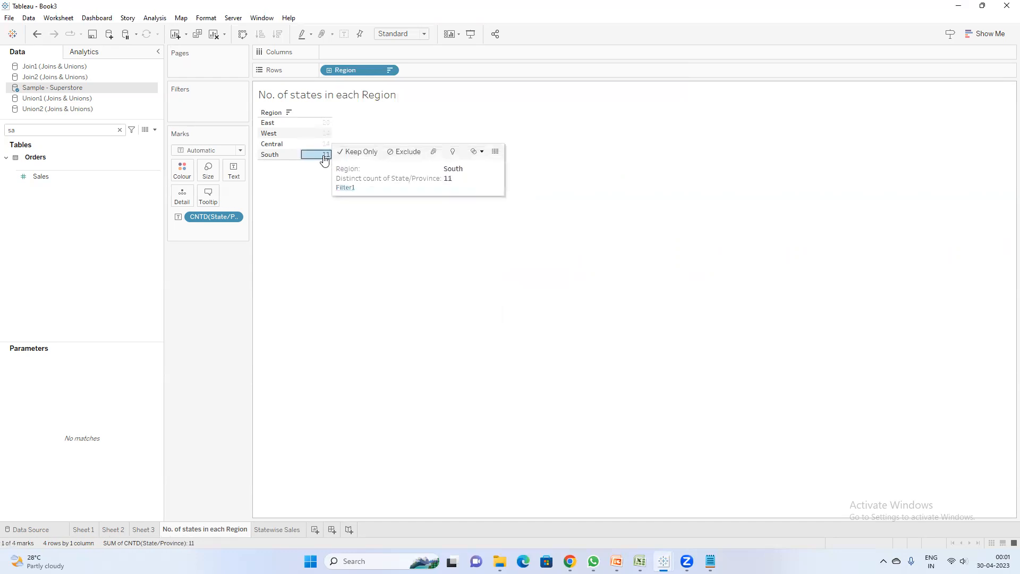
Step: Run Filter1 for South, clear the selection in the region sheet, and compare the states listed in Statewise Sales with the region counts
{"action": "left_click", "coordinate": [347, 189]}
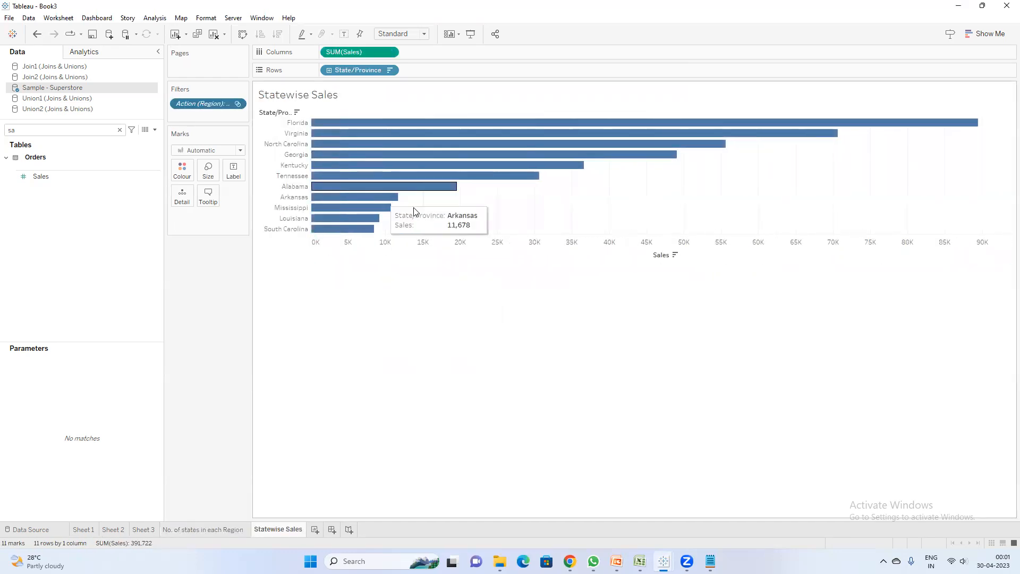
{"action": "left_click", "coordinate": [192, 529]}
{"action": "left_click", "coordinate": [367, 168]}
{"action": "left_click", "coordinate": [285, 530]}
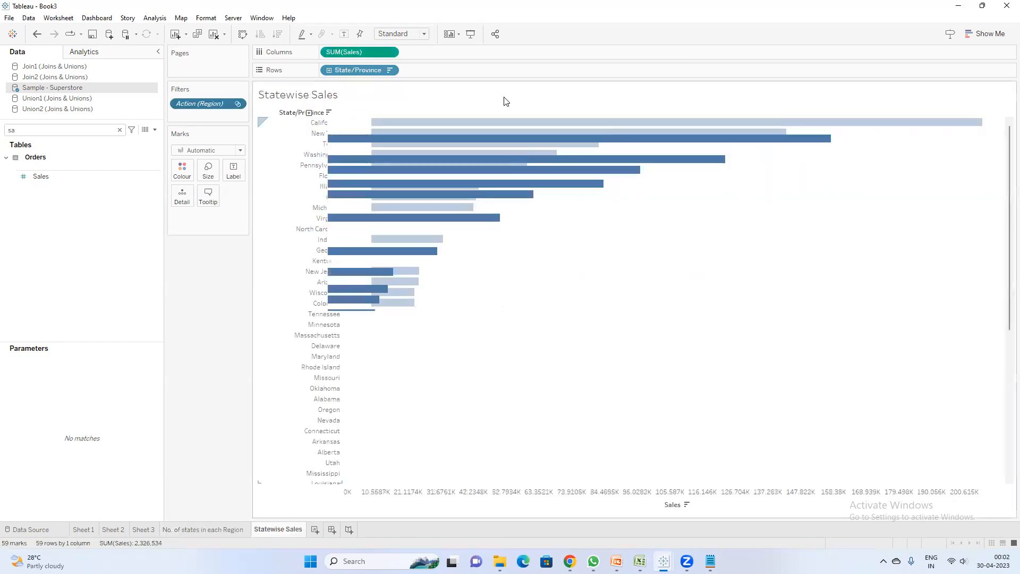
{"action": "scroll", "coordinate": [558, 189], "scroll_direction": "down", "scroll_amount": 5}
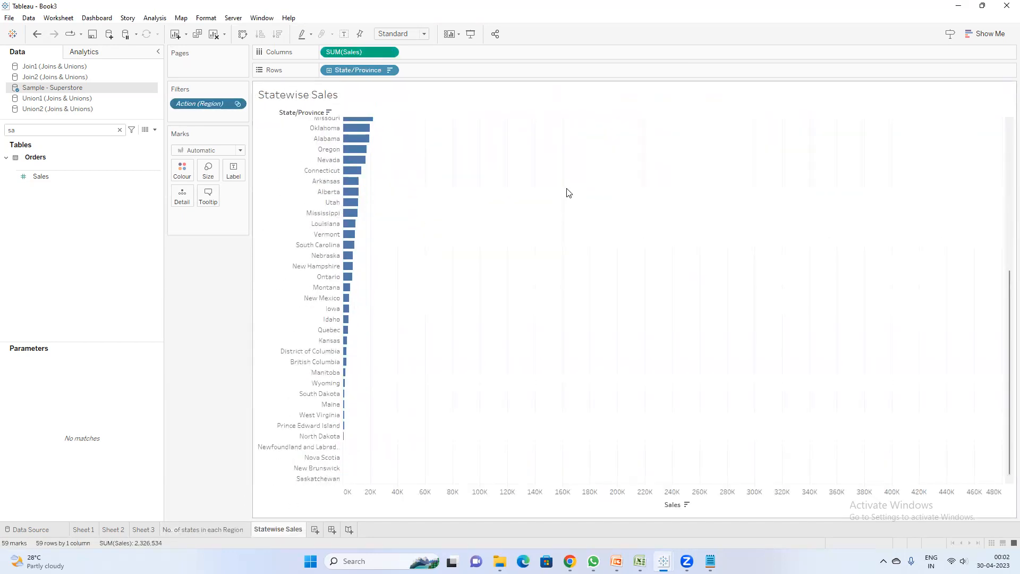
{"action": "left_click", "coordinate": [220, 527]}
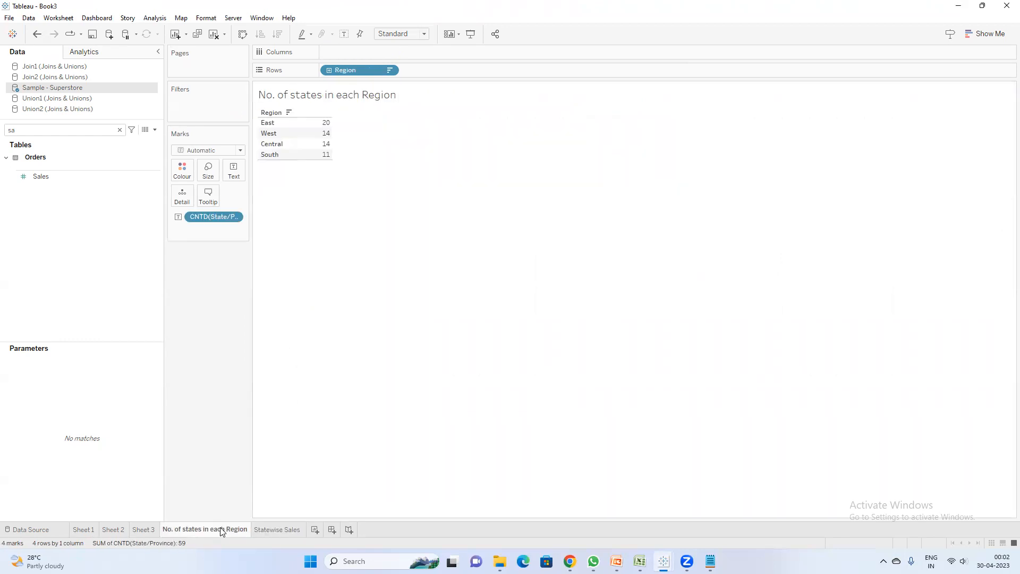
{"action": "mouse_move", "coordinate": [332, 154]}
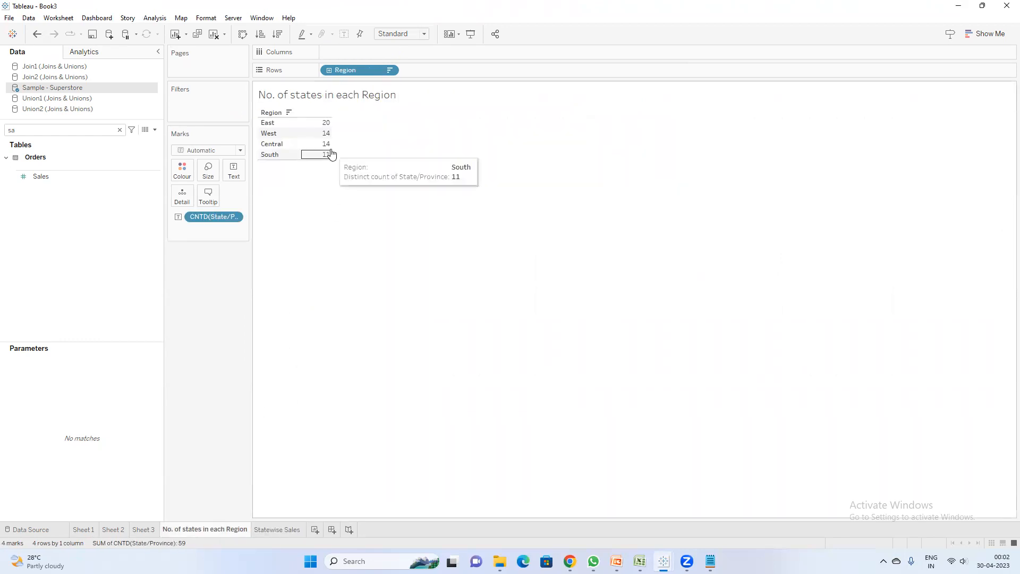
{"action": "left_click", "coordinate": [277, 530]}
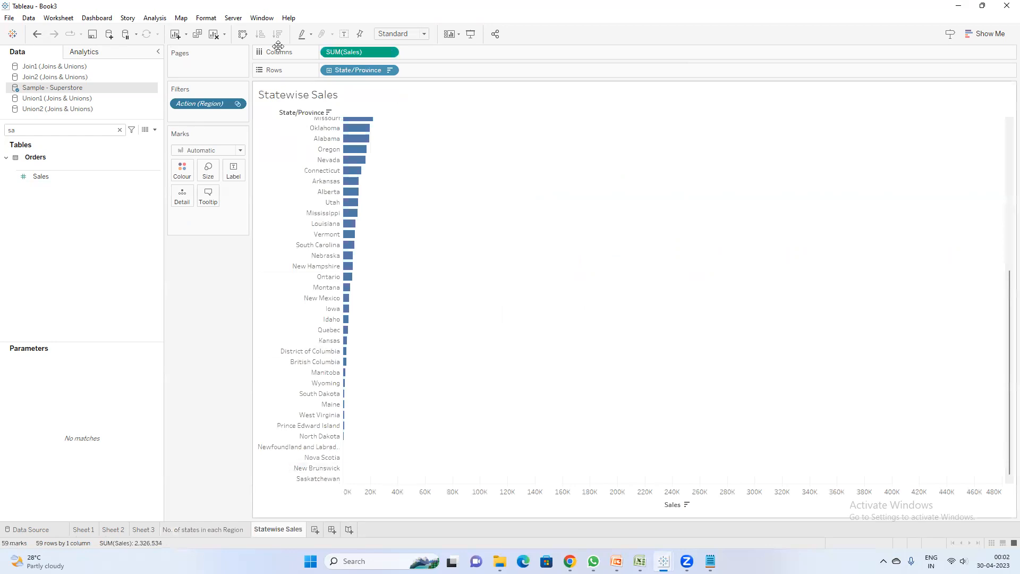
Step: Return to the region sheet and edit Filter1 so that clearing the selection excludes all values, saving the action
{"action": "left_click", "coordinate": [211, 531]}
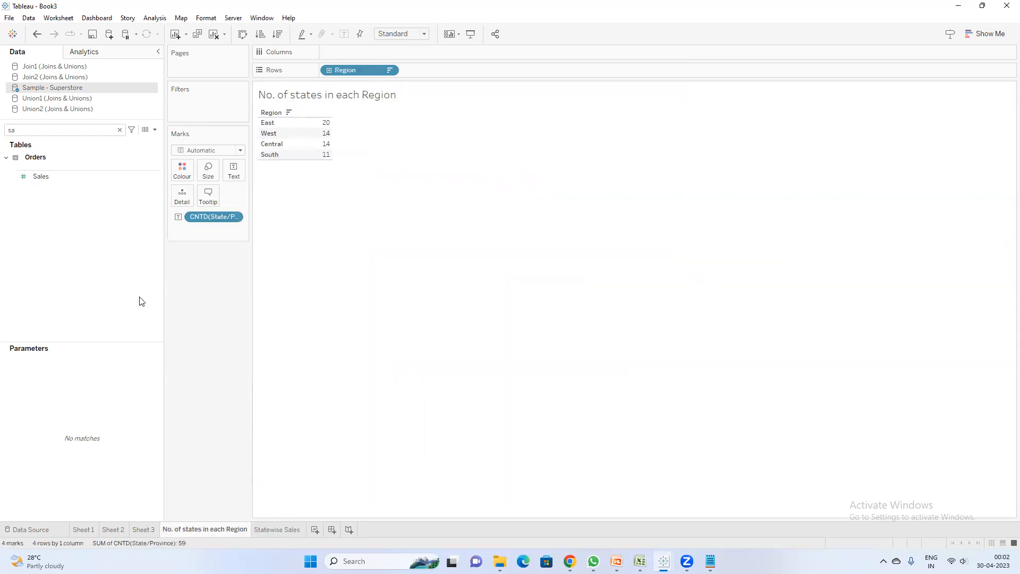
{"action": "left_click", "coordinate": [51, 18]}
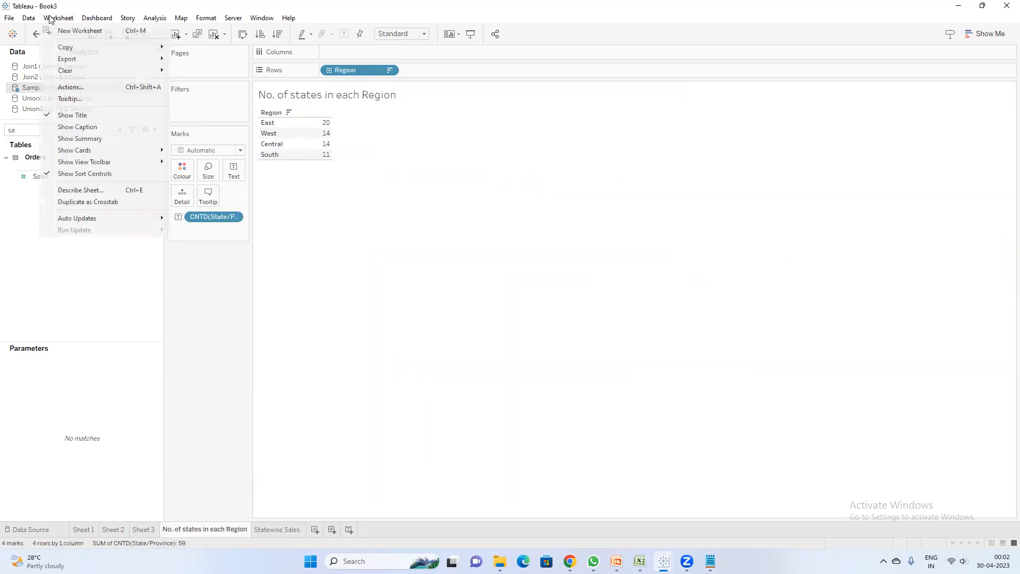
{"action": "left_click", "coordinate": [84, 89]}
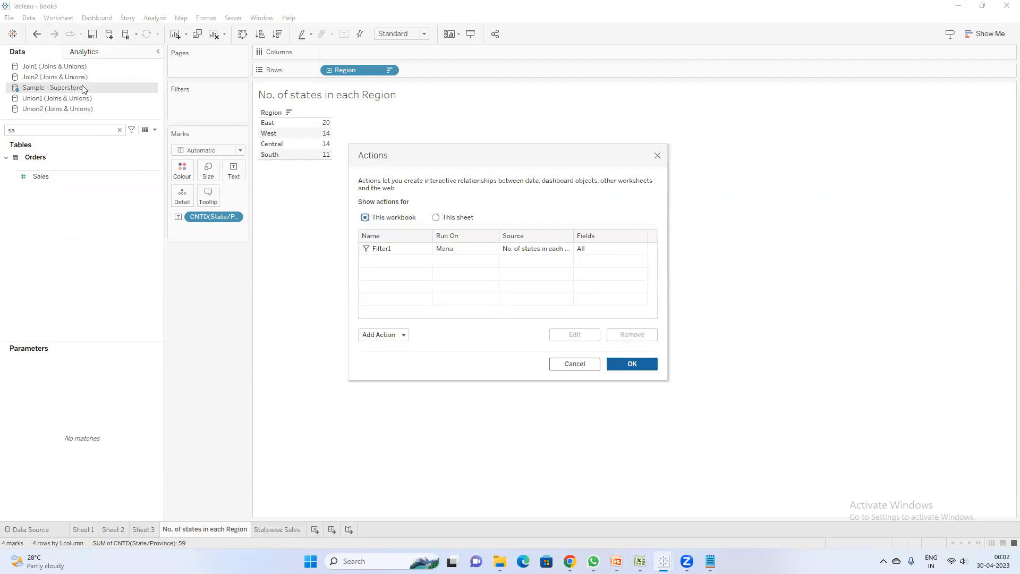
{"action": "double_click", "coordinate": [485, 248]}
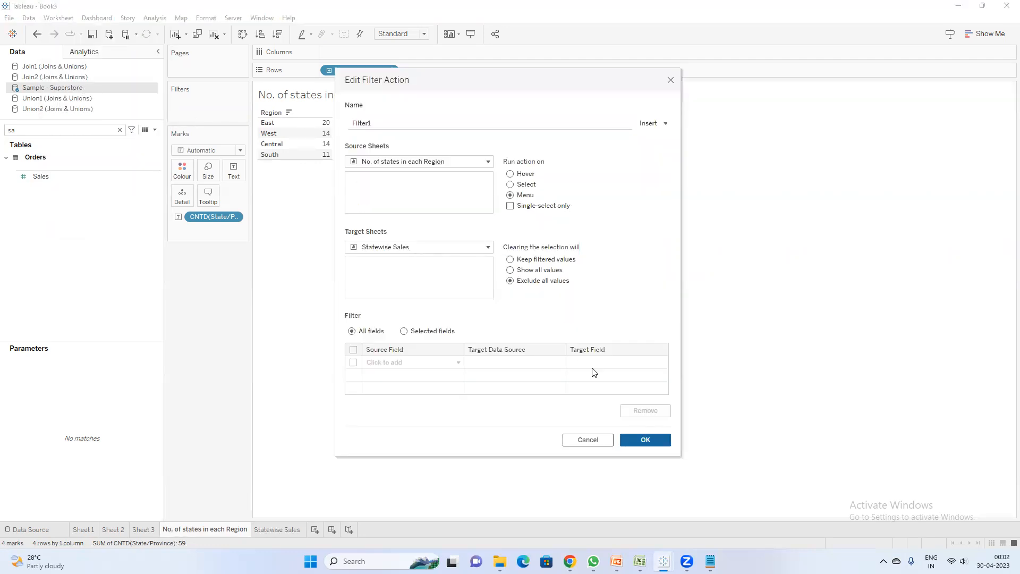
{"action": "left_click", "coordinate": [645, 442]}
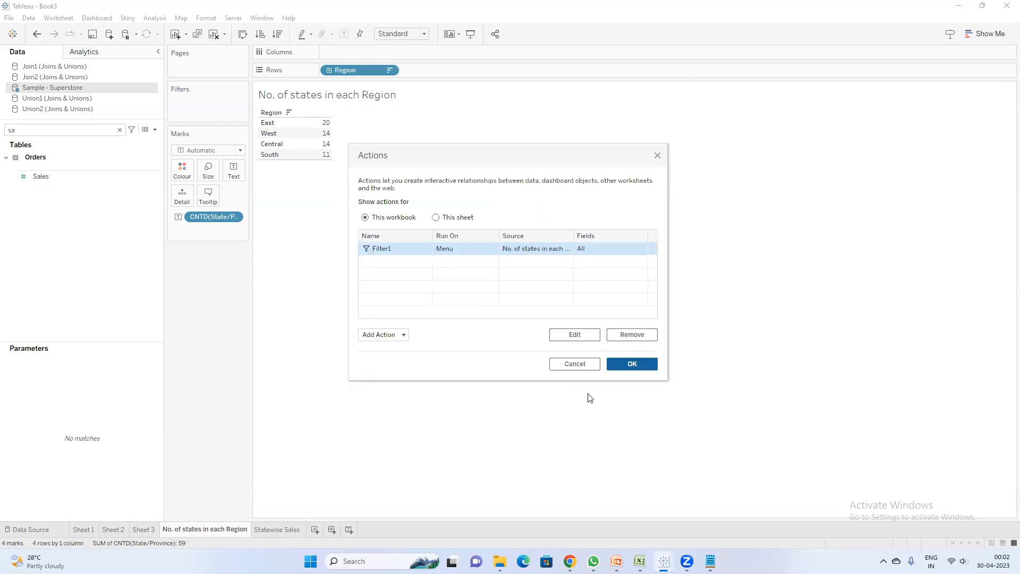
{"action": "left_click", "coordinate": [626, 365]}
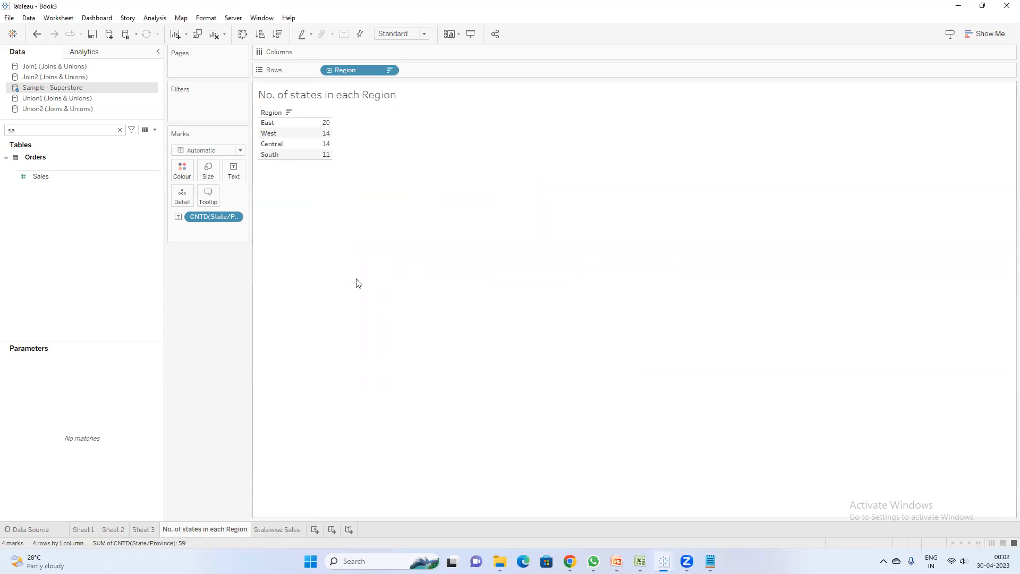
Step: Test the exclude option by running Filter1 for South, deselecting its count, and reopening Statewise Sales
{"action": "left_click", "coordinate": [327, 155]}
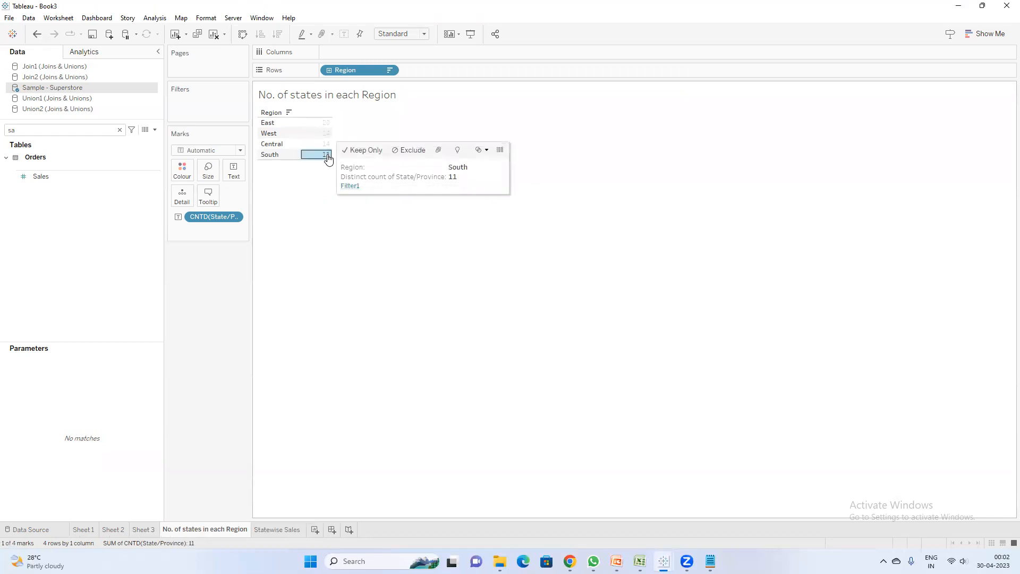
{"action": "left_click", "coordinate": [350, 186]}
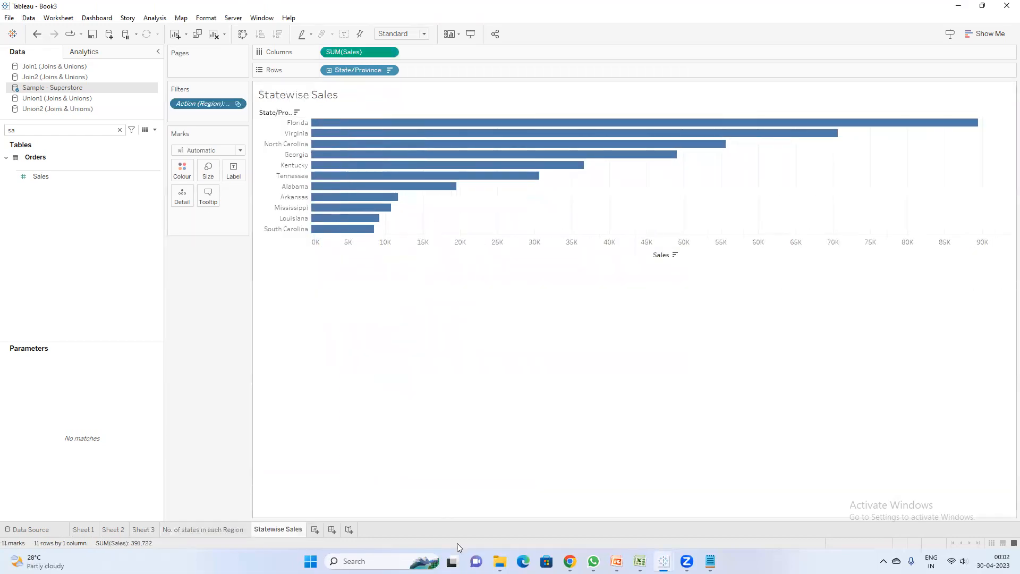
{"action": "left_click", "coordinate": [221, 528]}
{"action": "left_click", "coordinate": [389, 185]}
{"action": "left_click", "coordinate": [283, 529]}
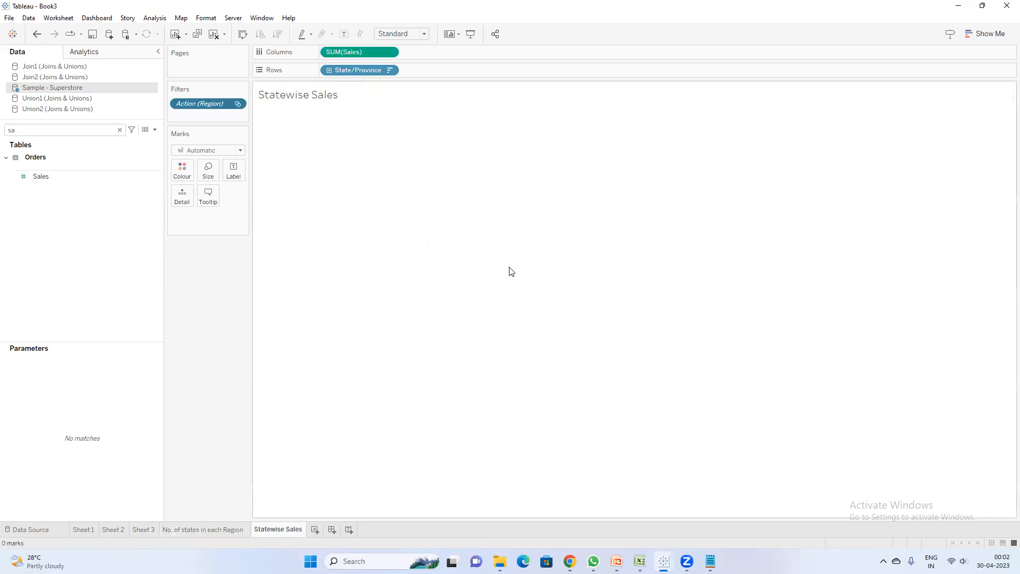
Step: Reopen the Filter1 settings from the region sheet, review the Exclude all values option, and accept the action
{"action": "left_click", "coordinate": [217, 531]}
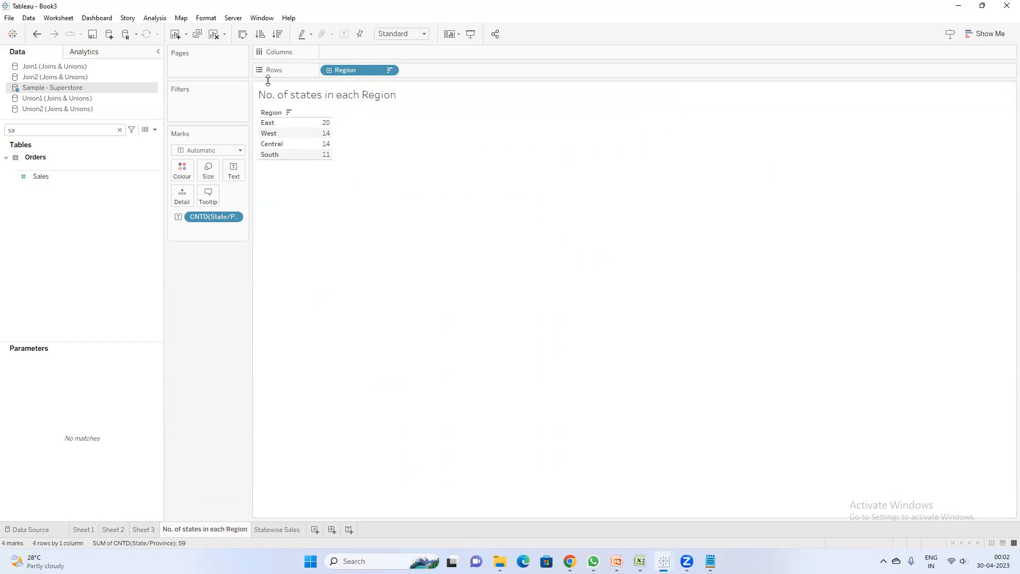
{"action": "left_click", "coordinate": [53, 18]}
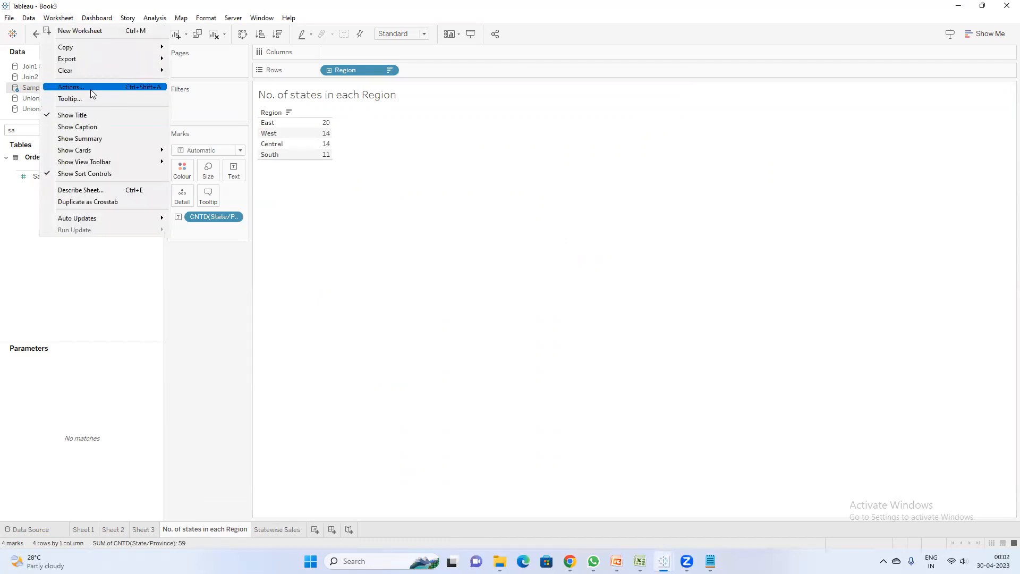
{"action": "left_click", "coordinate": [92, 91]}
{"action": "double_click", "coordinate": [400, 250]}
{"action": "left_click", "coordinate": [510, 280]}
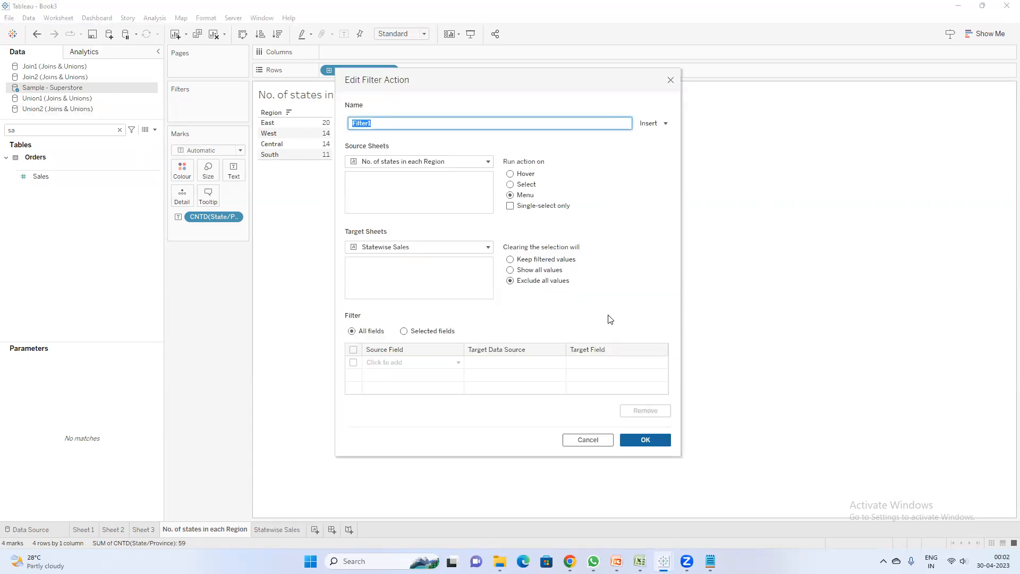
{"action": "left_click", "coordinate": [646, 440]}
{"action": "left_click", "coordinate": [633, 365]}
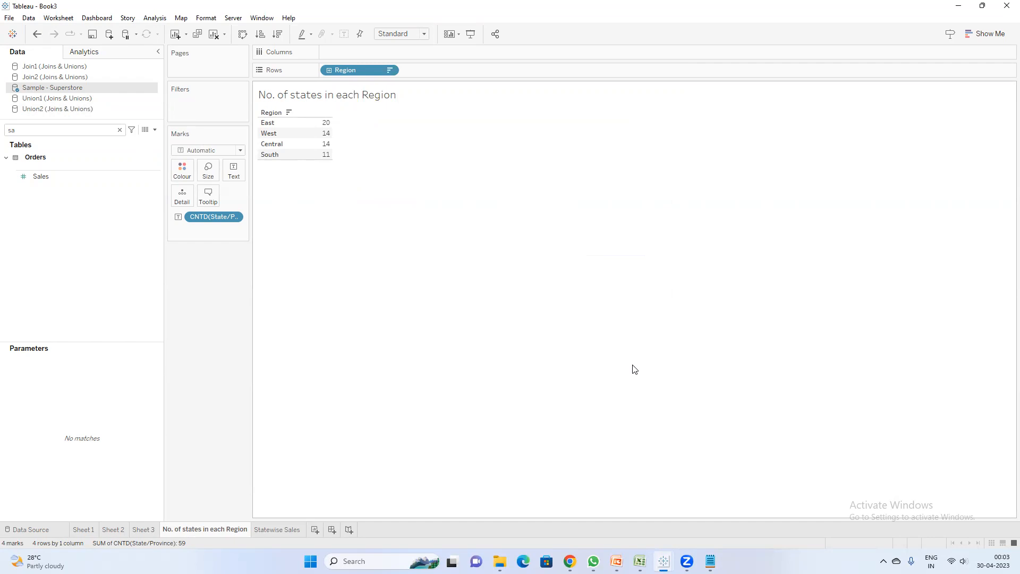
Step: Start a new calculated field in Sample - Superstore and name it Profit Margin
{"action": "left_click", "coordinate": [155, 130]}
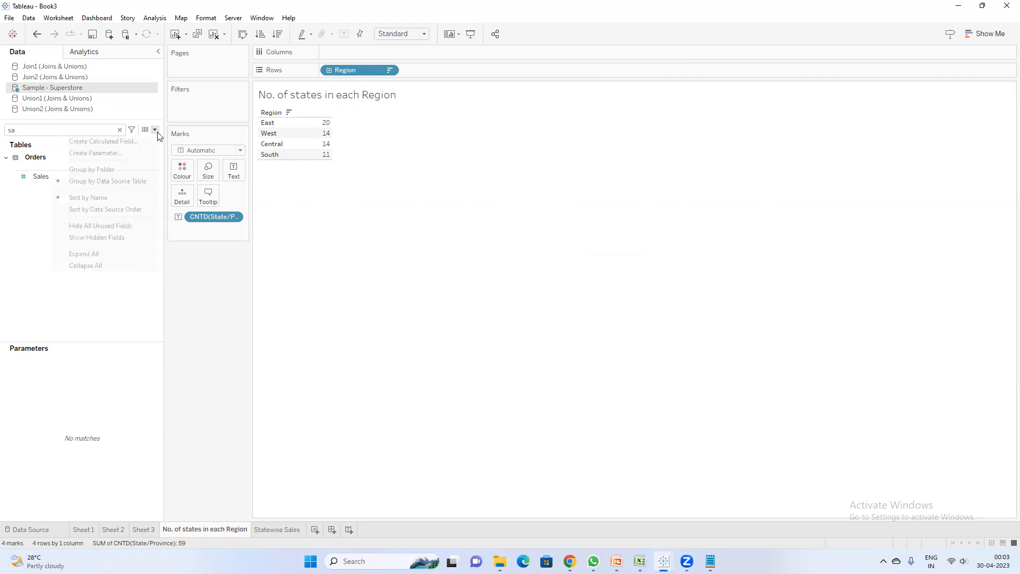
{"action": "left_click", "coordinate": [131, 142]}
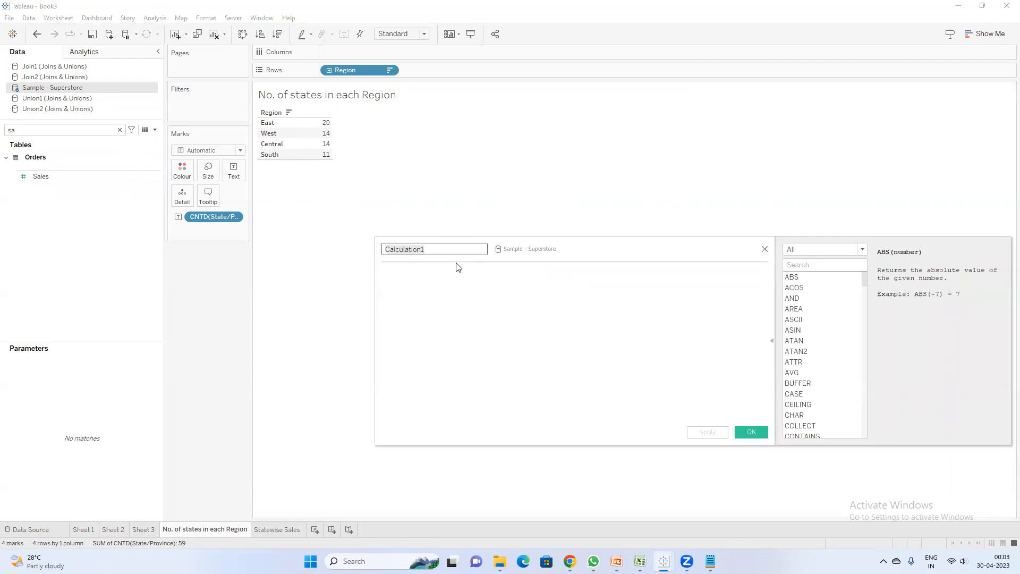
{"action": "type", "text": "Profil"}
{"action": "type", "text": " Margin"}
{"action": "left_click", "coordinate": [458, 267]}
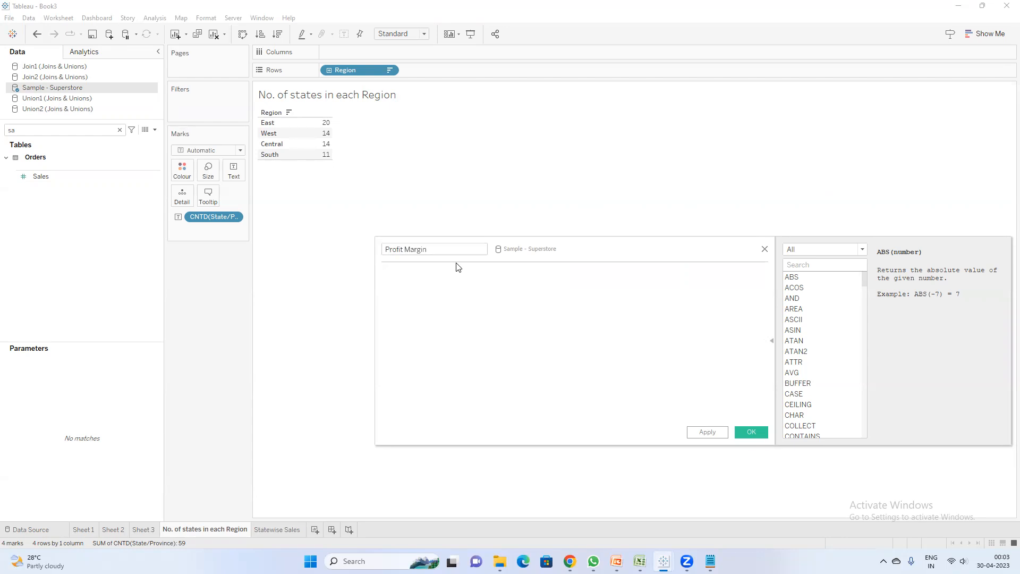
Step: Enter the Profit Margin formula SUM([Profit])/SUM([Sales])
{"action": "type", "text": "Sum"}
{"action": "key", "text": "Return"}
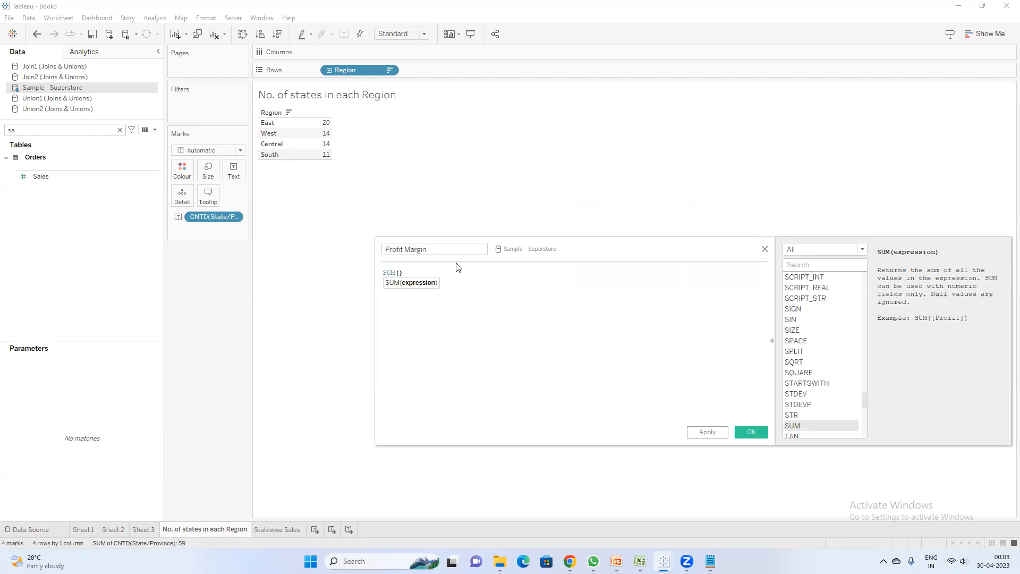
{"action": "type", "text": "sa"}
{"action": "key", "text": "BackSpace"}
{"action": "key", "text": "BackSpace"}
{"action": "type", "text": "prof"}
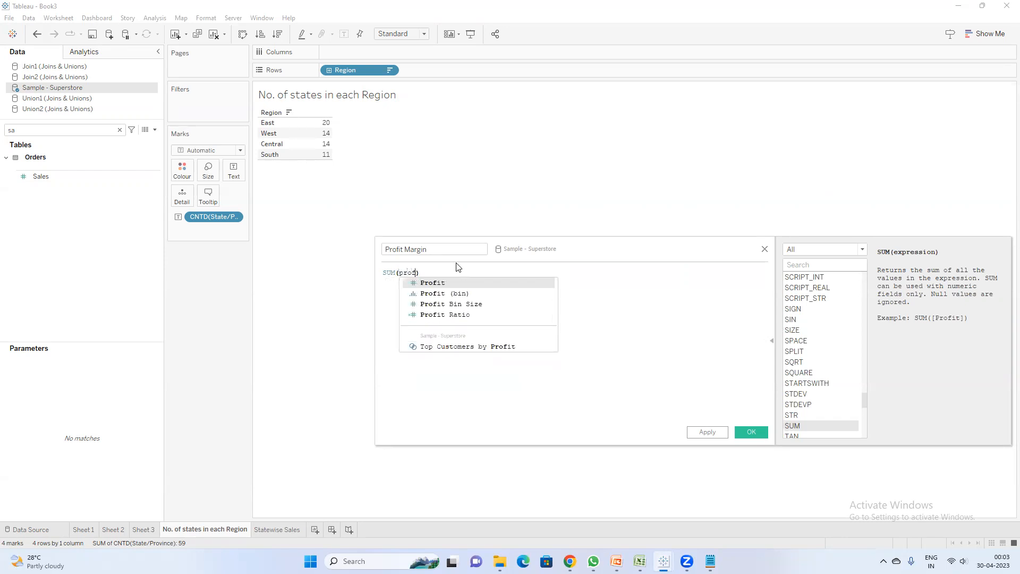
{"action": "key", "text": "Return"}
{"action": "type", "text": "/s"}
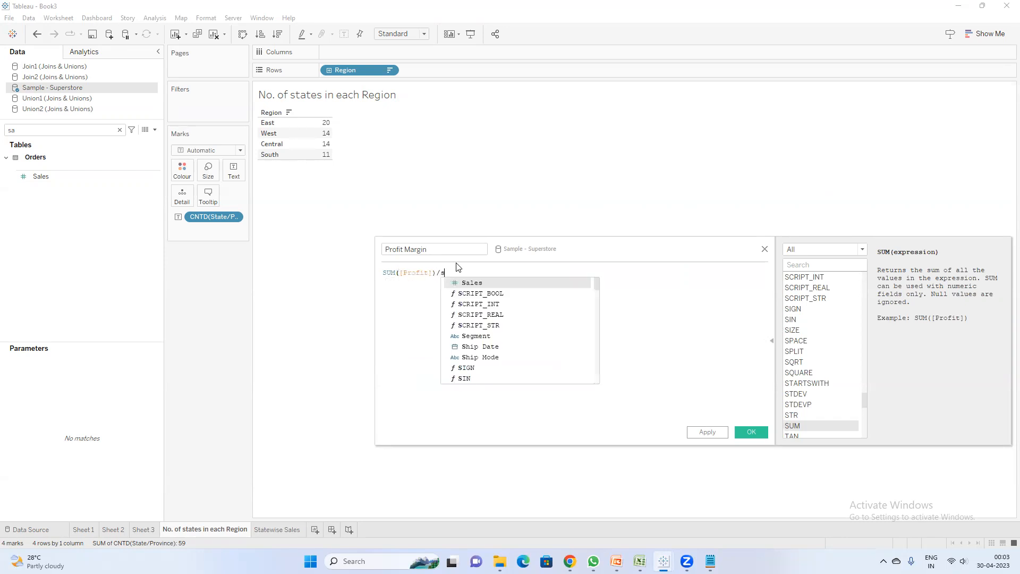
{"action": "type", "text": "um"}
{"action": "key", "text": "Return"}
{"action": "type", "text": "sal"}
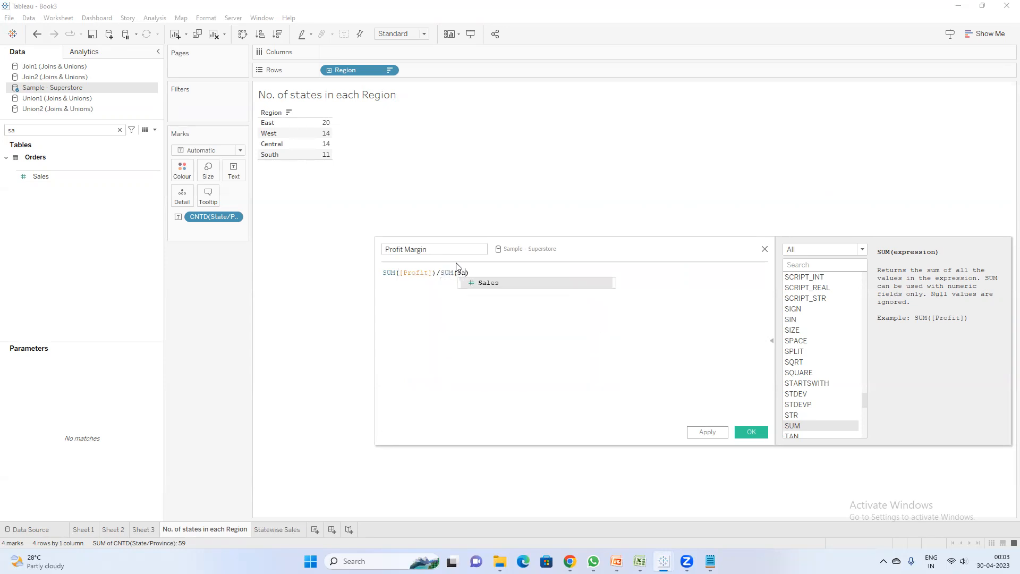
{"action": "key", "text": "Return"}
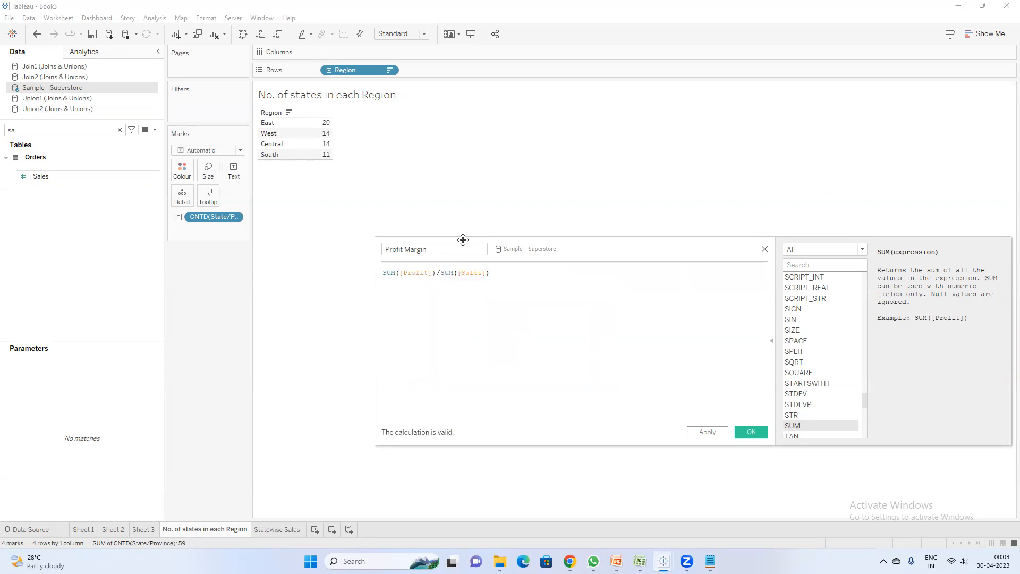
Step: Add the comment "///Cost of Non quality --- Sum(cost)/sum(sales)" beneath the formula, leaving a blank line between them
{"action": "key", "text": "Return"}
{"action": "key", "text": "Return"}
{"action": "type", "text": "///Cost of Non qu"}
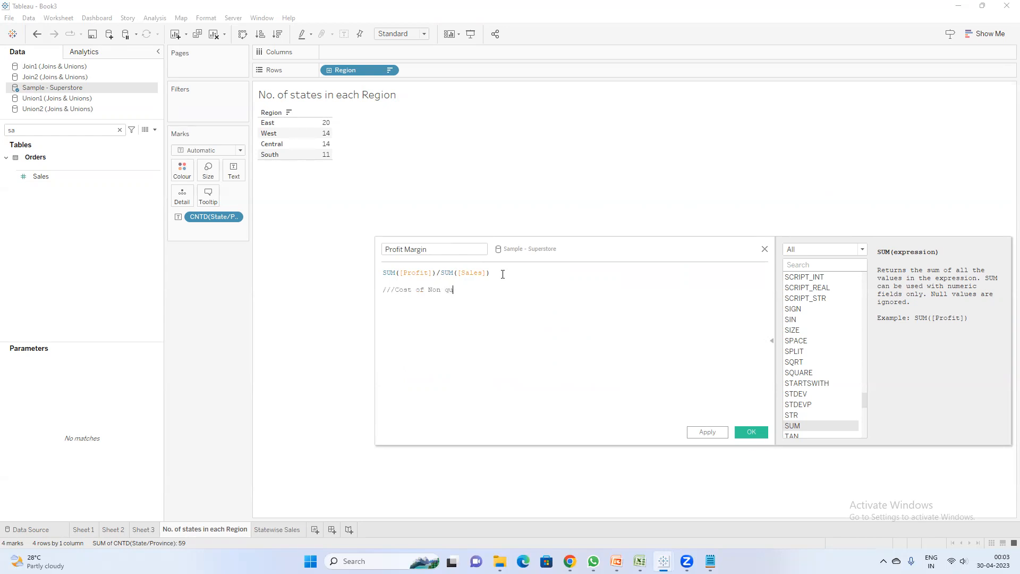
{"action": "type", "text": "ality --- Sum(cost)/sum(salee"}
{"action": "key", "text": "BackSpace"}
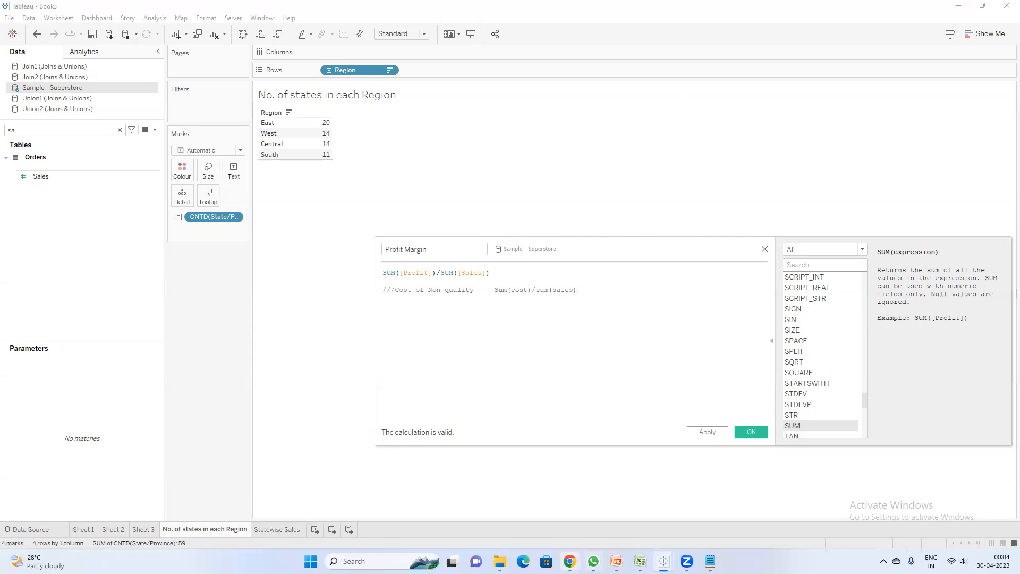
Step: Switch to the Google Meet window in Chrome and open the Gmail Social mailbox
{"action": "mouse_move", "coordinate": [571, 561]}
{"action": "left_click", "coordinate": [500, 501]}
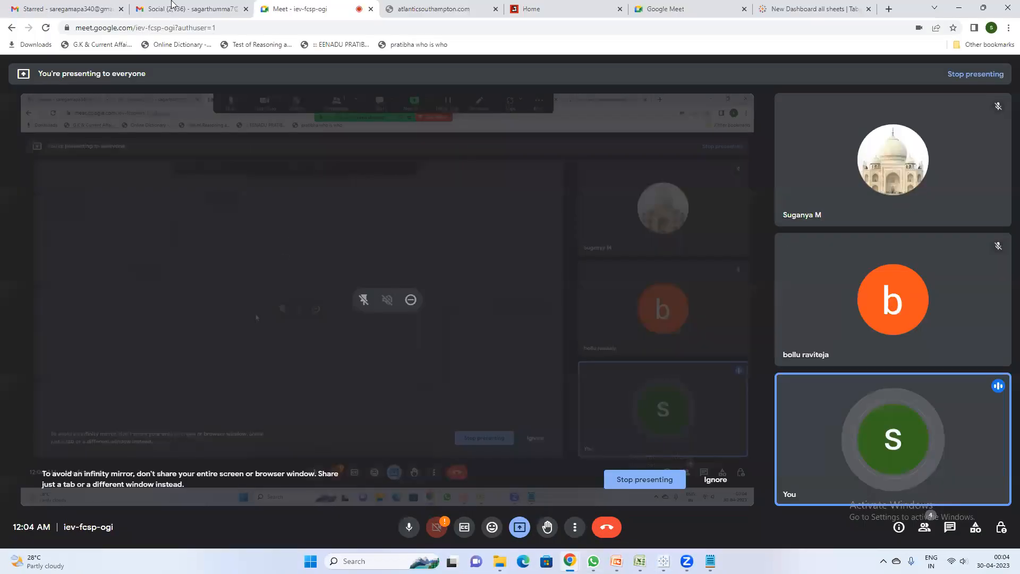
{"action": "left_click", "coordinate": [187, 9]}
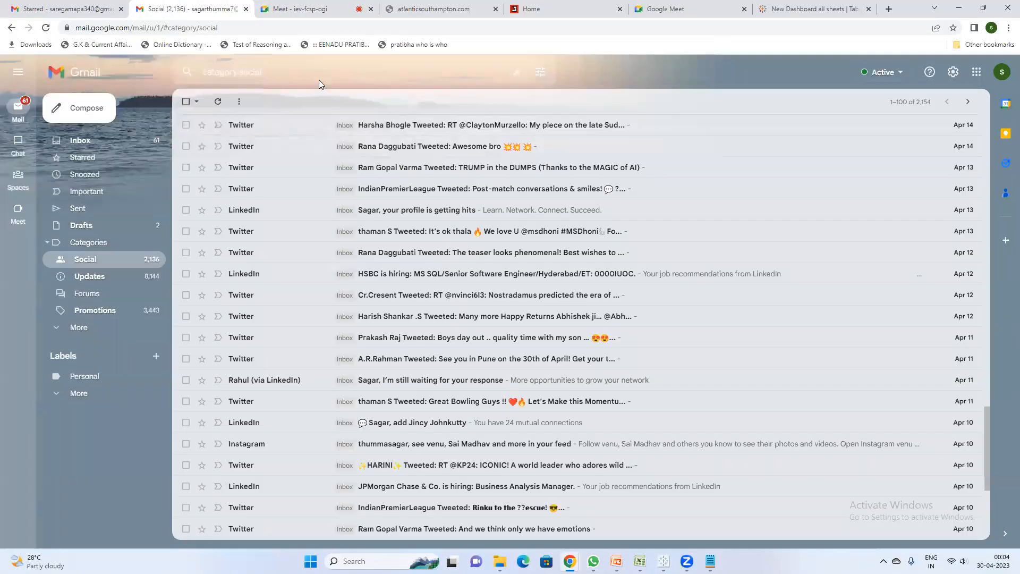
Step: Search the web for "tableau gallery" and open the Viz Gallery result on tableau.com
{"action": "left_click", "coordinate": [823, 29]}
{"action": "type", "text": "TAB"}
{"action": "key", "text": "BackSpace"}
{"action": "key", "text": "BackSpace"}
{"action": "key", "text": "BackSpace"}
{"action": "key", "text": "BackSpace"}
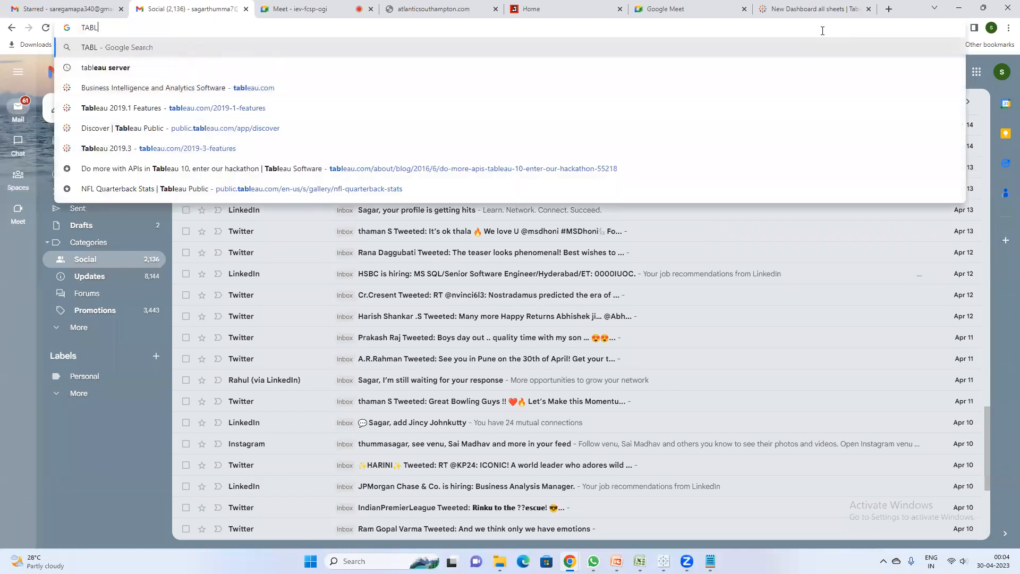
{"action": "type", "text": "ta"}
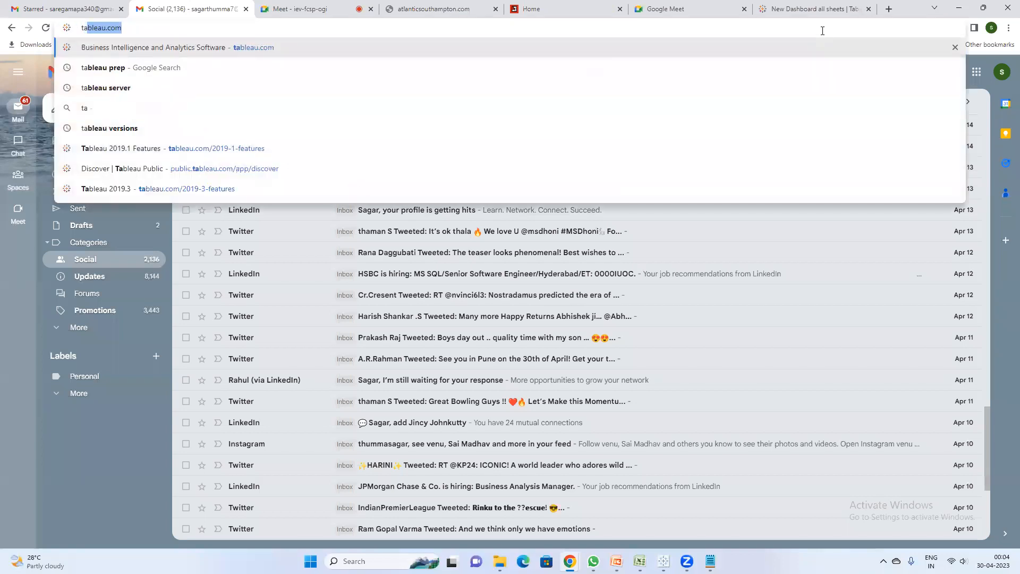
{"action": "type", "text": "bleau galle"}
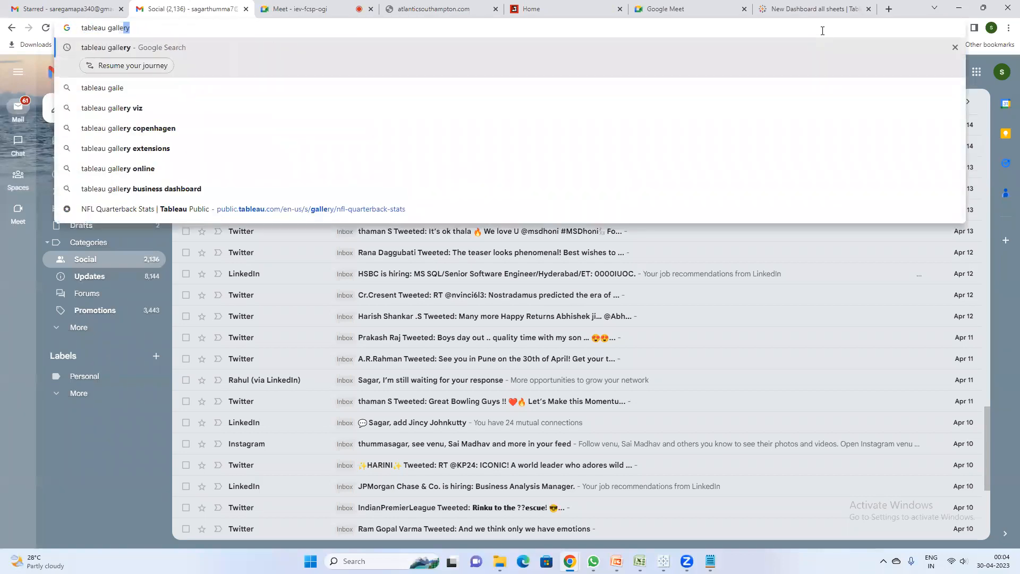
{"action": "key", "text": "Return"}
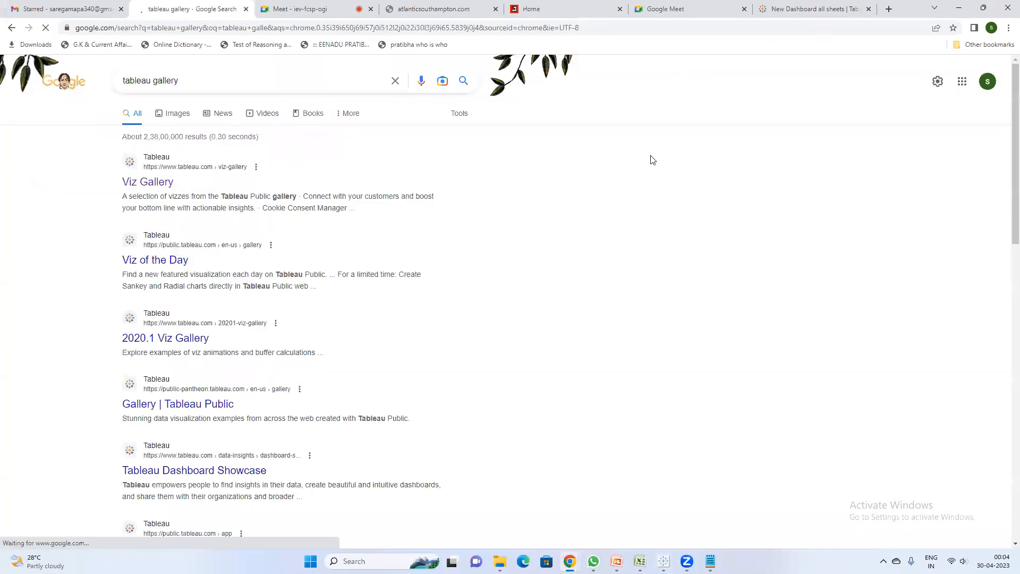
{"action": "left_click", "coordinate": [148, 188]}
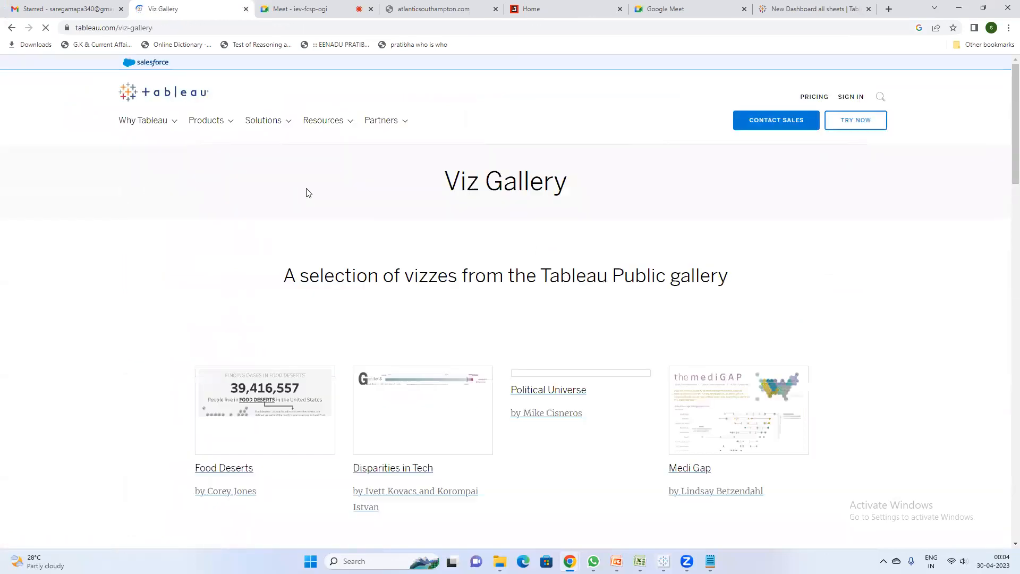
Step: Browse the Viz Gallery thumbnails and open the Boeing Market Outlook visualization
{"action": "scroll", "coordinate": [424, 334], "scroll_direction": "down", "scroll_amount": 4}
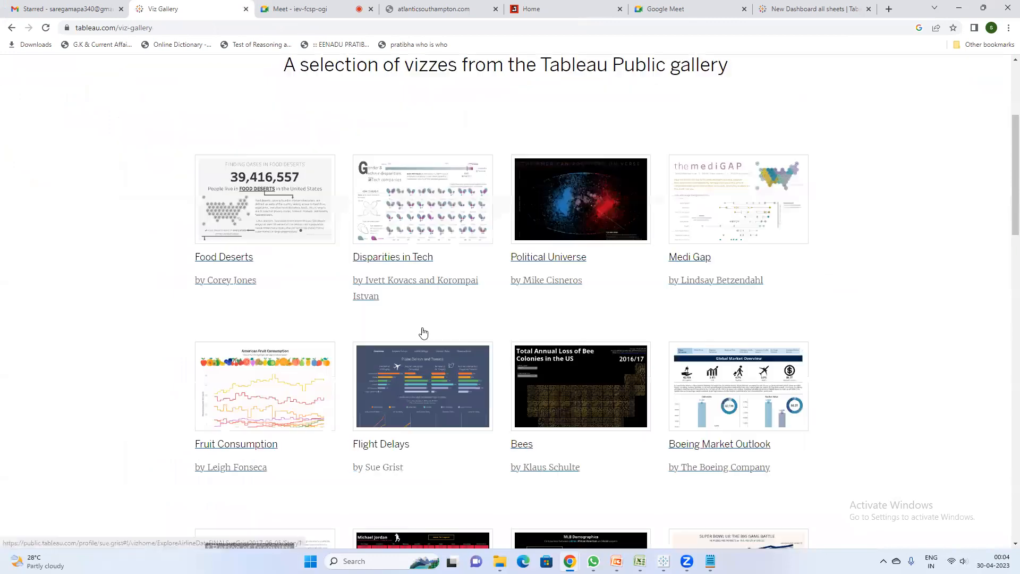
{"action": "scroll", "coordinate": [424, 333], "scroll_direction": "down", "scroll_amount": 5}
{"action": "scroll", "coordinate": [809, 266], "scroll_direction": "down", "scroll_amount": 5}
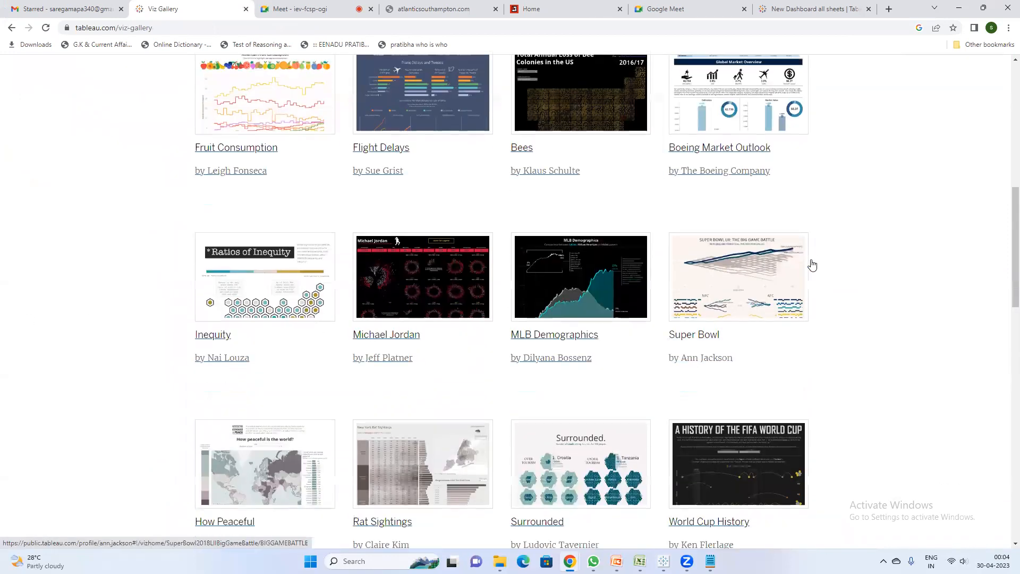
{"action": "scroll", "coordinate": [794, 262], "scroll_direction": "down", "scroll_amount": 10}
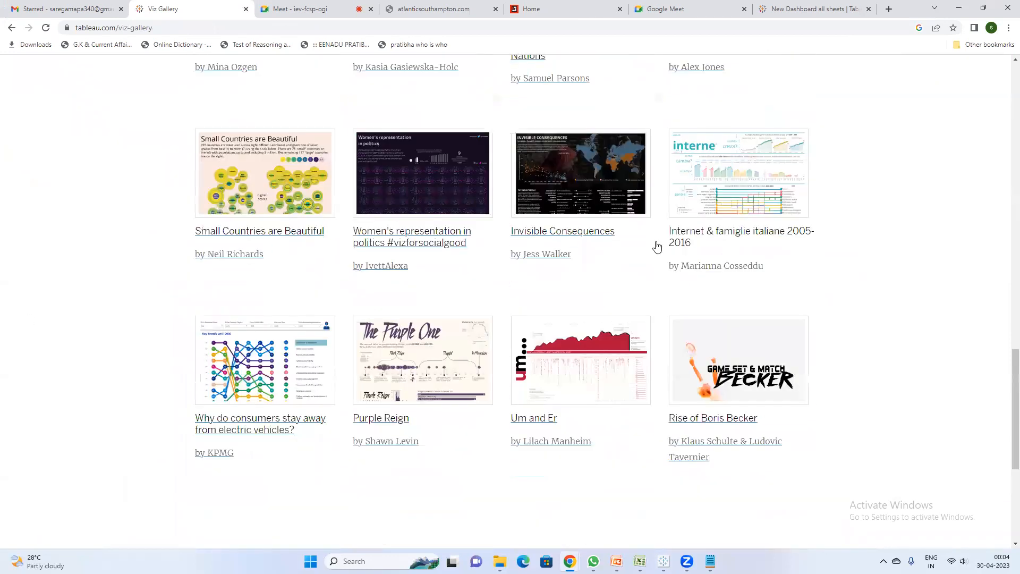
{"action": "scroll", "coordinate": [11, 228], "scroll_direction": "up", "scroll_amount": 7}
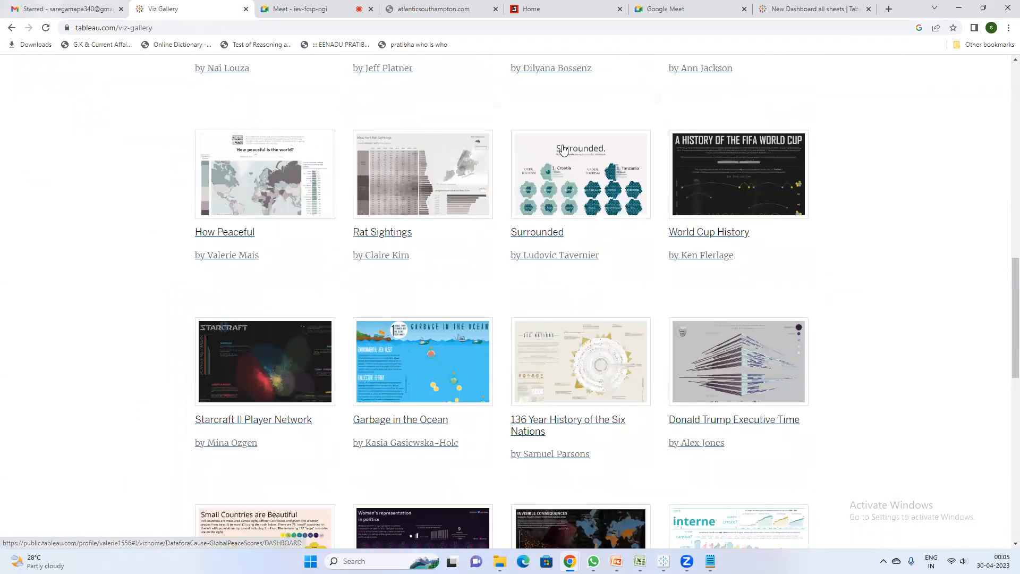
{"action": "scroll", "coordinate": [579, 135], "scroll_direction": "up", "scroll_amount": 2}
{"action": "scroll", "coordinate": [578, 134], "scroll_direction": "up", "scroll_amount": 4}
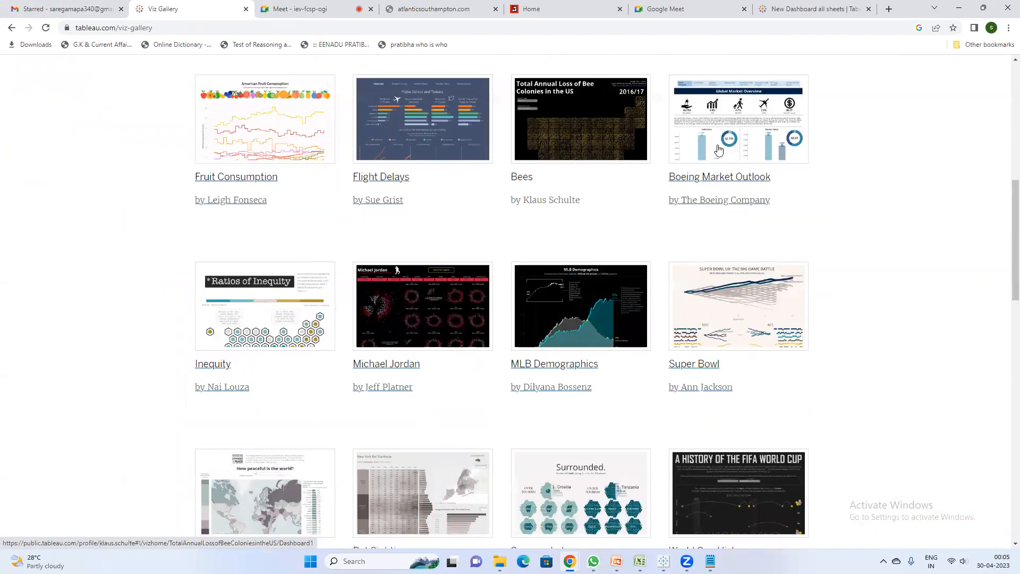
{"action": "left_click", "coordinate": [719, 150]}
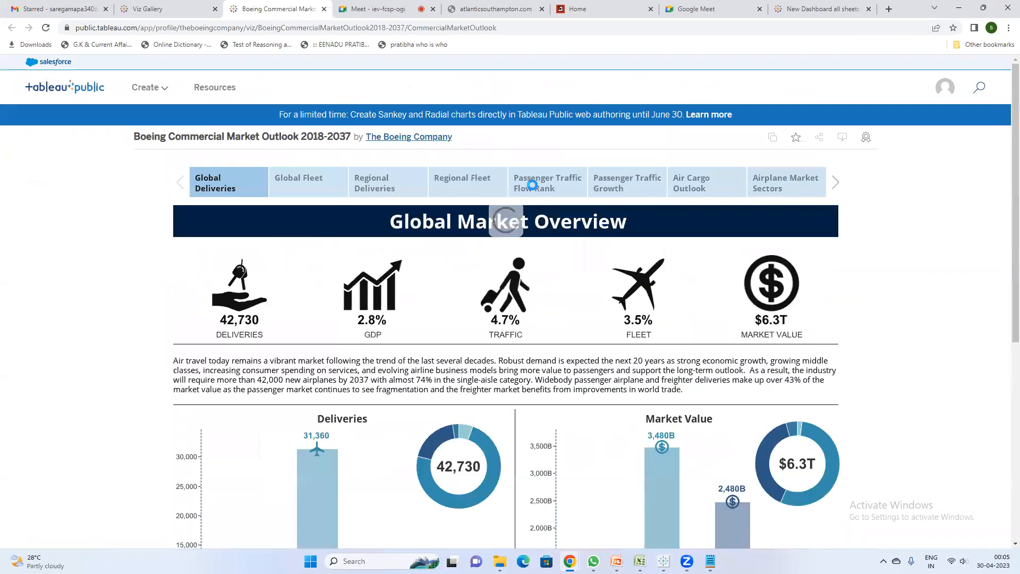
Step: Check which file formats the Boeing Commercial Market Outlook offers for download, and close the choices without downloading
{"action": "left_click", "coordinate": [842, 138]}
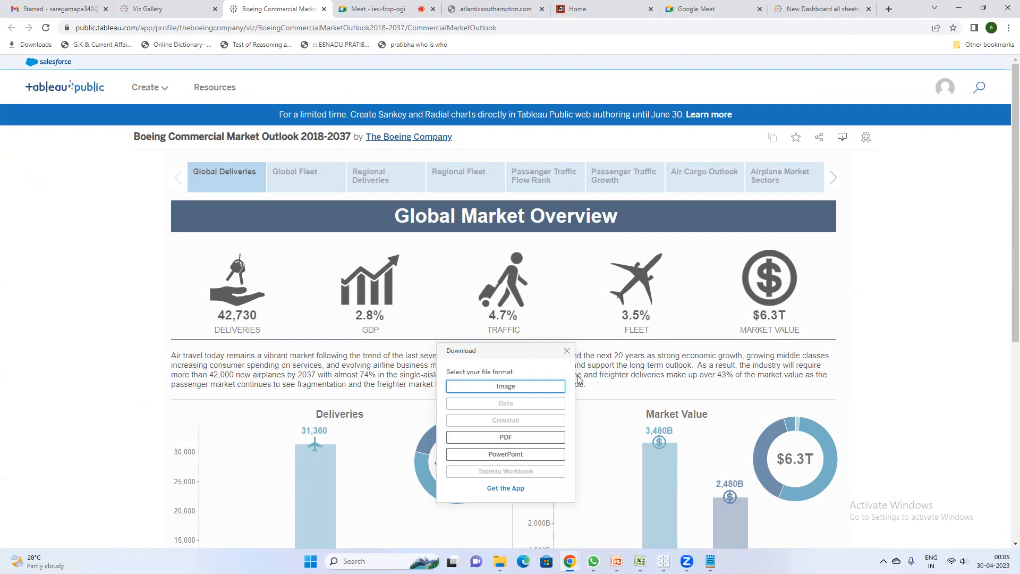
{"action": "left_click", "coordinate": [567, 351]}
Step: Examine the Global Deliveries page's key metrics, Deliveries chart and Market Value chart, and switch the dashboard to Global Fleet
{"action": "scroll", "coordinate": [568, 356], "scroll_direction": "down", "scroll_amount": 6}
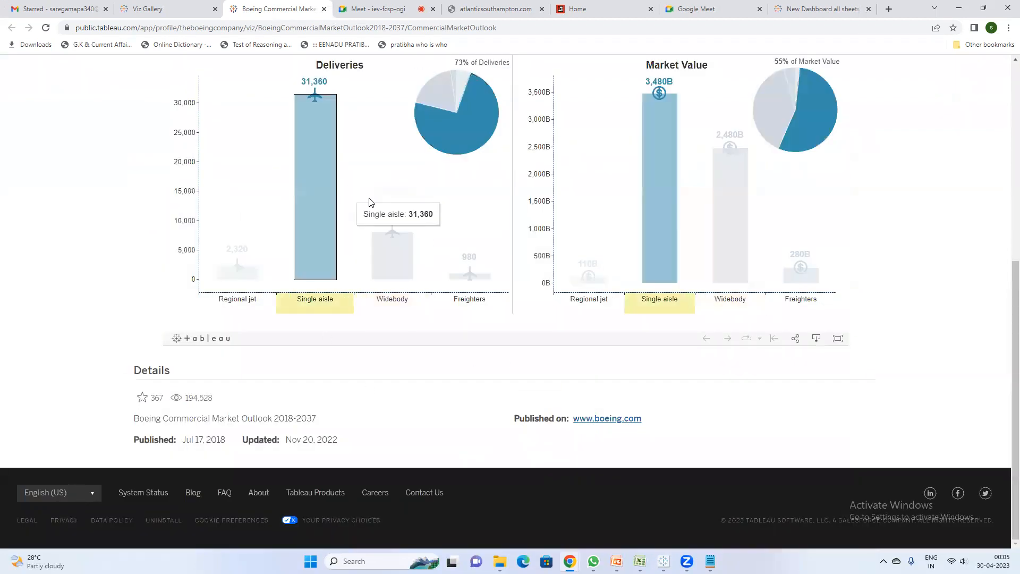
{"action": "scroll", "coordinate": [786, 303], "scroll_direction": "up", "scroll_amount": 2}
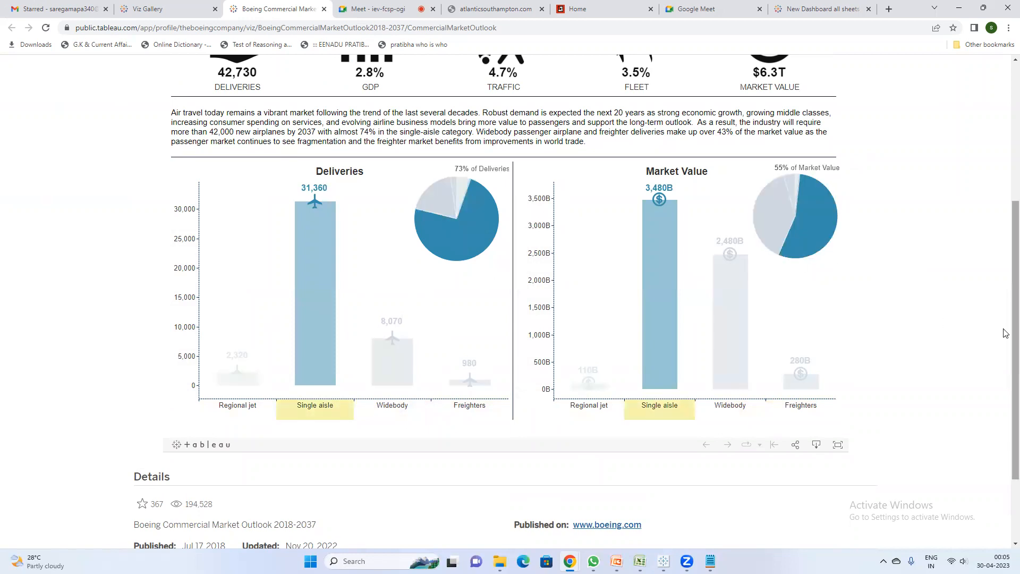
{"action": "scroll", "coordinate": [1005, 307], "scroll_direction": "up", "scroll_amount": 1}
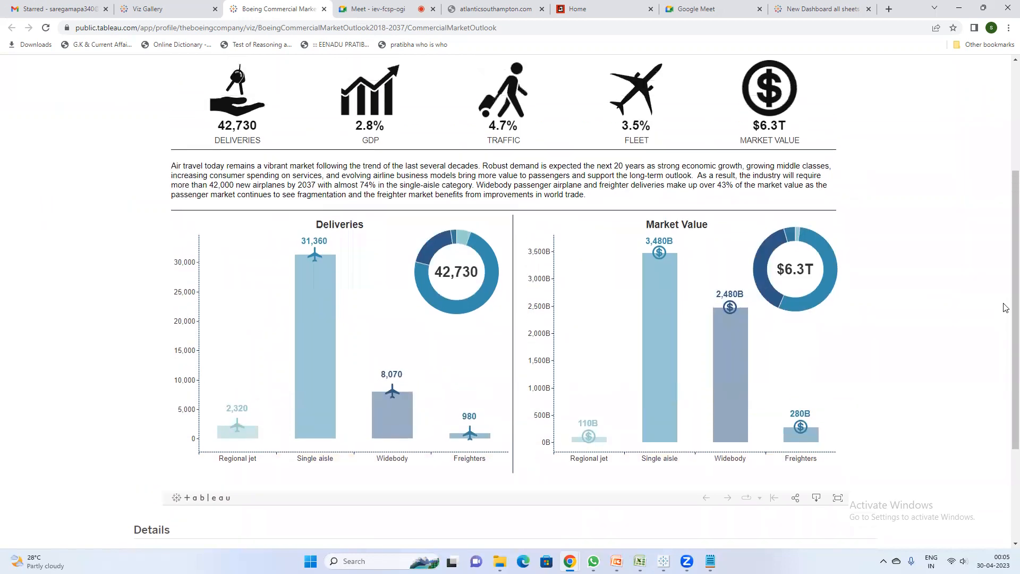
{"action": "scroll", "coordinate": [1005, 307], "scroll_direction": "up", "scroll_amount": 1}
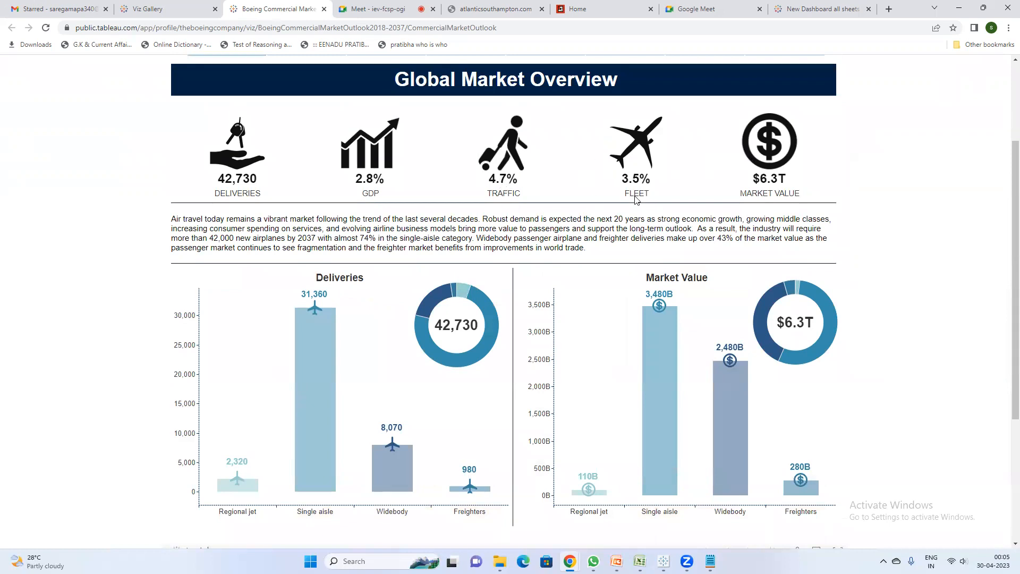
{"action": "scroll", "coordinate": [832, 206], "scroll_direction": "up", "scroll_amount": 3}
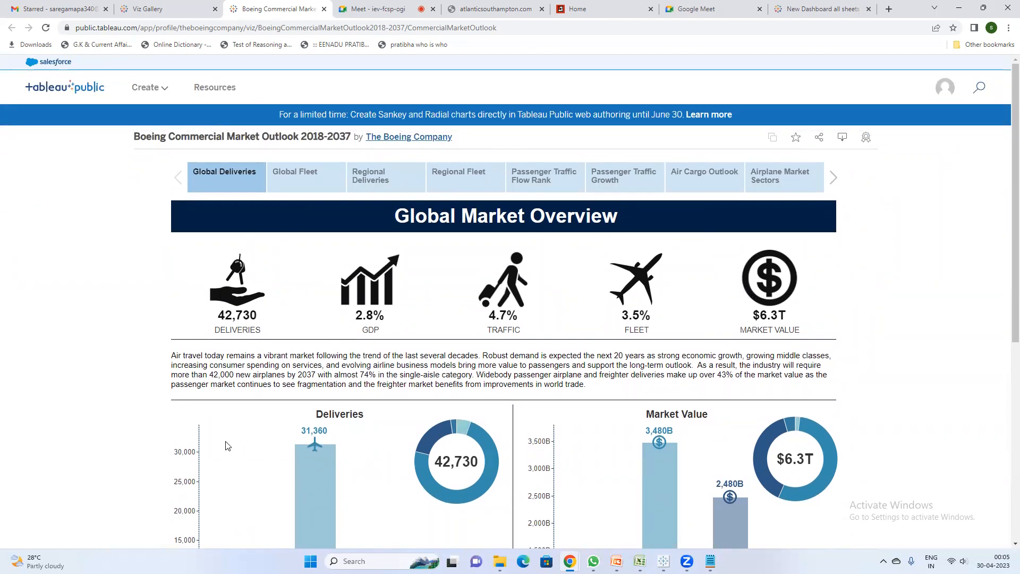
{"action": "scroll", "coordinate": [237, 457], "scroll_direction": "down", "scroll_amount": 2}
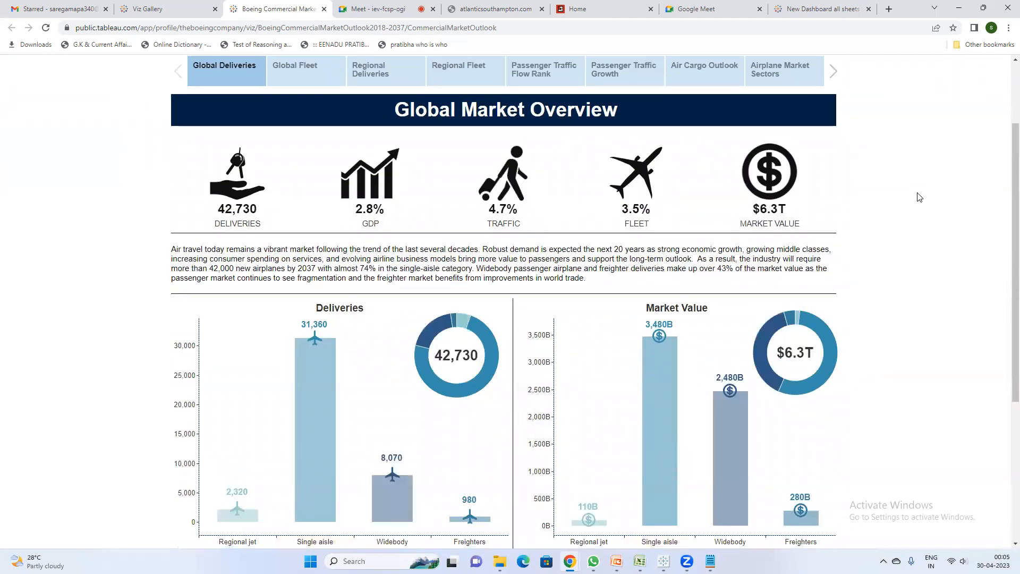
{"action": "scroll", "coordinate": [893, 213], "scroll_direction": "up", "scroll_amount": 1}
{"action": "scroll", "coordinate": [893, 213], "scroll_direction": "up", "scroll_amount": 2}
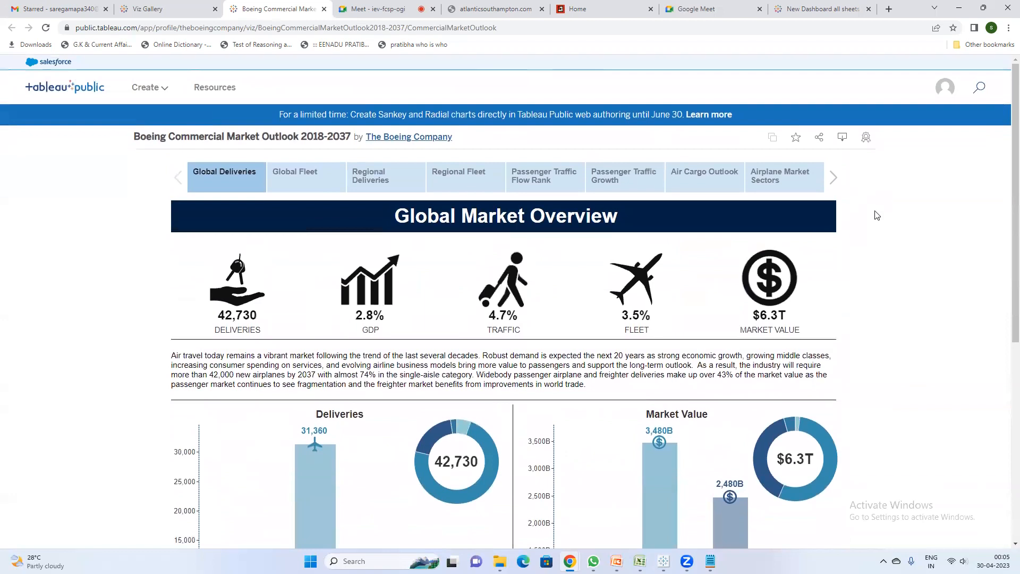
{"action": "scroll", "coordinate": [880, 228], "scroll_direction": "down", "scroll_amount": 3}
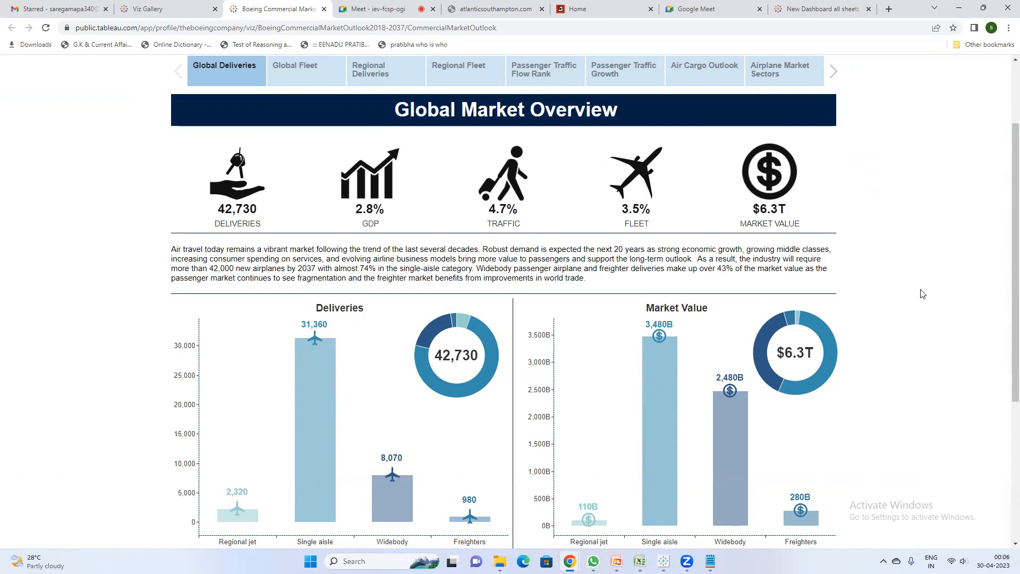
{"action": "left_click", "coordinate": [300, 80]}
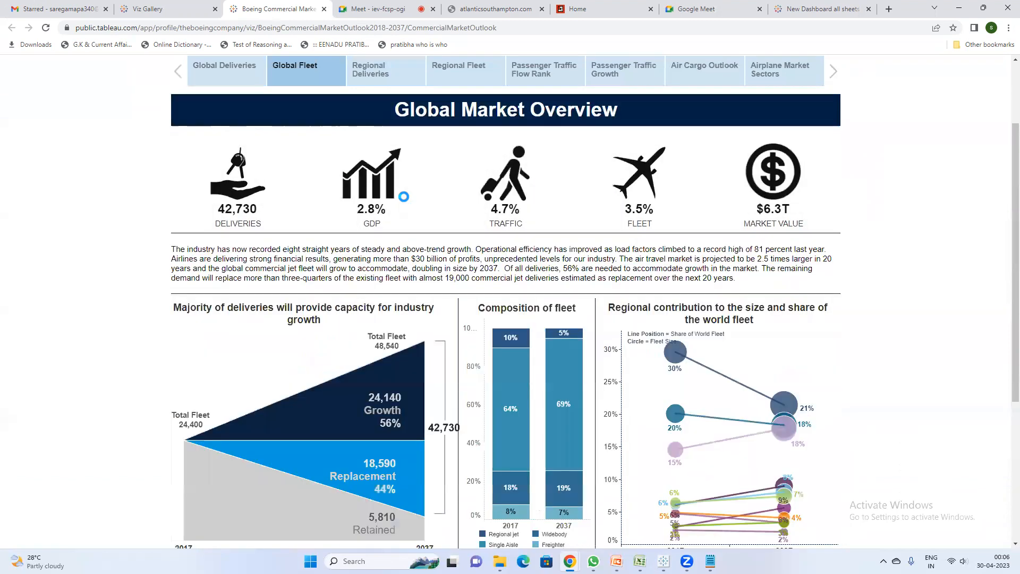
{"action": "scroll", "coordinate": [135, 203], "scroll_direction": "up", "scroll_amount": 2}
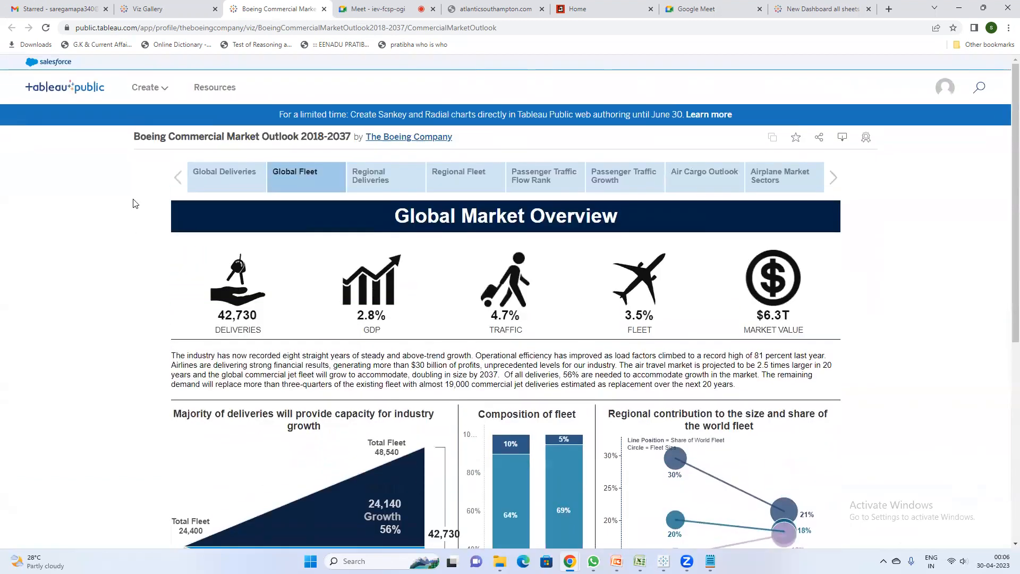
Step: Return to the Viz Gallery and open the Surrounded visualization about overtourism
{"action": "left_click", "coordinate": [154, 9]}
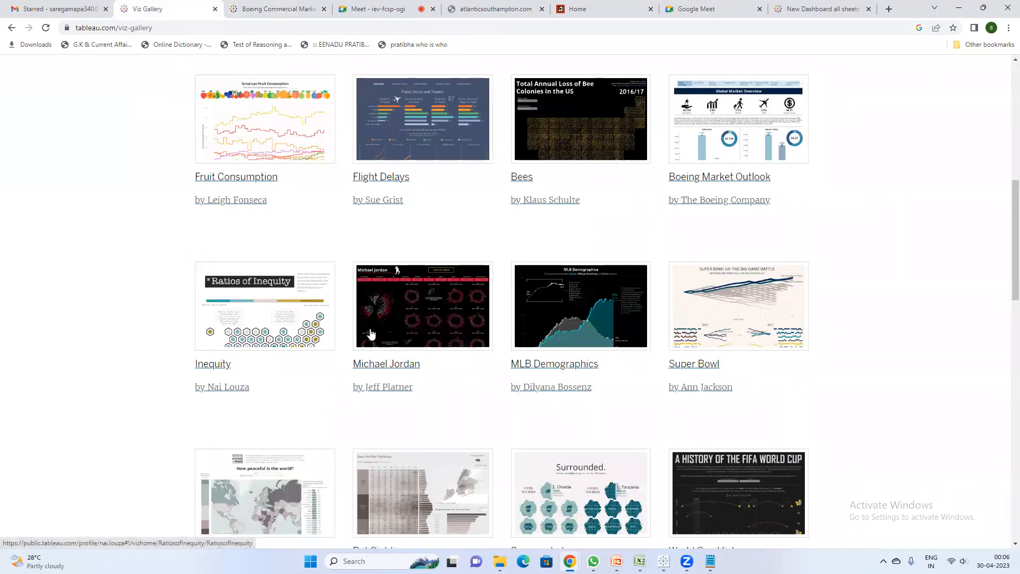
{"action": "scroll", "coordinate": [409, 337], "scroll_direction": "down", "scroll_amount": 9}
{"action": "scroll", "coordinate": [484, 367], "scroll_direction": "down", "scroll_amount": 6}
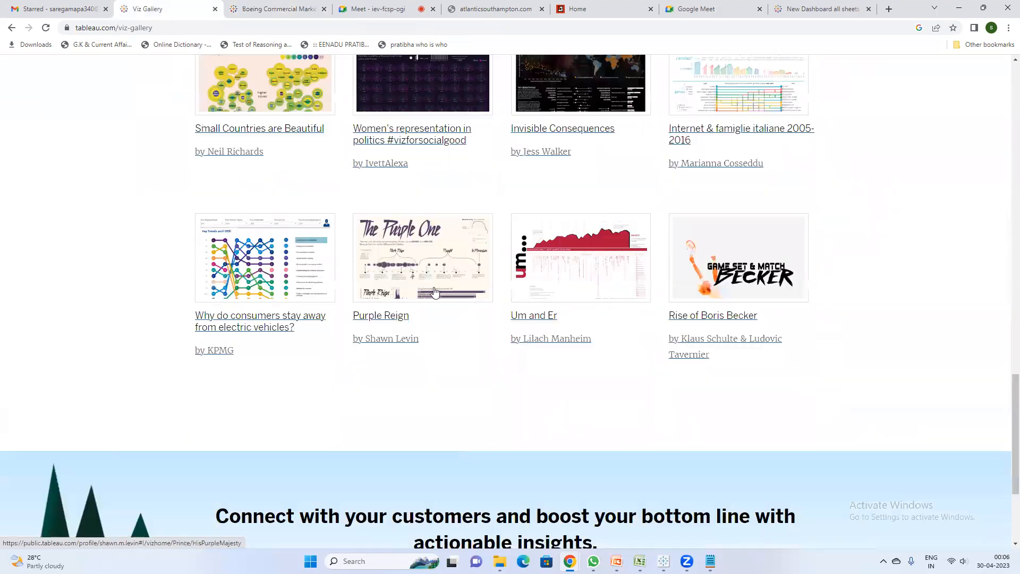
{"action": "scroll", "coordinate": [590, 335], "scroll_direction": "up", "scroll_amount": 10}
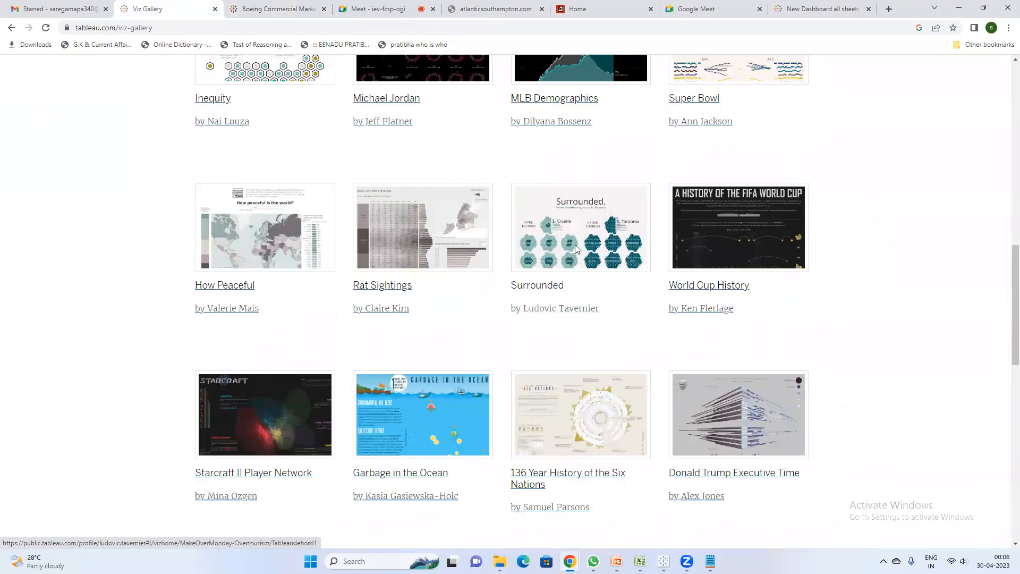
{"action": "left_click", "coordinate": [577, 249]}
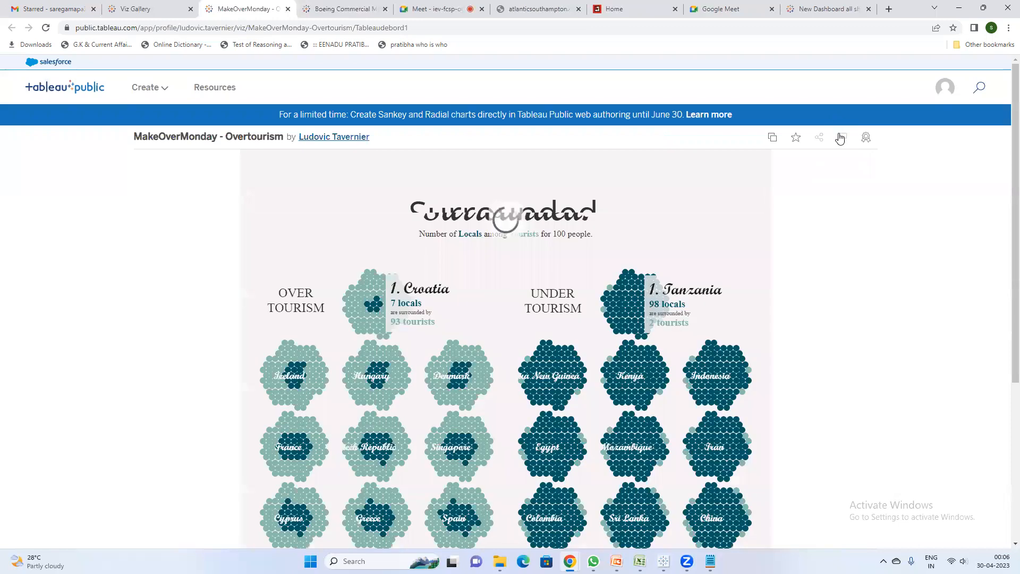
Step: Check the download formats offered for the overtourism visualization, close them without downloading, and look over the viz
{"action": "left_click", "coordinate": [840, 139]}
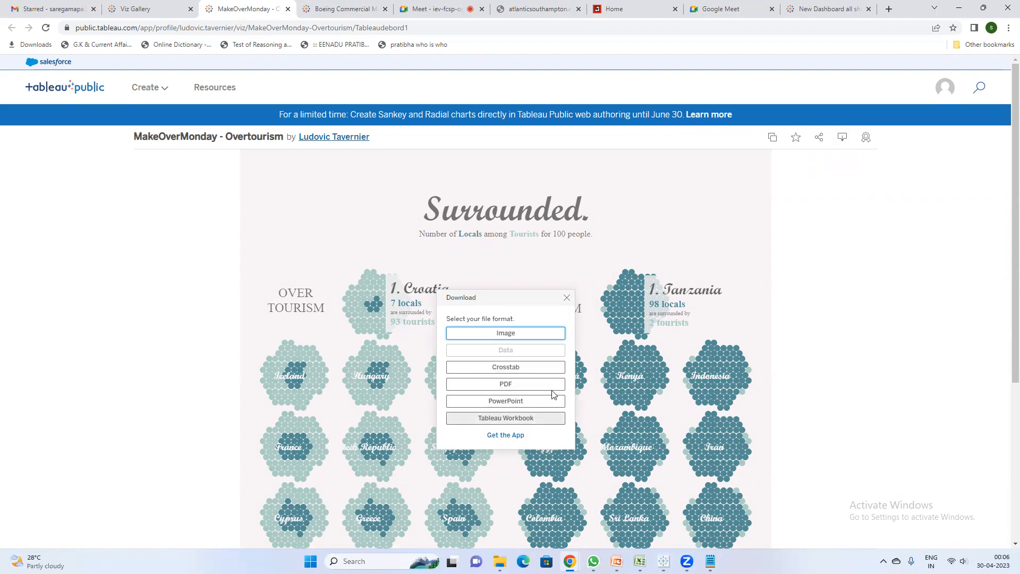
{"action": "left_click", "coordinate": [566, 299]}
{"action": "scroll", "coordinate": [183, 175], "scroll_direction": "down", "scroll_amount": 5}
{"action": "scroll", "coordinate": [182, 176], "scroll_direction": "up", "scroll_amount": 4}
Step: Look over the Viz Gallery listings again and switch to the Tableau training - Session12 presentation in PowerPoint
{"action": "left_click", "coordinate": [137, 9]}
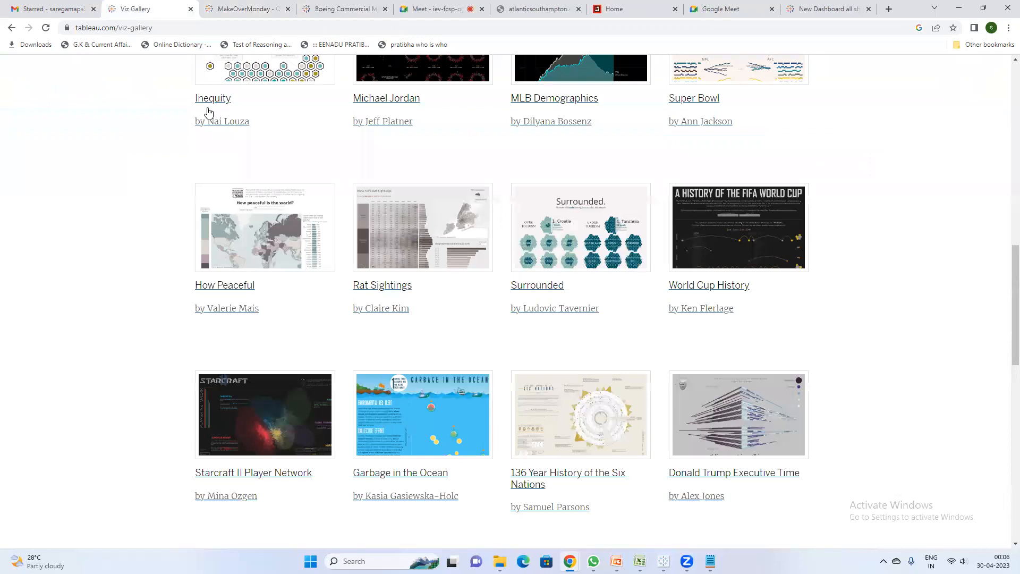
{"action": "scroll", "coordinate": [591, 390], "scroll_direction": "up", "scroll_amount": 9}
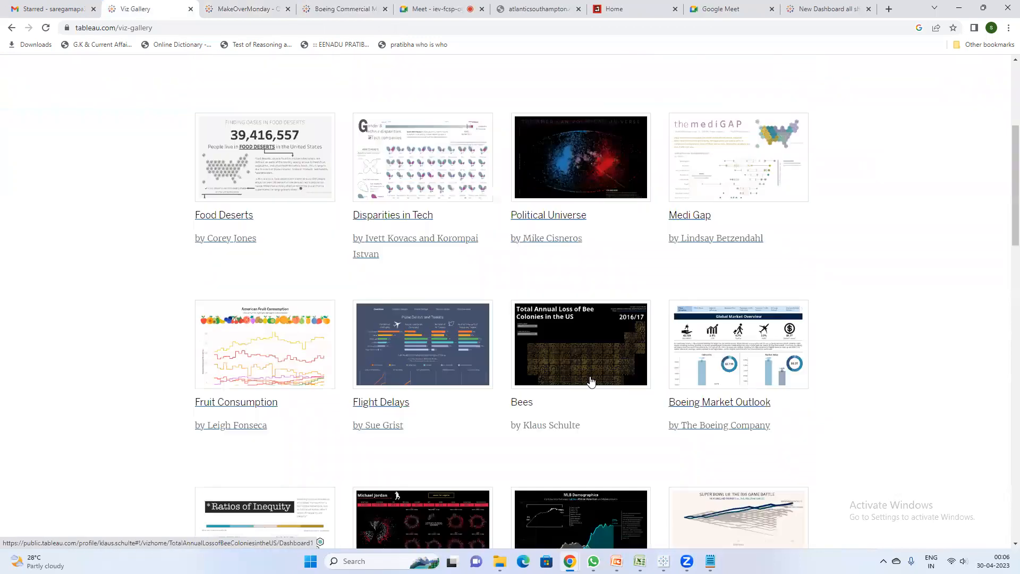
{"action": "scroll", "coordinate": [497, 298], "scroll_direction": "up", "scroll_amount": 5}
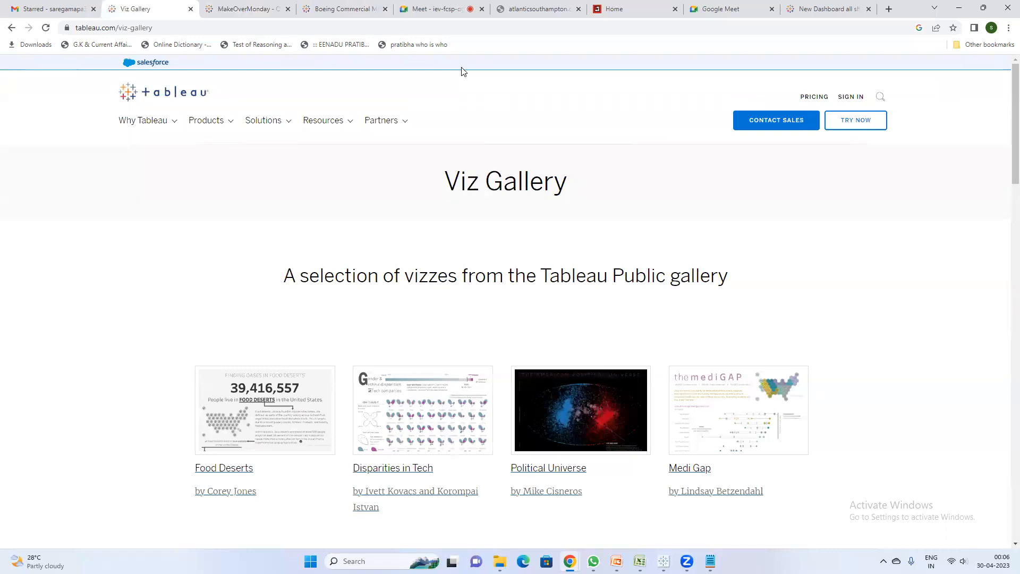
{"action": "scroll", "coordinate": [594, 198], "scroll_direction": "down", "scroll_amount": 10}
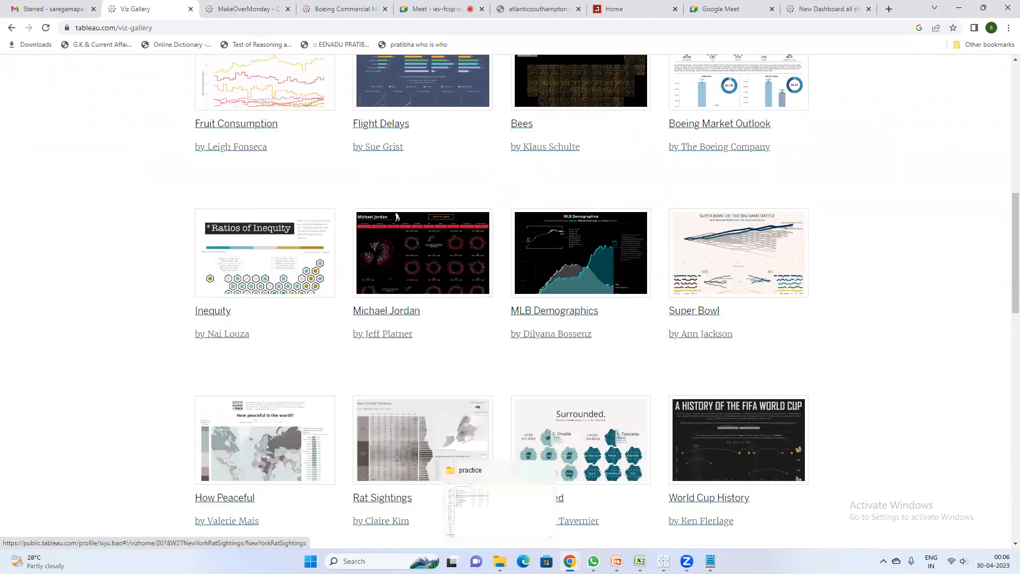
{"action": "left_click", "coordinate": [617, 562]}
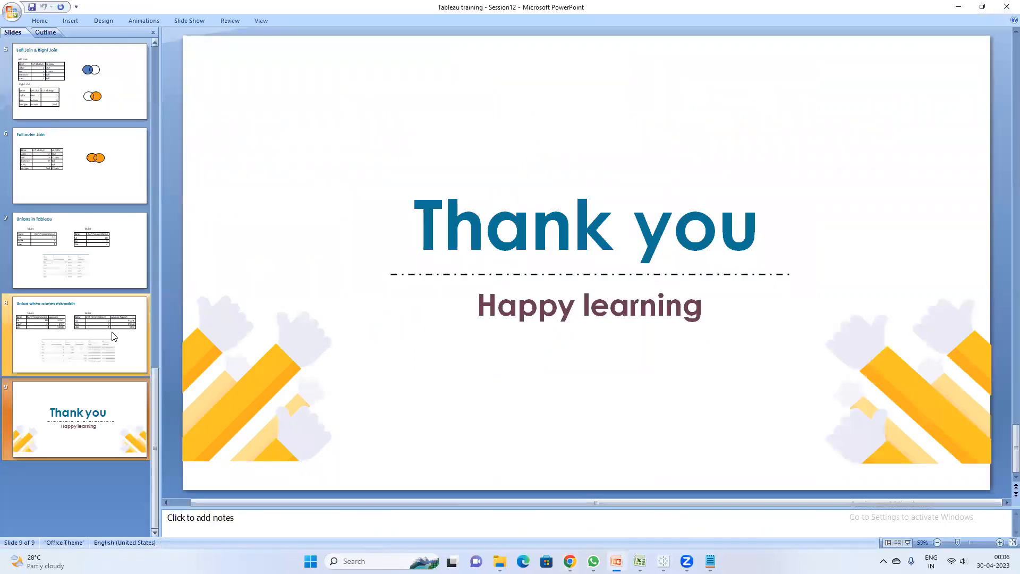